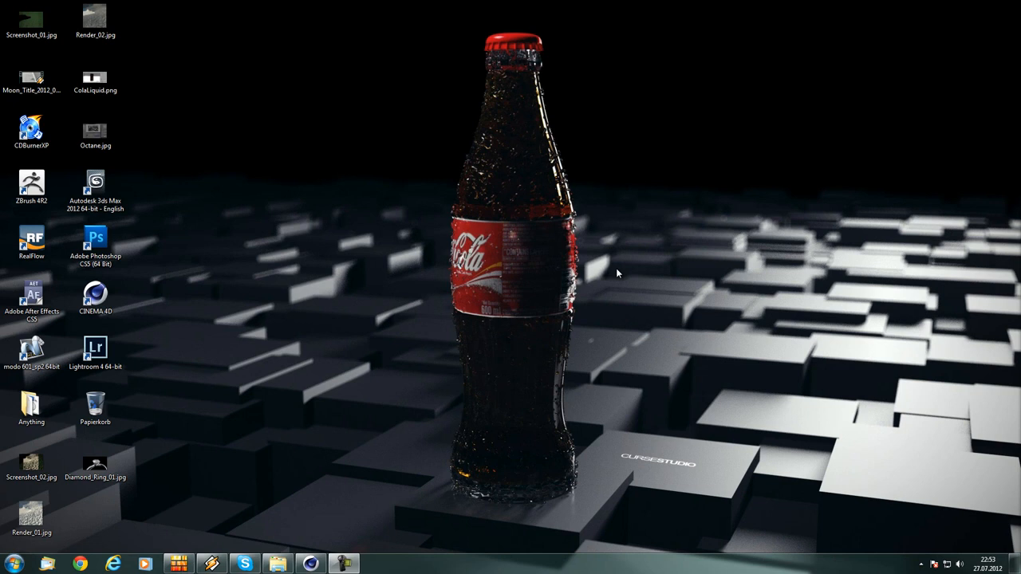
# - View the finished render TheJungle_00000.png from the VrayGrass folder, examining the grass, clover and water, and close the image and folder
pyautogui.click(275, 565)
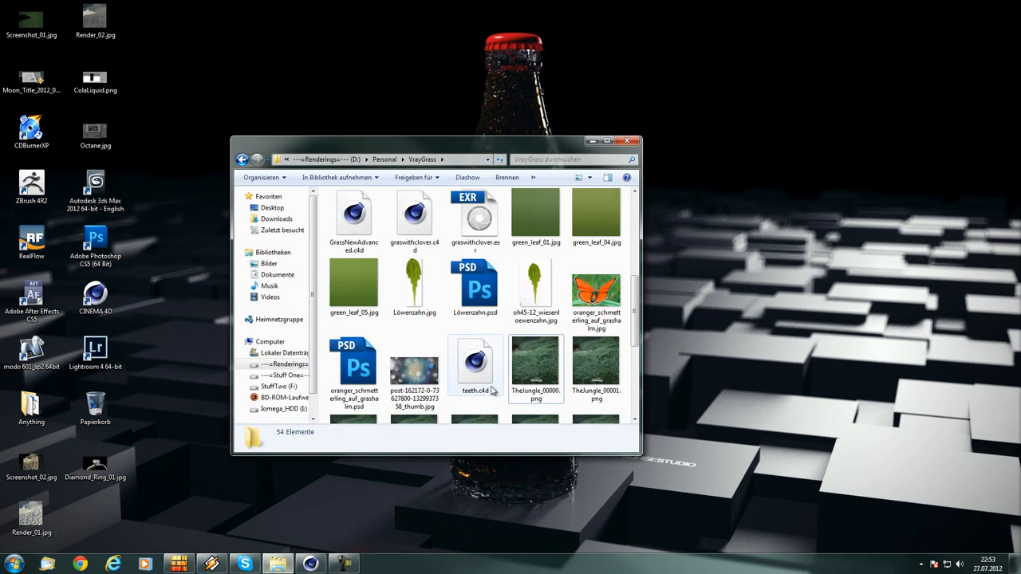
pyautogui.scroll(-5, 545, 289)
pyautogui.scroll(2, 546, 289)
pyautogui.doubleClick(545, 231)
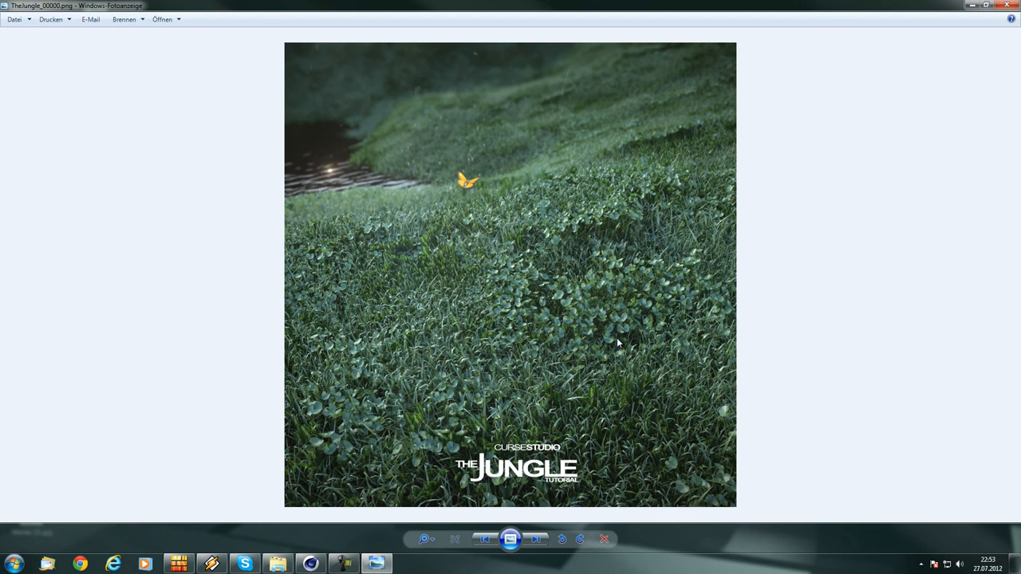
pyautogui.scroll(1, 585, 305)
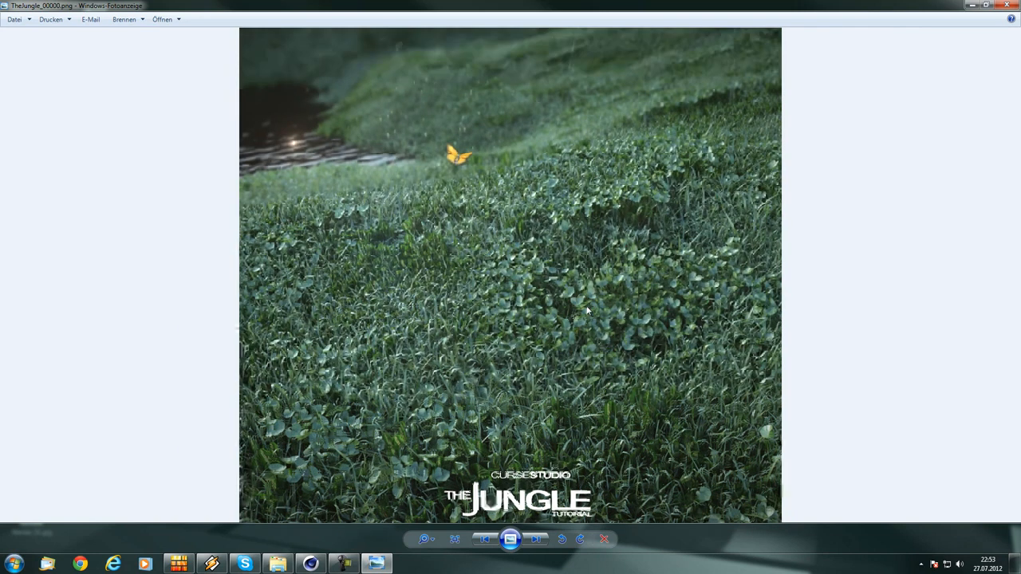
pyautogui.scroll(-1, 586, 309)
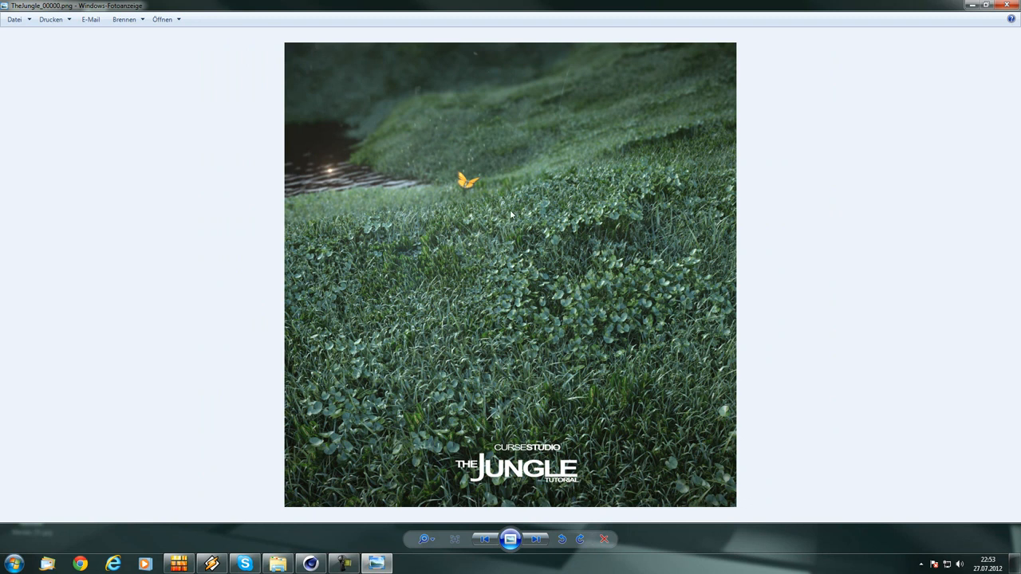
pyautogui.click(1008, 5)
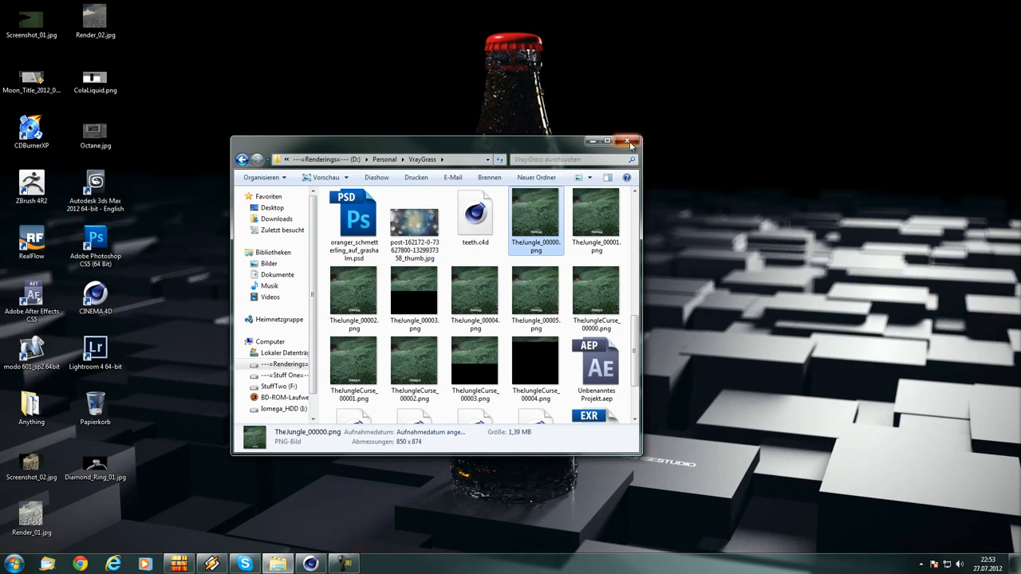
pyautogui.click(627, 142)
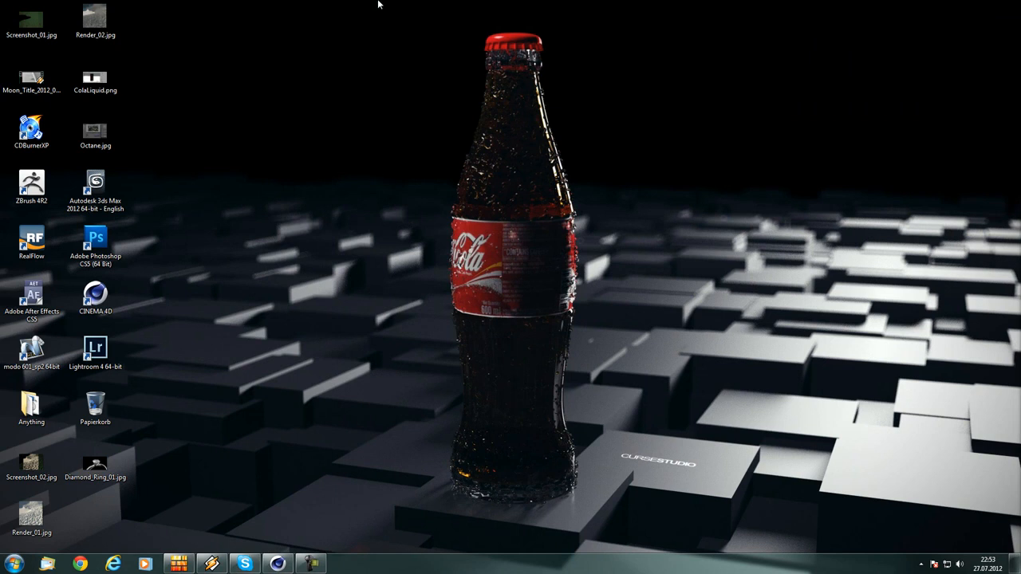
# - Switch to the graswithclover.c4d scene in CINEMA 4D, leave the Camera.1 view and look over the whole landscape from outside
pyautogui.moveTo(378, 3); pyautogui.dragTo(603, 492)
pyautogui.click(278, 563)
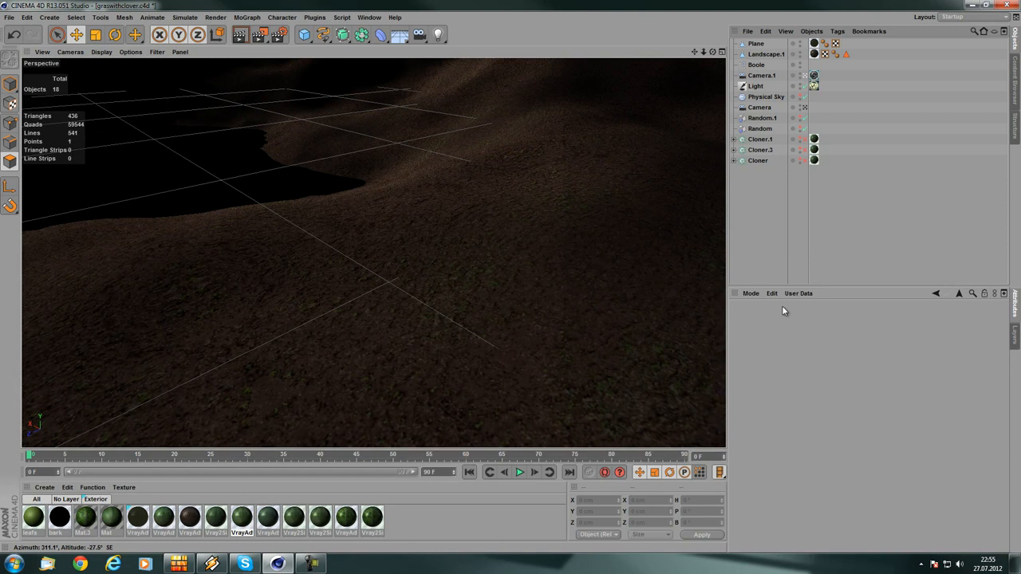
pyautogui.click(804, 76)
pyautogui.keyDown('alt'); pyautogui.moveTo(643, 136); pyautogui.dragTo(388, 198, button='right'); pyautogui.keyUp('alt')
pyautogui.keyDown('alt'); pyautogui.moveTo(362, 219); pyautogui.dragTo(595, 258); pyautogui.keyUp('alt')
pyautogui.keyDown('alt'); pyautogui.moveTo(373, 253); pyautogui.dragTo(437, 294); pyautogui.keyUp('alt')
pyautogui.scroll(5, 369, 253)
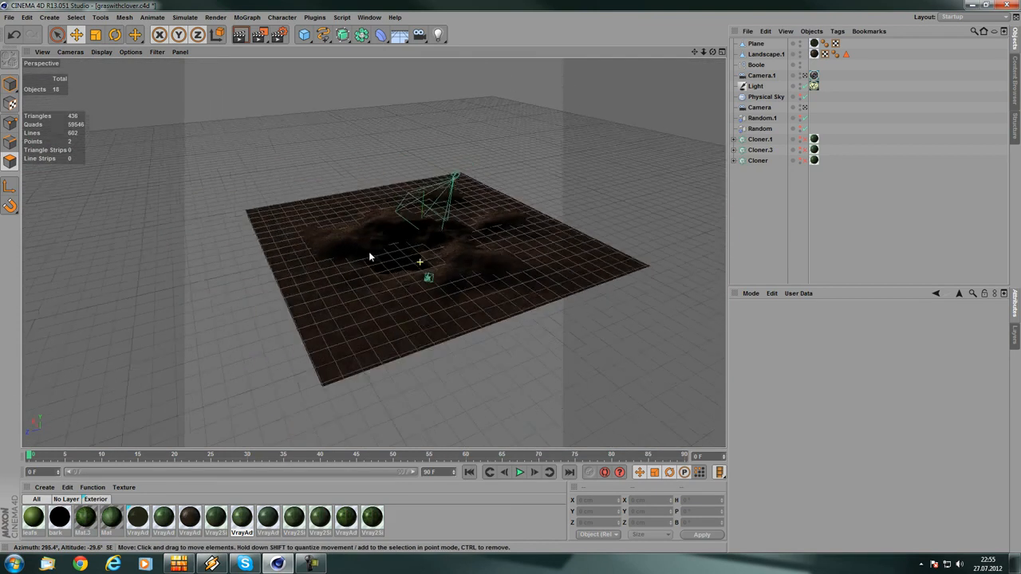
# - Select the Landscape.1 terrain, clear its polygon selection and examine the mesh around the lake-shaped hole
pyautogui.click(283, 295)
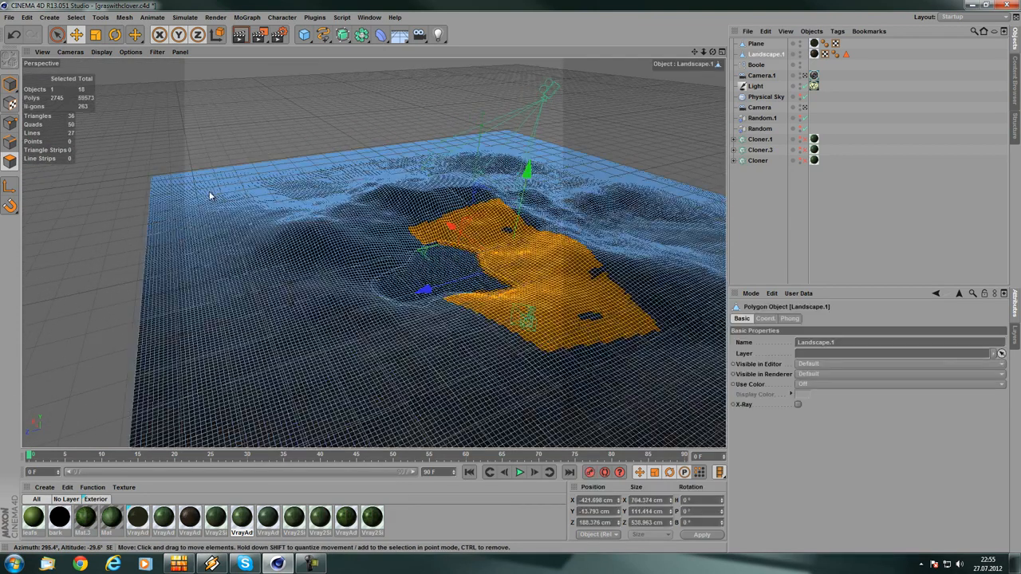
pyautogui.keyDown('alt'); pyautogui.moveTo(271, 156); pyautogui.dragTo(332, 184); pyautogui.keyUp('alt')
pyautogui.click(220, 103)
pyautogui.scroll(5, 316, 160)
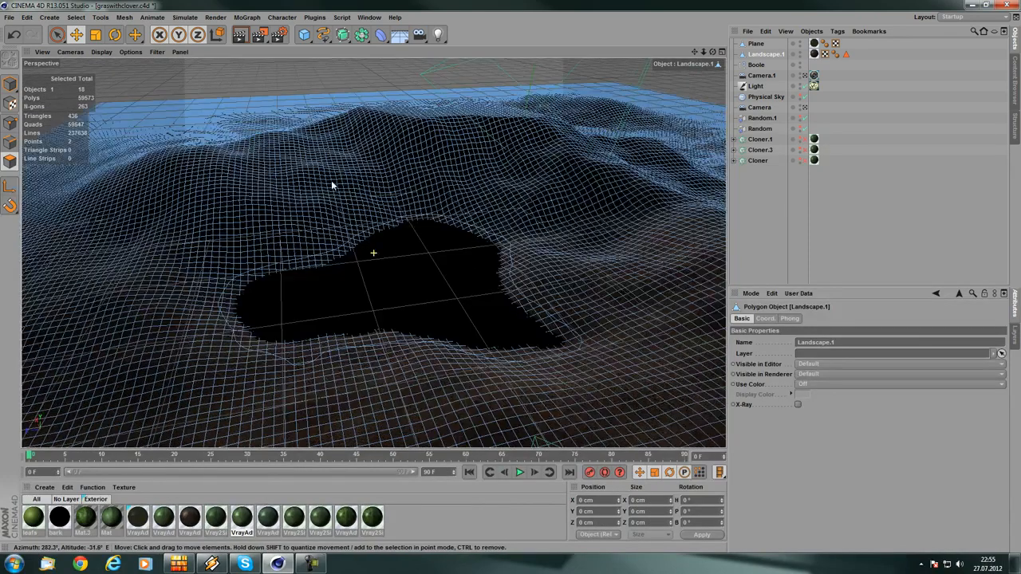
pyautogui.click(769, 197)
pyautogui.click(774, 55)
pyautogui.keyDown('alt'); pyautogui.moveTo(319, 316); pyautogui.dragTo(344, 290); pyautogui.keyUp('alt')
pyautogui.keyDown('alt'); pyautogui.moveTo(290, 250); pyautogui.dragTo(484, 214); pyautogui.keyUp('alt')
pyautogui.keyDown('alt'); pyautogui.moveTo(338, 314); pyautogui.dragTo(225, 272); pyautogui.keyUp('alt')
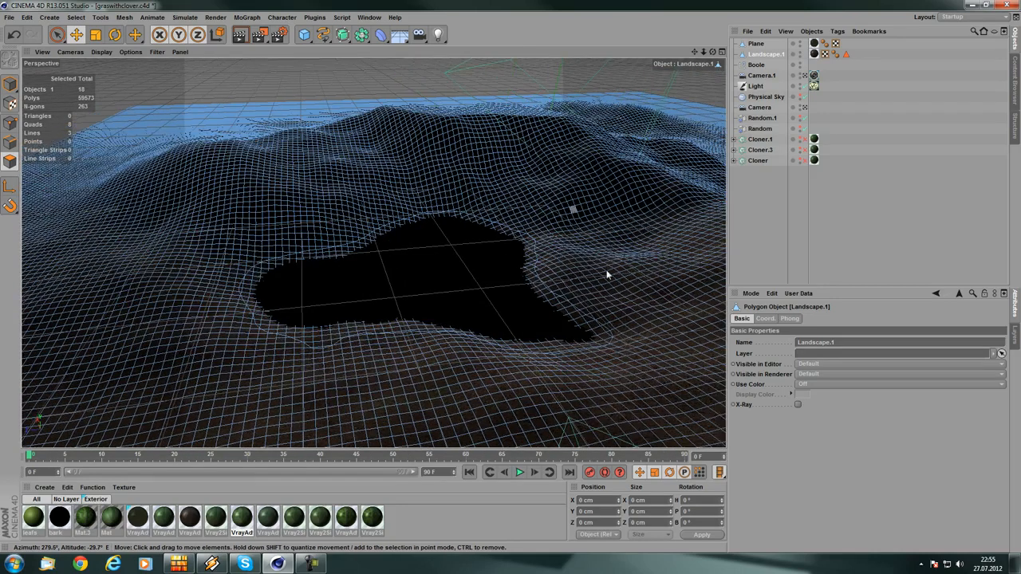
pyautogui.keyDown('alt'); pyautogui.moveTo(422, 332); pyautogui.dragTo(406, 274, button='middle'); pyautogui.keyUp('alt')
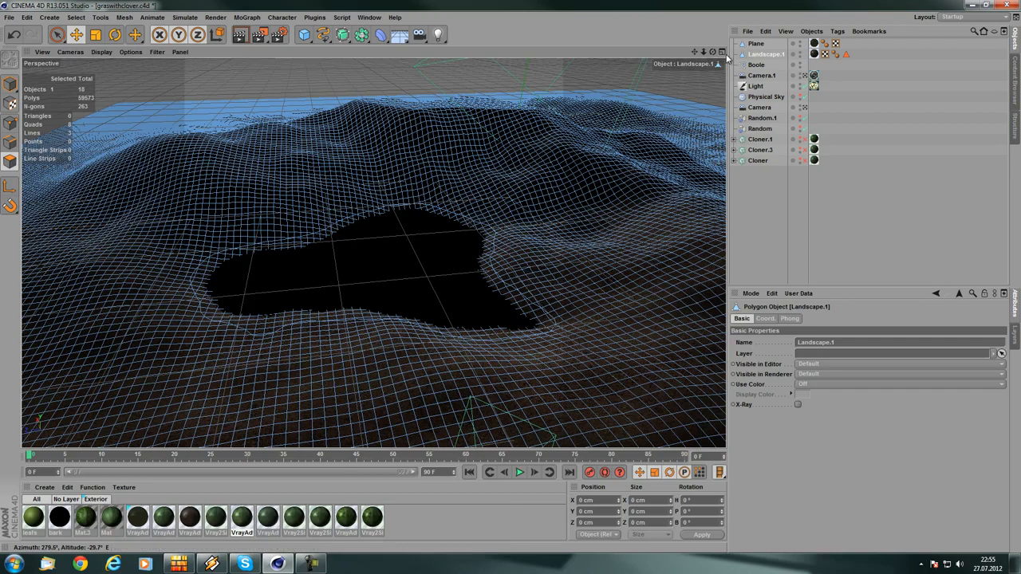
# - Select the water Plane inside the lake hole and raise it vertically to a Y position of about -31.77 cm
pyautogui.click(756, 44)
pyautogui.keyDown('alt'); pyautogui.moveTo(319, 263); pyautogui.dragTo(288, 225); pyautogui.keyUp('alt')
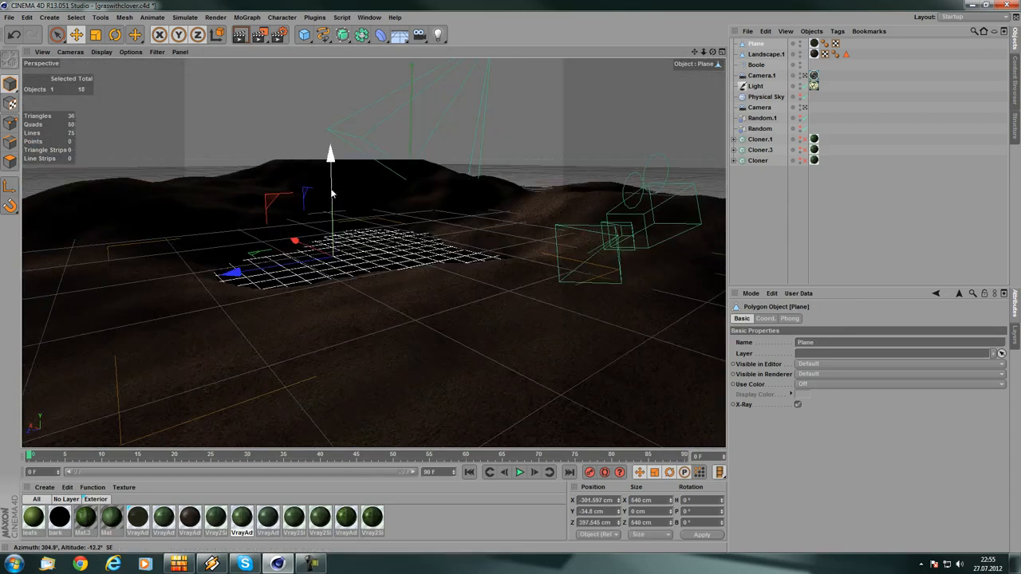
pyautogui.moveTo(331, 192); pyautogui.dragTo(421, 287)
# - Open VrayAdvancedMaterial.2 for editing and review its Bump settings and the Wavy Turbulence noise shader used there
pyautogui.doubleClick(137, 518)
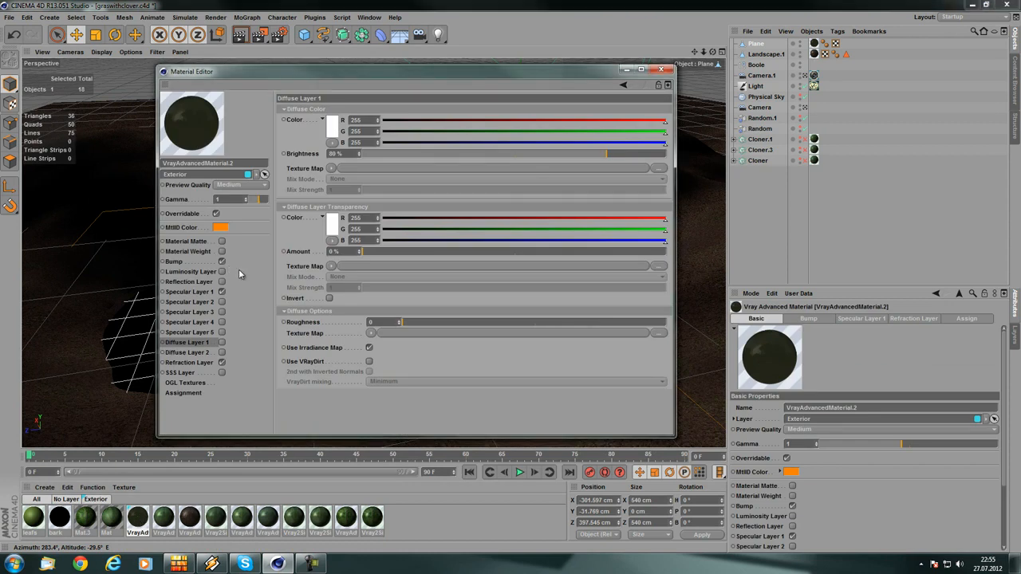
pyautogui.click(196, 262)
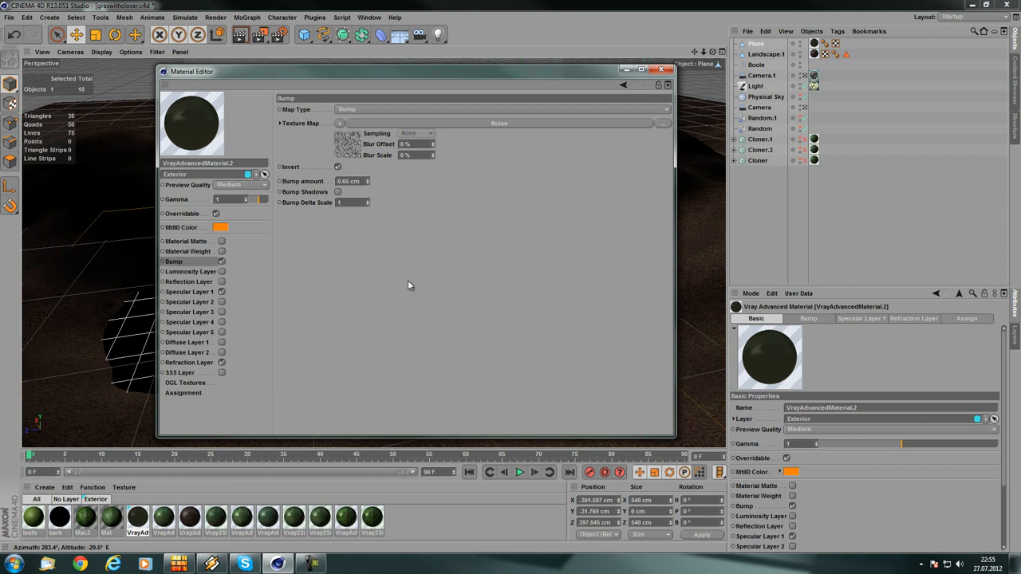
pyautogui.click(356, 137)
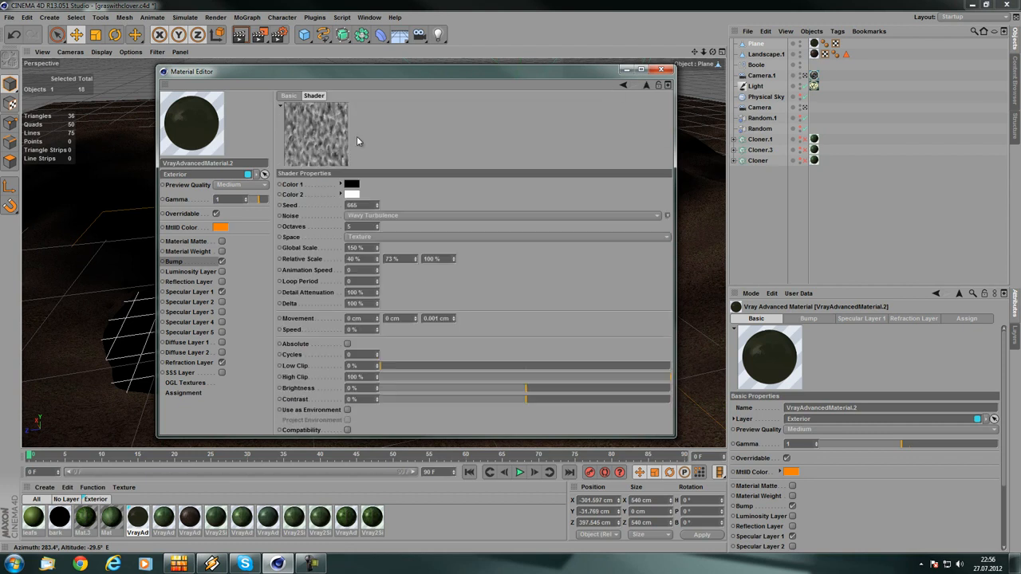
pyautogui.click(623, 86)
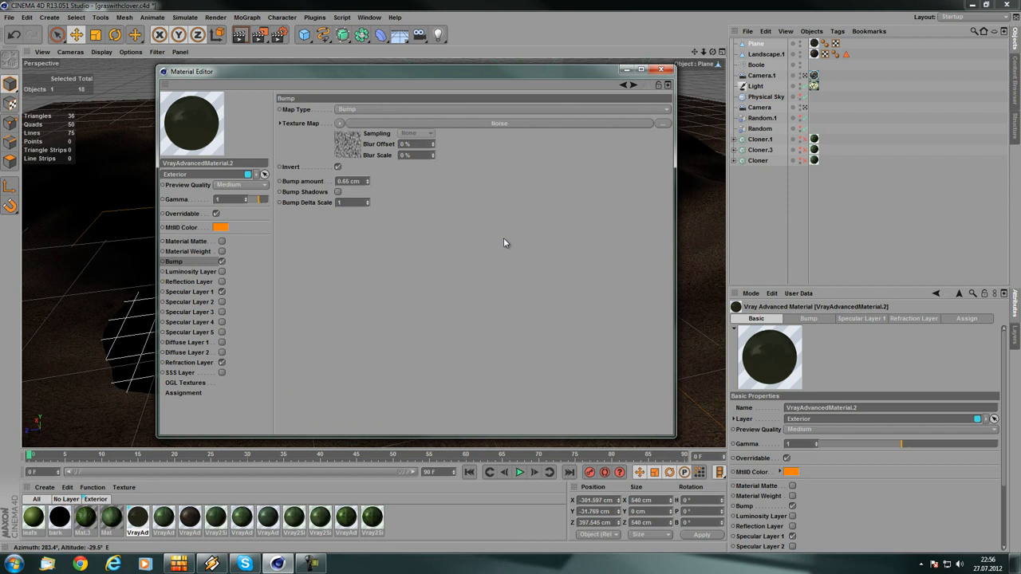
# - Set the Fresnel IOR of the water material's Specular Layer 1 to 1.33
pyautogui.click(190, 295)
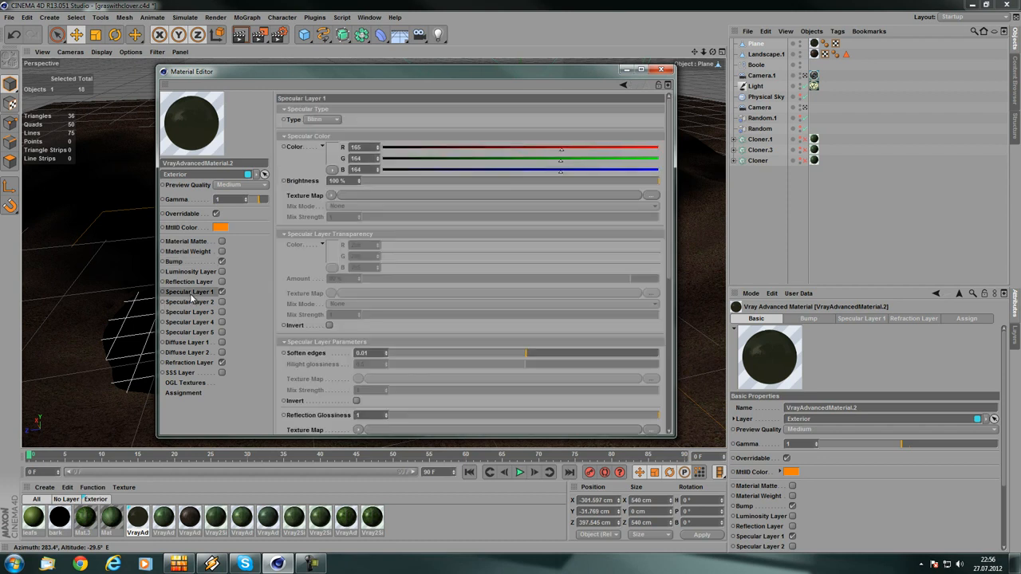
pyautogui.scroll(-6, 294, 256)
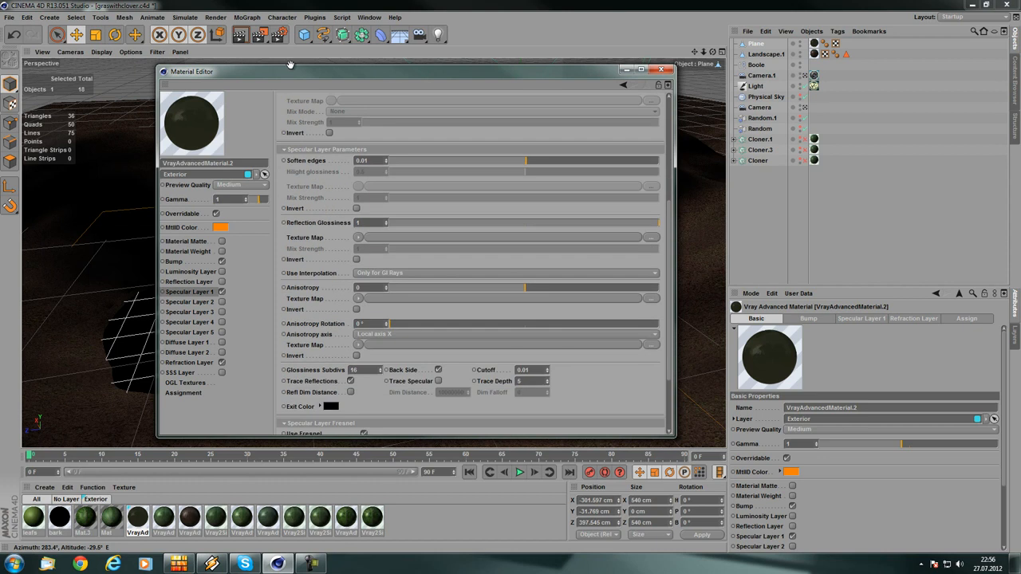
pyautogui.scroll(-3, 317, 388)
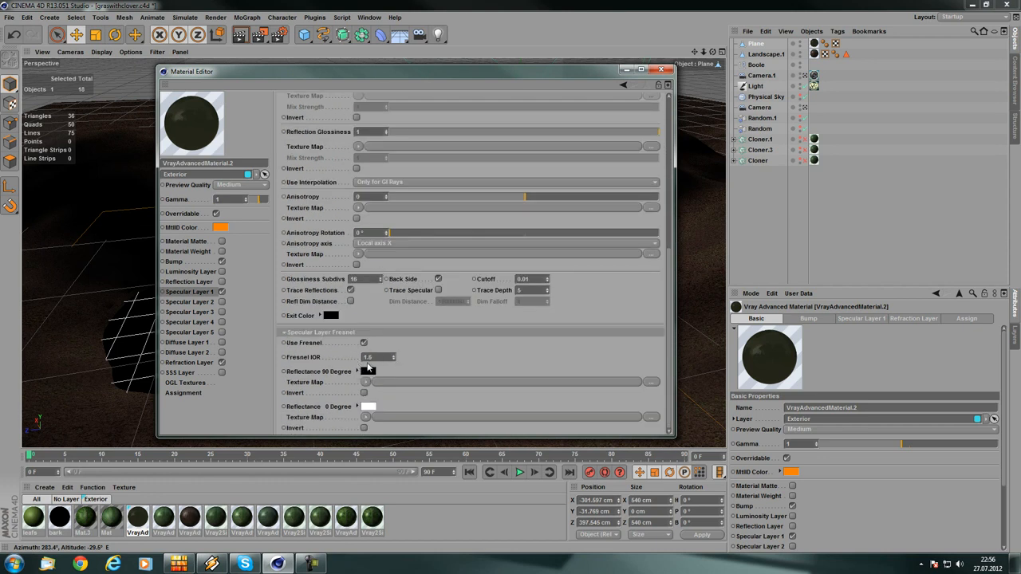
pyautogui.moveTo(392, 358); pyautogui.dragTo(393, 362)
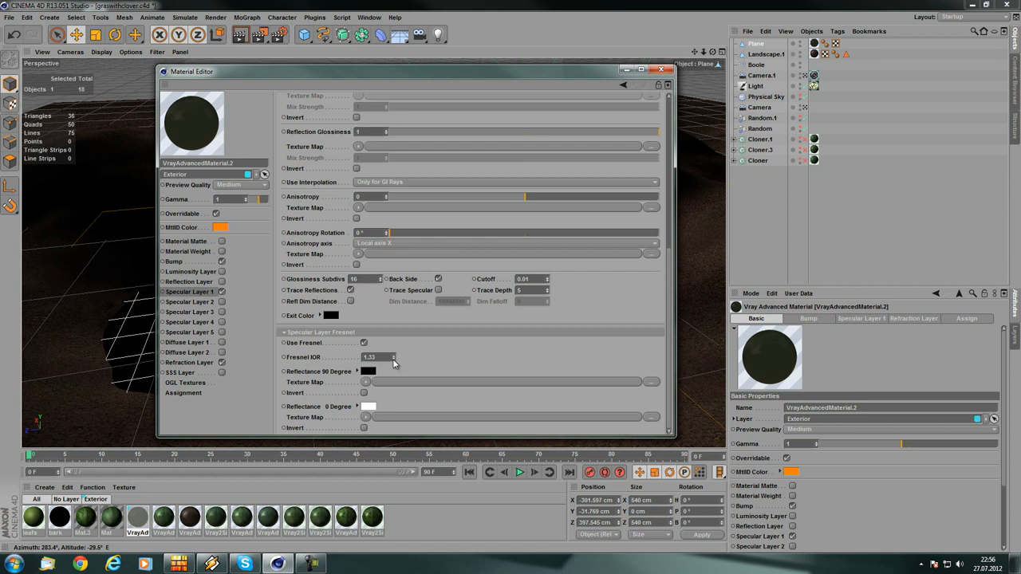
# - Set the IOR in the Refraction Layer's volume fog parameters to 1.33
pyautogui.click(201, 363)
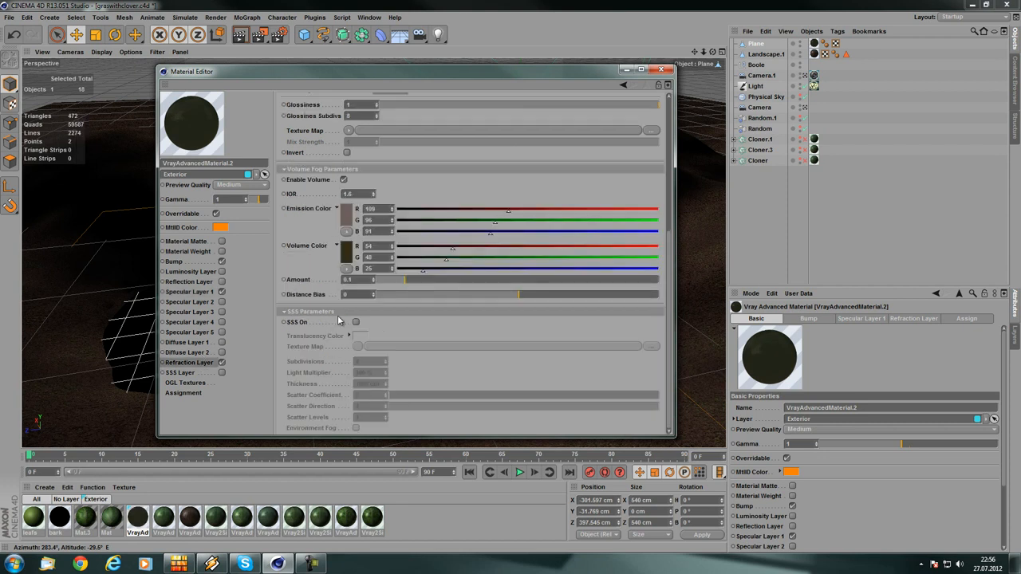
pyautogui.moveTo(372, 198); pyautogui.dragTo(373, 199)
pyautogui.moveTo(430, 192); pyautogui.dragTo(421, 431, button='middle')
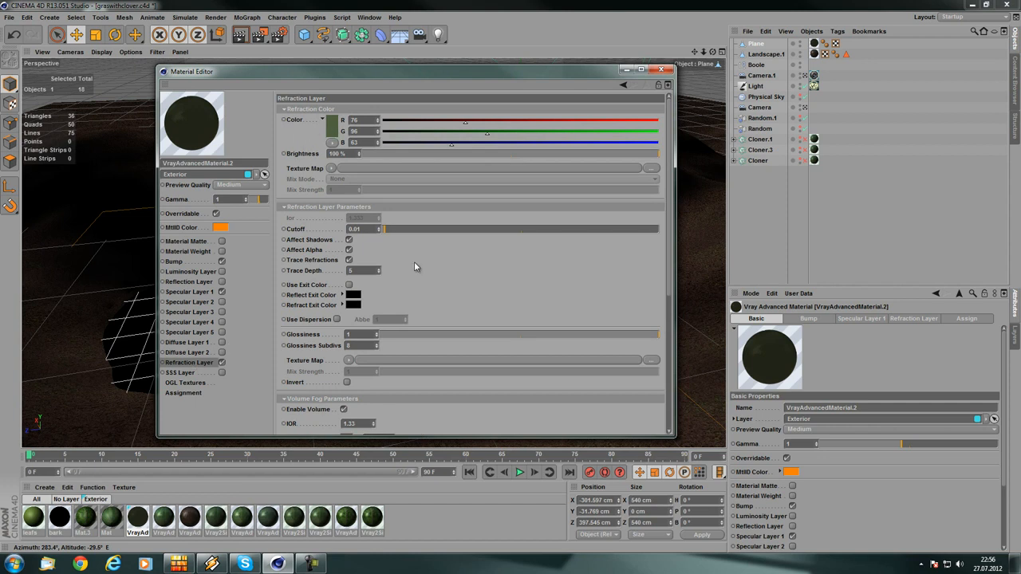
# - Review the Refraction Layer's refraction color and its volume fog emission and volume colors
pyautogui.moveTo(414, 269); pyautogui.dragTo(421, 129, button='middle')
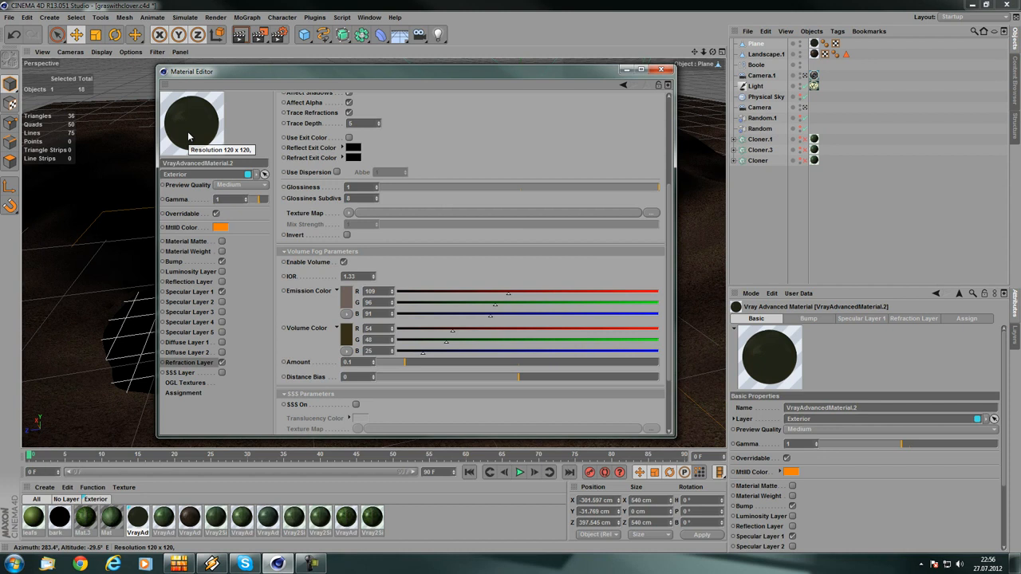
pyautogui.click(318, 292)
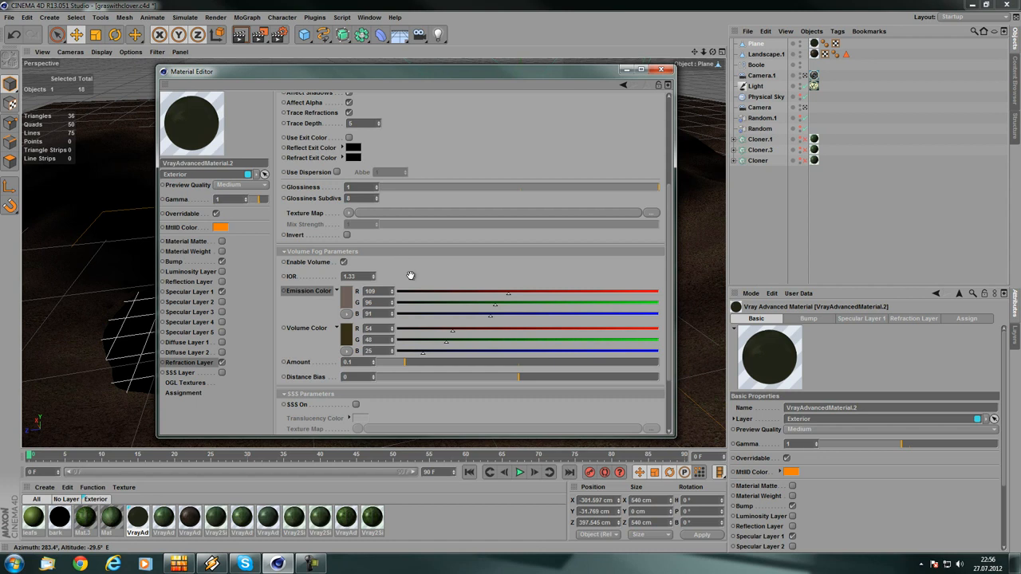
pyautogui.scroll(5, 407, 287)
pyautogui.scroll(-8, 398, 319)
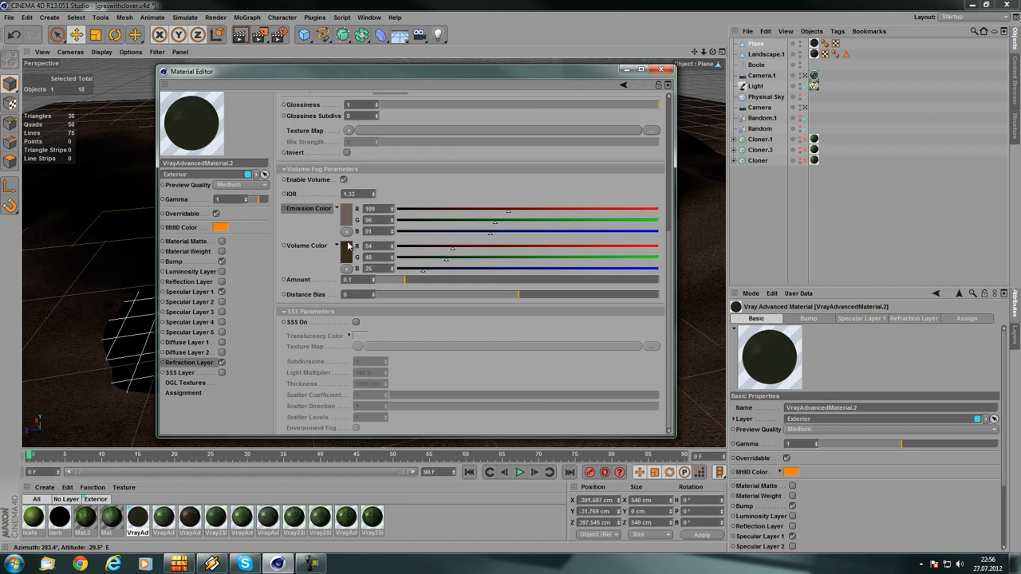
pyautogui.moveTo(454, 196); pyautogui.dragTo(460, 352, button='middle')
pyautogui.moveTo(460, 352); pyautogui.dragTo(453, 411)
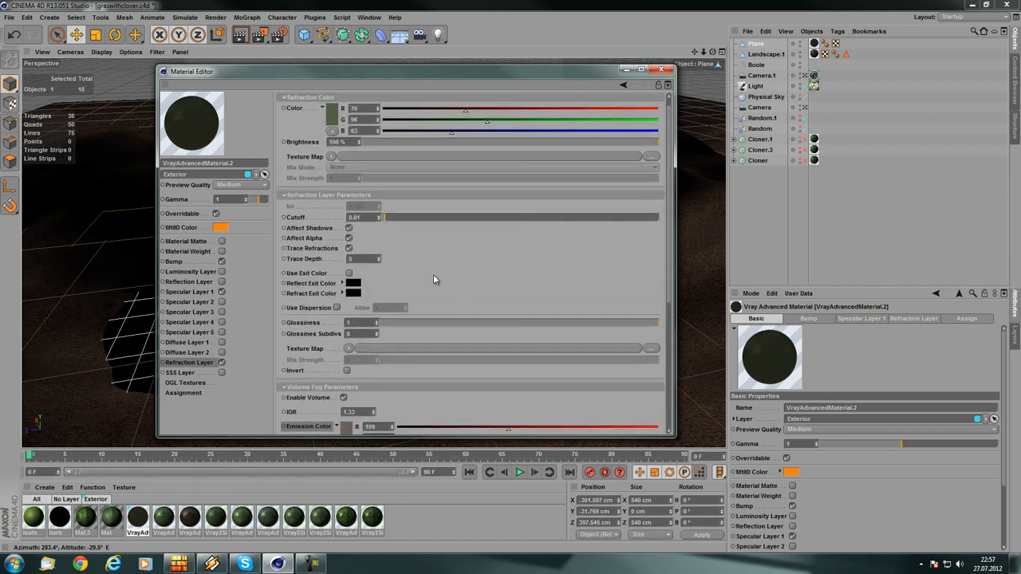
pyautogui.moveTo(434, 278); pyautogui.dragTo(441, 337)
pyautogui.moveTo(421, 279); pyautogui.dragTo(408, 120)
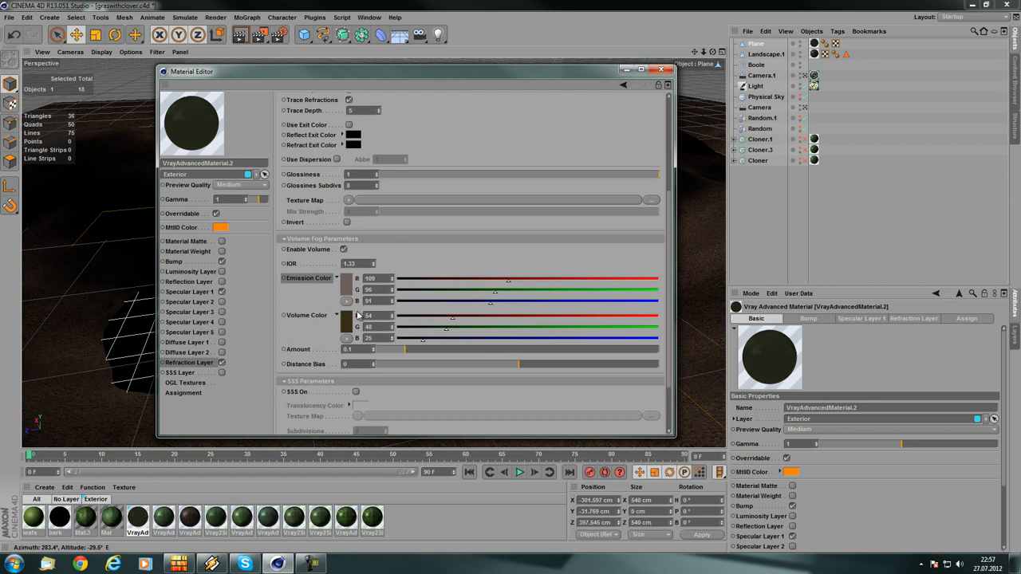
pyautogui.moveTo(357, 314); pyautogui.dragTo(302, 200)
# - In Specular Layer 1, turn on Trace Specular and turn off Trace Reflections
pyautogui.click(179, 292)
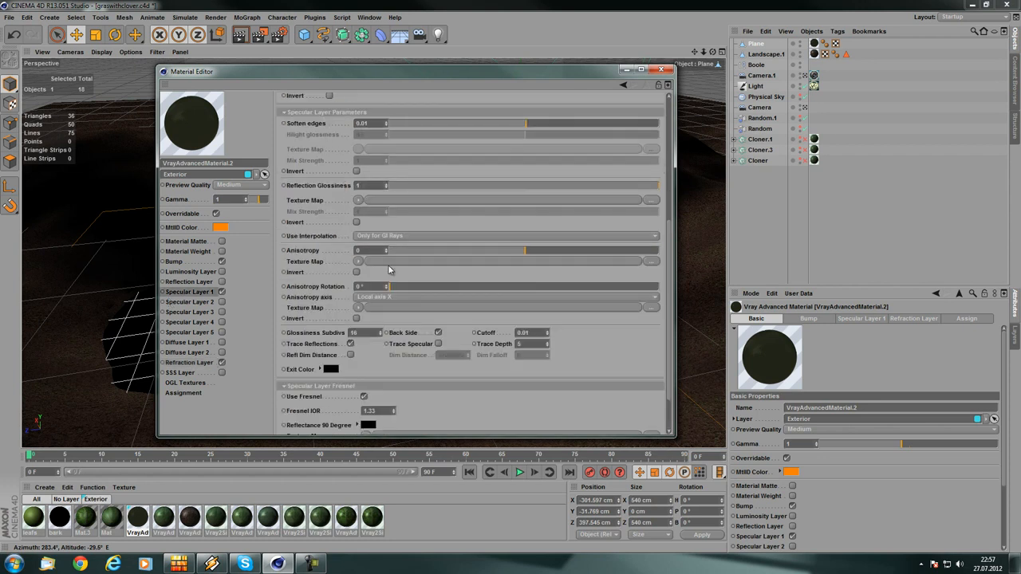
pyautogui.moveTo(575, 346); pyautogui.dragTo(558, 488)
pyautogui.moveTo(307, 235); pyautogui.dragTo(301, 260)
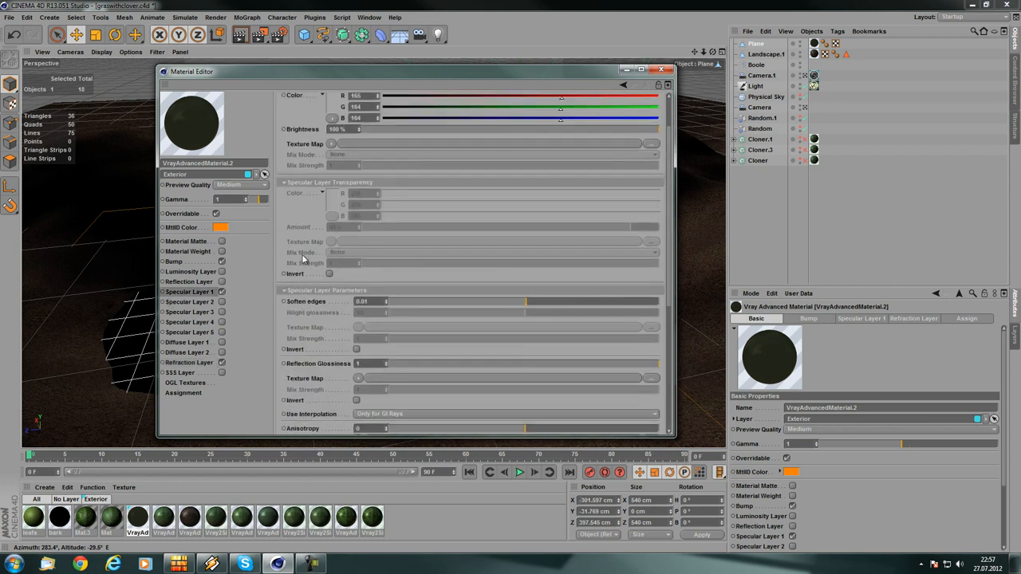
pyautogui.moveTo(293, 201); pyautogui.dragTo(294, 309)
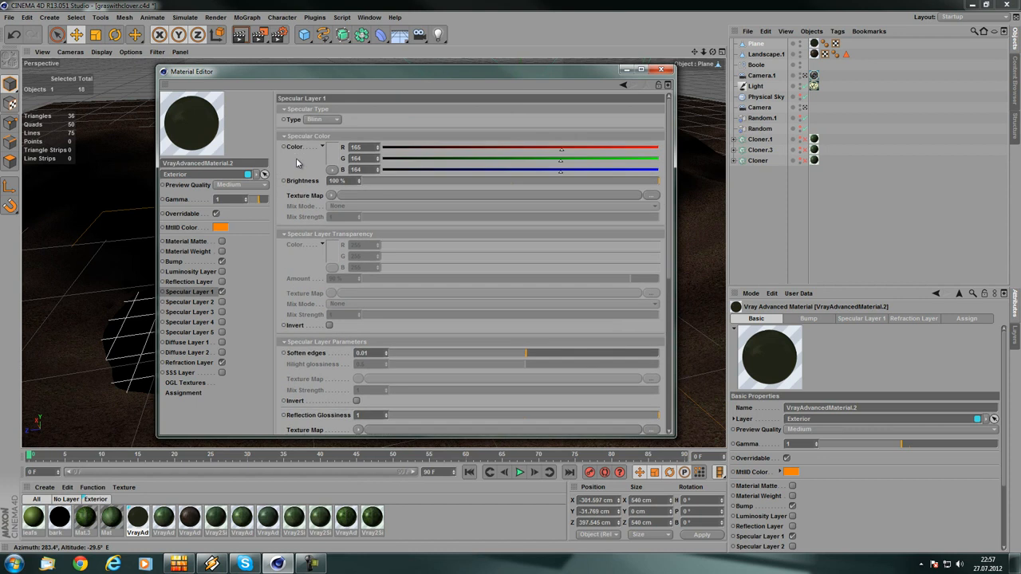
pyautogui.scroll(-5, 479, 319)
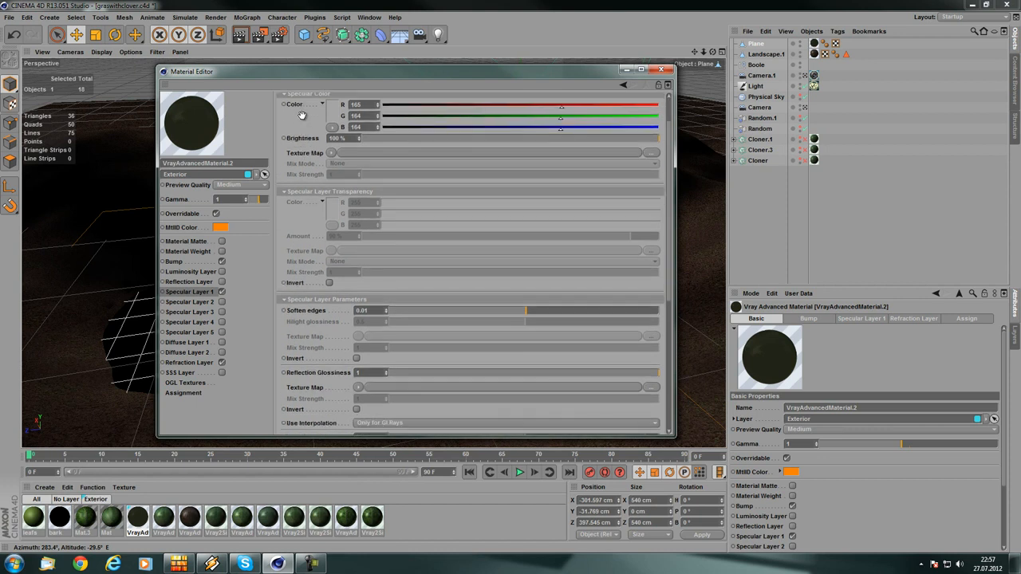
pyautogui.moveTo(492, 346); pyautogui.dragTo(548, 237)
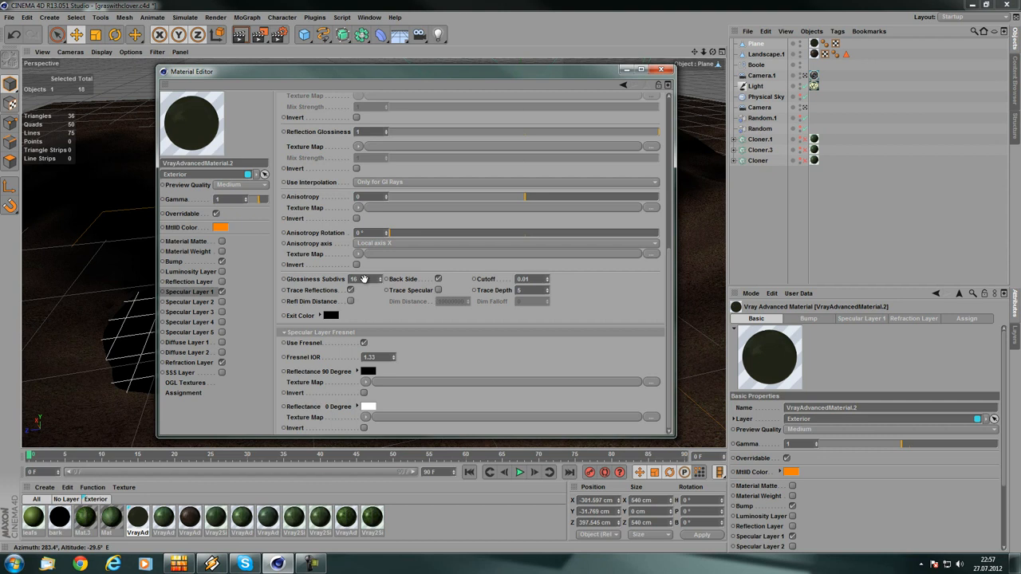
pyautogui.moveTo(370, 319)
pyautogui.mouseDown()
pyautogui.moveTo(369, 331)
pyautogui.moveTo(371, 319)
pyautogui.mouseUp()
pyautogui.click(351, 290)
pyautogui.click(350, 290)
pyautogui.click(438, 290)
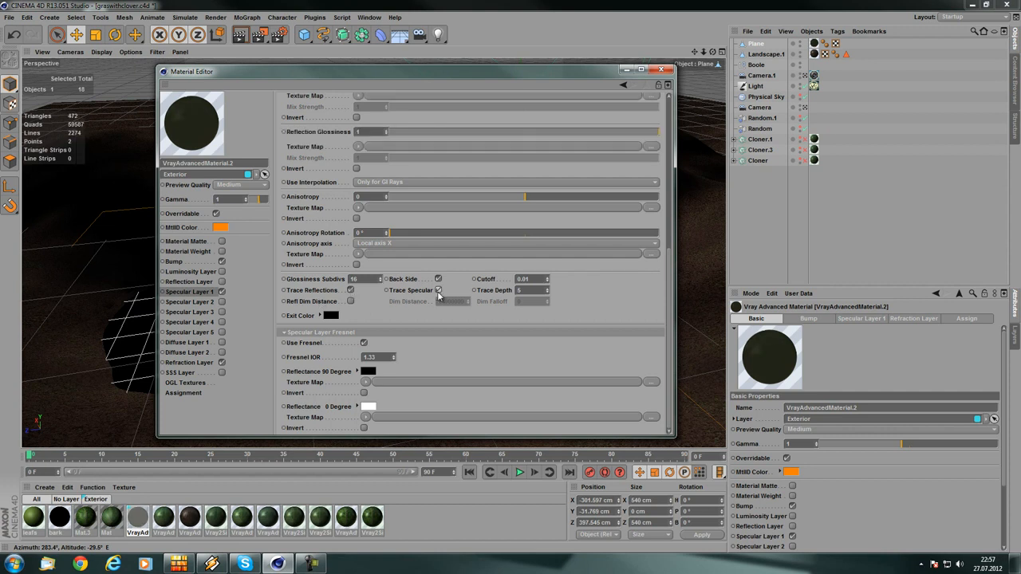
pyautogui.scroll(5, 588, 311)
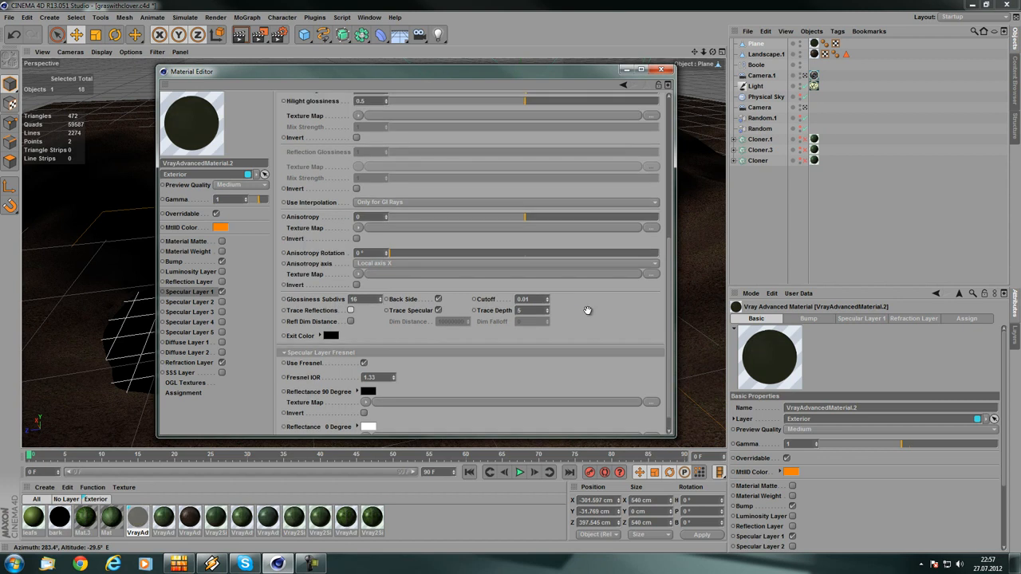
# - In the water material's Specular Layer 1, turn Trace Reflections back on and turn off Trace Specular
pyautogui.moveTo(526, 188)
pyautogui.mouseDown()
pyautogui.moveTo(613, 186)
pyautogui.moveTo(524, 186)
pyautogui.mouseUp()
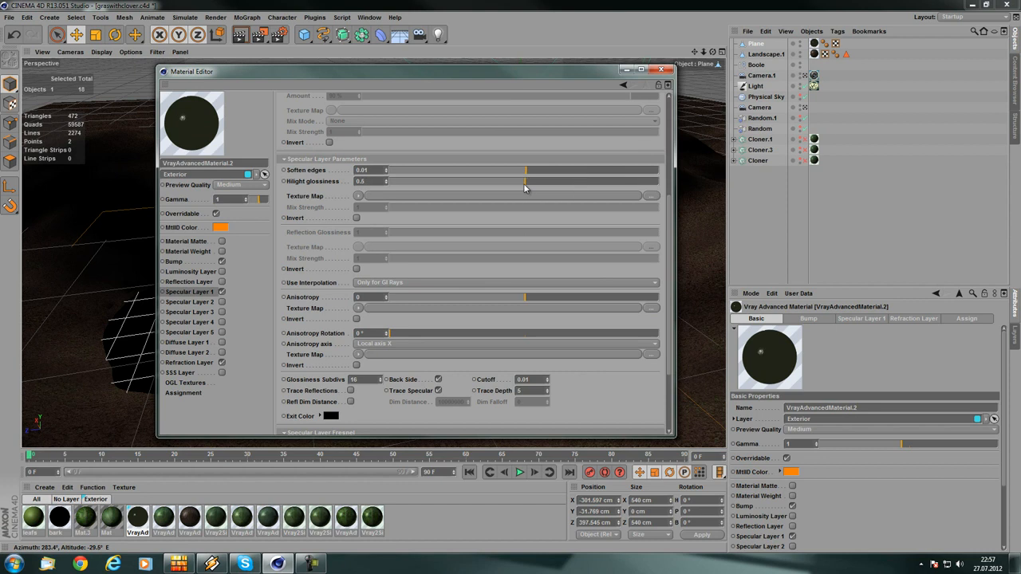
pyautogui.scroll(-5, 415, 267)
pyautogui.click(350, 291)
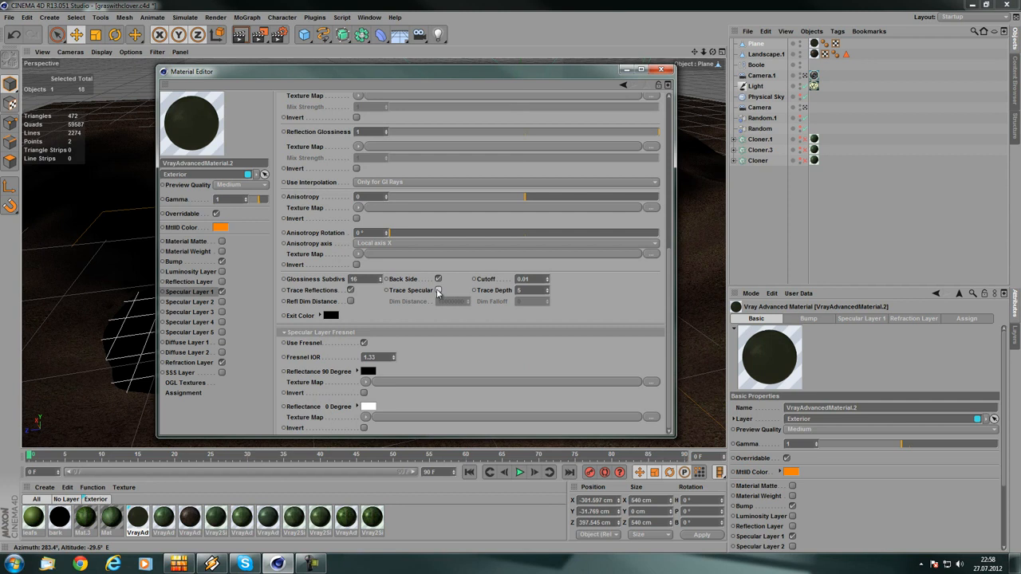
# - Review the water material's Bump channel, Specular Layer 1 and the Refraction Layer's volume fog parameters
pyautogui.click(177, 261)
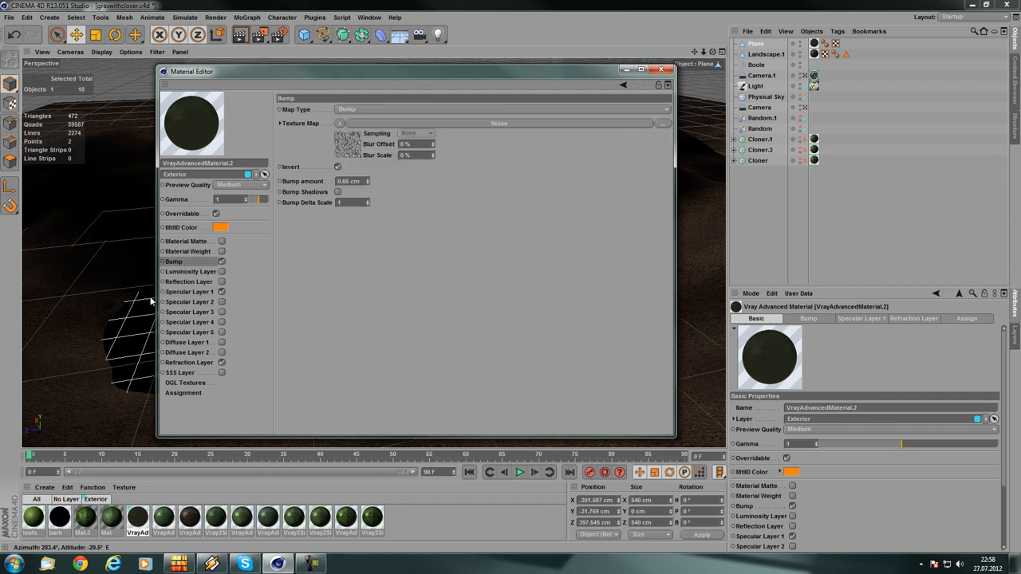
pyautogui.click(189, 292)
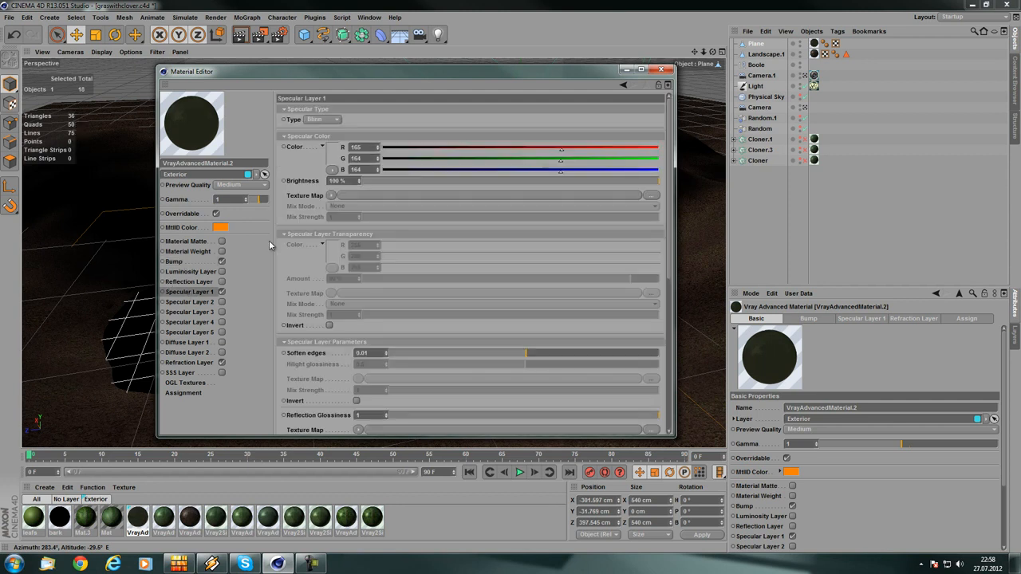
pyautogui.click(196, 363)
pyautogui.scroll(-5, 410, 276)
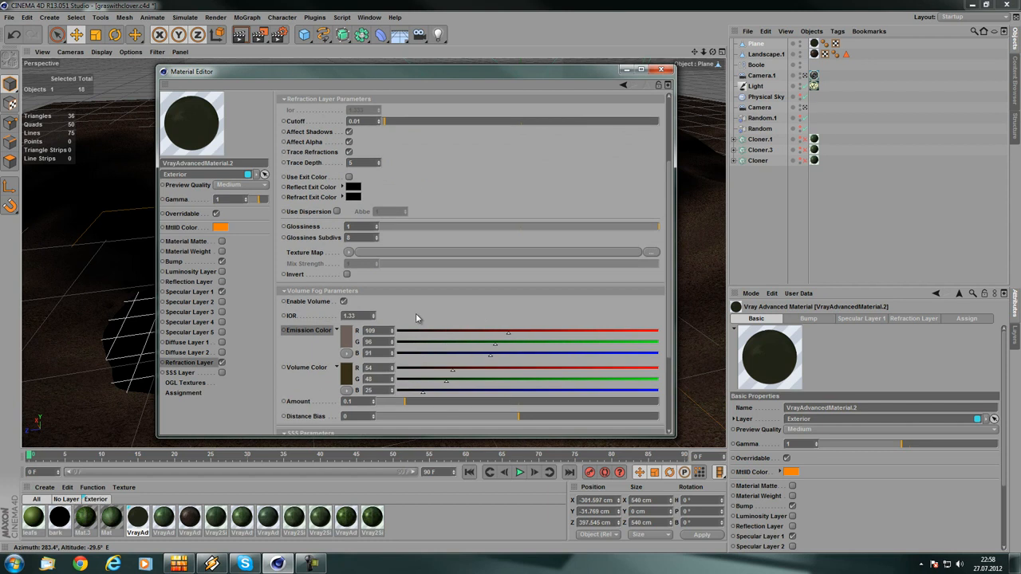
pyautogui.scroll(-5, 416, 315)
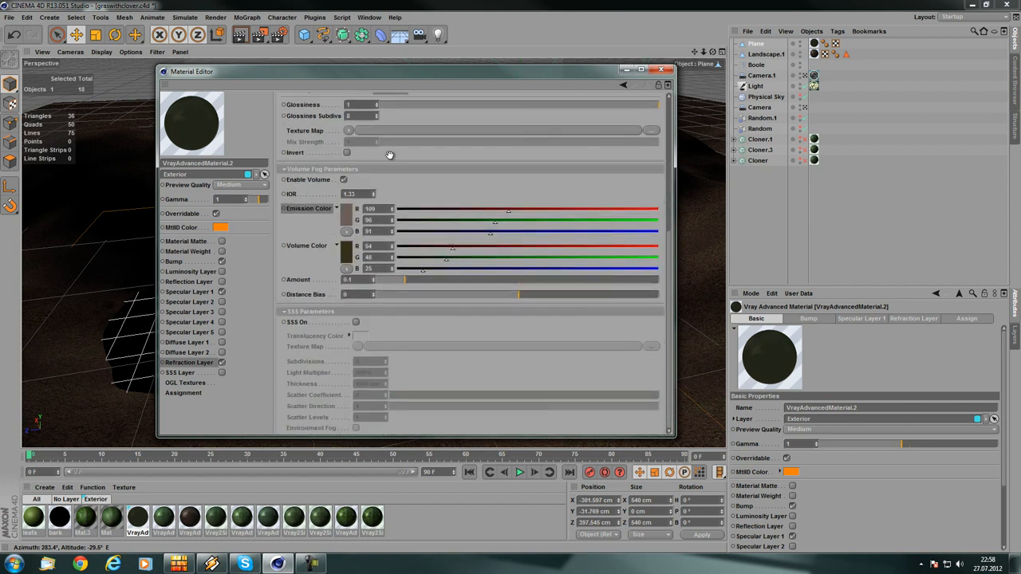
pyautogui.scroll(3, 390, 154)
pyautogui.scroll(-3, 390, 154)
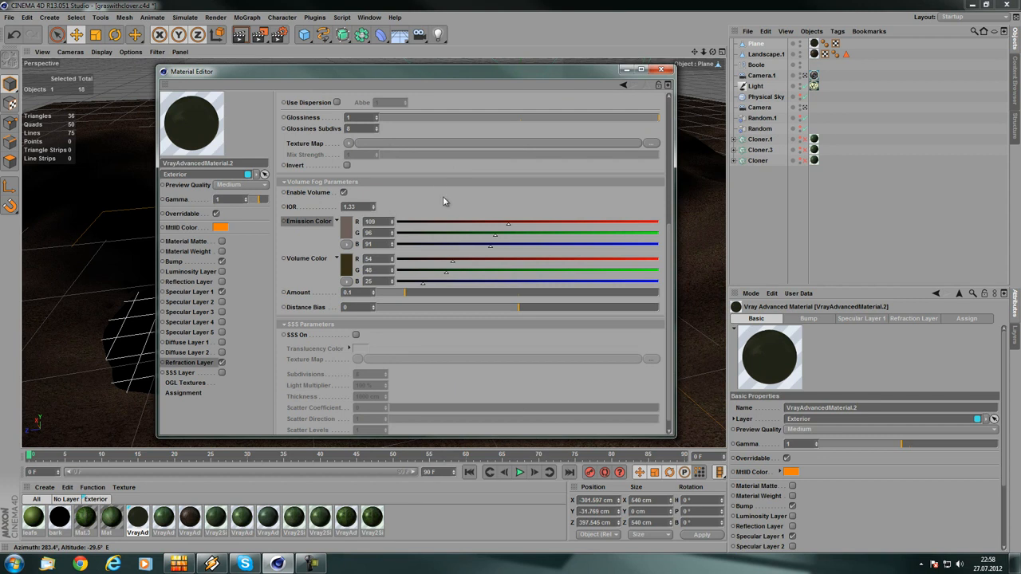
# - View the cola bottle render on the desktop and return to the Cinema 4D scene
pyautogui.click(627, 70)
pyautogui.click(973, 6)
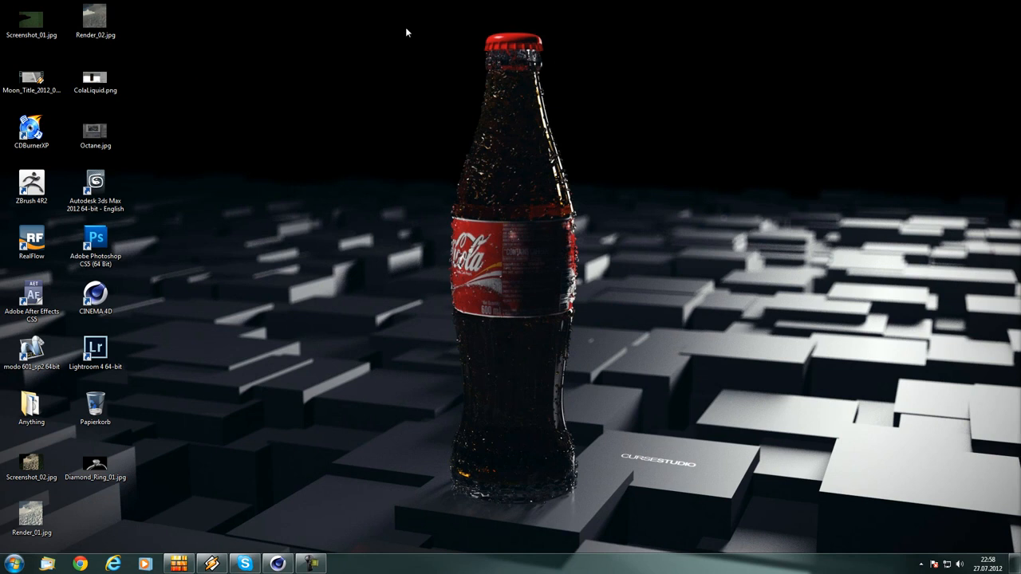
pyautogui.moveTo(403, 25); pyautogui.dragTo(616, 517)
pyautogui.moveTo(278, 563)
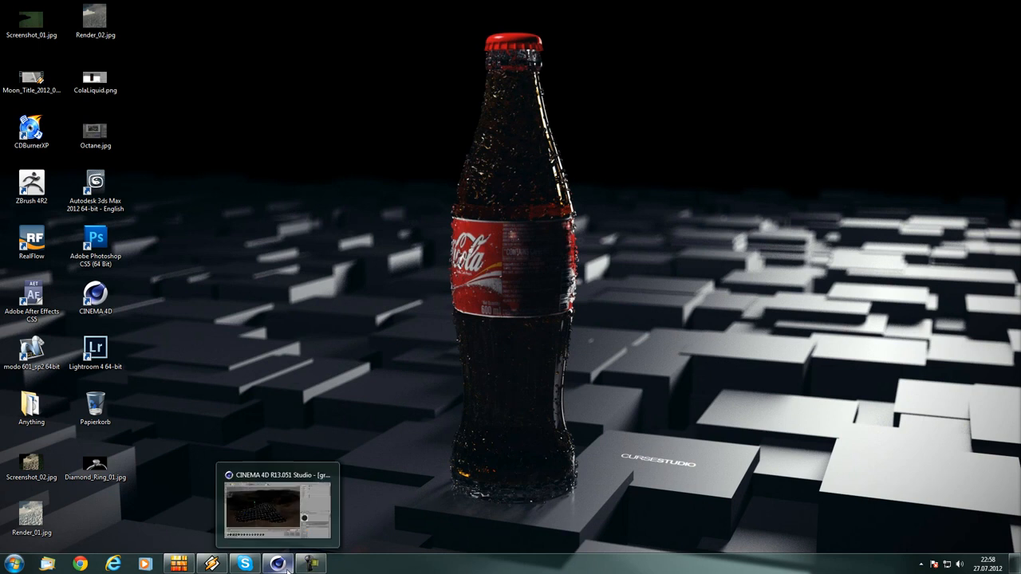
pyautogui.click(296, 536)
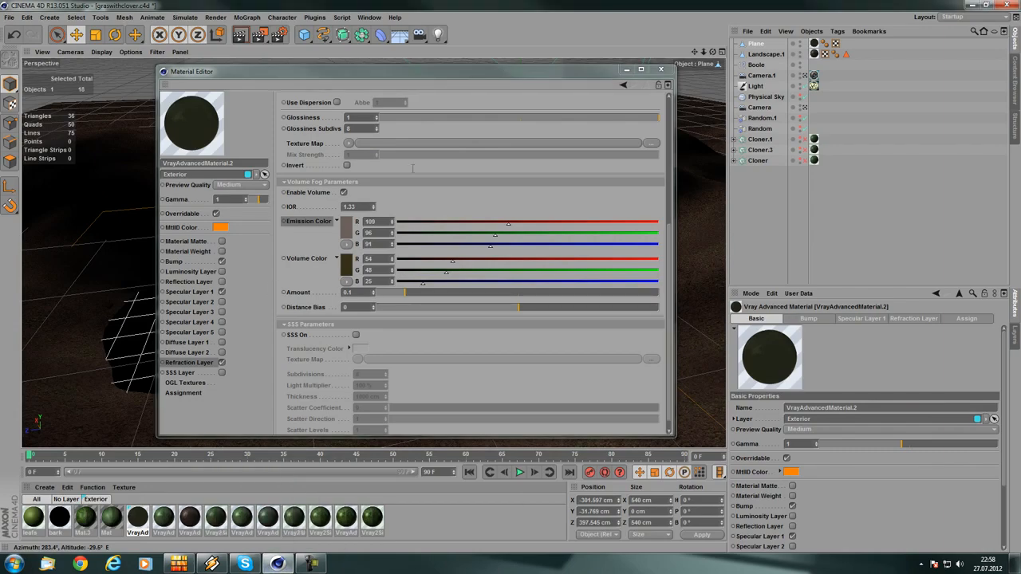
# - Close the water material, select the landscape mesh and open Diffuse Layer 1 of its material VrayAdvancedMaterial.1
pyautogui.click(658, 71)
pyautogui.click(590, 212)
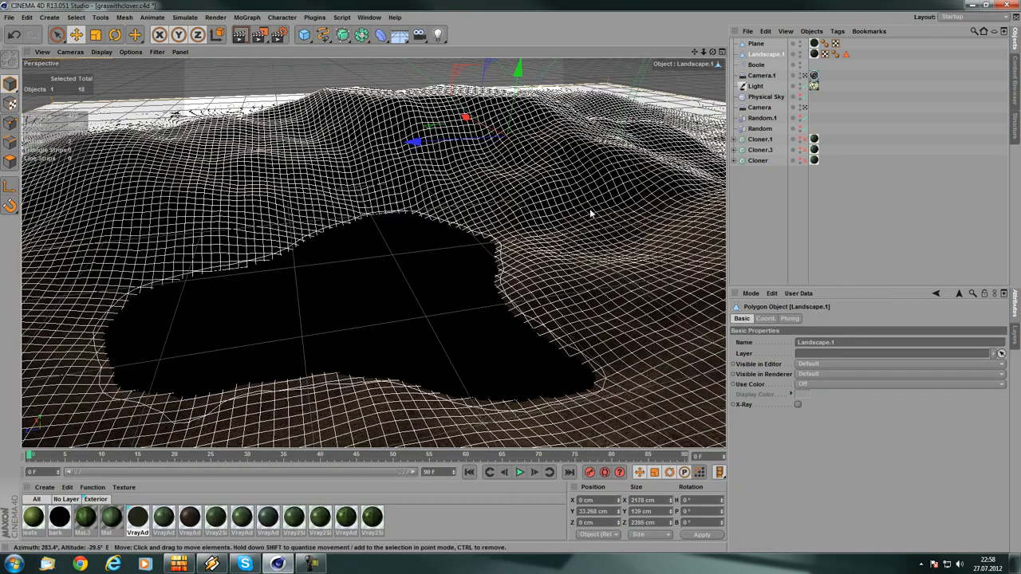
pyautogui.doubleClick(194, 527)
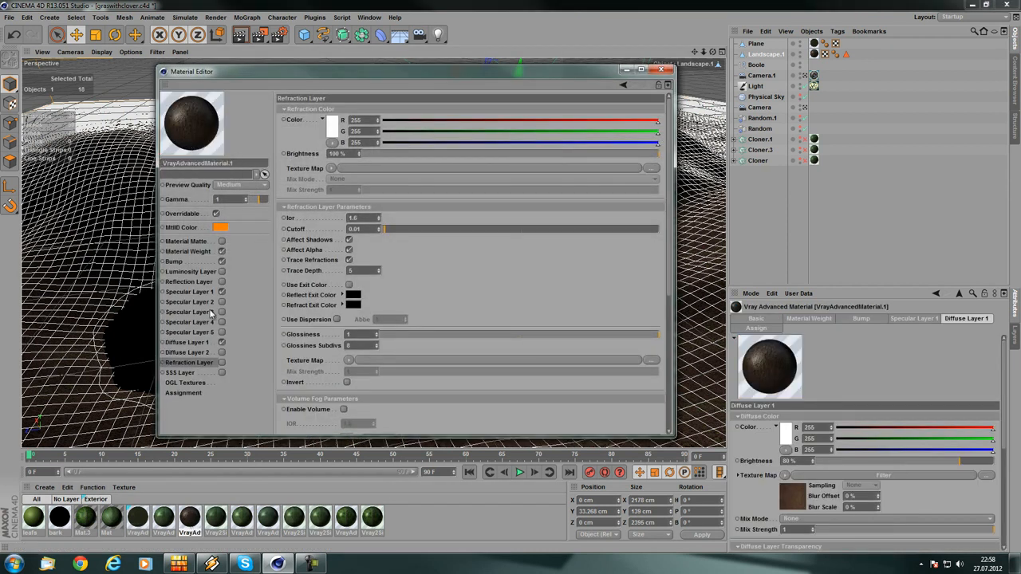
pyautogui.click(210, 343)
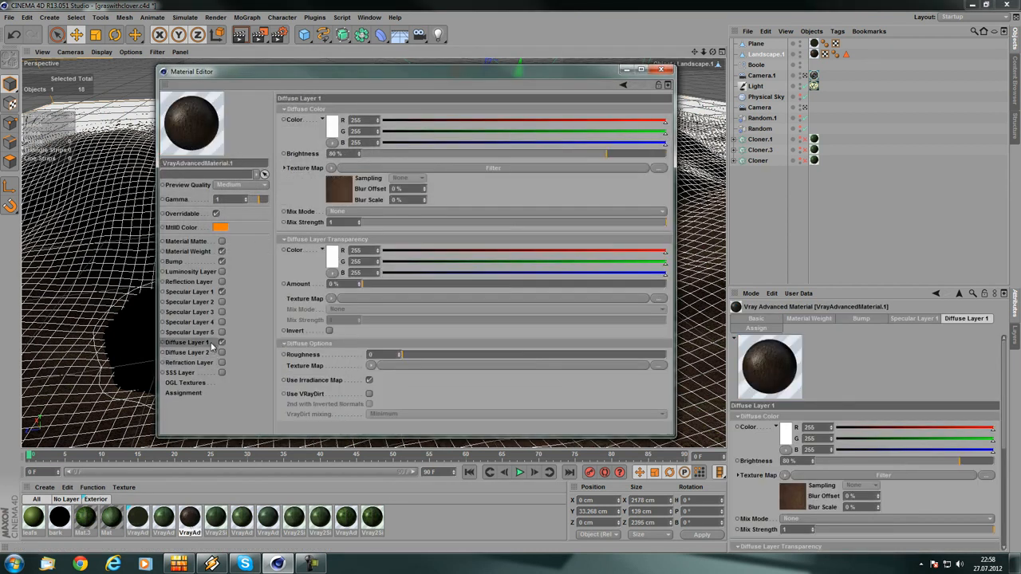
# - Examine the Filter shader in Diffuse Layer 1's texture map, including its mud image and brightness setting, and the available shader types
pyautogui.click(417, 167)
pyautogui.click(623, 84)
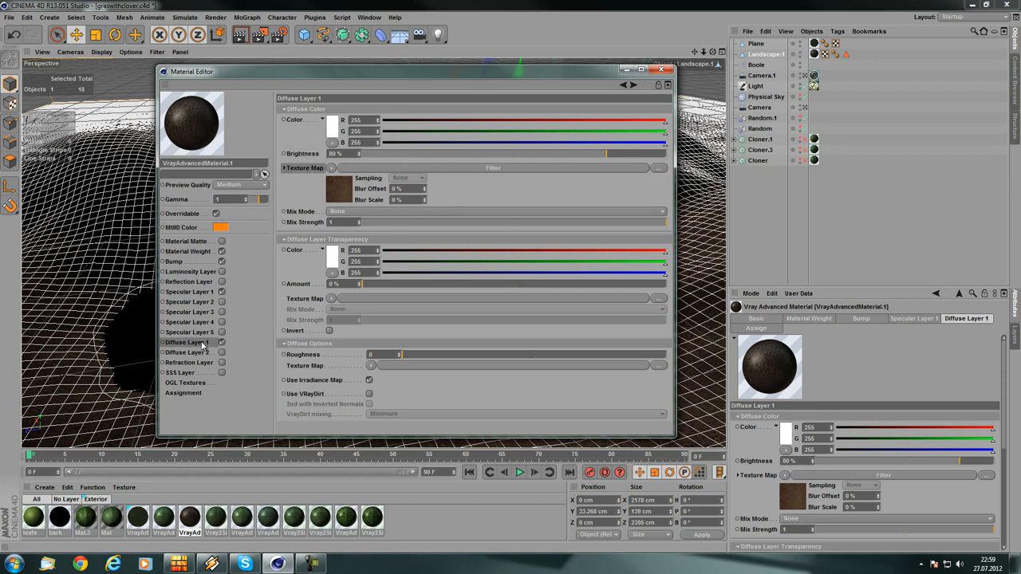
pyautogui.click(336, 195)
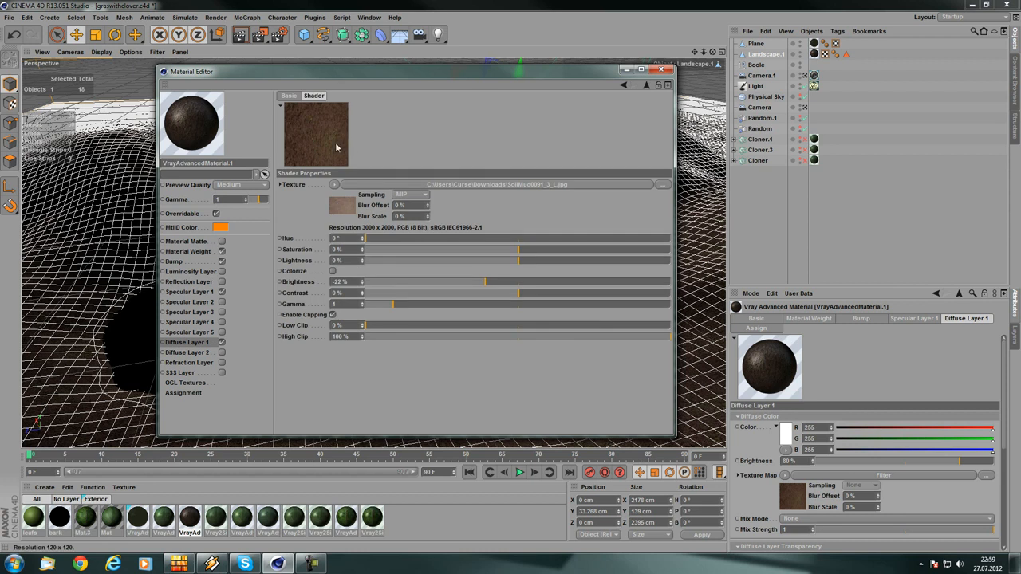
pyautogui.click(622, 84)
pyautogui.click(332, 168)
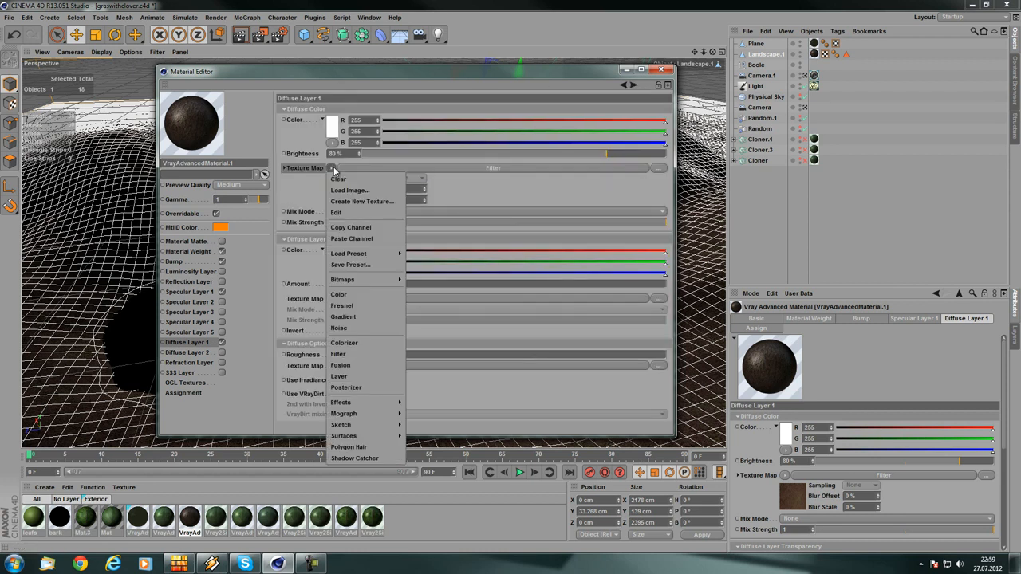
pyautogui.click(338, 354)
pyautogui.click(487, 170)
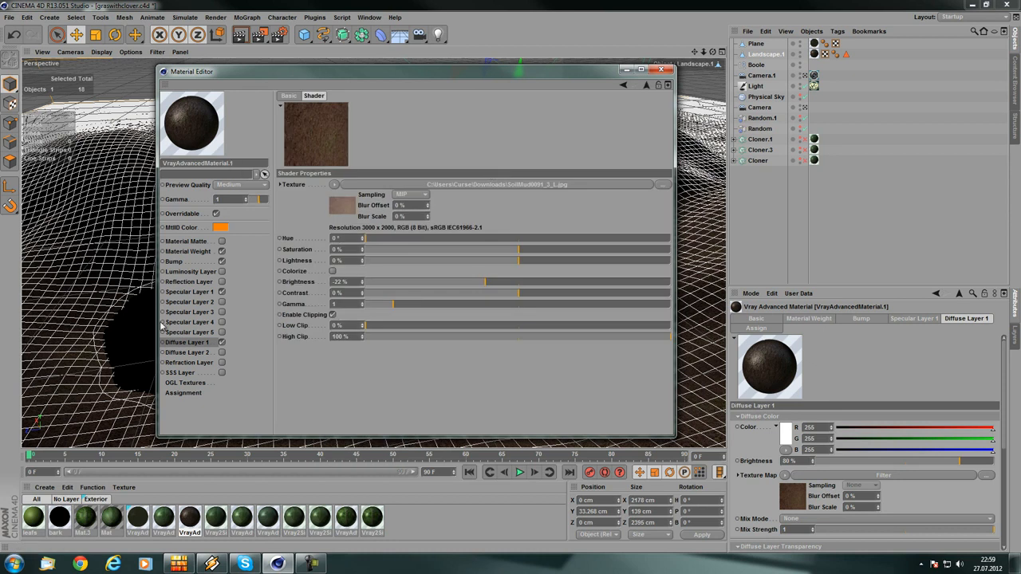
# - Examine the Colorizer shader in Specular Layer 1's texture map and the landscape material's bump texture and bump amount
pyautogui.click(190, 292)
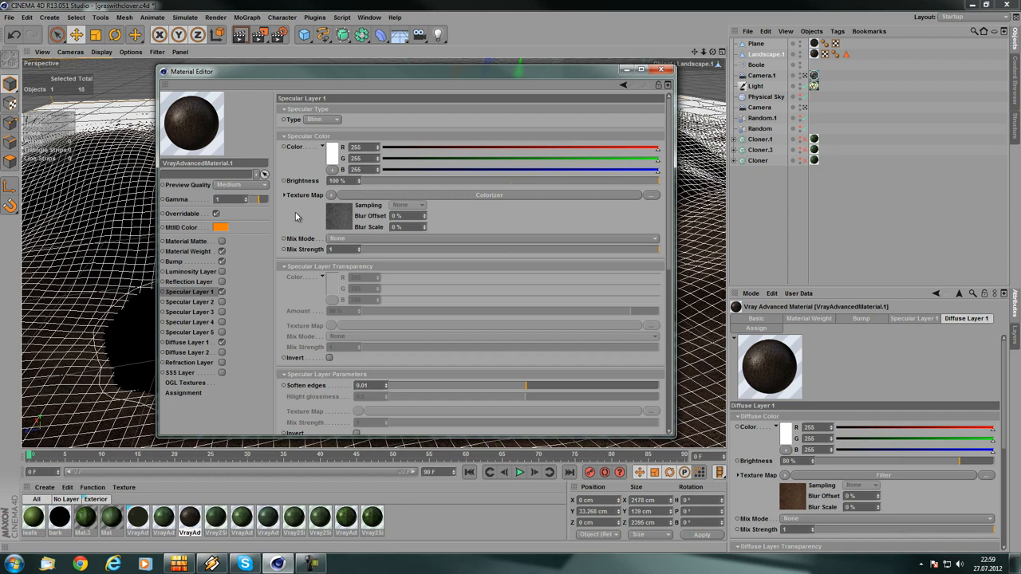
pyautogui.click(371, 196)
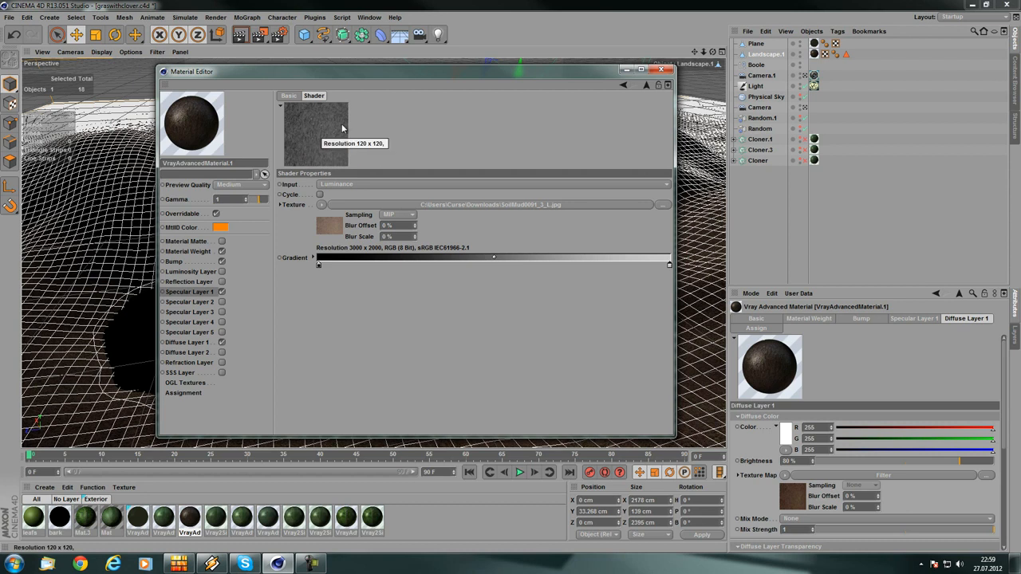
pyautogui.click(623, 85)
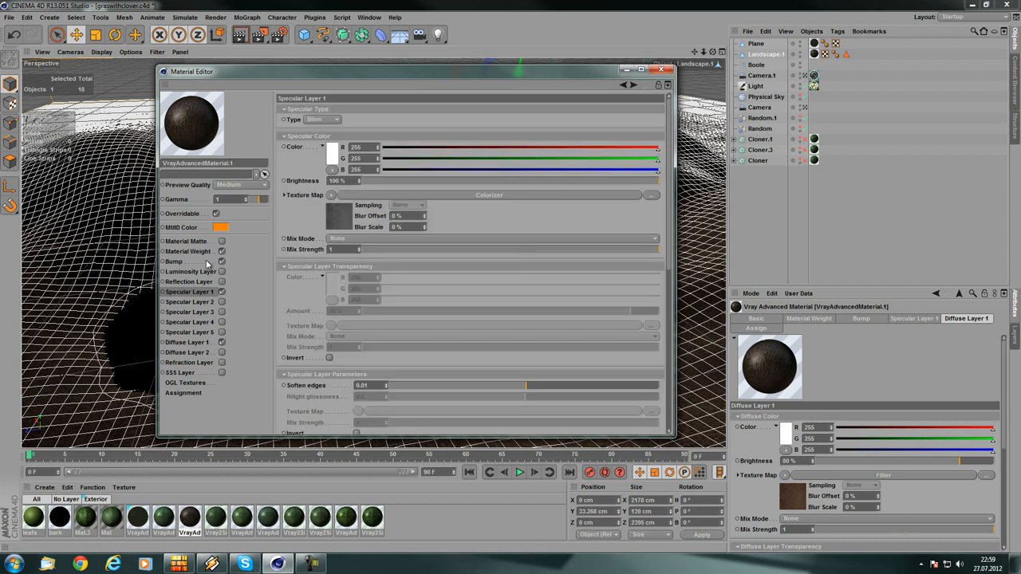
pyautogui.click(332, 195)
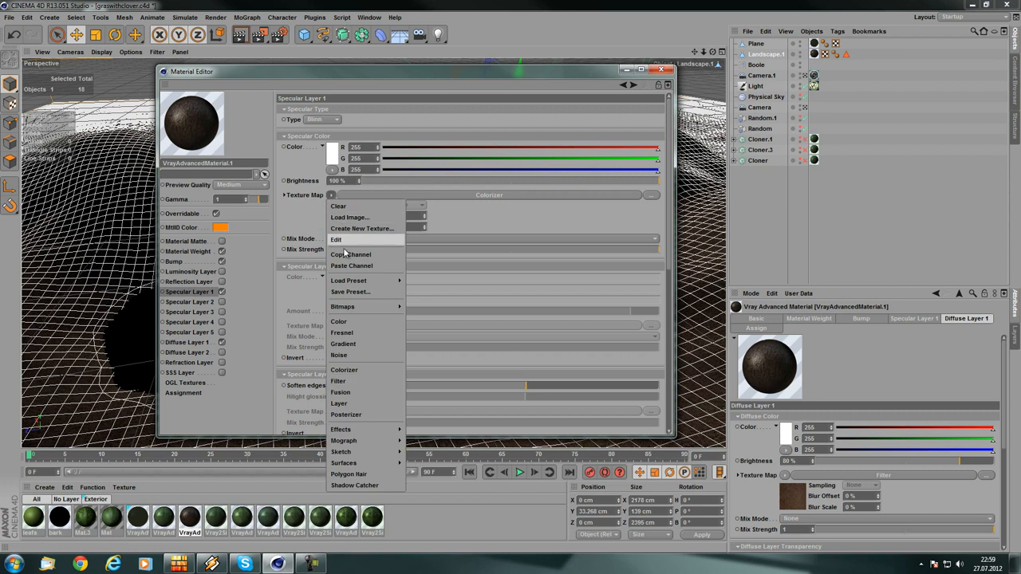
pyautogui.click(292, 226)
pyautogui.click(192, 263)
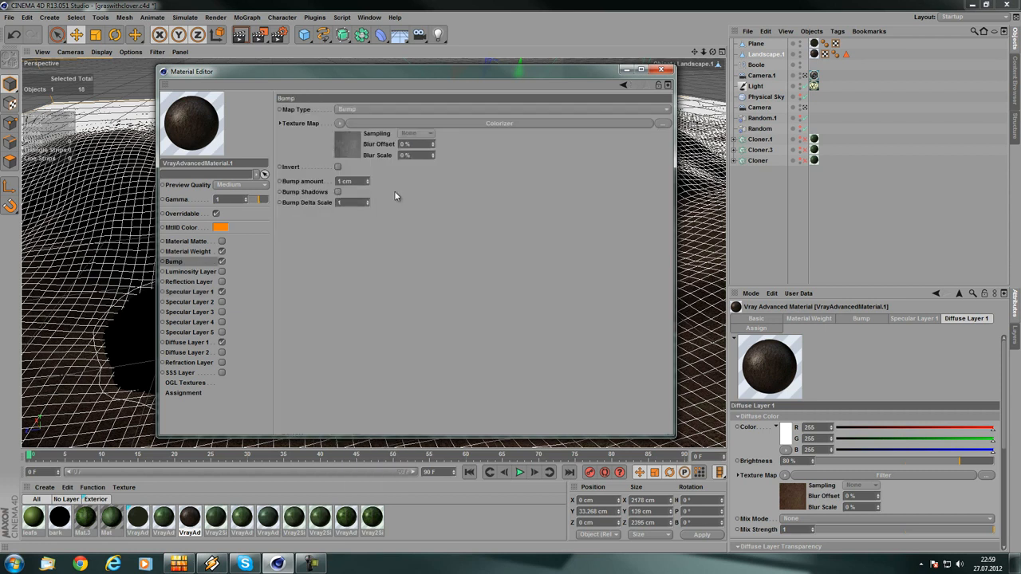
pyautogui.click(310, 182)
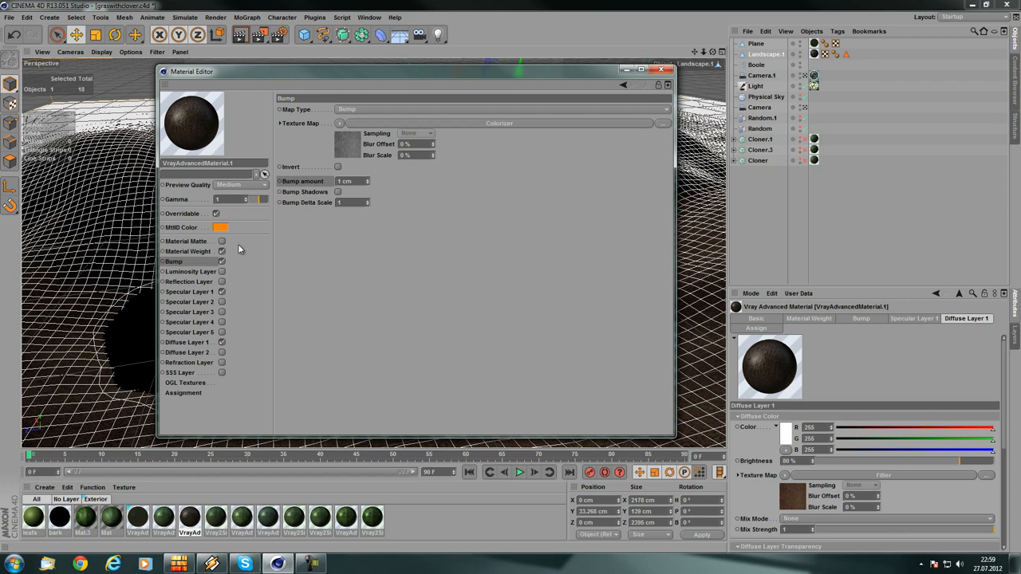
# - Examine Specular Layer 1's reflection glossiness, trace options and Fresnel IOR in the landscape material
pyautogui.click(177, 294)
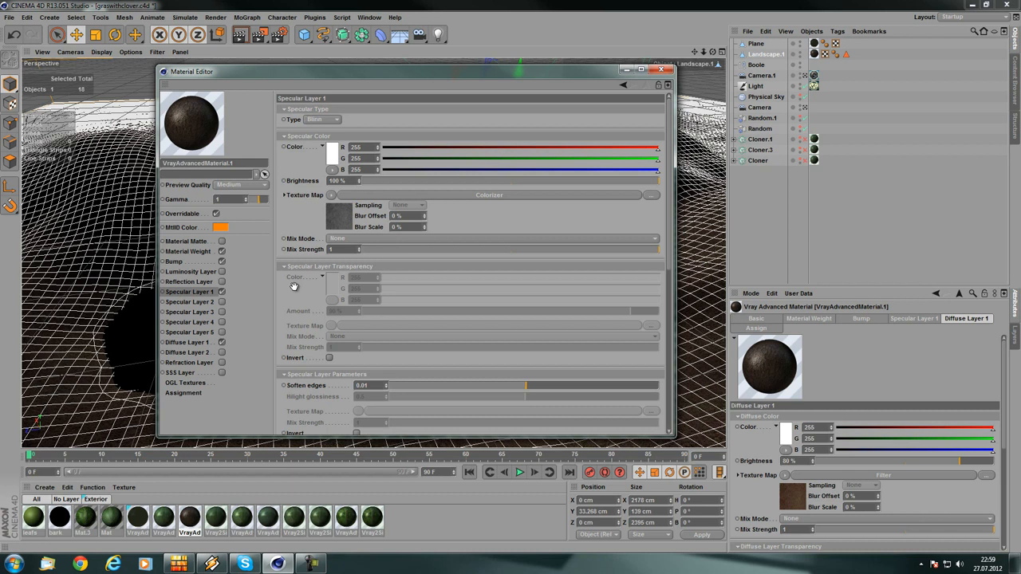
pyautogui.scroll(-5, 295, 288)
pyautogui.scroll(-5, 439, 308)
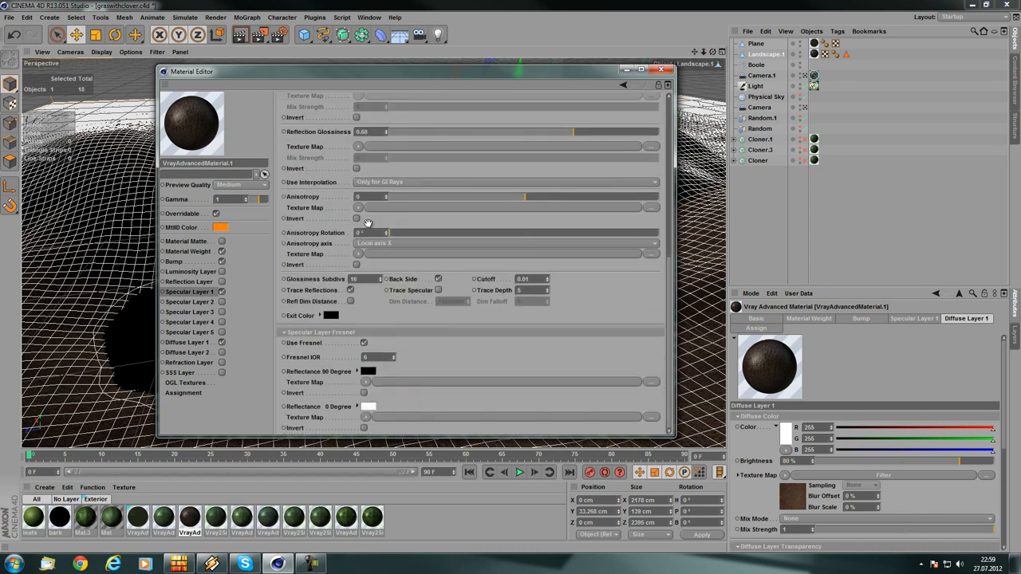
pyautogui.click(295, 358)
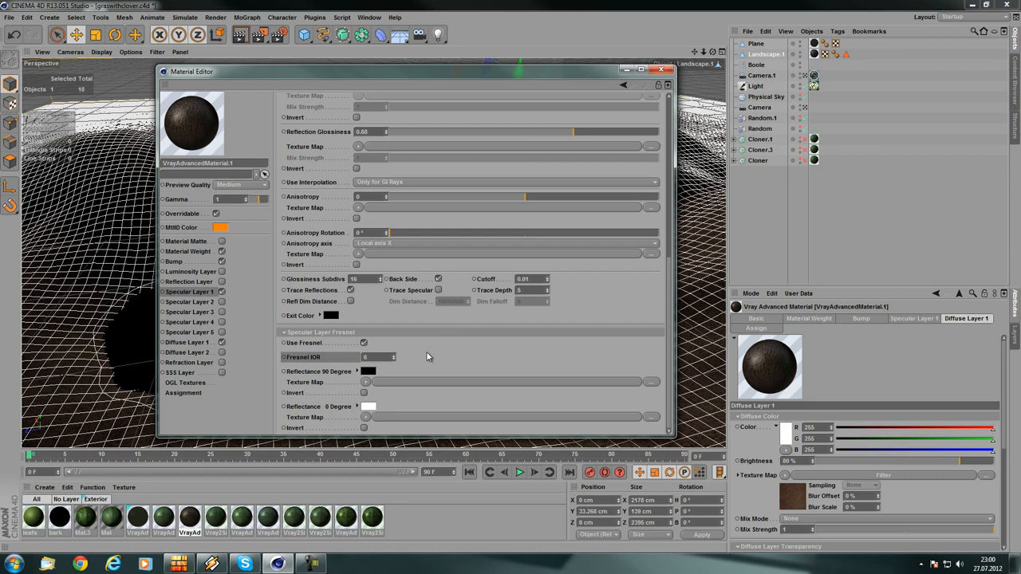
pyautogui.scroll(7, 373, 315)
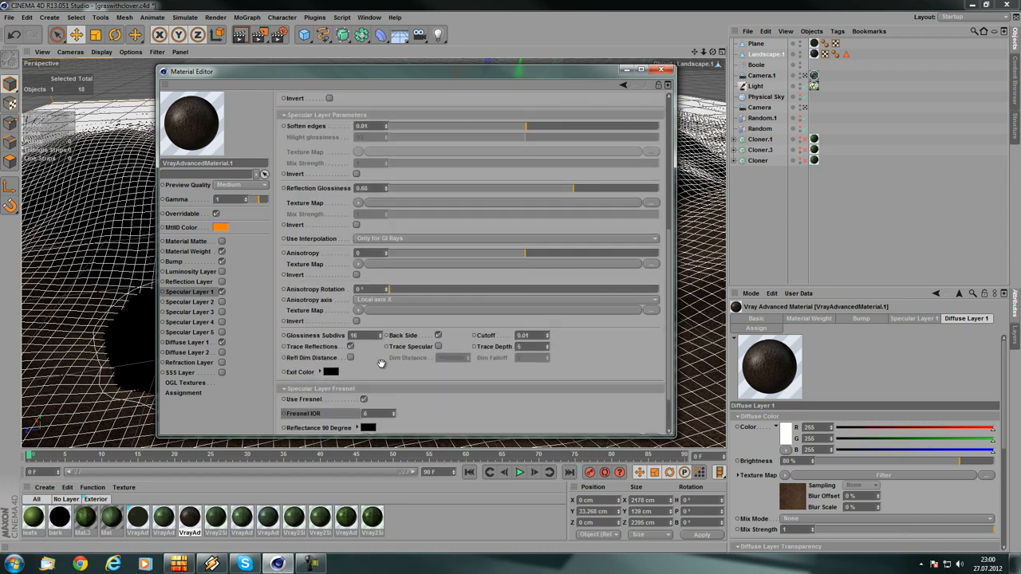
pyautogui.moveTo(390, 520); pyautogui.dragTo(390, 571)
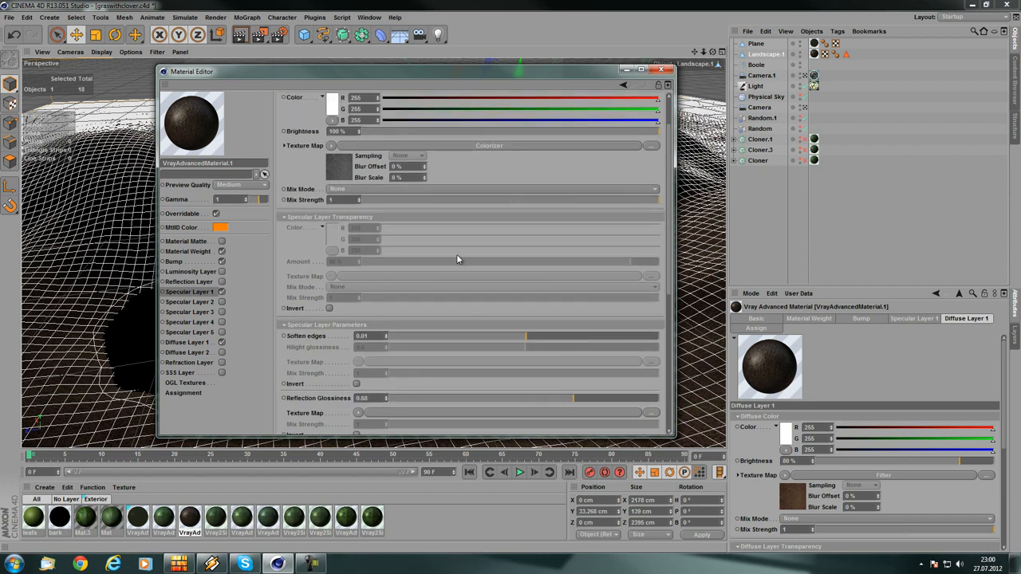
pyautogui.moveTo(476, 162); pyautogui.dragTo(449, 84)
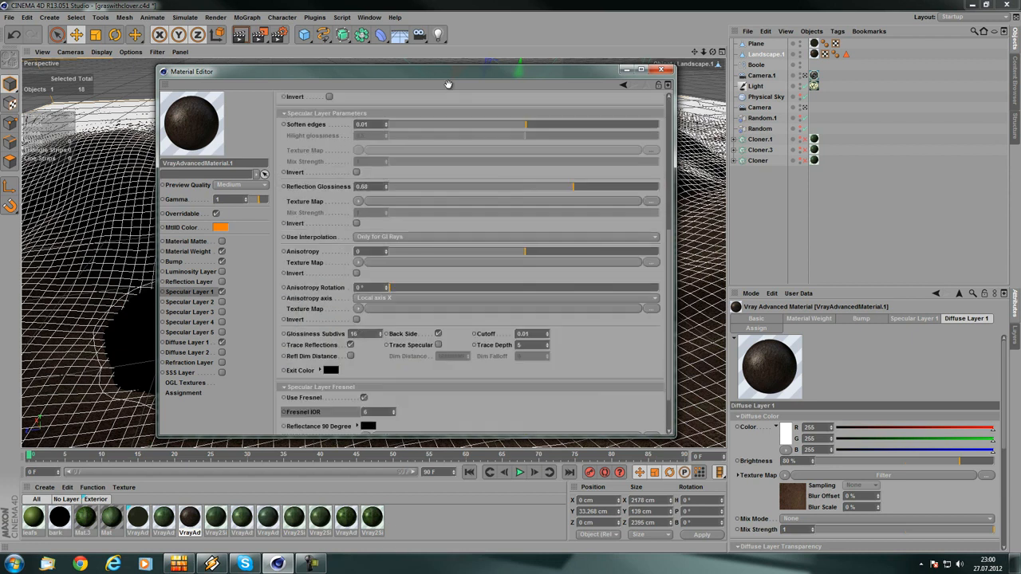
pyautogui.moveTo(594, 368); pyautogui.dragTo(593, 276)
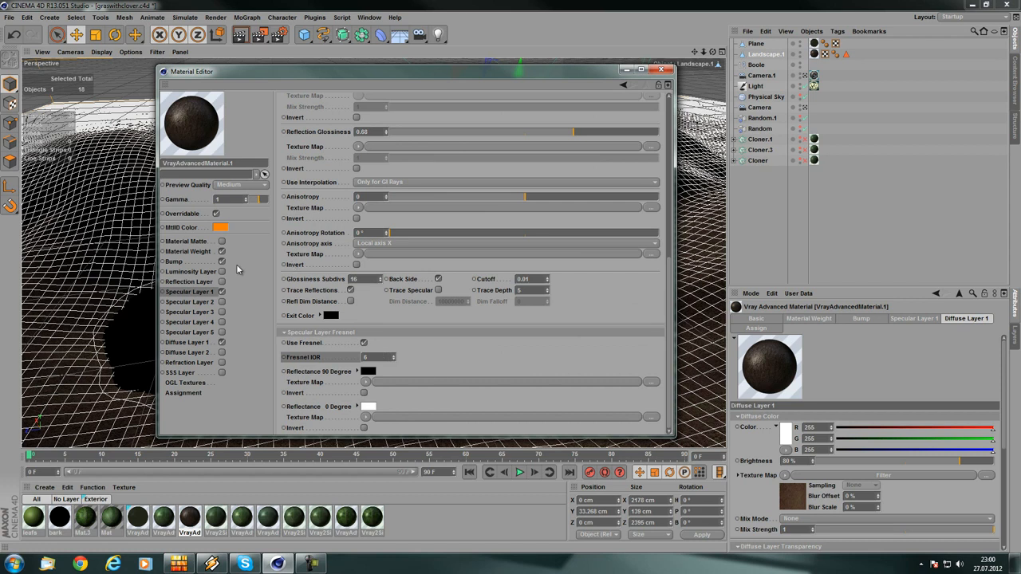
# - Recheck the landscape material's Bump and Specular Layer 1 settings, moving the material editor aside to inspect the landscape mesh
pyautogui.click(191, 260)
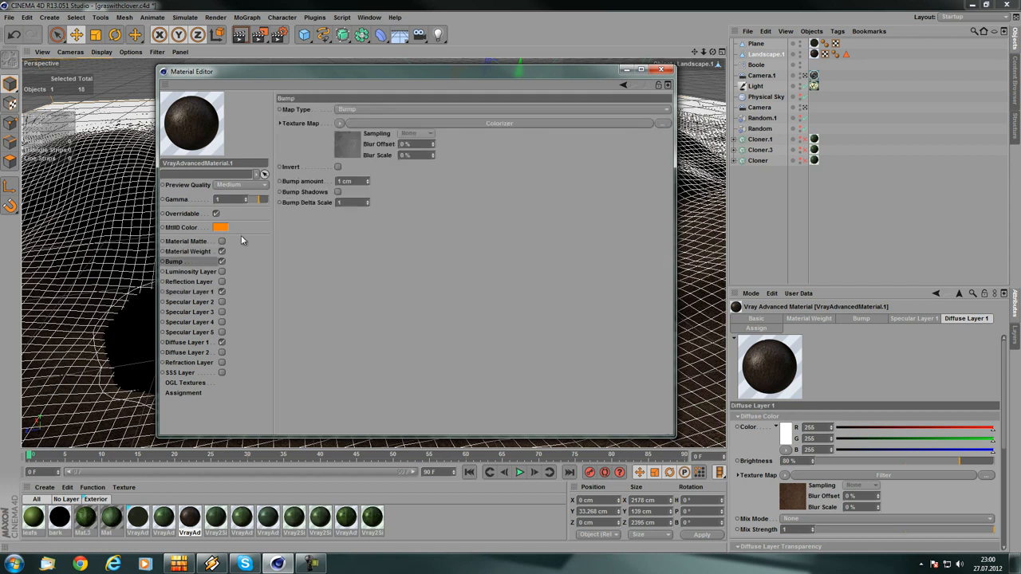
pyautogui.click(188, 292)
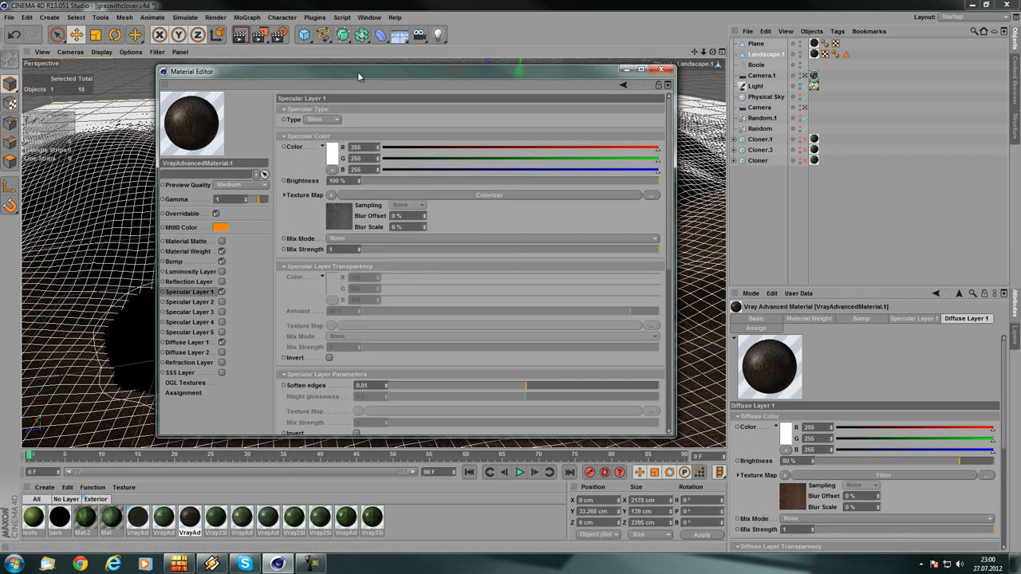
pyautogui.moveTo(239, 71); pyautogui.dragTo(689, 116)
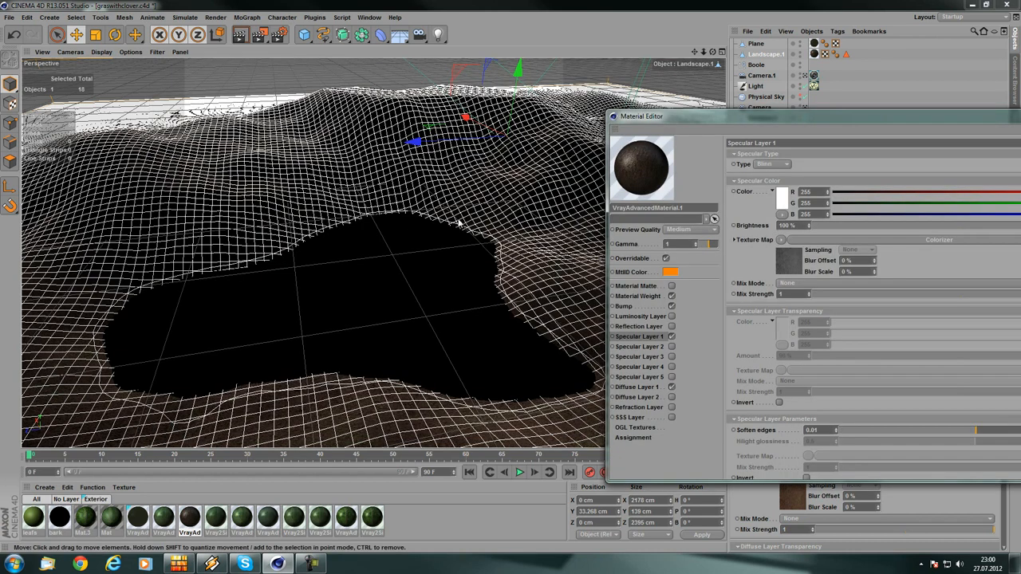
pyautogui.moveTo(677, 116); pyautogui.dragTo(582, 145)
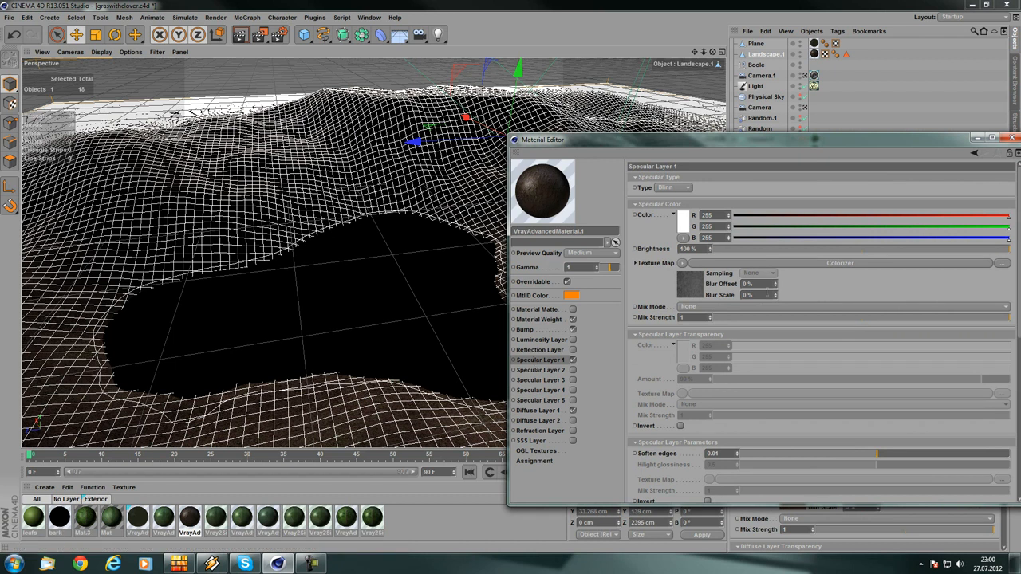
pyautogui.moveTo(785, 155); pyautogui.dragTo(484, 106)
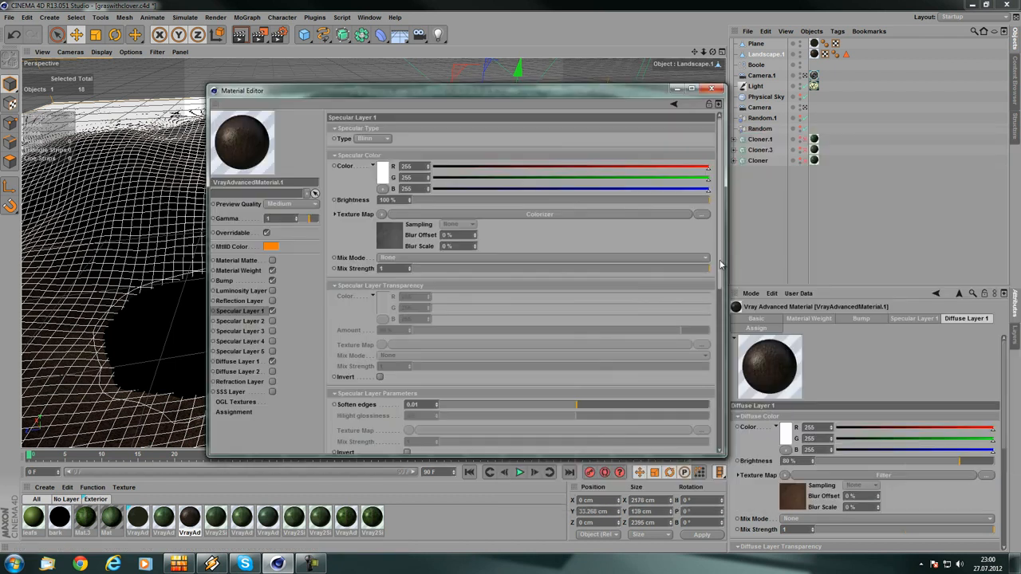
# - Examine the landscape material's Specular Layer 1 parameters and Bump settings, and close the material editor
pyautogui.scroll(-5, 720, 416)
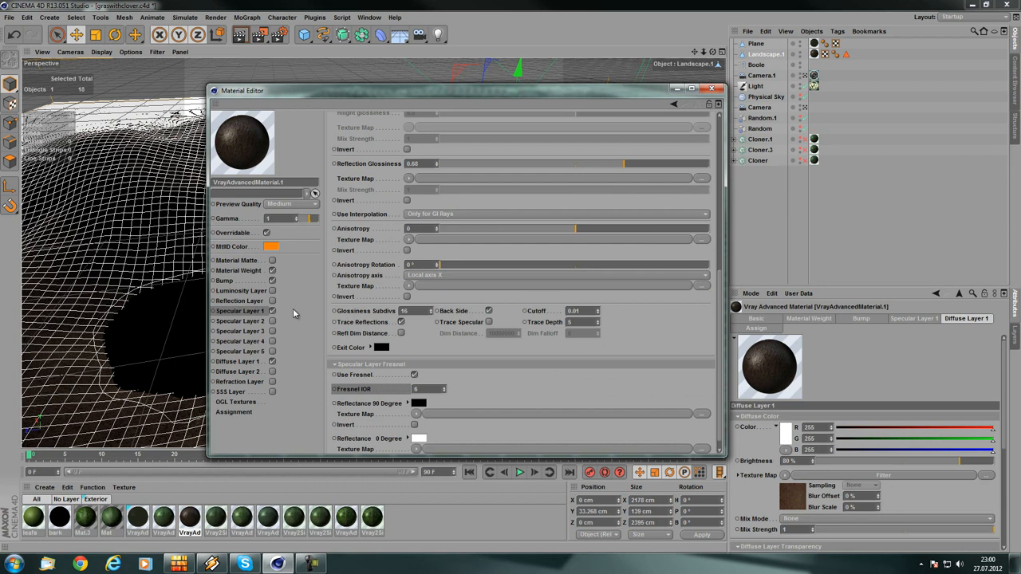
pyautogui.click(222, 282)
pyautogui.click(233, 272)
pyautogui.click(234, 284)
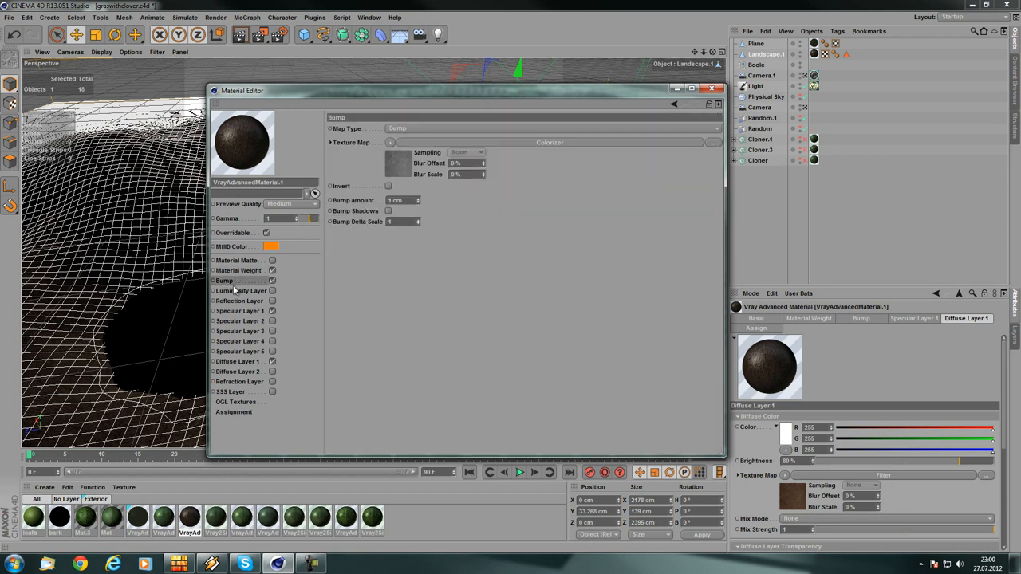
pyautogui.click(712, 89)
pyautogui.scroll(-4, 373, 160)
pyautogui.scroll(3, 382, 169)
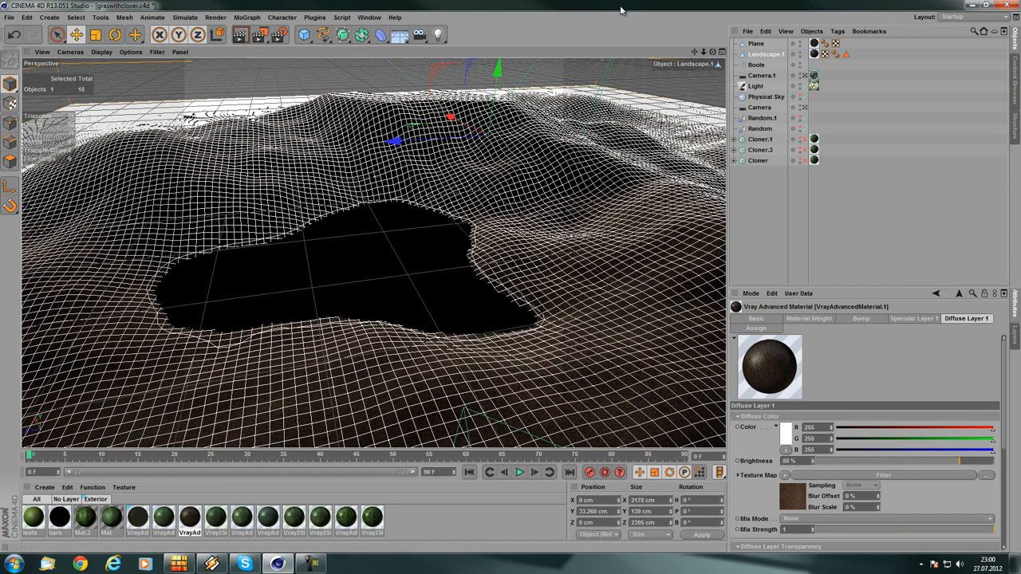
# - Examine the Light object's general settings, its place around the landscape, and the light types available for creation
pyautogui.click(755, 85)
pyautogui.scroll(-4, 623, 150)
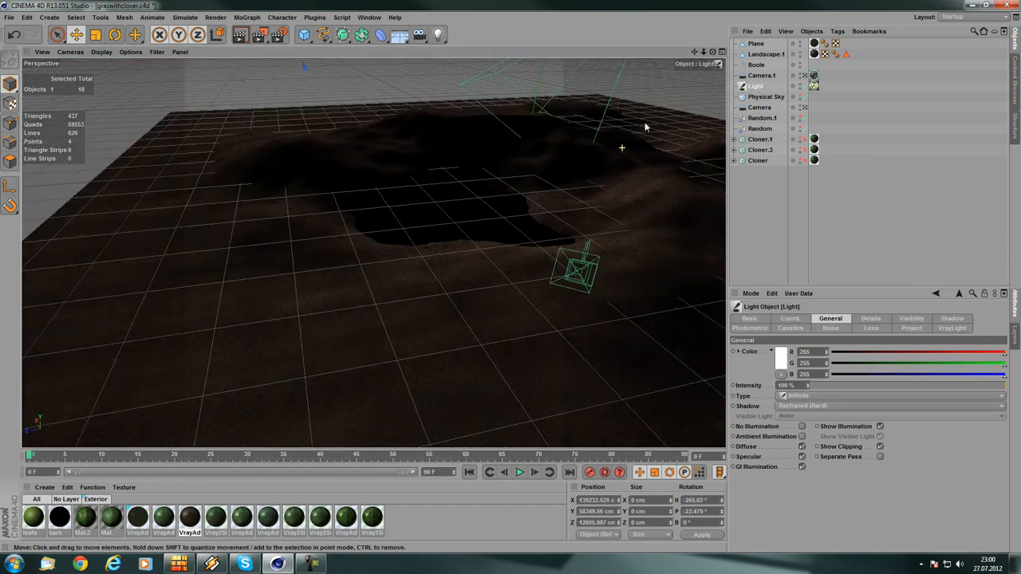
pyautogui.scroll(-3, 696, 99)
pyautogui.keyDown('alt'); pyautogui.moveTo(451, 149); pyautogui.dragTo(518, 164); pyautogui.keyUp('alt')
pyautogui.click(50, 17)
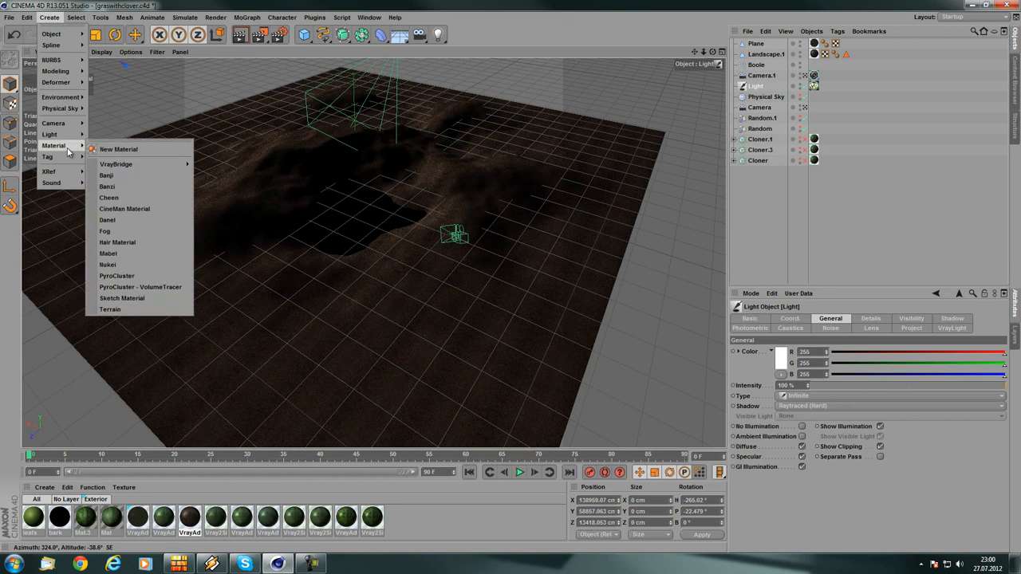
pyautogui.moveTo(69, 136)
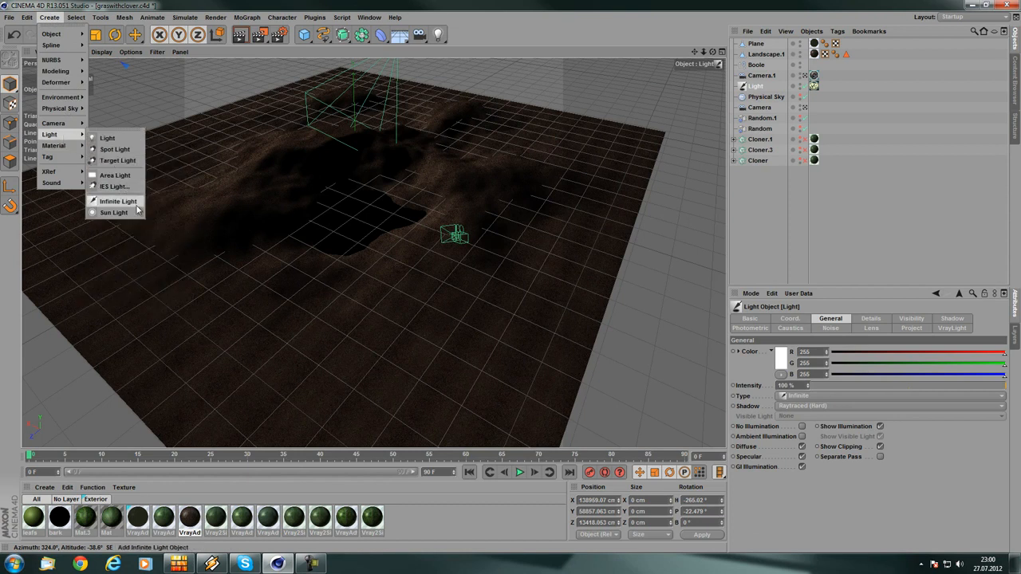
pyautogui.click(621, 3)
pyautogui.scroll(5, 448, 138)
pyautogui.keyDown('alt'); pyautogui.moveTo(547, 197); pyautogui.dragTo(463, 182); pyautogui.keyUp('alt')
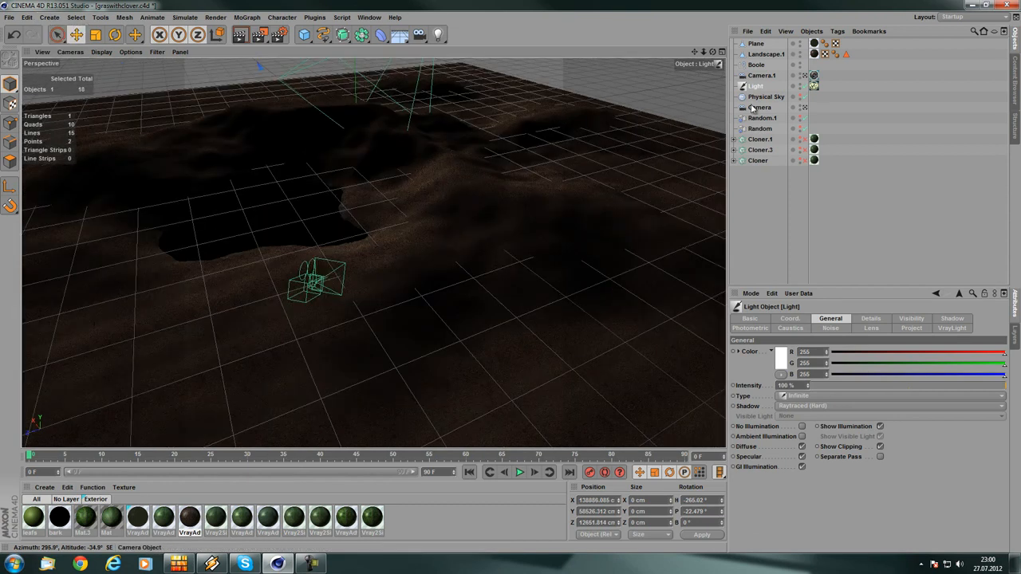
# - Examine the Light's VrayLight tag, the available VrayBridge tags, and the tag's common and sun light settings
pyautogui.click(815, 87)
pyautogui.rightClick(750, 91)
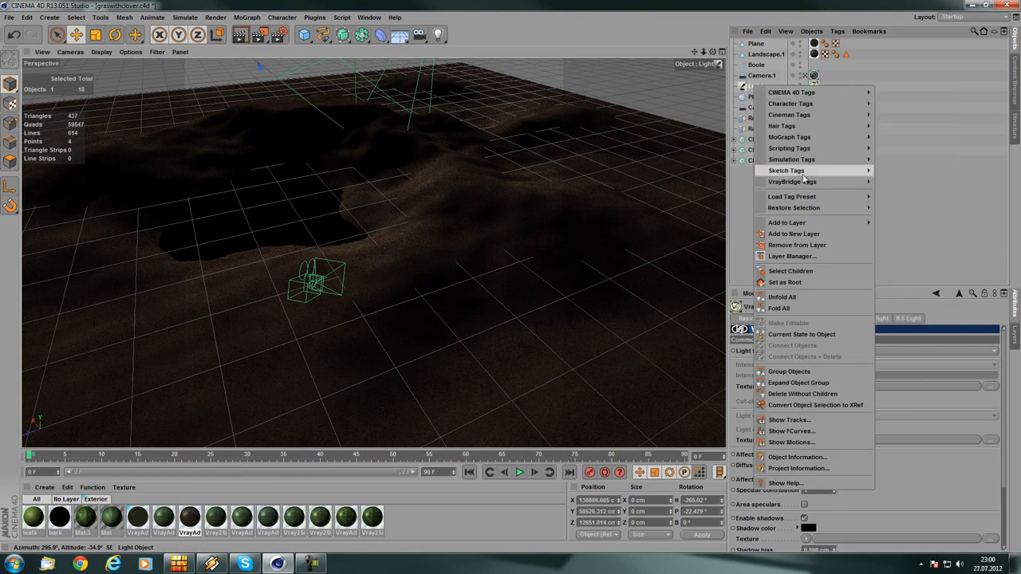
pyautogui.moveTo(807, 182)
pyautogui.click(917, 150)
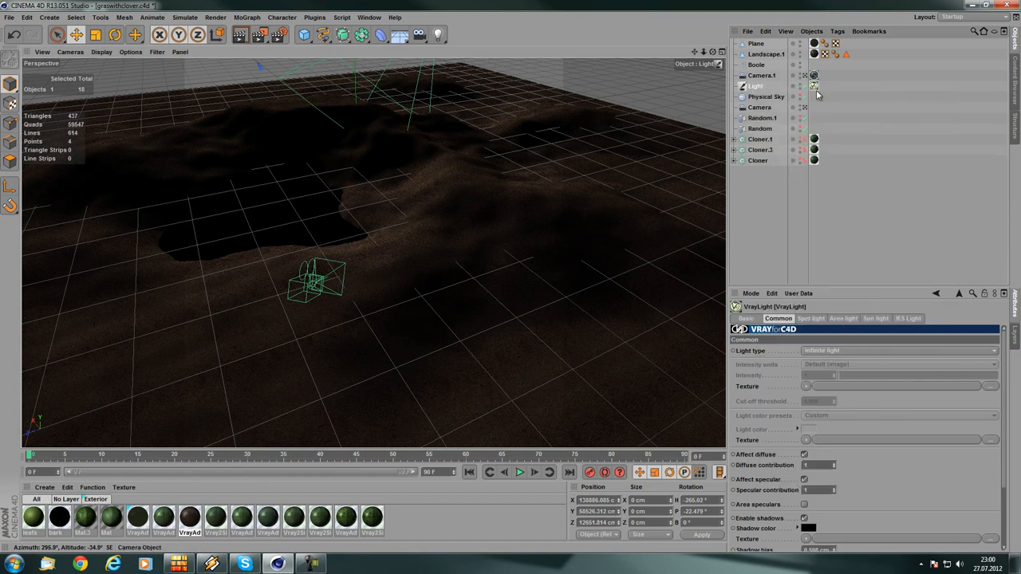
pyautogui.click(815, 88)
pyautogui.click(875, 320)
# - Inspect the landscape, its shading and the scene cameras from several angles and distances
pyautogui.keyDown('alt'); pyautogui.moveTo(611, 306); pyautogui.dragTo(724, 367); pyautogui.keyUp('alt')
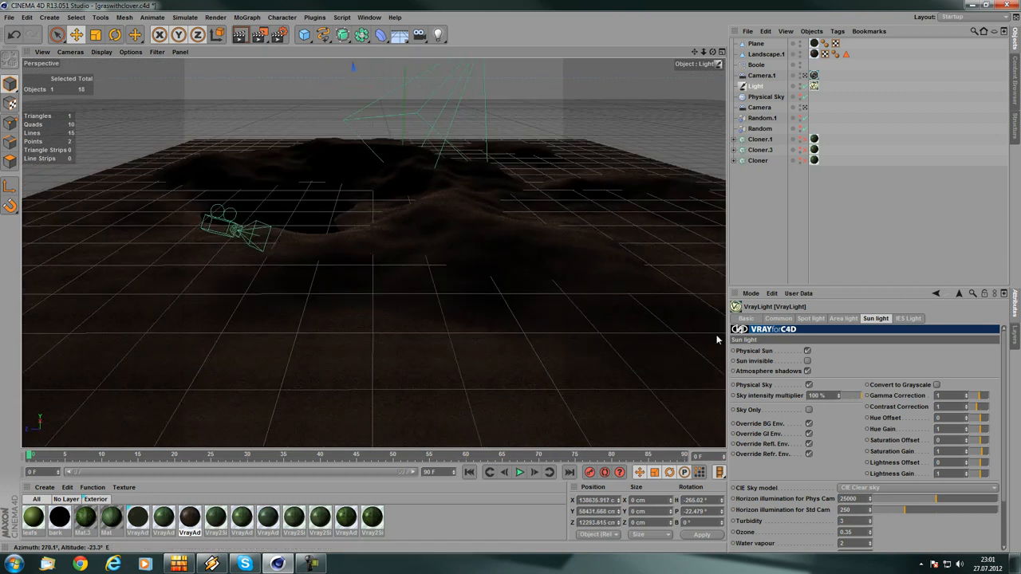
pyautogui.keyDown('alt'); pyautogui.moveTo(716, 340); pyautogui.dragTo(448, 248); pyautogui.keyUp('alt')
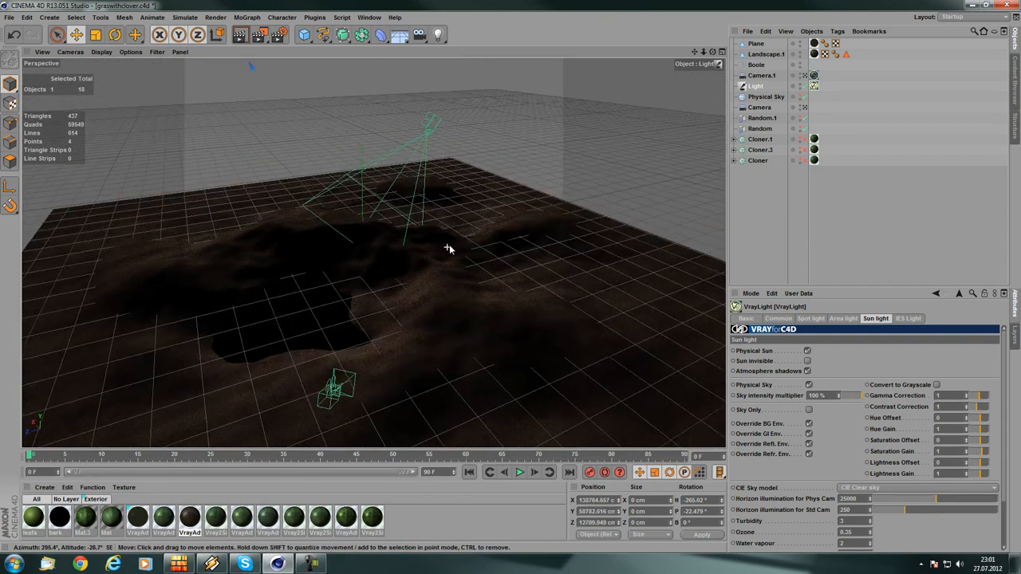
pyautogui.keyDown('alt'); pyautogui.moveTo(448, 249); pyautogui.dragTo(383, 242, button='right'); pyautogui.keyUp('alt')
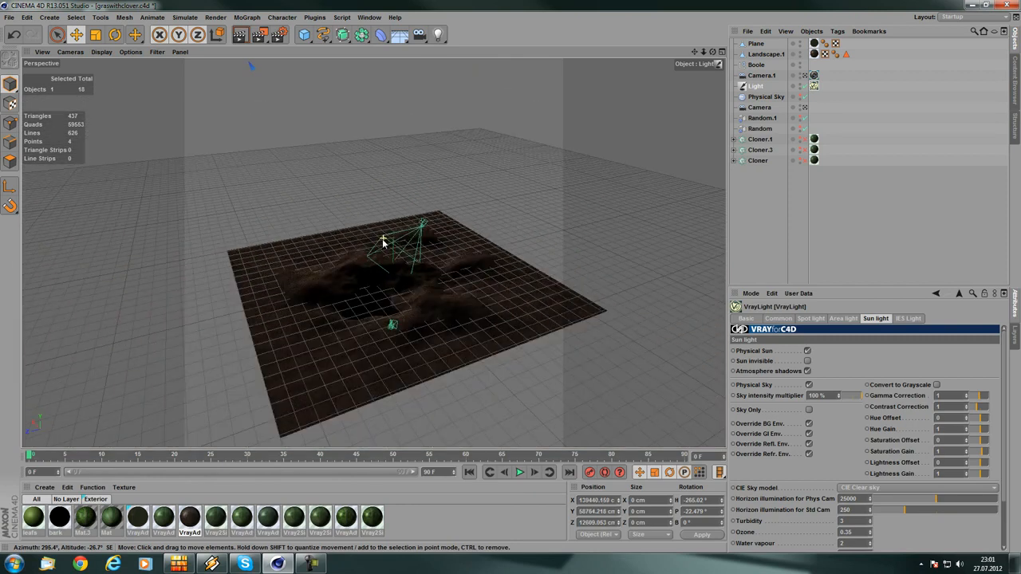
pyautogui.keyDown('alt'); pyautogui.moveTo(383, 241); pyautogui.dragTo(479, 268); pyautogui.keyUp('alt')
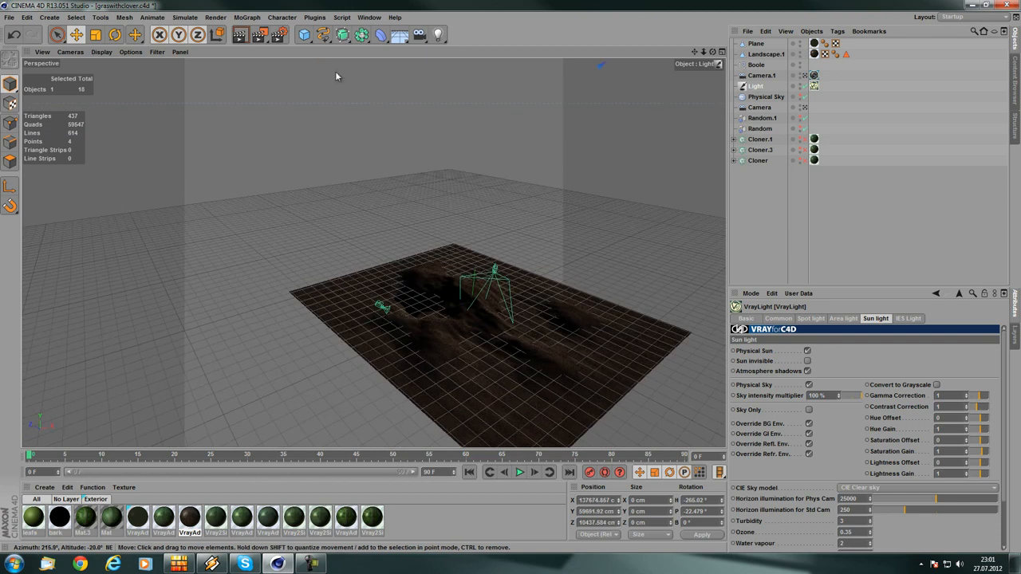
pyautogui.keyDown('alt'); pyautogui.moveTo(405, 182); pyautogui.dragTo(453, 178); pyautogui.keyUp('alt')
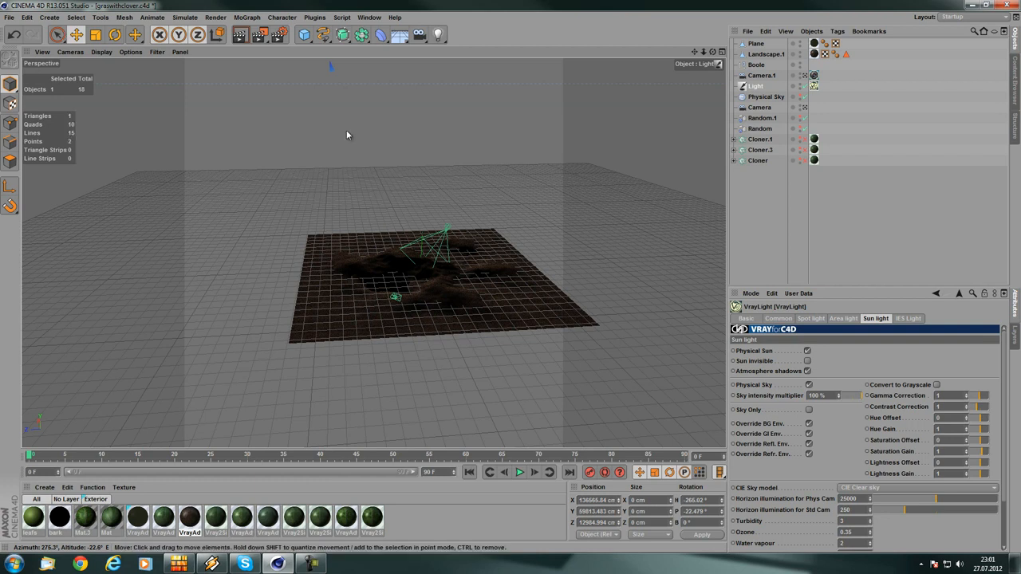
pyautogui.keyDown('alt'); pyautogui.moveTo(346, 131); pyautogui.dragTo(431, 312); pyautogui.keyUp('alt')
pyautogui.keyDown('alt'); pyautogui.moveTo(412, 157); pyautogui.dragTo(424, 185, button='right'); pyautogui.keyUp('alt')
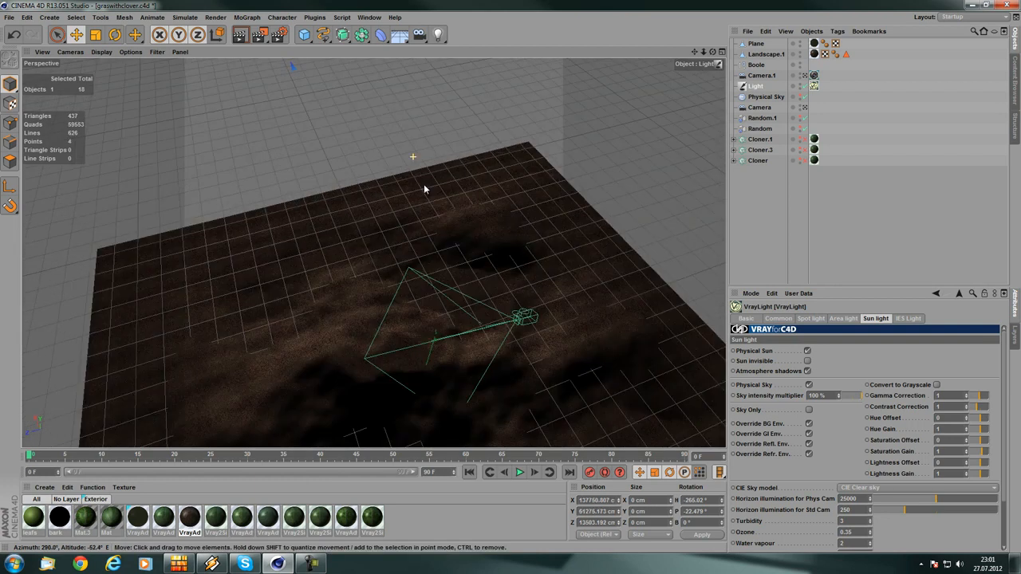
pyautogui.keyDown('alt'); pyautogui.moveTo(424, 189); pyautogui.dragTo(408, 282); pyautogui.keyUp('alt')
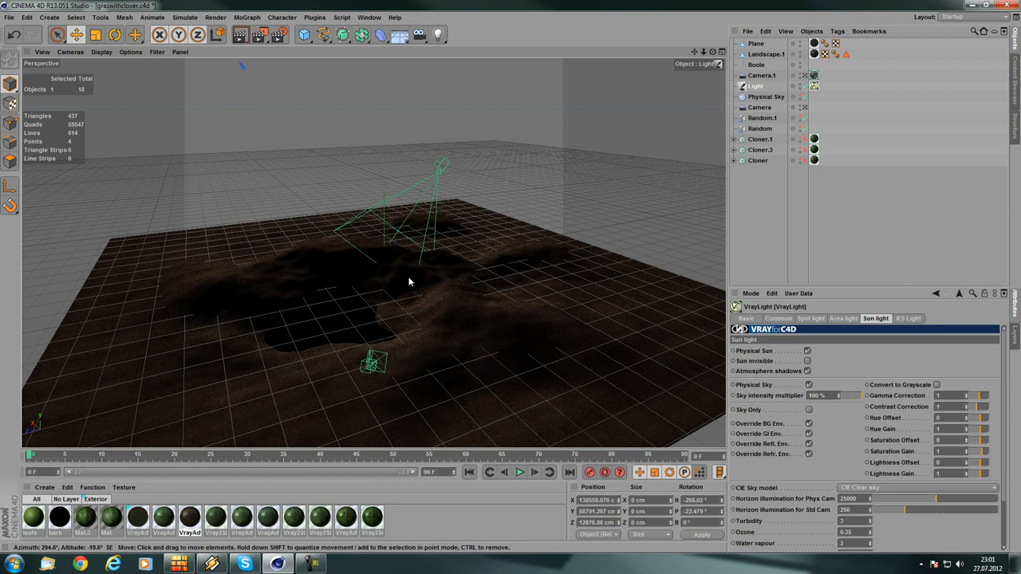
pyautogui.keyDown('alt'); pyautogui.moveTo(408, 281); pyautogui.dragTo(410, 130); pyautogui.keyUp('alt')
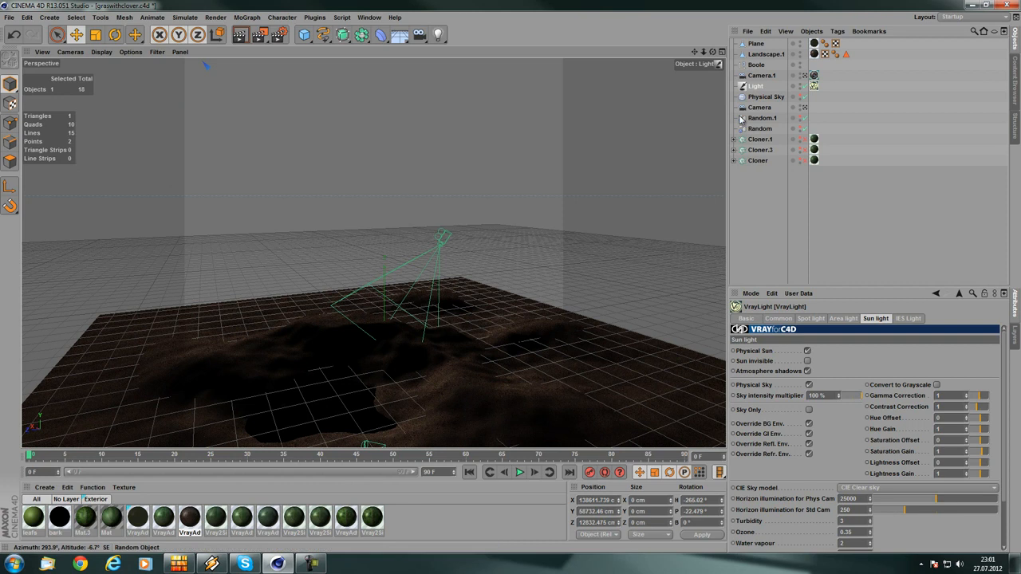
# - Review the existing Physical Sky, add a second Physical Sky object as a demonstration, and delete it
pyautogui.click(764, 96)
pyautogui.keyDown('alt'); pyautogui.moveTo(389, 178); pyautogui.dragTo(319, 212); pyautogui.keyUp('alt')
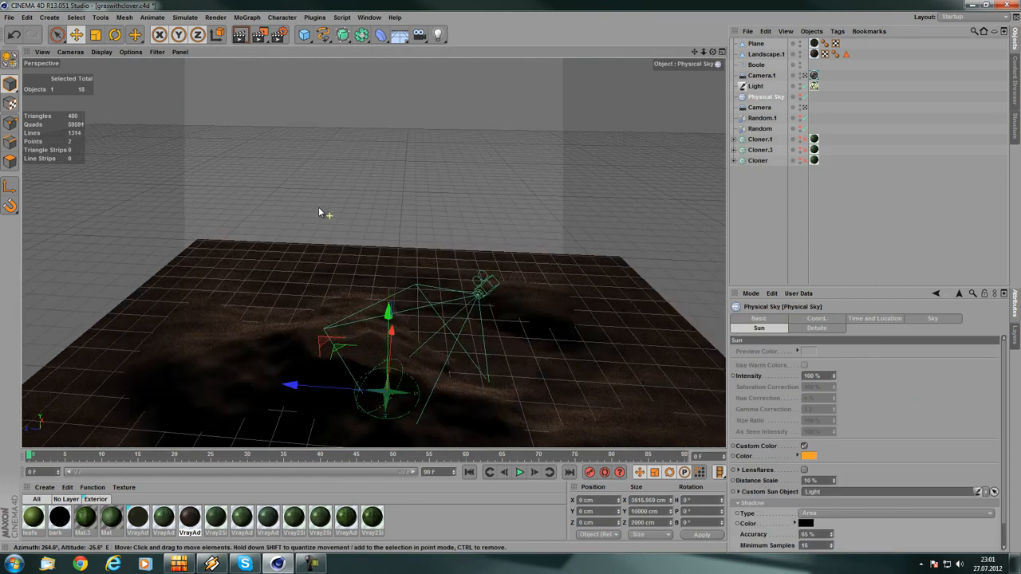
pyautogui.click(51, 18)
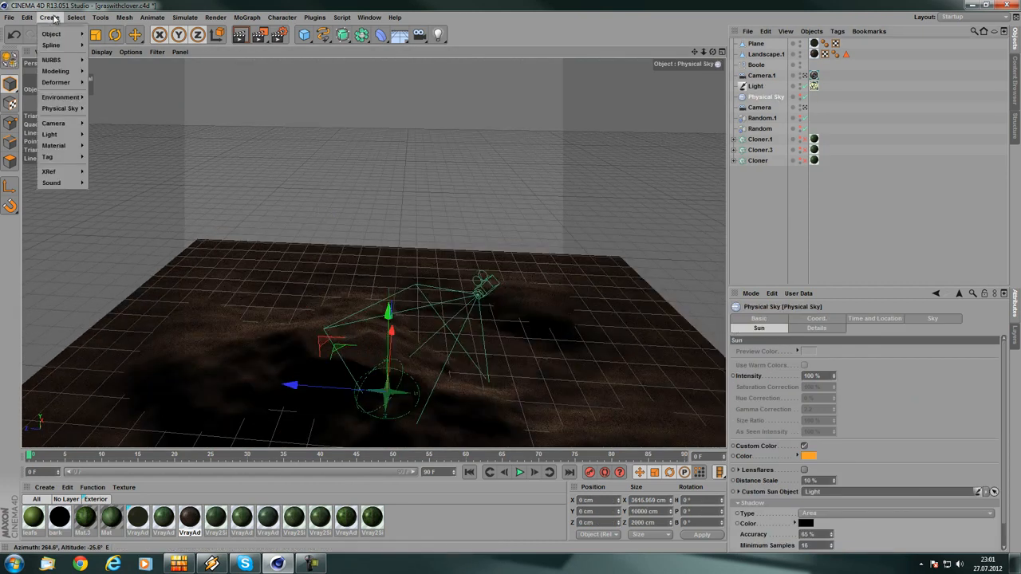
pyautogui.moveTo(64, 111)
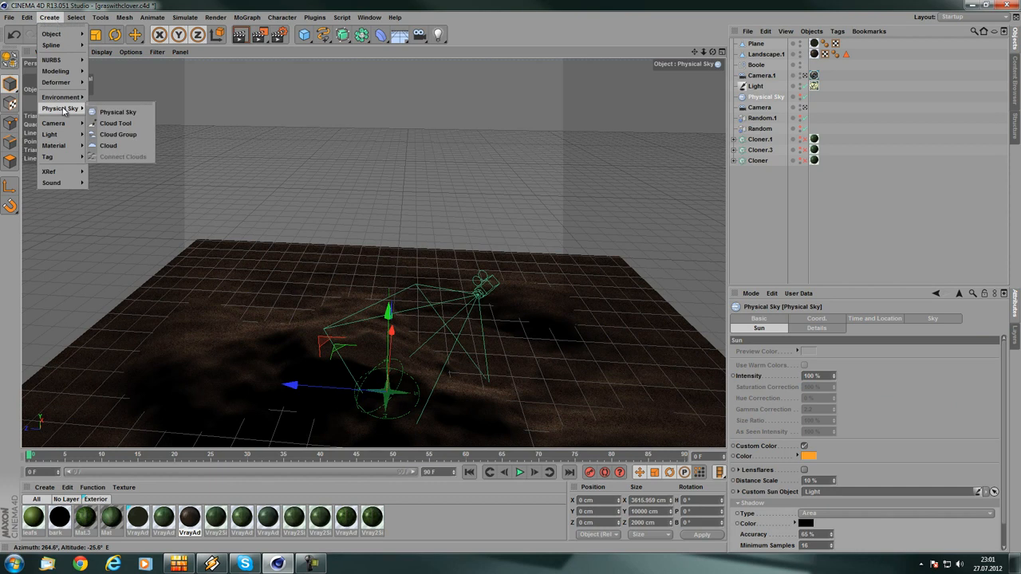
pyautogui.click(118, 113)
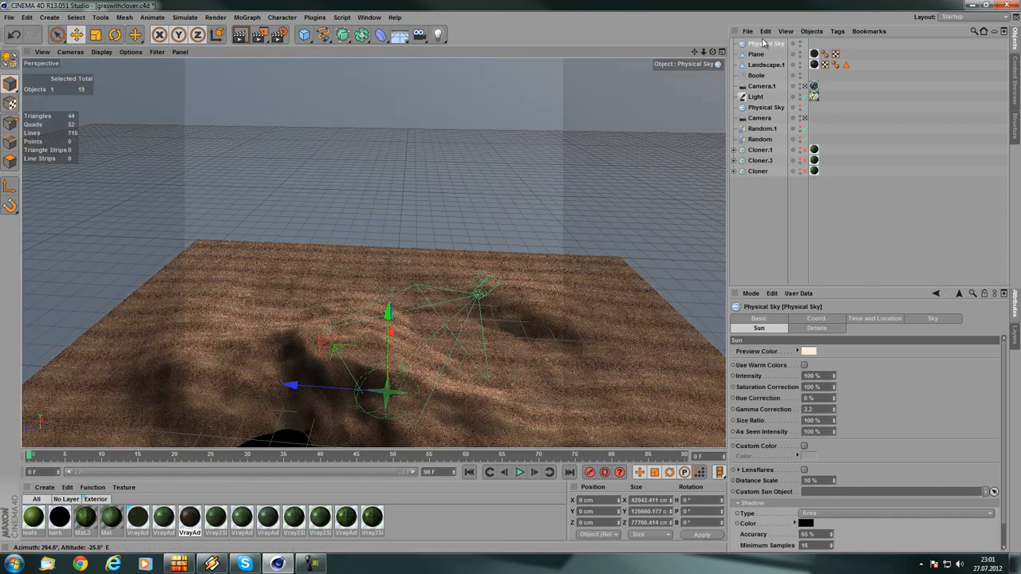
pyautogui.press('Delete')
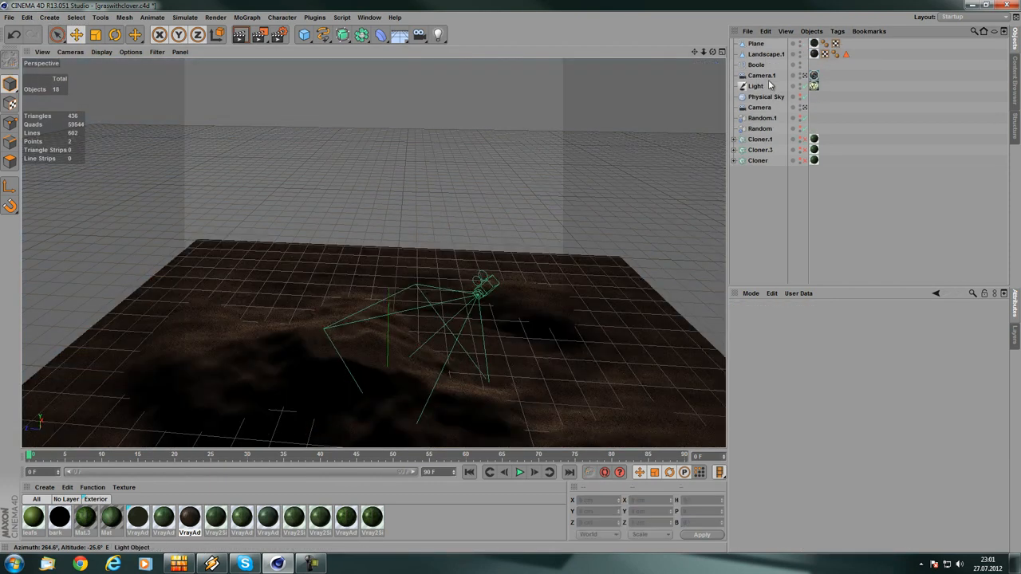
# - Enable the scene's existing Physical Sky object and inspect the sky around the landscape
pyautogui.click(767, 97)
pyautogui.click(803, 96)
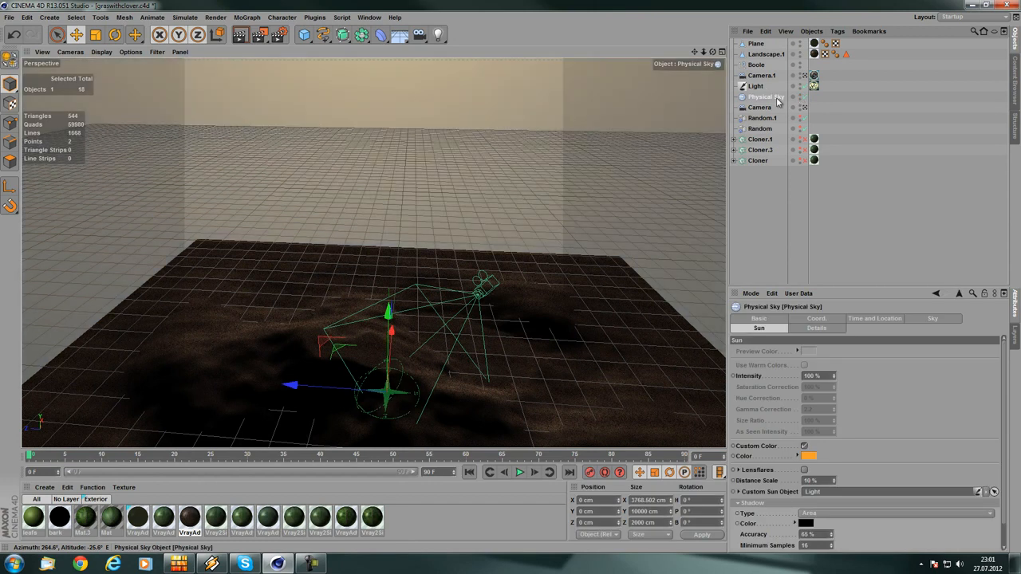
pyautogui.keyDown('alt'); pyautogui.moveTo(353, 163); pyautogui.dragTo(398, 151); pyautogui.keyUp('alt')
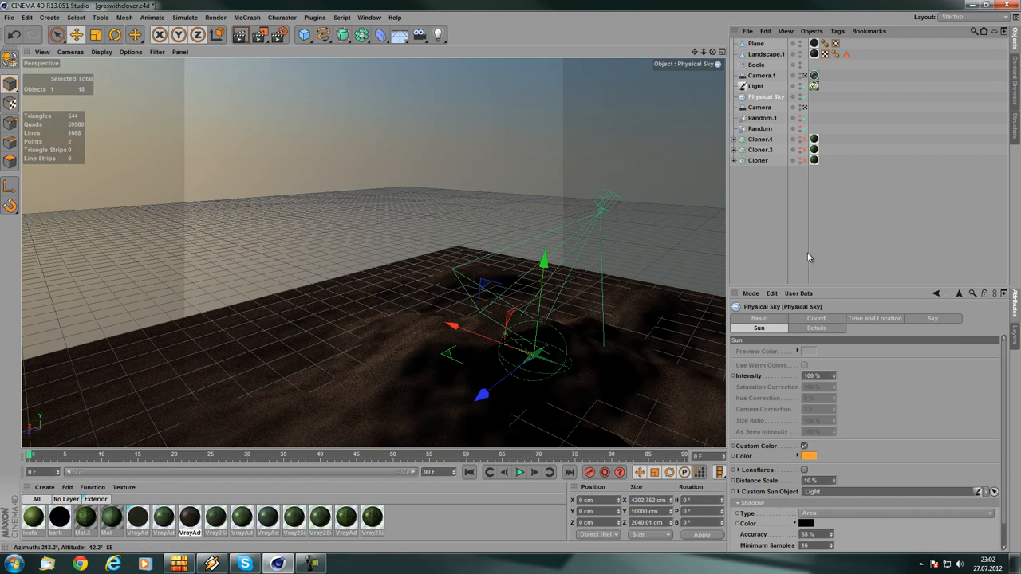
# - Examine the Physical Sky's time and location settings, including the city's coordinates and the list of selectable regions
pyautogui.click(875, 318)
pyautogui.keyDown('alt'); pyautogui.moveTo(495, 208); pyautogui.dragTo(470, 250); pyautogui.keyUp('alt')
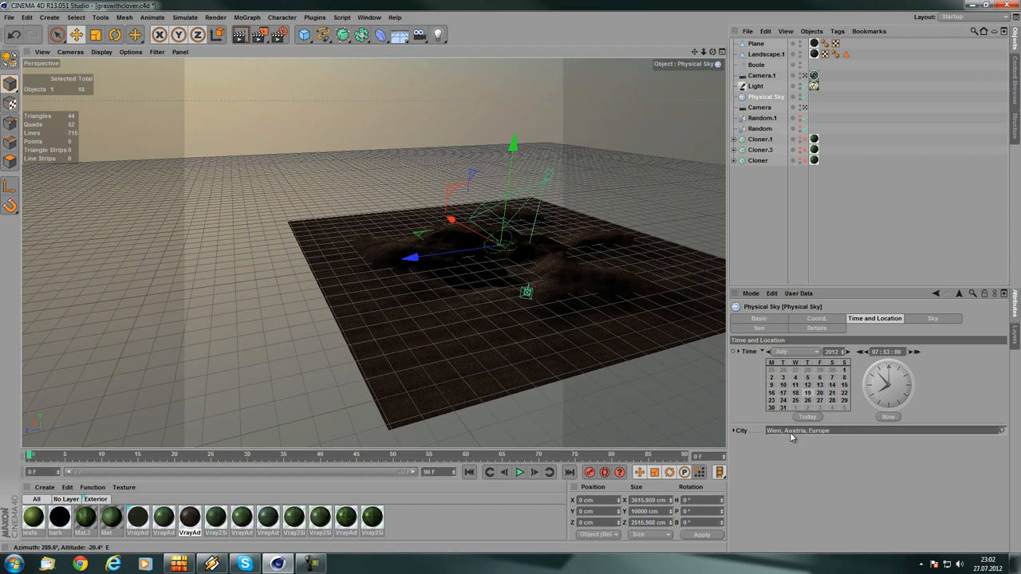
pyautogui.click(734, 430)
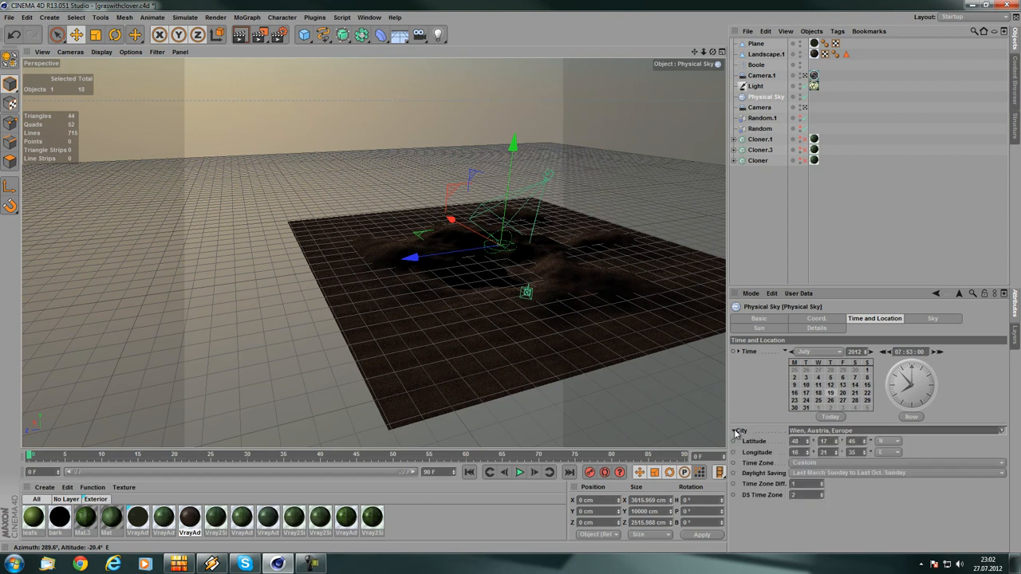
pyautogui.click(1002, 431)
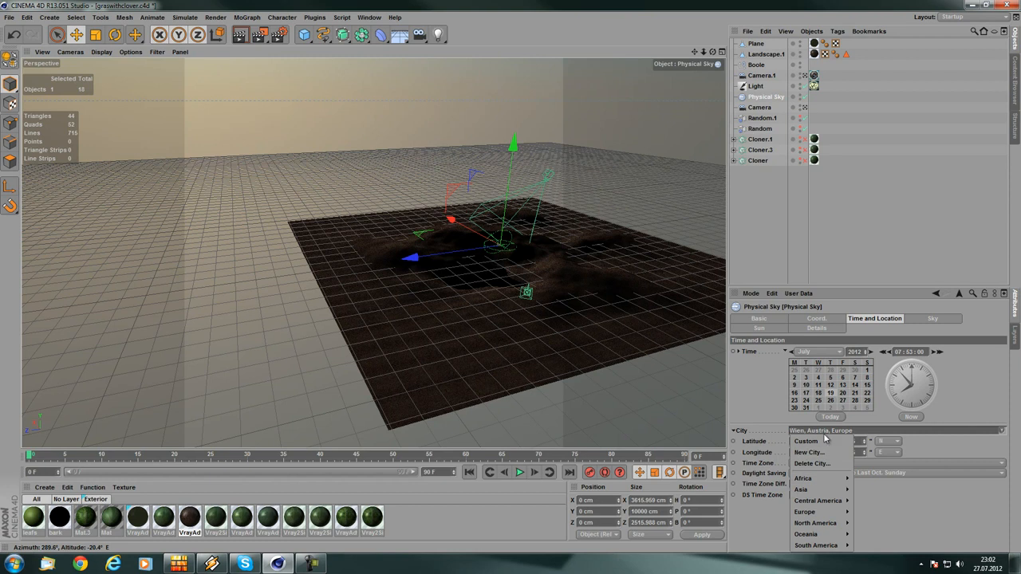
pyautogui.moveTo(836, 535)
pyautogui.click(962, 383)
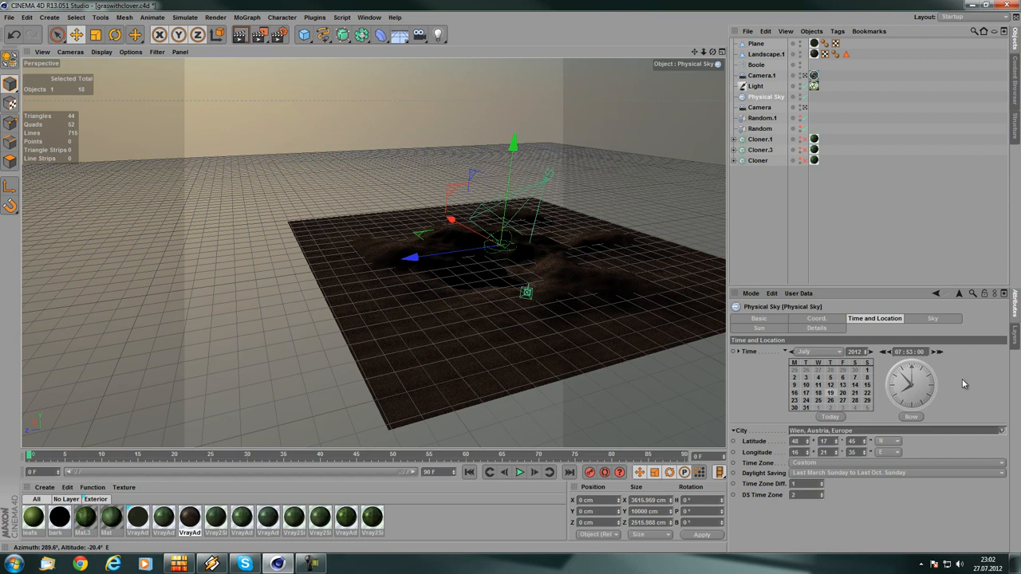
# - Examine the Physical Sky's sky settings, including its intensity, color corrections, turbidity and horizon options
pyautogui.click(933, 319)
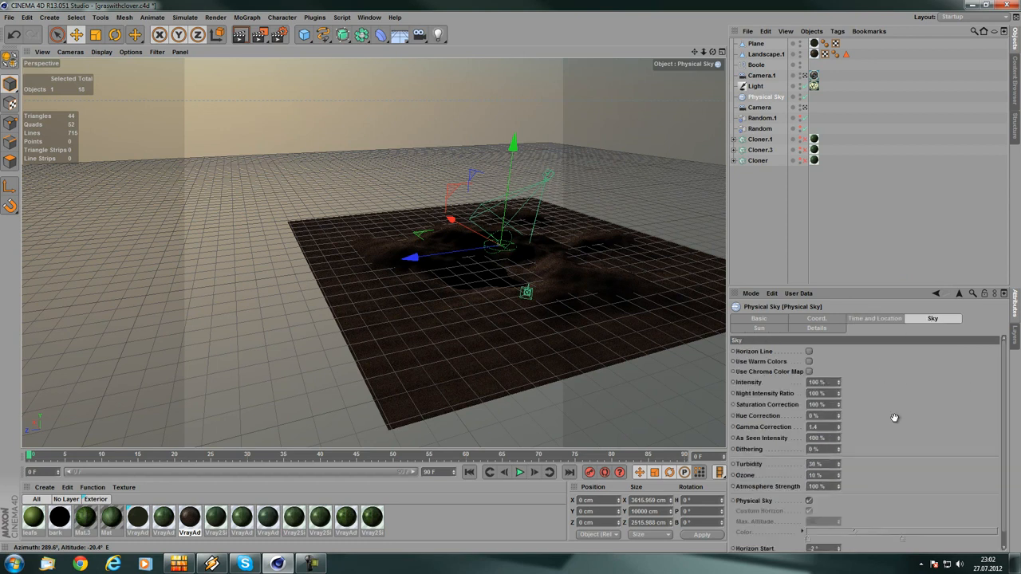
pyautogui.scroll(-1, 894, 418)
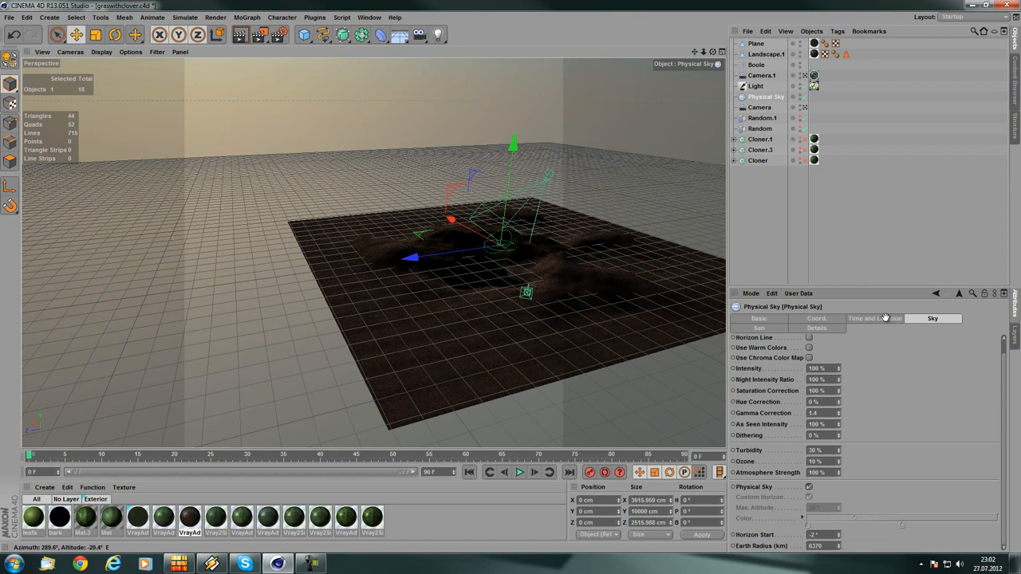
pyautogui.scroll(1, 883, 353)
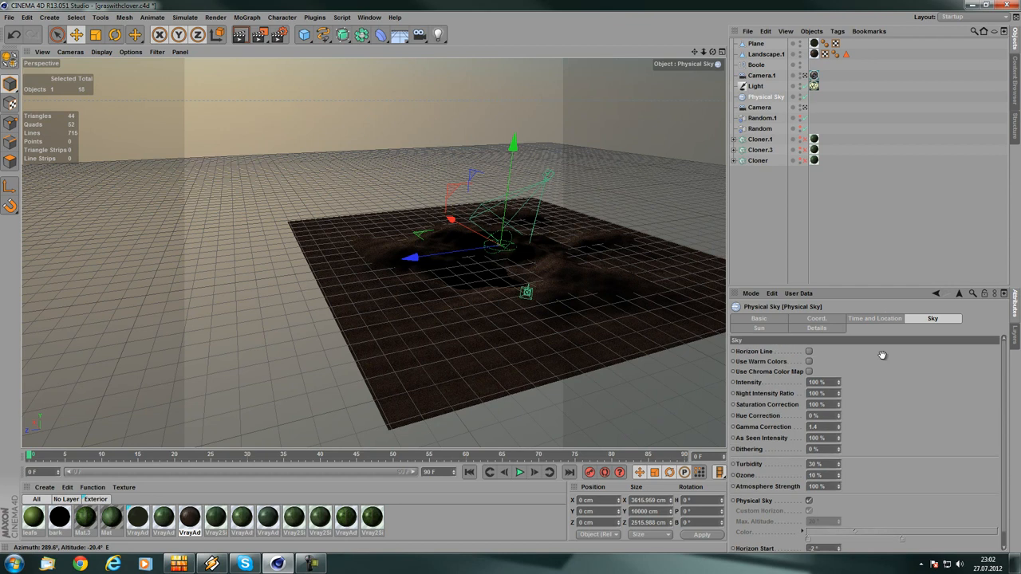
# - Examine the Physical Sky's sun settings, including the custom orange color in the color picker, the custom sun object and the shadow options
pyautogui.click(778, 330)
pyautogui.moveTo(875, 418); pyautogui.dragTo(878, 397)
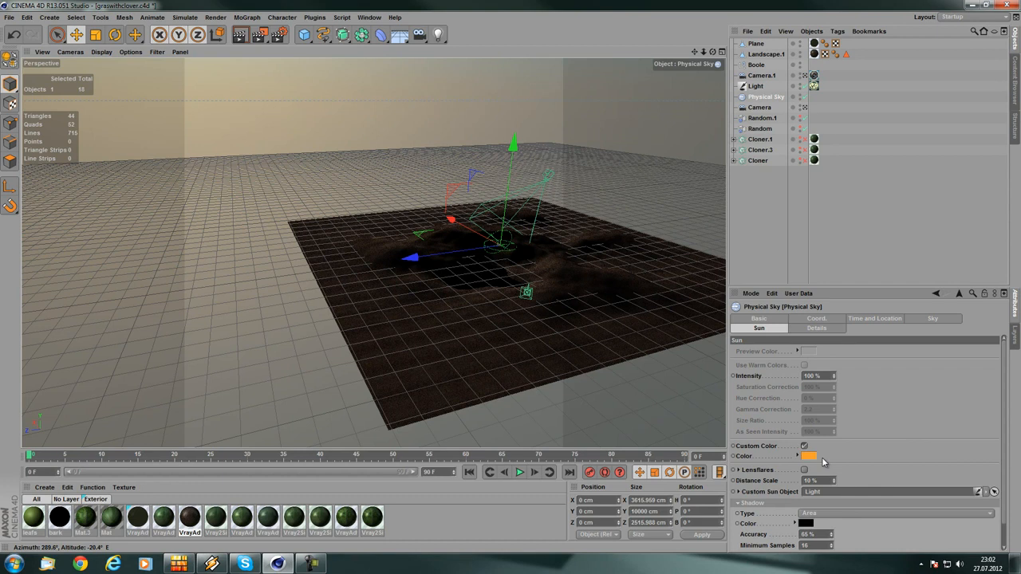
pyautogui.click(808, 456)
pyautogui.moveTo(784, 402); pyautogui.dragTo(451, 265)
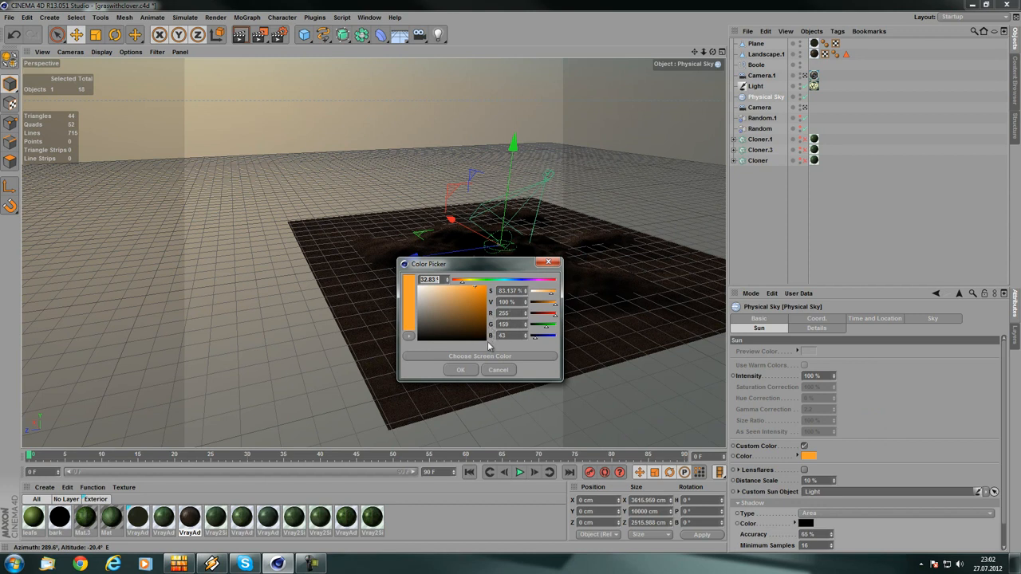
pyautogui.click(461, 370)
pyautogui.scroll(-1, 847, 379)
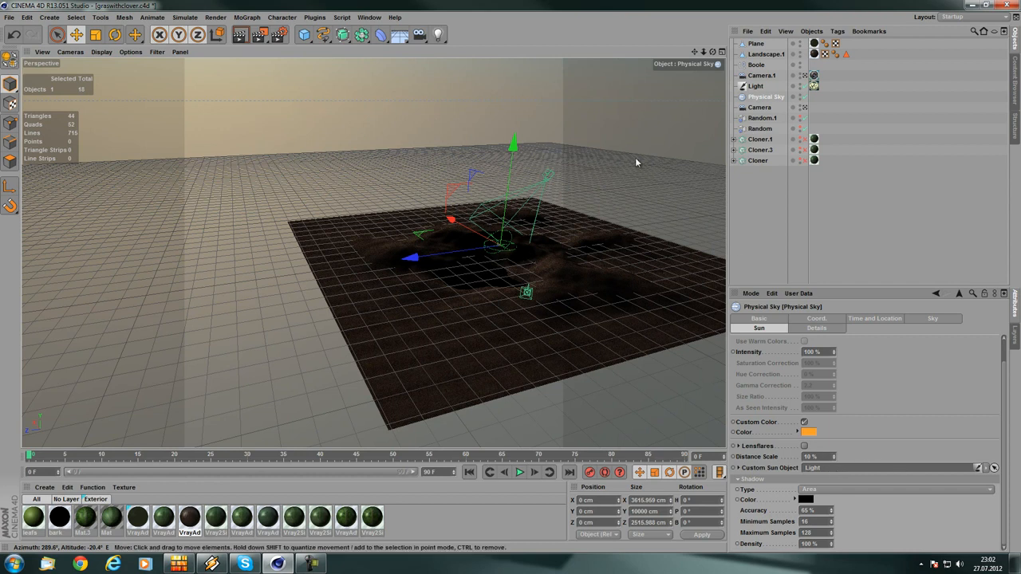
# - Examine the sun's position in the sky above the landscape, and switch the viewport to the Camera.1 view
pyautogui.click(813, 86)
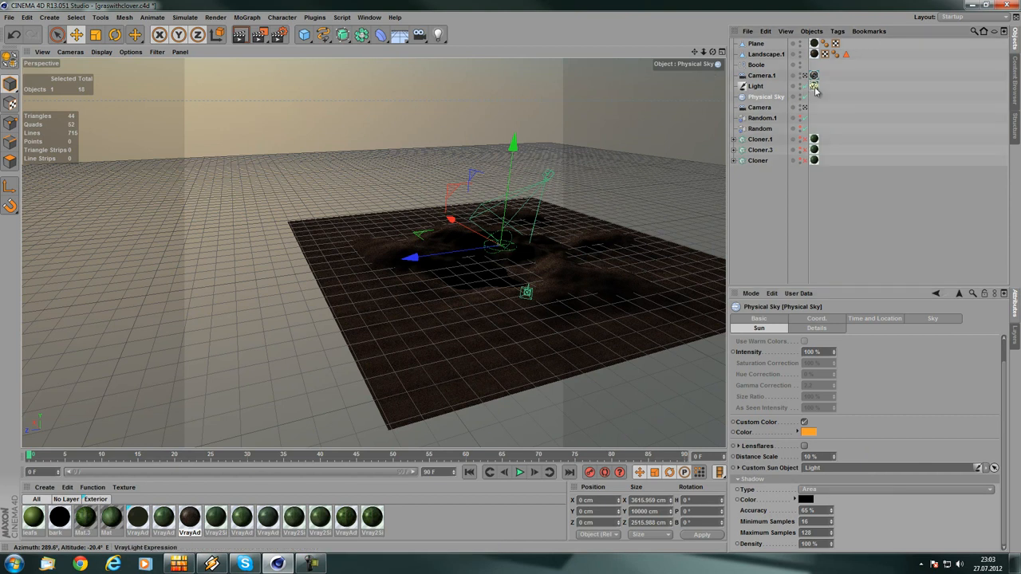
pyautogui.click(756, 86)
pyautogui.keyDown('alt'); pyautogui.moveTo(363, 170); pyautogui.dragTo(330, 133, button='right'); pyautogui.keyUp('alt')
pyautogui.press('space')
pyautogui.keyDown('alt'); pyautogui.moveTo(331, 132); pyautogui.dragTo(358, 186, button='middle'); pyautogui.keyUp('alt')
pyautogui.keyDown('alt'); pyautogui.moveTo(363, 149); pyautogui.dragTo(343, 149, button='right'); pyautogui.keyUp('alt')
pyautogui.keyDown('alt'); pyautogui.moveTo(341, 149); pyautogui.dragTo(373, 223); pyautogui.keyUp('alt')
pyautogui.click(384, 116)
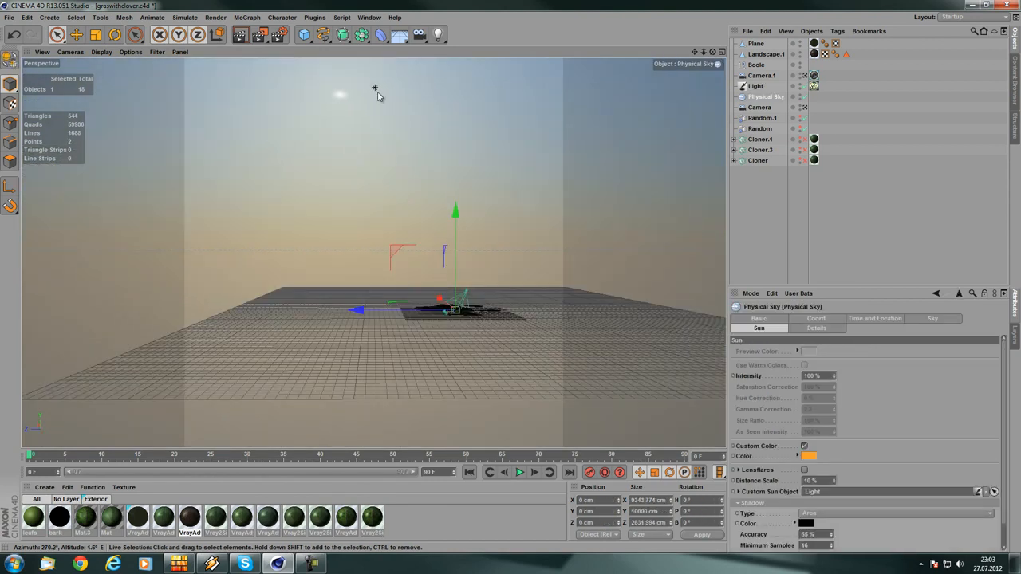
pyautogui.keyDown('alt'); pyautogui.moveTo(351, 114); pyautogui.dragTo(325, 139); pyautogui.keyUp('alt')
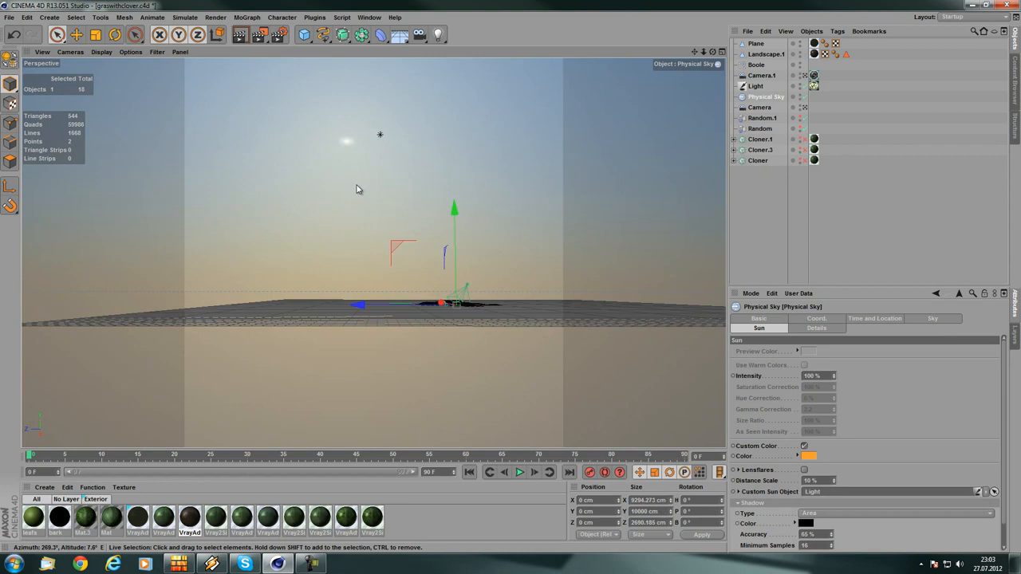
pyautogui.keyDown('alt'); pyautogui.moveTo(358, 189); pyautogui.dragTo(359, 269); pyautogui.keyUp('alt')
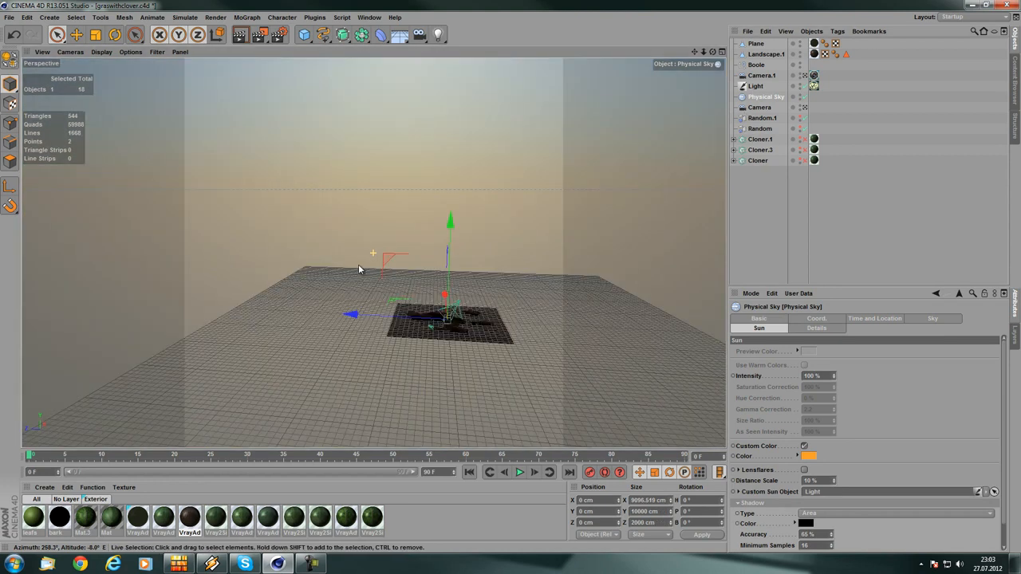
pyautogui.scroll(6, 451, 292)
pyautogui.keyDown('alt'); pyautogui.moveTo(445, 291); pyautogui.dragTo(407, 233); pyautogui.keyUp('alt')
pyautogui.click(803, 76)
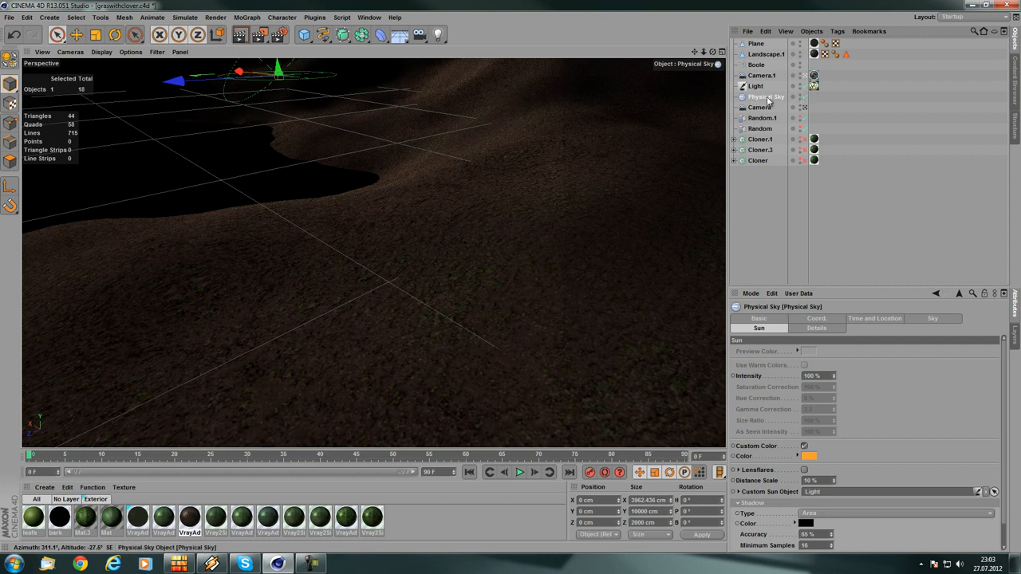
# - Set the Physical Sky's location to the city of Suva, Fiji, in Oceania
pyautogui.scroll(-3, 879, 421)
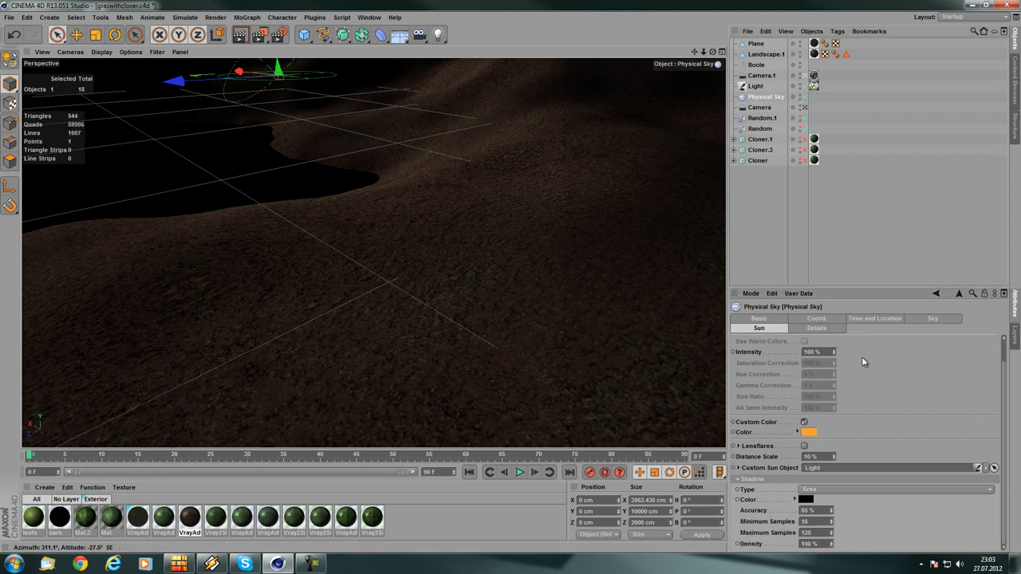
pyautogui.click(875, 318)
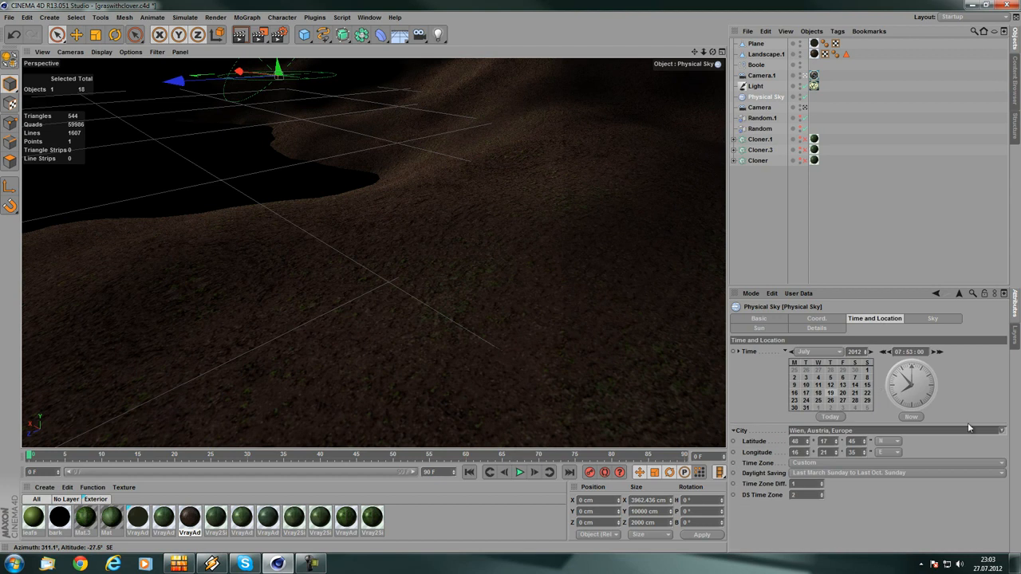
pyautogui.click(994, 431)
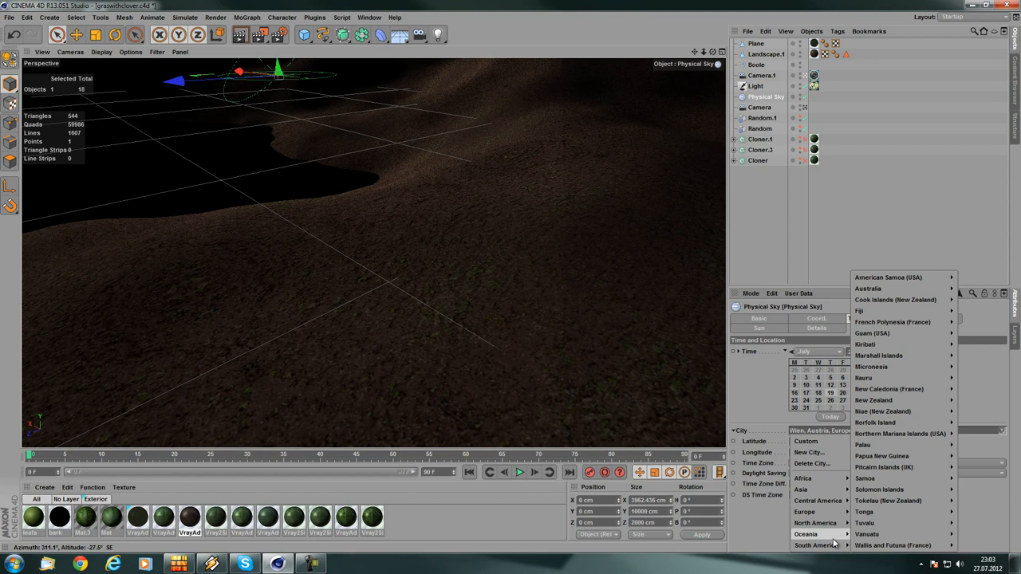
pyautogui.moveTo(949, 310)
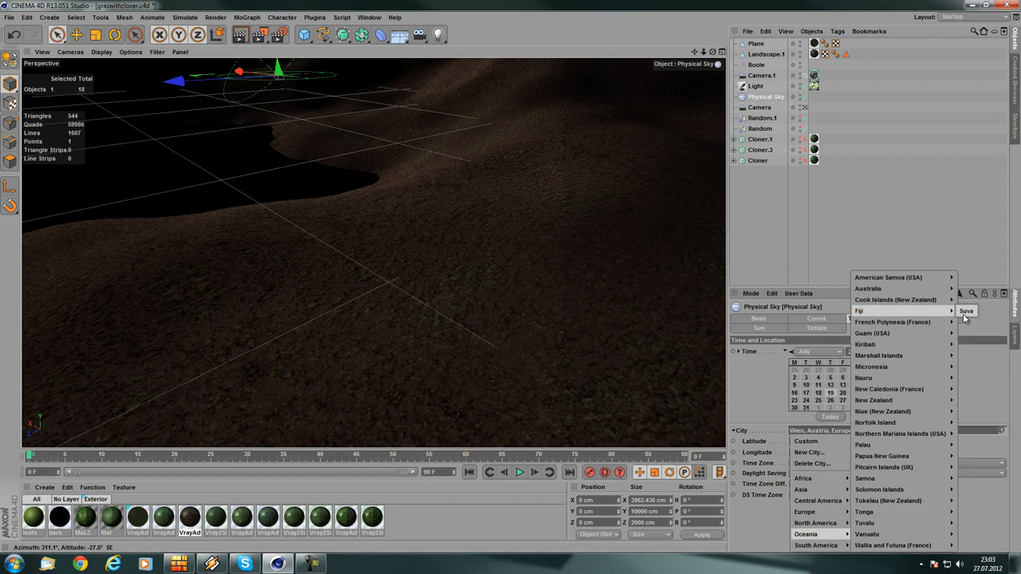
pyautogui.click(964, 312)
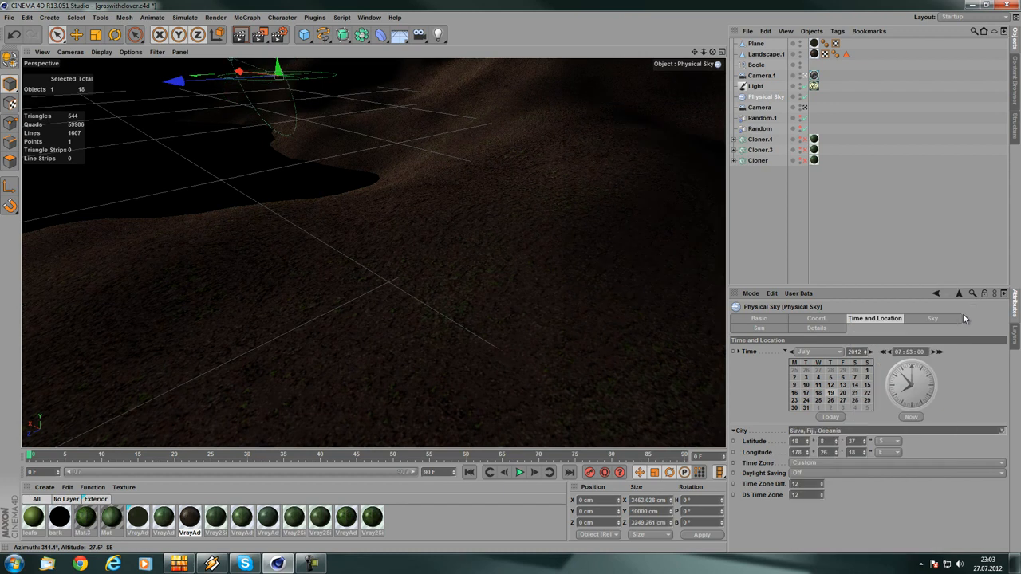
# - Advance the Physical Sky's time of day to 16:56:00 to preview the afternoon light on the landscape
pyautogui.click(932, 353)
pyautogui.click(932, 352)
pyautogui.click(932, 352)
pyautogui.click(941, 354)
pyautogui.click(941, 354)
pyautogui.click(941, 354)
pyautogui.click(941, 354)
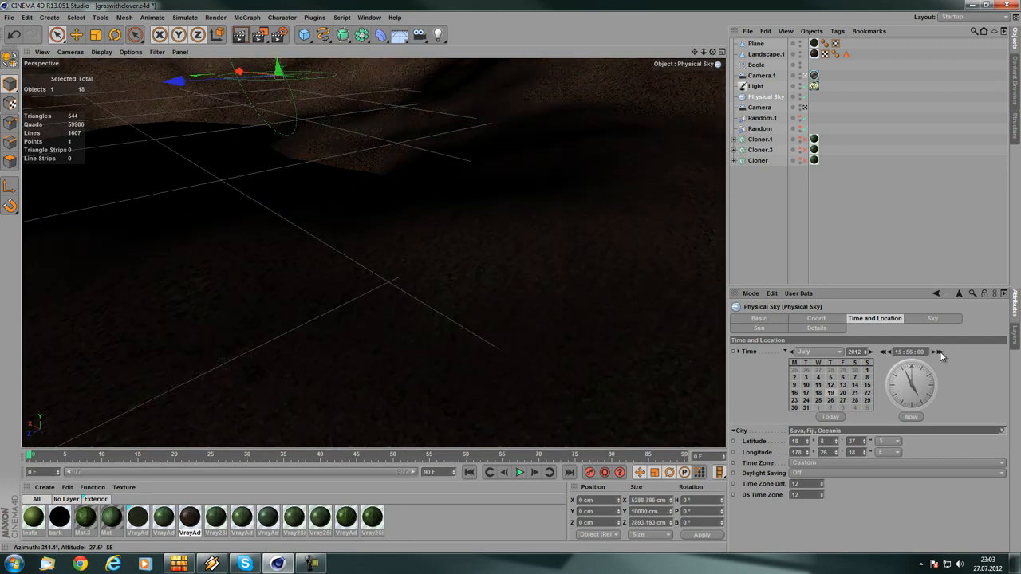
pyautogui.click(941, 354)
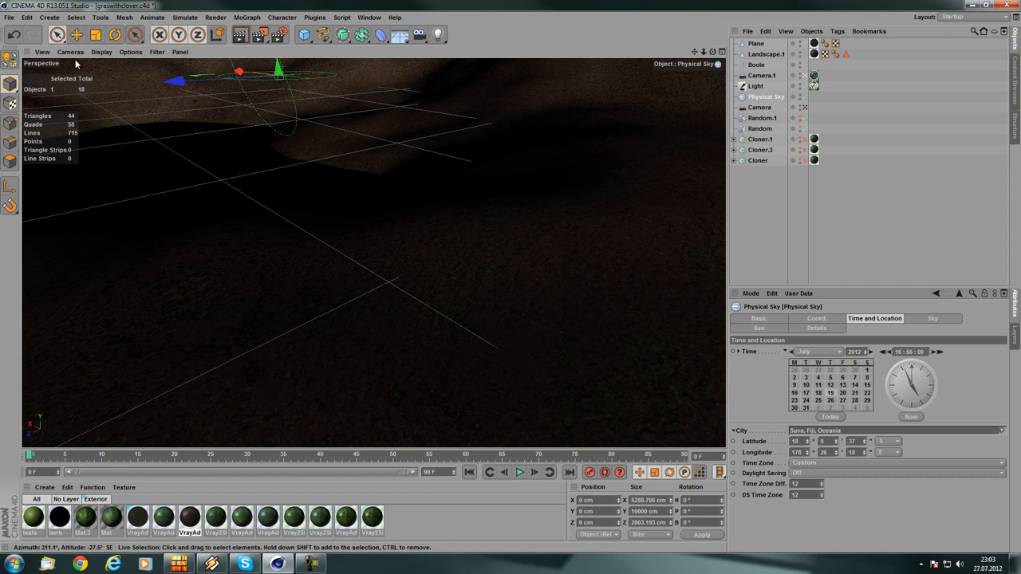
pyautogui.click(101, 53)
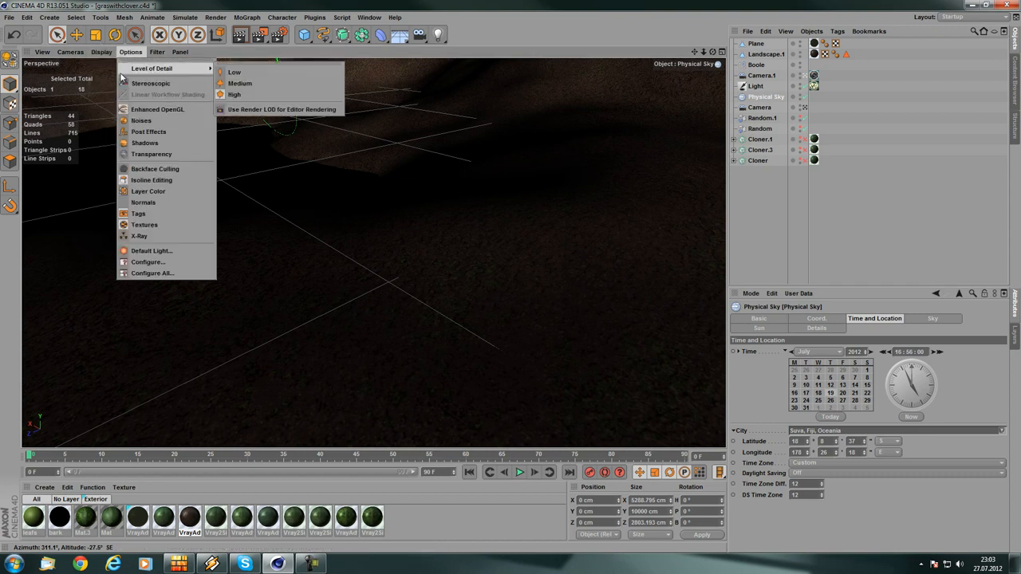
pyautogui.click(120, 69)
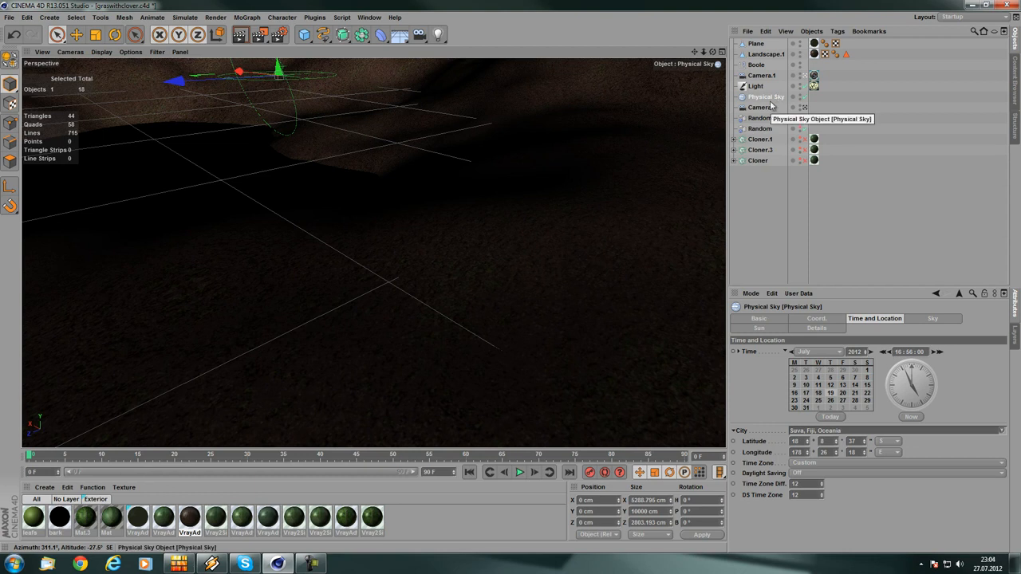
# - Move the Physical Sky's time of day back hour by hour to 07:56:00
pyautogui.click(883, 353)
pyautogui.click(884, 353)
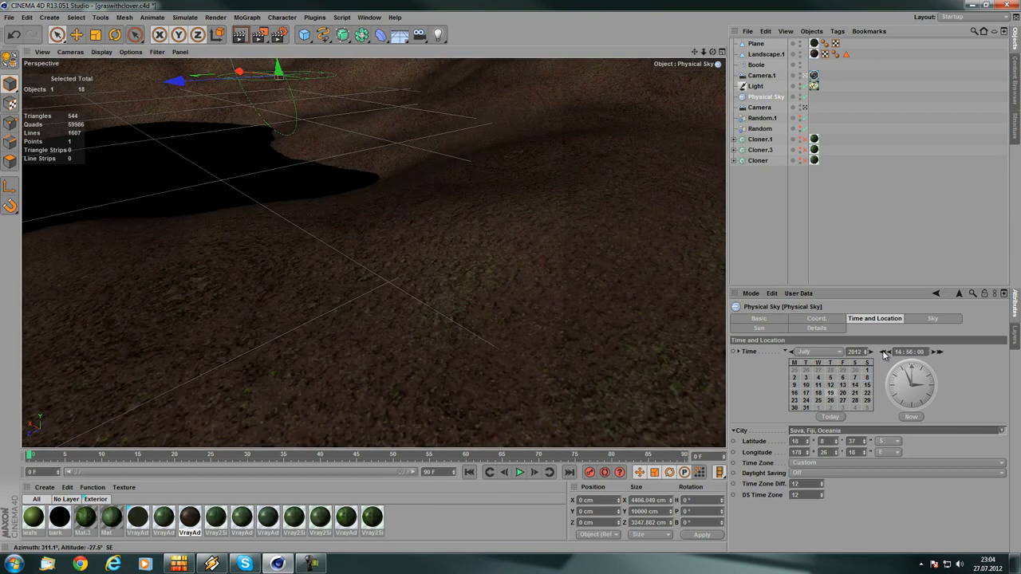
pyautogui.click(883, 352)
pyautogui.click(883, 352)
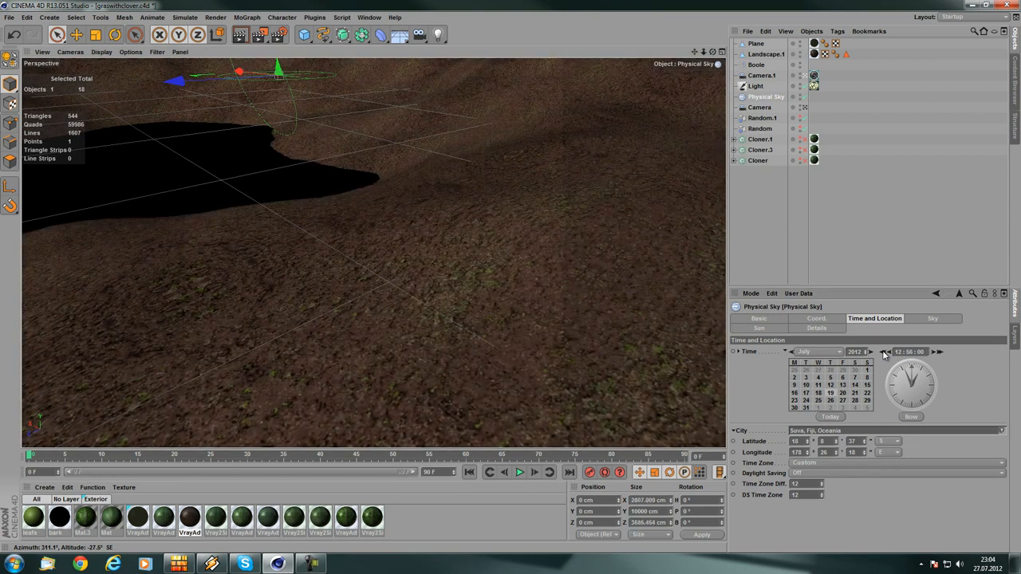
pyautogui.click(883, 351)
pyautogui.click(882, 351)
pyautogui.click(883, 352)
pyautogui.click(883, 351)
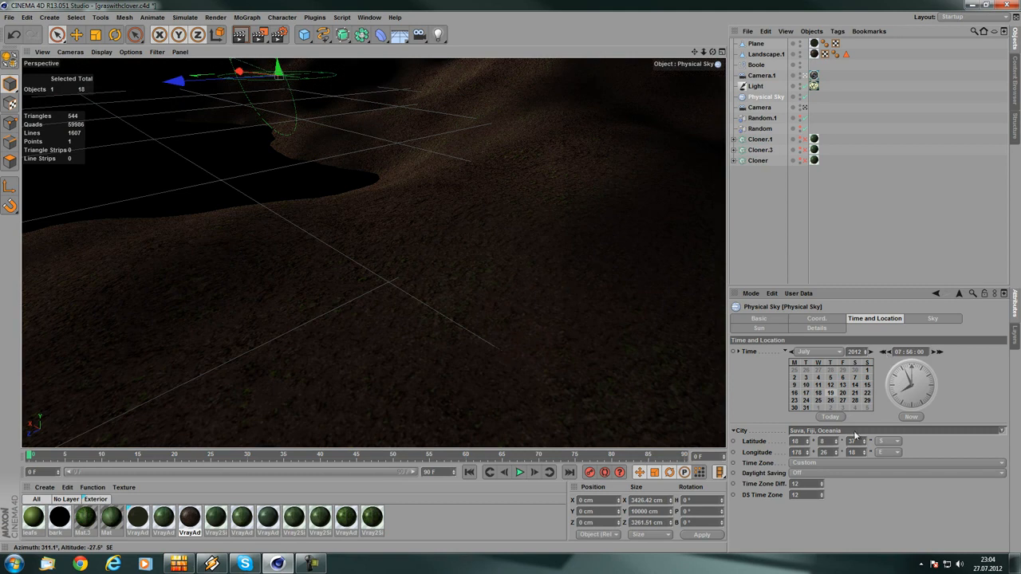
# - Set the Physical Sky's city to Wien, Austria, in Europe and deselect the object
pyautogui.click(1002, 432)
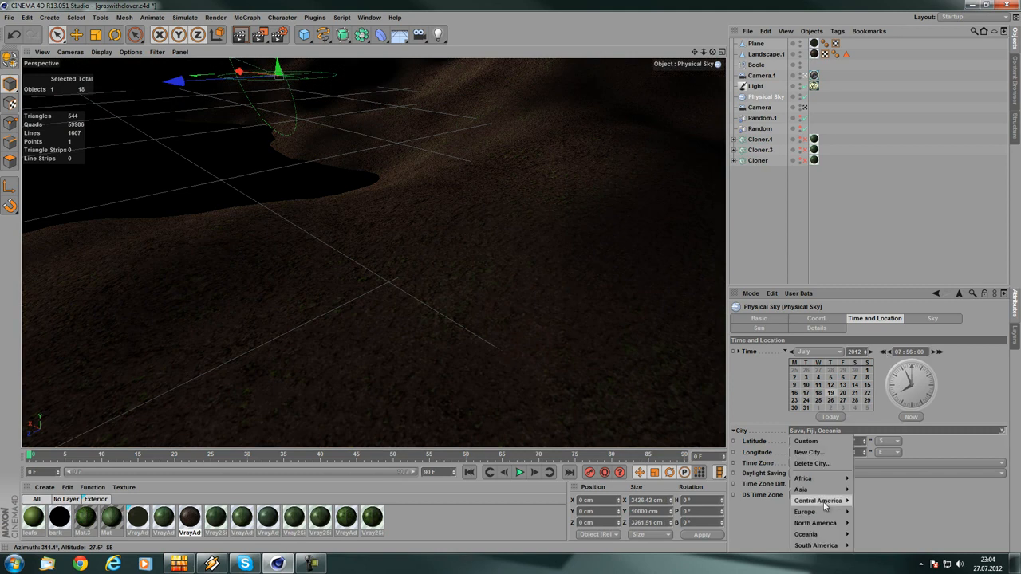
pyautogui.moveTo(822, 511)
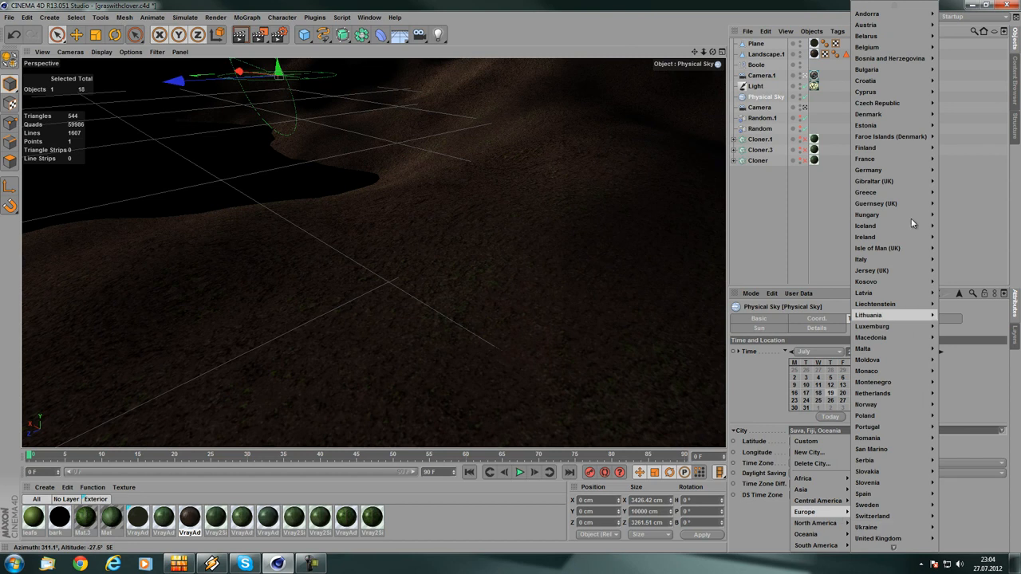
pyautogui.moveTo(877, 24)
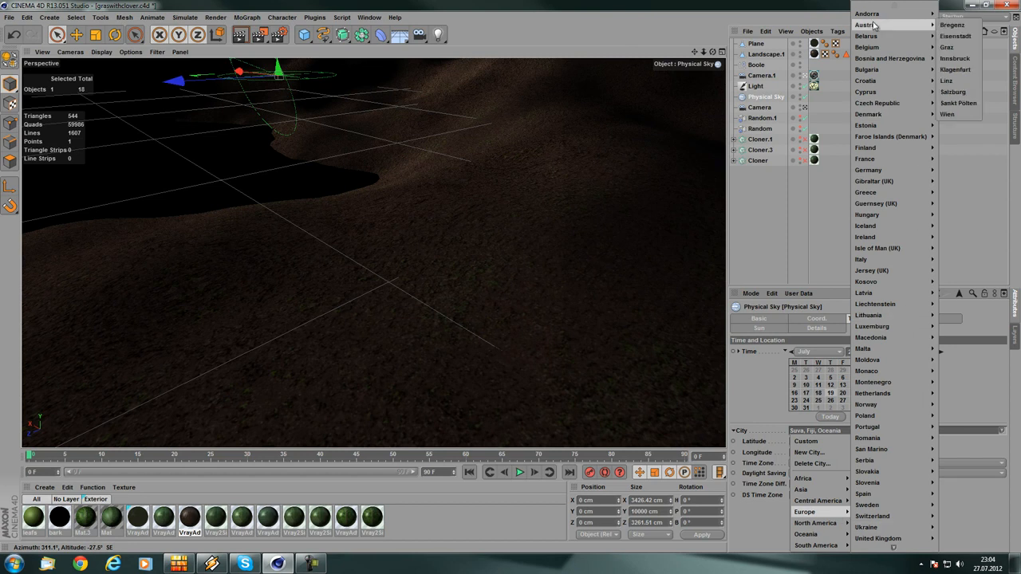
pyautogui.click(947, 114)
pyautogui.click(879, 224)
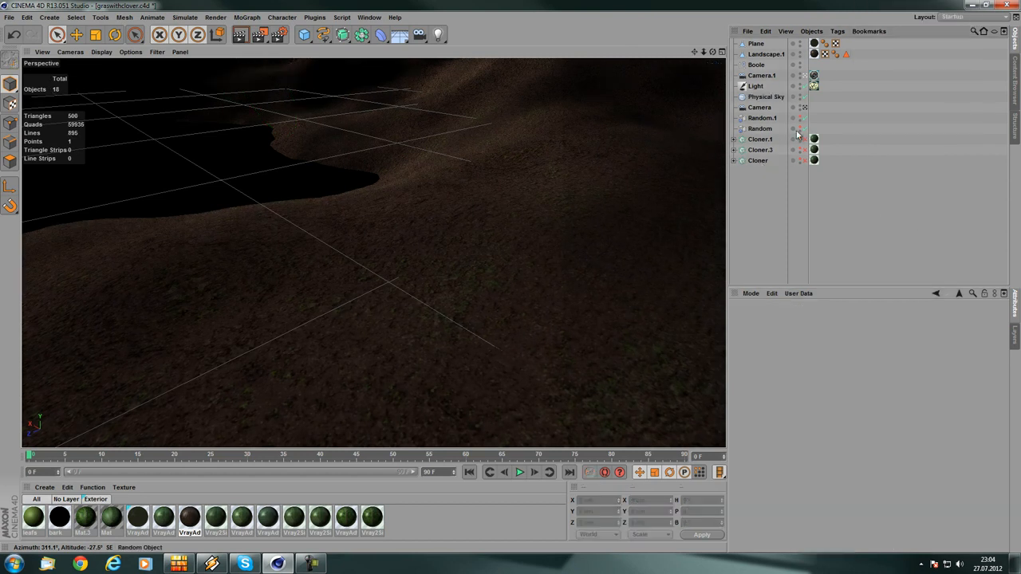
# - Check the Light and Landscape.1 objects and delete the Boole null from the scene
pyautogui.click(775, 100)
pyautogui.click(756, 86)
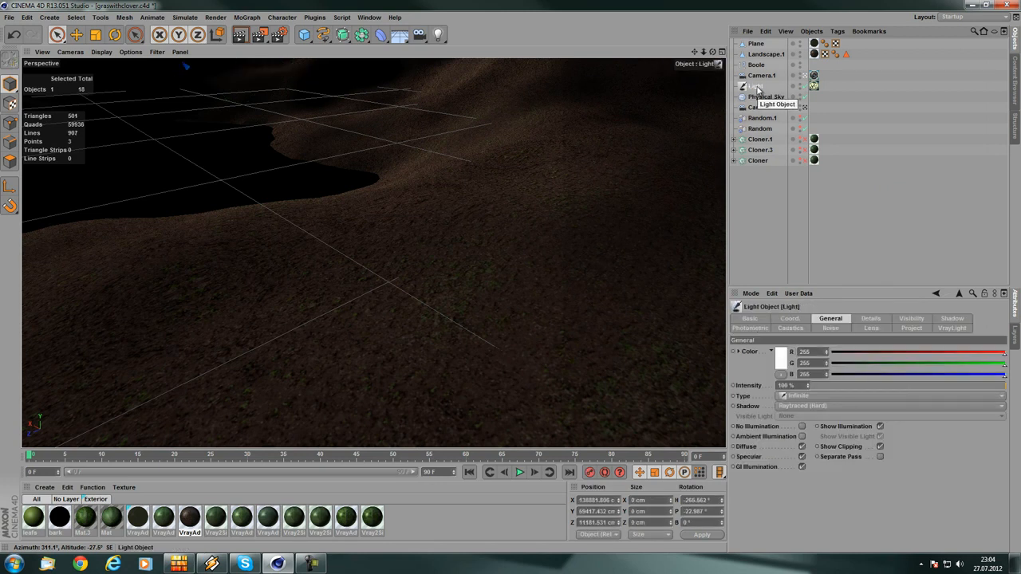
pyautogui.click(763, 53)
pyautogui.click(758, 65)
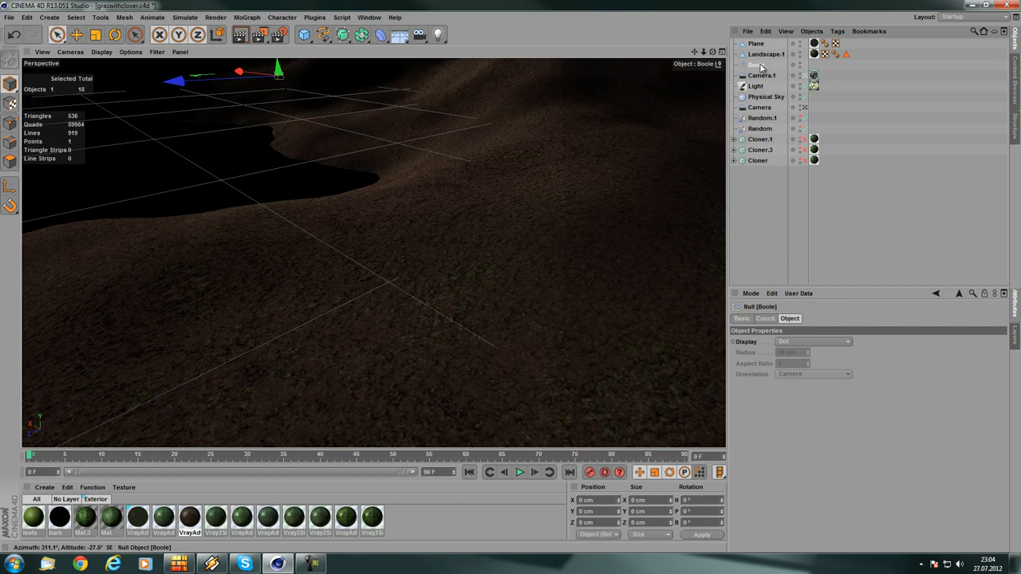
pyautogui.press('Delete')
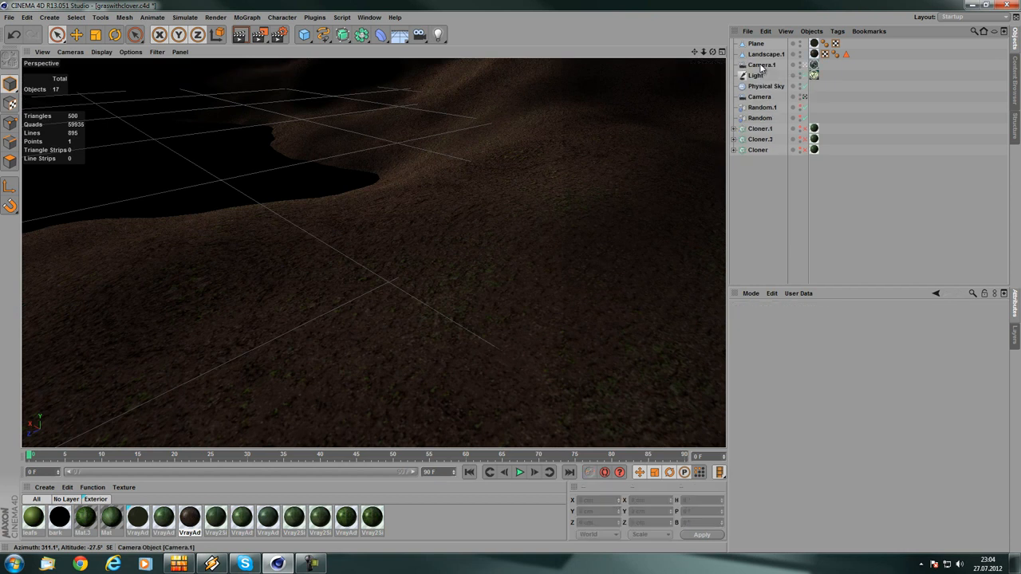
# - Review the Camera, Random.1, Random and Cloner.1 objects' settings, and clear the selection
pyautogui.click(760, 99)
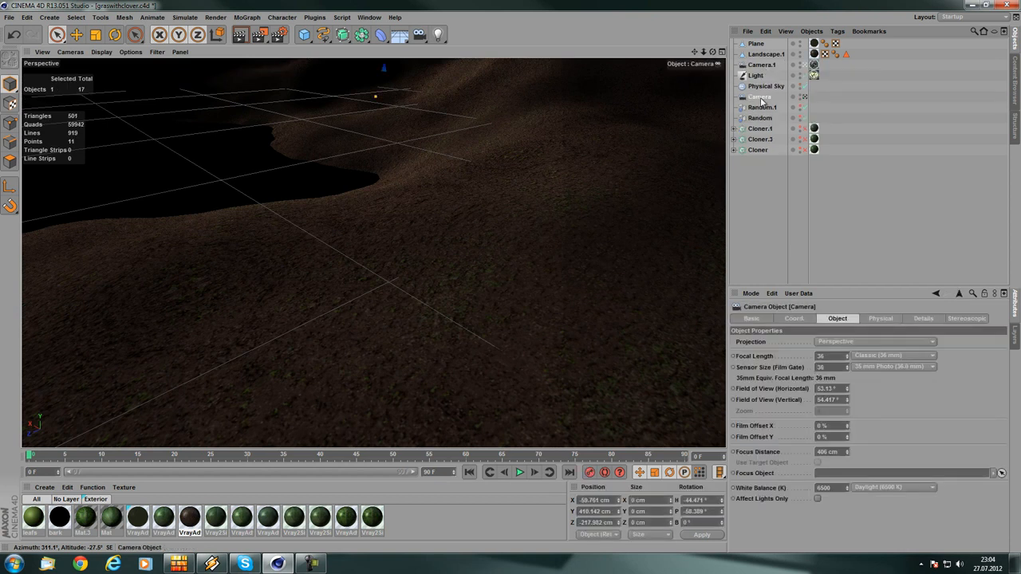
pyautogui.click(761, 107)
pyautogui.click(760, 118)
pyautogui.click(760, 129)
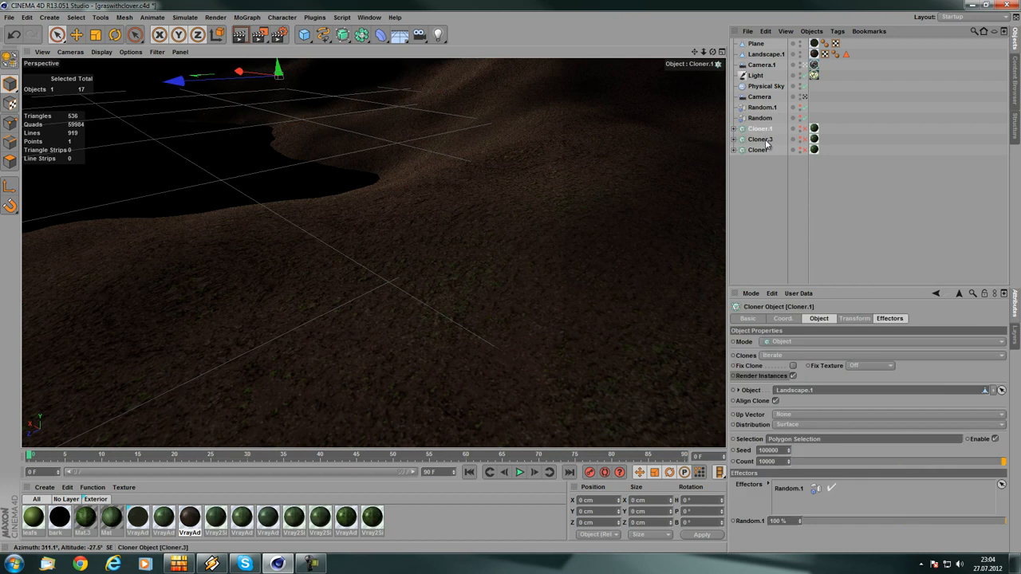
pyautogui.click(845, 184)
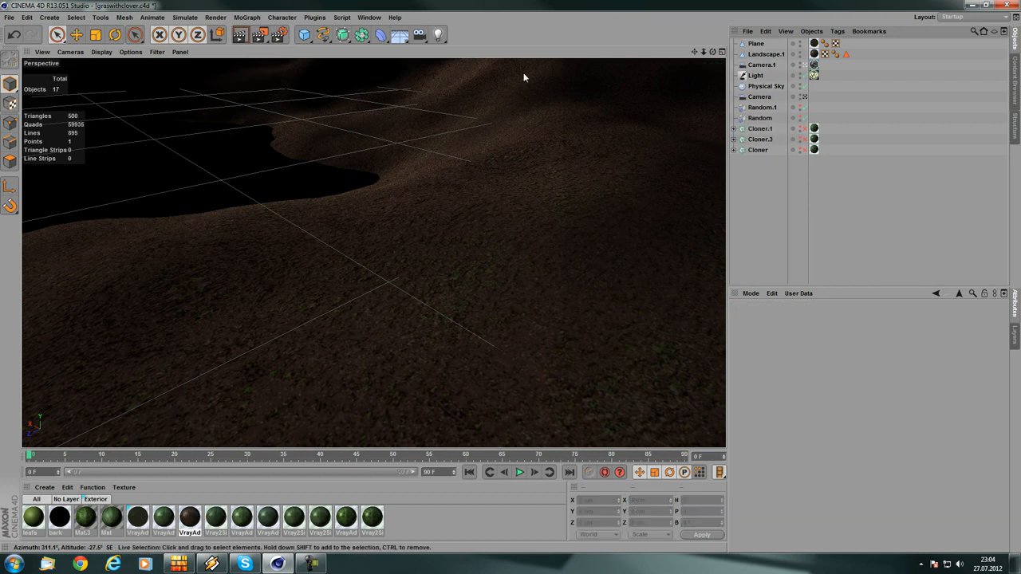
# - Open the render settings and examine the Multi-Pass, Save and VrayBridge Color Mapping settings
pyautogui.click(278, 34)
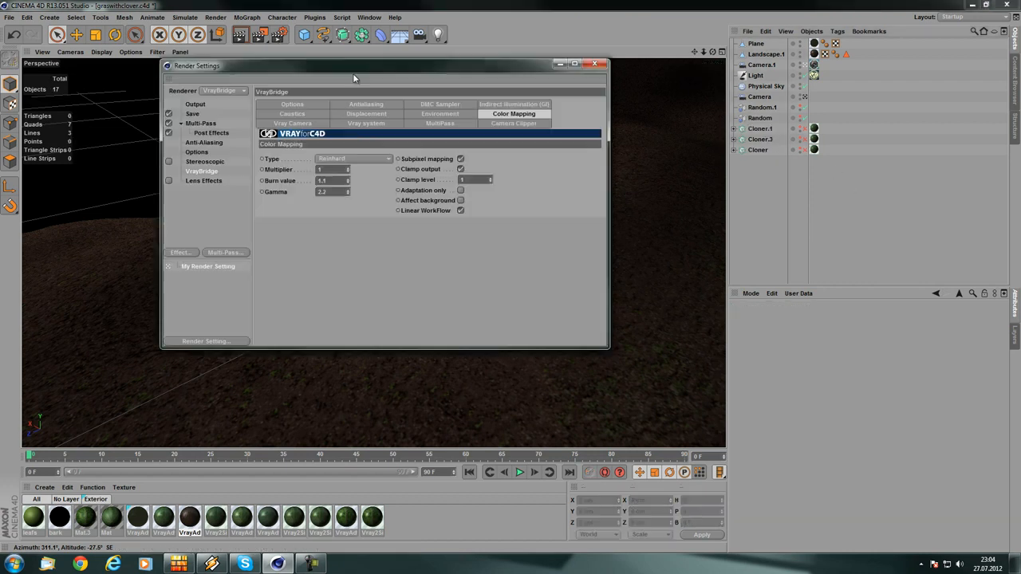
pyautogui.moveTo(354, 77); pyautogui.dragTo(412, 102)
pyautogui.click(255, 239)
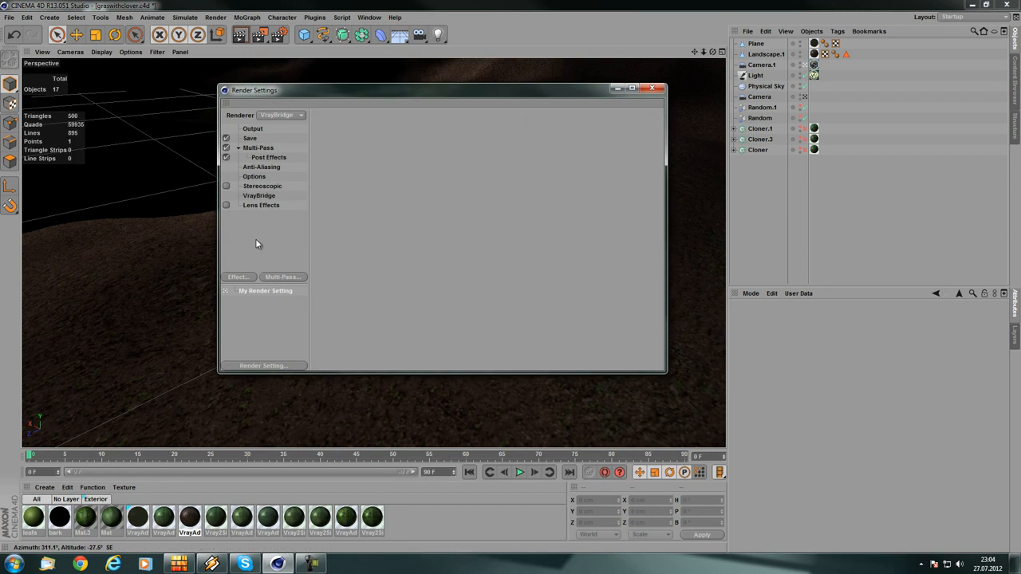
pyautogui.click(262, 195)
pyautogui.click(266, 149)
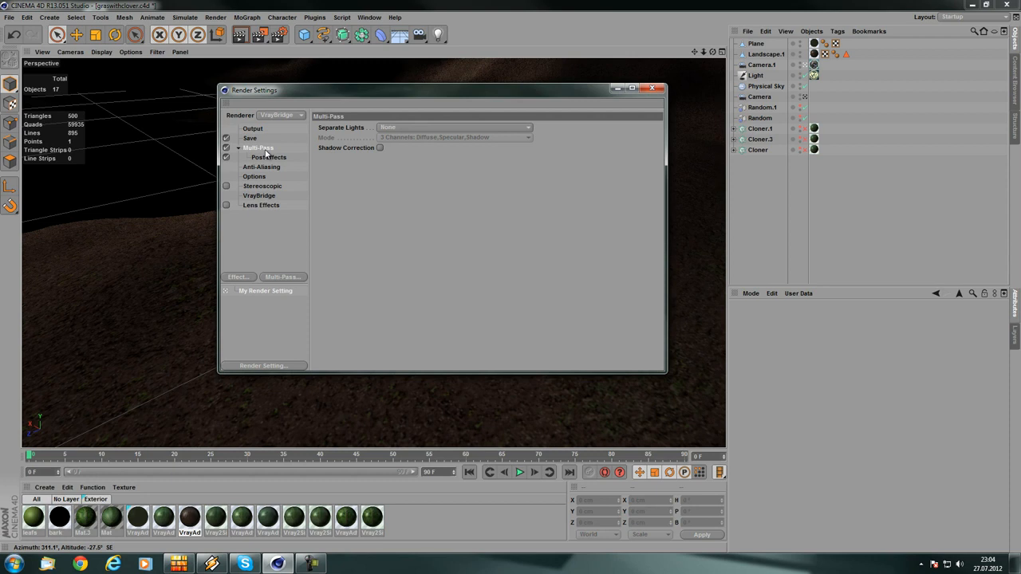
pyautogui.click(250, 139)
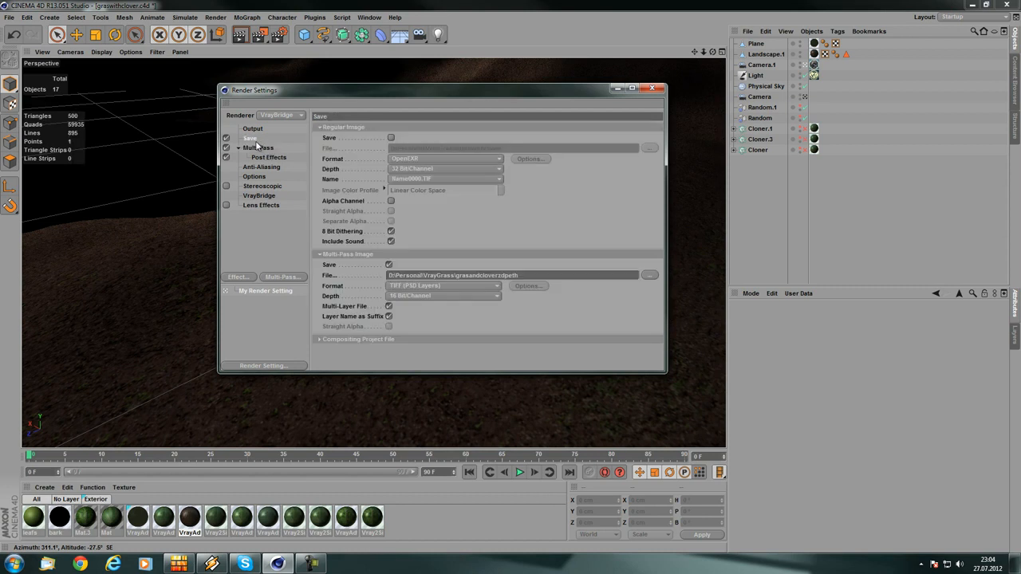
pyautogui.click(276, 175)
pyautogui.click(269, 196)
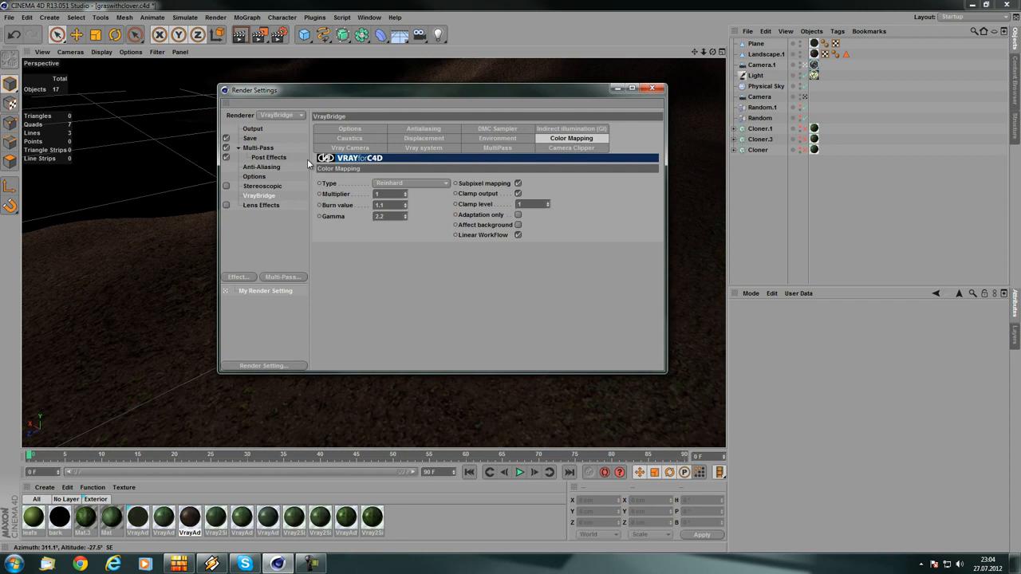
# - Try the Linear multiply color mapping type, switch back to Reinhard and inspect its burn value
pyautogui.click(408, 183)
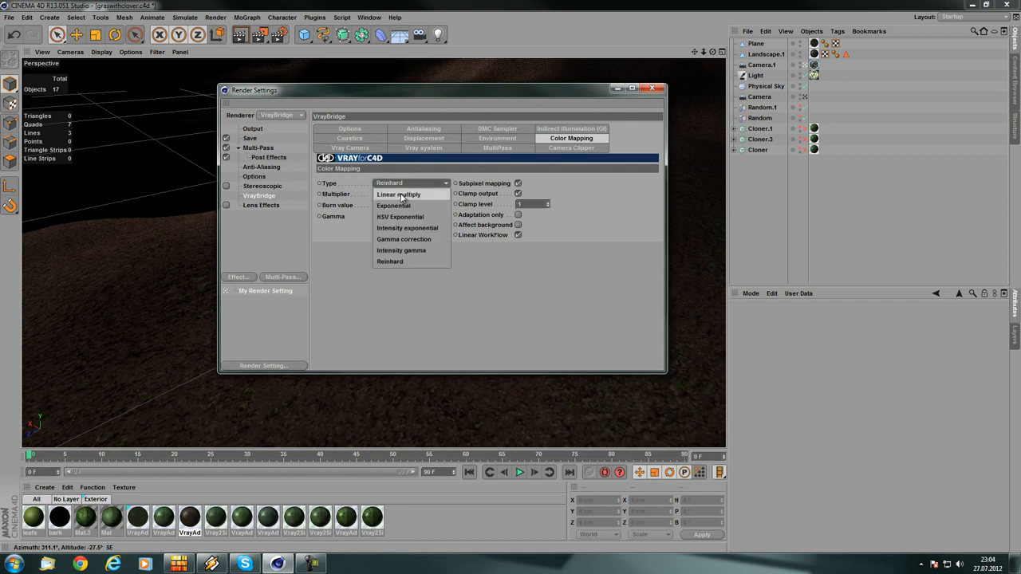
pyautogui.click(405, 194)
pyautogui.click(428, 183)
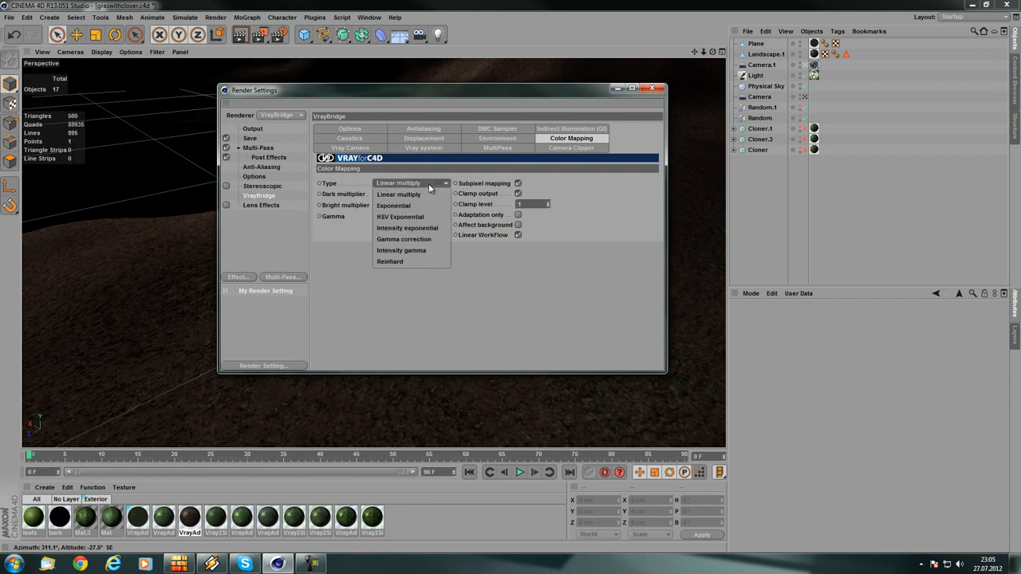
pyautogui.click(411, 260)
pyautogui.click(341, 206)
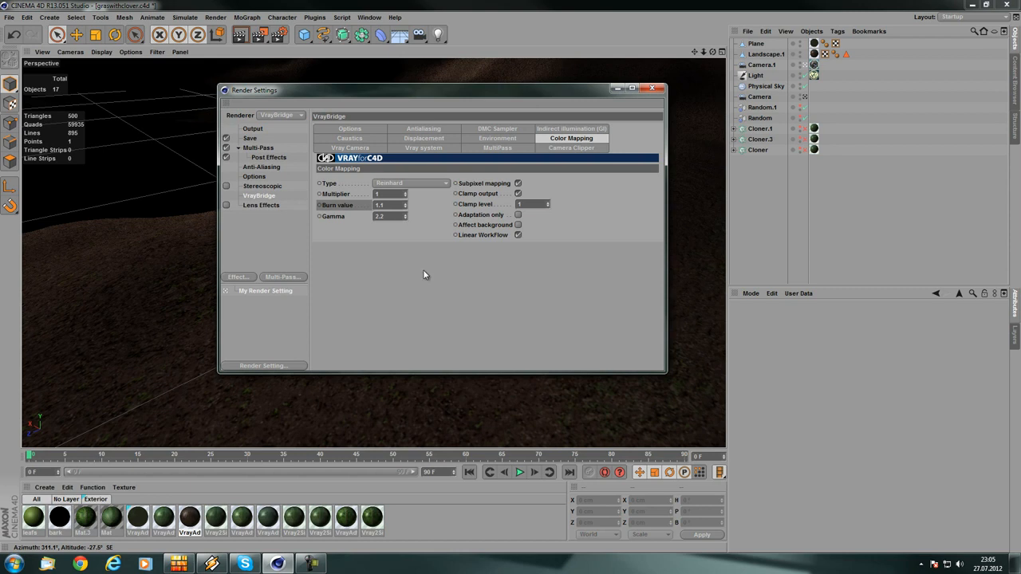
# - Inspect the Linear WorkFlow and Affect background options in the V-Ray color mapping settings and close the render settings
pyautogui.click(485, 238)
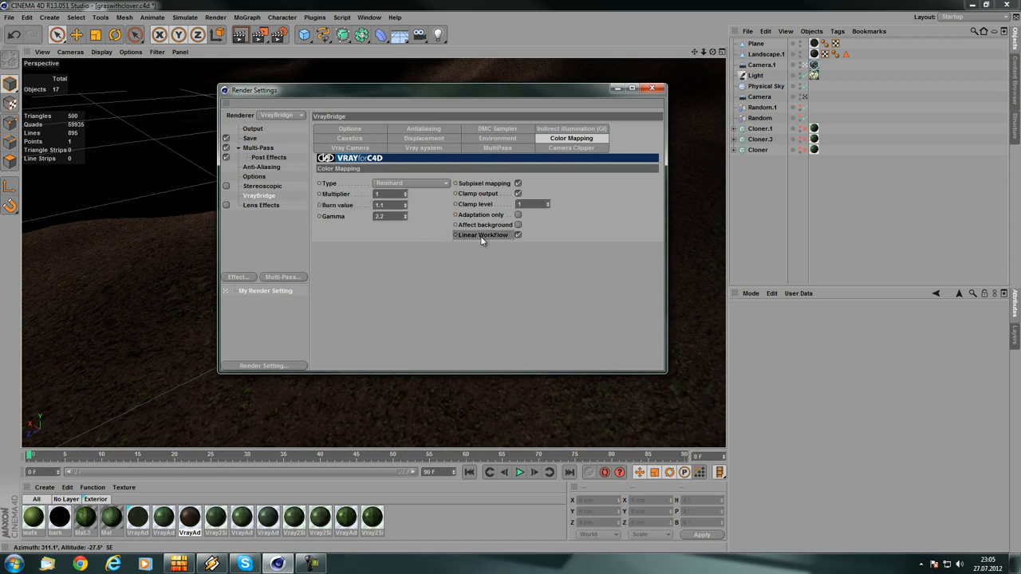
pyautogui.click(482, 227)
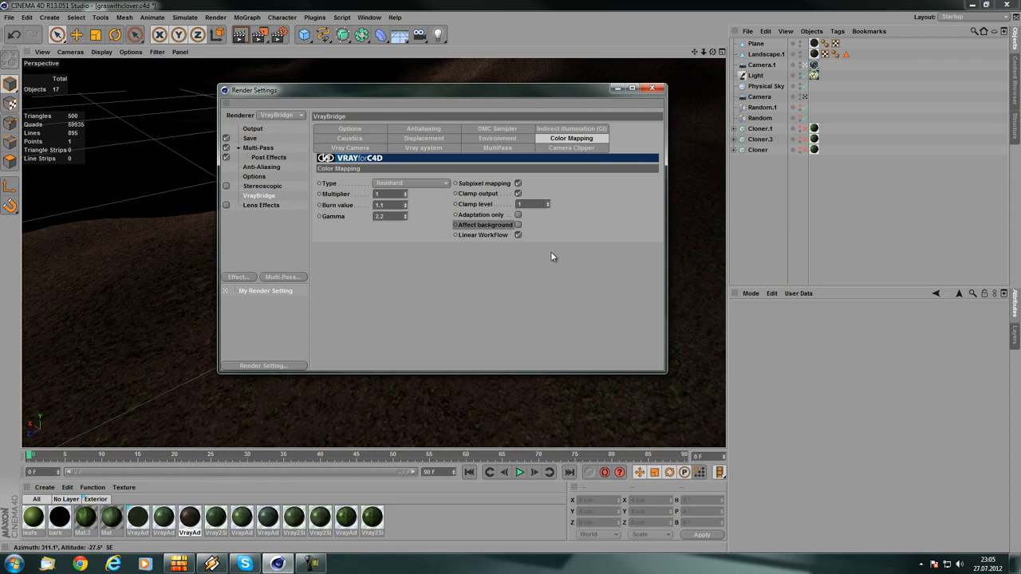
pyautogui.click(653, 88)
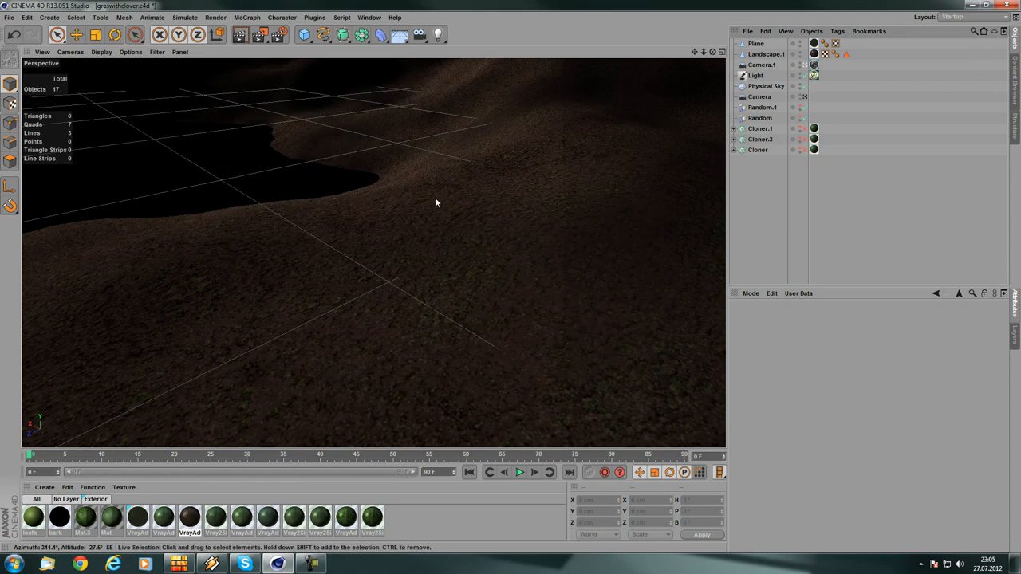
# - Open the project settings and turn off the Linear Workflow option
pyautogui.hotkey('ctrl', 'd')
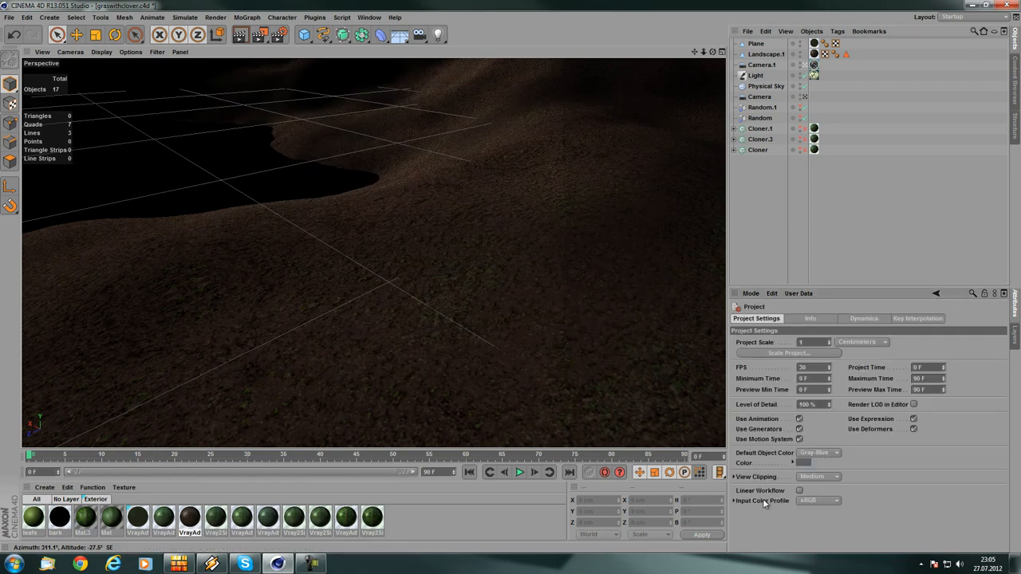
pyautogui.click(799, 491)
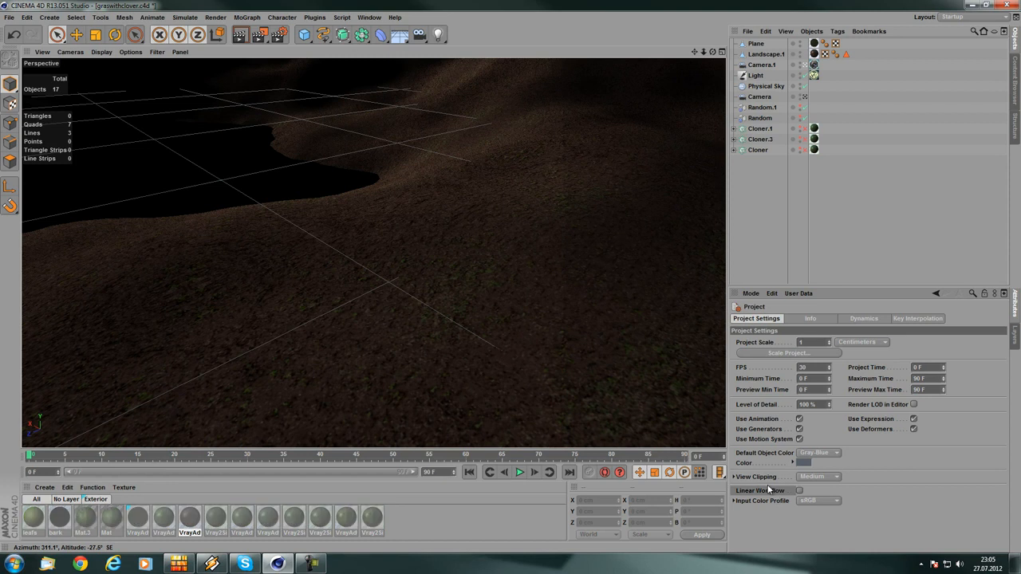
# - Reopen the render settings and review the V-Ray Antialiasing, Save, Output, Multi-Pass and Lens Effects pages
pyautogui.click(279, 35)
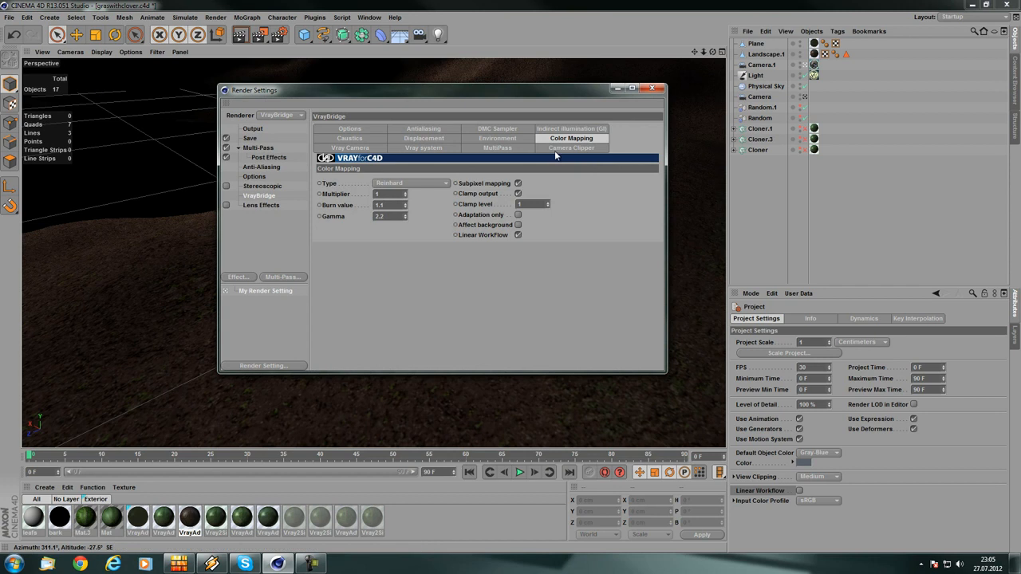
pyautogui.click(431, 130)
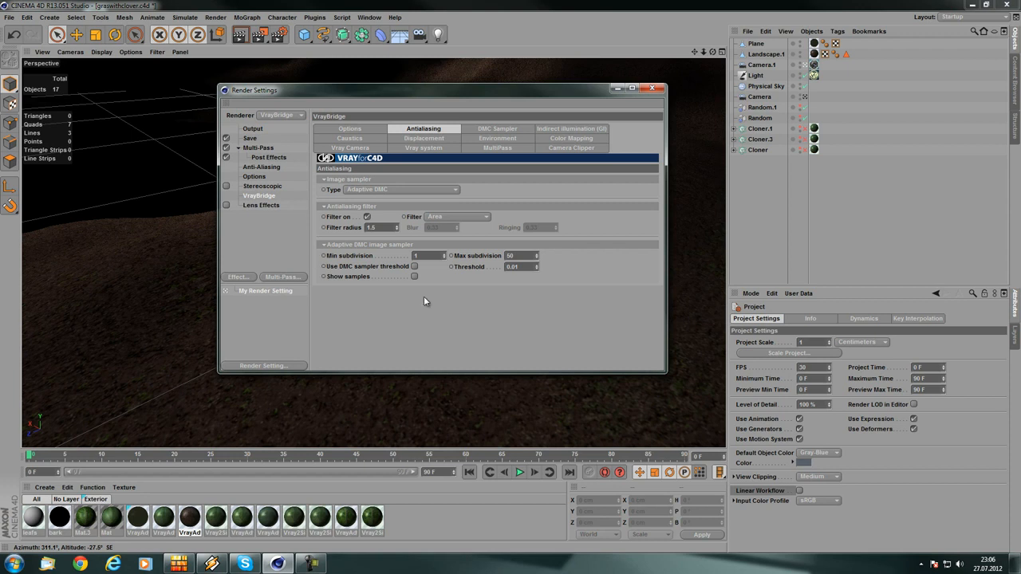
pyautogui.click(249, 138)
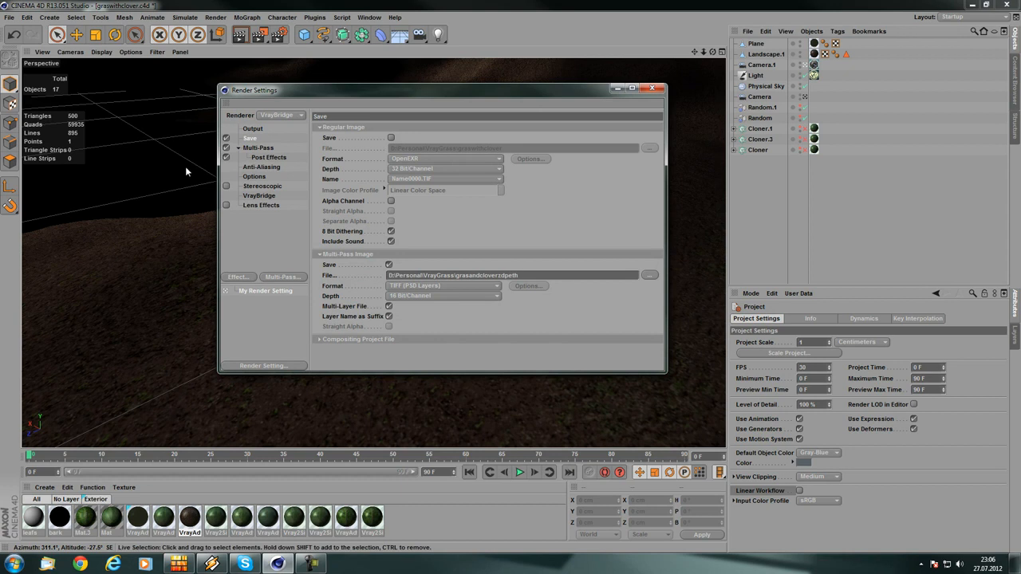
pyautogui.click(257, 148)
pyautogui.click(252, 128)
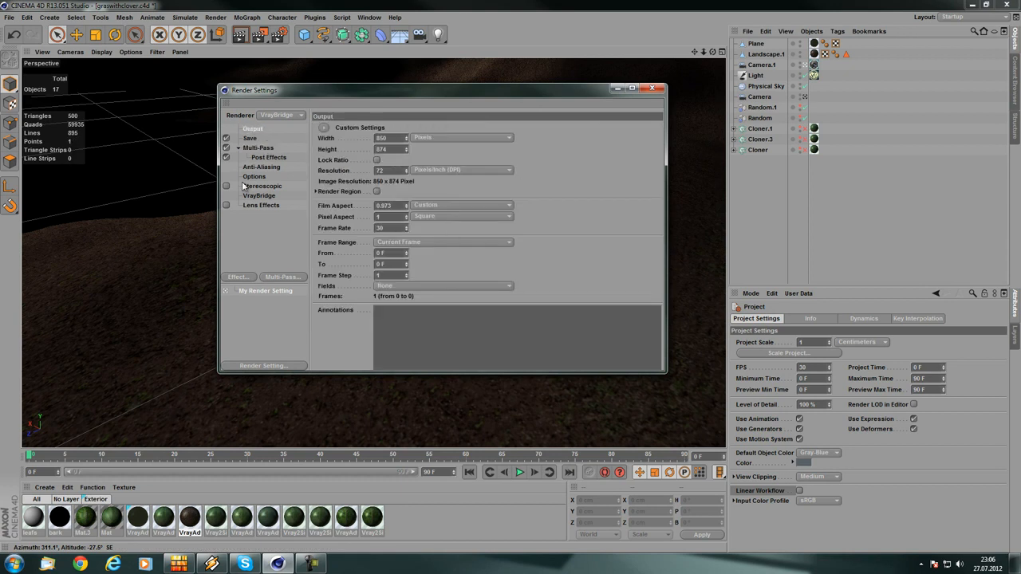
pyautogui.click(257, 148)
pyautogui.click(252, 141)
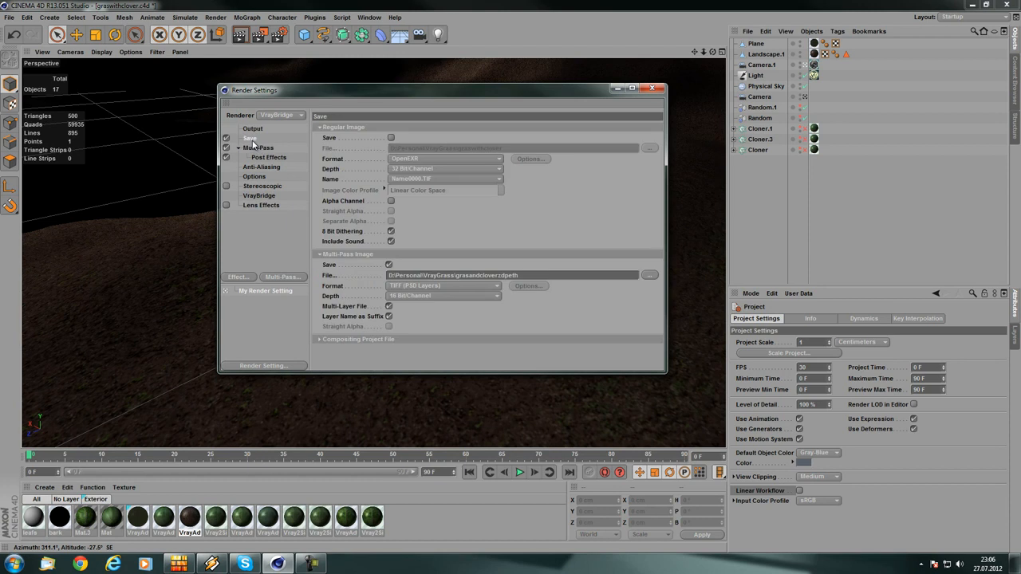
pyautogui.click(257, 148)
pyautogui.click(250, 139)
pyautogui.click(260, 204)
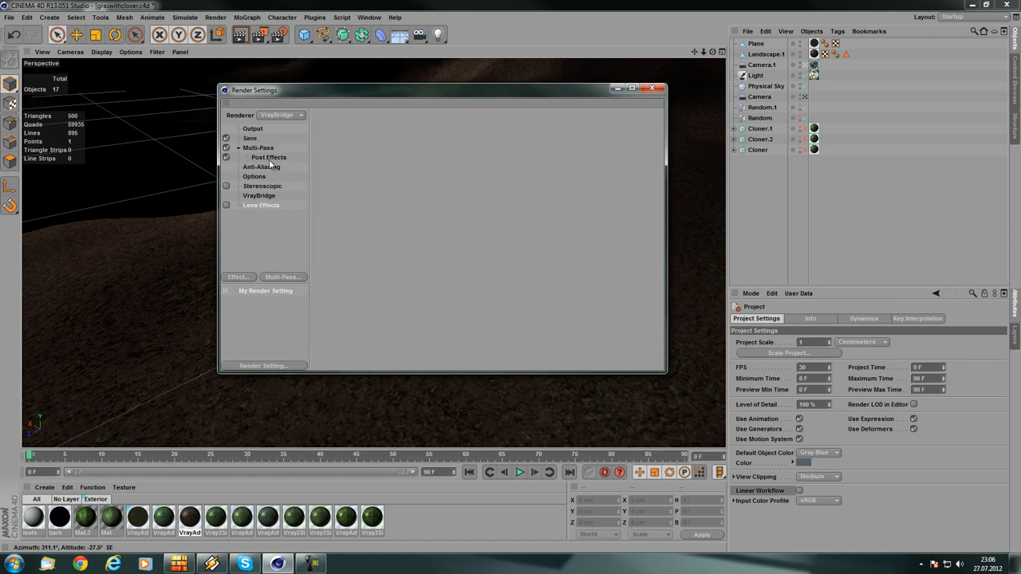
pyautogui.click(271, 159)
pyautogui.click(250, 140)
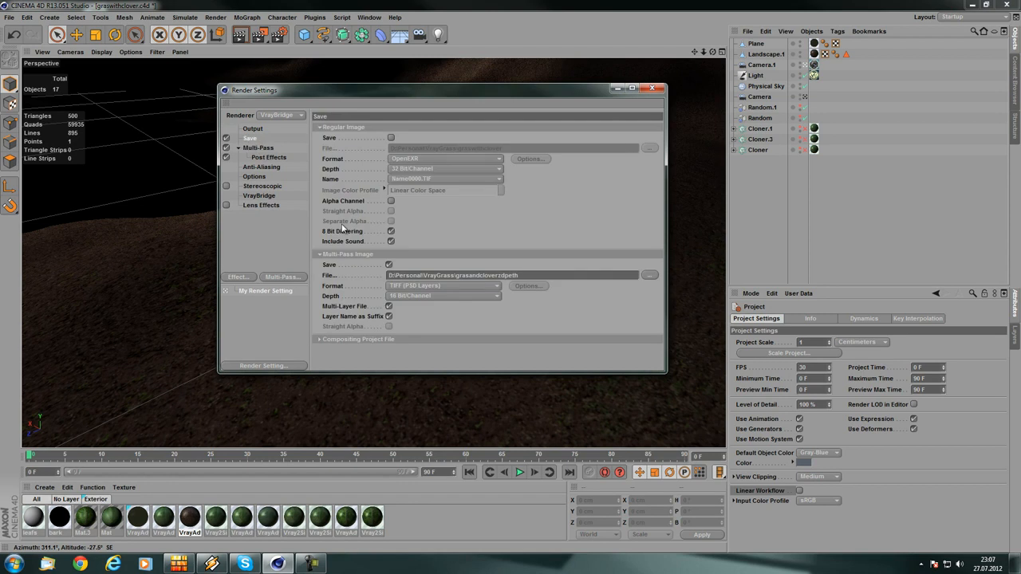
pyautogui.click(654, 89)
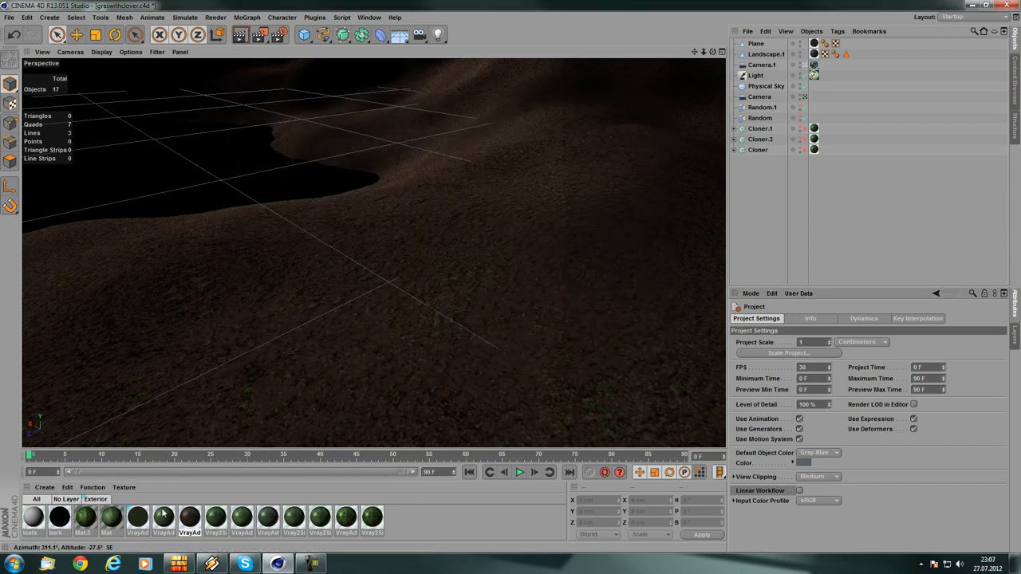
# - Disable Trace Reflections and enable Trace Specular in Specular Layer 1 of the V-Ray grass straw material
pyautogui.doubleClick(163, 517)
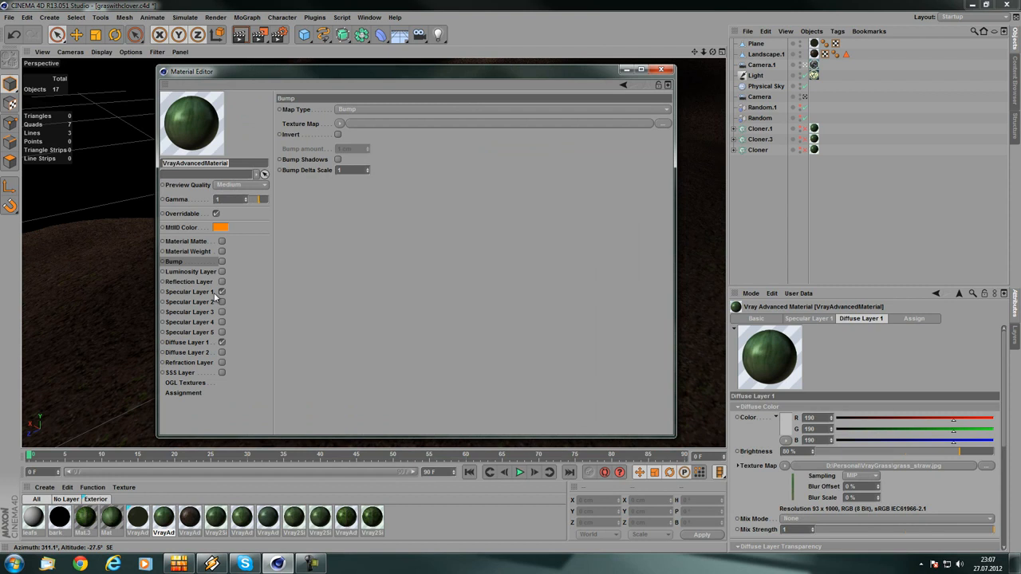
pyautogui.click(211, 293)
pyautogui.scroll(-10, 306, 323)
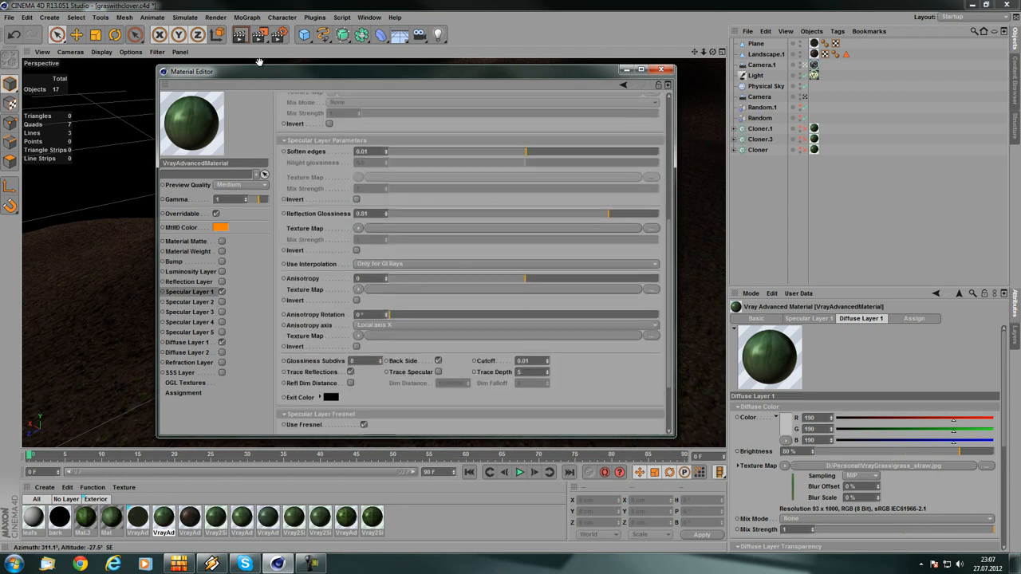
pyautogui.scroll(-1, 363, 381)
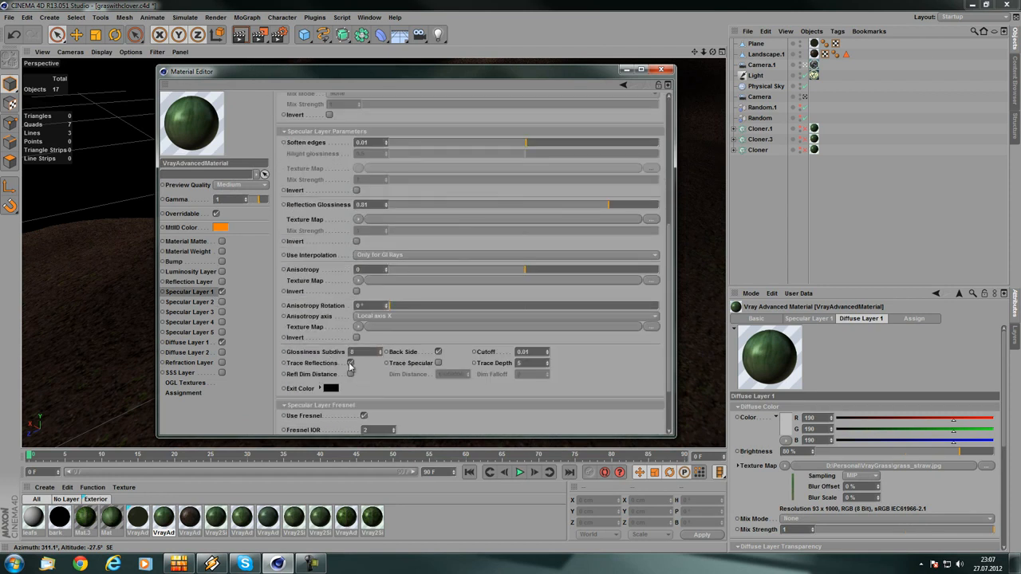
pyautogui.click(349, 363)
pyautogui.click(438, 362)
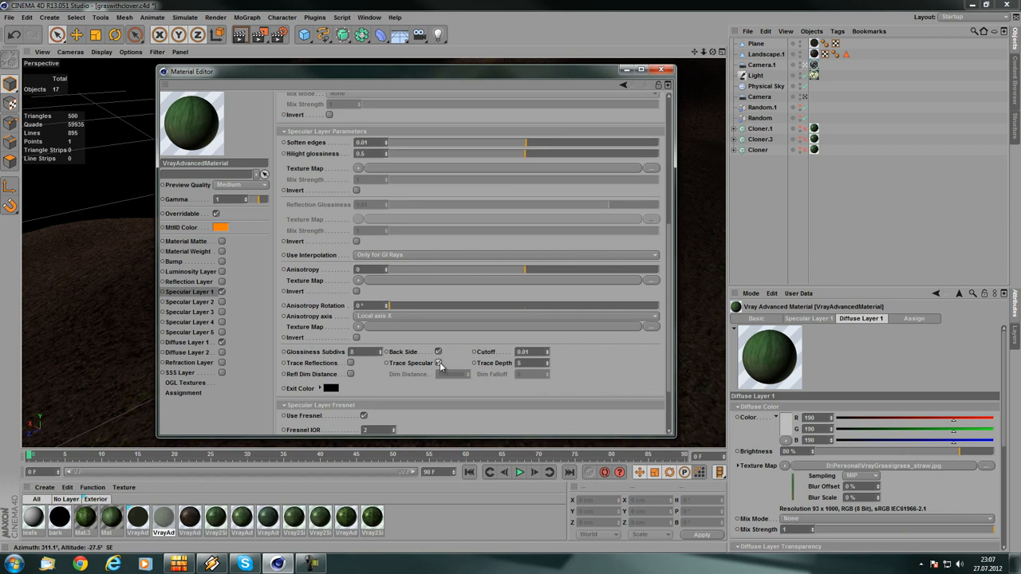
# - Set the Hilight glossiness of Specular Layer 1 to 0.6
pyautogui.scroll(3, 588, 375)
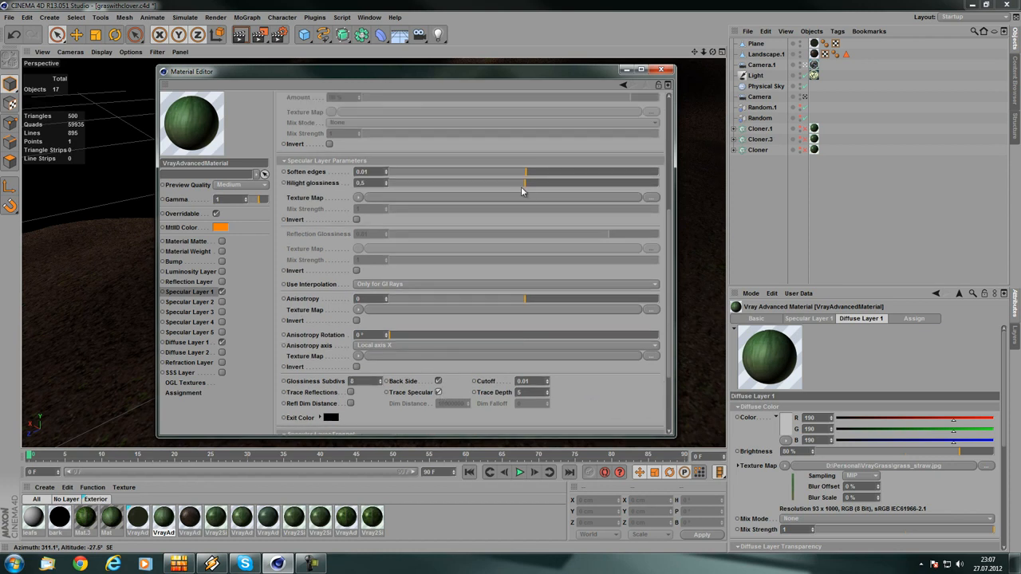
pyautogui.moveTo(522, 192); pyautogui.dragTo(560, 186)
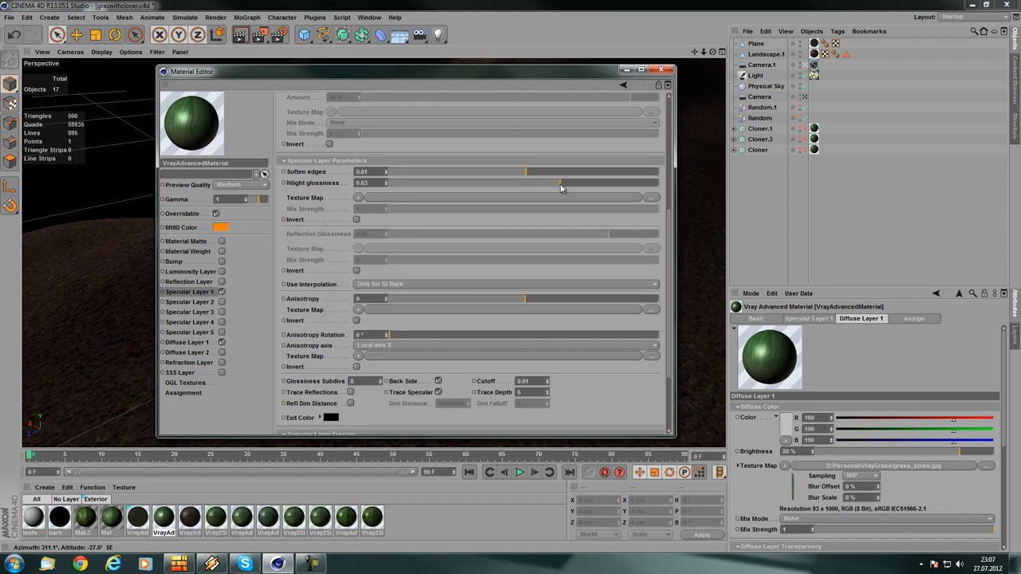
pyautogui.moveTo(561, 186); pyautogui.dragTo(551, 196)
pyautogui.scroll(-2, 589, 359)
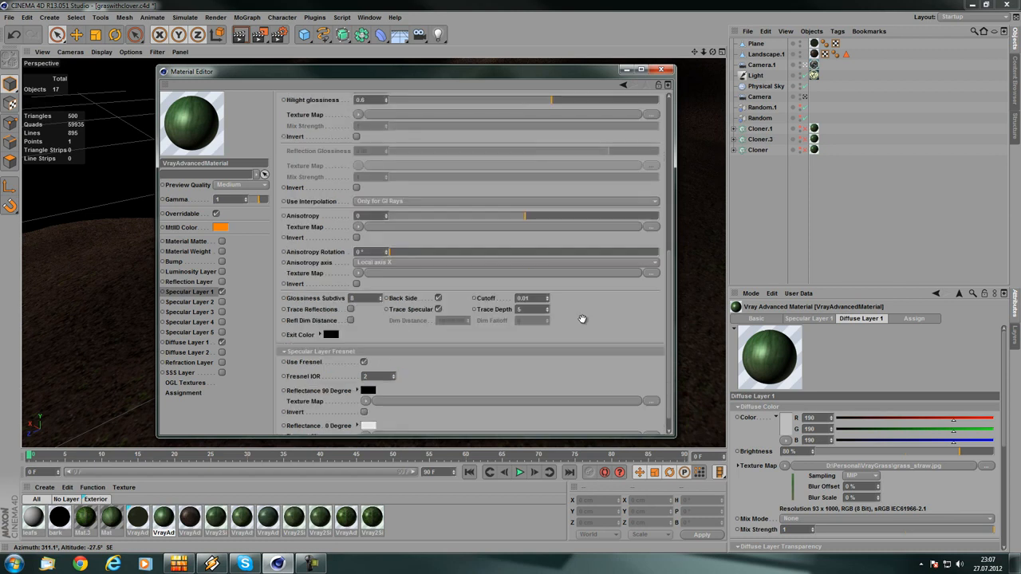
# - Switch Specular Layer 1 back from Trace Specular to Trace Reflections, review the layer's parameters and close the material editor
pyautogui.click(437, 309)
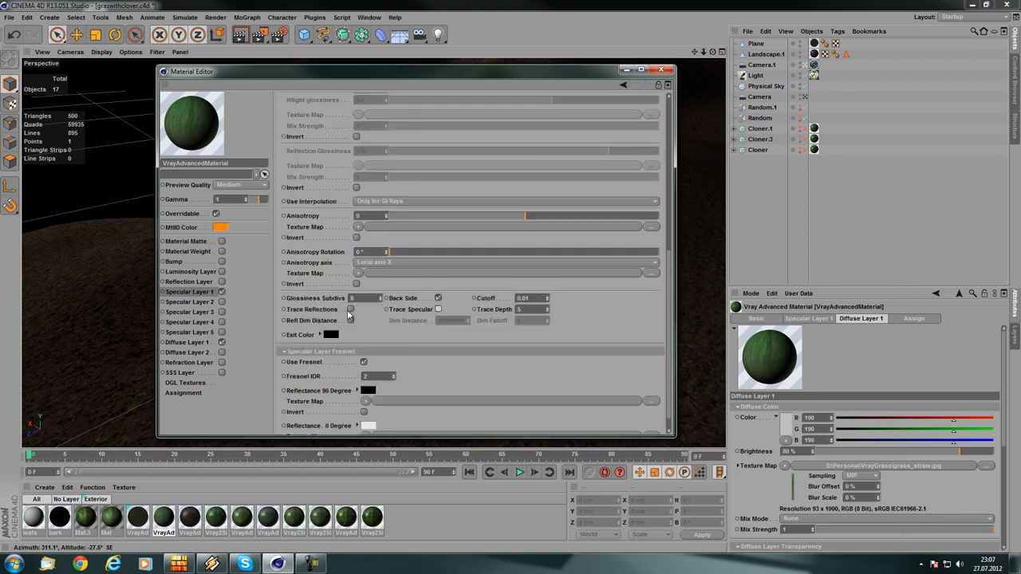
pyautogui.click(350, 309)
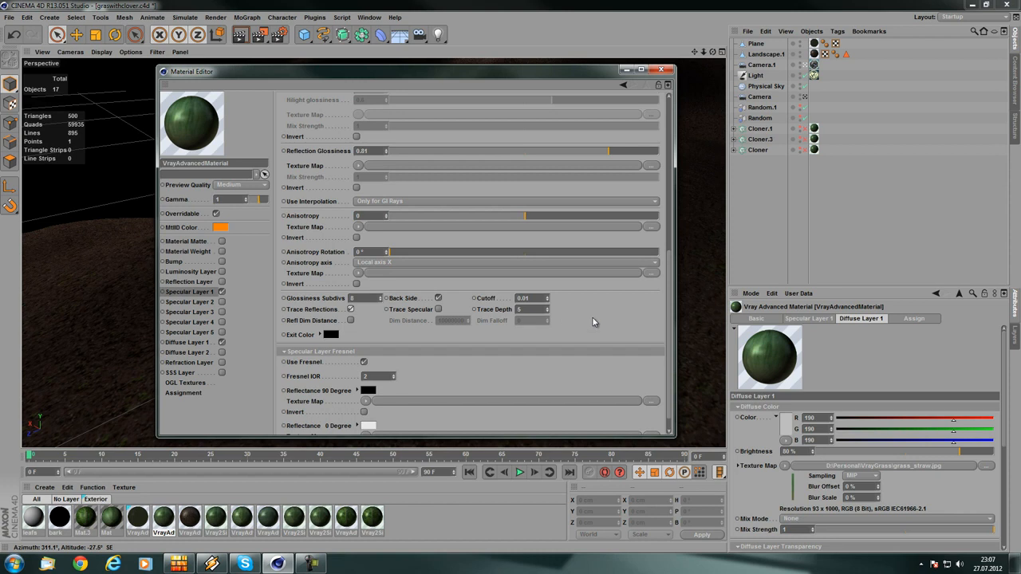
pyautogui.scroll(6, 594, 358)
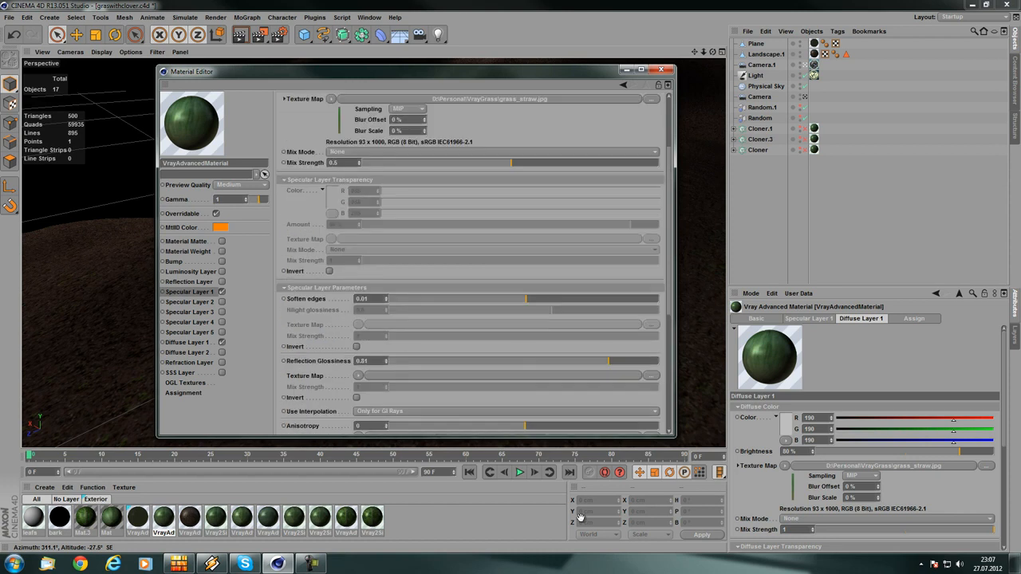
pyautogui.scroll(1, 558, 239)
pyautogui.scroll(-7, 551, 221)
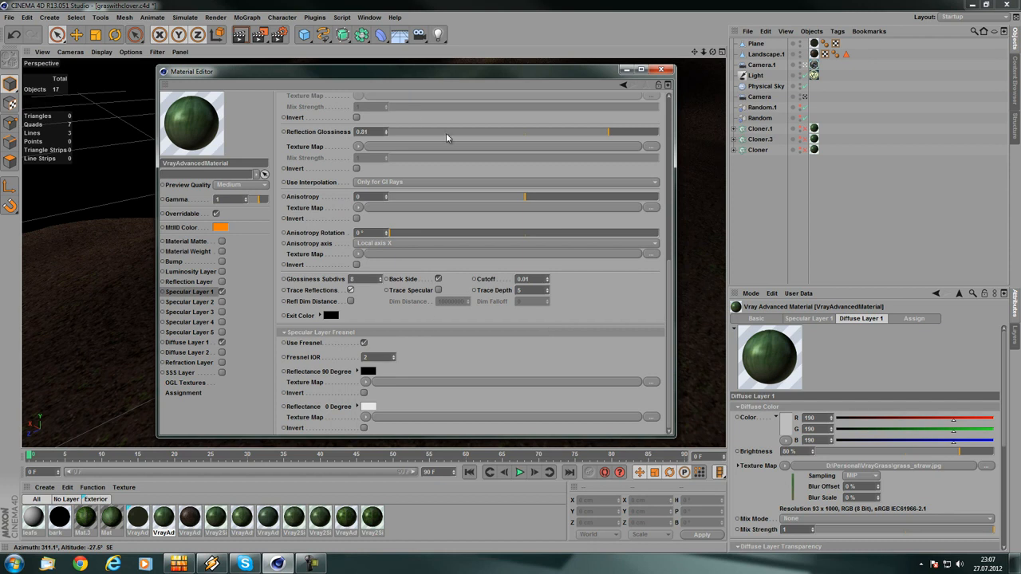
pyautogui.click(655, 72)
# - Open the VrayBridge render settings and inspect the Adaptive DMC max subdivision under Antialiasing
pyautogui.click(278, 34)
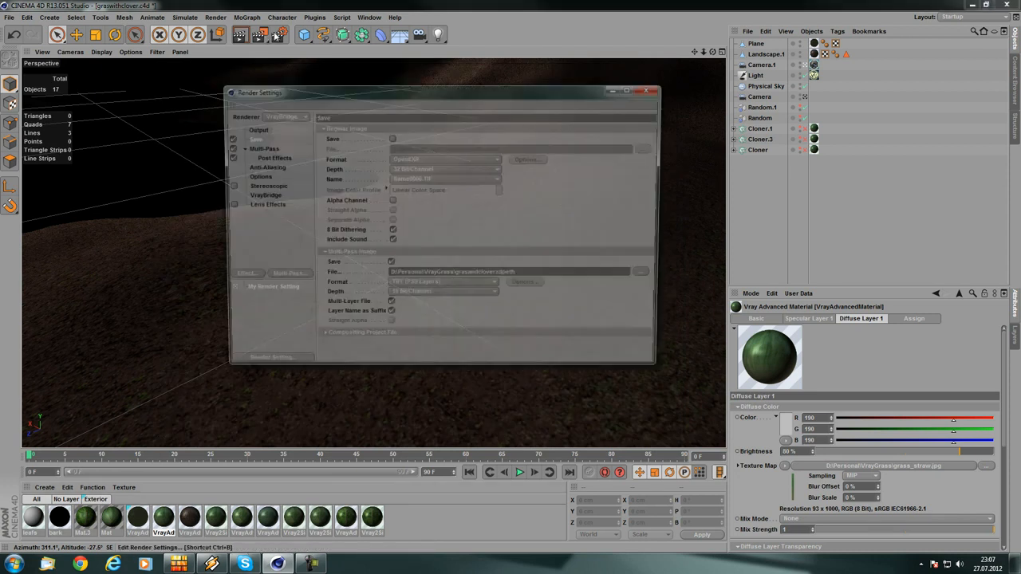
pyautogui.click(270, 195)
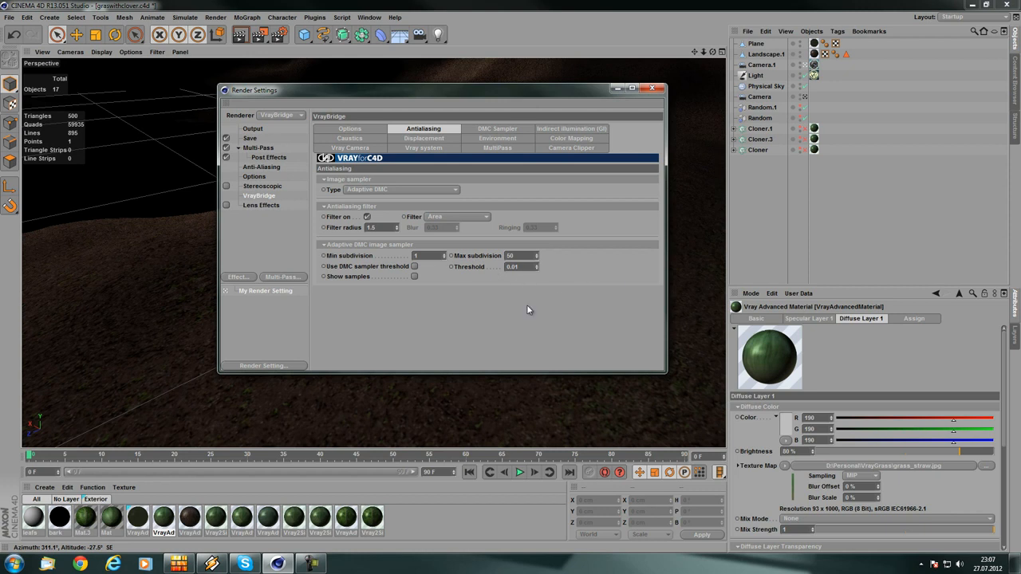
pyautogui.click(490, 255)
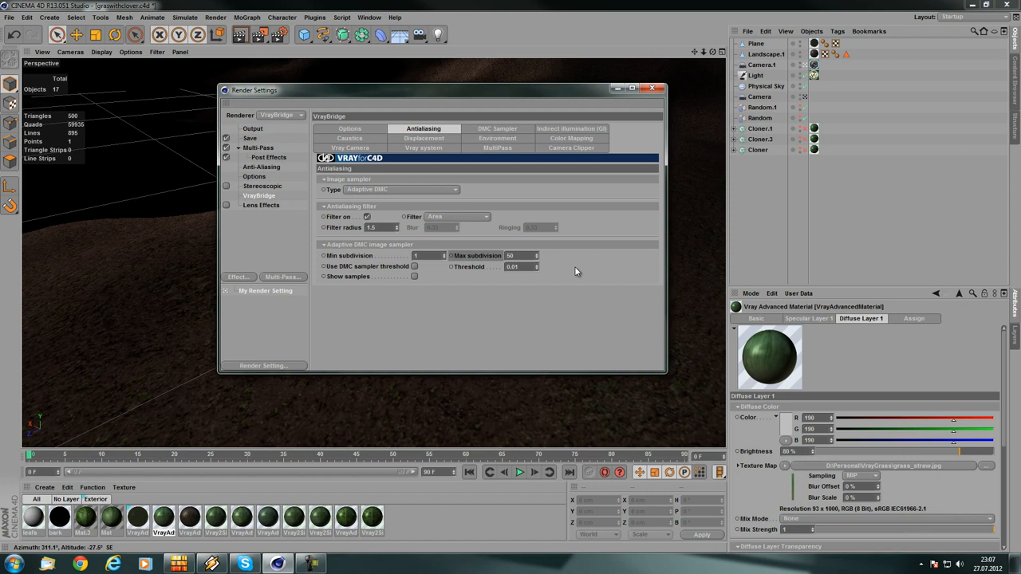
# - Try the 01_IR-LC_very very fast [for big print size] preset in the Indirect Illumination settings
pyautogui.click(571, 128)
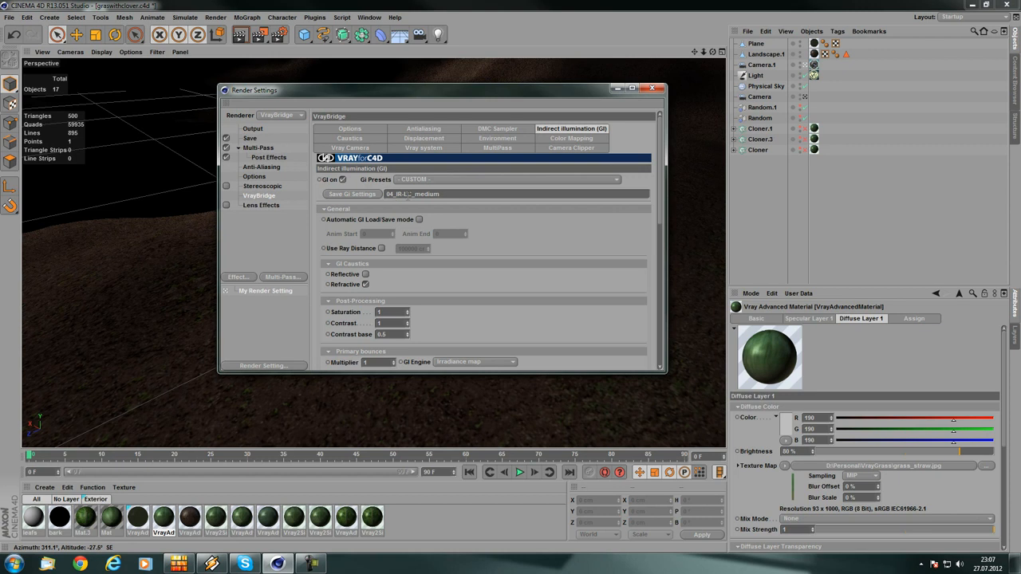
pyautogui.click(452, 180)
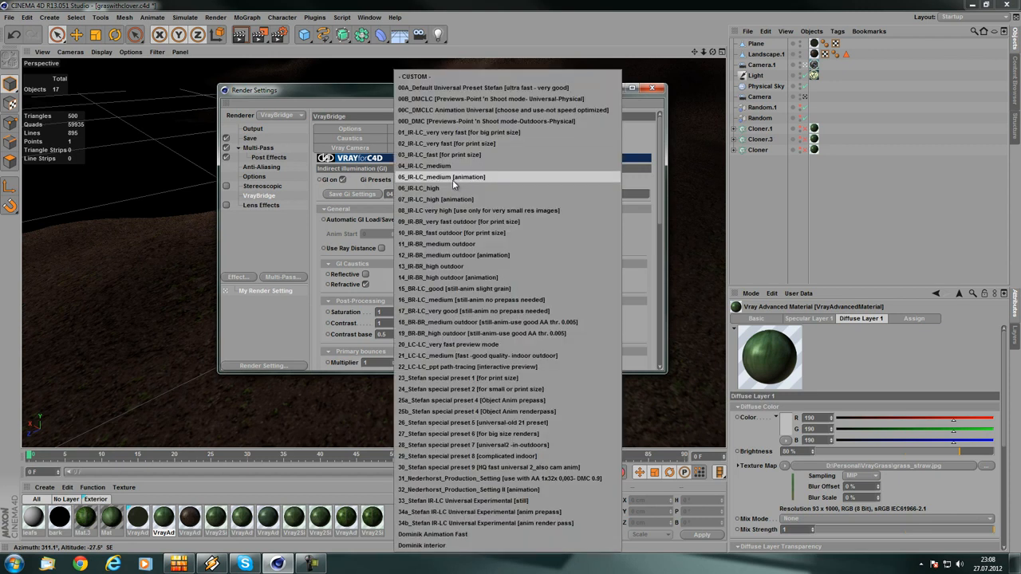
pyautogui.click(466, 133)
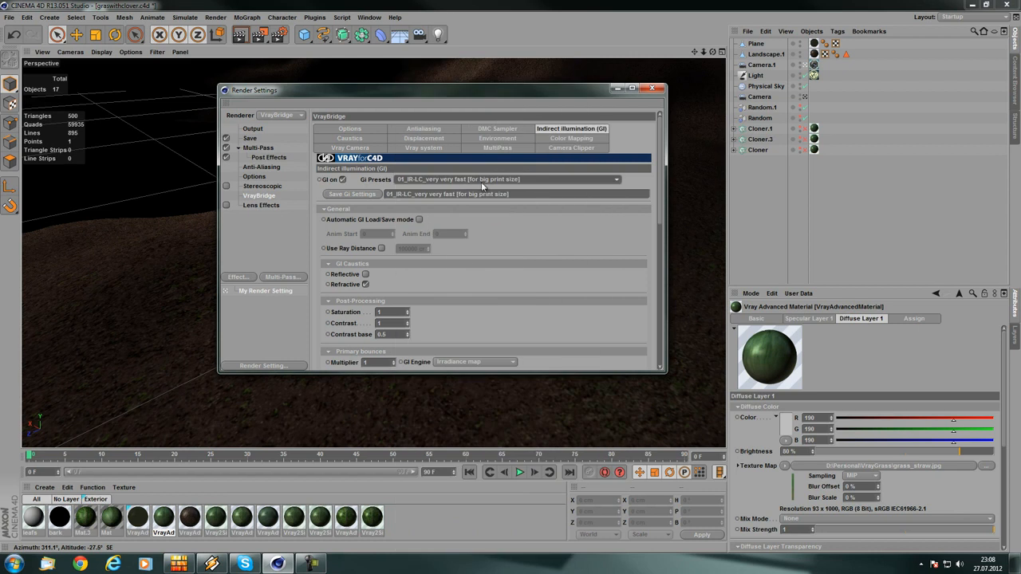
pyautogui.scroll(-3, 492, 313)
pyautogui.scroll(3, 471, 326)
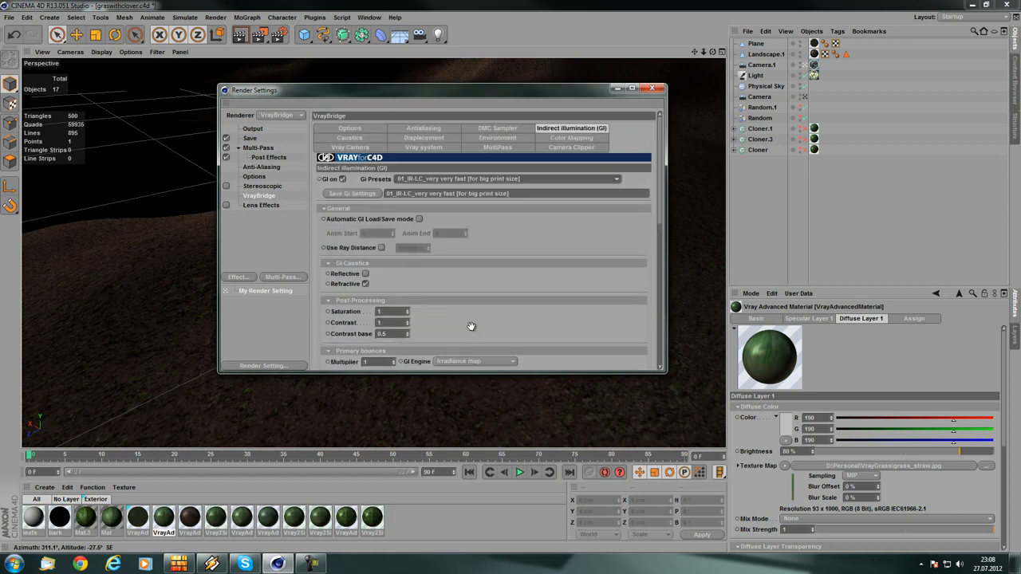
# - Apply the 04_IR-LC_medium GI preset and examine its bounce, ambient occlusion and light cache settings
pyautogui.click(475, 180)
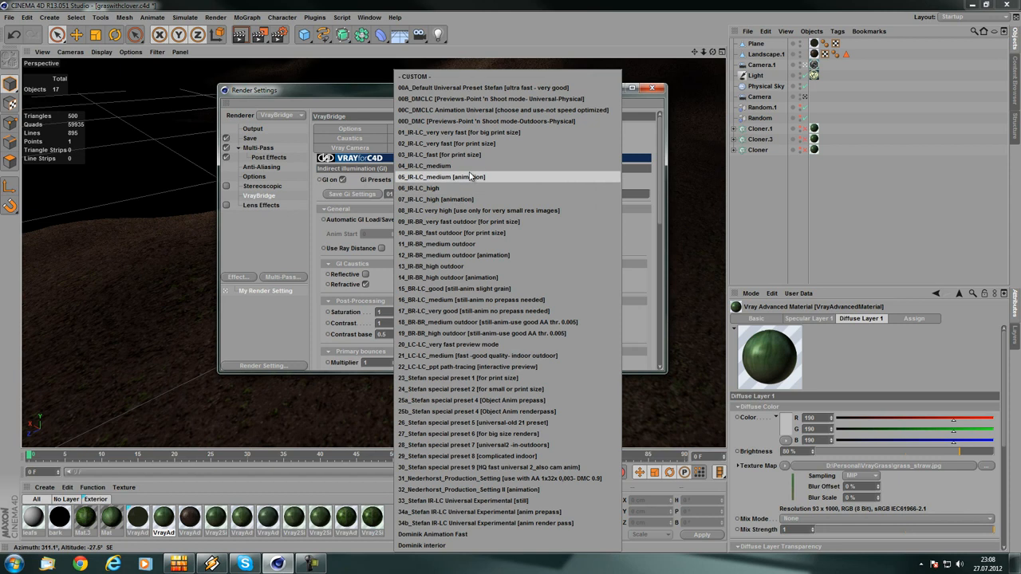
pyautogui.click(474, 167)
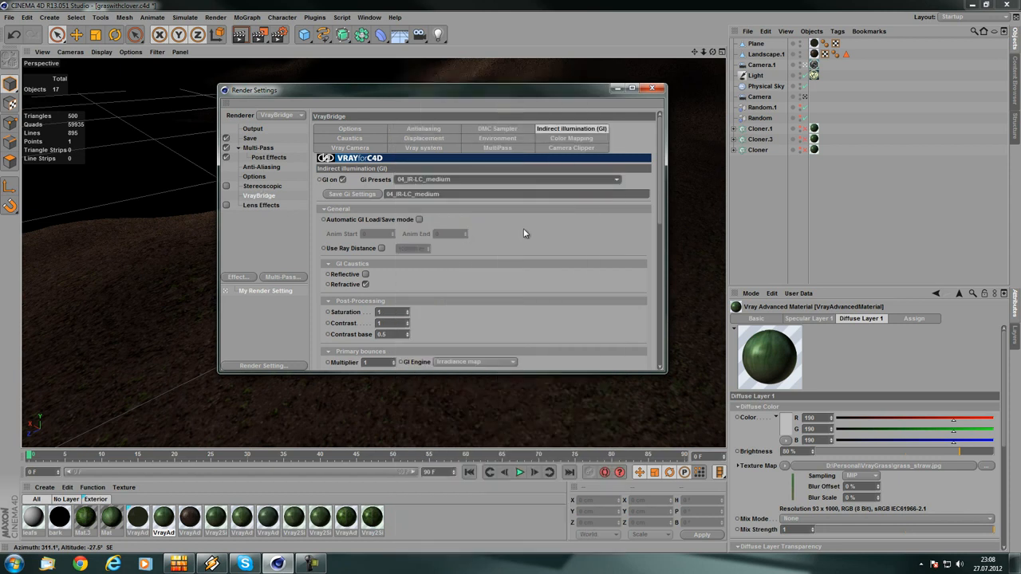
pyautogui.scroll(-5, 524, 230)
pyautogui.scroll(-3, 556, 208)
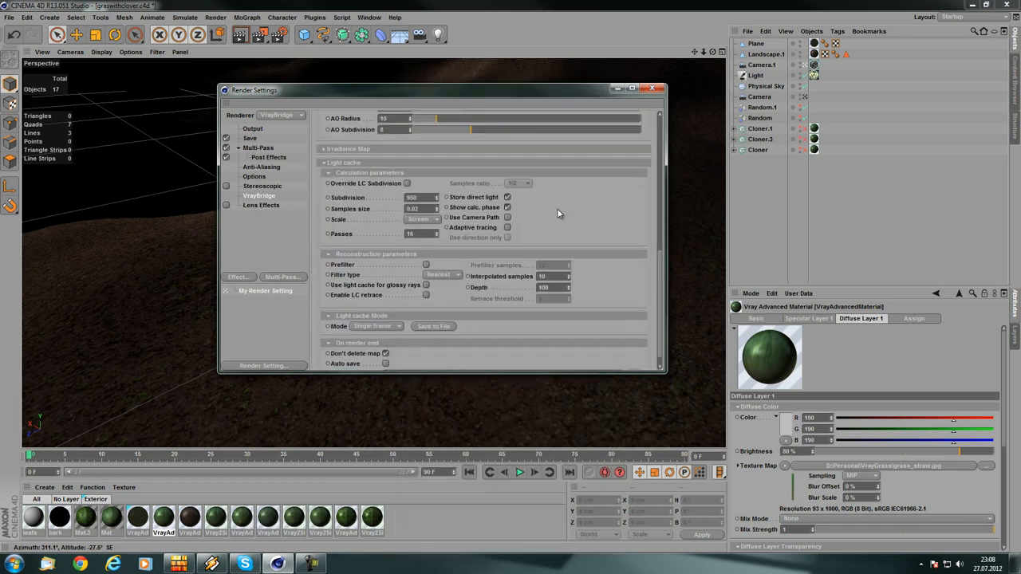
pyautogui.scroll(2, 557, 208)
pyautogui.scroll(3, 326, 232)
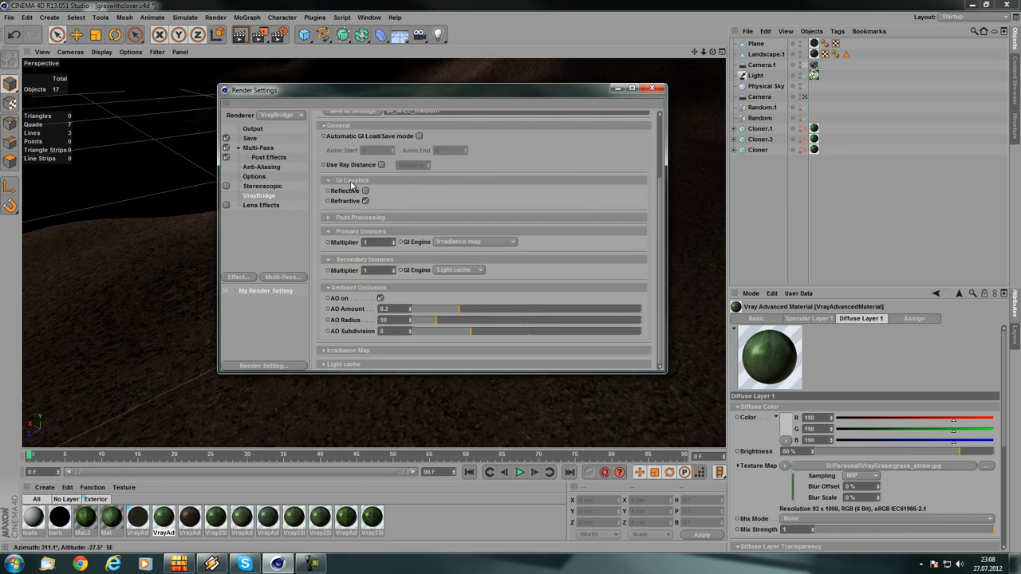
# - Enable Use light cache for glossy rays in the reconstruction parameters of the Light cache settings
pyautogui.click(347, 148)
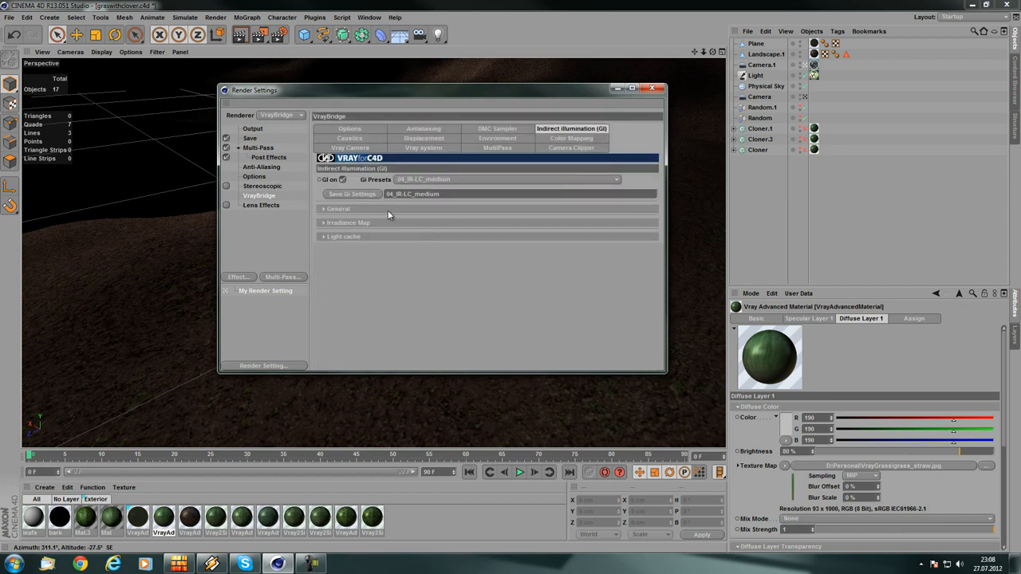
pyautogui.click(345, 238)
pyautogui.scroll(-2, 557, 292)
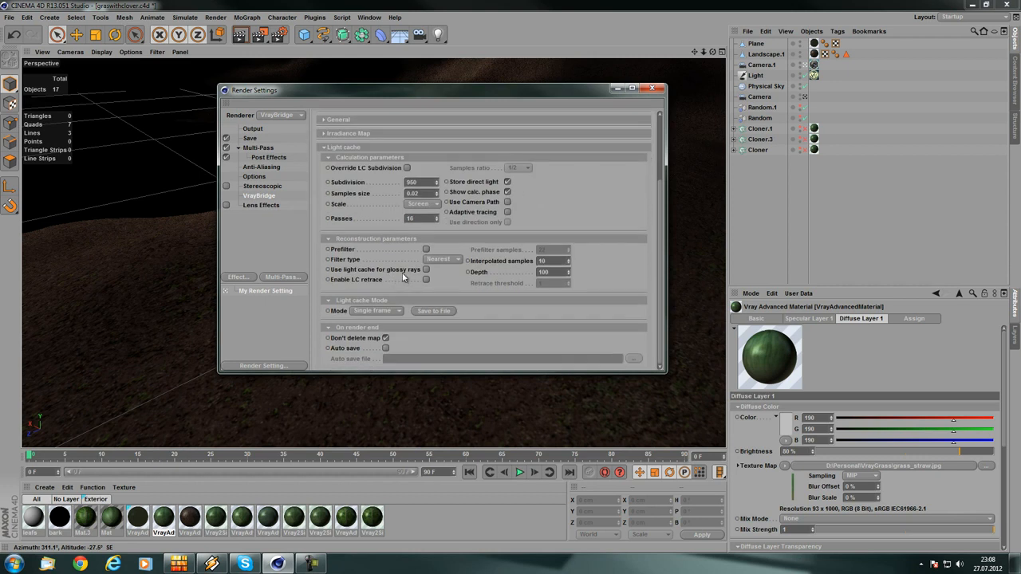
pyautogui.click(427, 271)
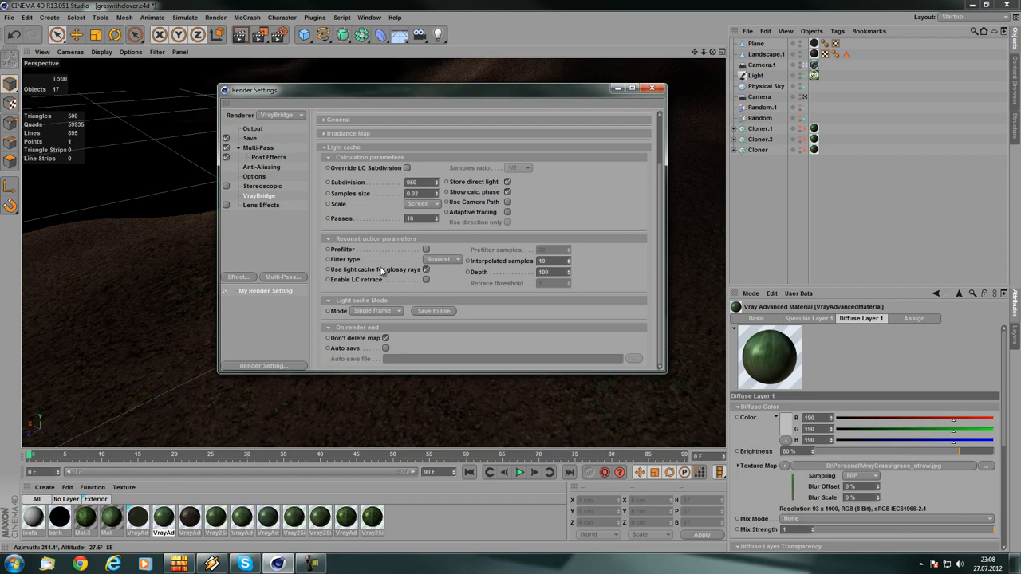
pyautogui.click(391, 271)
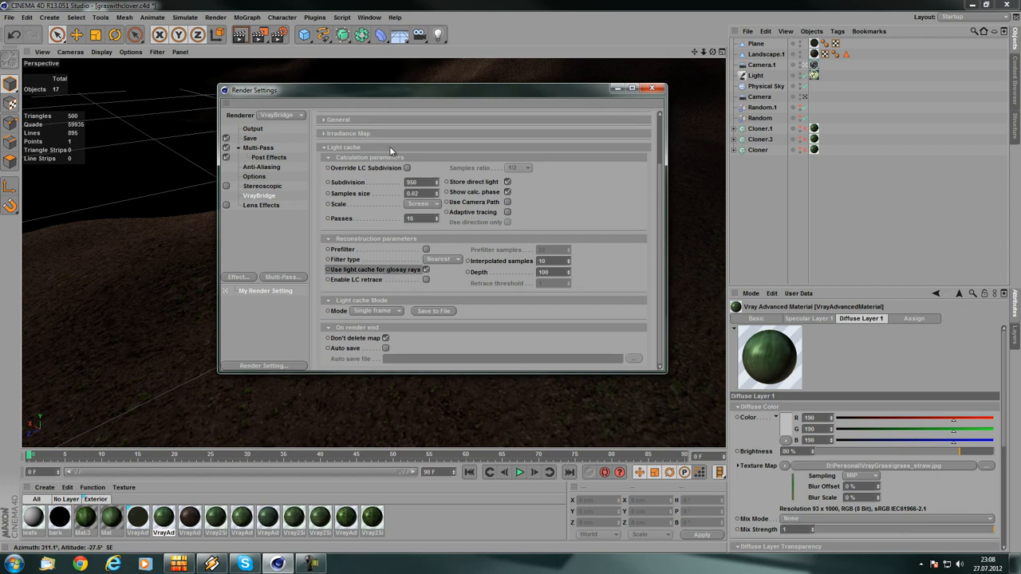
# - Look through the Vray system, MultiPass, Camera Clipper, Color Mapping and Vray Camera render settings, closing the stray web page and the settings window
pyautogui.scroll(3, 389, 146)
pyautogui.click(423, 148)
pyautogui.click(489, 149)
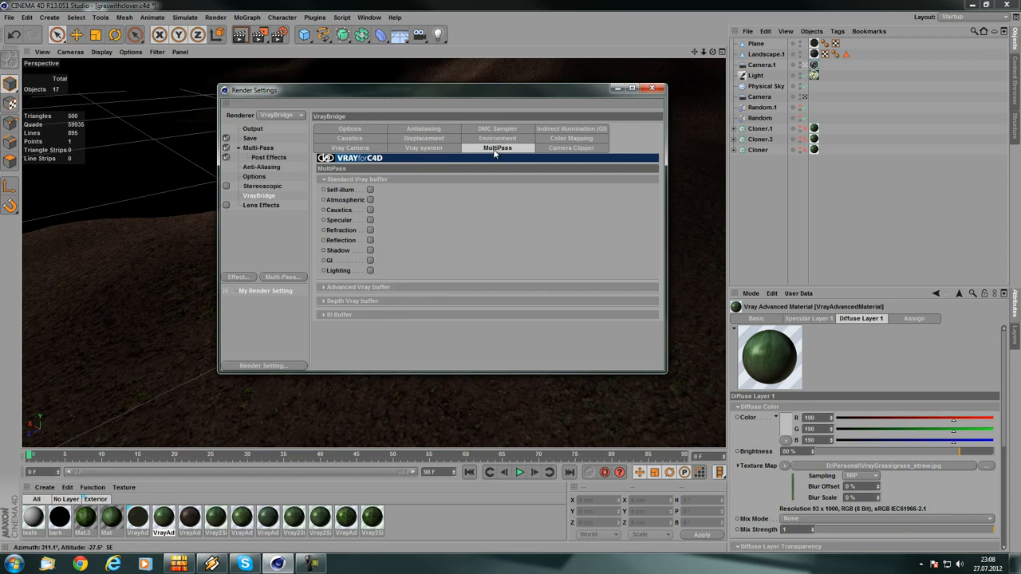
pyautogui.click(569, 148)
pyautogui.click(574, 139)
pyautogui.click(351, 159)
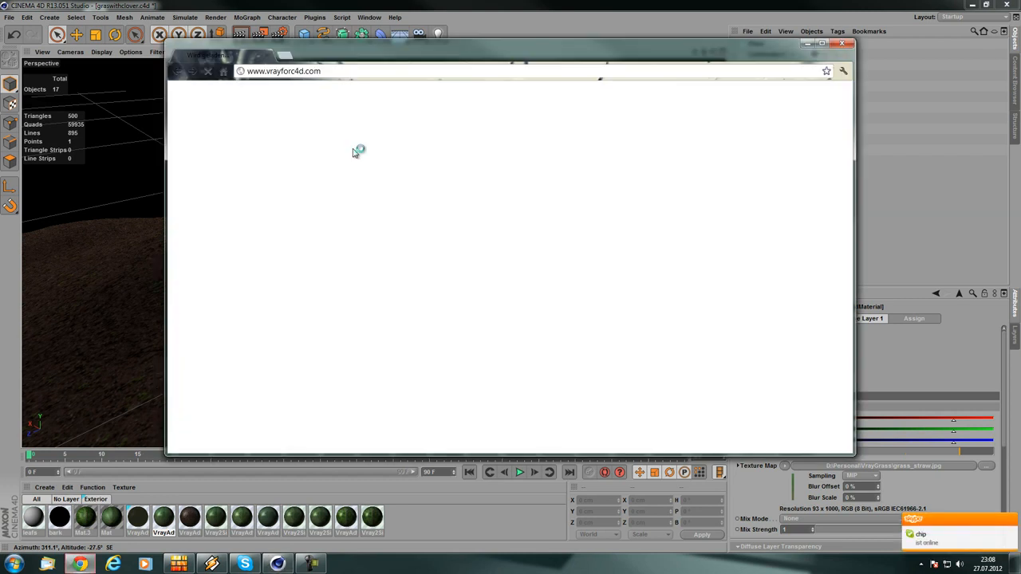
pyautogui.click(838, 44)
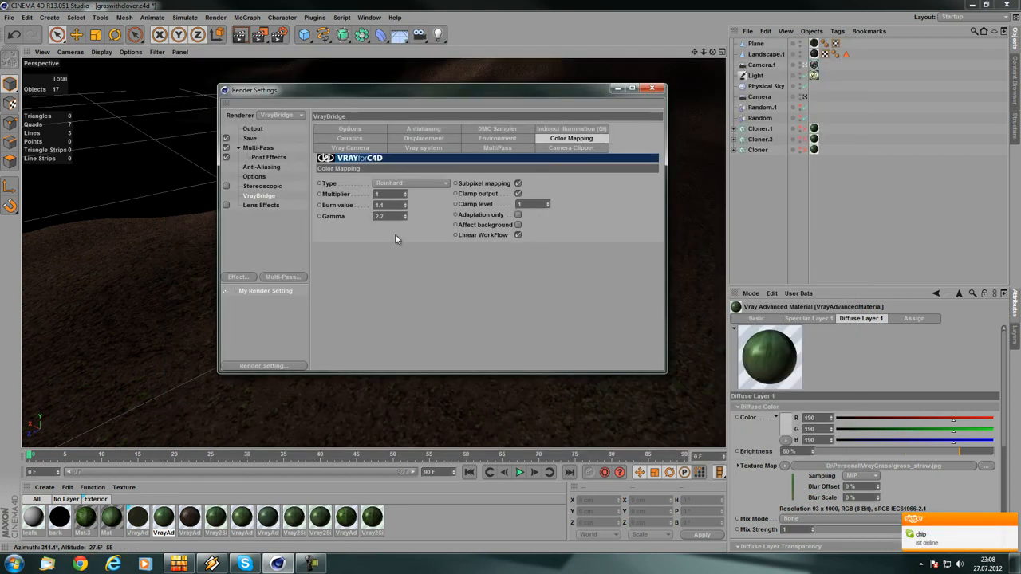
pyautogui.click(350, 148)
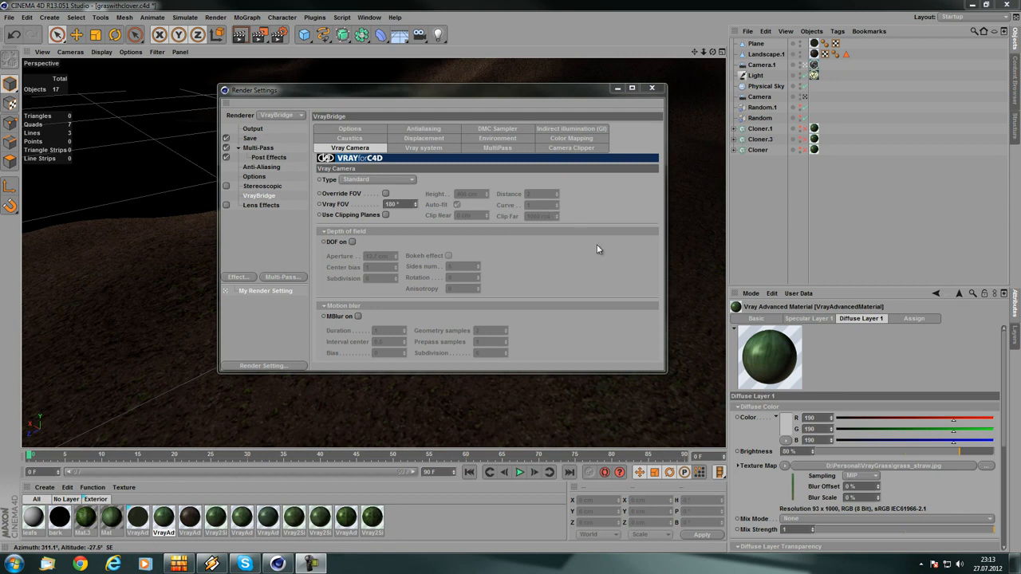
pyautogui.click(571, 267)
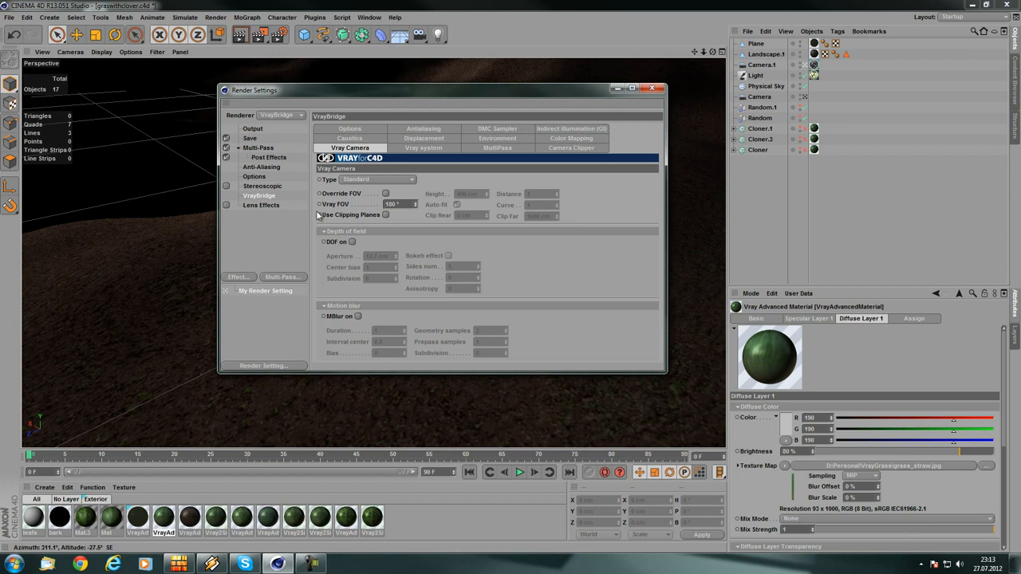
pyautogui.click(661, 89)
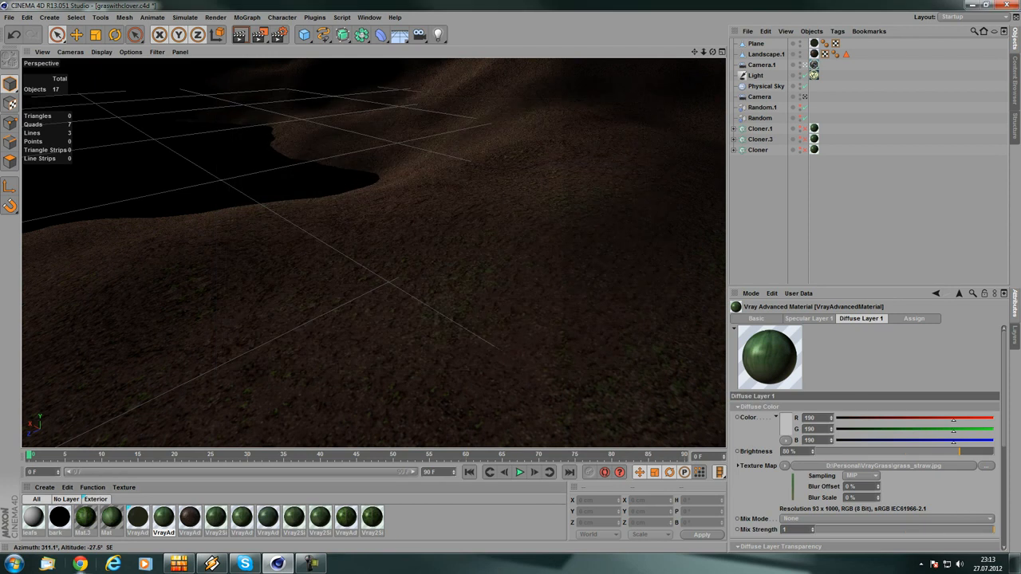
# - Open the grass VrayAdvancedMaterial for editing and review its Diffuse Layer 1 colour and Specular Layer 1 texture, glossiness and Fresnel parameters
pyautogui.click(427, 518)
pyautogui.click(163, 518)
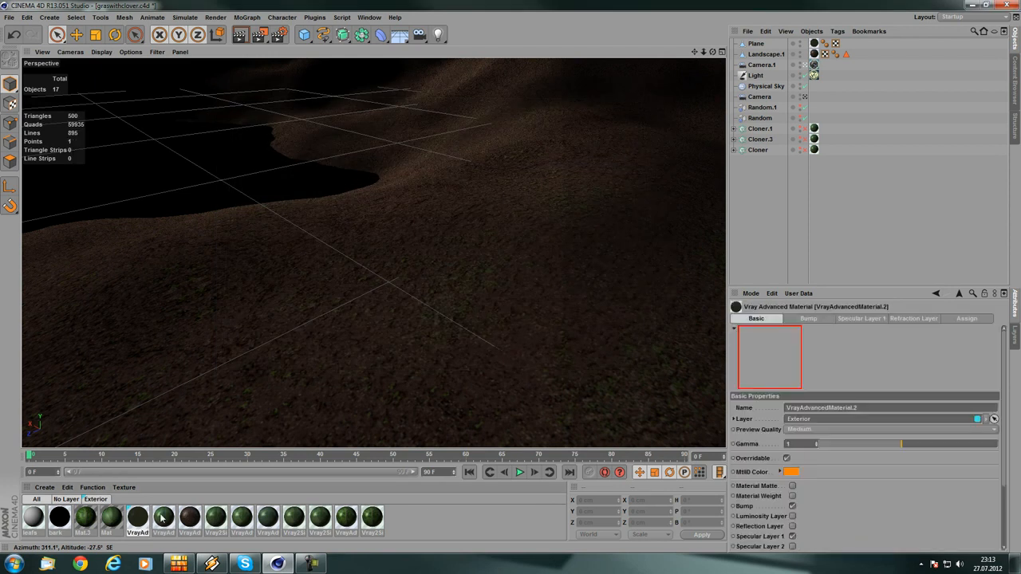
pyautogui.doubleClick(163, 518)
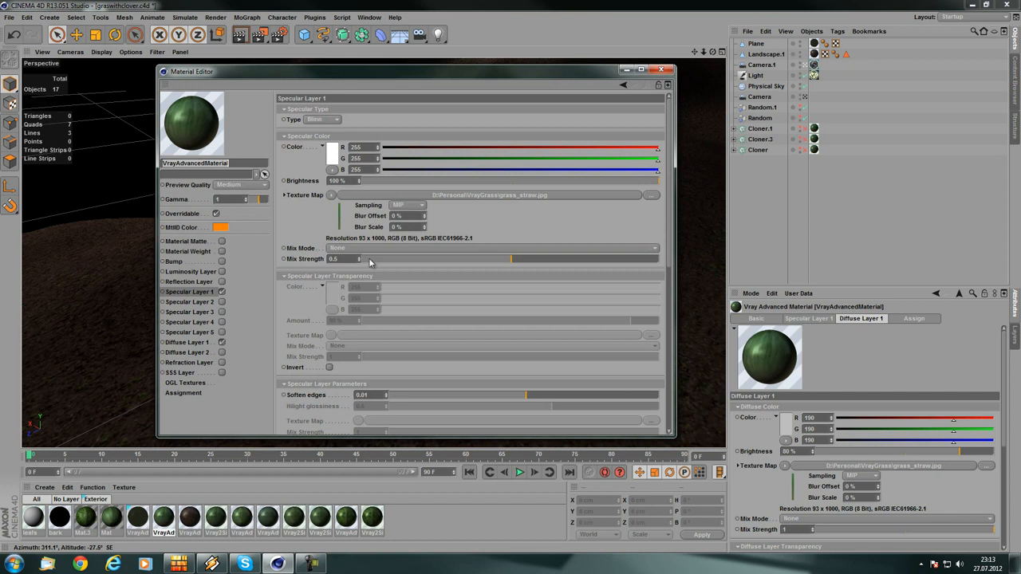
pyautogui.click(195, 344)
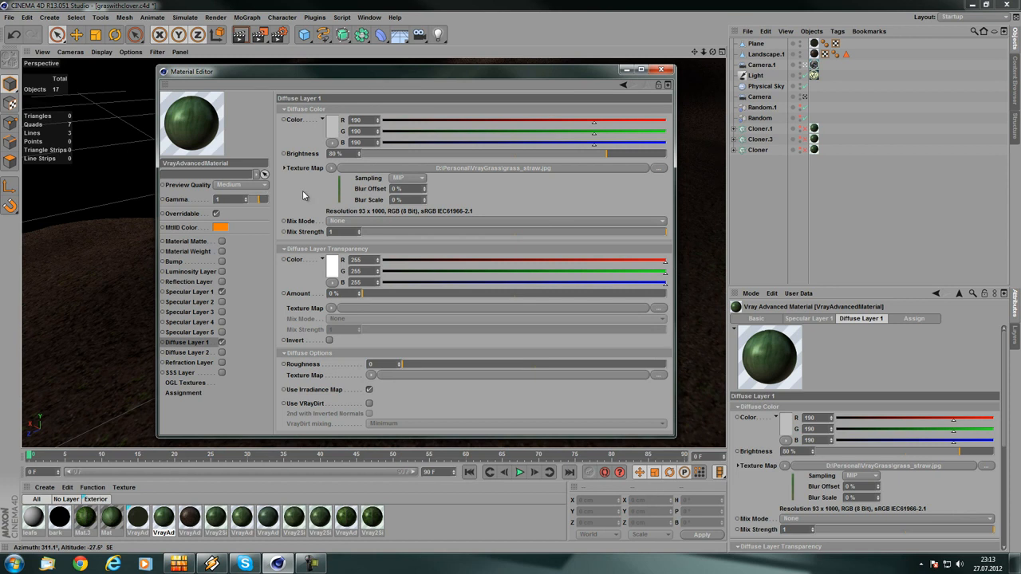
pyautogui.click(188, 292)
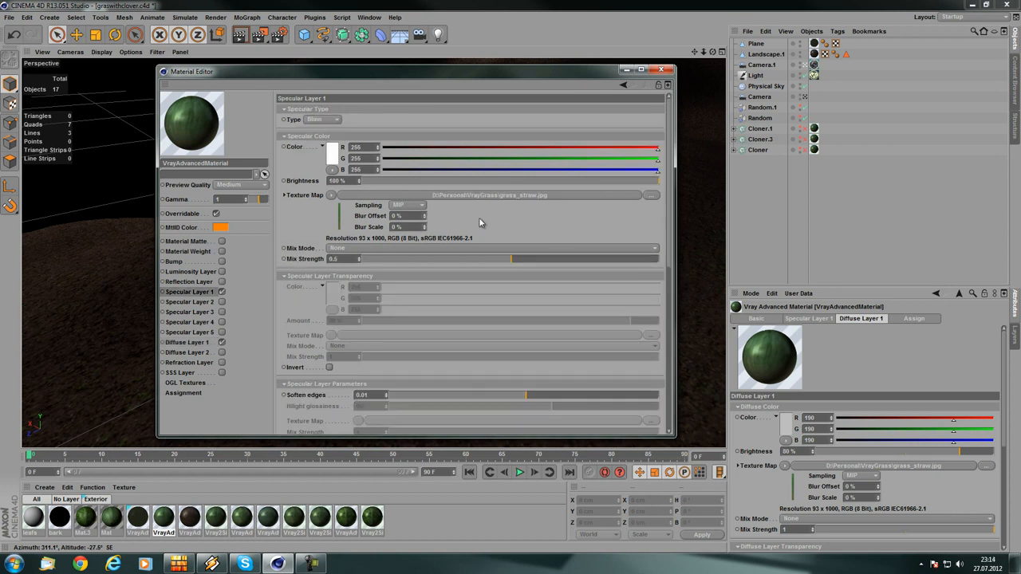
pyautogui.scroll(-8, 430, 355)
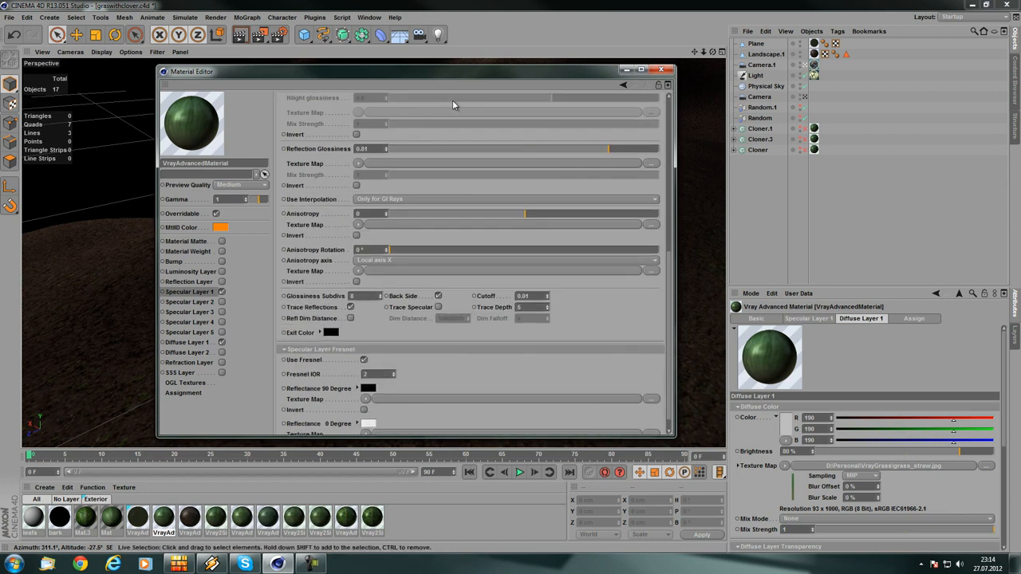
pyautogui.scroll(-1, 438, 381)
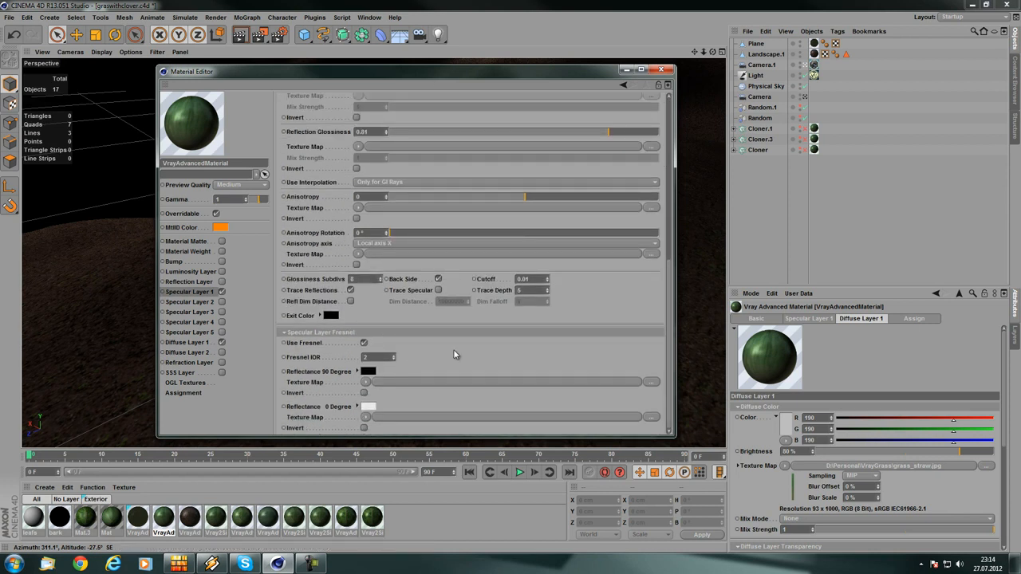
pyautogui.scroll(3, 450, 382)
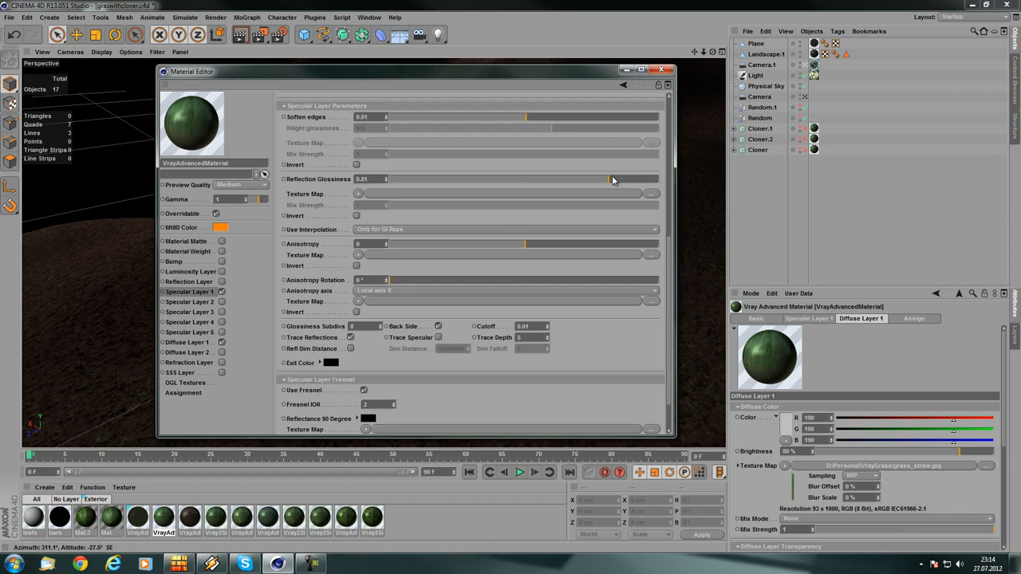
pyautogui.scroll(-3, 374, 391)
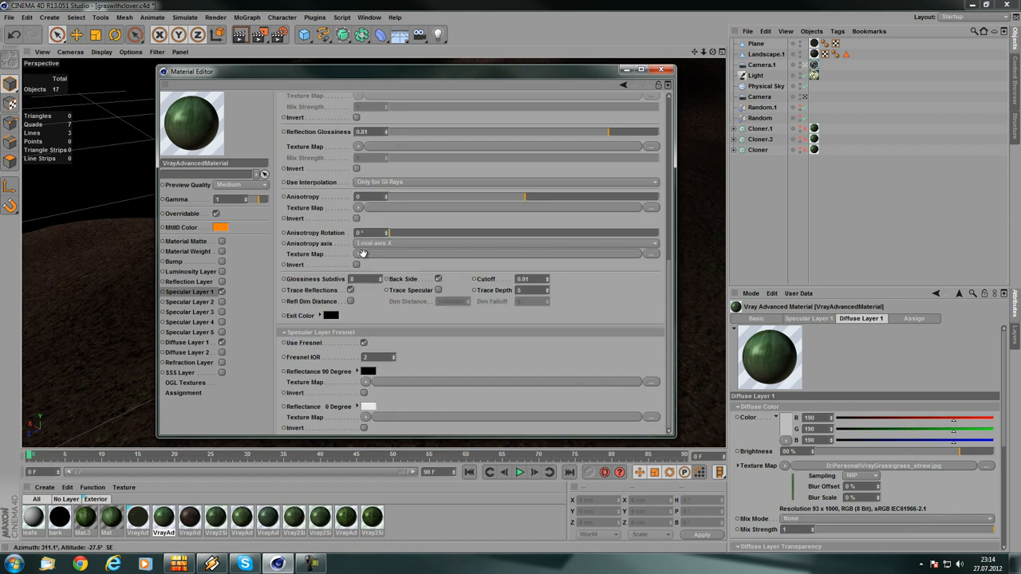
# - Switch the grass material's Specular Layer 1 from Trace Reflections to Trace Specular
pyautogui.click(438, 291)
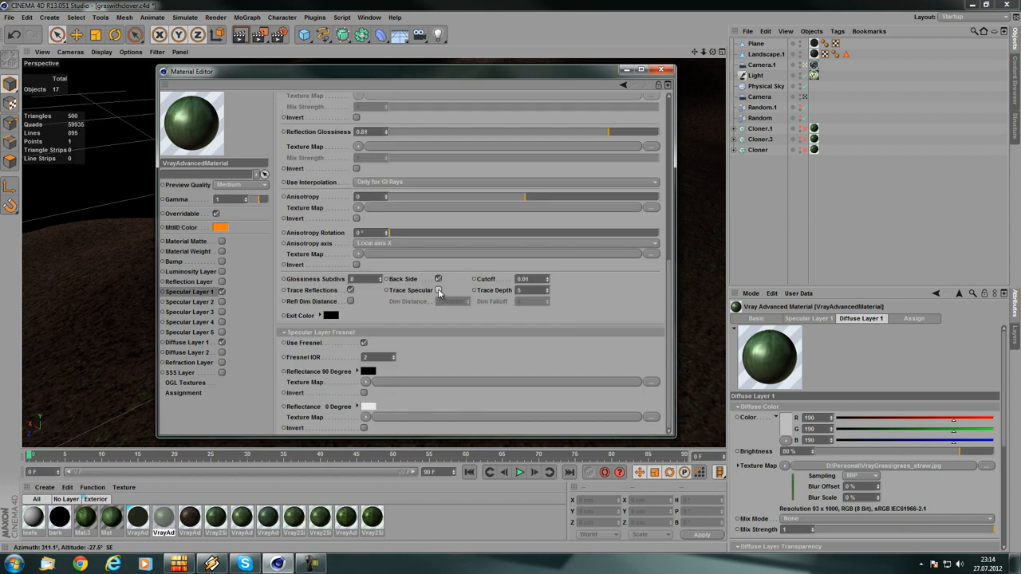
pyautogui.click(350, 290)
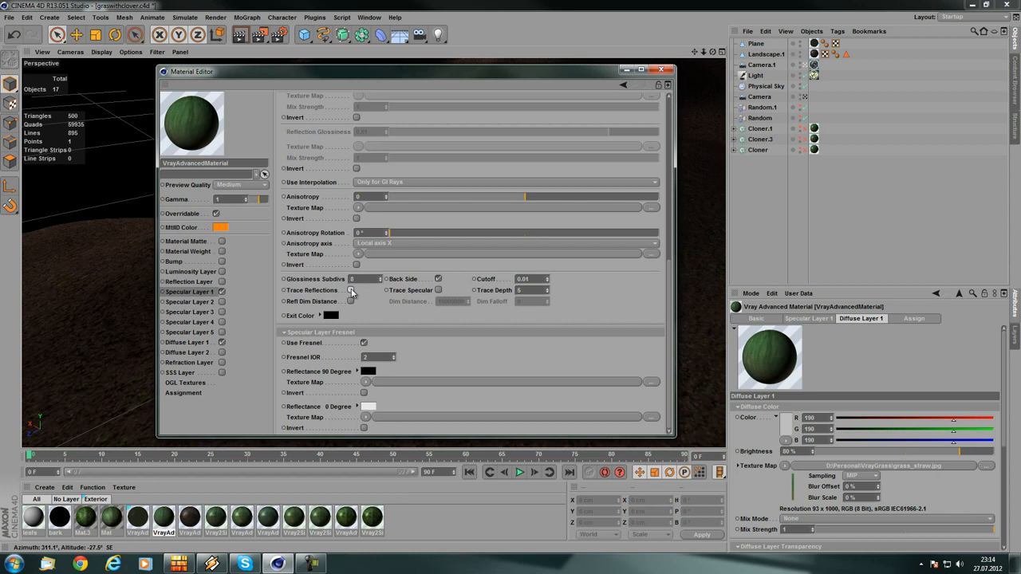
pyautogui.click(351, 290)
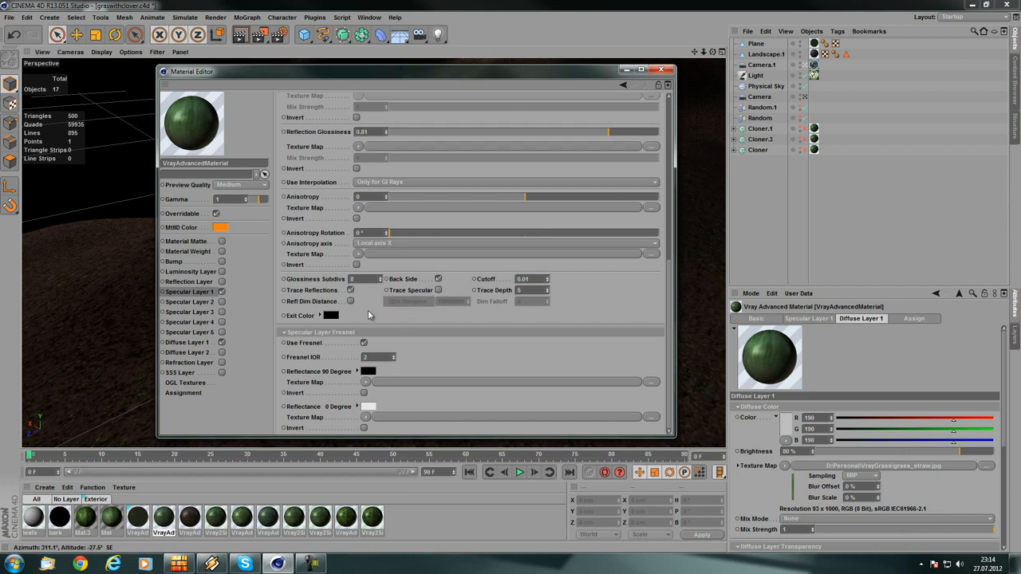
pyautogui.click(437, 289)
pyautogui.click(350, 289)
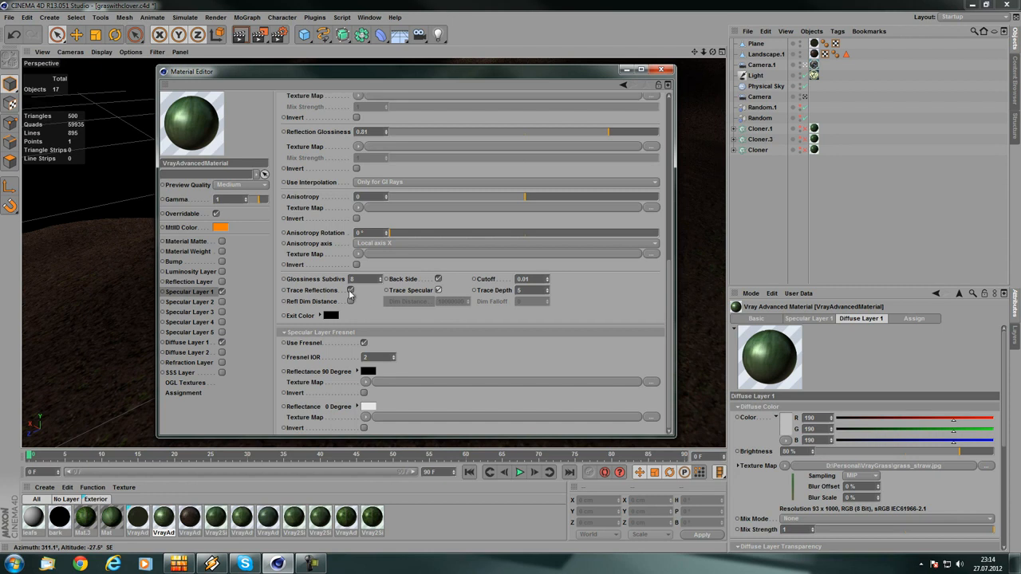
# - Set Specular Layer 1's highlight glossiness to 0.74 and its soften edges to 0
pyautogui.scroll(1, 547, 301)
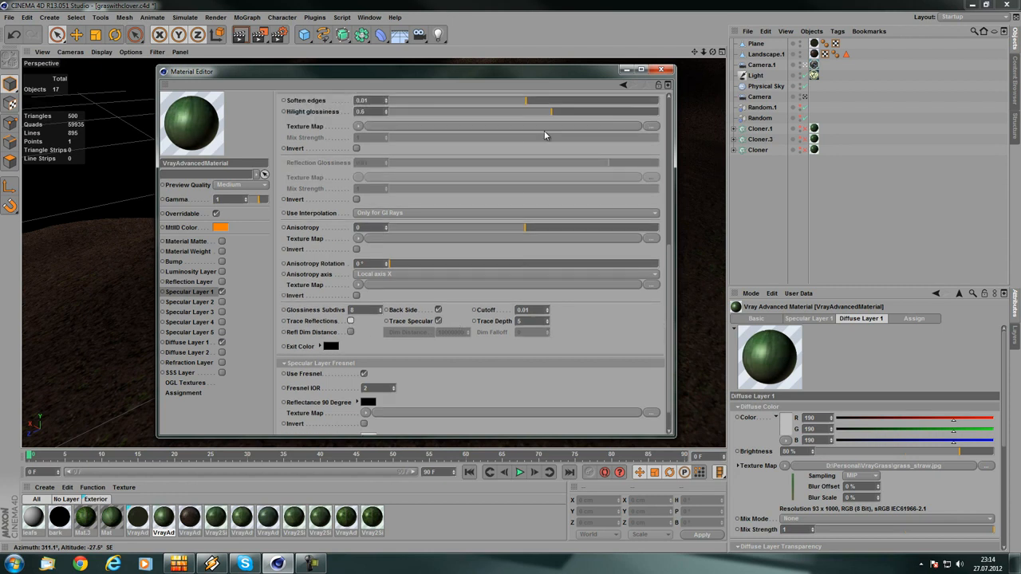
pyautogui.moveTo(567, 115); pyautogui.dragTo(591, 113)
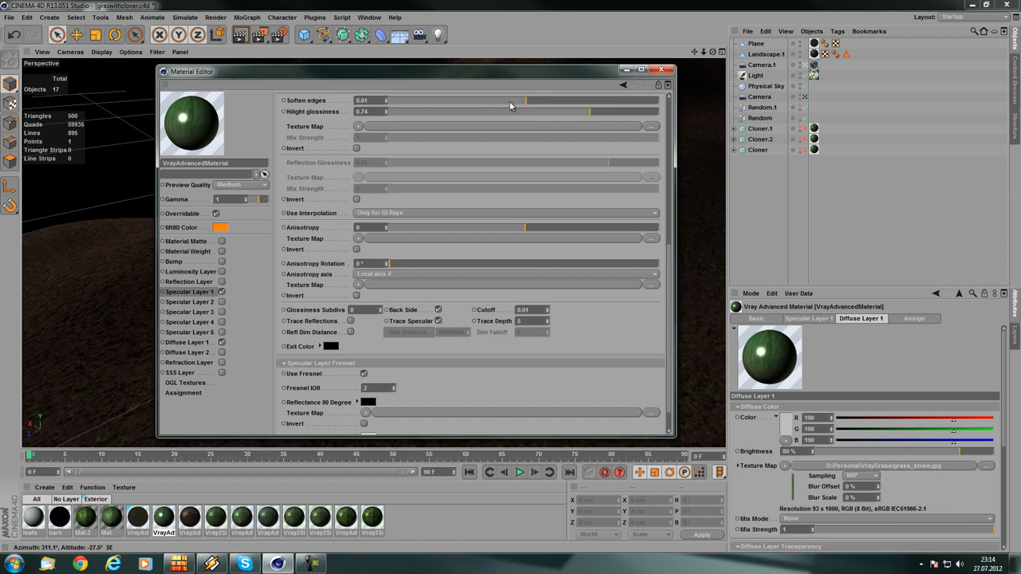
pyautogui.moveTo(524, 102)
pyautogui.mouseDown()
pyautogui.moveTo(569, 101)
pyautogui.moveTo(476, 104)
pyautogui.moveTo(528, 106)
pyautogui.mouseUp()
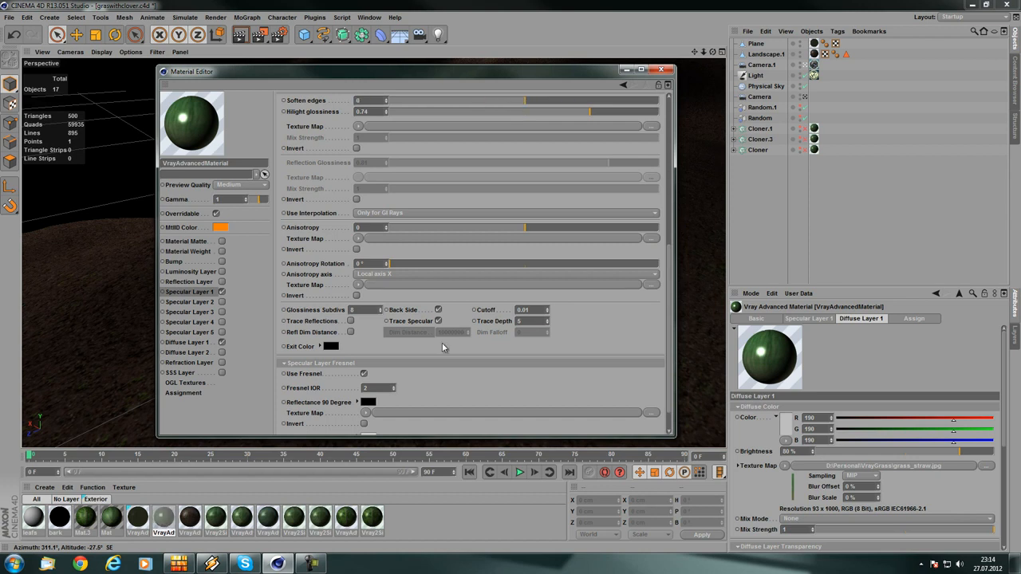
# - Turn Trace Reflections back on and Trace Specular off for Specular Layer 1
pyautogui.scroll(-1, 567, 295)
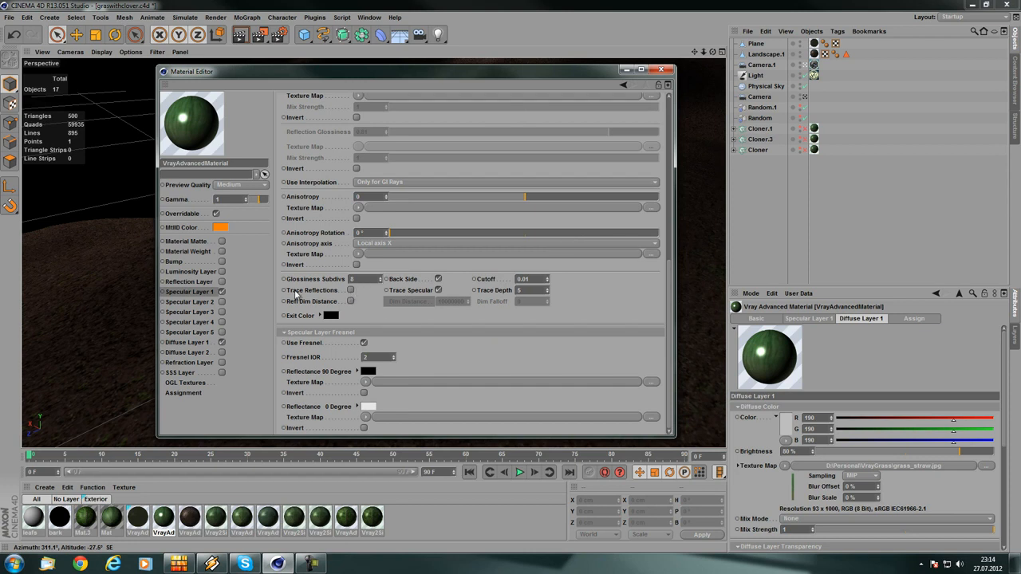
pyautogui.click(350, 291)
pyautogui.click(438, 291)
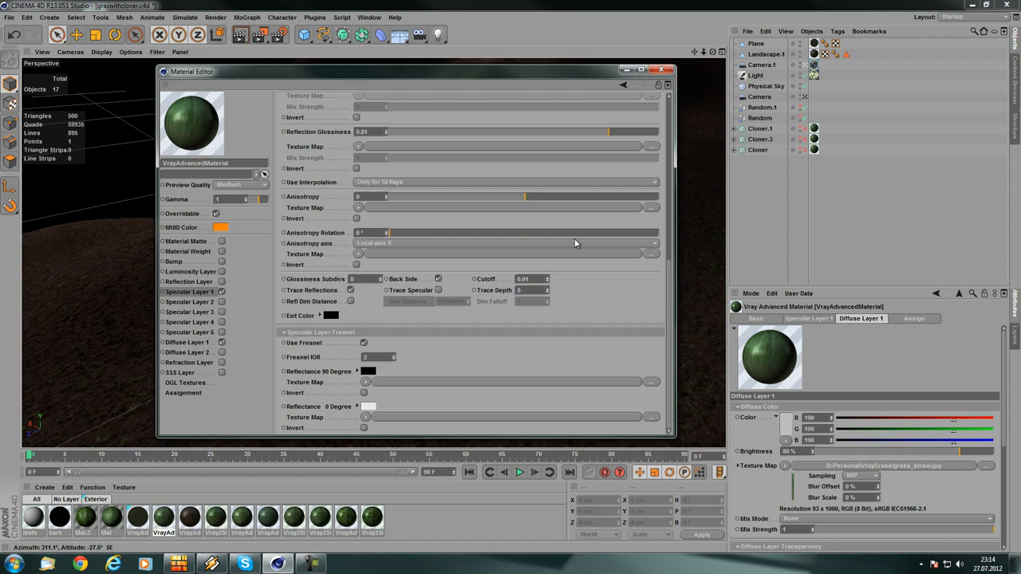
# - Try a mix strength of 1 for Specular Layer 1's texture map and return it to 0.5
pyautogui.scroll(10, 574, 248)
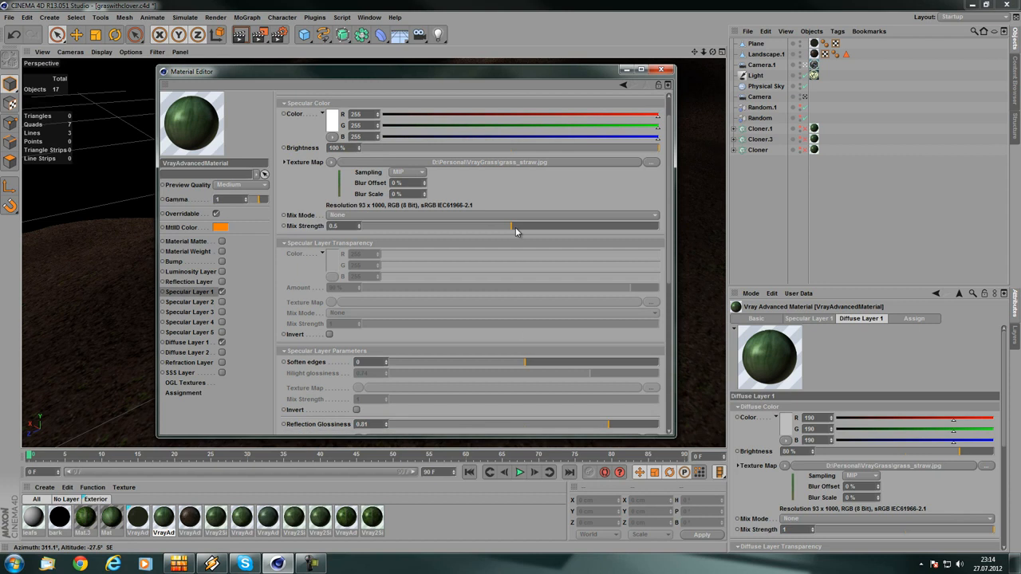
pyautogui.scroll(2, 520, 233)
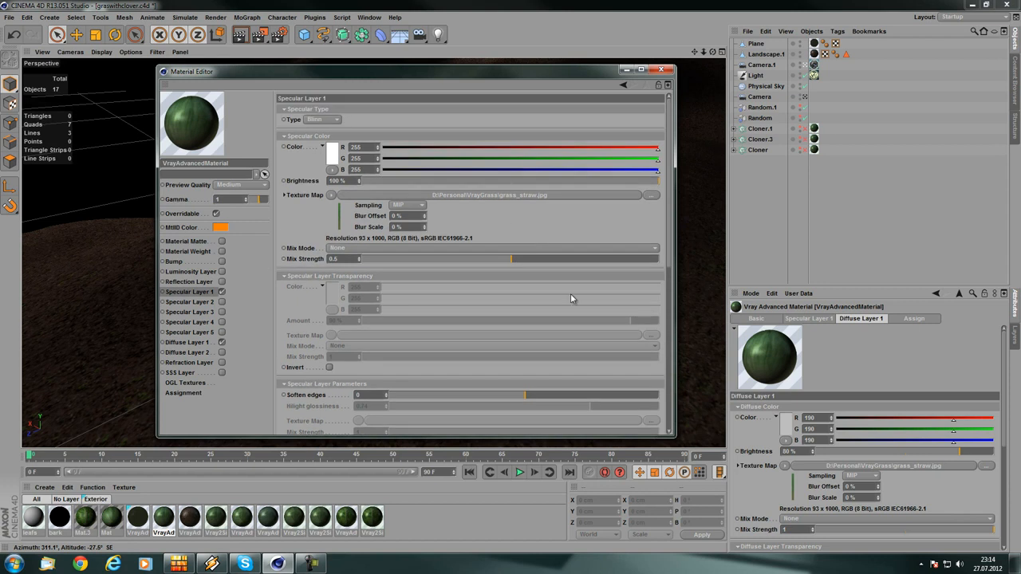
pyautogui.moveTo(509, 264); pyautogui.dragTo(674, 262)
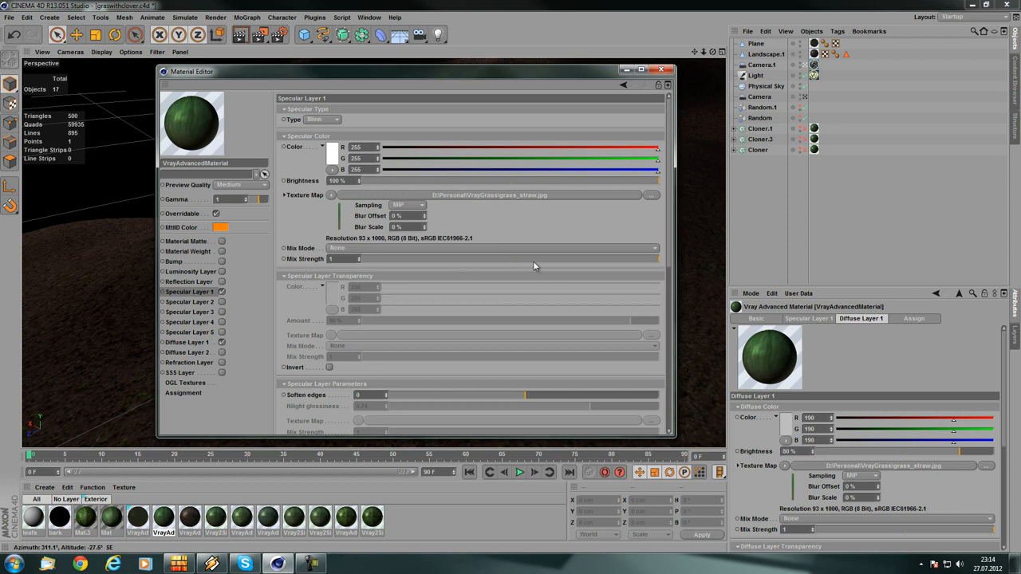
pyautogui.moveTo(534, 261); pyautogui.dragTo(526, 261)
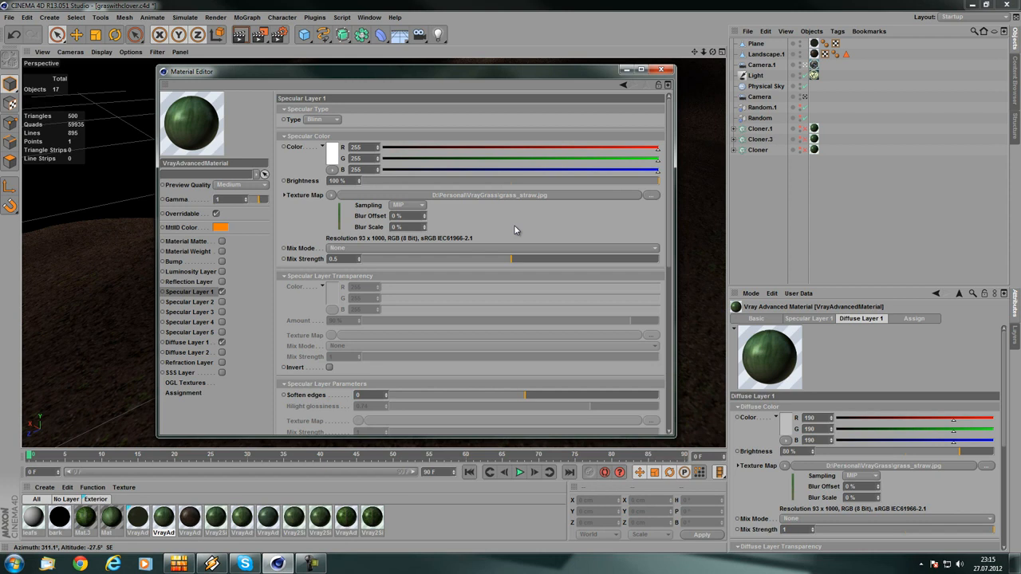
# - Review Specular Layer 1's reflection and Fresnel parameters, Diffuse Layer 1 and the Bump channel of the grass material
pyautogui.scroll(-3, 511, 231)
pyautogui.scroll(3, 508, 268)
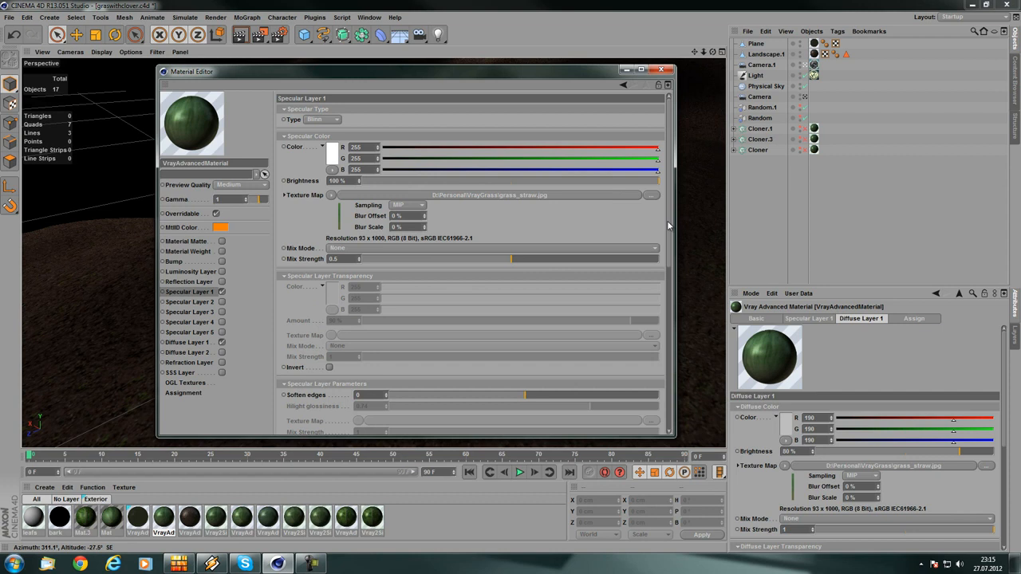
pyautogui.scroll(-7, 505, 223)
pyautogui.moveTo(678, 397); pyautogui.dragTo(670, 158)
pyautogui.scroll(-10, 427, 372)
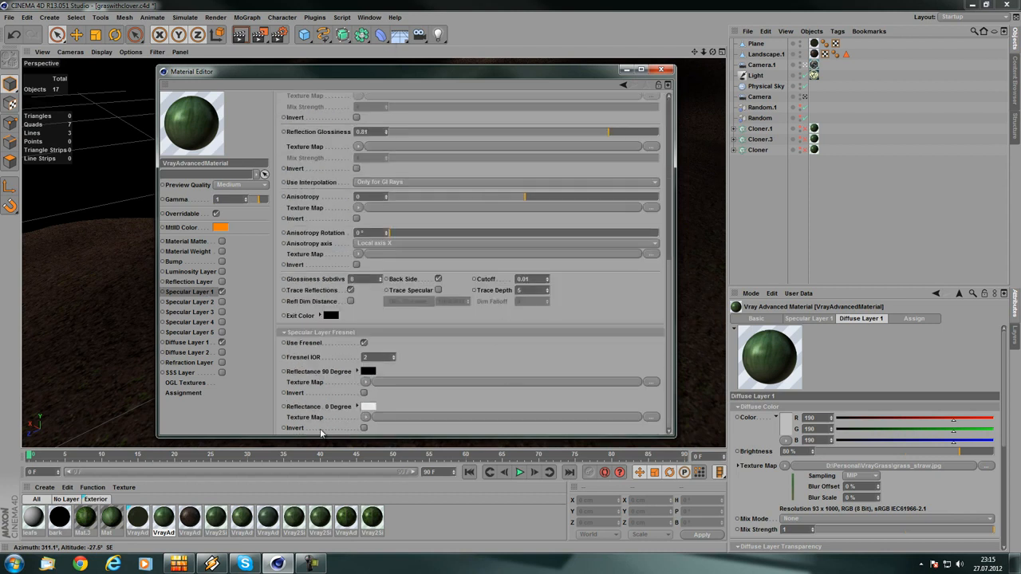
pyautogui.click(199, 343)
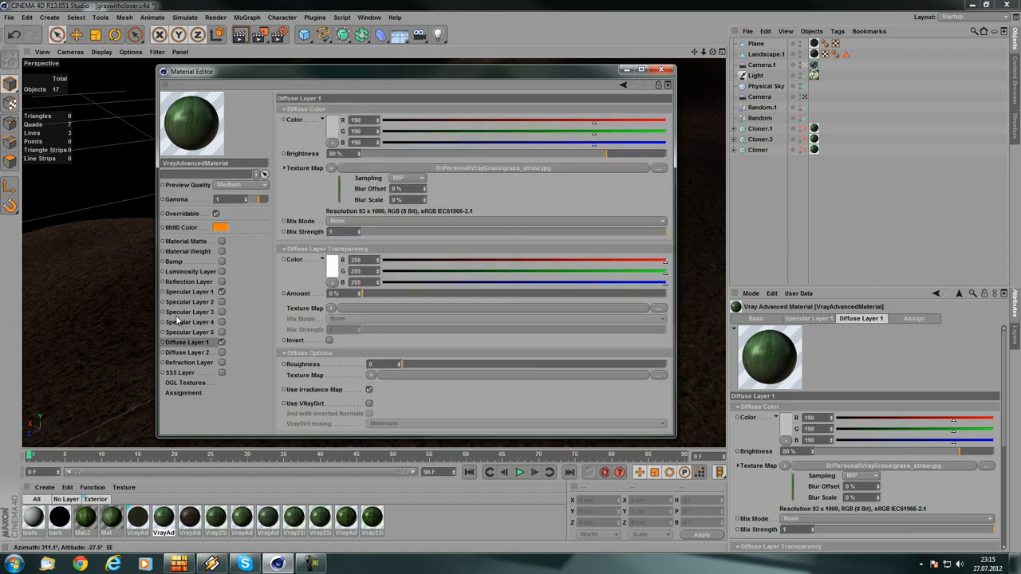
pyautogui.click(177, 261)
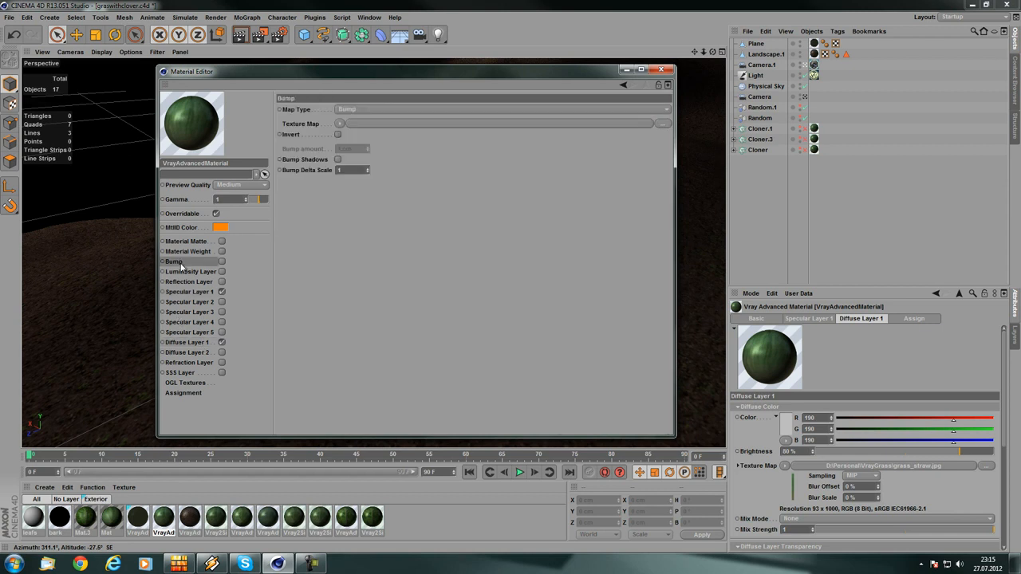
# - Close the grass material's editor and compare the grass VrayAdvancedMaterial with the Vray2SidedMaterial
pyautogui.click(660, 70)
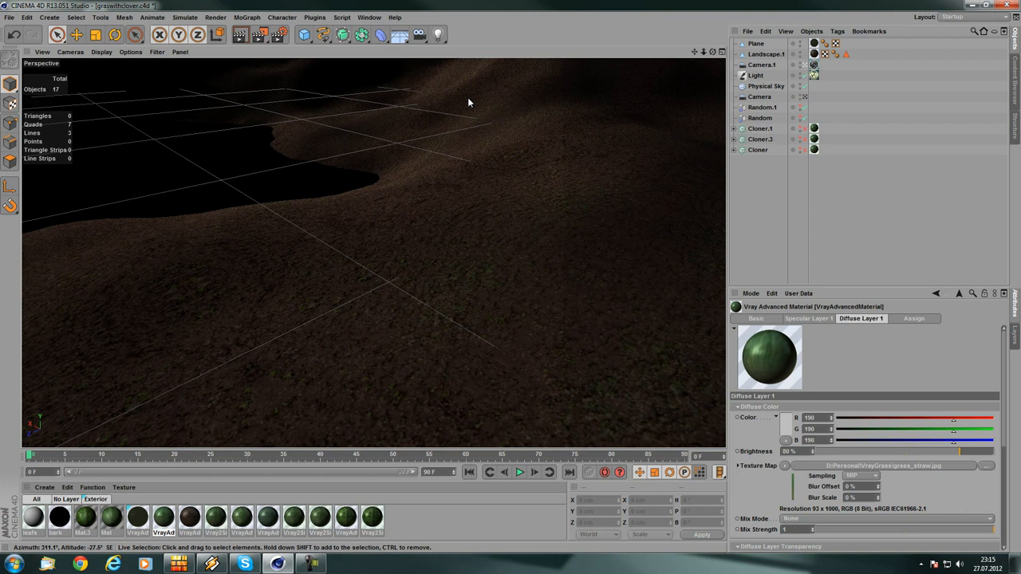
pyautogui.click(403, 518)
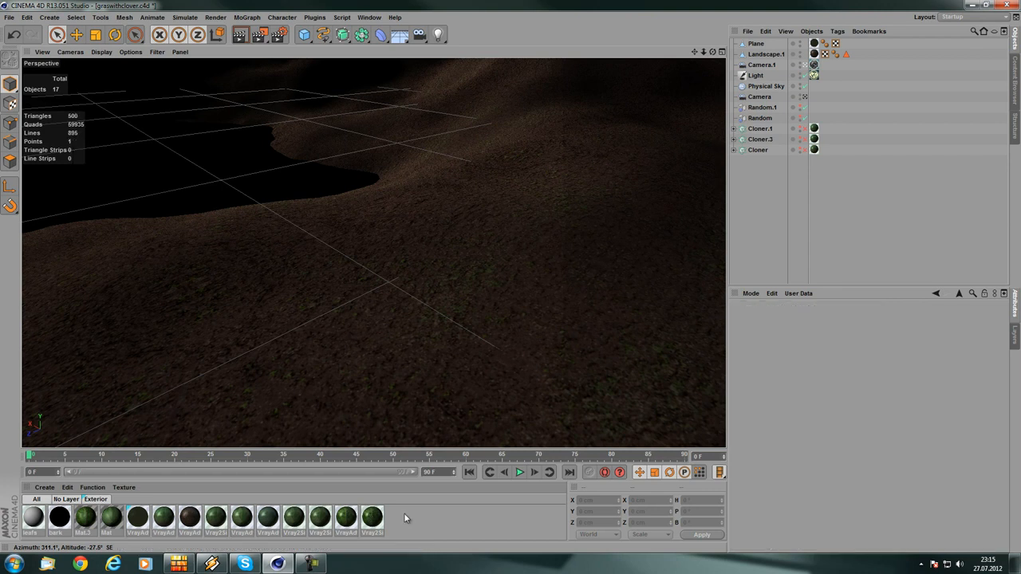
pyautogui.click(163, 518)
pyautogui.click(216, 523)
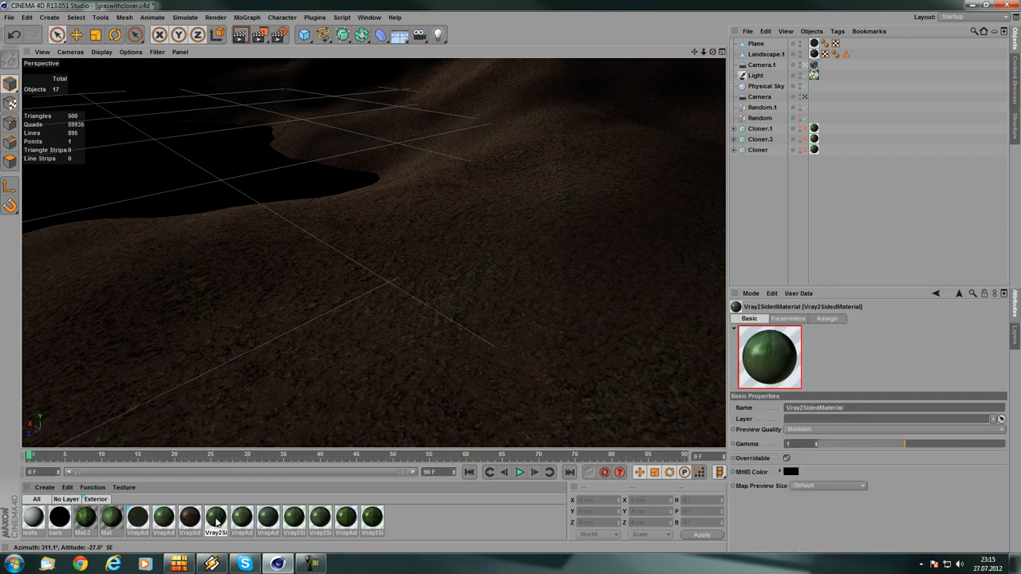
pyautogui.click(161, 519)
pyautogui.click(216, 520)
# - Look up the available VrayBridge material types and examine the Vray2SidedMaterial's front side, back side and translucency parameters
pyautogui.click(44, 487)
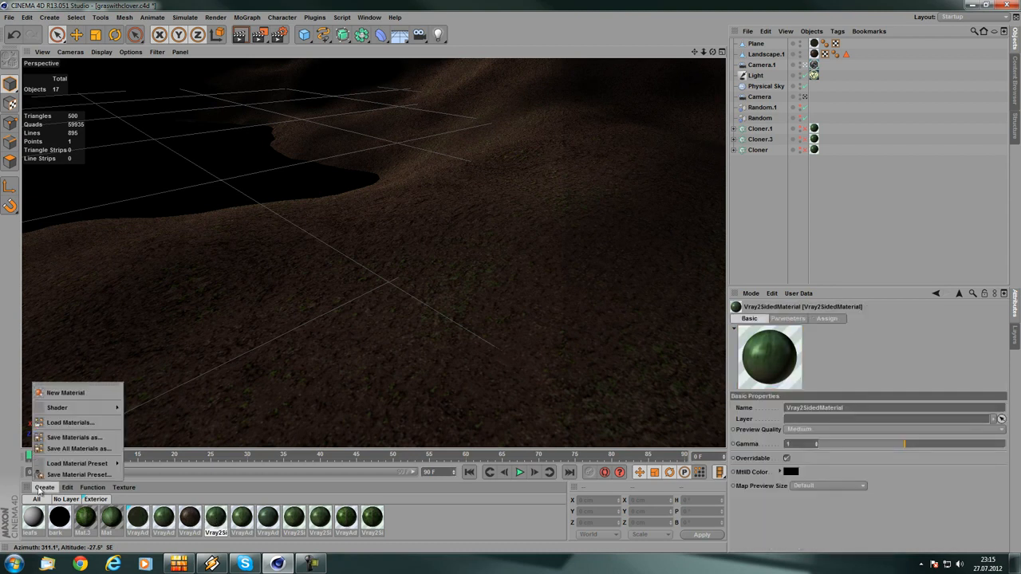
pyautogui.moveTo(118, 408)
pyautogui.moveTo(160, 400)
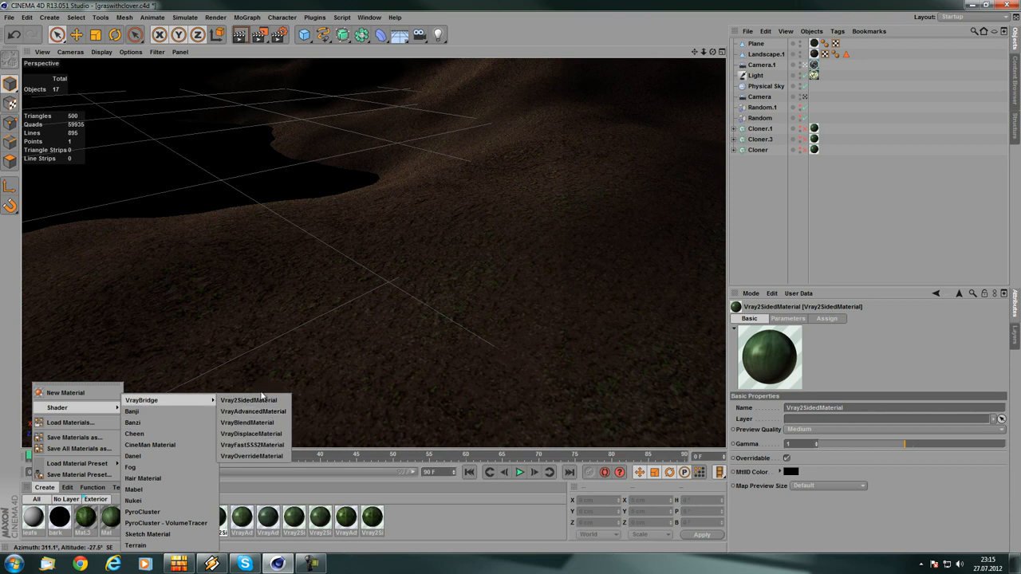
pyautogui.click(459, 520)
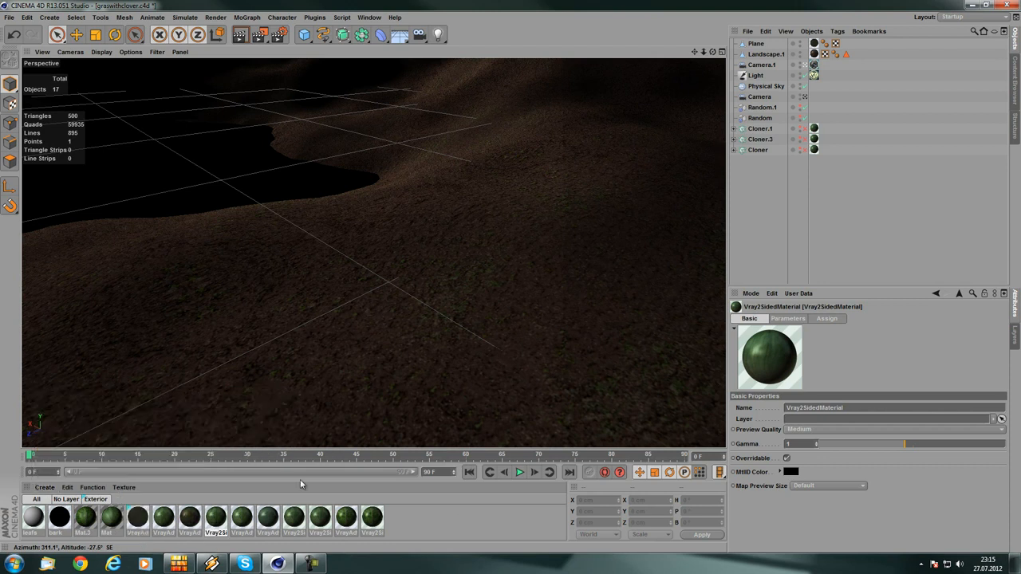
pyautogui.doubleClick(217, 518)
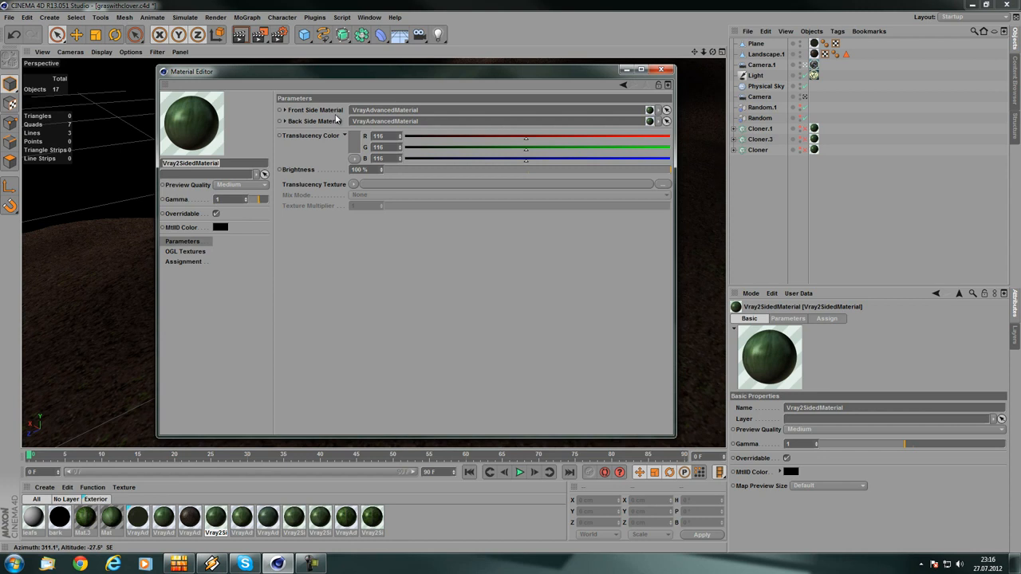
pyautogui.click(660, 70)
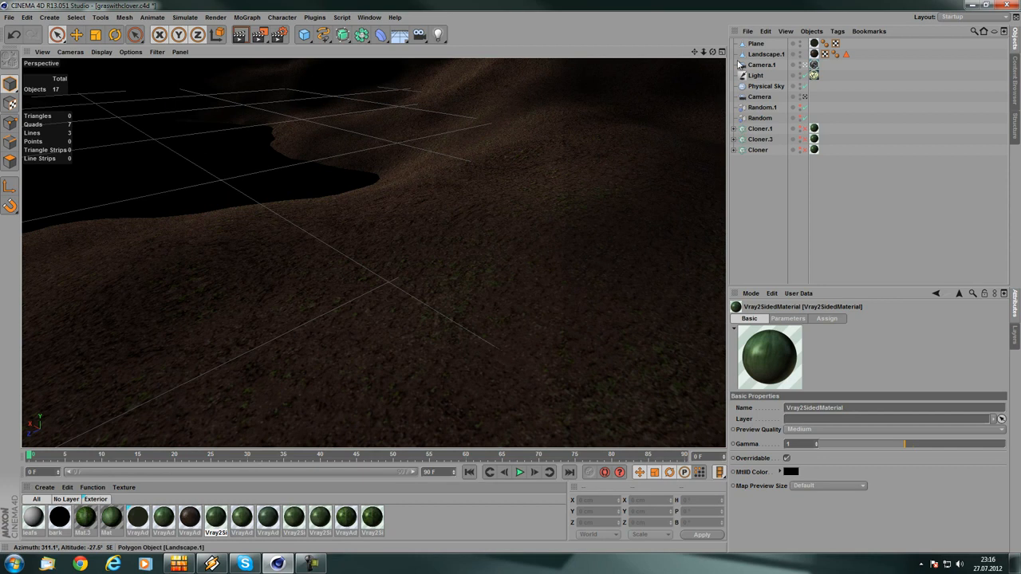
# - Inspect Cloner.1's object properties and the child objects it clones
pyautogui.click(368, 16)
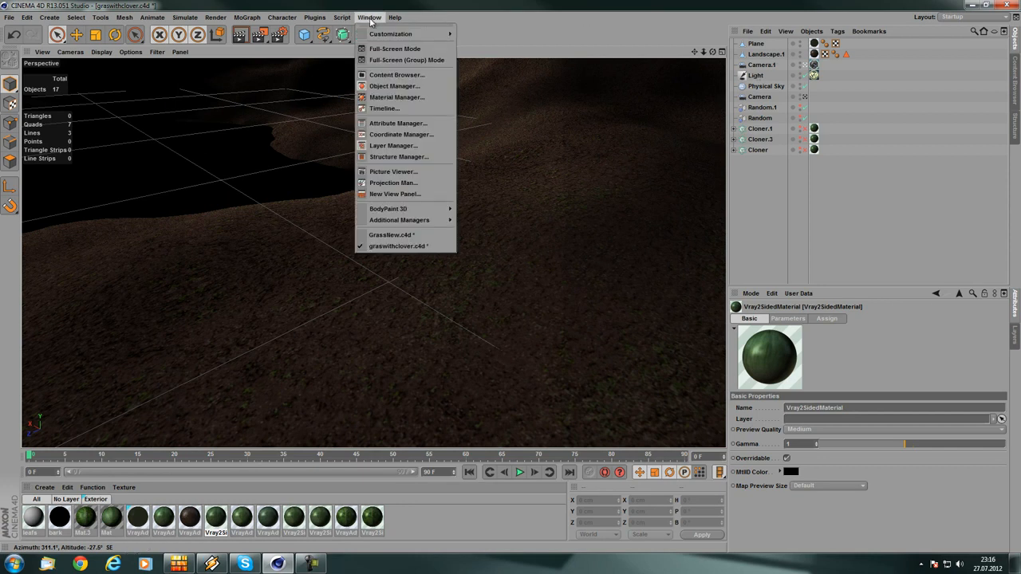
pyautogui.click(420, 19)
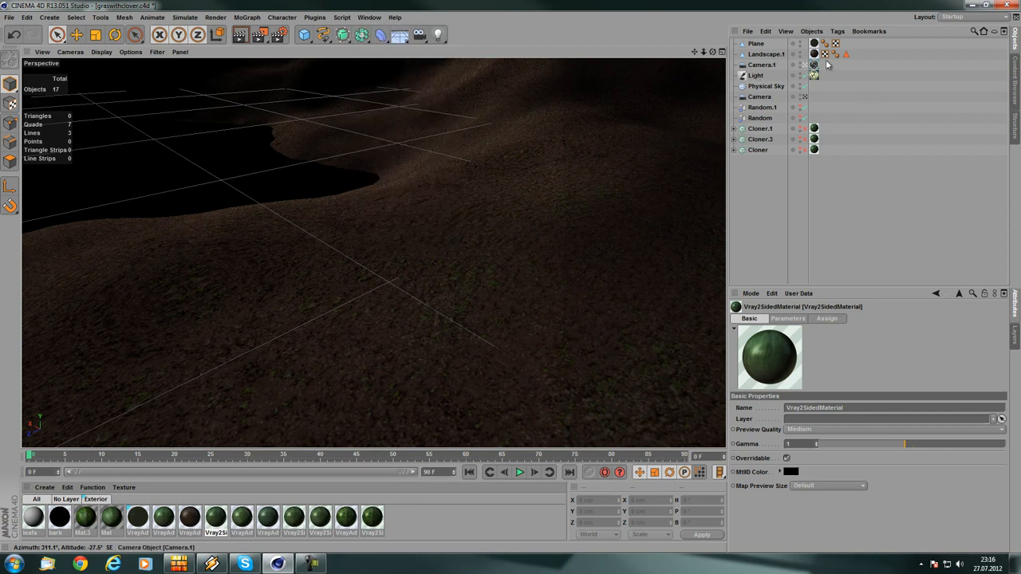
pyautogui.click(764, 54)
pyautogui.click(759, 128)
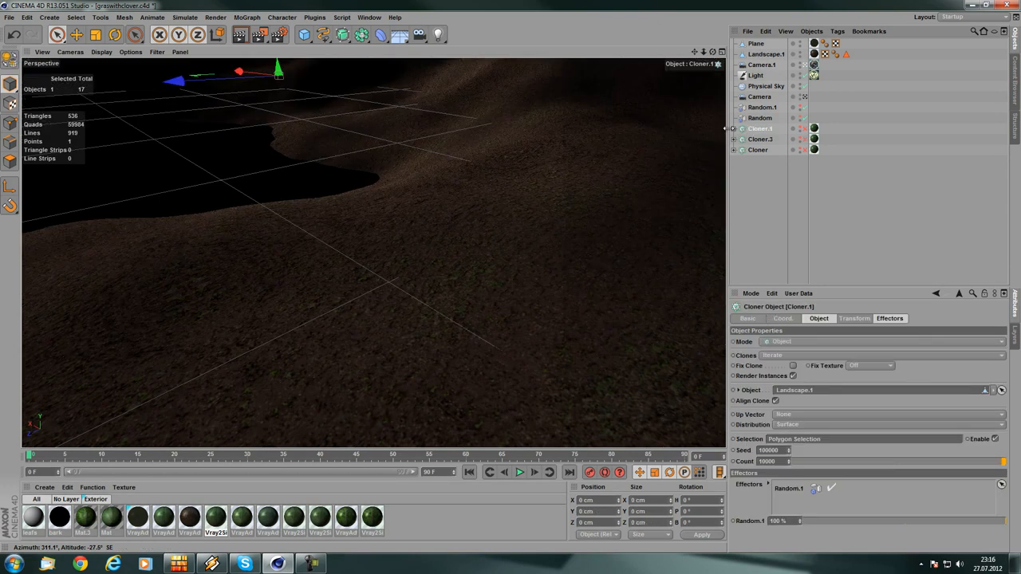
pyautogui.click(733, 128)
pyautogui.click(733, 128)
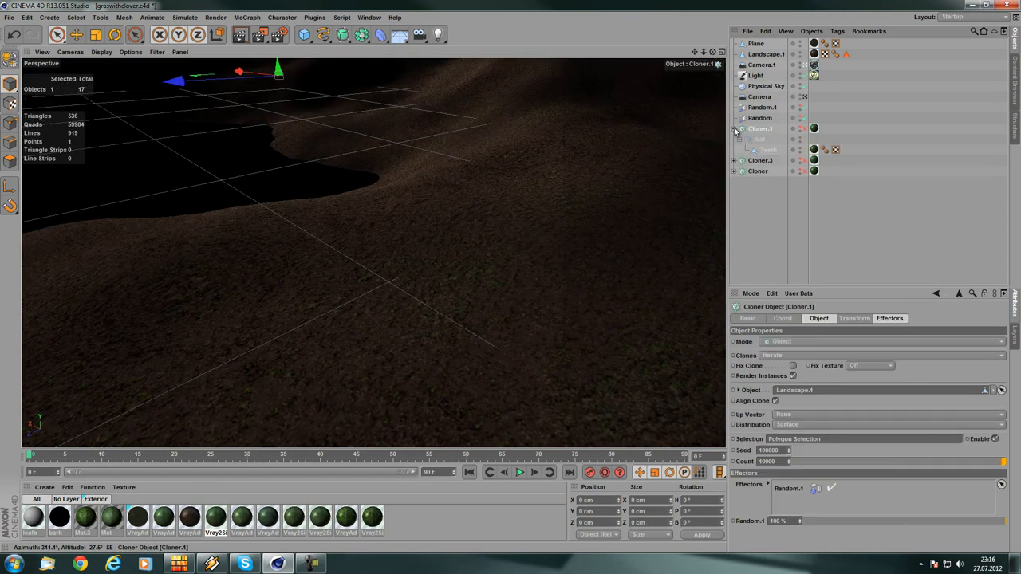
pyautogui.click(762, 204)
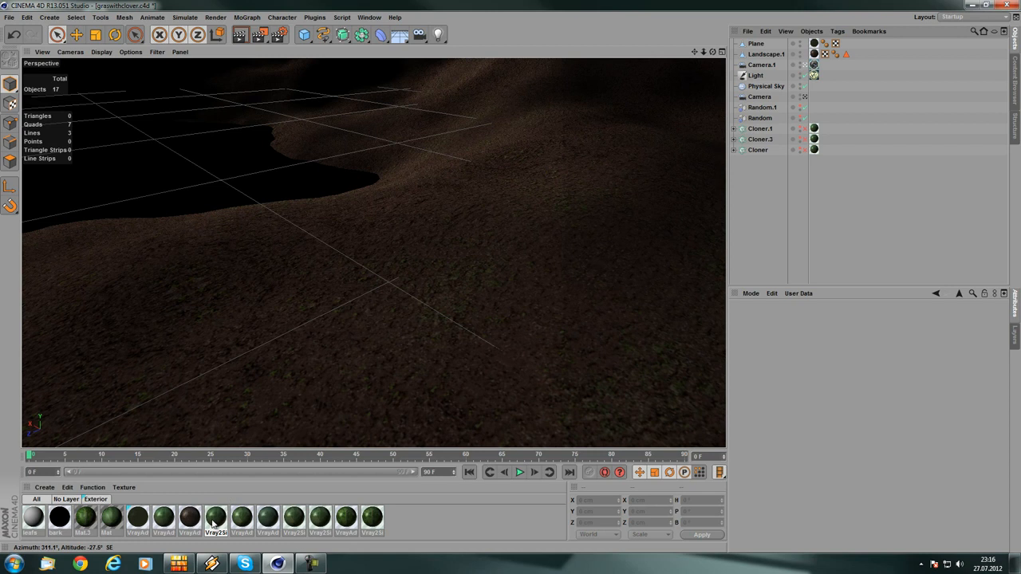
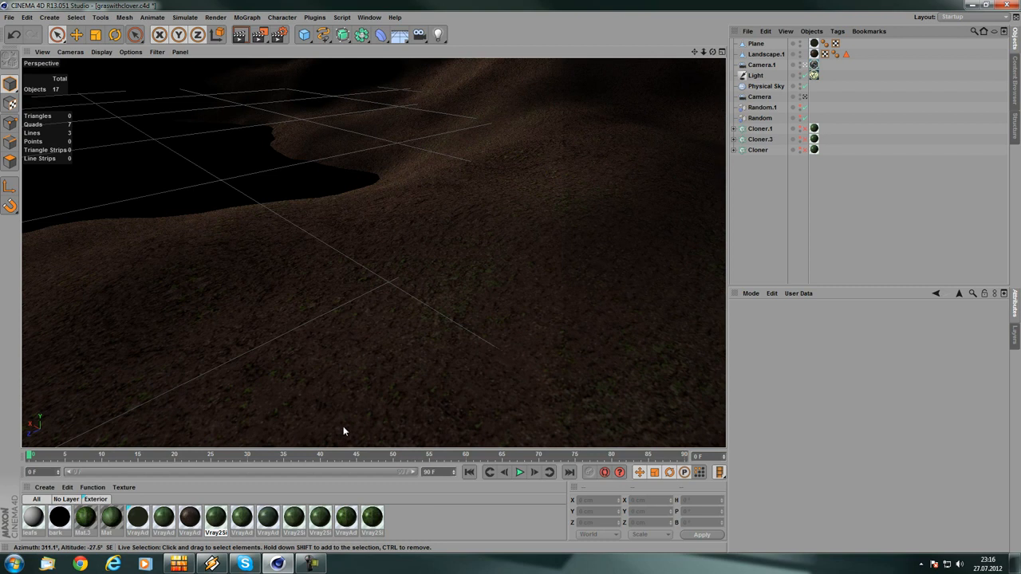
# - Recheck the Vray2SidedMaterial, and review Specular Layer 1 and Diffuse Layer 1 of the clover leaf material VrayAdvancedMaterial.3
pyautogui.doubleClick(215, 520)
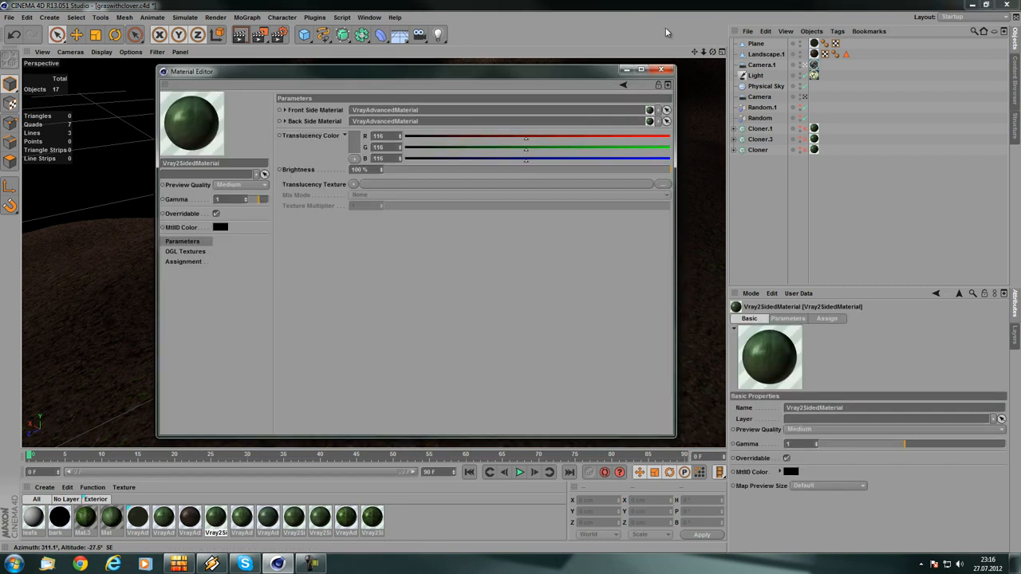
pyautogui.click(661, 69)
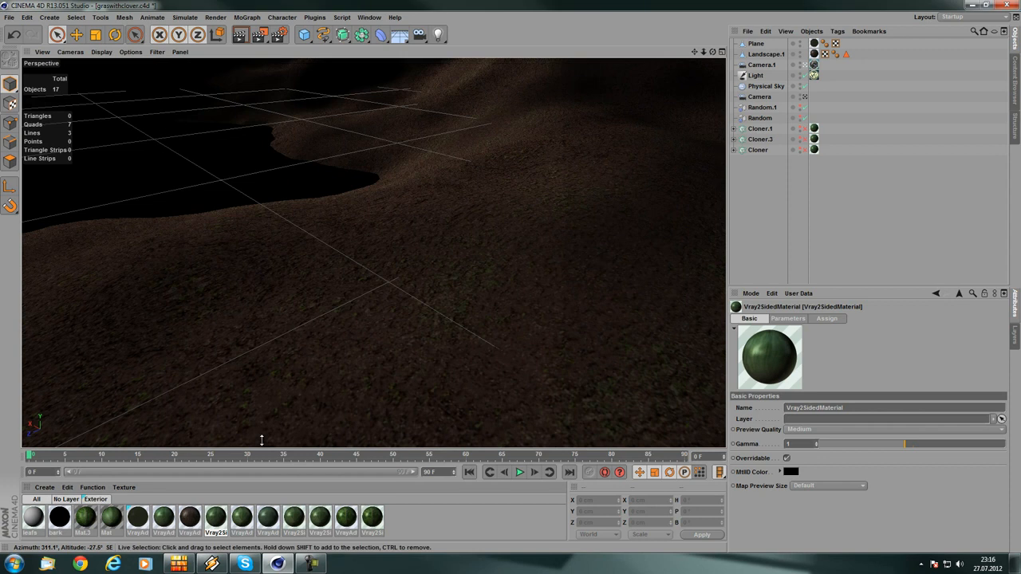
pyautogui.click(242, 520)
pyautogui.doubleClick(242, 520)
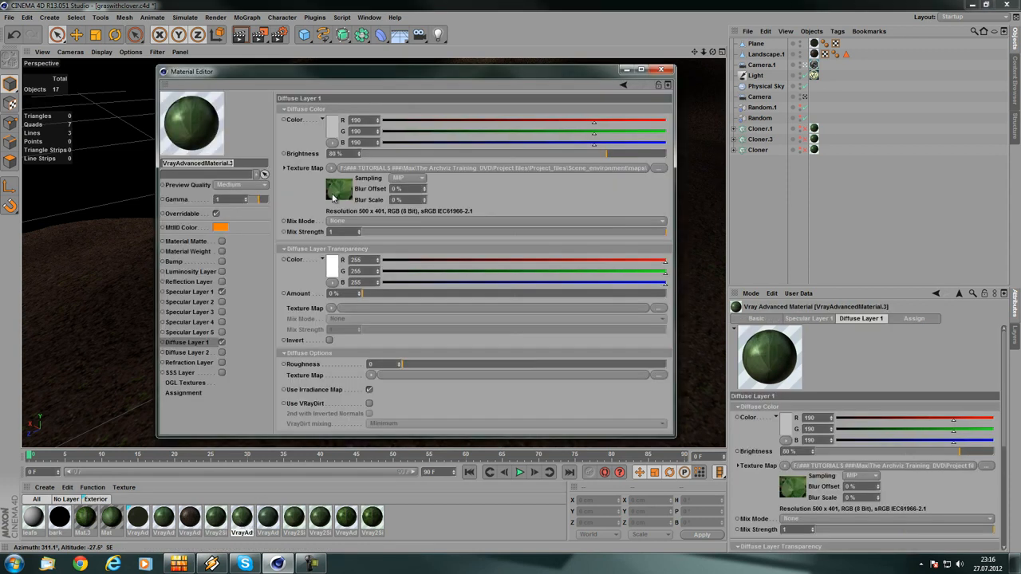
pyautogui.click(212, 293)
pyautogui.scroll(-1, 303, 253)
pyautogui.moveTo(303, 254); pyautogui.dragTo(304, 249)
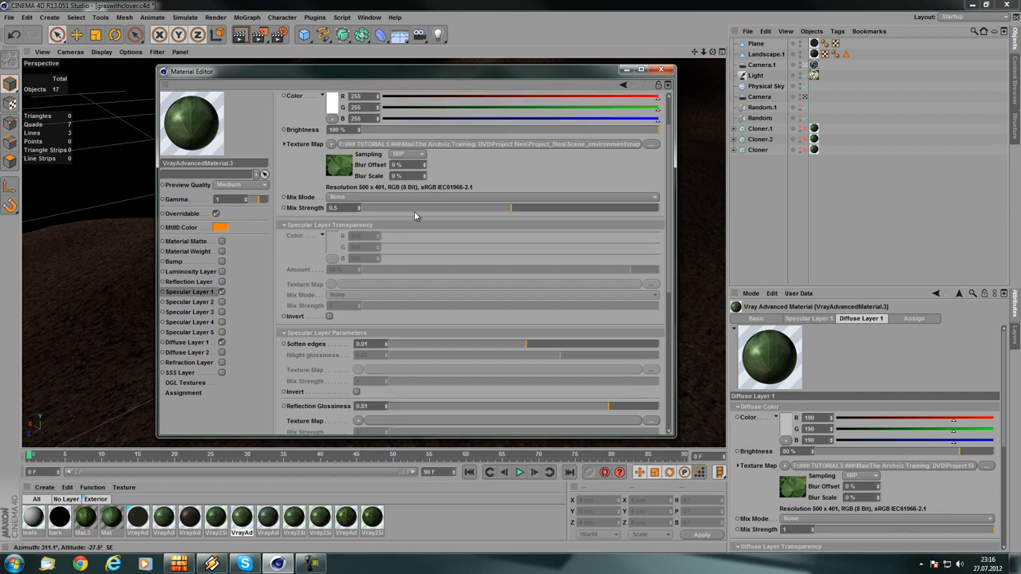
pyautogui.moveTo(668, 218); pyautogui.dragTo(669, 354)
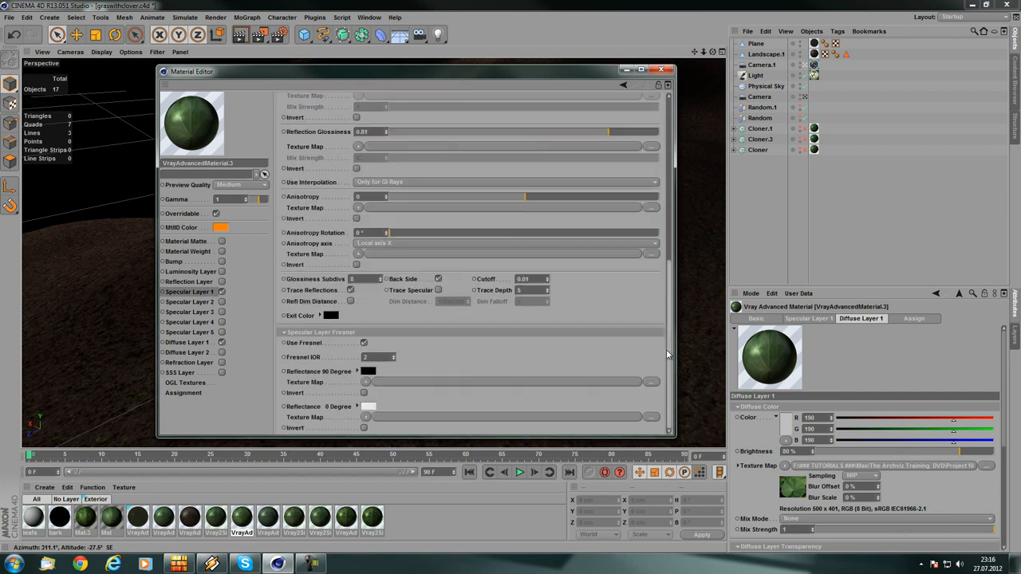
pyautogui.scroll(2, 590, 335)
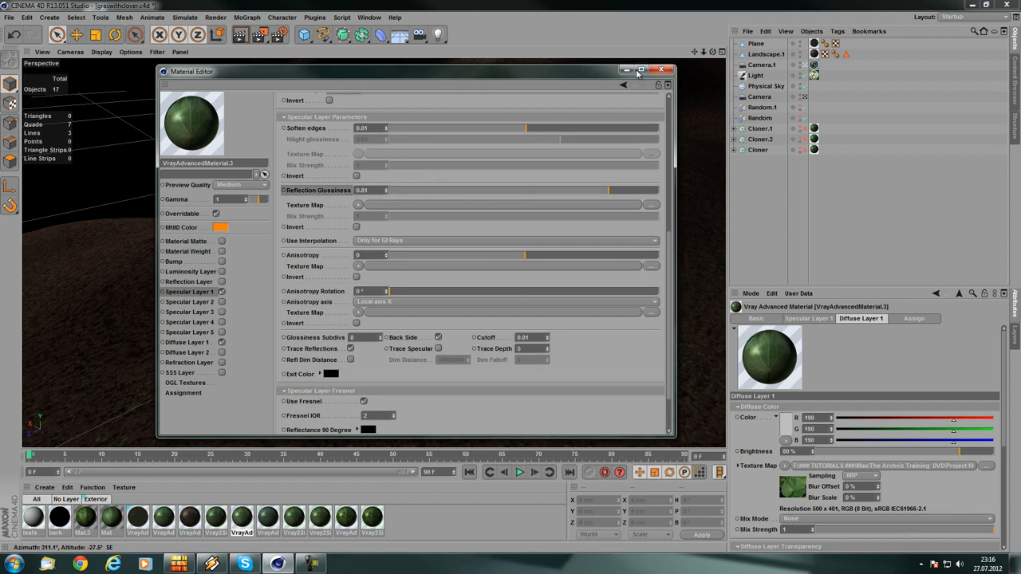
pyautogui.click(186, 342)
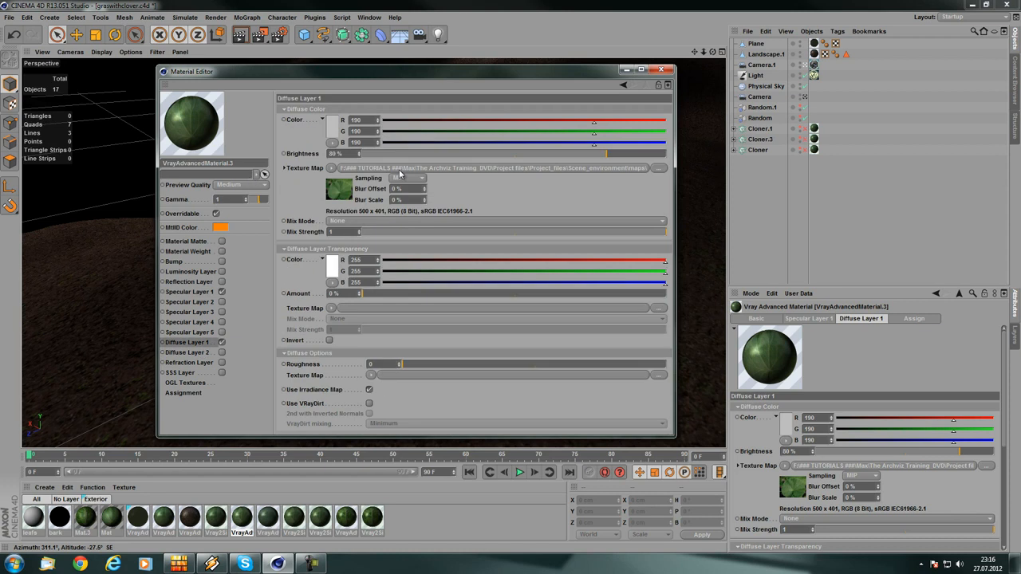
pyautogui.click(192, 291)
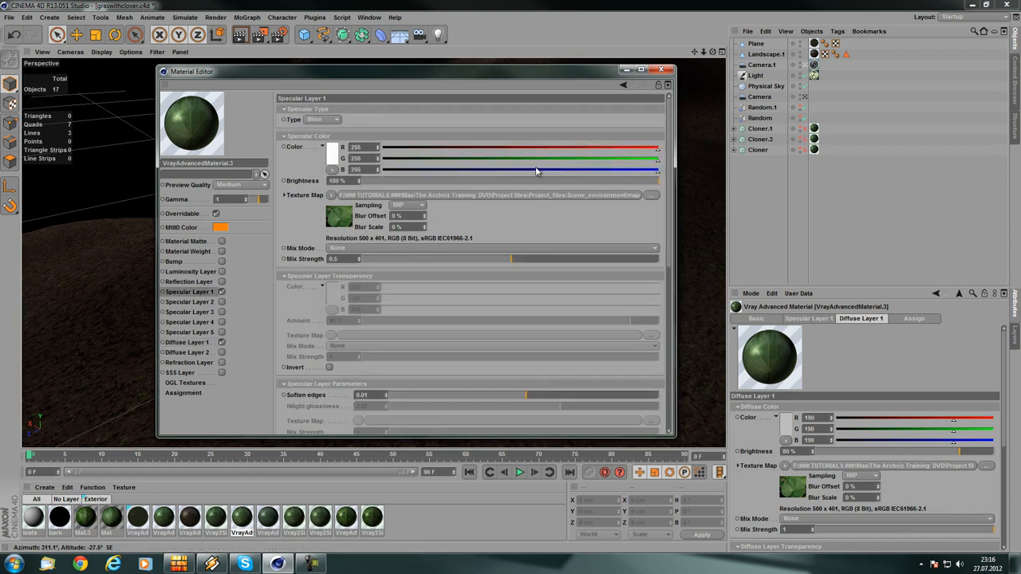
pyautogui.click(660, 70)
# - Browse the remaining green materials and examine Specular Layer 1 of the plain green advanced material without a diffuse texture
pyautogui.click(372, 518)
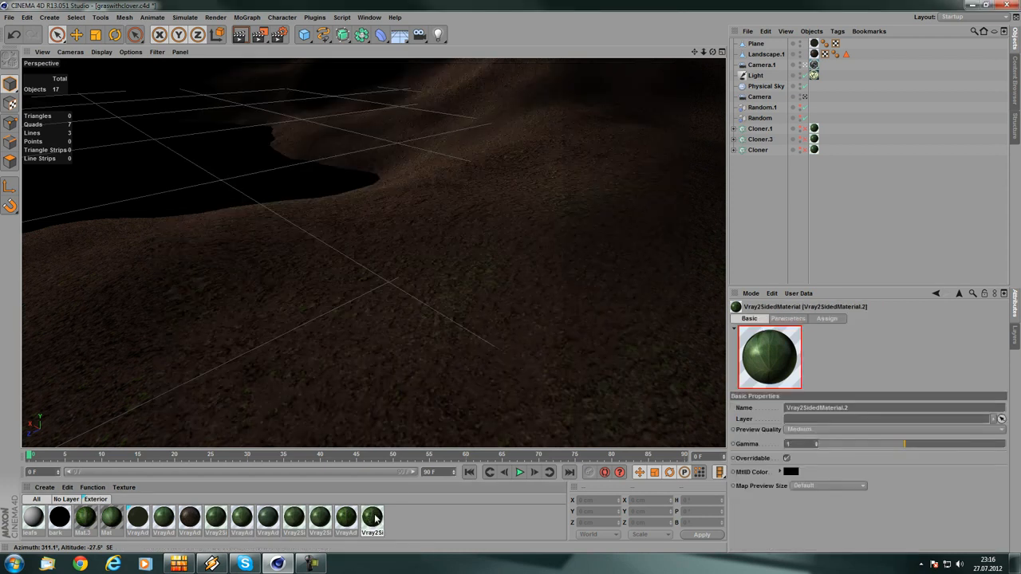
pyautogui.click(352, 518)
pyautogui.click(322, 519)
pyautogui.click(271, 523)
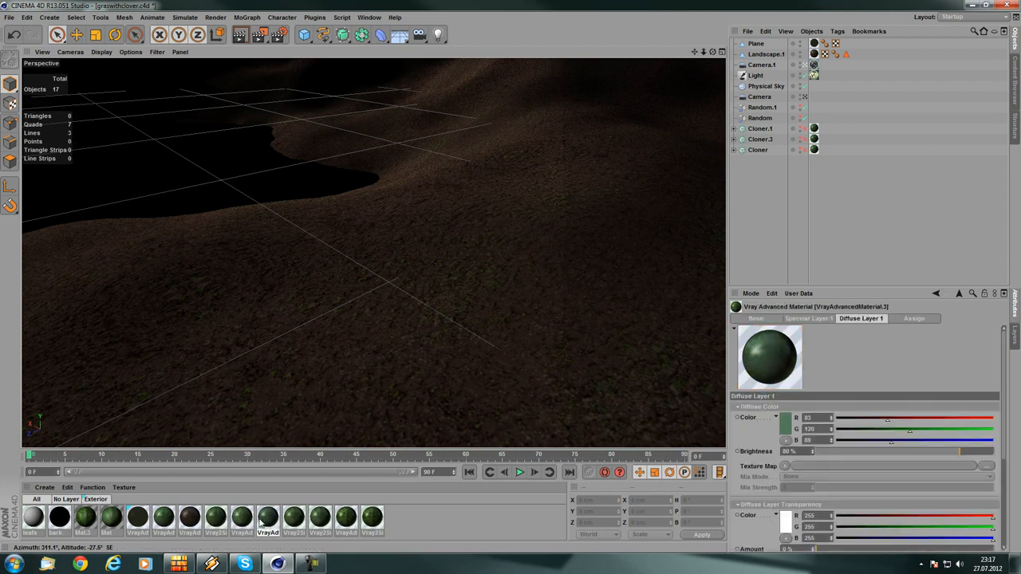
pyautogui.doubleClick(268, 518)
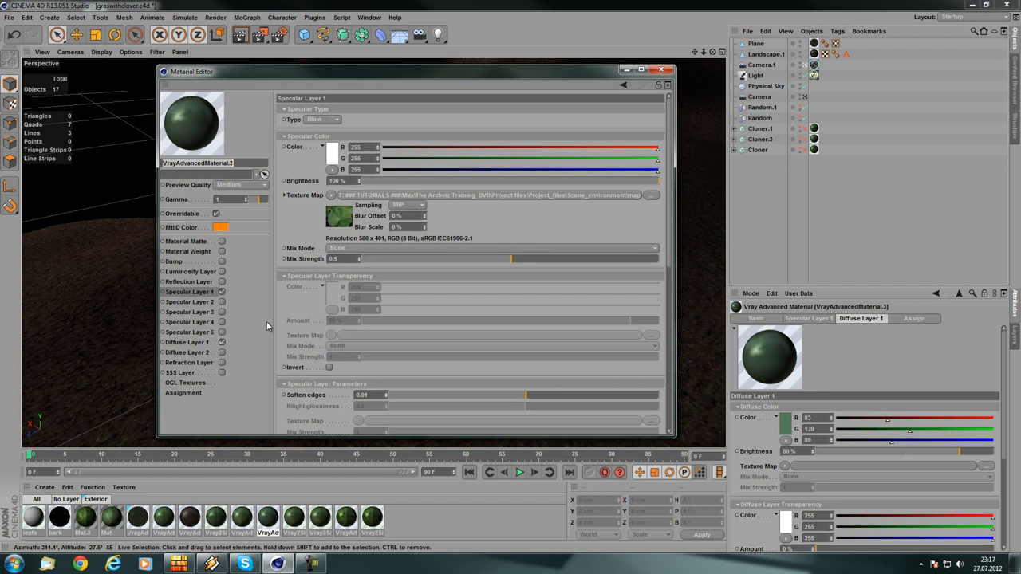
pyautogui.click(660, 69)
# - Examine Vray2SidedMaterial.1's front and back side materials and the child objects of Cloner.3
pyautogui.click(294, 519)
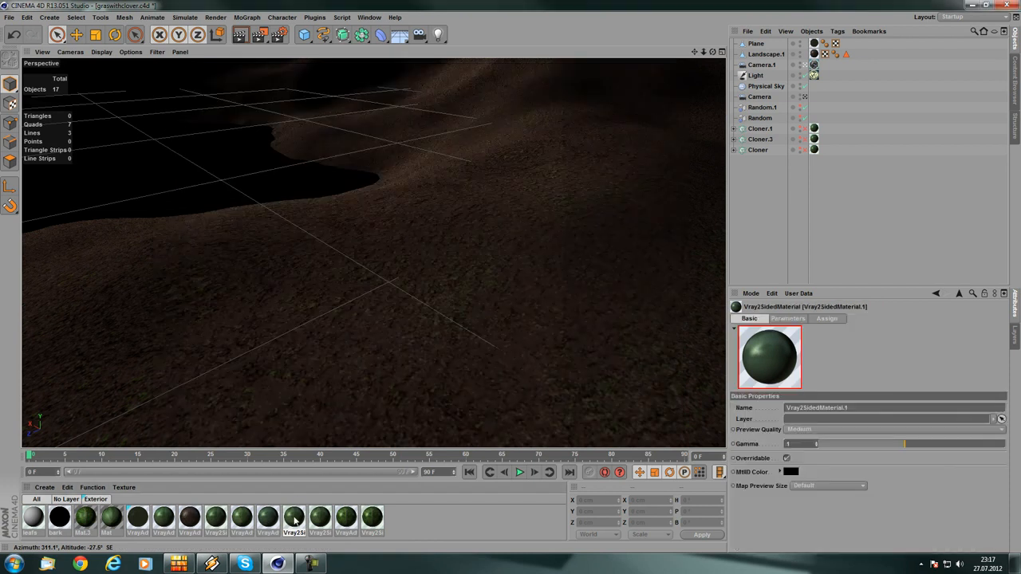
pyautogui.doubleClick(294, 519)
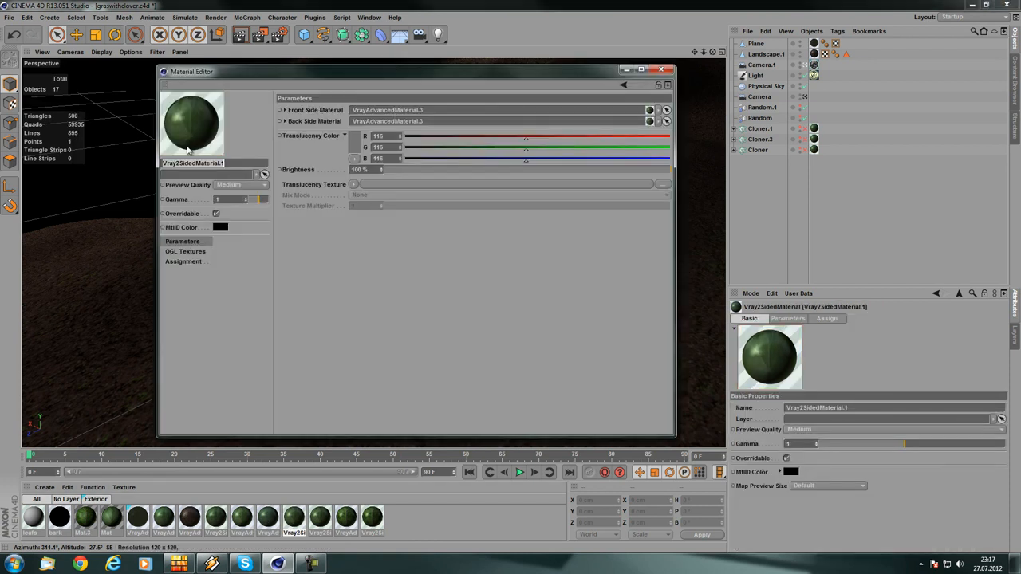
pyautogui.click(660, 70)
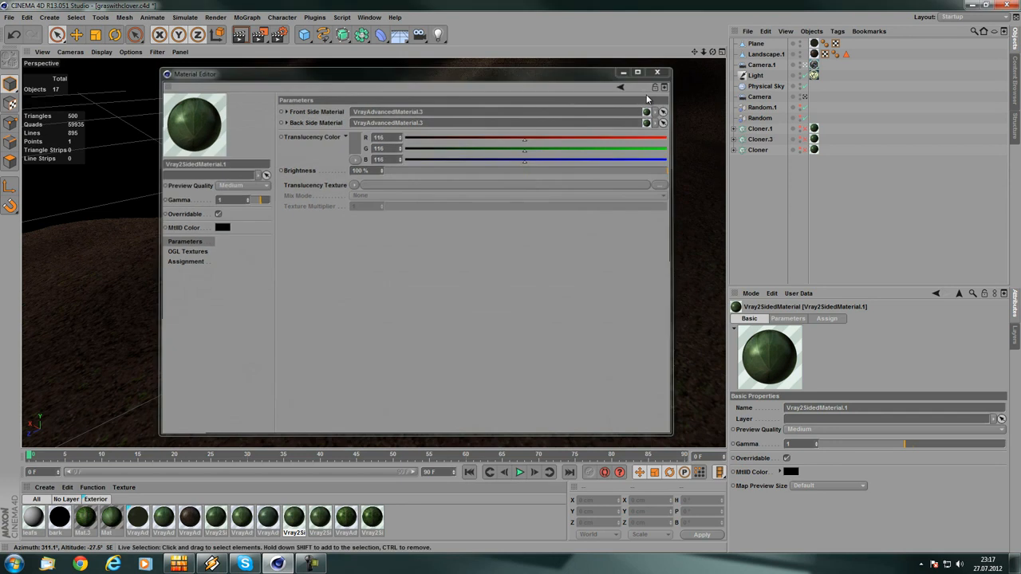
pyautogui.click(734, 140)
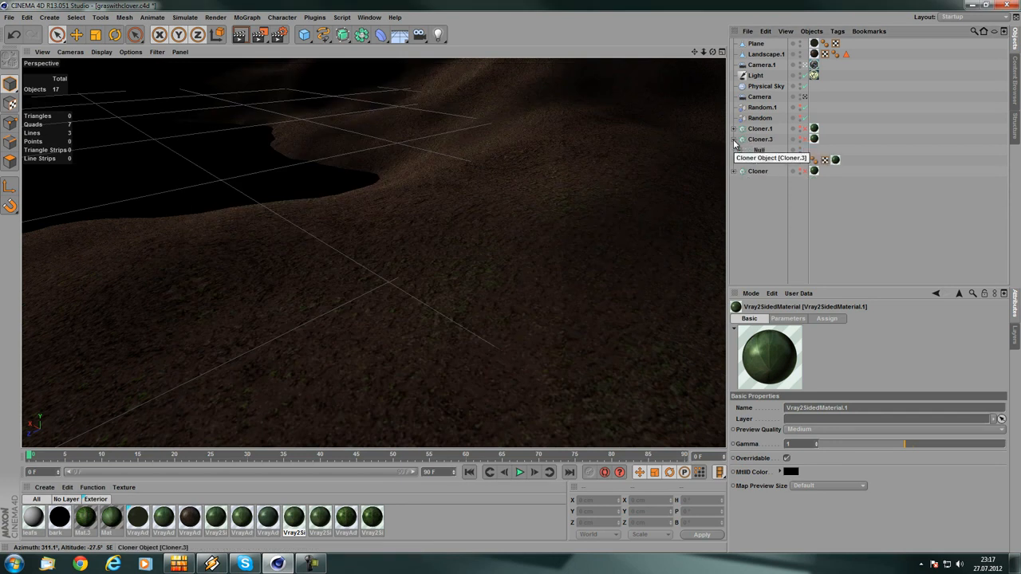
pyautogui.click(733, 141)
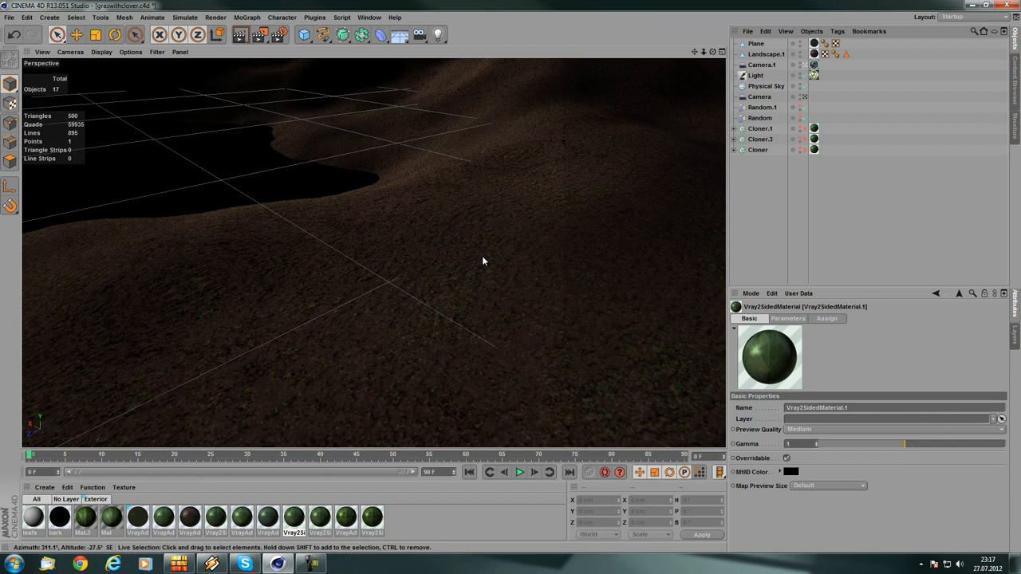
# - Switch to the open GrassNew.c4d project
pyautogui.click(368, 17)
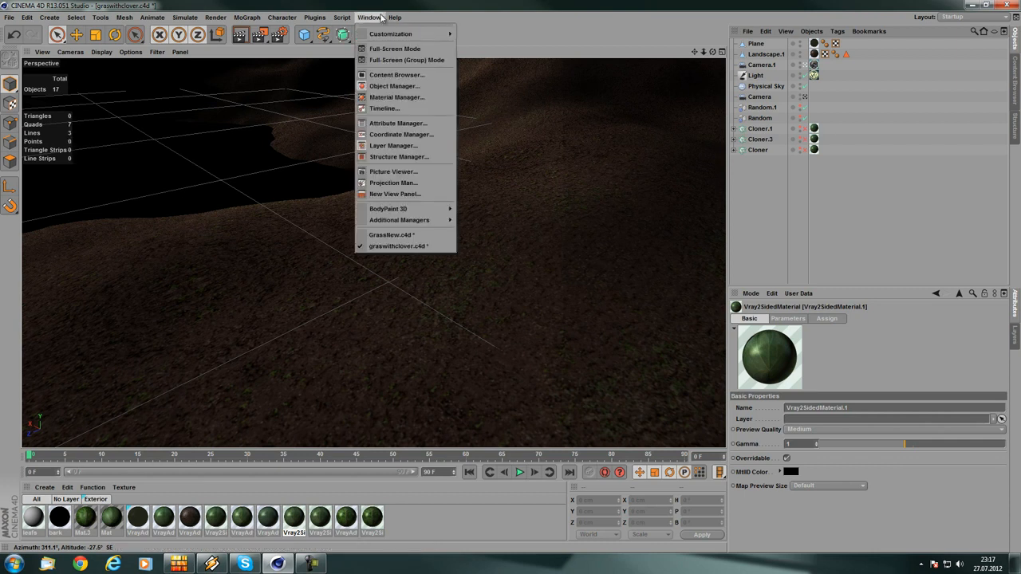
pyautogui.click(399, 10)
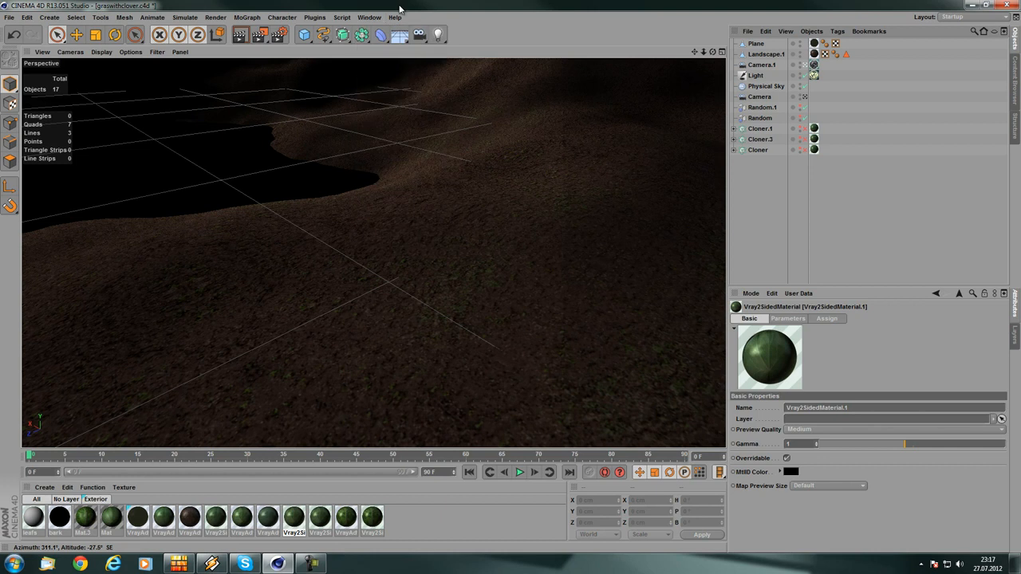
pyautogui.click(8, 18)
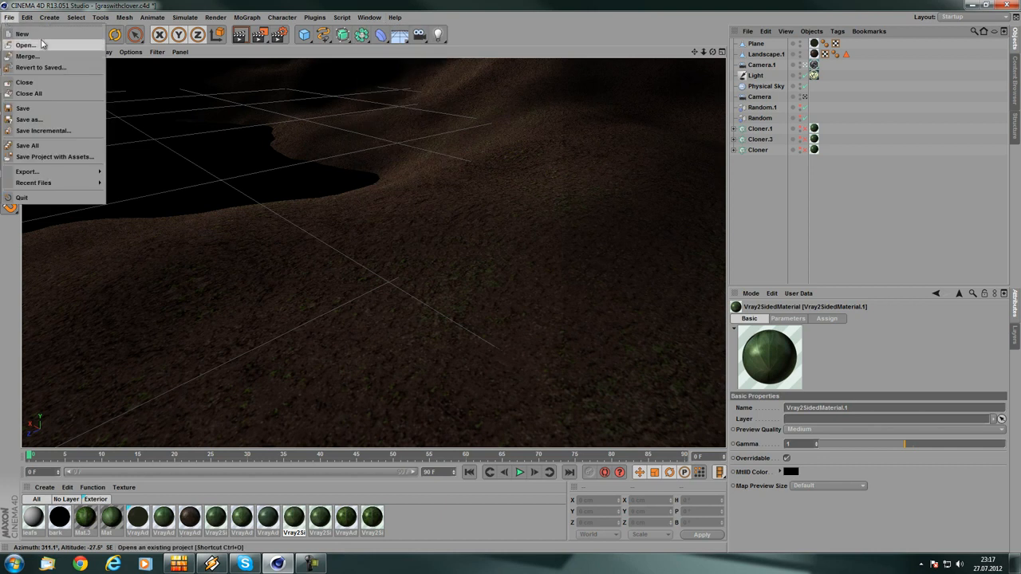
pyautogui.moveTo(368, 17)
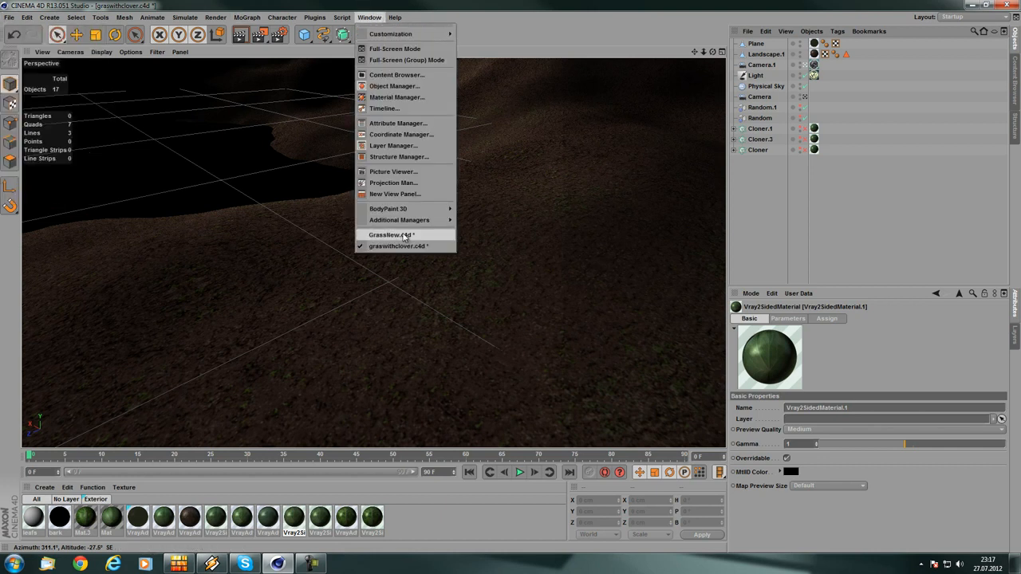
pyautogui.click(402, 234)
pyautogui.click(418, 234)
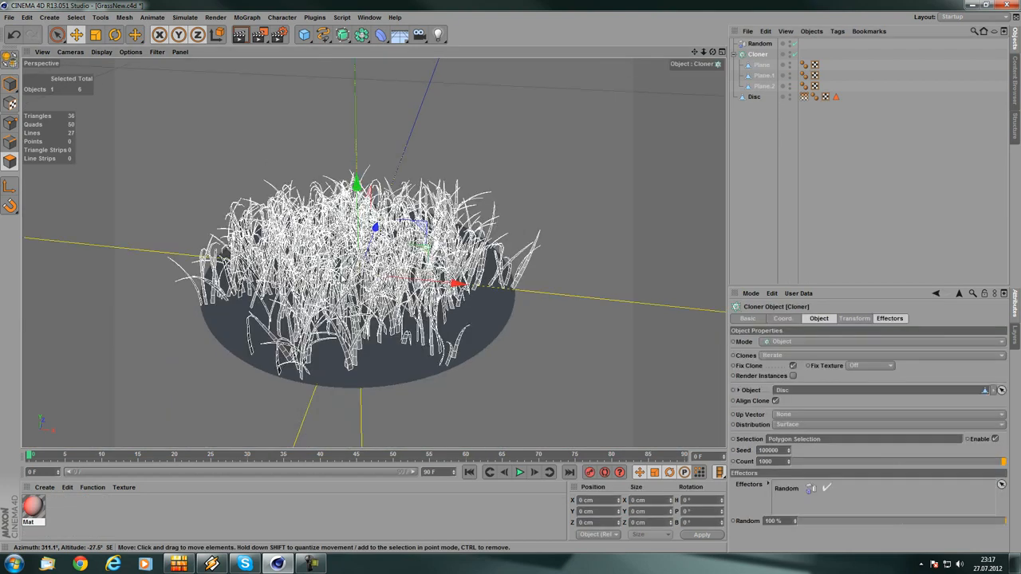
# - Add a plane primitive to the grass scene
pyautogui.keyDown('alt'); pyautogui.moveTo(159, 291); pyautogui.dragTo(250, 249); pyautogui.keyUp('alt')
pyautogui.keyDown('alt'); pyautogui.moveTo(250, 249); pyautogui.dragTo(374, 250, button='middle'); pyautogui.keyUp('alt')
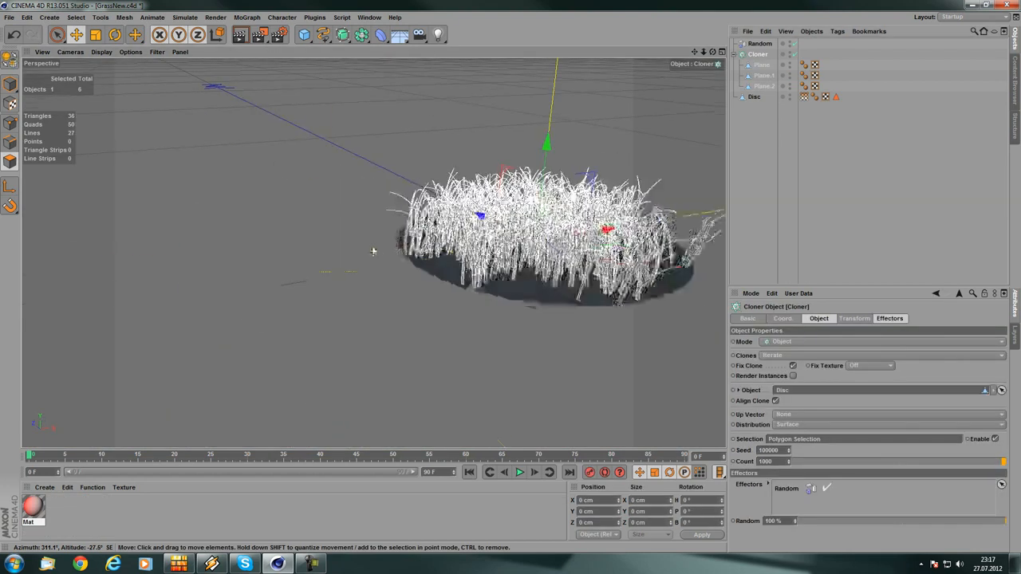
pyautogui.keyDown('alt'); pyautogui.moveTo(374, 251); pyautogui.dragTo(265, 221); pyautogui.keyUp('alt')
pyautogui.keyDown('alt'); pyautogui.moveTo(265, 221); pyautogui.dragTo(343, 231, button='middle'); pyautogui.keyUp('alt')
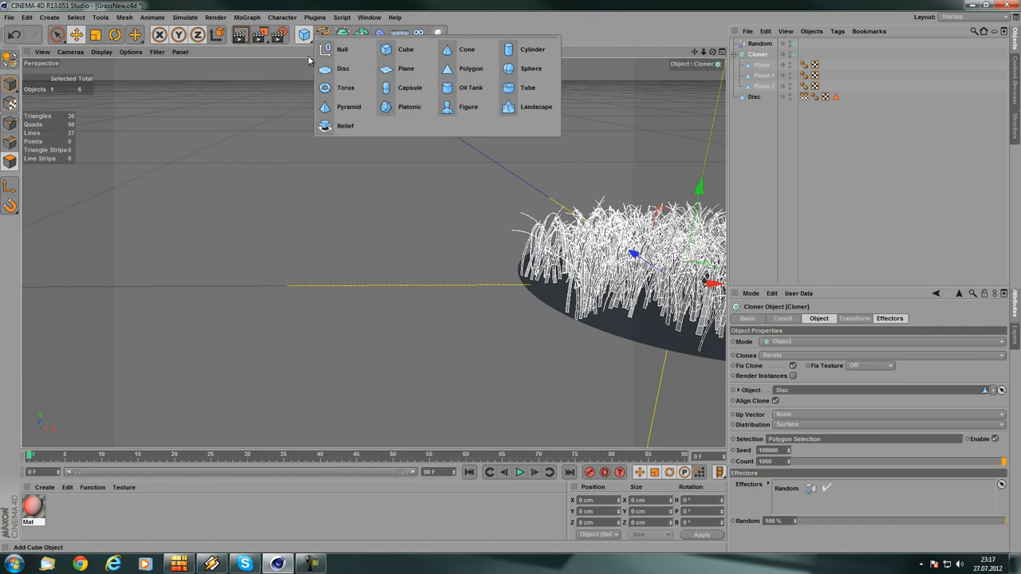
pyautogui.click(406, 70)
pyautogui.scroll(-5, 377, 178)
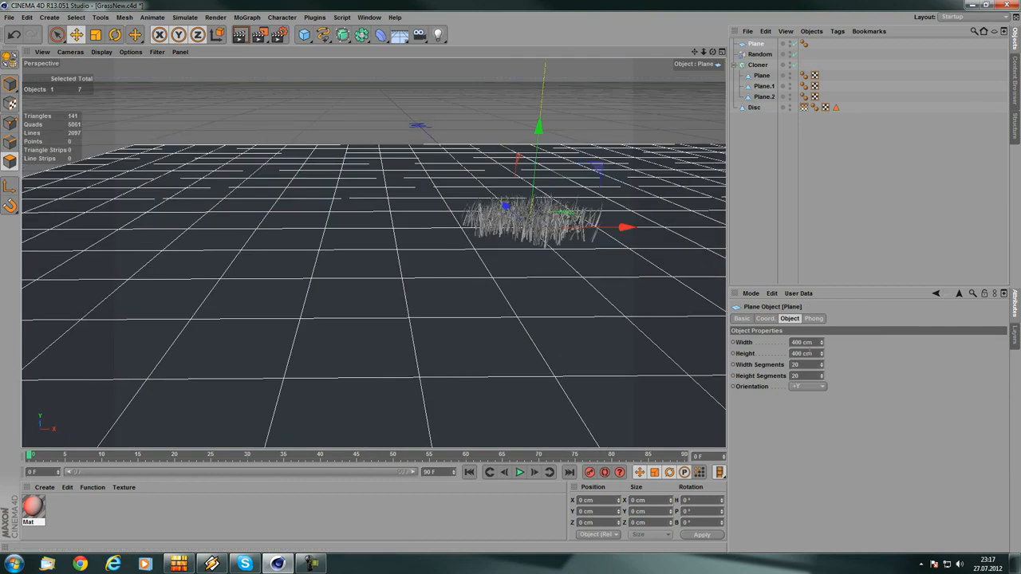
# - Set the new plane's height to 8 cm and its width to 1 cm
pyautogui.click(803, 354)
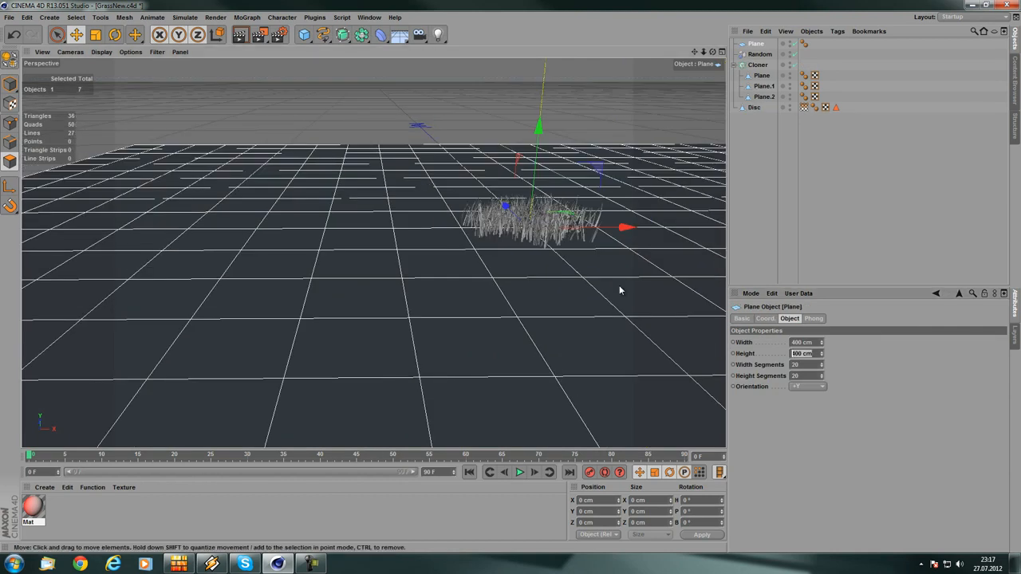
pyautogui.write('8')
pyautogui.press('Return')
pyautogui.scroll(3, 506, 258)
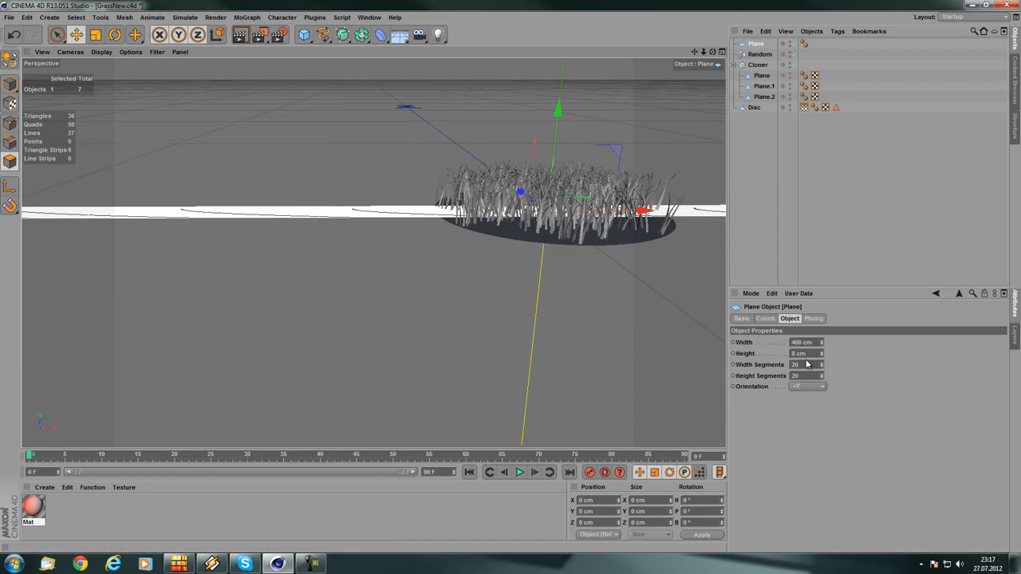
pyautogui.moveTo(815, 343); pyautogui.dragTo(784, 341)
pyautogui.write('1')
pyautogui.press('Return')
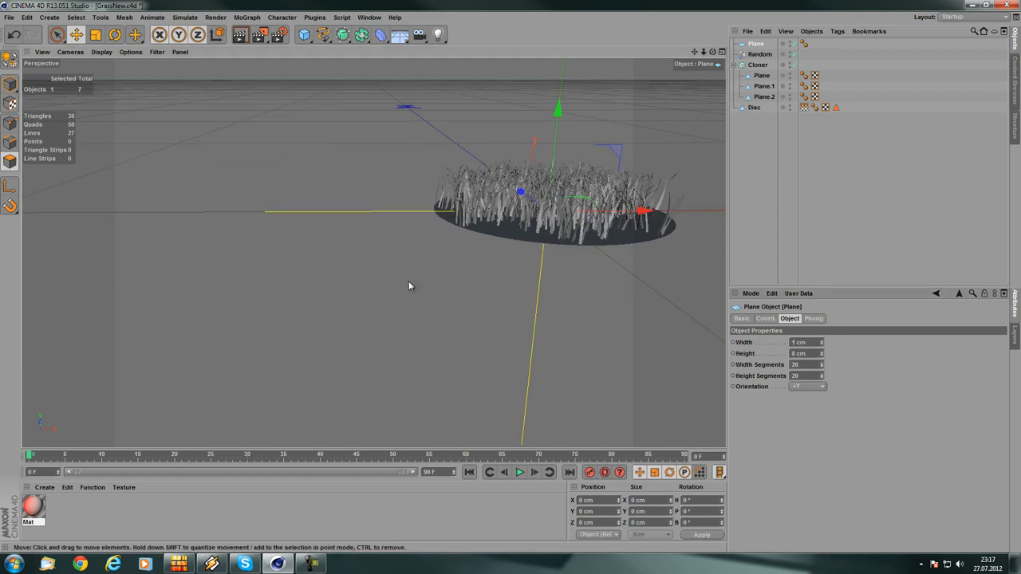
# - Move the narrow plane along its X axis, out of the grass patch into empty space
pyautogui.scroll(3, 324, 112)
pyautogui.moveTo(702, 246); pyautogui.dragTo(278, 317)
pyautogui.scroll(4, 235, 215)
pyautogui.scroll(-2, 263, 268)
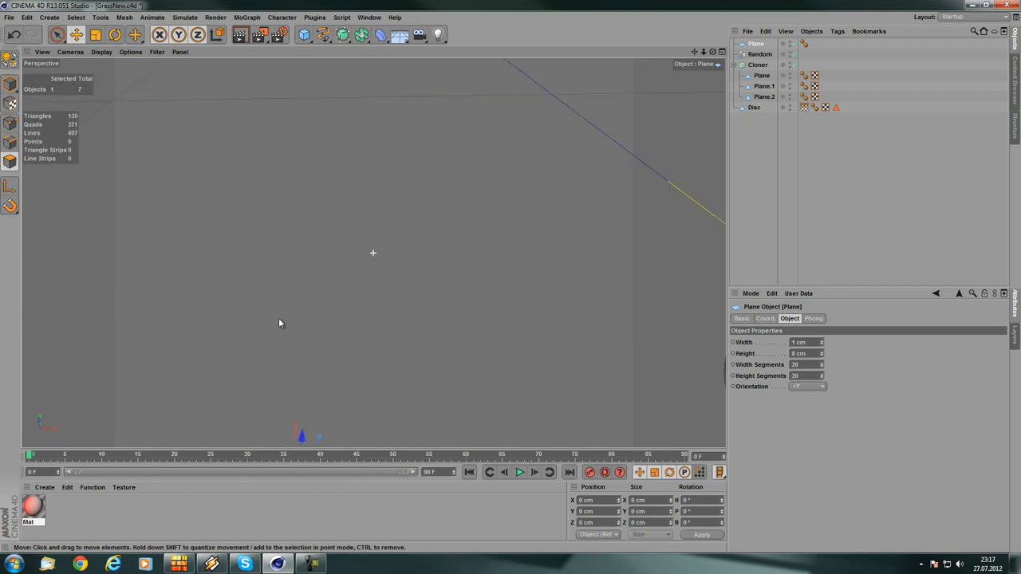
pyautogui.keyDown('alt'); pyautogui.moveTo(279, 318); pyautogui.dragTo(274, 242, button='middle'); pyautogui.keyUp('alt')
pyautogui.scroll(3, 310, 276)
pyautogui.keyDown('alt'); pyautogui.moveTo(317, 282); pyautogui.dragTo(308, 241); pyautogui.keyUp('alt')
pyautogui.keyDown('alt'); pyautogui.moveTo(308, 244); pyautogui.dragTo(397, 368, button='middle'); pyautogui.keyUp('alt')
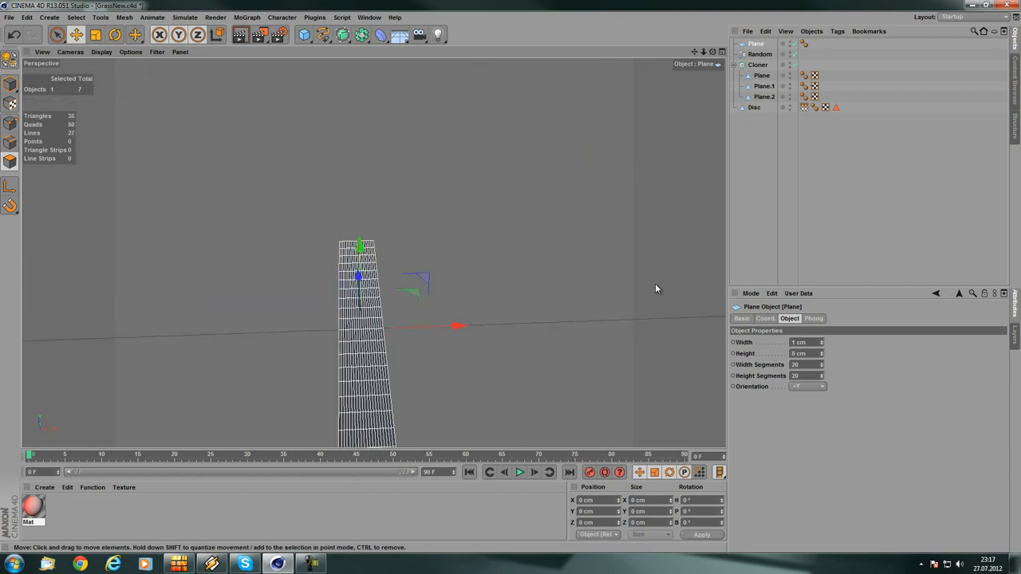
# - Set the plane's width to 0.5 cm and reduce it to 1 width segment and 8 height segments
pyautogui.click(805, 342)
pyautogui.write('0.5')
pyautogui.press('Return')
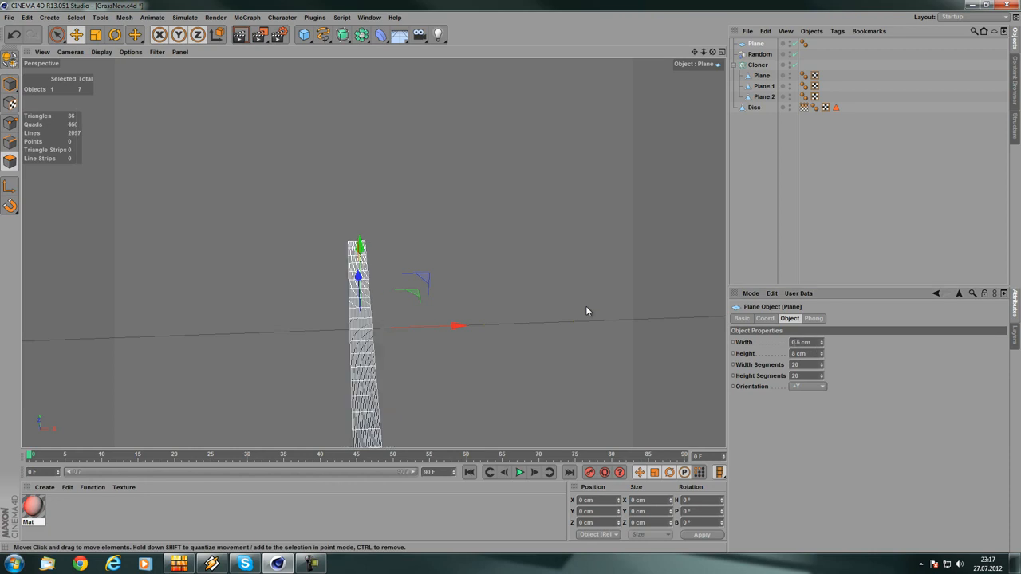
pyautogui.keyDown('alt'); pyautogui.moveTo(437, 317); pyautogui.dragTo(353, 301, button='right'); pyautogui.keyUp('alt')
pyautogui.keyDown('alt'); pyautogui.moveTo(443, 314); pyautogui.dragTo(413, 228, button='middle'); pyautogui.keyUp('alt')
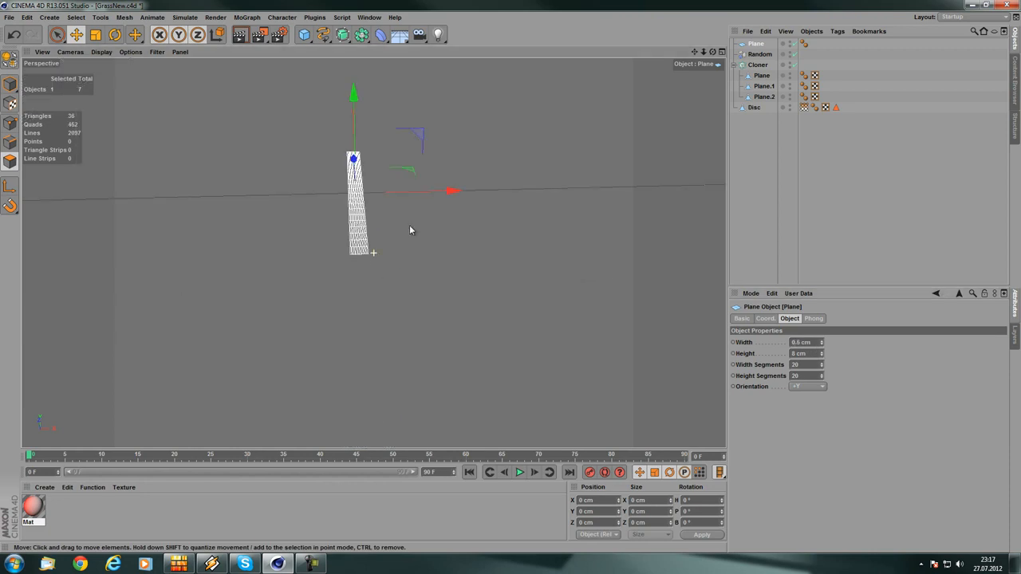
pyautogui.moveTo(821, 367); pyautogui.dragTo(822, 370)
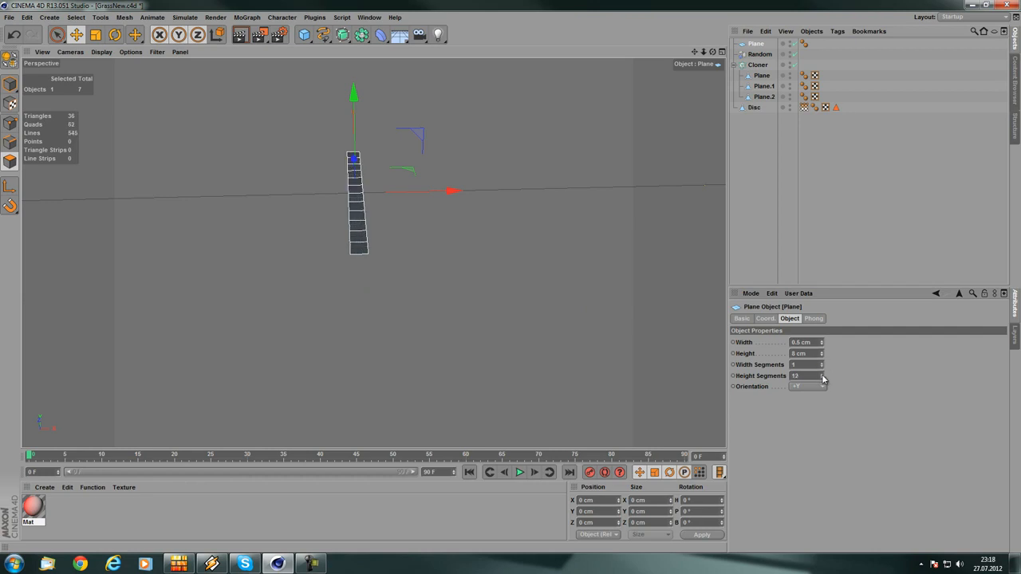
pyautogui.moveTo(825, 379); pyautogui.dragTo(825, 381)
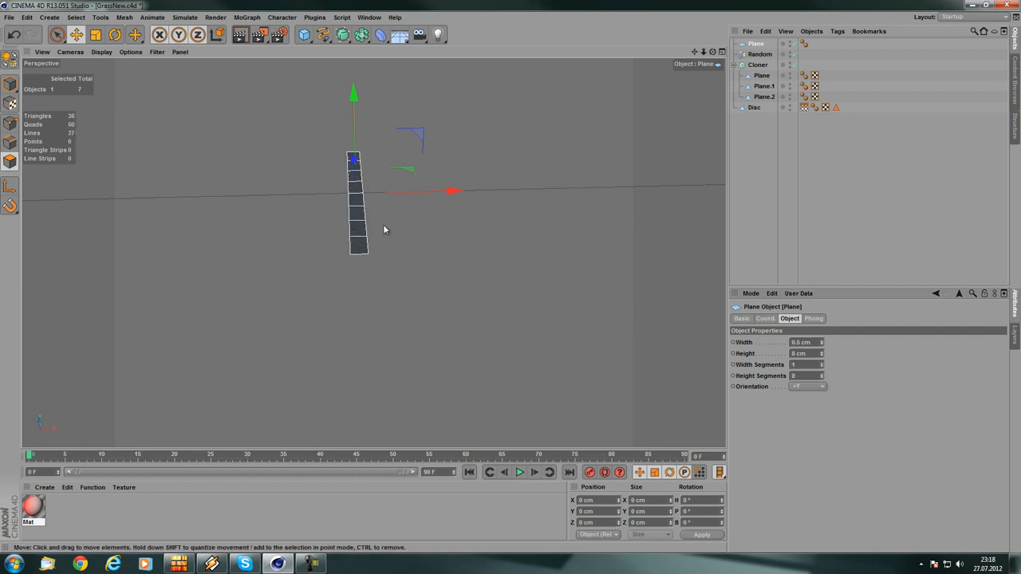
# - Rotate the plane upright and raise it so that its lower end stands at ground level
pyautogui.keyDown('alt'); pyautogui.moveTo(383, 226); pyautogui.dragTo(214, 242); pyautogui.keyUp('alt')
pyautogui.click(114, 34)
pyautogui.moveTo(385, 285); pyautogui.dragTo(391, 346)
pyautogui.click(77, 34)
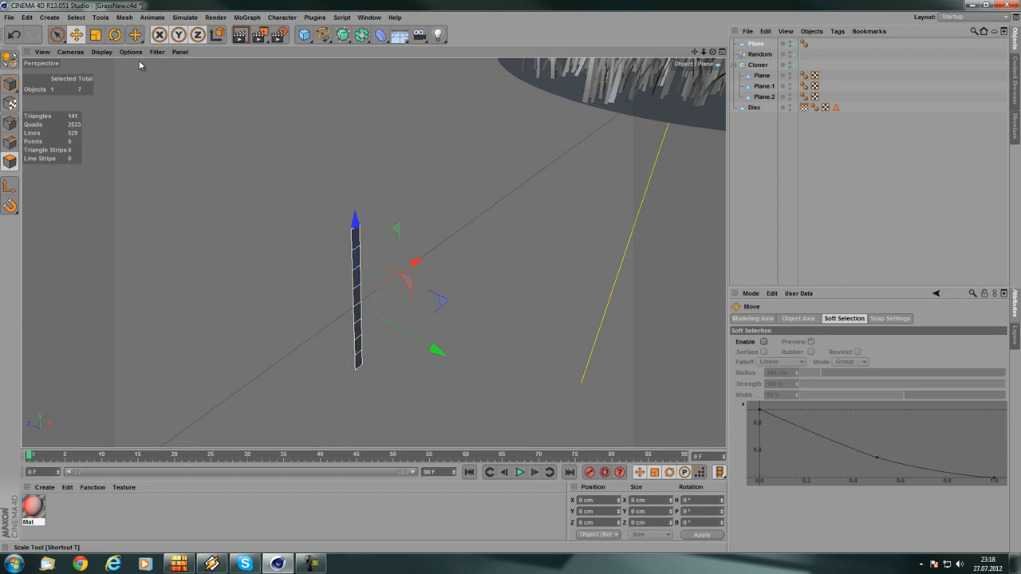
pyautogui.moveTo(357, 233); pyautogui.dragTo(341, 151)
pyautogui.keyDown('alt'); pyautogui.moveTo(341, 151); pyautogui.dragTo(413, 186, button='right'); pyautogui.keyUp('alt')
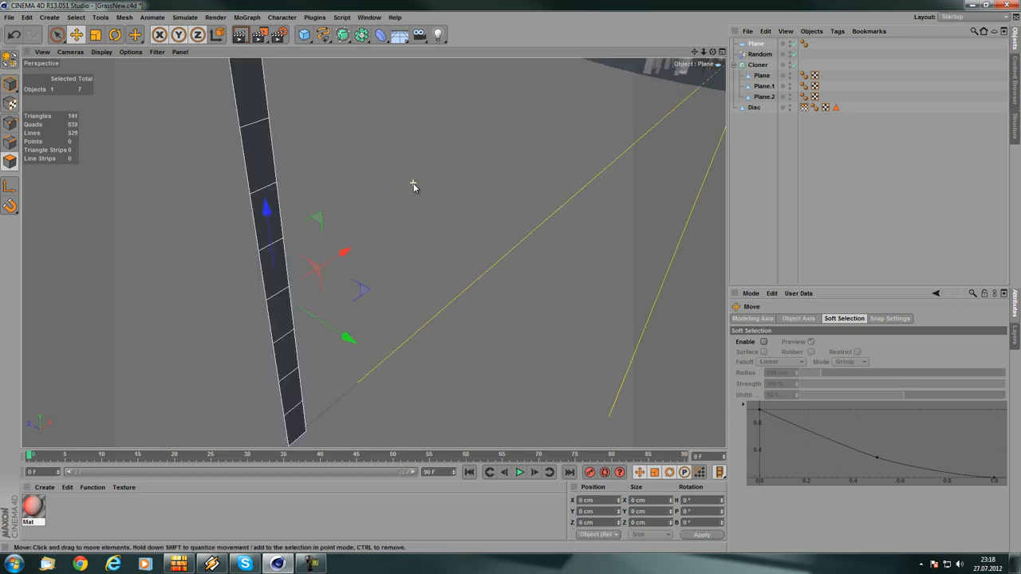
pyautogui.keyDown('alt'); pyautogui.moveTo(413, 186); pyautogui.dragTo(372, 227); pyautogui.keyUp('alt')
pyautogui.keyDown('alt'); pyautogui.moveTo(373, 227); pyautogui.dragTo(359, 203, button='right'); pyautogui.keyUp('alt')
pyautogui.keyDown('alt'); pyautogui.moveTo(360, 203); pyautogui.dragTo(378, 235, button='middle'); pyautogui.keyUp('alt')
pyautogui.keyDown('alt'); pyautogui.moveTo(378, 234); pyautogui.dragTo(333, 231); pyautogui.keyUp('alt')
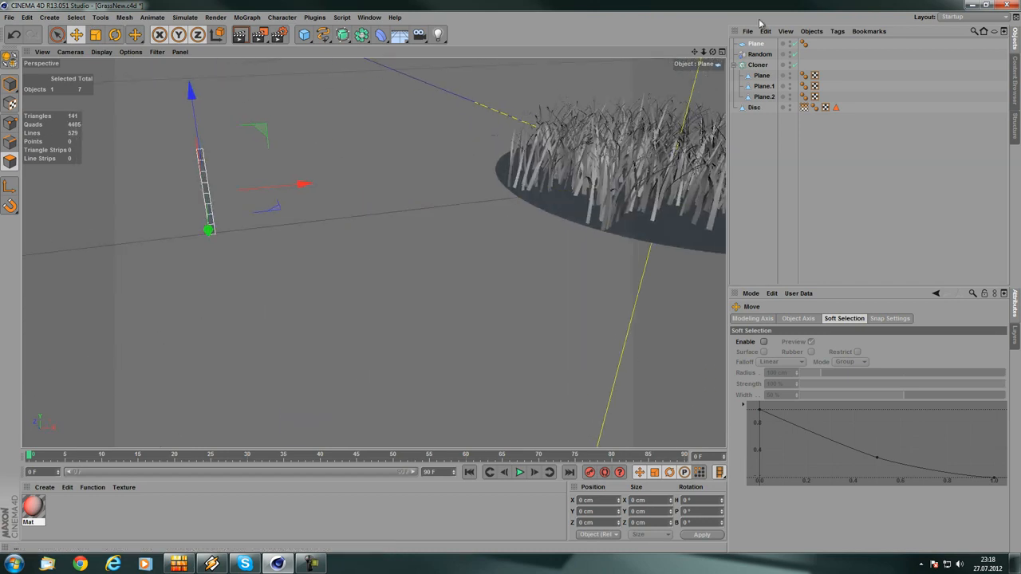
# - Convert the upright plane into an editable polygon object
pyautogui.click(755, 45)
pyautogui.press('c')
pyautogui.keyDown('alt'); pyautogui.moveTo(290, 173); pyautogui.dragTo(368, 185, button='middle'); pyautogui.keyUp('alt')
pyautogui.keyDown('alt'); pyautogui.moveTo(369, 188); pyautogui.dragTo(519, 183); pyautogui.keyUp('alt')
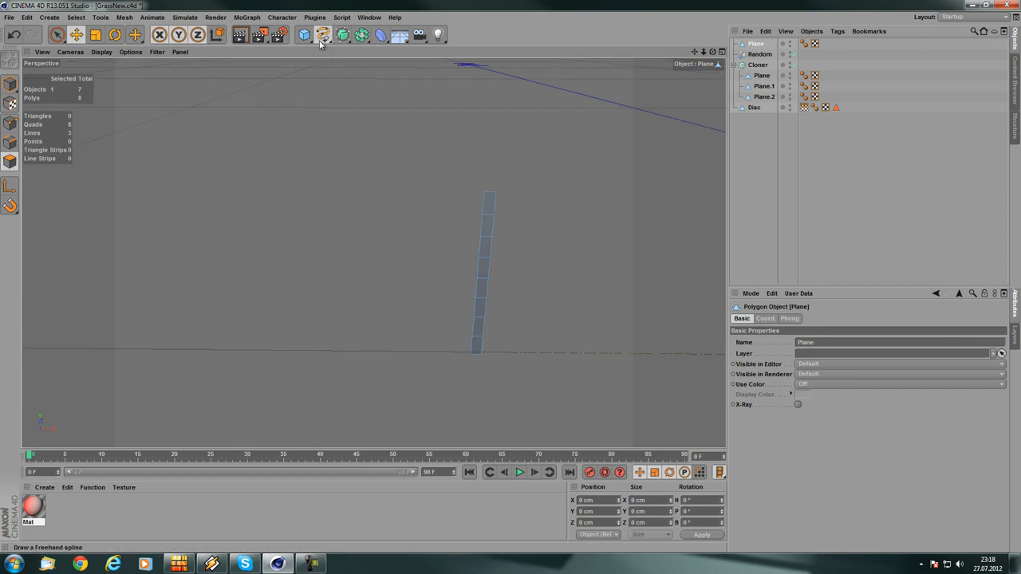
pyautogui.click(322, 38)
pyautogui.click(380, 35)
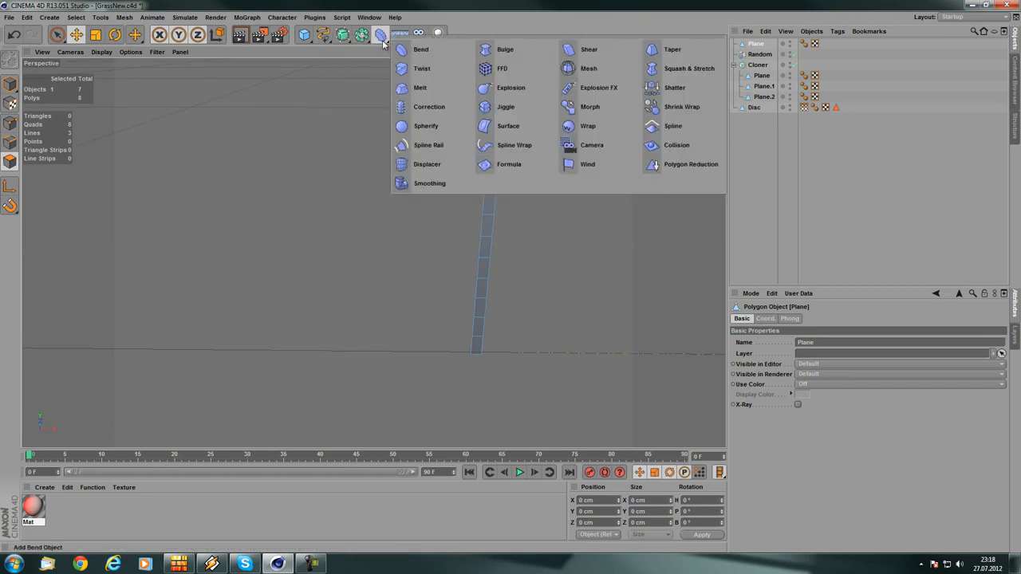
pyautogui.click(326, 3)
pyautogui.click(380, 40)
pyautogui.click(457, 4)
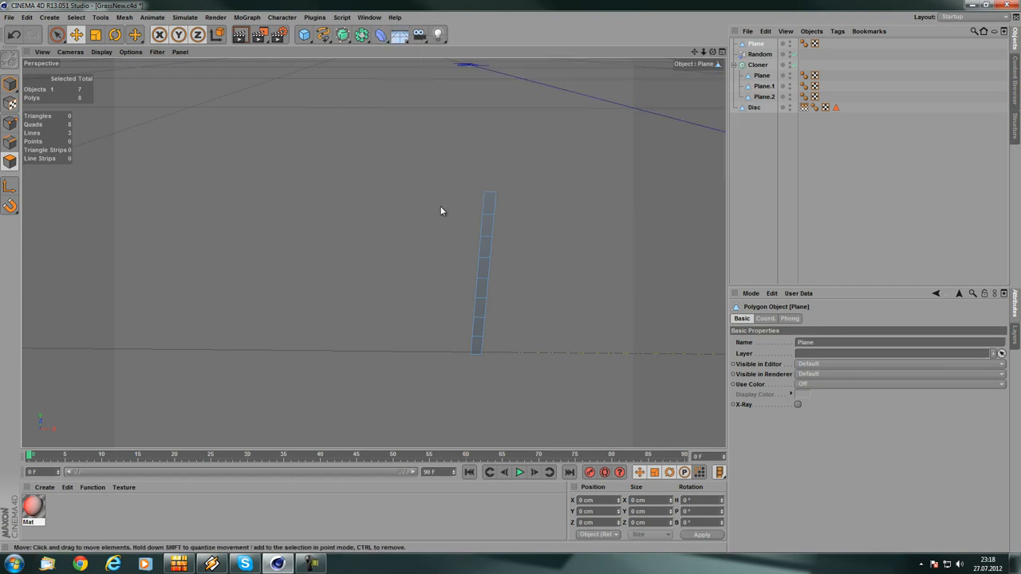
# - Select the blade's two top points and scale them together along X to form a pointed tip
pyautogui.keyDown('alt'); pyautogui.moveTo(440, 206); pyautogui.dragTo(372, 185, button='middle'); pyautogui.keyUp('alt')
pyautogui.scroll(3, 380, 186)
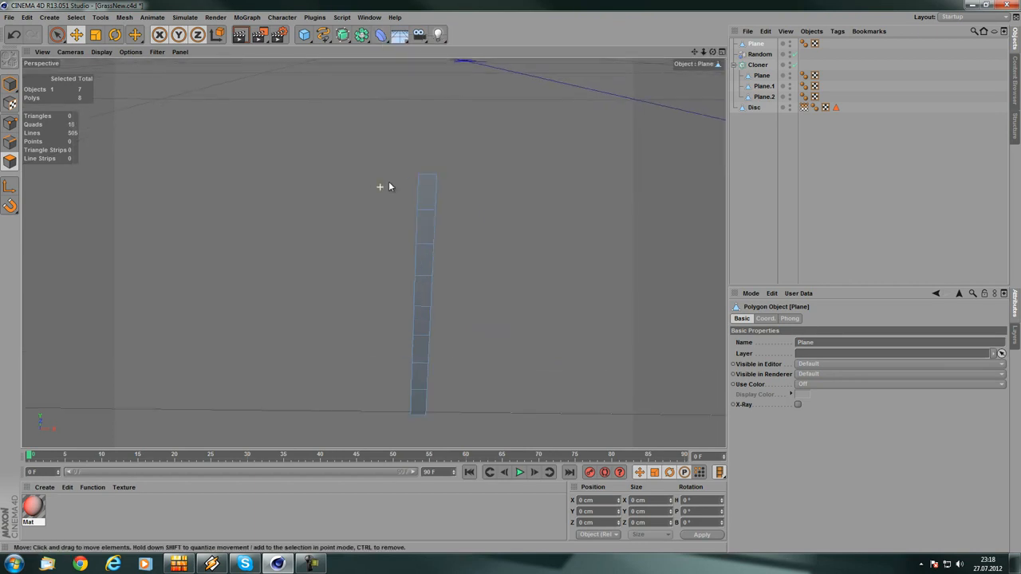
pyautogui.click(10, 122)
pyautogui.scroll(2, 416, 192)
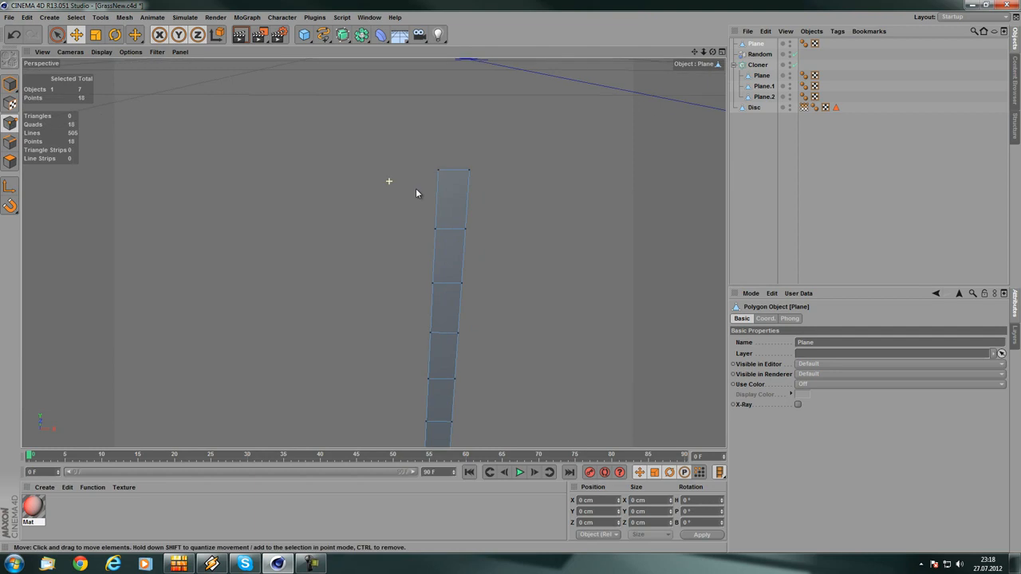
pyautogui.keyDown('shift'); pyautogui.click(470, 171); pyautogui.keyUp('shift')
pyautogui.keyDown('alt'); pyautogui.moveTo(471, 174); pyautogui.dragTo(358, 203, button='middle'); pyautogui.keyUp('alt')
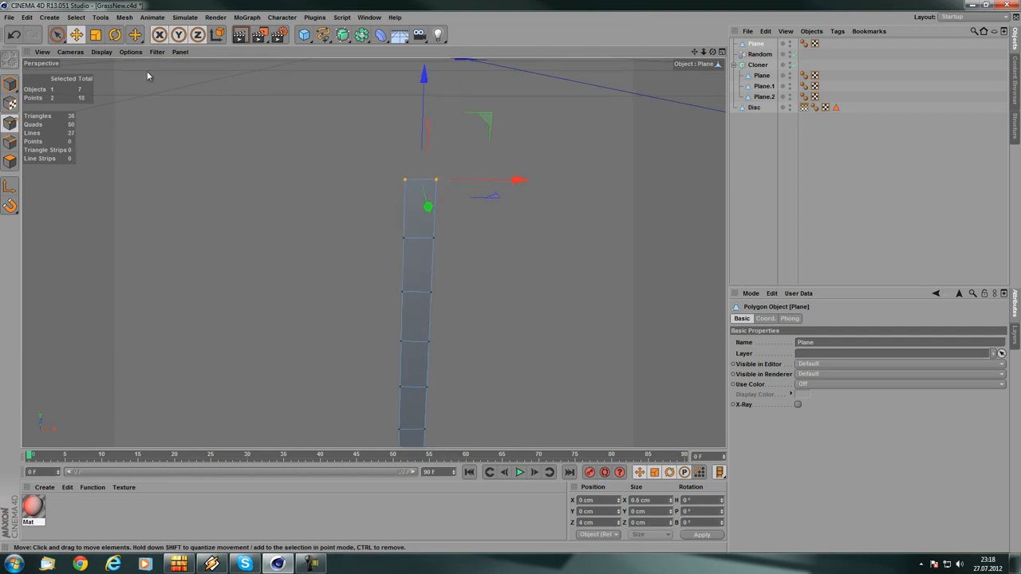
pyautogui.click(95, 35)
pyautogui.moveTo(522, 179); pyautogui.dragTo(515, 186)
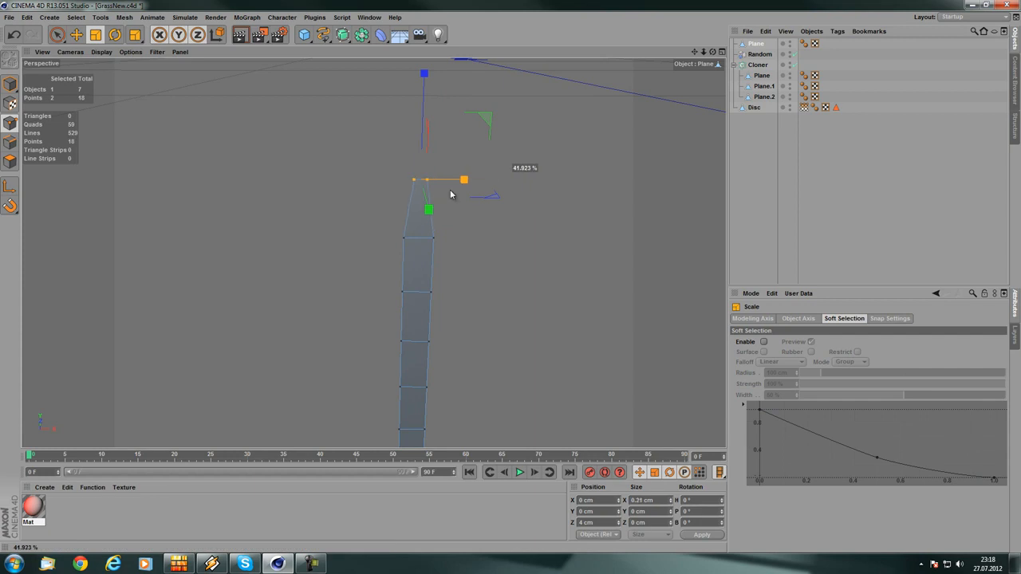
pyautogui.moveTo(433, 192); pyautogui.dragTo(431, 193)
pyautogui.click(511, 240)
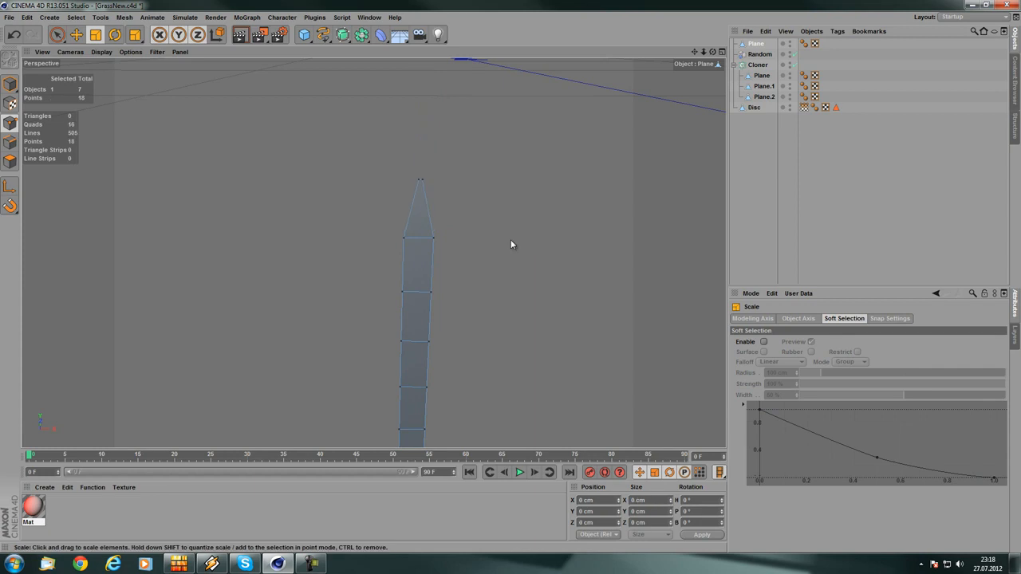
# - Add a Bend deformer and make it a child of the blade plane
pyautogui.keyDown('alt'); pyautogui.moveTo(326, 259); pyautogui.dragTo(509, 275); pyautogui.keyUp('alt')
pyautogui.keyDown('alt'); pyautogui.moveTo(399, 281); pyautogui.dragTo(552, 296); pyautogui.keyUp('alt')
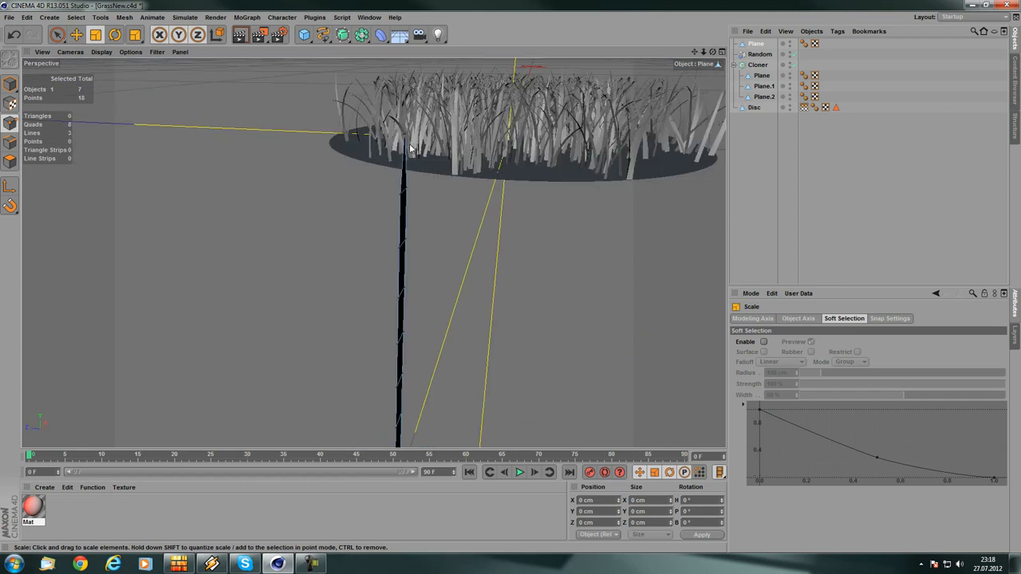
pyautogui.keyDown('alt'); pyautogui.moveTo(410, 148); pyautogui.dragTo(372, 153); pyautogui.keyUp('alt')
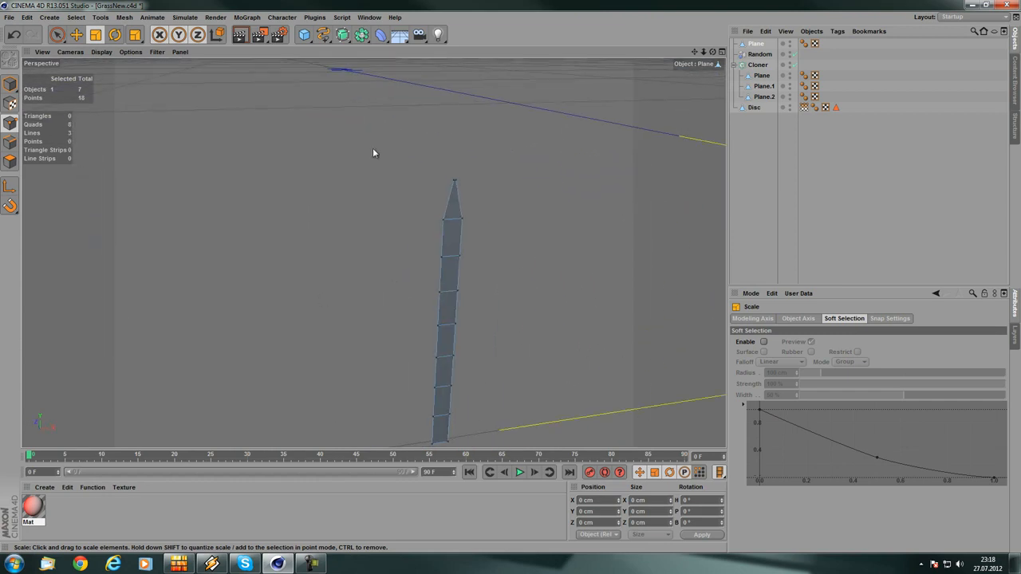
pyautogui.click(381, 34)
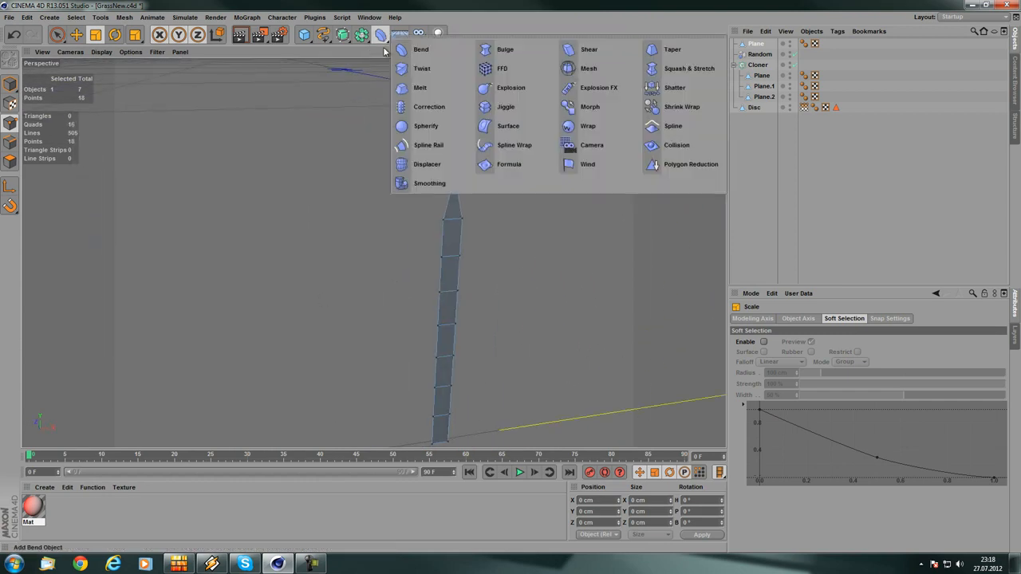
pyautogui.click(436, 51)
pyautogui.moveTo(758, 44)
pyautogui.mouseDown()
pyautogui.moveTo(757, 54)
pyautogui.moveTo(759, 45)
pyautogui.mouseUp()
# - Set the Bend deformer's size to 1 cm by 9 cm by 1 cm
pyautogui.keyDown('alt'); pyautogui.moveTo(633, 211); pyautogui.dragTo(517, 277); pyautogui.keyUp('alt')
pyautogui.moveTo(825, 341); pyautogui.dragTo(777, 340)
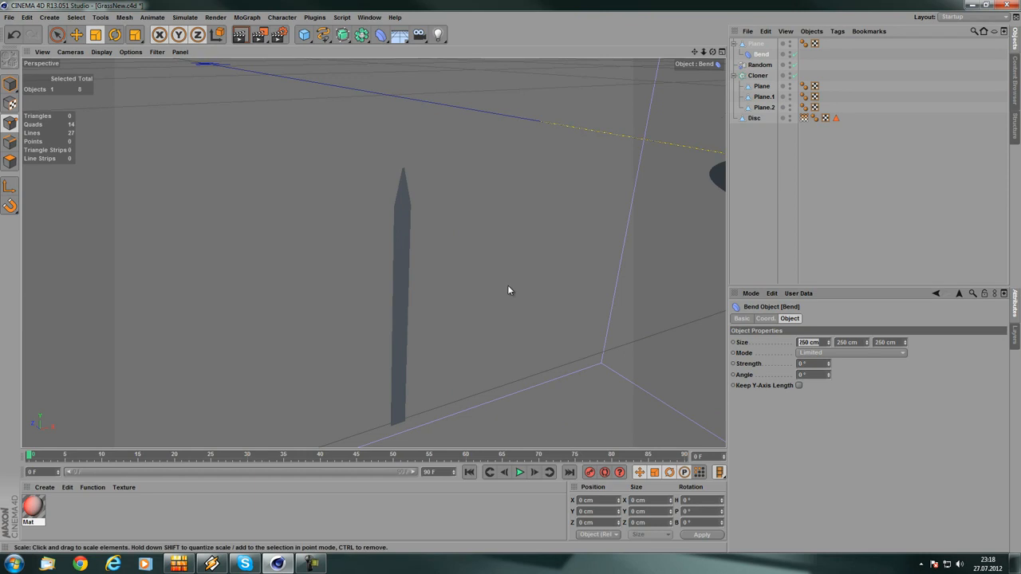
pyautogui.write('1')
pyautogui.press('Return')
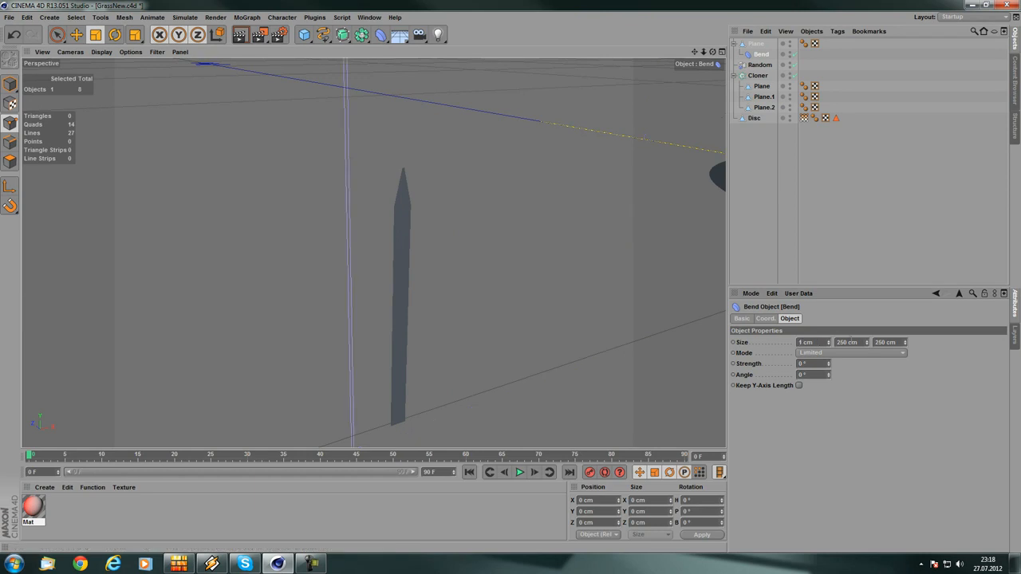
pyautogui.moveTo(848, 342); pyautogui.dragTo(805, 340)
pyautogui.write('9')
pyautogui.press('Return')
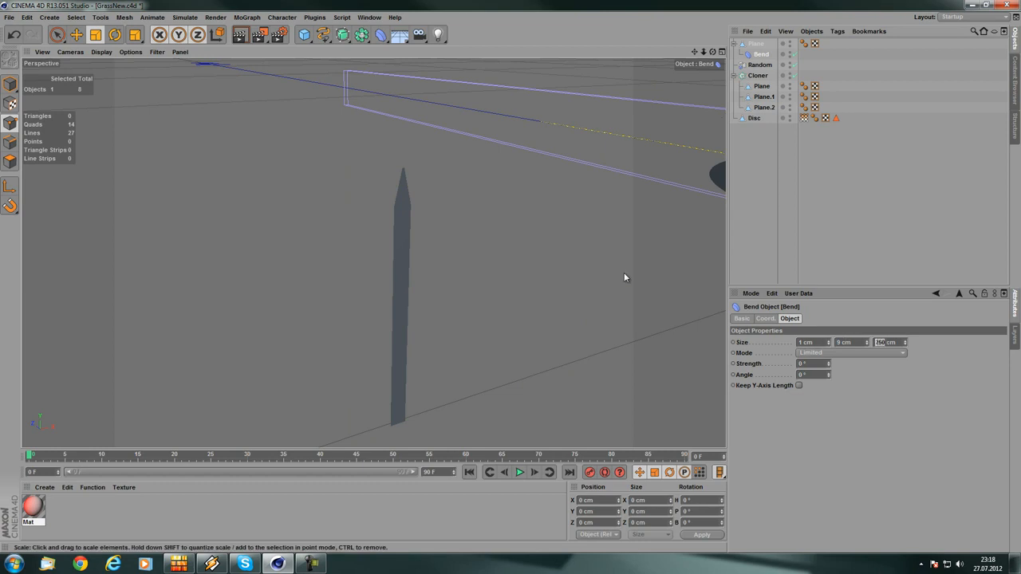
pyautogui.write('1')
pyautogui.press('Return')
# - Move the Bend deformer from the grass patch onto the single blade so its cage encloses the blade
pyautogui.keyDown('alt'); pyautogui.moveTo(624, 278); pyautogui.dragTo(455, 224); pyautogui.keyUp('alt')
pyautogui.press('e')
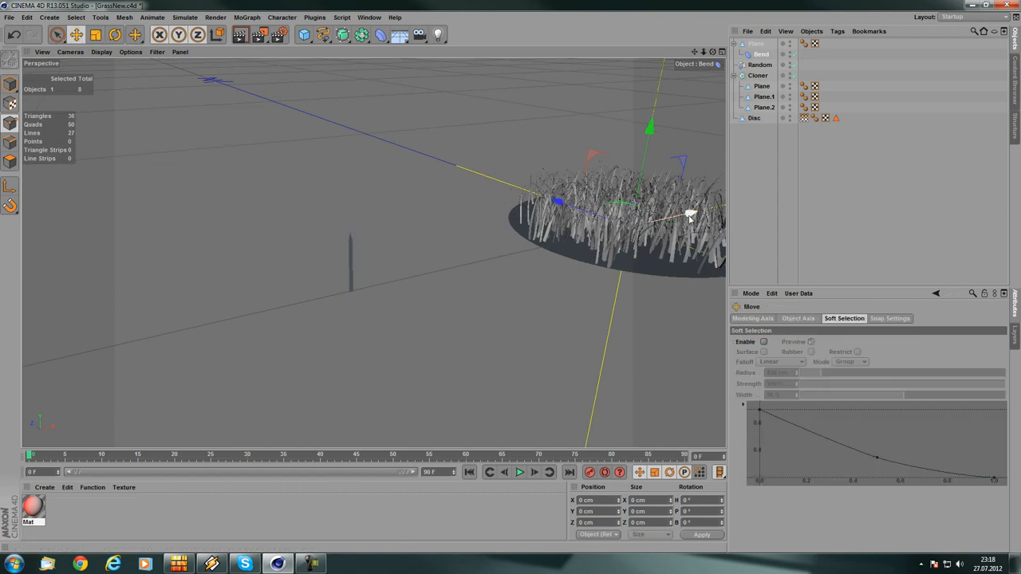
pyautogui.moveTo(691, 214); pyautogui.dragTo(336, 283)
pyautogui.moveTo(370, 239)
pyautogui.mouseDown()
pyautogui.moveTo(371, 228)
pyautogui.moveTo(433, 220)
pyautogui.moveTo(330, 296)
pyautogui.moveTo(428, 346)
pyautogui.moveTo(267, 262)
pyautogui.moveTo(407, 346)
pyautogui.moveTo(407, 404)
pyautogui.moveTo(412, 278)
pyautogui.moveTo(420, 299)
pyautogui.moveTo(375, 225)
pyautogui.mouseUp()
# - Enable Keep Y-Axis Length on the Bend deformer and set its strength to 14°
pyautogui.click(761, 53)
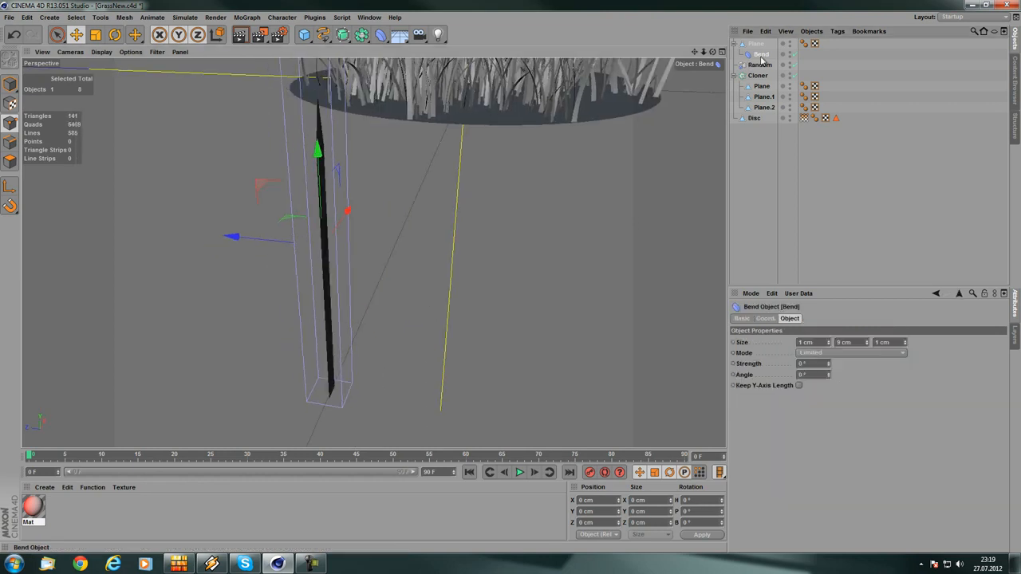
pyautogui.click(799, 386)
pyautogui.keyDown('alt'); pyautogui.moveTo(456, 313); pyautogui.dragTo(488, 285); pyautogui.keyUp('alt')
pyautogui.moveTo(828, 371); pyautogui.dragTo(827, 364)
pyautogui.keyDown('alt'); pyautogui.moveTo(607, 338); pyautogui.dragTo(270, 292); pyautogui.keyUp('alt')
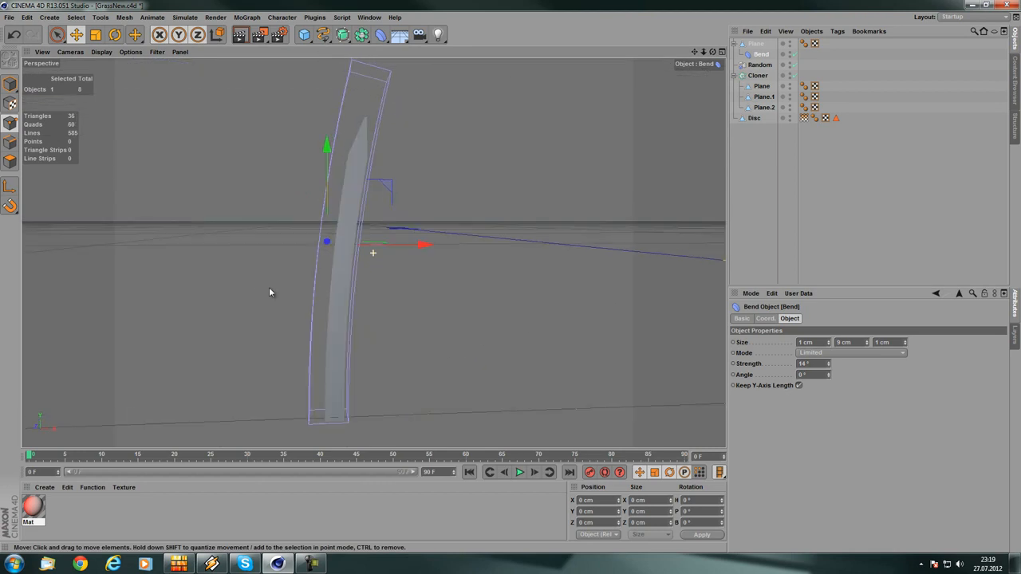
# - Bake the blade plane with its Bend into a separate bent copy using Current State to Object
pyautogui.keyDown('ctrl'); pyautogui.click(754, 44); pyautogui.keyUp('ctrl')
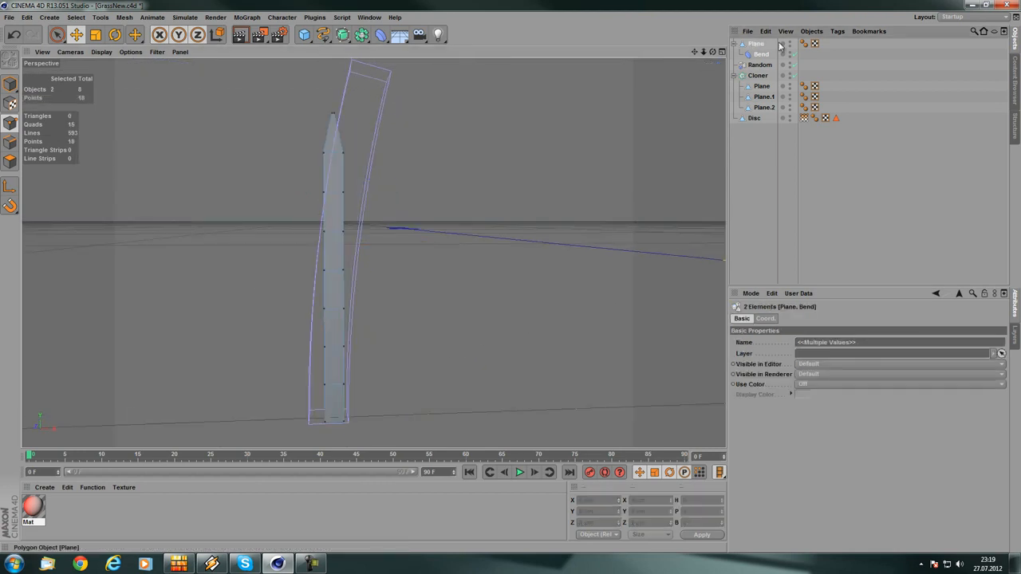
pyautogui.click(811, 32)
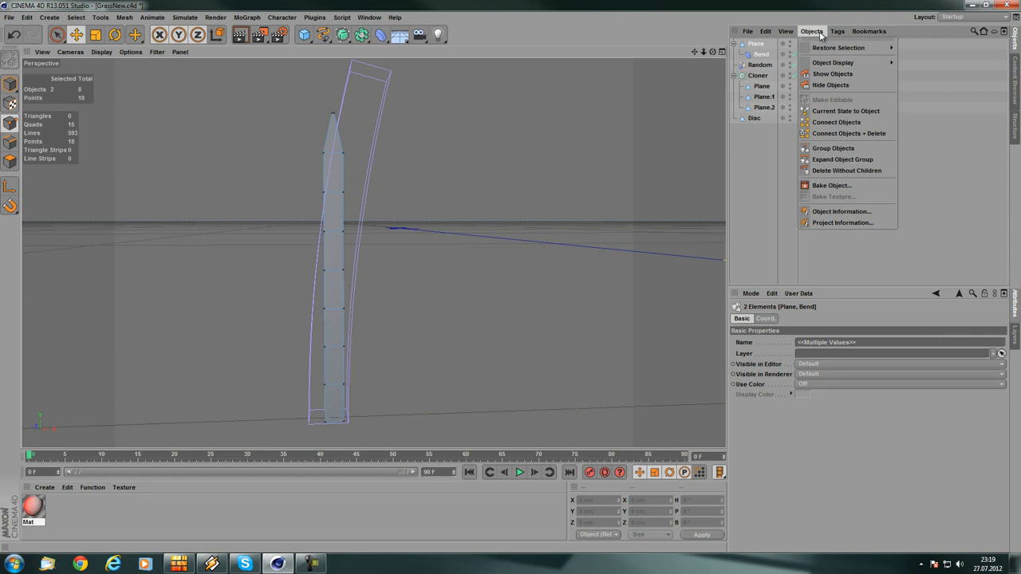
pyautogui.click(857, 113)
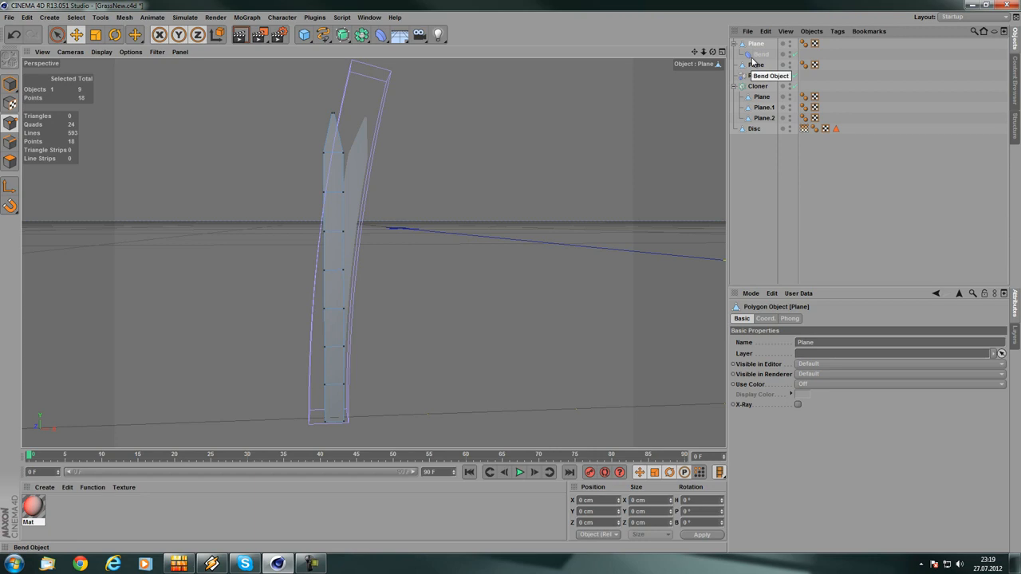
# - Take the Bend deformer out of the original blade and move the straight blade aside along X
pyautogui.click(754, 44)
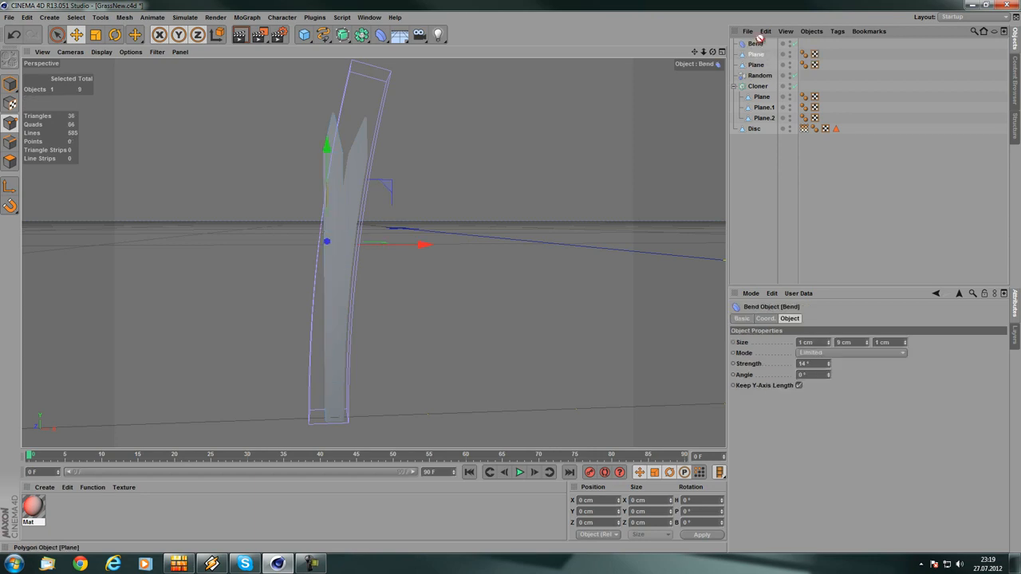
pyautogui.moveTo(761, 42); pyautogui.dragTo(762, 42)
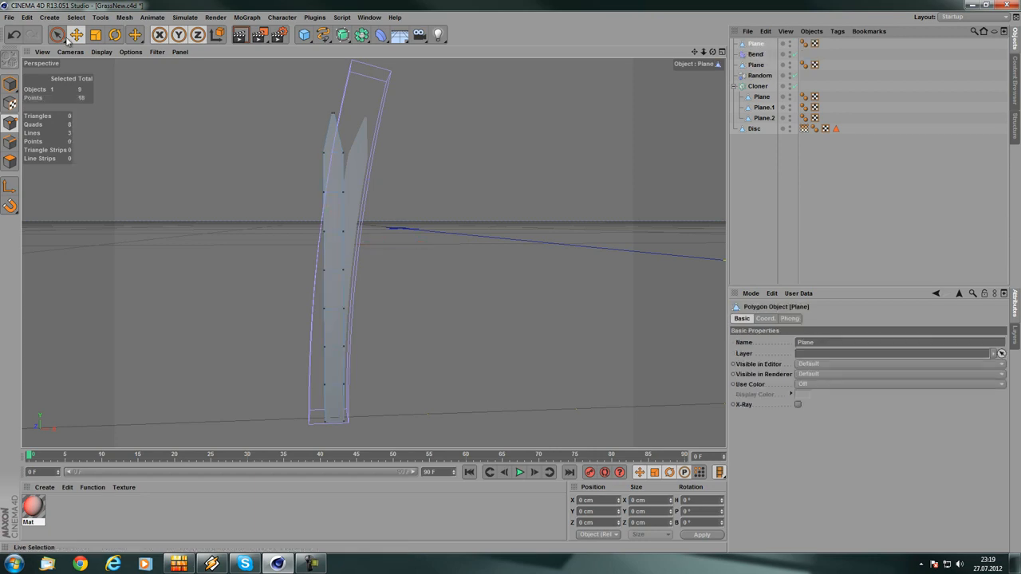
pyautogui.click(9, 85)
pyautogui.moveTo(427, 266); pyautogui.dragTo(637, 268)
# - Nest the Bend deformer under the bent blade copy and rotate the deformer
pyautogui.click(754, 55)
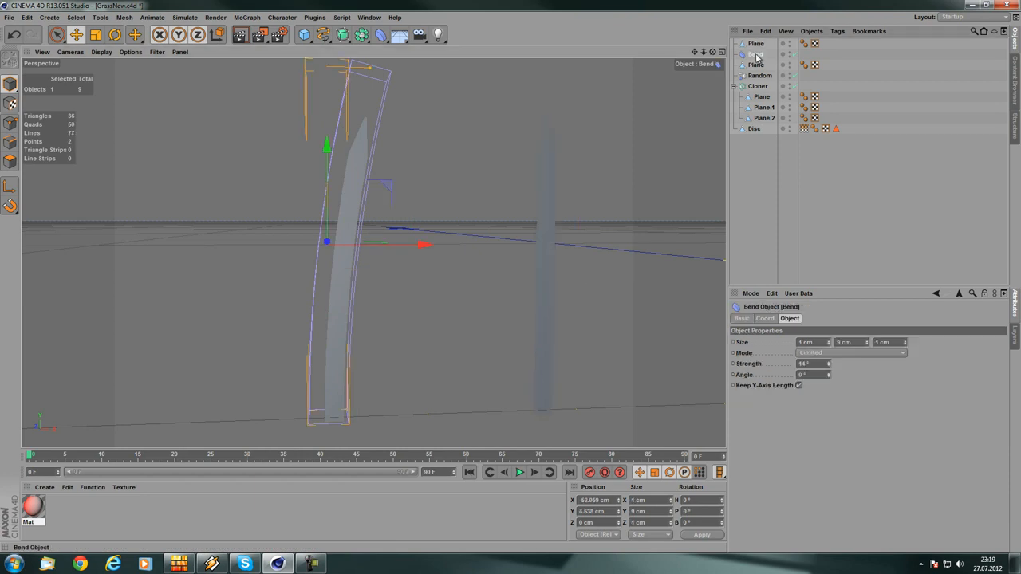
pyautogui.moveTo(759, 69); pyautogui.dragTo(759, 70)
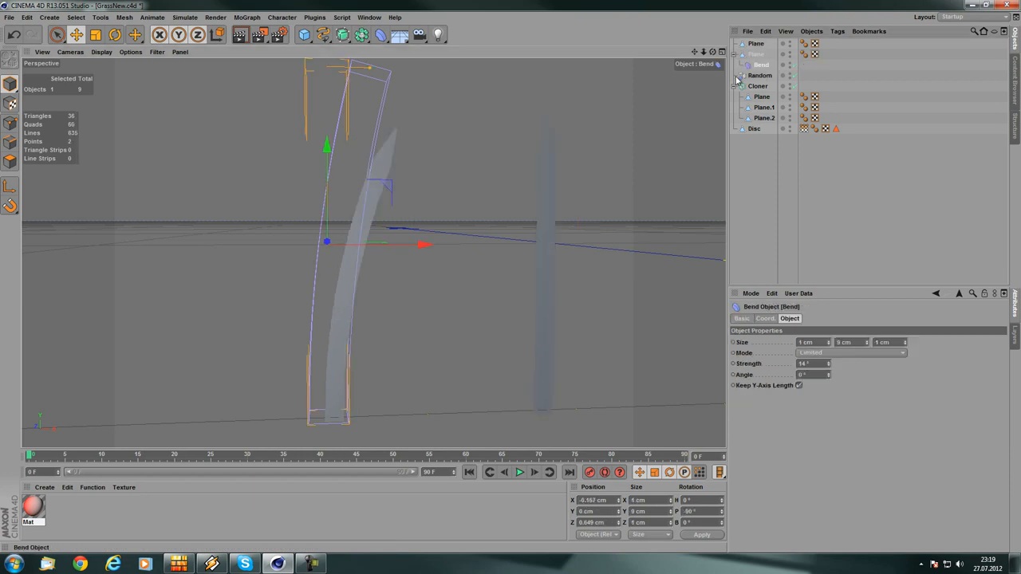
pyautogui.keyDown('alt'); pyautogui.moveTo(371, 231); pyautogui.dragTo(246, 246); pyautogui.keyUp('alt')
pyautogui.press('r')
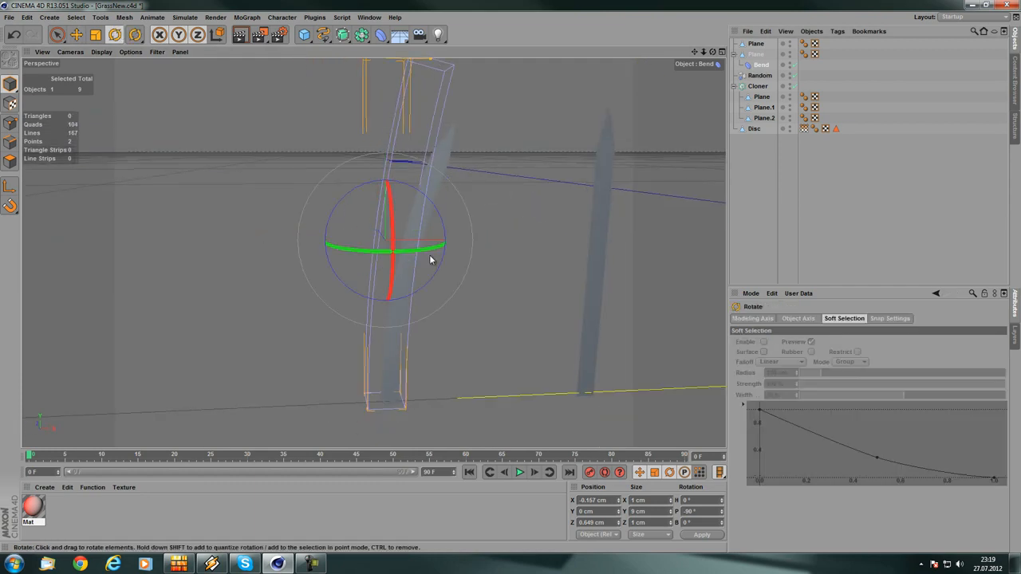
# - Rotate the Bend deformer to heading -90°, pitch -180°, bank -90°, and shift it along X to 0.199 cm around the blade
pyautogui.moveTo(369, 251); pyautogui.dragTo(483, 251)
pyautogui.click(75, 35)
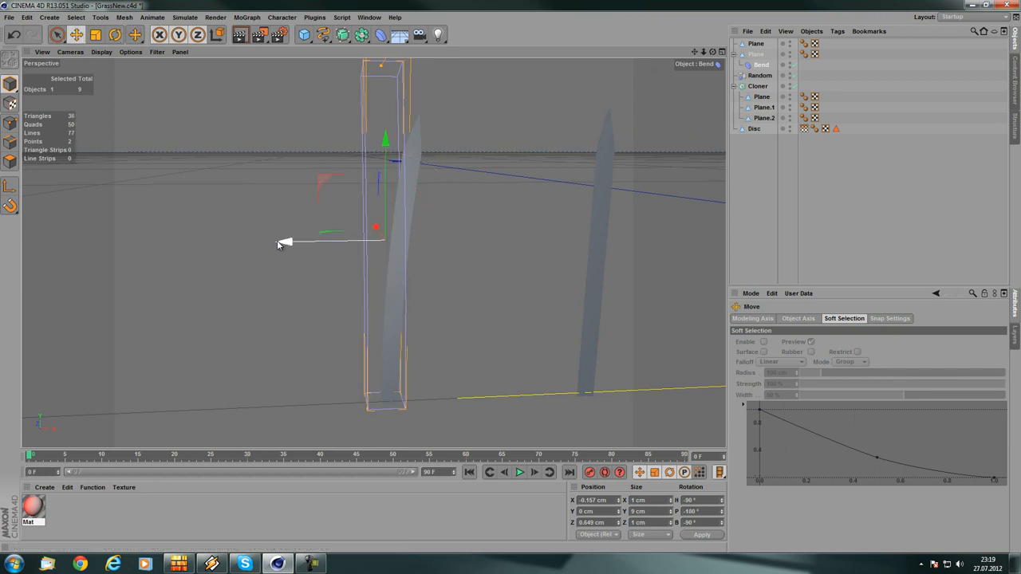
pyautogui.moveTo(285, 242)
pyautogui.mouseDown()
pyautogui.moveTo(303, 242)
pyautogui.moveTo(293, 246)
pyautogui.mouseUp()
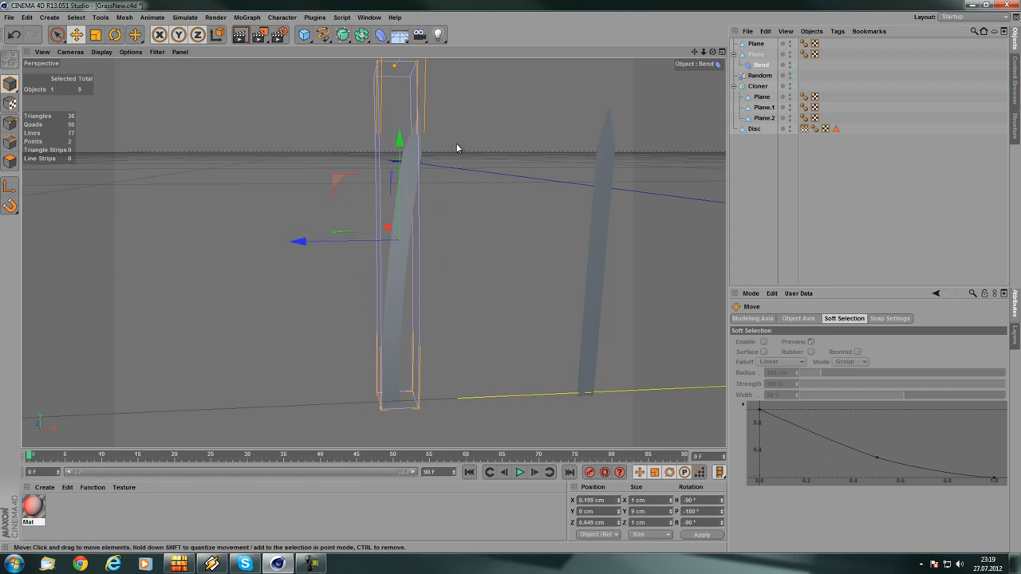
# - Set the Bend deformer's size to 2 cm by 9 cm by 2 cm
pyautogui.click(767, 66)
pyautogui.click(830, 339)
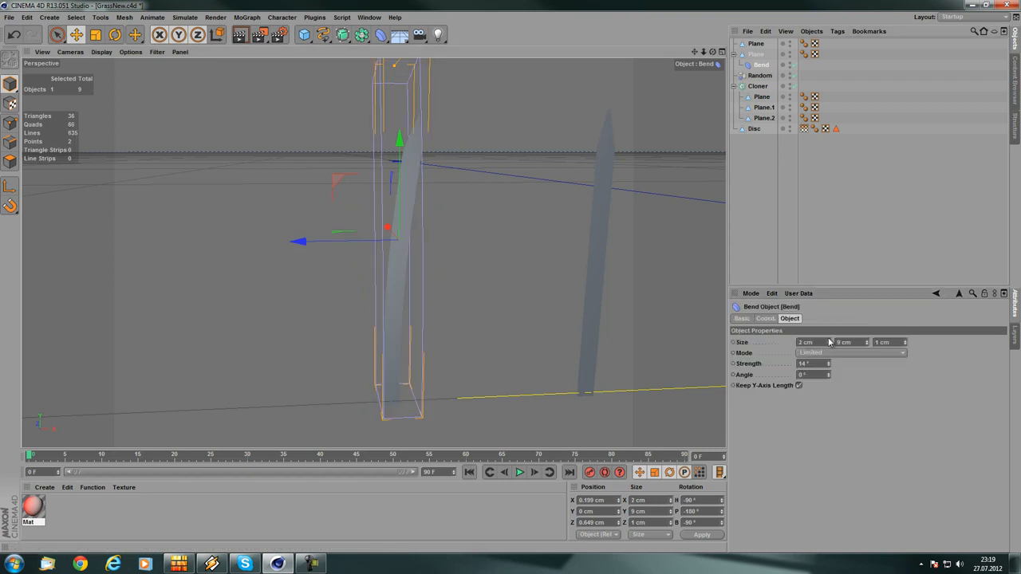
pyautogui.click(829, 340)
pyautogui.click(828, 344)
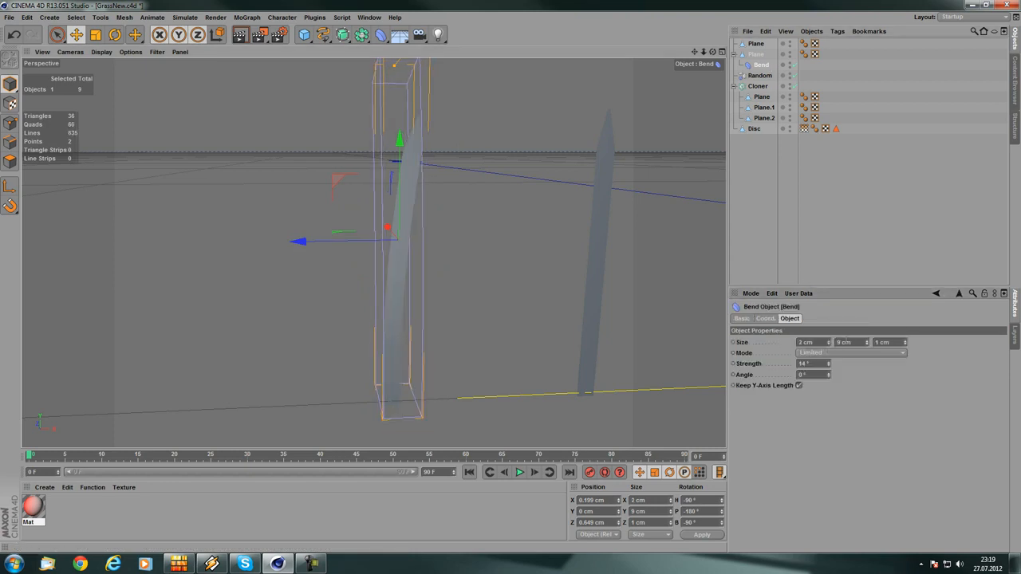
pyautogui.click(906, 340)
# - Raise the Bend deformer's strength to 74°
pyautogui.keyDown('alt'); pyautogui.moveTo(407, 212); pyautogui.dragTo(636, 250); pyautogui.keyUp('alt')
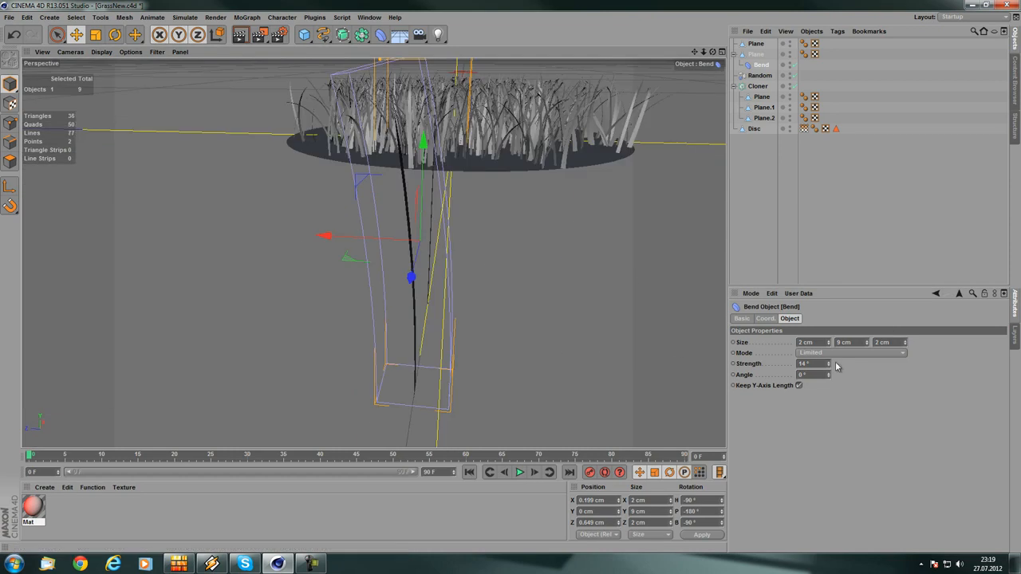
pyautogui.moveTo(827, 364)
pyautogui.mouseDown()
pyautogui.moveTo(828, 333)
pyautogui.moveTo(829, 358)
pyautogui.mouseUp()
pyautogui.keyDown('alt'); pyautogui.moveTo(294, 173); pyautogui.dragTo(161, 168); pyautogui.keyUp('alt')
pyautogui.keyDown('alt'); pyautogui.moveTo(271, 197); pyautogui.dragTo(308, 159, button='middle'); pyautogui.keyUp('alt')
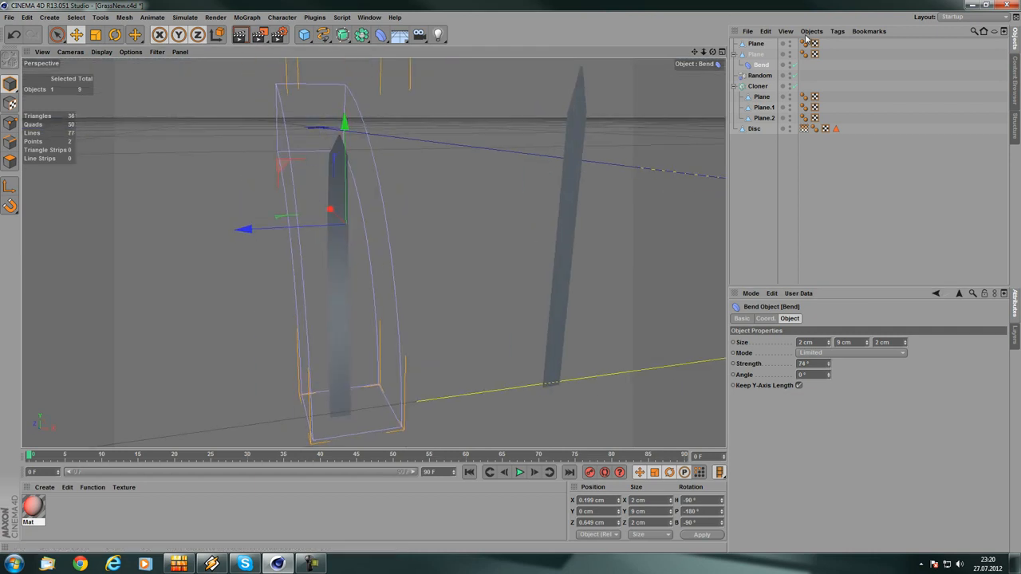
# - Convert the bent Plane's current state to an object, delete the original with its Bend, and select the new Plane
pyautogui.keyDown('ctrl'); pyautogui.click(755, 54); pyautogui.keyUp('ctrl')
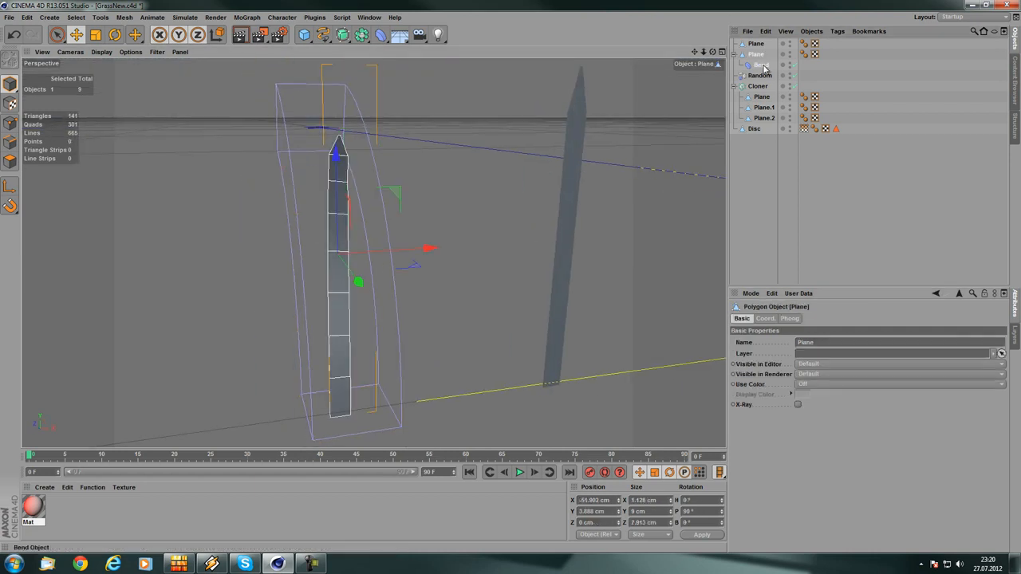
pyautogui.click(812, 32)
pyautogui.click(822, 113)
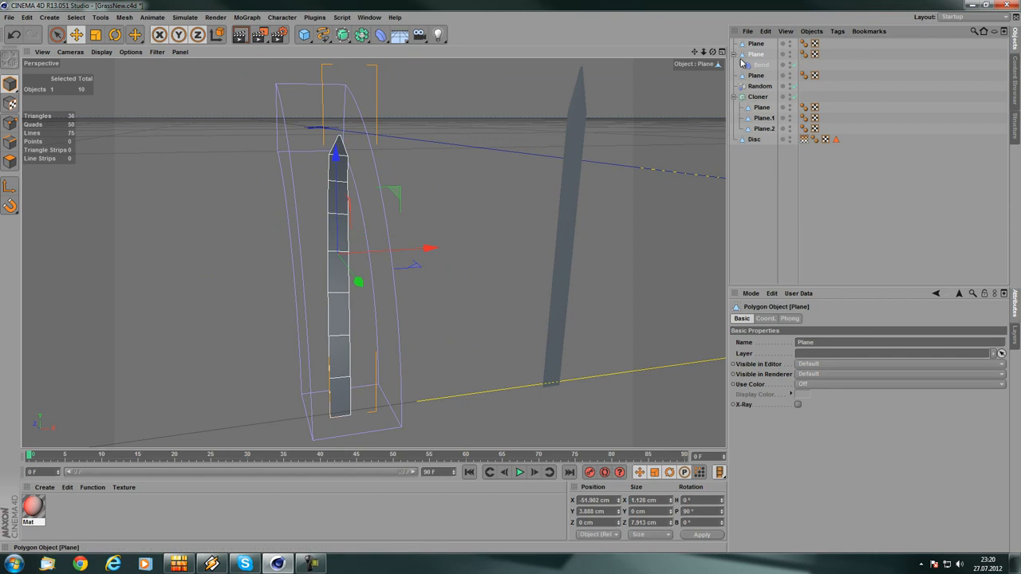
pyautogui.press('Delete')
pyautogui.click(754, 54)
# - In point mode, scale the pair of points just below the blade's tip along X to about 0.35 cm wide
pyautogui.keyDown('alt'); pyautogui.moveTo(335, 227); pyautogui.dragTo(271, 208); pyautogui.keyUp('alt')
pyautogui.click(11, 123)
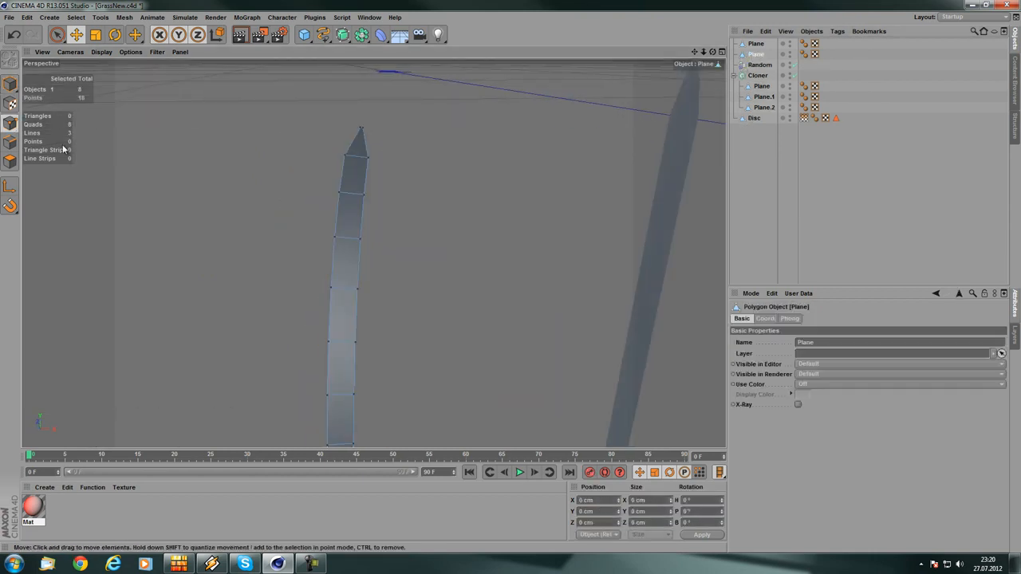
pyautogui.click(57, 35)
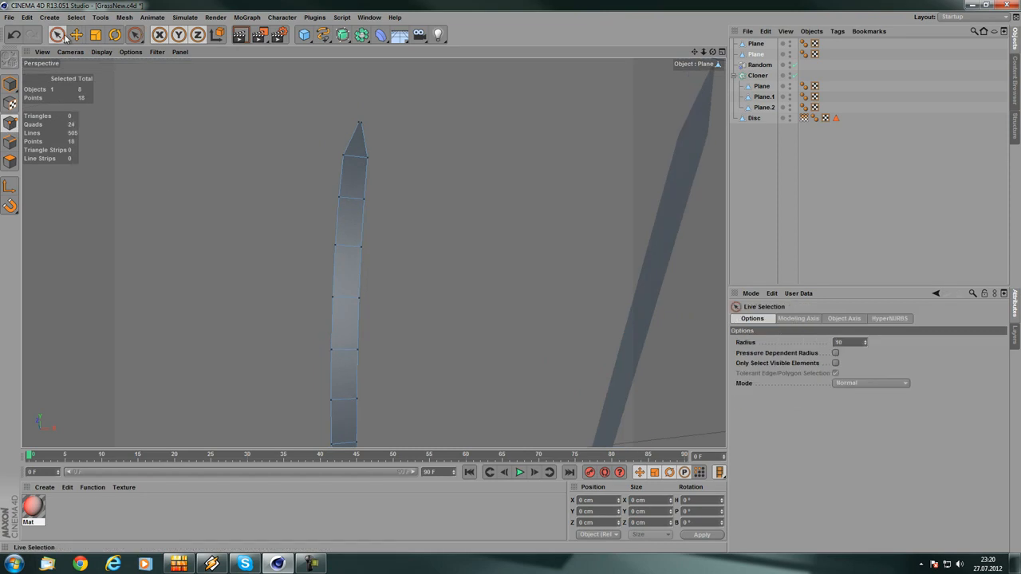
pyautogui.click(381, 162)
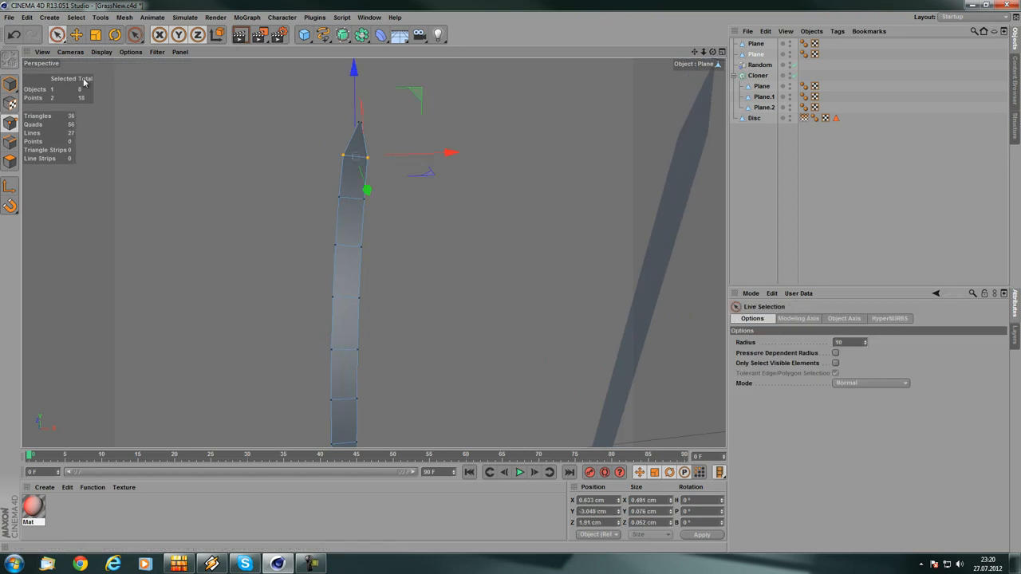
pyautogui.click(95, 34)
pyautogui.moveTo(450, 152); pyautogui.dragTo(428, 157)
pyautogui.click(426, 227)
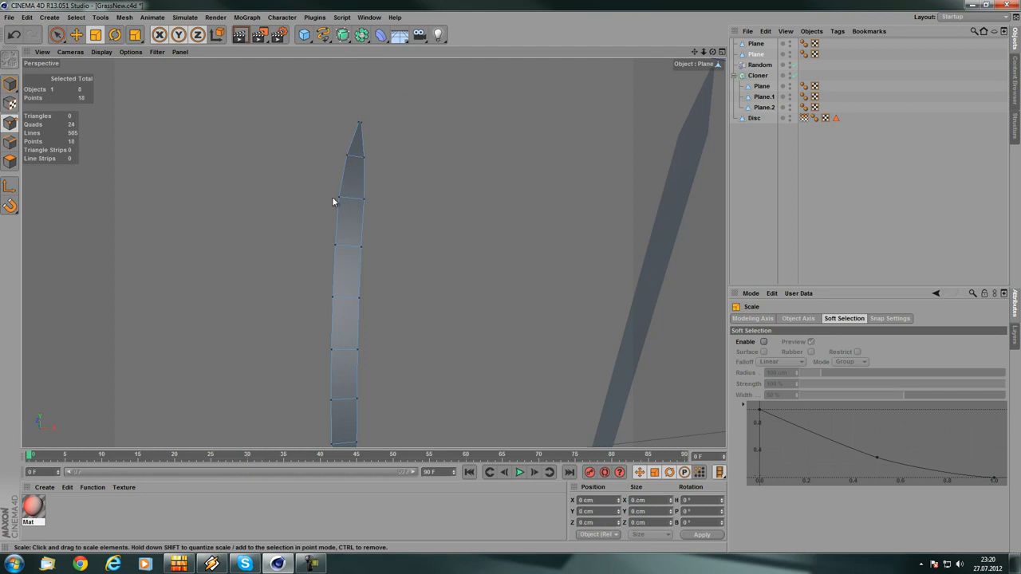
# - Scale the third row of points from the blade's tip along X to about 0.39 cm wide
pyautogui.press('space')
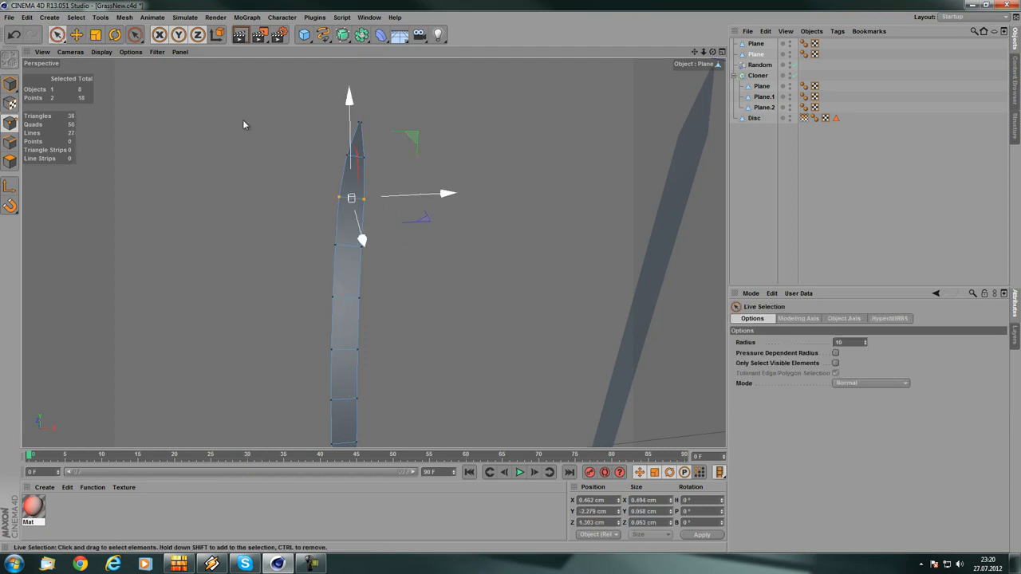
pyautogui.press('t')
pyautogui.moveTo(443, 195); pyautogui.dragTo(423, 198)
pyautogui.click(388, 177)
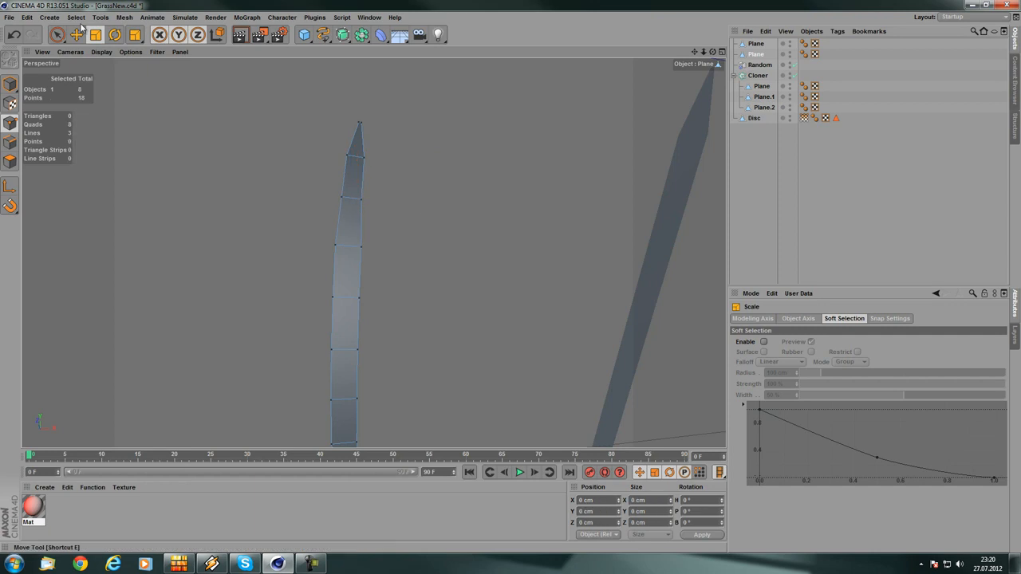
# - Scale the fourth row of points from the blade's tip along X to about 0.41 cm wide
pyautogui.click(58, 34)
pyautogui.moveTo(414, 268); pyautogui.dragTo(318, 242)
pyautogui.keyDown('alt'); pyautogui.moveTo(414, 206); pyautogui.dragTo(407, 187, button='middle'); pyautogui.keyUp('alt')
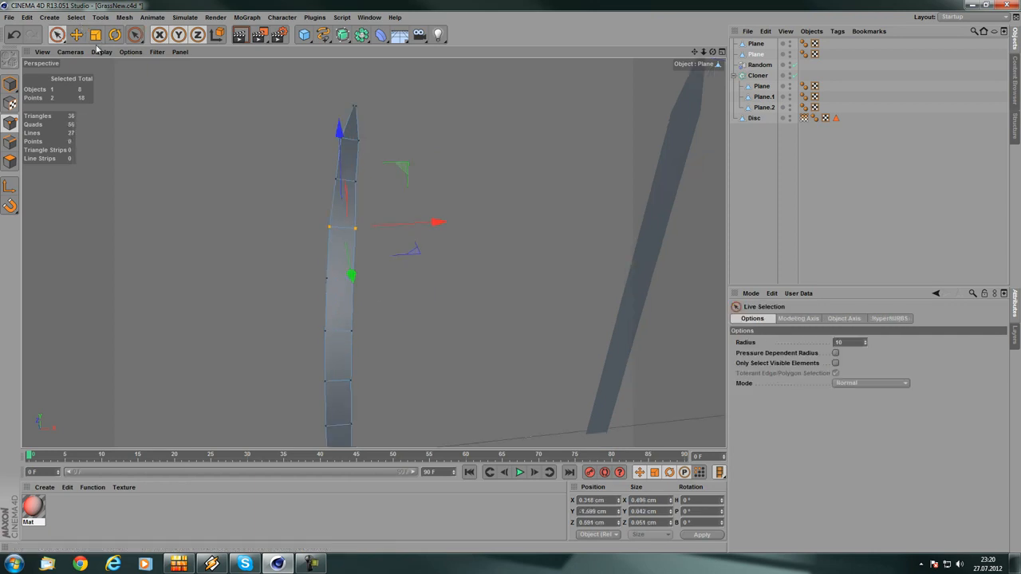
pyautogui.click(95, 36)
pyautogui.moveTo(440, 222); pyautogui.dragTo(415, 222)
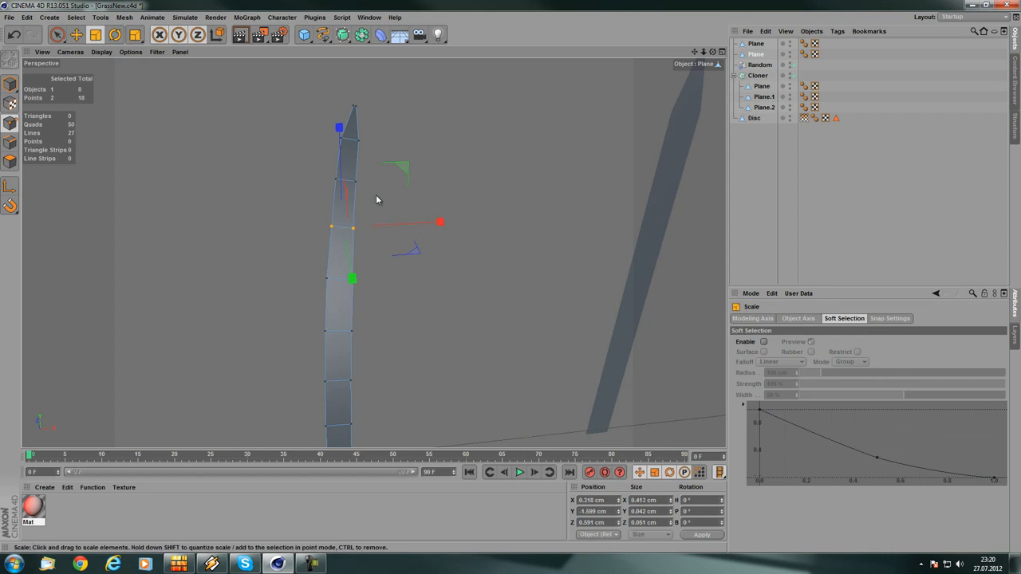
pyautogui.click(377, 199)
# - Scale the fifth row of points from the blade's tip along X to about 0.44 cm wide
pyautogui.click(57, 35)
pyautogui.click(99, 43)
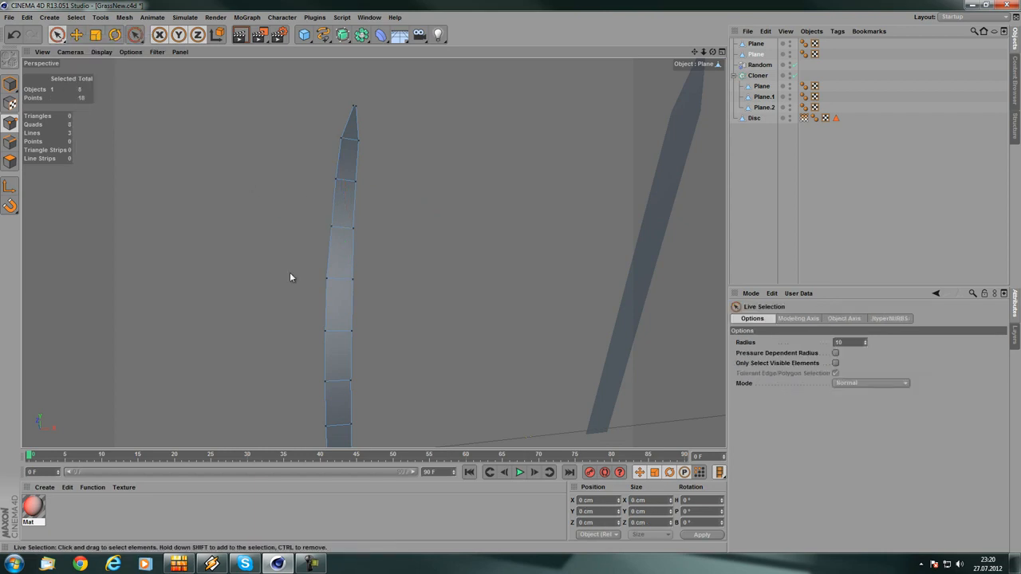
pyautogui.moveTo(292, 278); pyautogui.dragTo(365, 283)
pyautogui.click(95, 36)
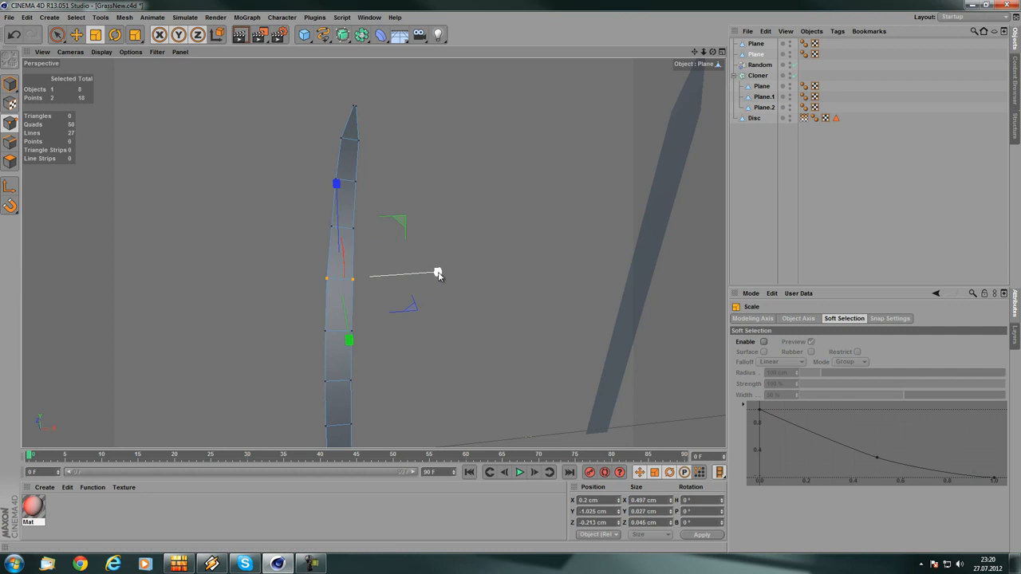
pyautogui.moveTo(437, 272); pyautogui.dragTo(424, 272)
pyautogui.click(426, 228)
# - Narrow the third row of points from the blade's tip further along X
pyautogui.click(55, 35)
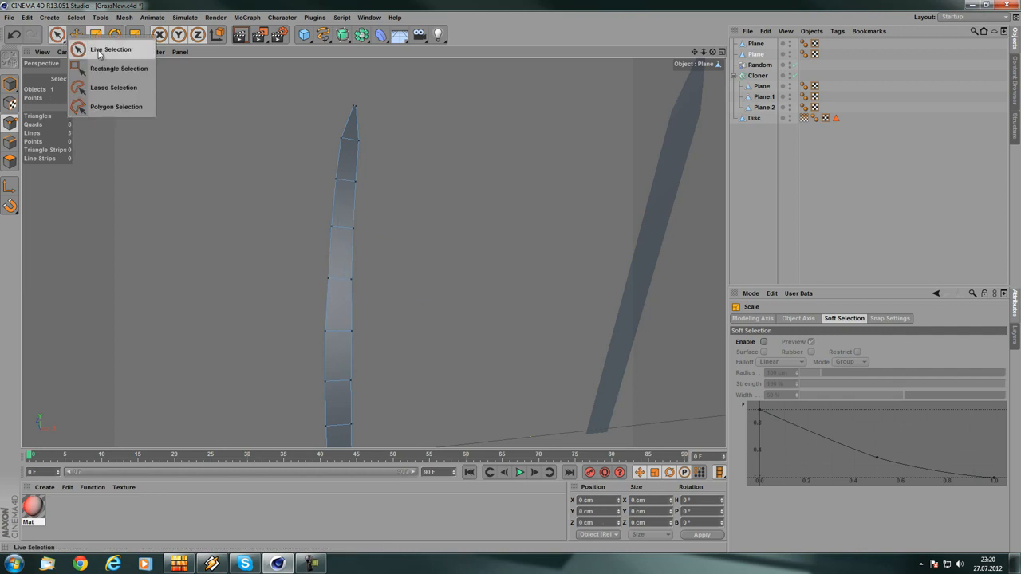
pyautogui.click(102, 45)
pyautogui.moveTo(352, 176); pyautogui.dragTo(357, 180)
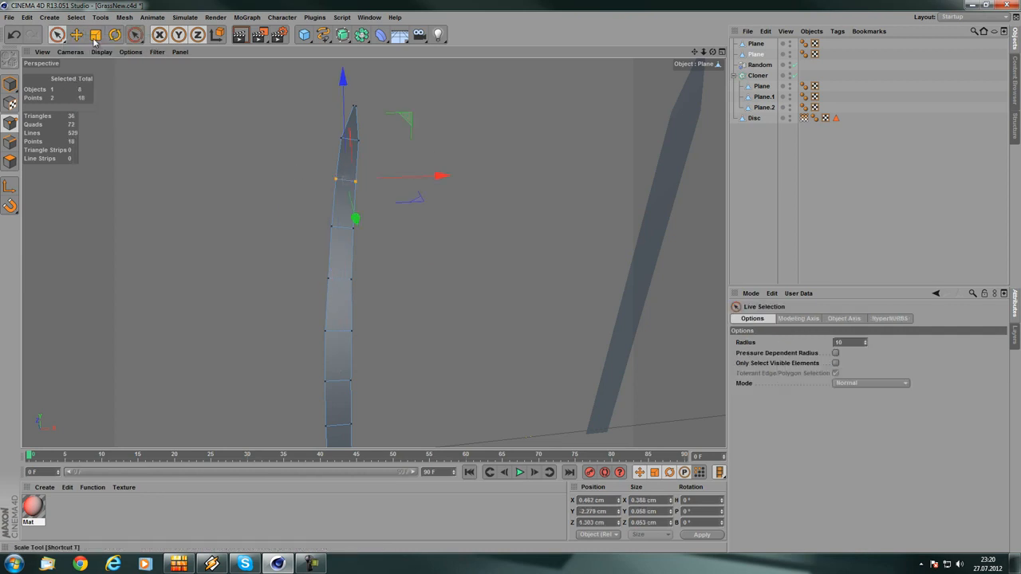
pyautogui.click(95, 35)
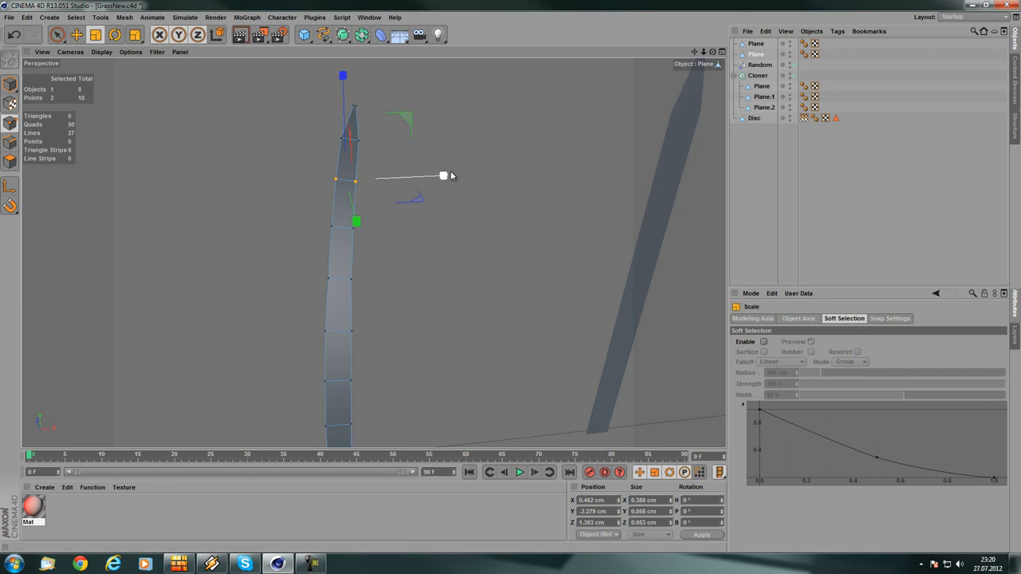
pyautogui.click(402, 144)
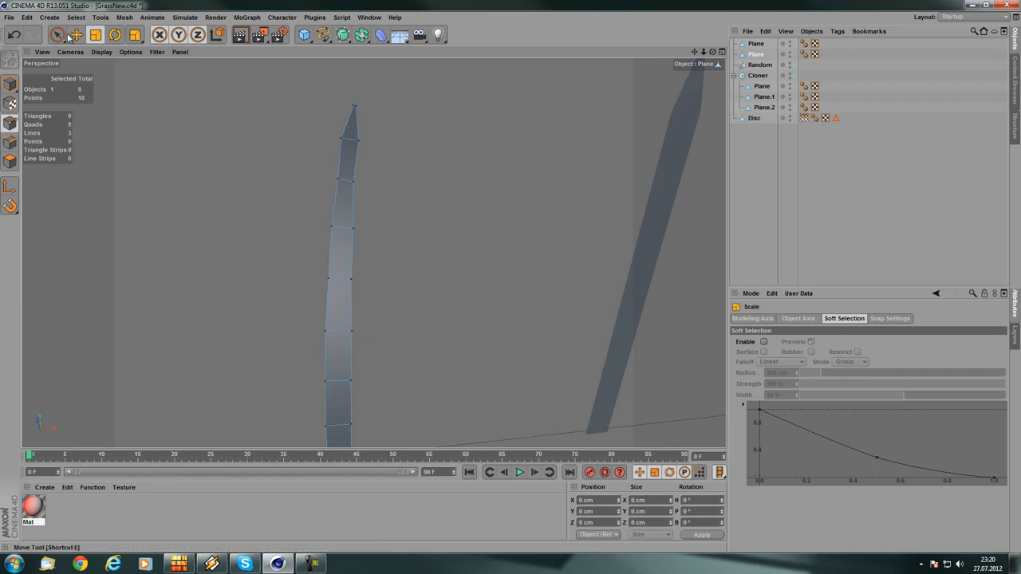
# - Scale the pair of points just below the blade's tip along X down to about 0.23 cm wide
pyautogui.click(58, 35)
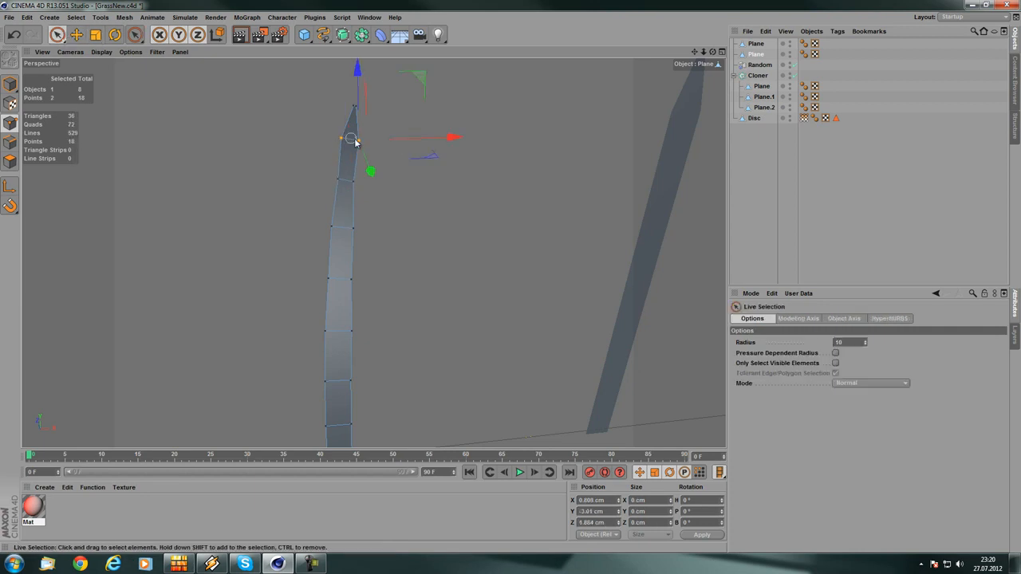
pyautogui.click(115, 36)
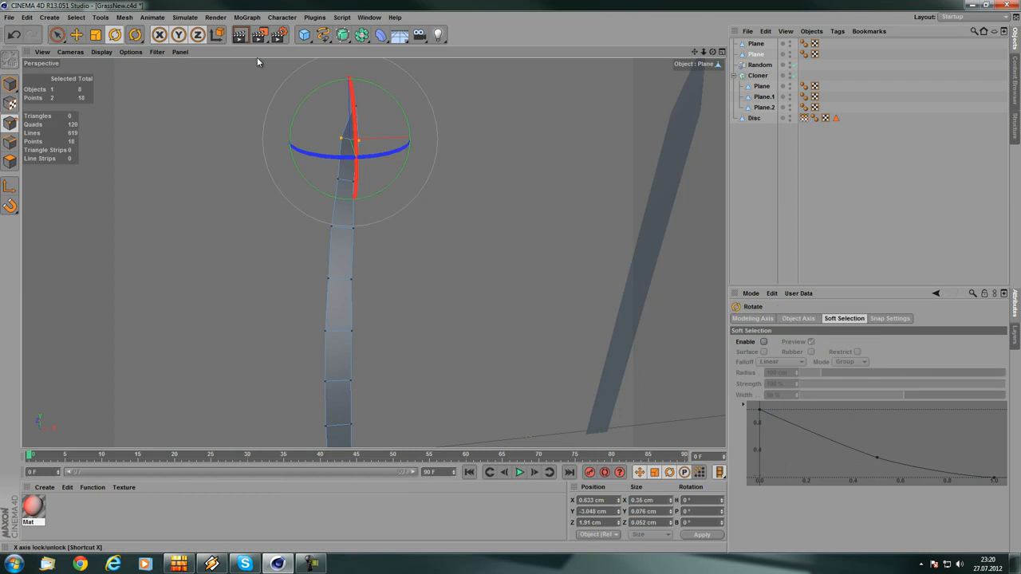
pyautogui.click(95, 35)
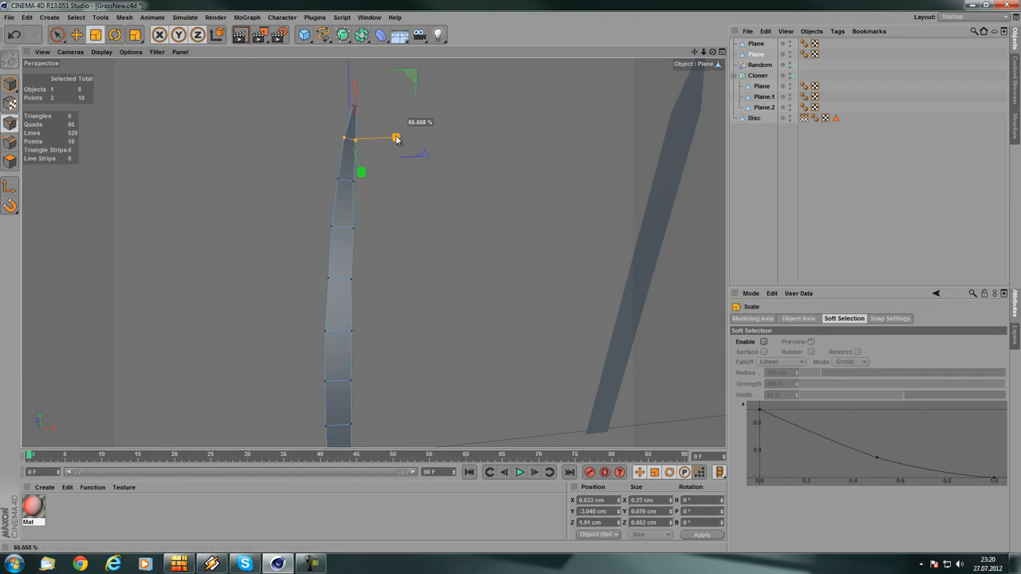
pyautogui.moveTo(397, 140); pyautogui.dragTo(396, 139)
pyautogui.click(421, 193)
pyautogui.keyDown('alt'); pyautogui.moveTo(349, 227); pyautogui.dragTo(354, 202, button='middle'); pyautogui.keyUp('alt')
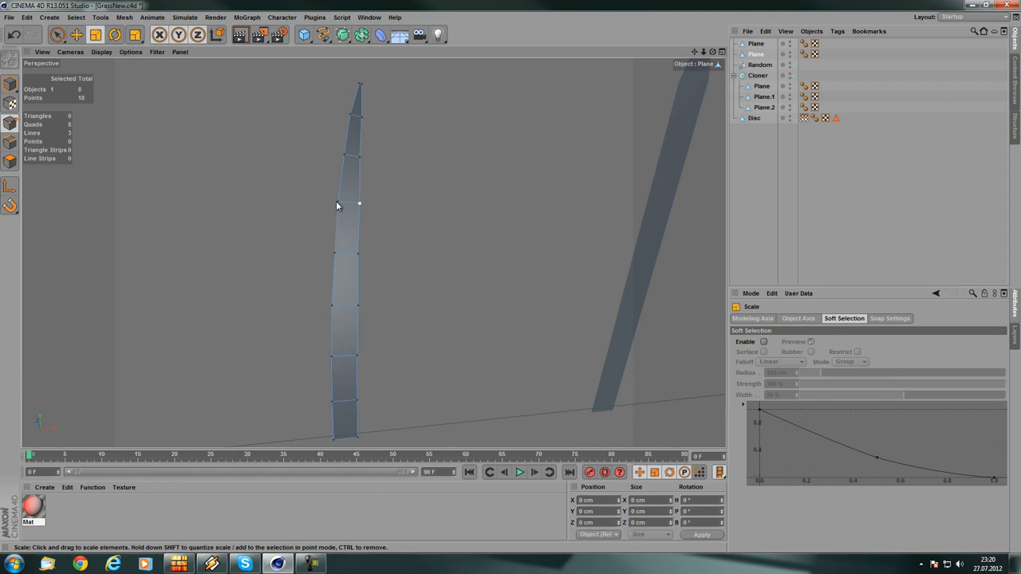
# - Narrow the fourth row of points from the blade's tip slightly more along X
pyautogui.click(57, 34)
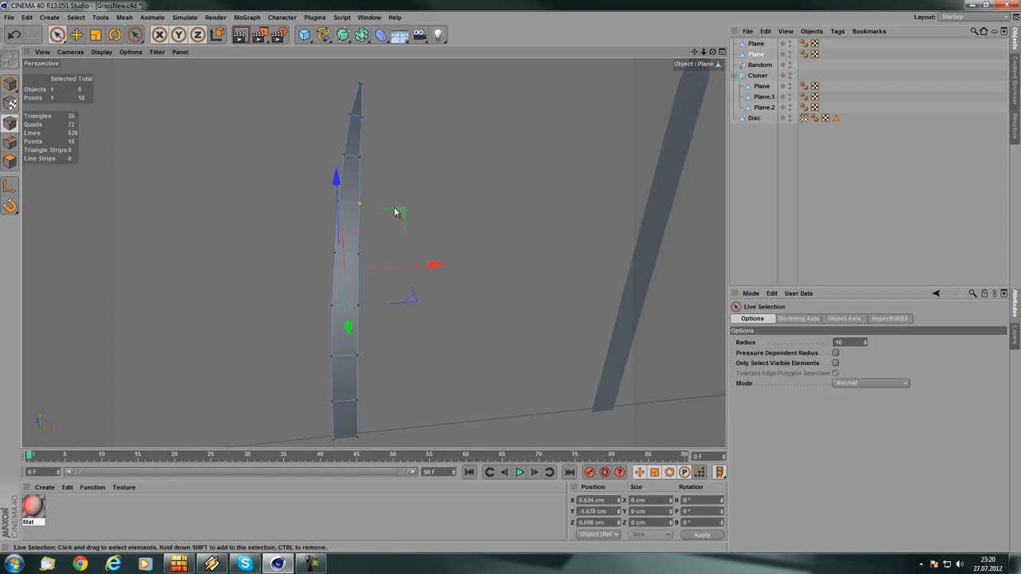
pyautogui.keyDown('shift'); pyautogui.click(333, 200); pyautogui.keyUp('shift')
pyautogui.click(95, 35)
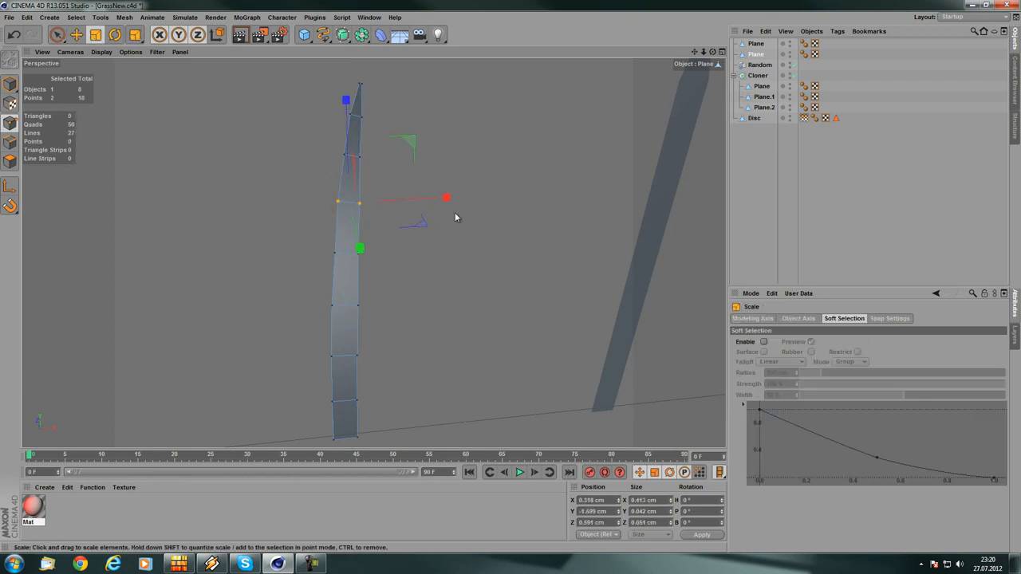
pyautogui.moveTo(446, 199); pyautogui.dragTo(428, 209)
pyautogui.click(490, 170)
# - Scale the fifth row of points from the blade's tip along X down to about 0.32 cm wide
pyautogui.click(57, 34)
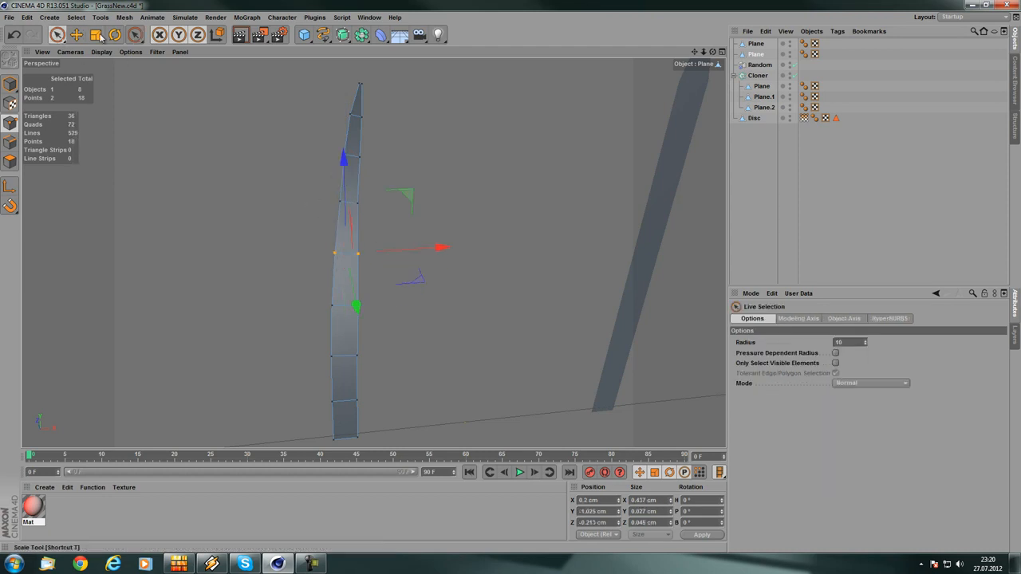
pyautogui.press('t')
pyautogui.moveTo(445, 249); pyautogui.dragTo(418, 252)
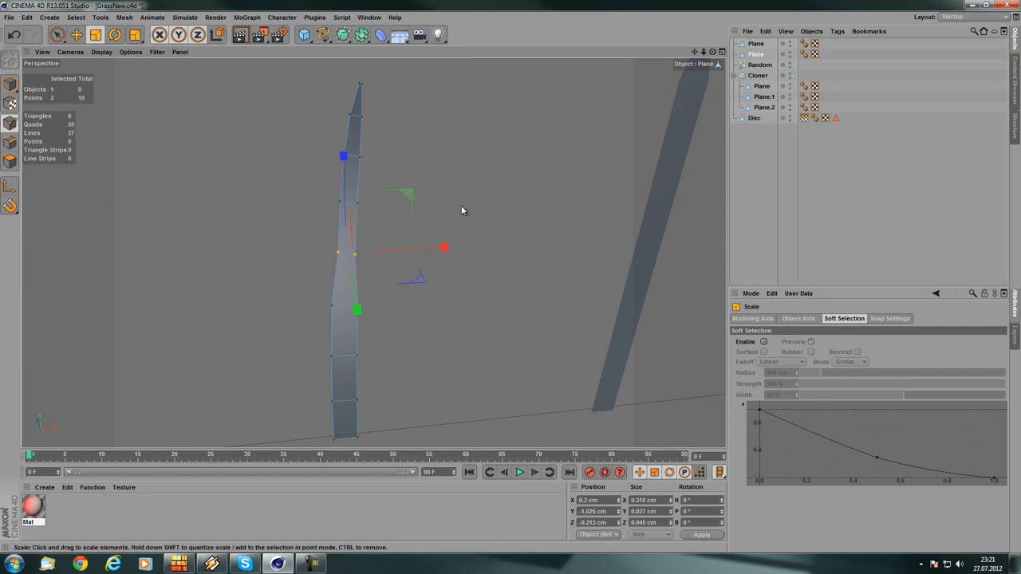
pyautogui.click(460, 205)
# - Scale the sixth row of points from the blade's tip along X to about 0.34 cm wide
pyautogui.click(56, 34)
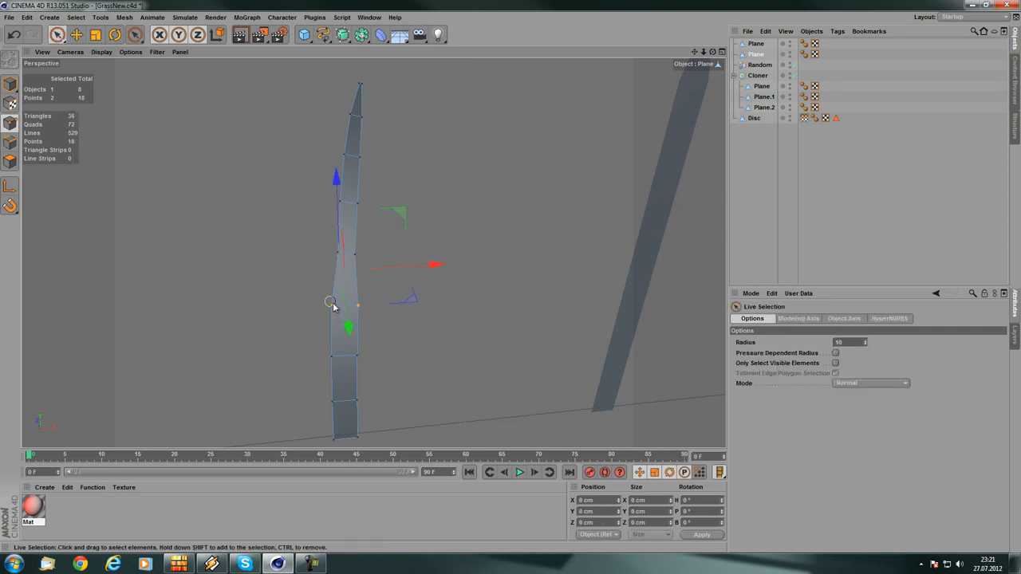
pyautogui.moveTo(333, 305); pyautogui.dragTo(366, 307)
pyautogui.click(96, 34)
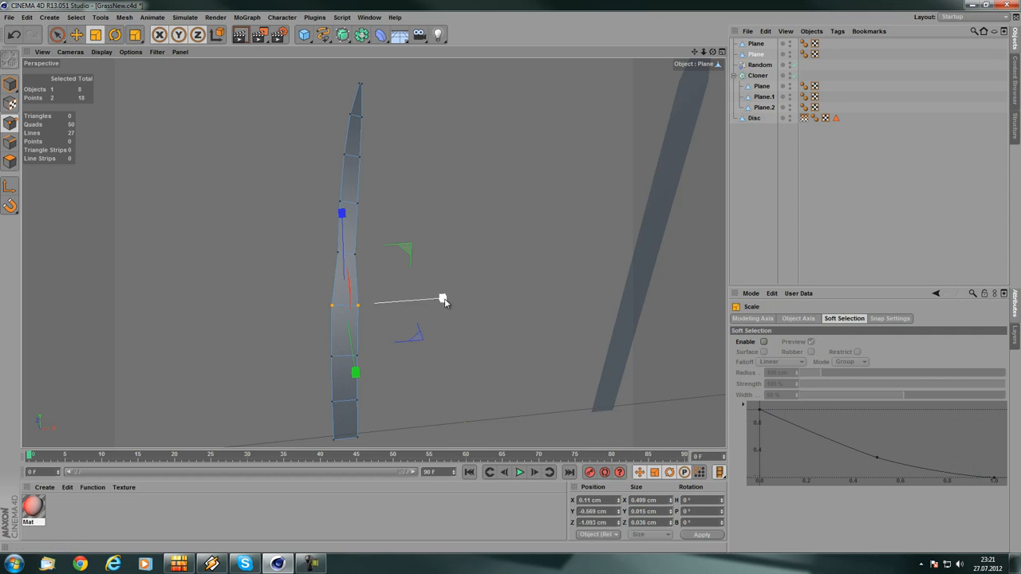
pyautogui.click(464, 208)
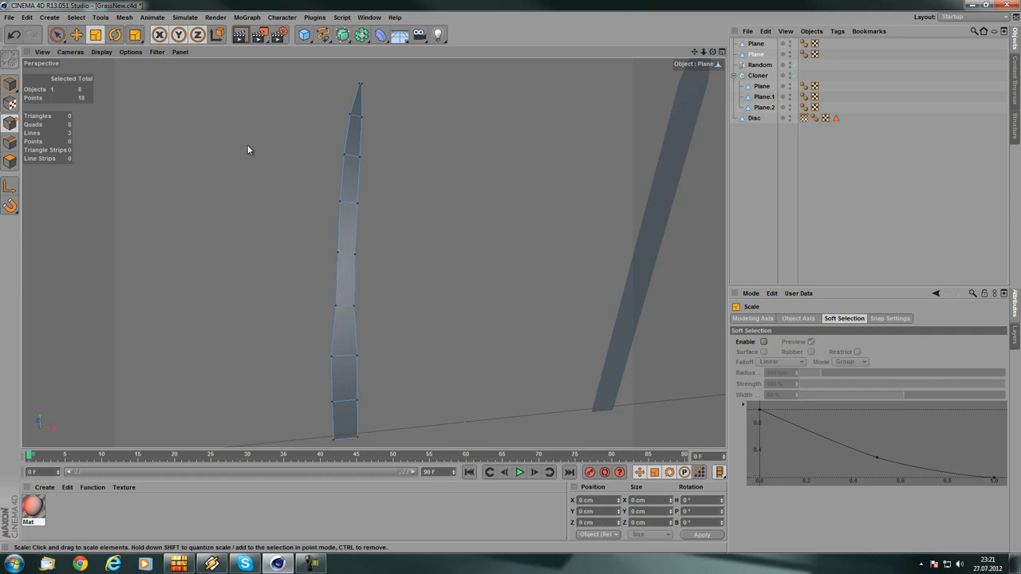
# - Reselect the sixth row of points from the blade's tip and fine-tune its width along X
pyautogui.click(56, 34)
pyautogui.click(120, 52)
pyautogui.moveTo(333, 306)
pyautogui.mouseDown()
pyautogui.moveTo(383, 316)
pyautogui.moveTo(337, 310)
pyautogui.mouseUp()
pyautogui.click(96, 36)
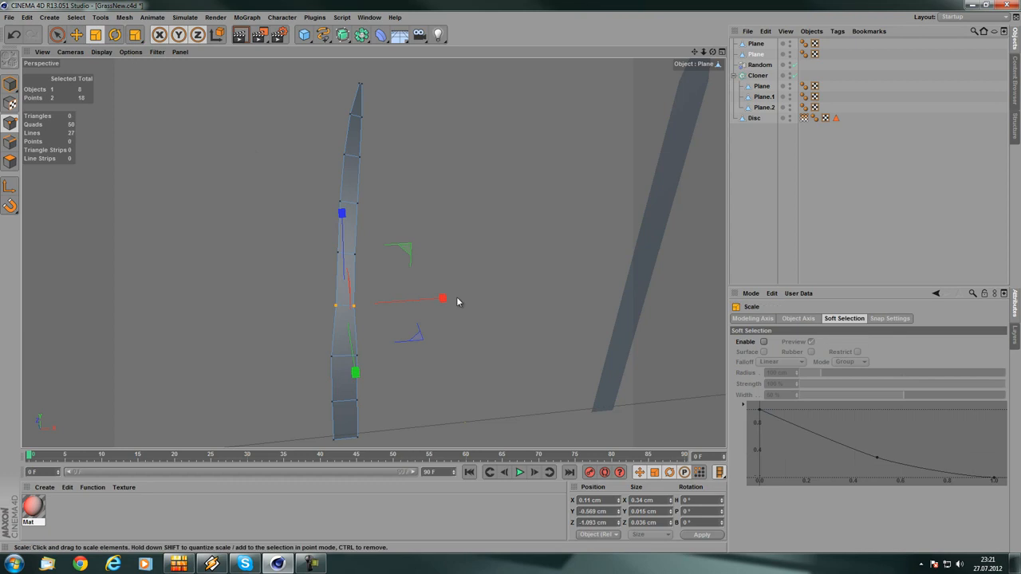
pyautogui.moveTo(457, 299)
pyautogui.mouseDown()
pyautogui.moveTo(441, 302)
pyautogui.moveTo(457, 307)
pyautogui.mouseUp()
pyautogui.click(499, 261)
# - Narrow the seventh row of points from the bent blade's tip slightly along X
pyautogui.keyDown('alt'); pyautogui.moveTo(345, 288); pyautogui.dragTo(342, 250, button='middle'); pyautogui.keyUp('alt')
pyautogui.click(57, 34)
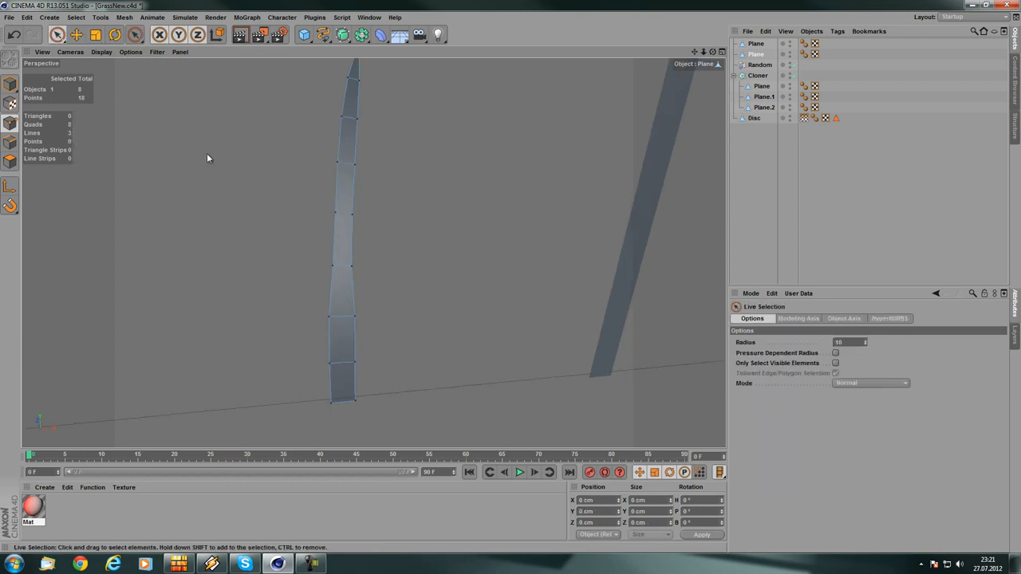
pyautogui.press('t')
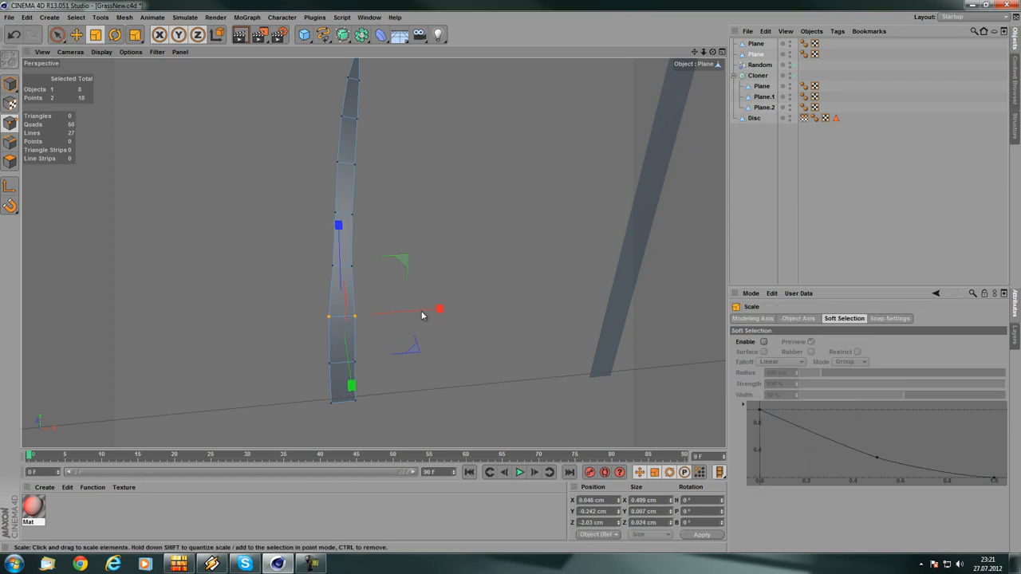
pyautogui.moveTo(422, 314)
pyautogui.mouseDown()
pyautogui.moveTo(432, 313)
pyautogui.moveTo(423, 313)
pyautogui.mouseUp()
pyautogui.click(414, 291)
pyautogui.keyDown('alt'); pyautogui.moveTo(414, 292); pyautogui.dragTo(412, 269, button='middle'); pyautogui.keyUp('alt')
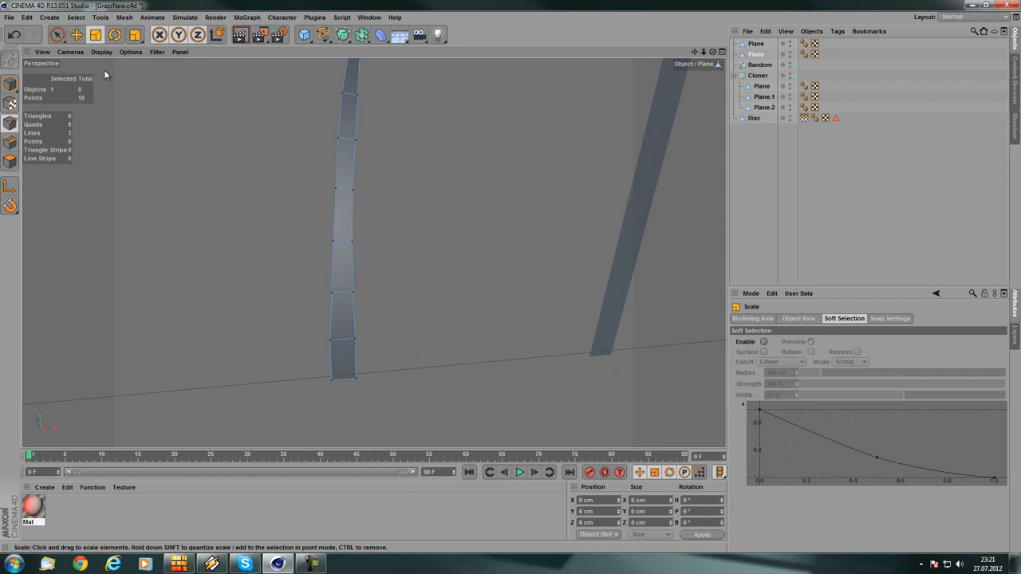
# - Scale down the eighth row of points from the blade's tip, just above the base, along X
pyautogui.click(57, 34)
pyautogui.moveTo(379, 339); pyautogui.dragTo(319, 337)
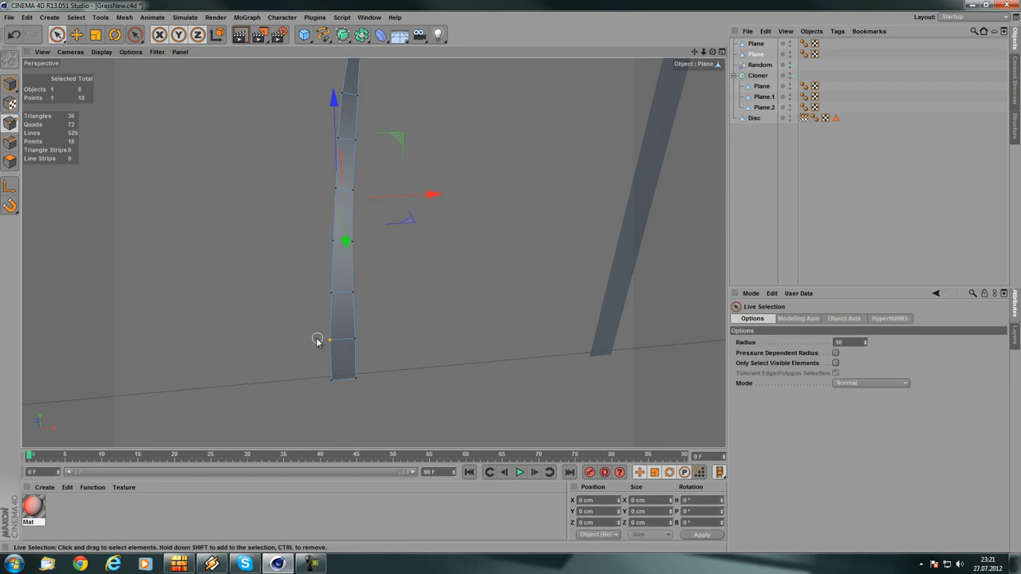
pyautogui.click(95, 35)
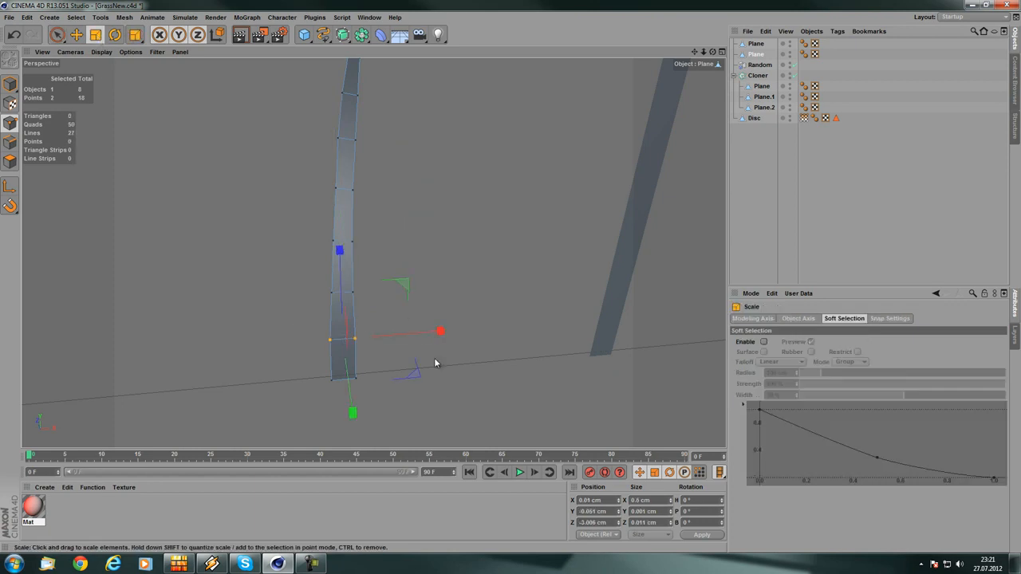
pyautogui.moveTo(437, 331)
pyautogui.mouseDown()
pyautogui.moveTo(440, 345)
pyautogui.moveTo(424, 343)
pyautogui.mouseUp()
pyautogui.click(451, 253)
# - Delete the straight blade plane standing beside the bent blade
pyautogui.keyDown('alt'); pyautogui.moveTo(452, 253); pyautogui.dragTo(407, 261, button='right'); pyautogui.keyUp('alt')
pyautogui.keyDown('alt'); pyautogui.moveTo(407, 262); pyautogui.dragTo(372, 253); pyautogui.keyUp('alt')
pyautogui.keyDown('alt'); pyautogui.moveTo(372, 252); pyautogui.dragTo(273, 330, button='right'); pyautogui.keyUp('alt')
pyautogui.moveTo(273, 330)
pyautogui.keyDown('alt'); pyautogui.mouseDown()
pyautogui.moveTo(498, 304)
pyautogui.moveTo(267, 321)
pyautogui.moveTo(355, 275)
pyautogui.mouseUp(); pyautogui.keyUp('alt')
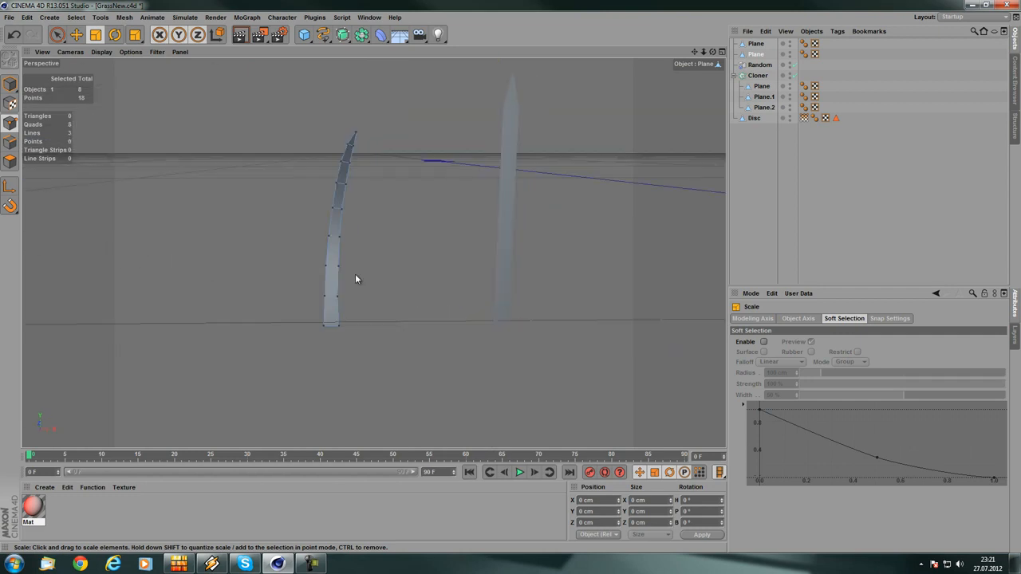
pyautogui.keyDown('alt'); pyautogui.moveTo(490, 244); pyautogui.dragTo(471, 267); pyautogui.keyUp('alt')
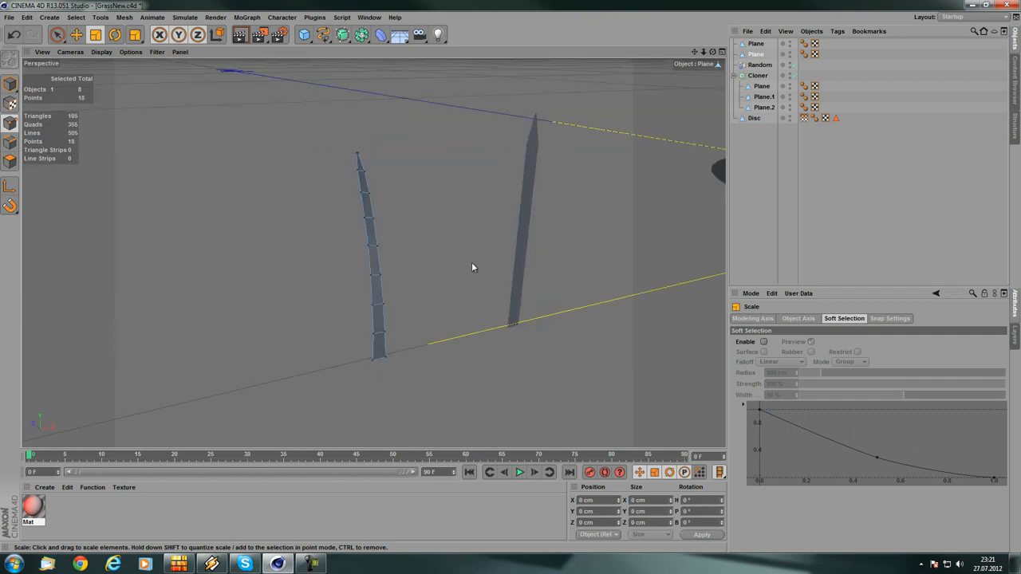
pyautogui.click(529, 204)
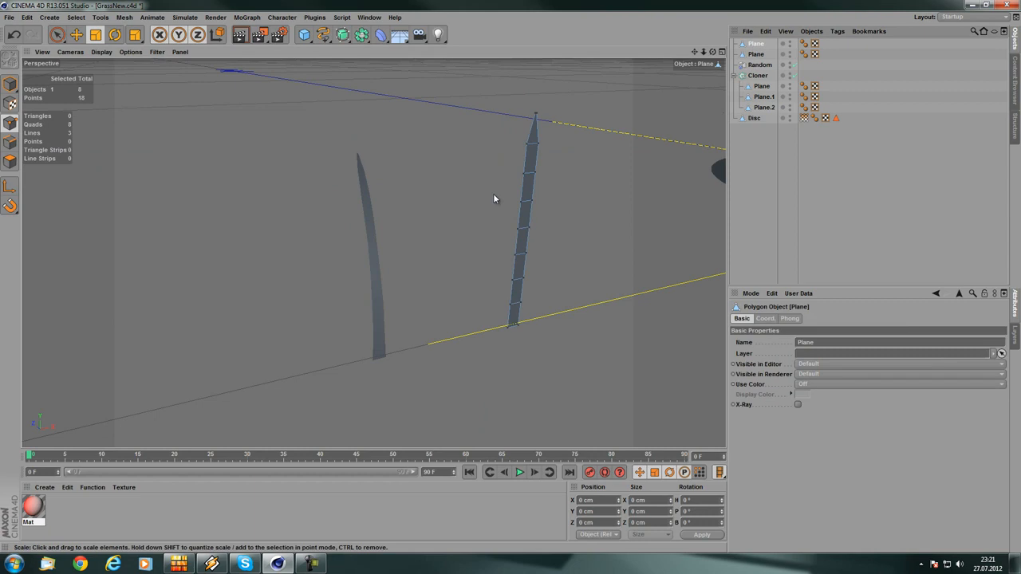
pyautogui.keyDown('alt'); pyautogui.moveTo(494, 196); pyautogui.dragTo(472, 272); pyautogui.keyUp('alt')
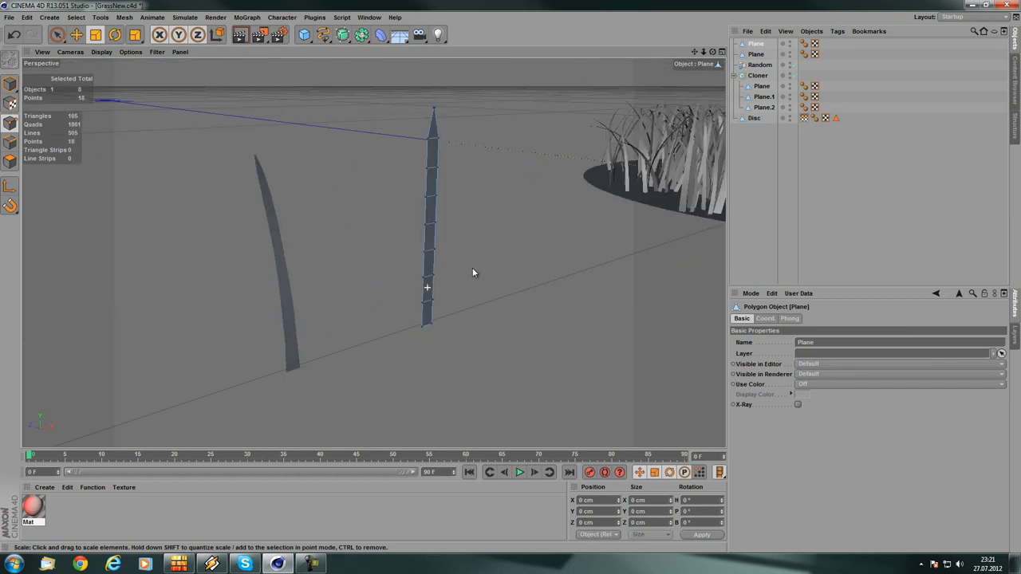
pyautogui.press('Delete')
# - Duplicate the bent blade and move the copy sideways to an X position of about -50.35 cm
pyautogui.click(756, 44)
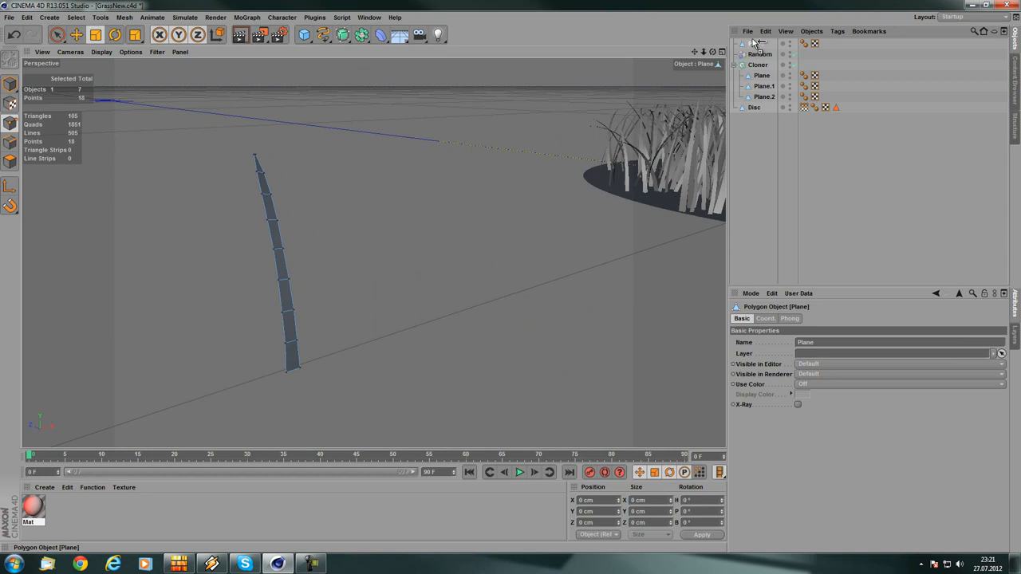
pyautogui.keyDown('ctrl'); pyautogui.moveTo(753, 42); pyautogui.dragTo(752, 39); pyautogui.keyUp('ctrl')
pyautogui.click(9, 84)
pyautogui.click(77, 35)
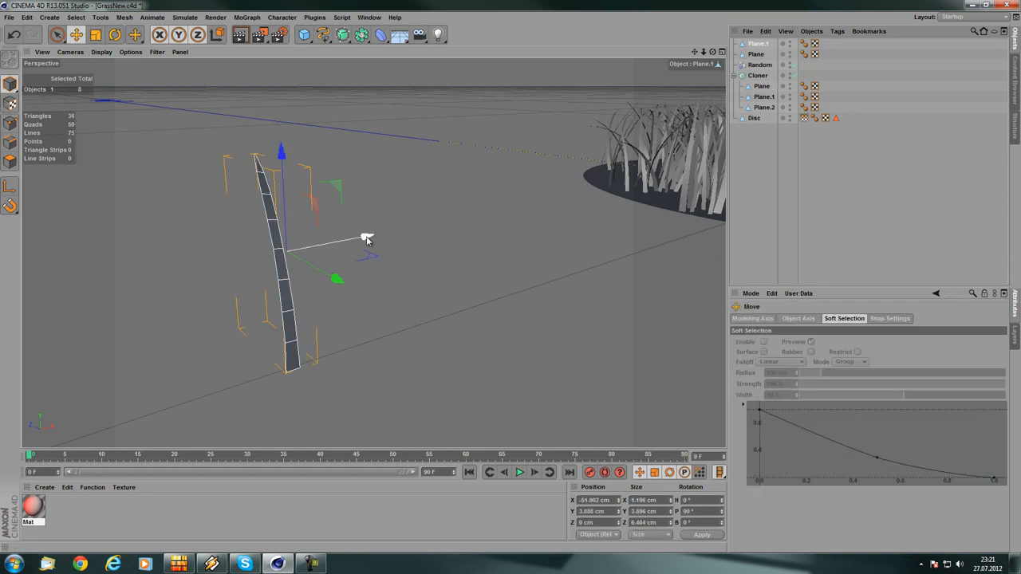
pyautogui.moveTo(366, 238); pyautogui.dragTo(408, 229)
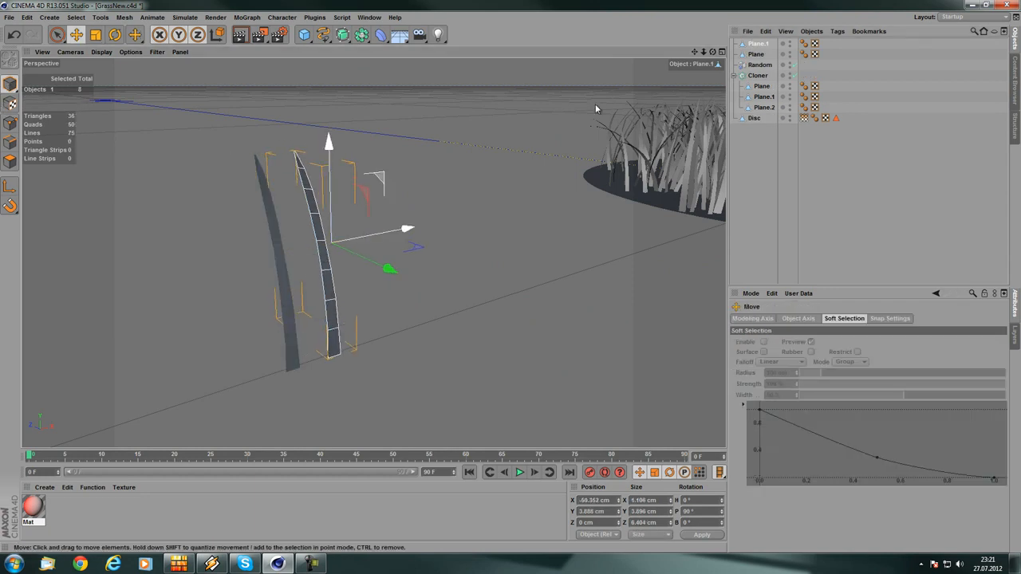
# - Lower the two rows of points at the copied blade's tip by about 1 cm along Z
pyautogui.click(13, 123)
pyautogui.scroll(3, 239, 174)
pyautogui.keyDown('alt'); pyautogui.moveTo(238, 174); pyautogui.dragTo(254, 189); pyautogui.keyUp('alt')
pyautogui.click(57, 35)
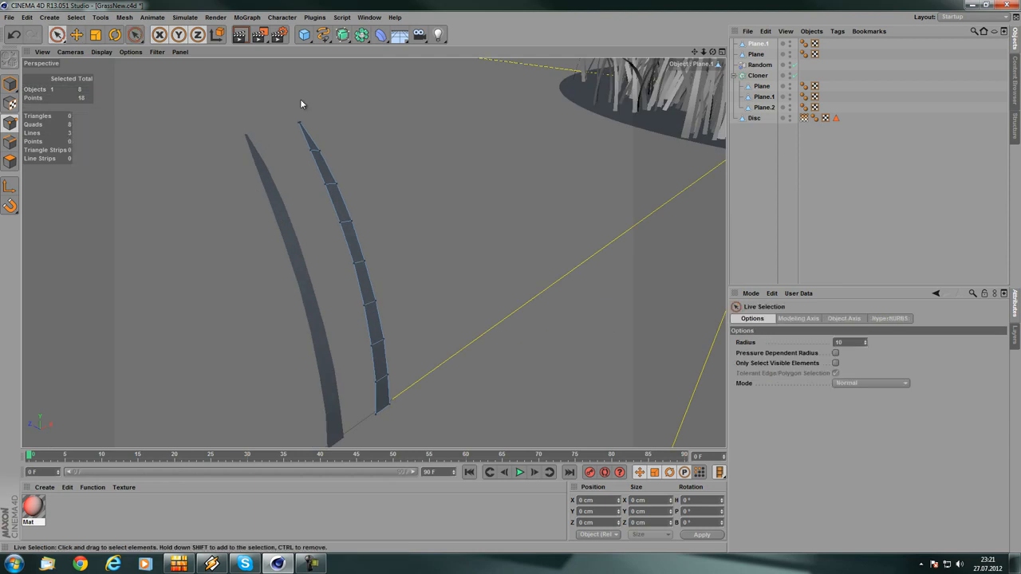
pyautogui.keyDown('alt'); pyautogui.moveTo(331, 153); pyautogui.dragTo(203, 115); pyautogui.keyUp('alt')
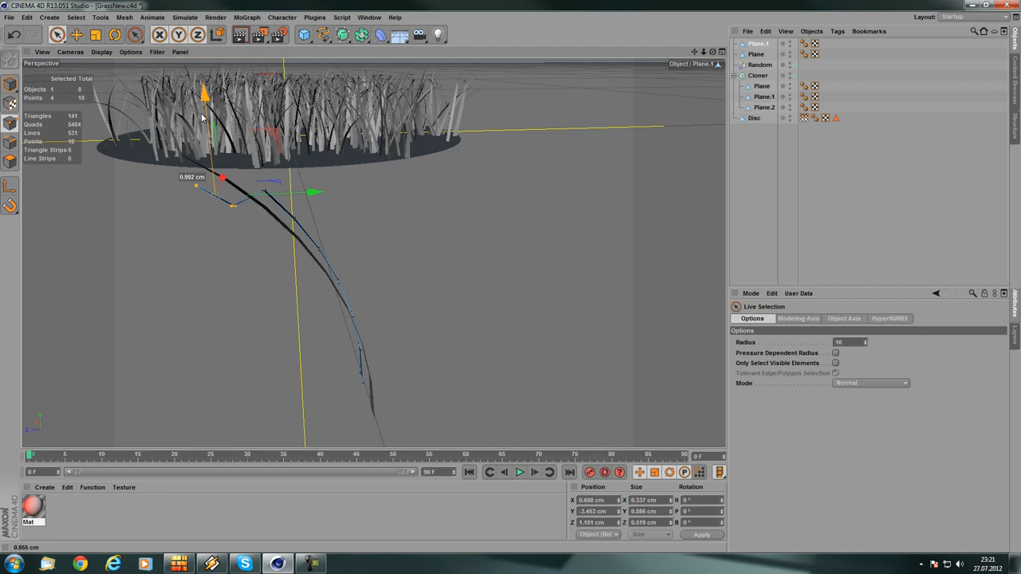
pyautogui.click(196, 254)
pyautogui.keyDown('alt'); pyautogui.moveTo(197, 233); pyautogui.dragTo(213, 230, button='middle'); pyautogui.keyUp('alt')
pyautogui.click(182, 218)
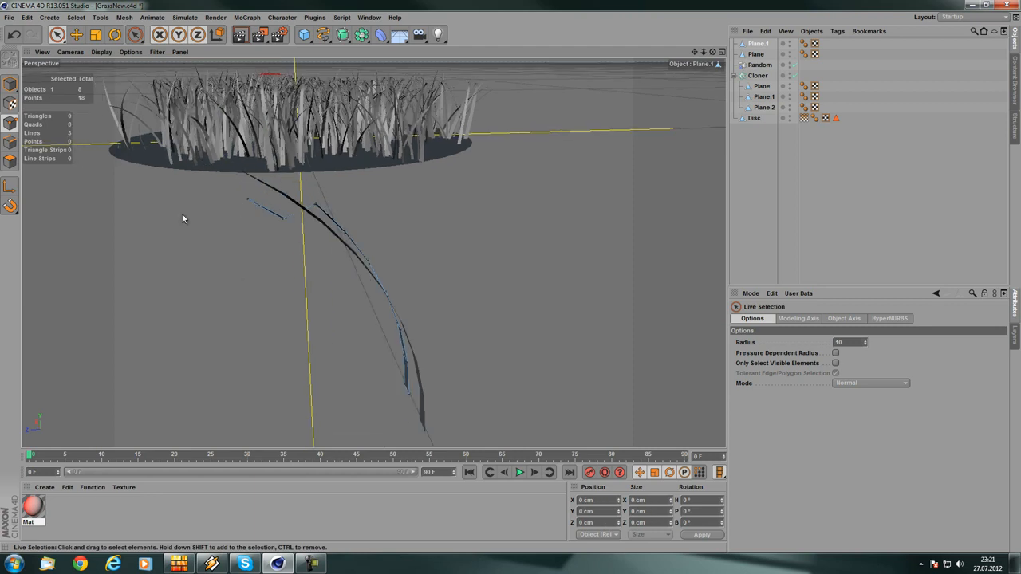
# - Lower only the tip points of the copied blade further along Z so the end droops
pyautogui.click(250, 181)
pyautogui.moveTo(238, 109); pyautogui.dragTo(242, 169)
pyautogui.moveTo(351, 249); pyautogui.dragTo(371, 250)
pyautogui.keyDown('alt'); pyautogui.moveTo(373, 253); pyautogui.dragTo(331, 338); pyautogui.keyUp('alt')
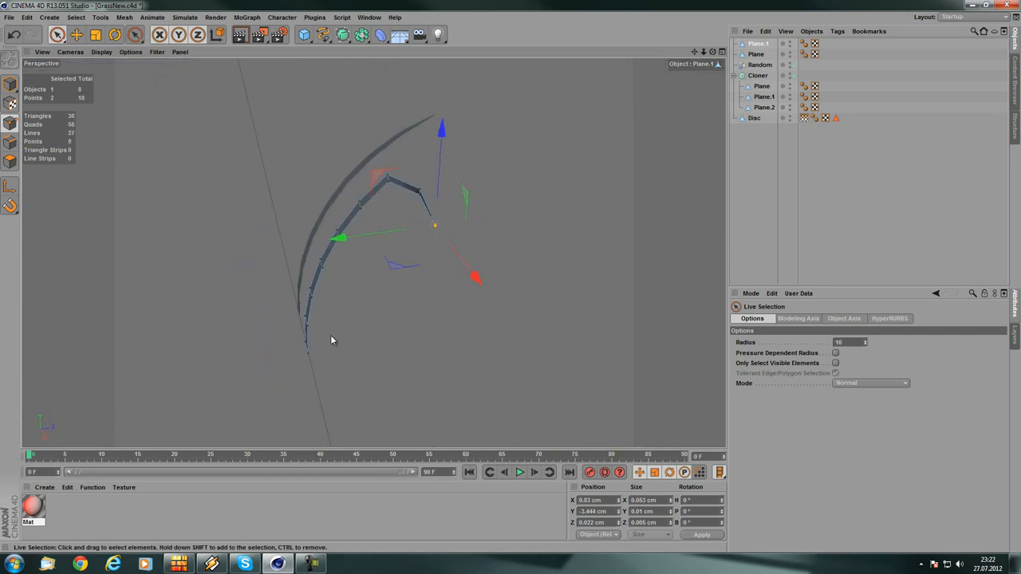
# - Raise the second and third rows of points from the copied blade's tip slightly along Z
pyautogui.click(374, 281)
pyautogui.keyDown('alt'); pyautogui.moveTo(375, 281); pyautogui.dragTo(352, 191); pyautogui.keyUp('alt')
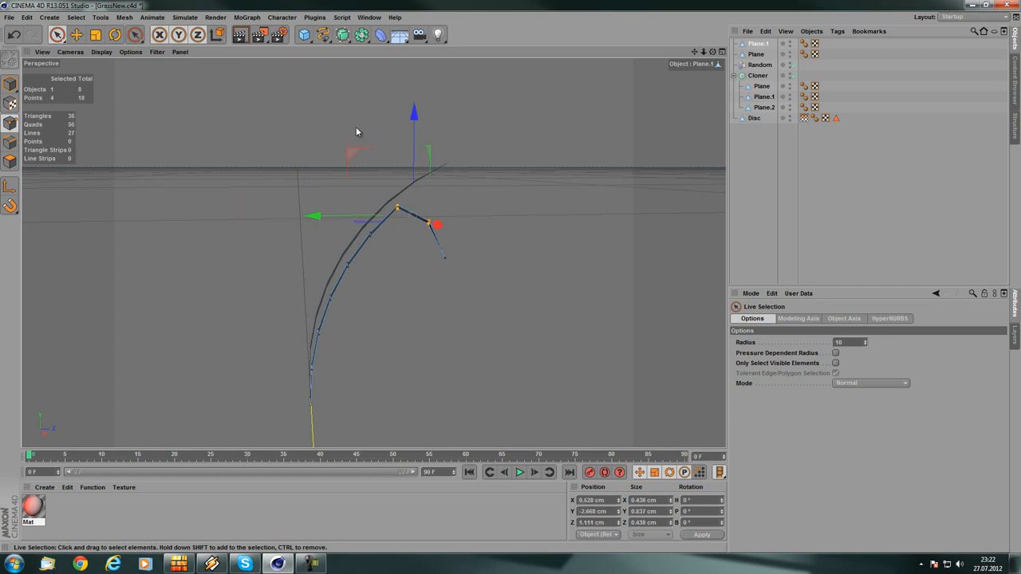
pyautogui.moveTo(413, 148); pyautogui.dragTo(413, 146)
pyautogui.click(245, 211)
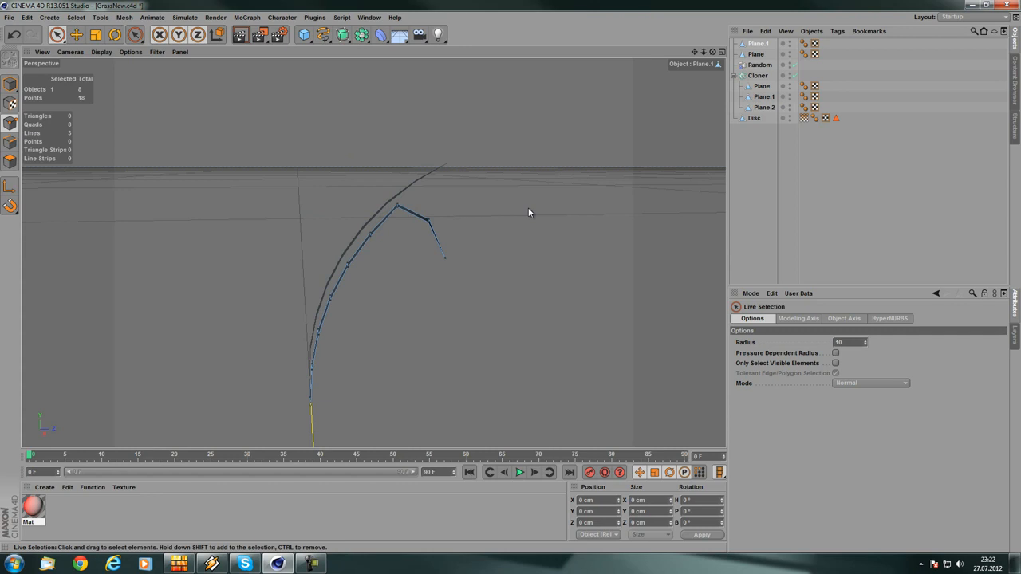
# - Raise the second row of points and the tip points of the copied blade along Z to soften the bend
pyautogui.click(428, 220)
pyautogui.moveTo(430, 158); pyautogui.dragTo(431, 147)
pyautogui.click(442, 202)
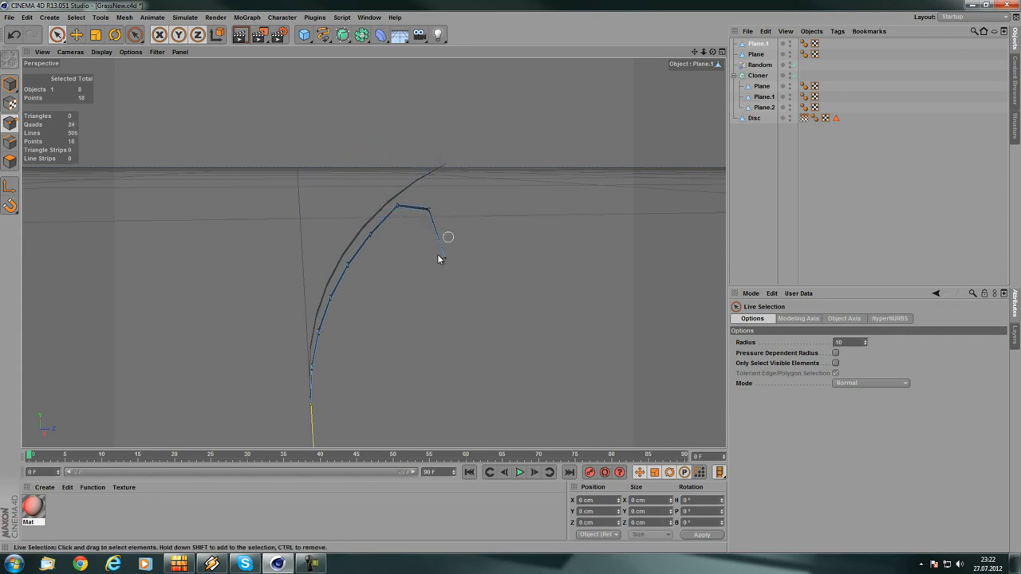
pyautogui.press('e')
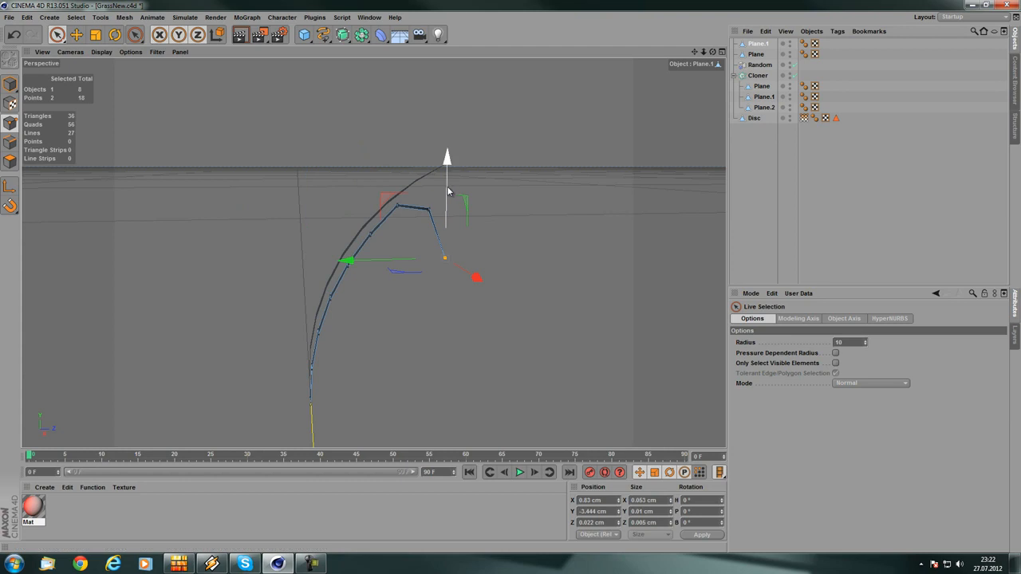
pyautogui.moveTo(454, 193); pyautogui.dragTo(460, 160)
pyautogui.click(410, 320)
pyautogui.moveTo(410, 321)
pyautogui.keyDown('alt'); pyautogui.mouseDown()
pyautogui.moveTo(500, 320)
pyautogui.moveTo(446, 295)
pyautogui.moveTo(337, 340)
pyautogui.moveTo(211, 254)
pyautogui.moveTo(263, 278)
pyautogui.moveTo(352, 221)
pyautogui.moveTo(271, 281)
pyautogui.moveTo(511, 288)
pyautogui.moveTo(66, 237)
pyautogui.moveTo(702, 293)
pyautogui.moveTo(449, 283)
pyautogui.moveTo(471, 323)
pyautogui.moveTo(574, 264)
pyautogui.mouseUp(); pyautogui.keyUp('alt')
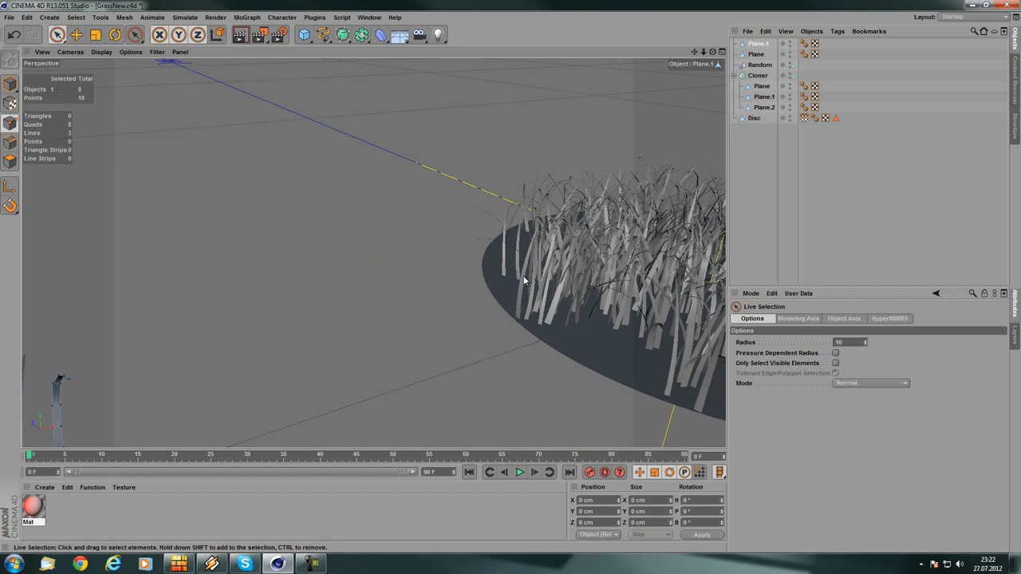
pyautogui.click(763, 87)
pyautogui.keyDown('shift'); pyautogui.click(765, 108); pyautogui.keyUp('shift')
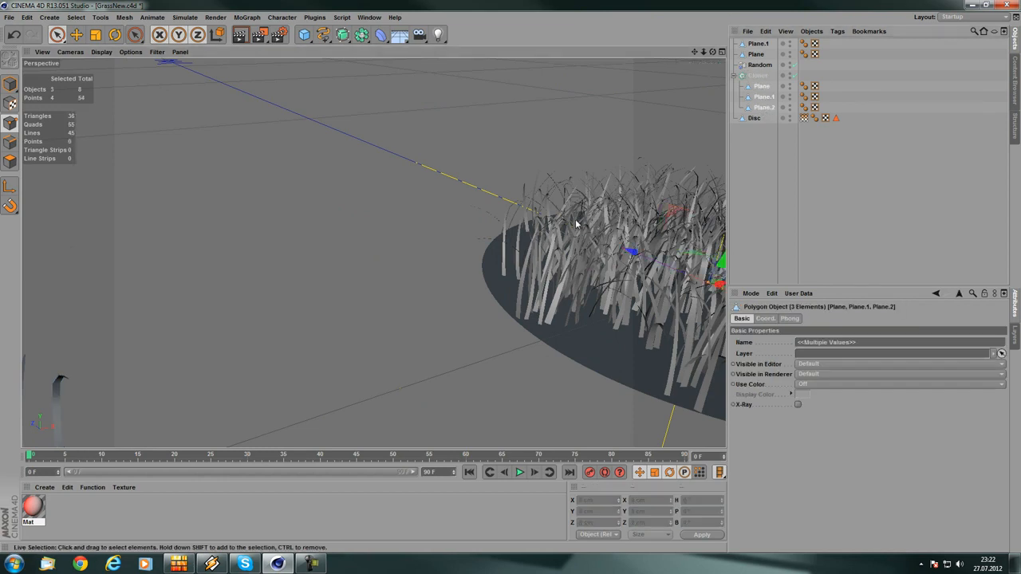
pyautogui.keyDown('alt'); pyautogui.moveTo(576, 224); pyautogui.dragTo(604, 303); pyautogui.keyUp('alt')
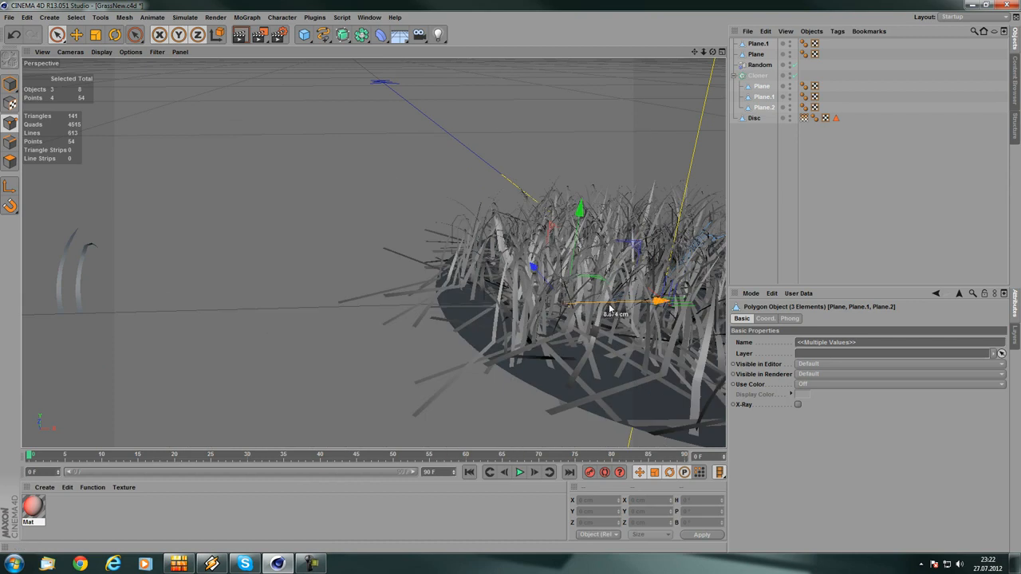
pyautogui.click(13, 30)
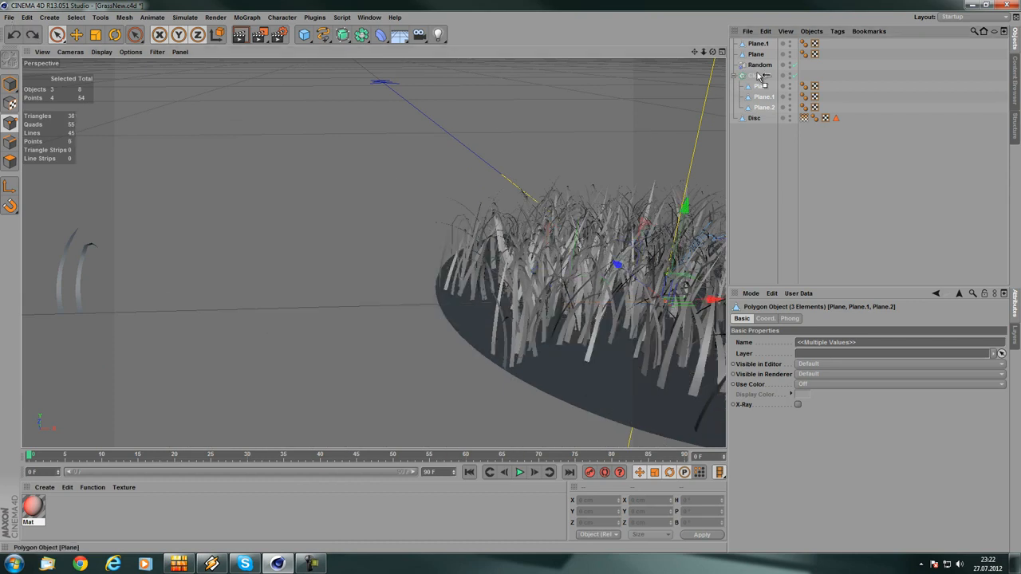
# - Examine the cloned grass patch on the disc from several angles and distances
pyautogui.moveTo(757, 73); pyautogui.dragTo(758, 70)
pyautogui.keyDown('alt'); pyautogui.moveTo(452, 261); pyautogui.dragTo(630, 285); pyautogui.keyUp('alt')
pyautogui.keyDown('alt'); pyautogui.moveTo(373, 253); pyautogui.dragTo(351, 285); pyautogui.keyUp('alt')
pyautogui.click(531, 215)
pyautogui.keyDown('alt'); pyautogui.moveTo(412, 244); pyautogui.dragTo(469, 265, button='right'); pyautogui.keyUp('alt')
pyautogui.keyDown('alt'); pyautogui.moveTo(474, 312); pyautogui.dragTo(416, 244); pyautogui.keyUp('alt')
pyautogui.keyDown('alt'); pyautogui.moveTo(412, 237); pyautogui.dragTo(451, 251, button='right'); pyautogui.keyUp('alt')
pyautogui.keyDown('alt'); pyautogui.moveTo(368, 295); pyautogui.dragTo(468, 254); pyautogui.keyUp('alt')
pyautogui.scroll(-5, 469, 254)
pyautogui.moveTo(760, 78); pyautogui.dragTo(763, 113)
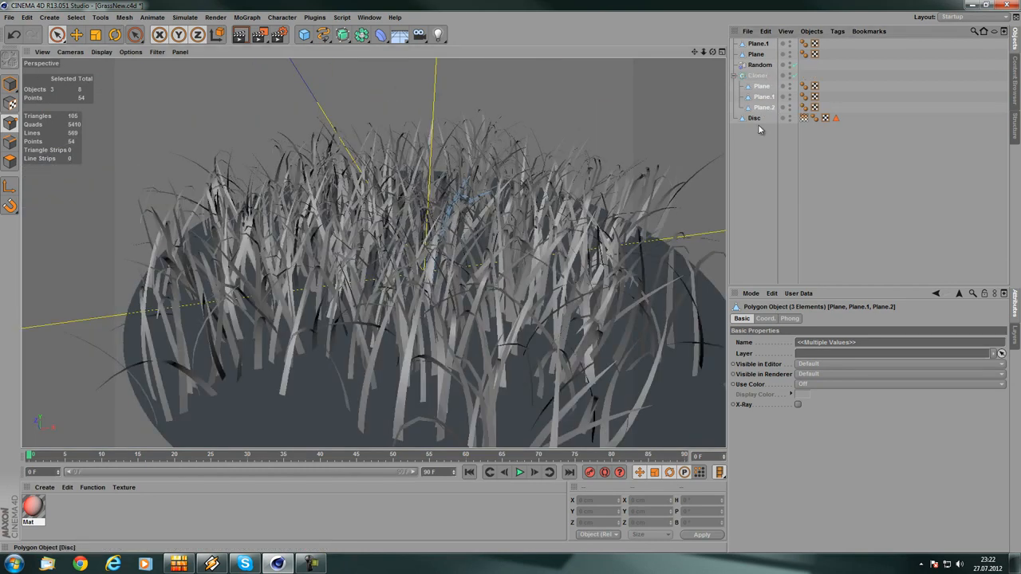
pyautogui.click(762, 76)
pyautogui.click(752, 119)
pyautogui.scroll(-5, 506, 226)
pyautogui.keyDown('alt'); pyautogui.moveTo(506, 227); pyautogui.dragTo(399, 275); pyautogui.keyUp('alt')
pyautogui.scroll(4, 455, 230)
pyautogui.keyDown('alt'); pyautogui.moveTo(455, 230); pyautogui.dragTo(488, 275); pyautogui.keyUp('alt')
# - Select the Cloner and inspect its wireframe clones and available cloning modes
pyautogui.click(757, 76)
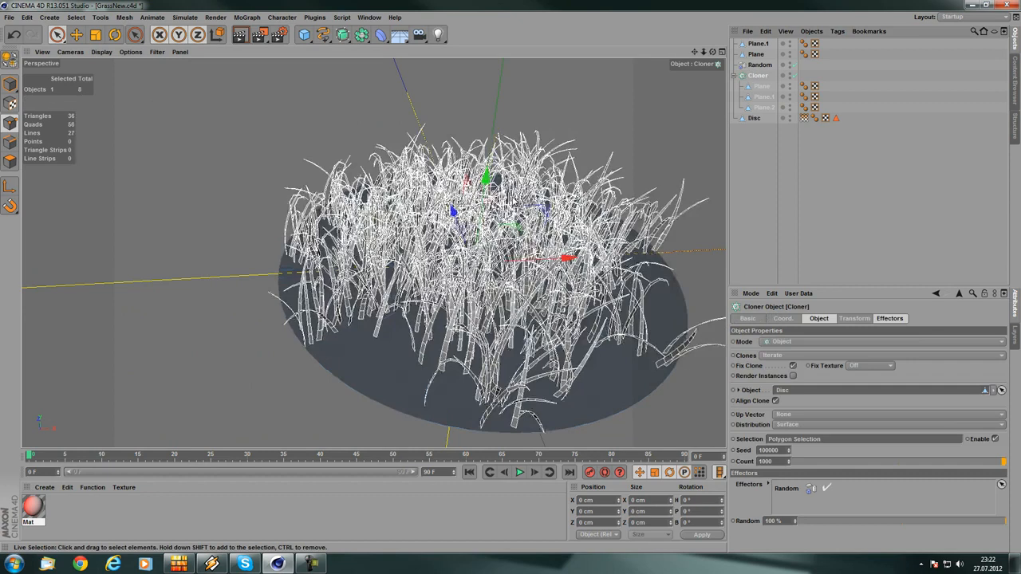
pyautogui.scroll(8, 494, 171)
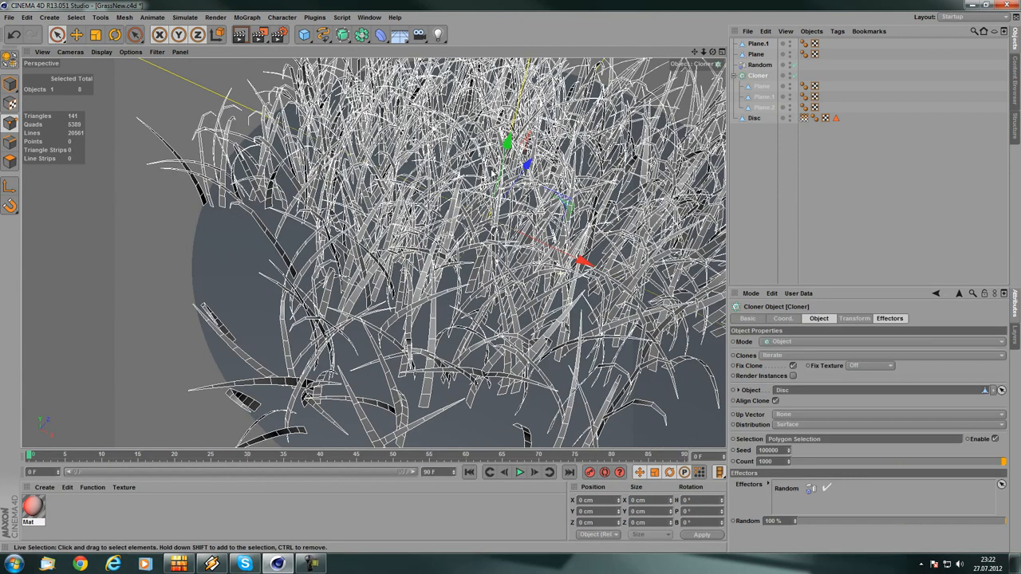
pyautogui.scroll(-6, 490, 174)
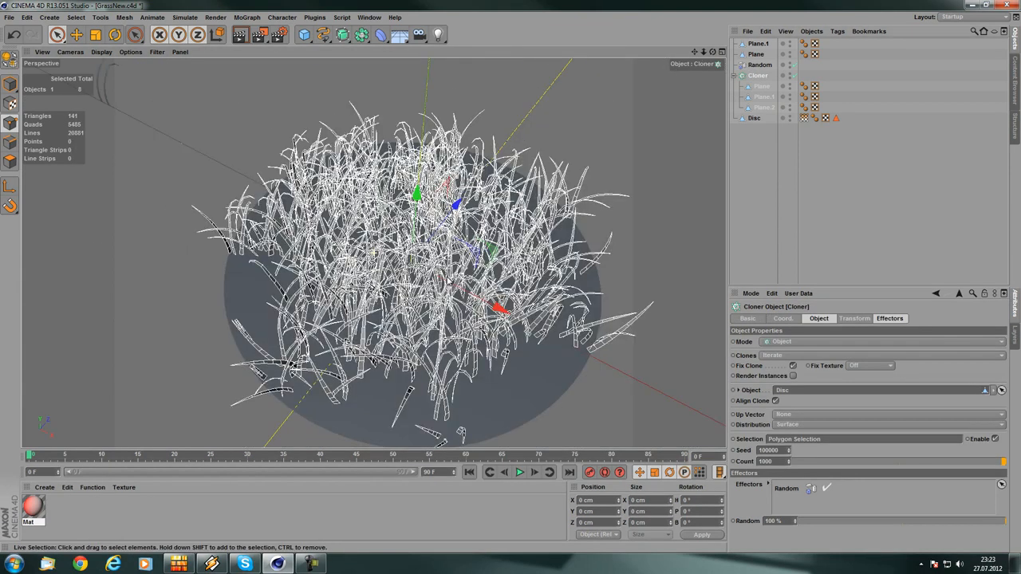
pyautogui.moveTo(373, 252)
pyautogui.keyDown('alt'); pyautogui.mouseDown()
pyautogui.moveTo(430, 214)
pyautogui.moveTo(389, 229)
pyautogui.mouseUp(); pyautogui.keyUp('alt')
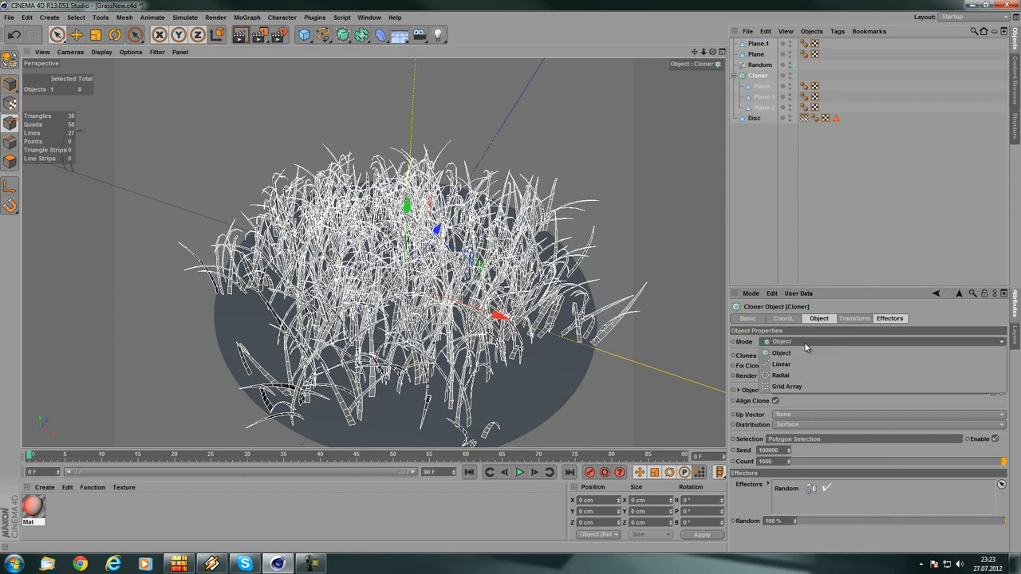
# - Rename the Cloner's three child planes as Grass Leaf 1, Grass Leaf 2 and Grass Leaf 3
pyautogui.doubleClick(762, 86)
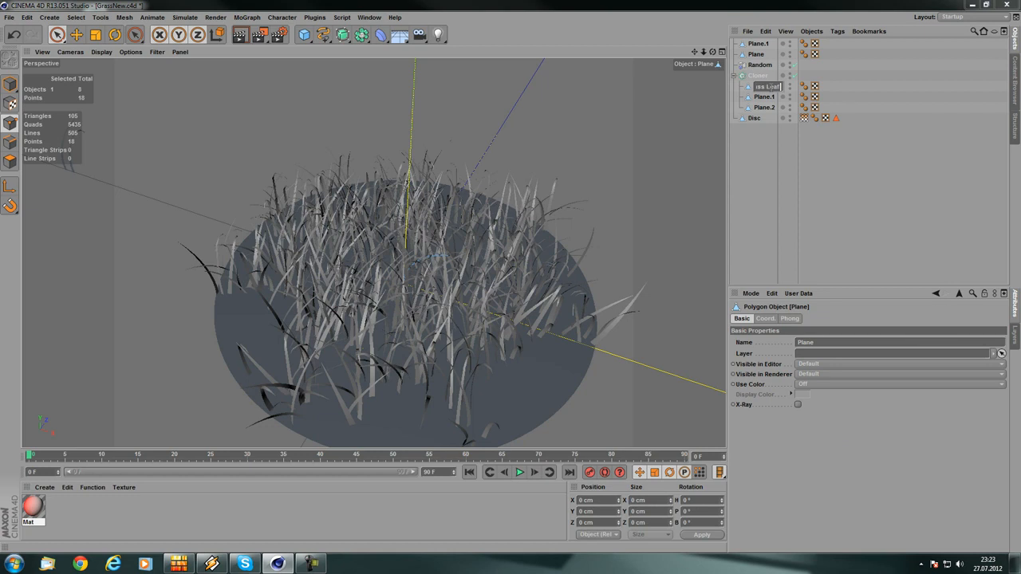
pyautogui.write('Grass Leaf 1')
pyautogui.press('Return')
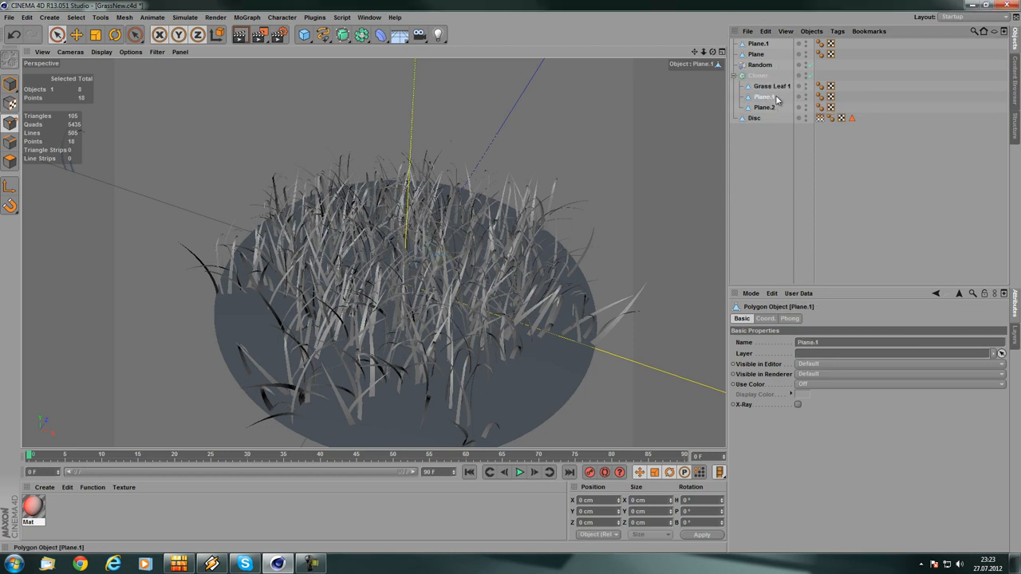
pyautogui.doubleClick(775, 97)
pyautogui.write('Grass Leaf ')
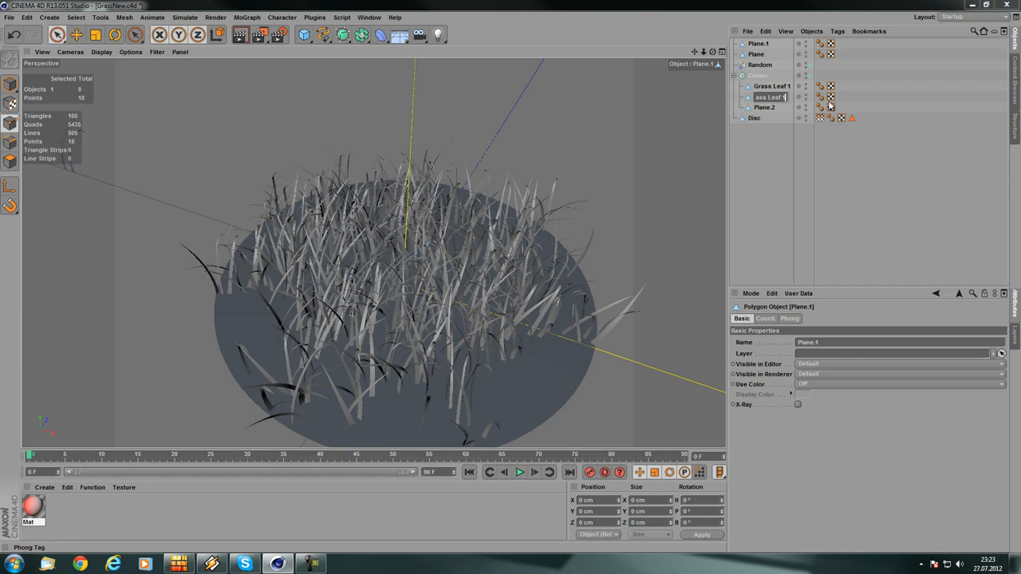
pyautogui.write('2')
pyautogui.press('Return')
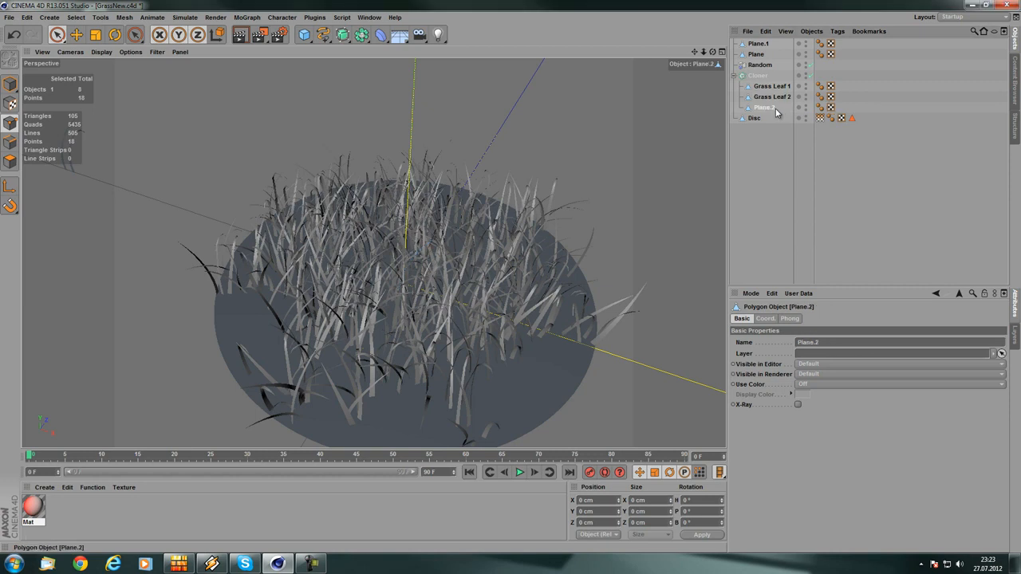
pyautogui.doubleClick(775, 109)
pyautogui.write('Grass Leaf ')
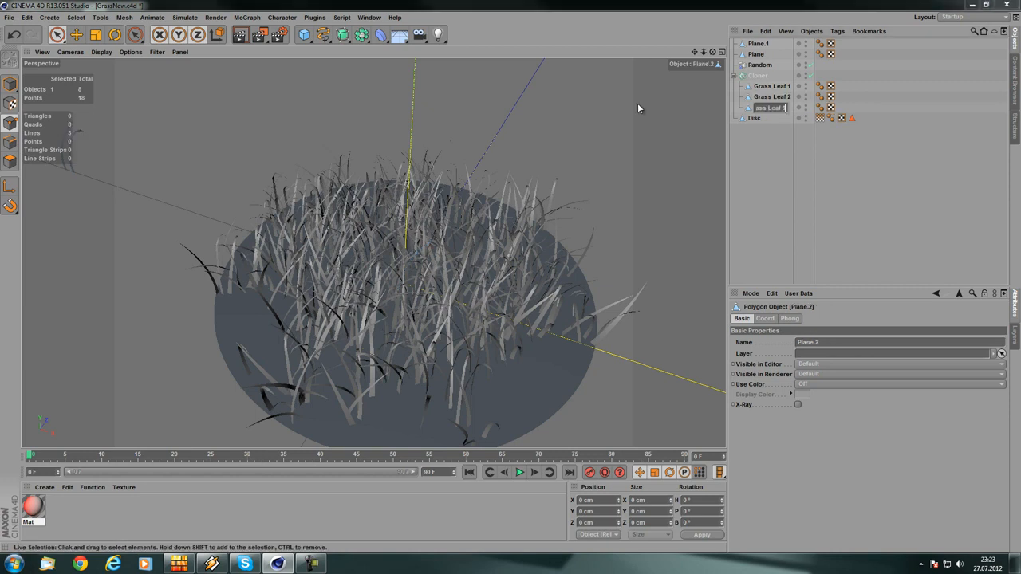
pyautogui.write('3')
pyautogui.press('Return')
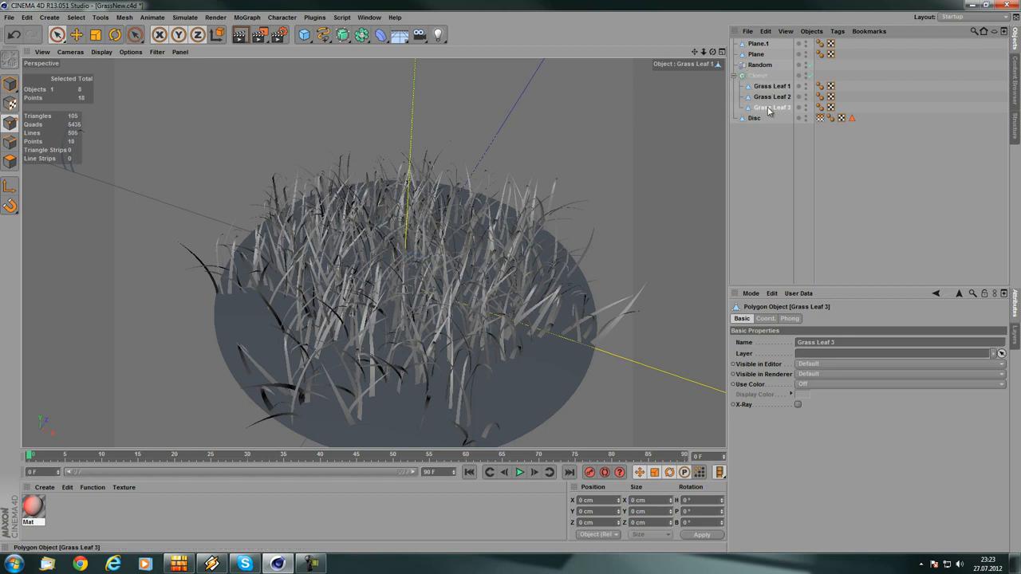
# - Select Grass Leaf 1, Grass Leaf 2 and Grass Leaf 3 together and check their coordinates alongside the cloned patch
pyautogui.keyDown('shift'); pyautogui.click(775, 112); pyautogui.keyUp('shift')
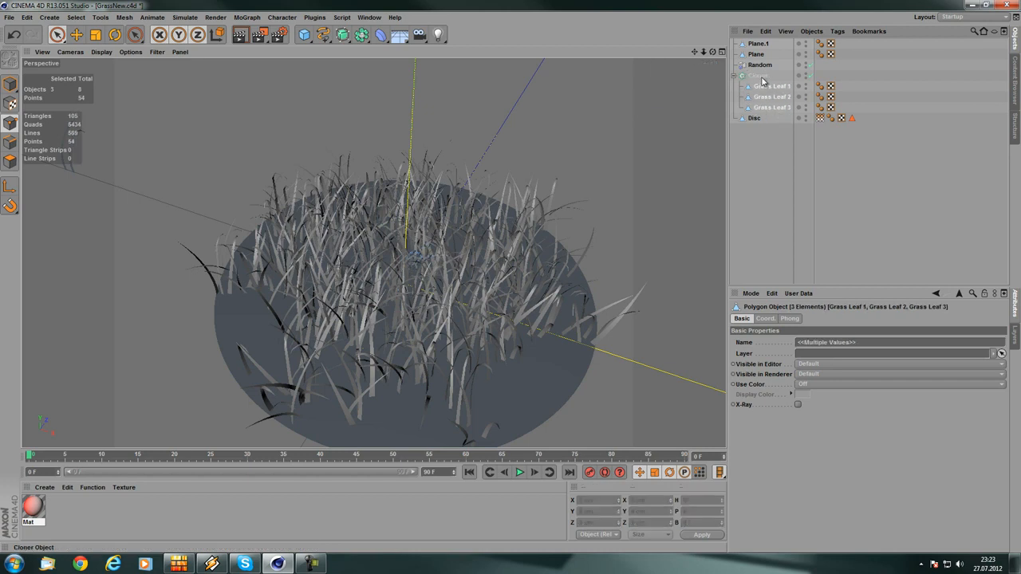
pyautogui.click(759, 76)
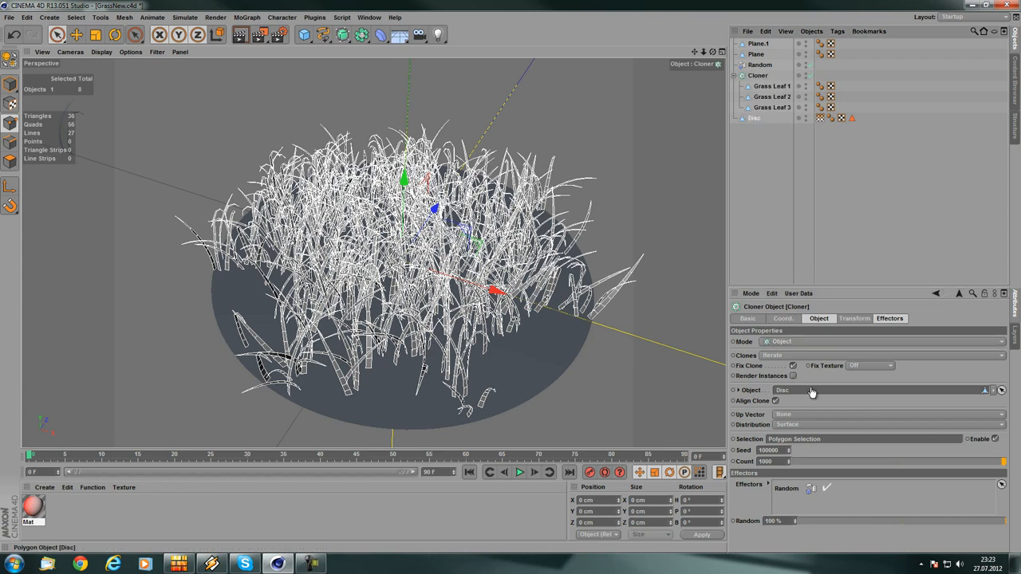
pyautogui.keyDown('alt'); pyautogui.moveTo(426, 310); pyautogui.dragTo(374, 264); pyautogui.keyUp('alt')
pyautogui.scroll(1, 418, 274)
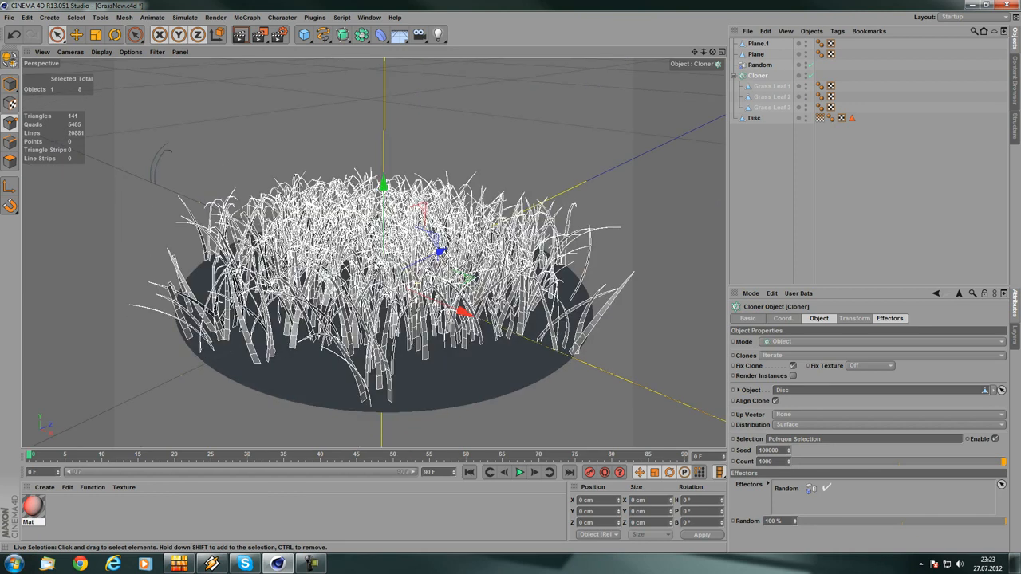
pyautogui.click(770, 86)
pyautogui.keyDown('shift'); pyautogui.click(770, 107); pyautogui.keyUp('shift')
pyautogui.click(765, 318)
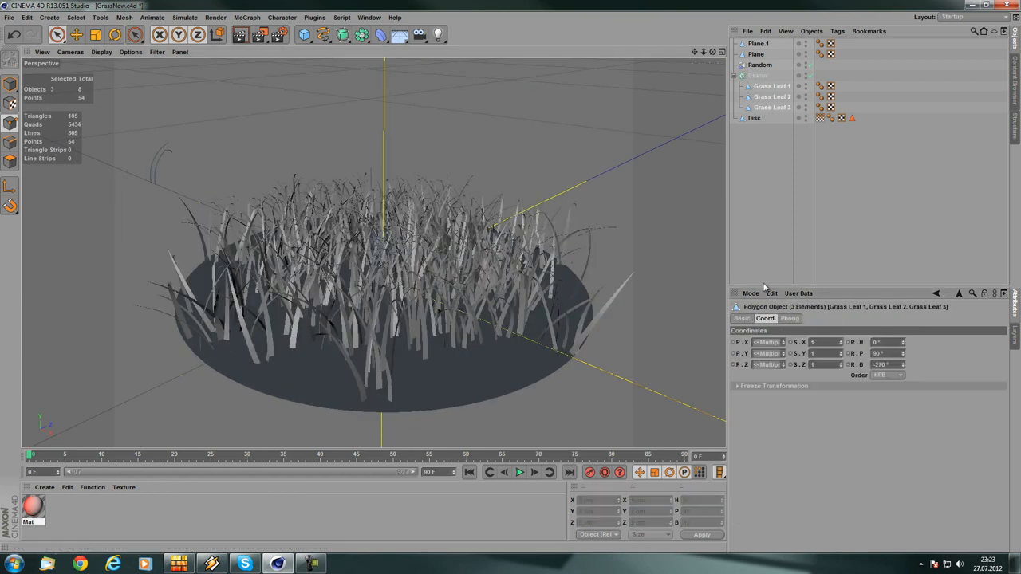
# - Review the Cloner's object properties and its available distribution modes while viewing the patch from different angles
pyautogui.click(756, 77)
pyautogui.keyDown('alt'); pyautogui.moveTo(431, 348); pyautogui.dragTo(485, 335); pyautogui.keyUp('alt')
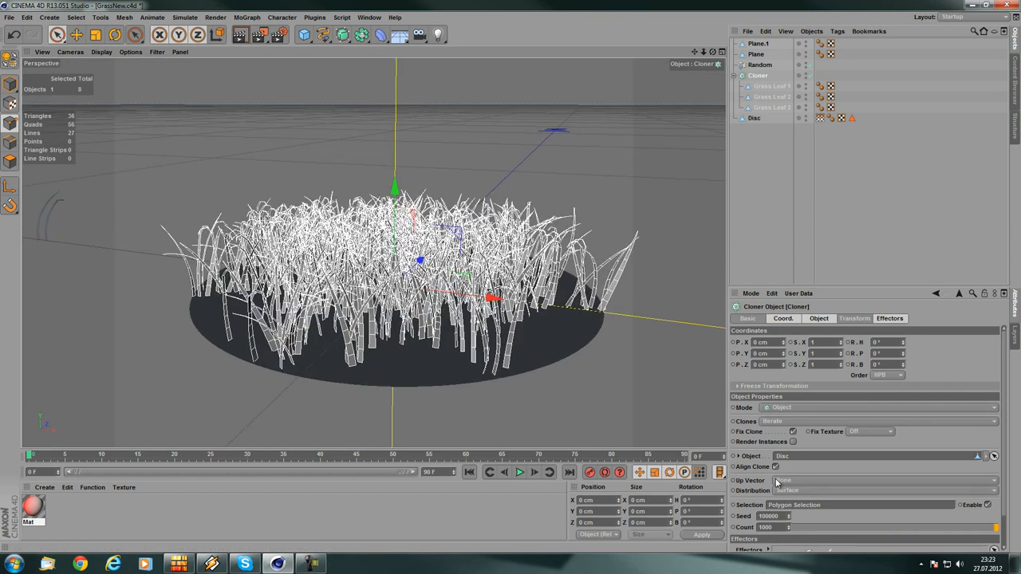
pyautogui.scroll(-2, 794, 460)
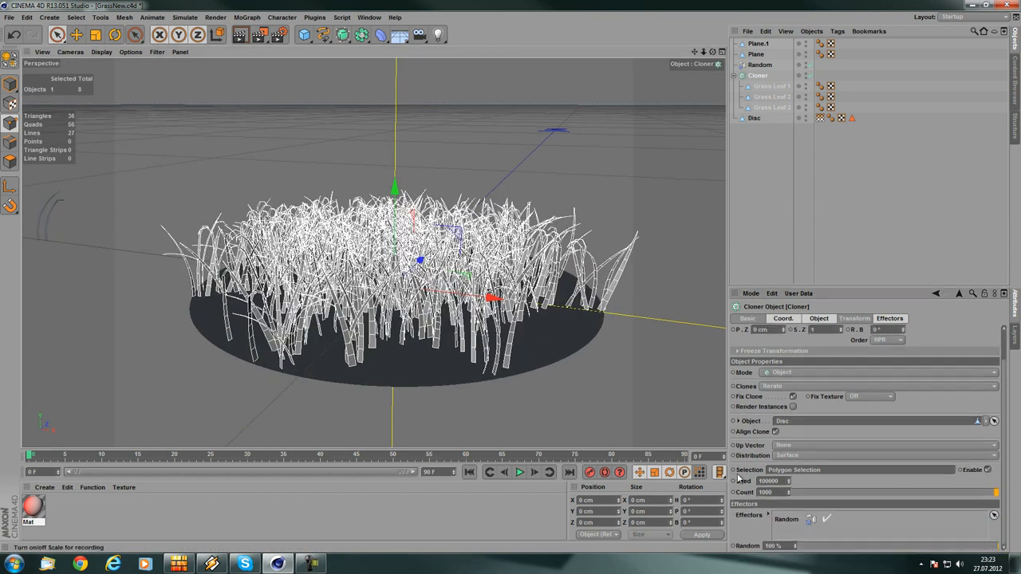
pyautogui.click(806, 455)
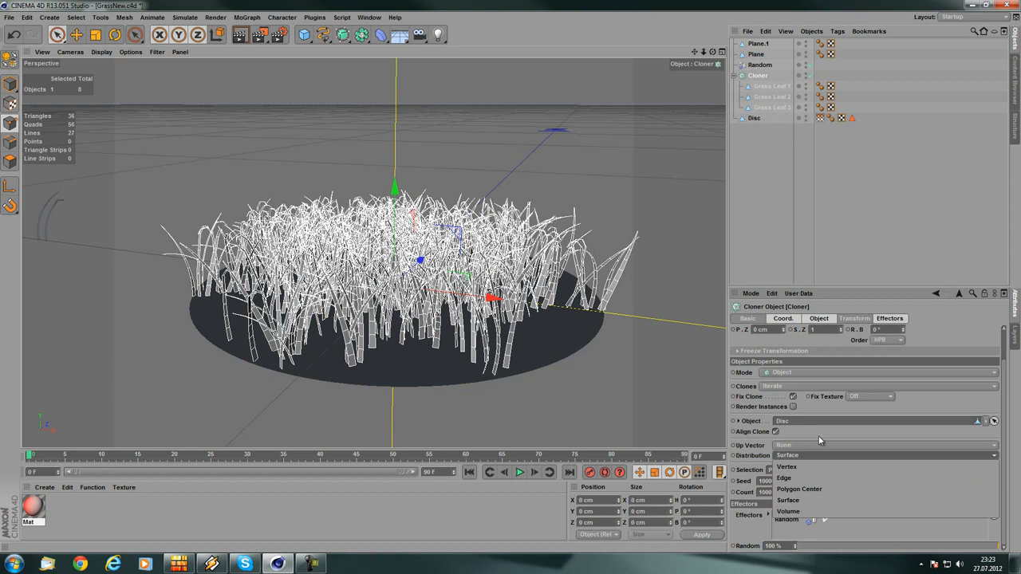
pyautogui.click(806, 467)
pyautogui.keyDown('alt'); pyautogui.moveTo(548, 351); pyautogui.dragTo(624, 392); pyautogui.keyUp('alt')
pyautogui.keyDown('alt'); pyautogui.moveTo(441, 351); pyautogui.dragTo(485, 351, button='middle'); pyautogui.keyUp('alt')
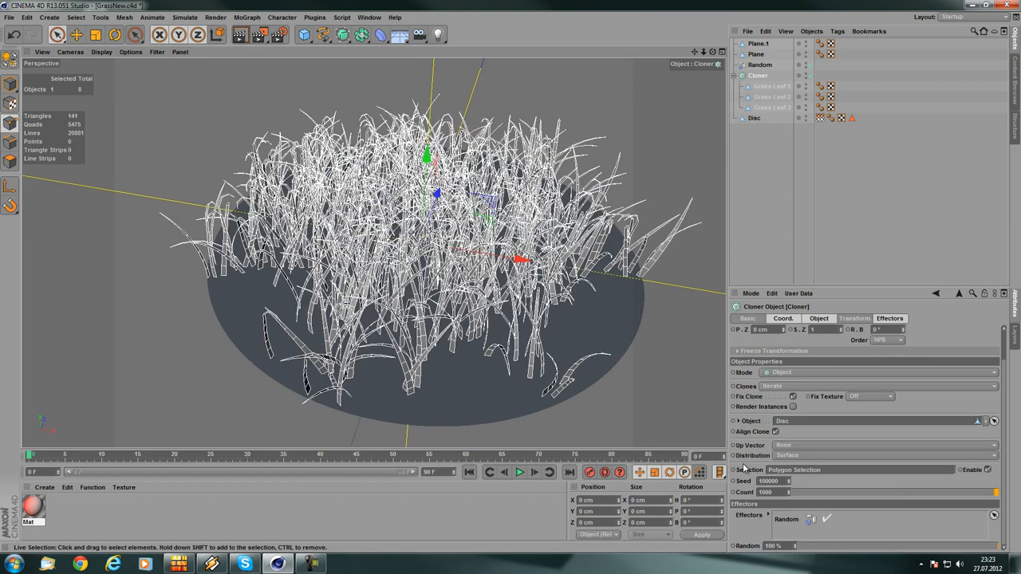
# - Select the Disc and inspect its mesh beneath the grass clones
pyautogui.click(752, 120)
pyautogui.keyDown('alt'); pyautogui.moveTo(397, 267); pyautogui.dragTo(377, 319); pyautogui.keyUp('alt')
pyautogui.keyDown('alt'); pyautogui.moveTo(430, 220); pyautogui.dragTo(401, 300, button='middle'); pyautogui.keyUp('alt')
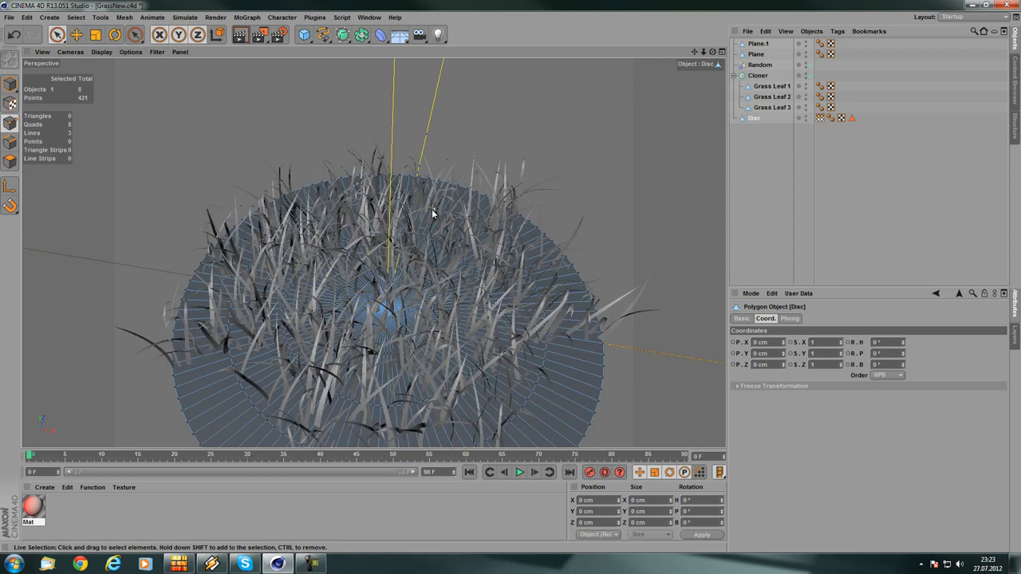
# - Switch to Chrome, search Google for carbonscatter and look through the CarbonScatter home page
pyautogui.click(13, 564)
pyautogui.click(50, 212)
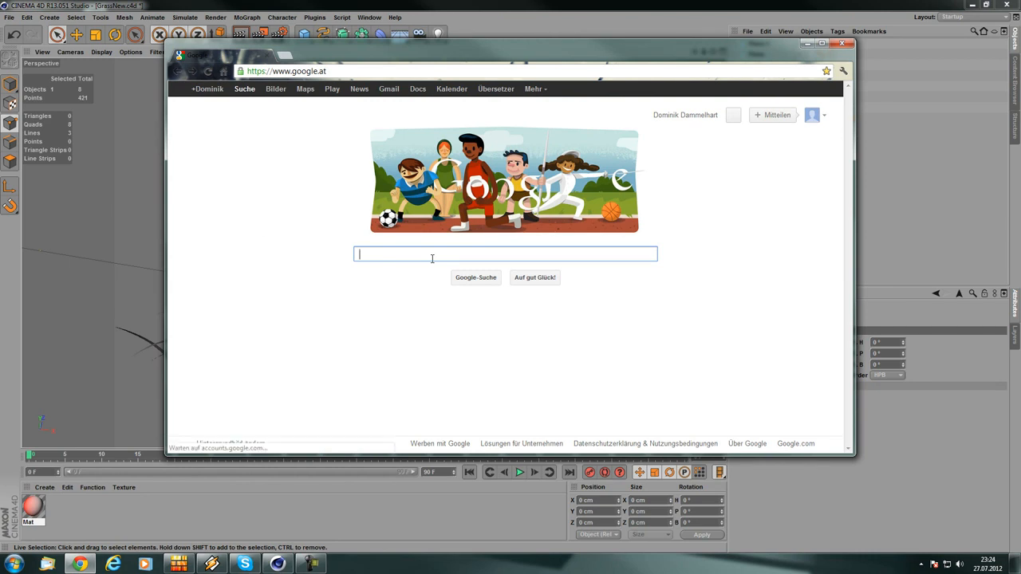
pyautogui.write('carbonscatter')
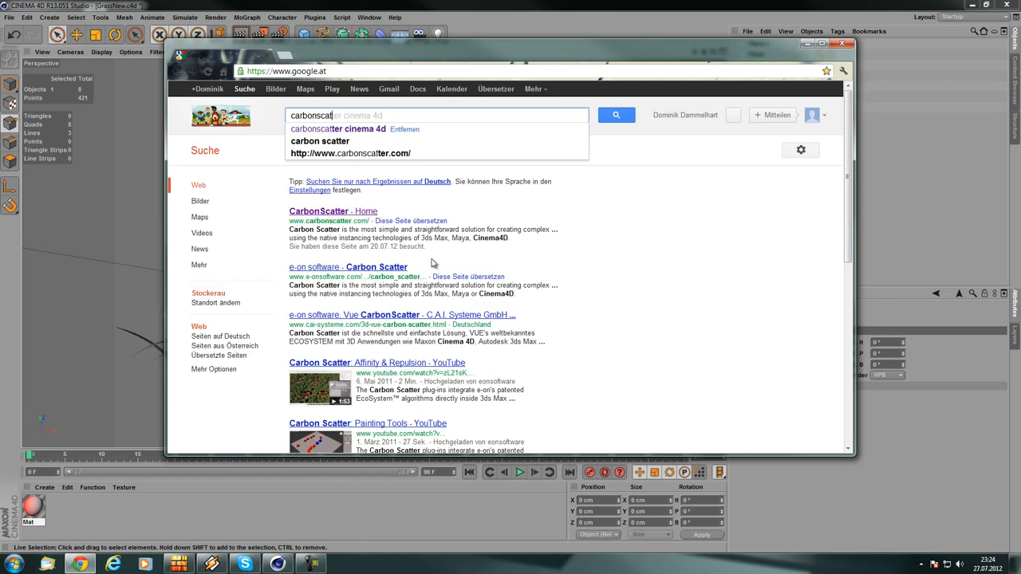
pyautogui.press('Return')
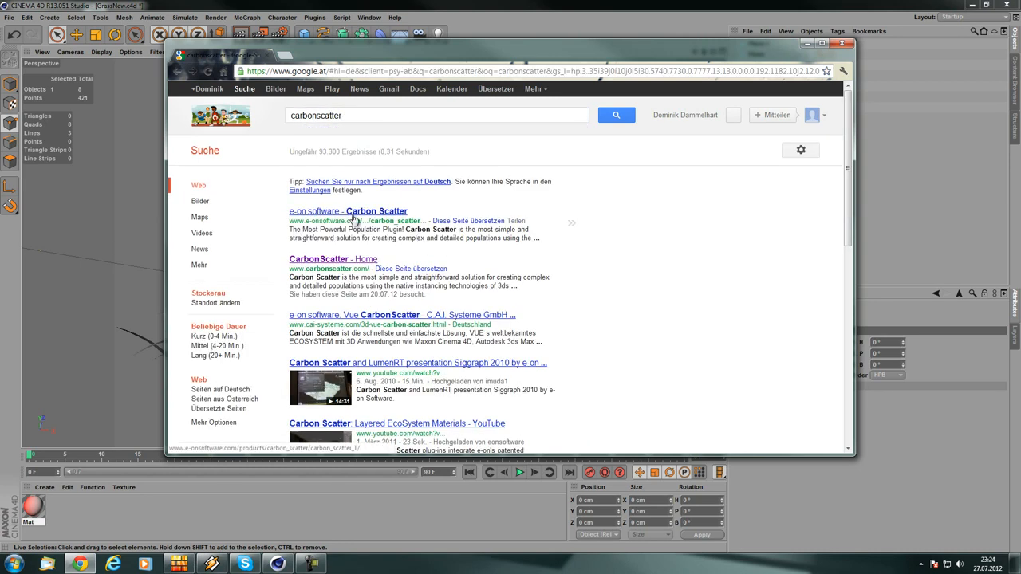
pyautogui.click(325, 260)
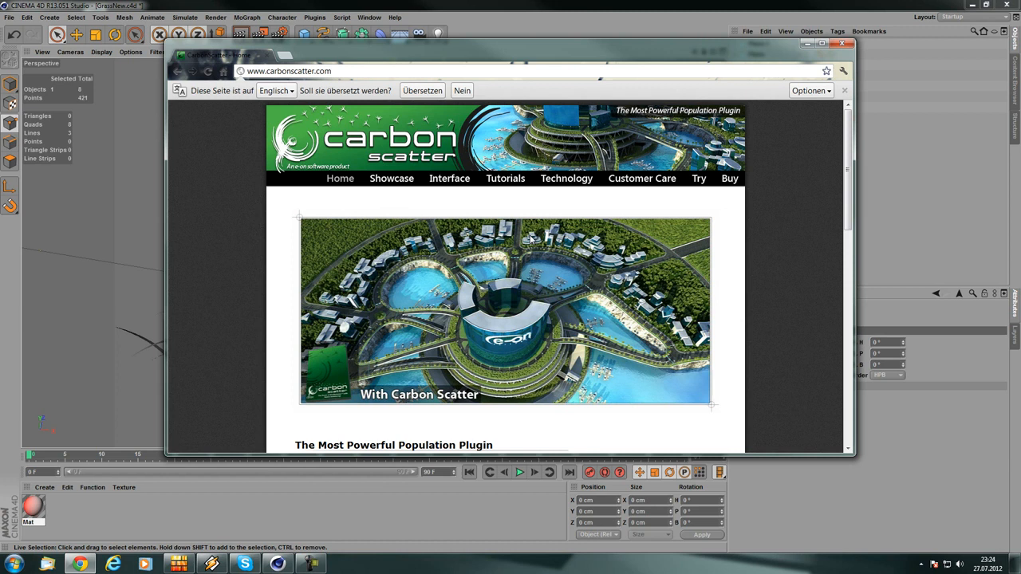
pyautogui.scroll(-5, 530, 238)
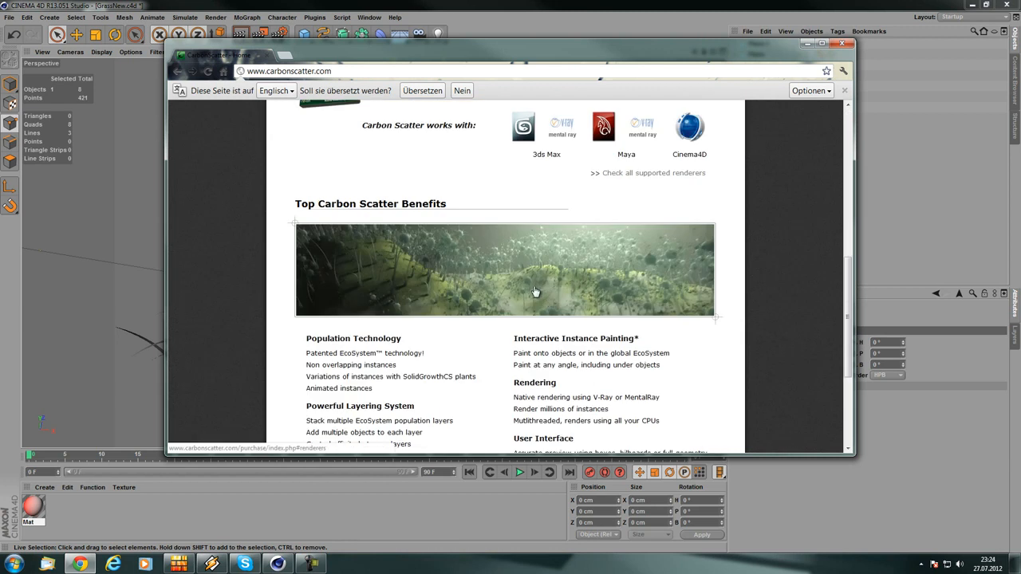
pyautogui.scroll(-2, 514, 295)
pyautogui.scroll(3, 527, 336)
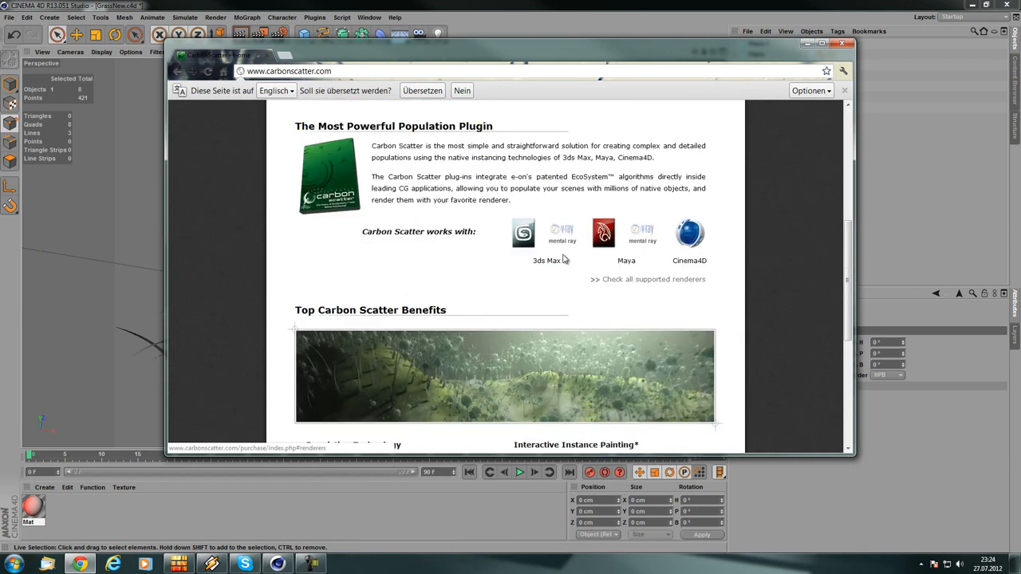
pyautogui.scroll(3, 439, 229)
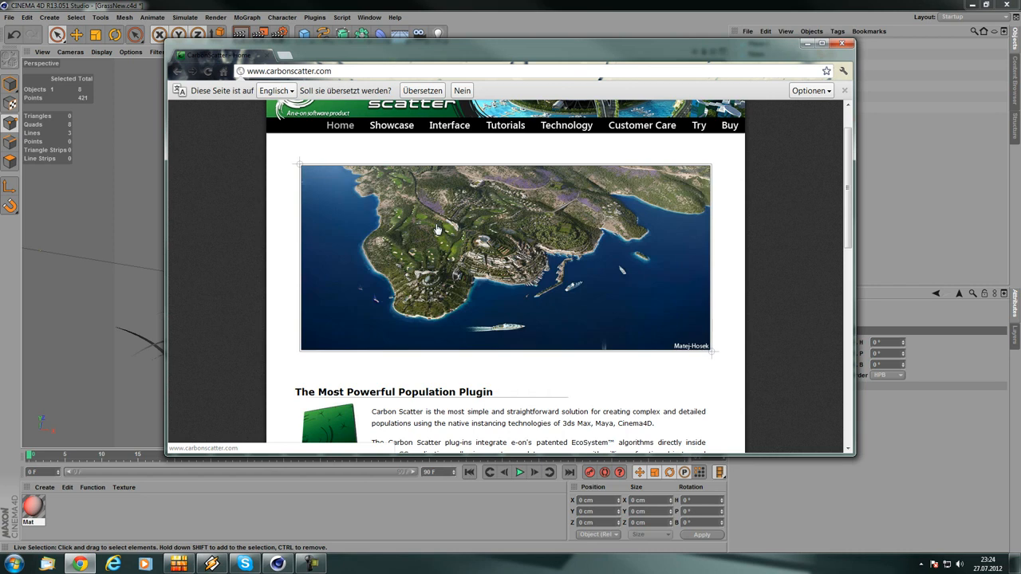
pyautogui.scroll(1, 437, 229)
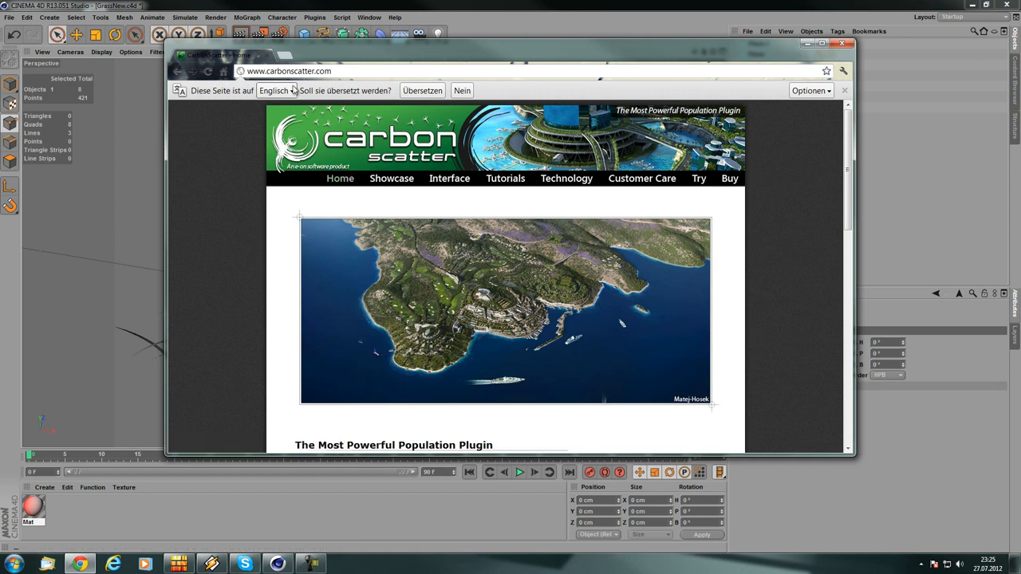
# - Search Google for paintonsurface, look through the DNS-Plugins PaintOnSurface page and return to Cinema 4D
pyautogui.click(177, 71)
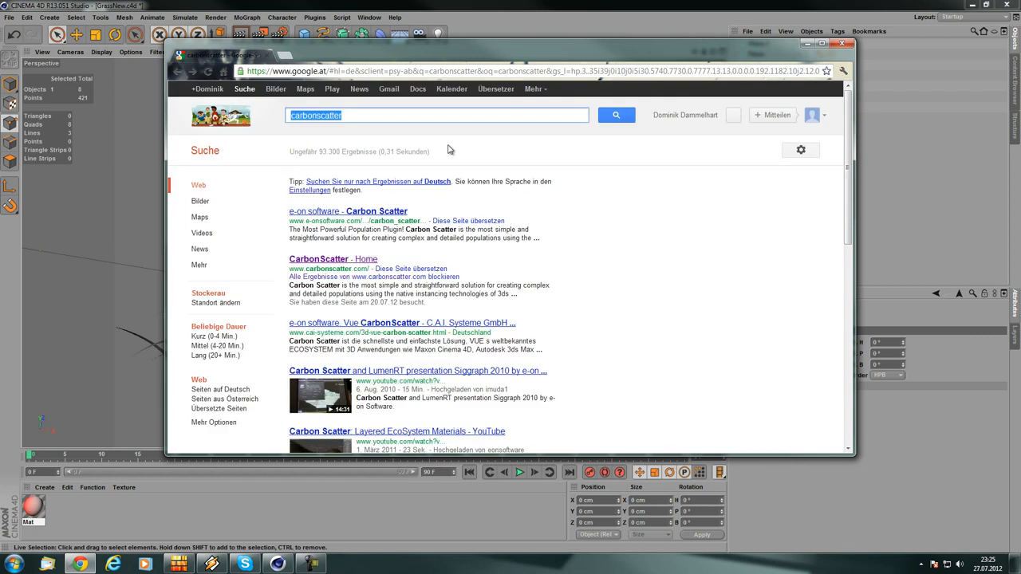
pyautogui.press('BackSpace')
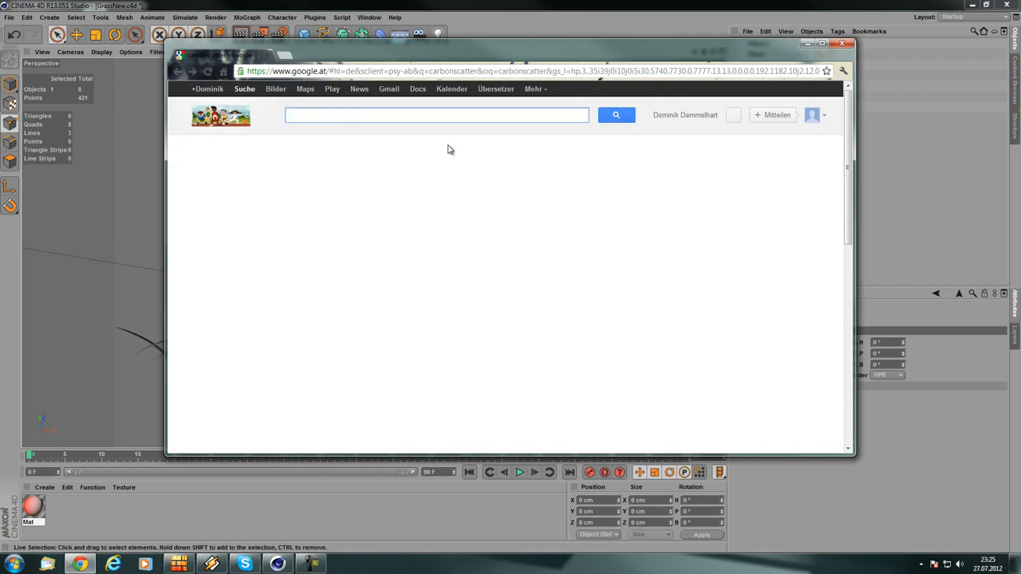
pyautogui.write('p')
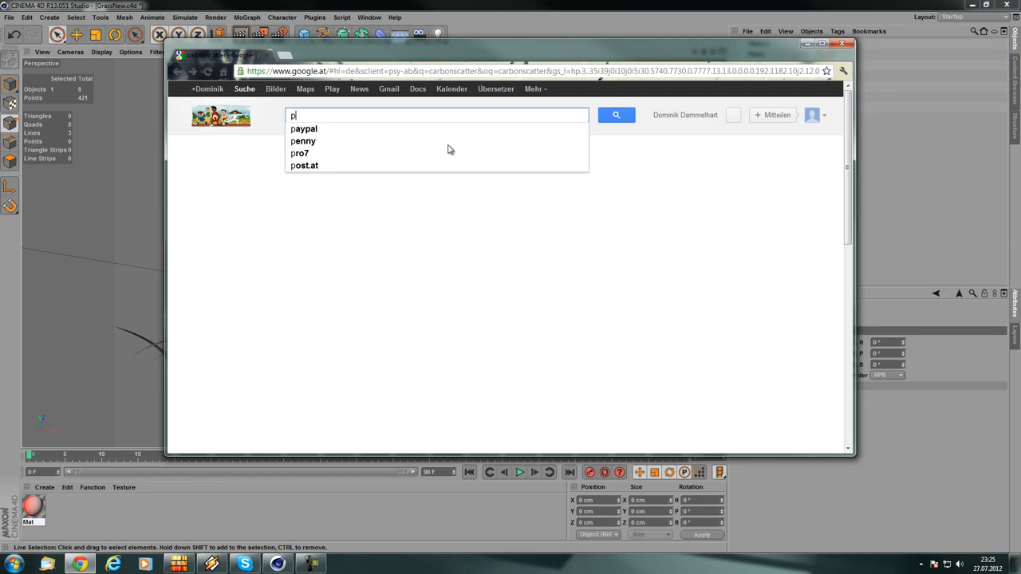
pyautogui.write('aintonsurfa')
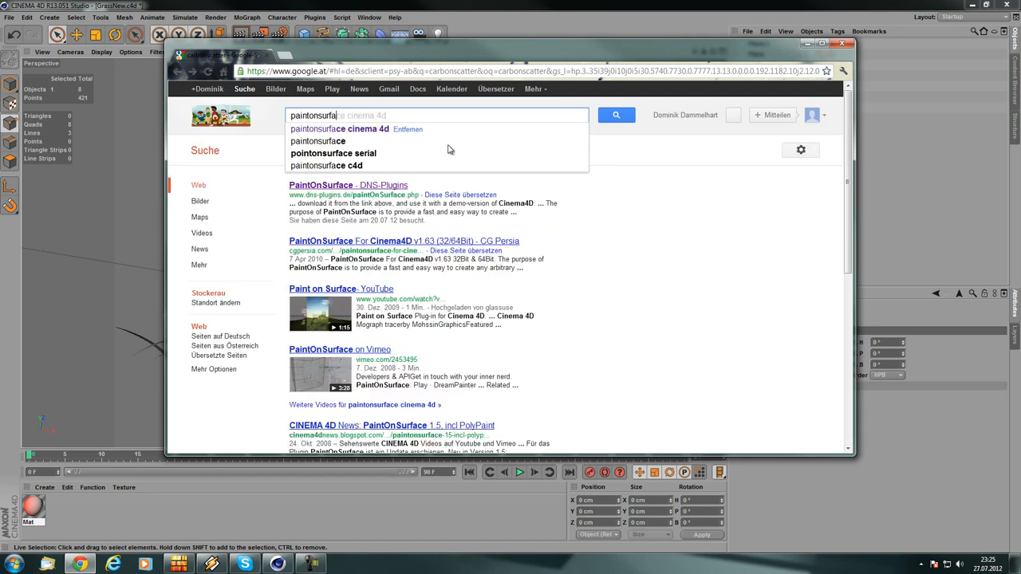
pyautogui.write('ce')
pyautogui.press('Return')
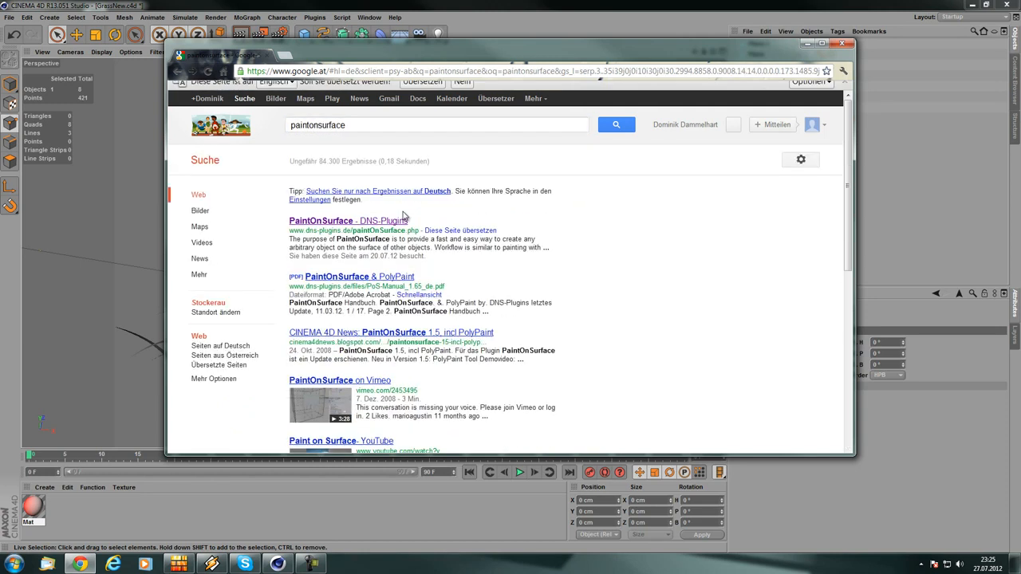
pyautogui.click(375, 233)
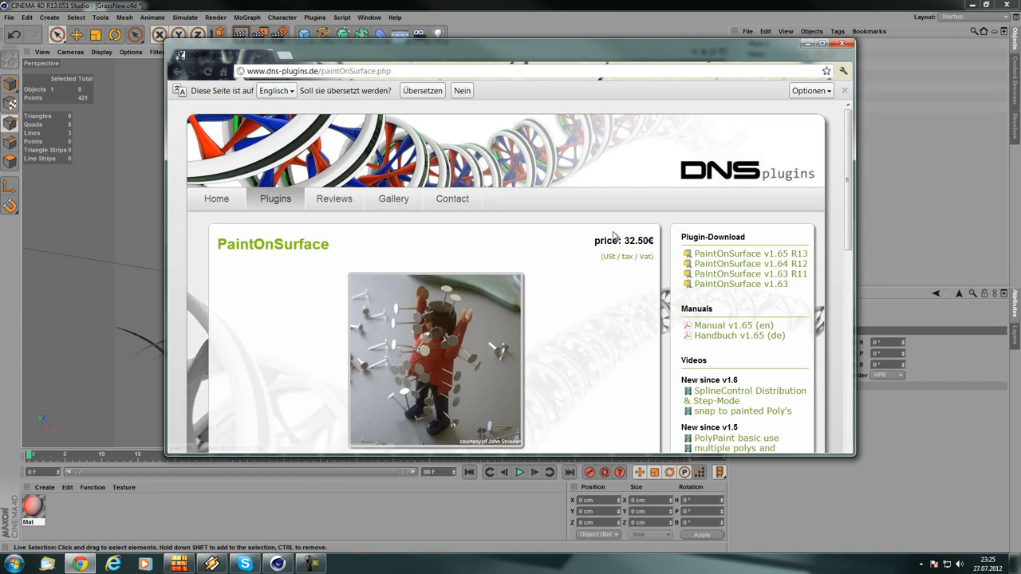
pyautogui.scroll(-3, 414, 228)
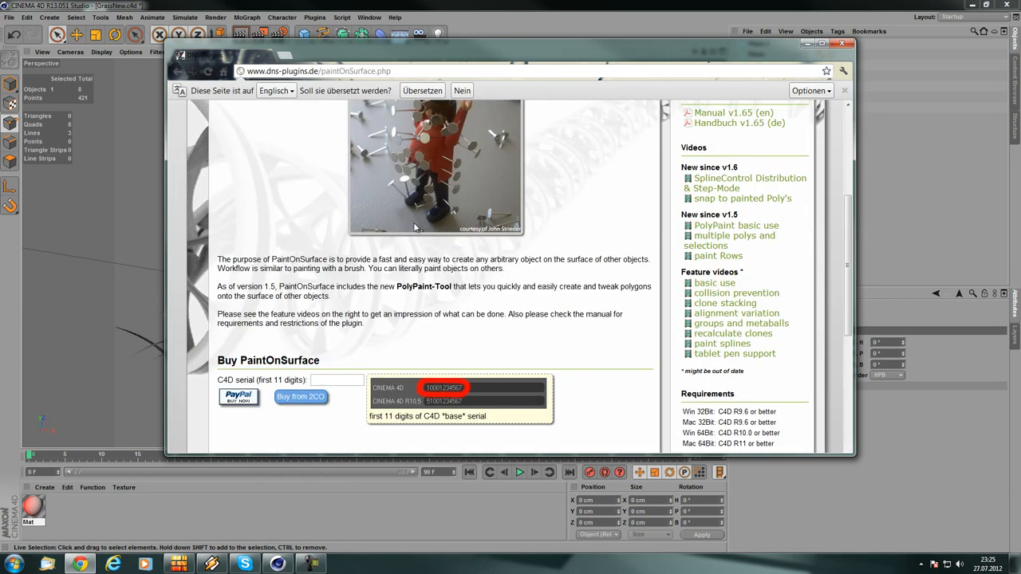
pyautogui.scroll(-2, 484, 298)
pyautogui.scroll(5, 392, 242)
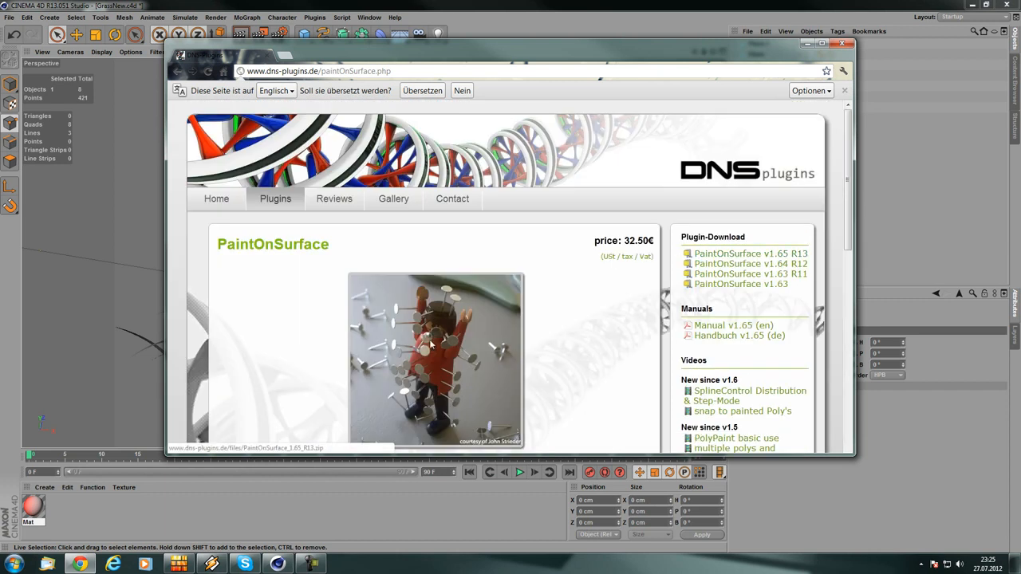
pyautogui.scroll(-4, 497, 254)
pyautogui.scroll(4, 514, 294)
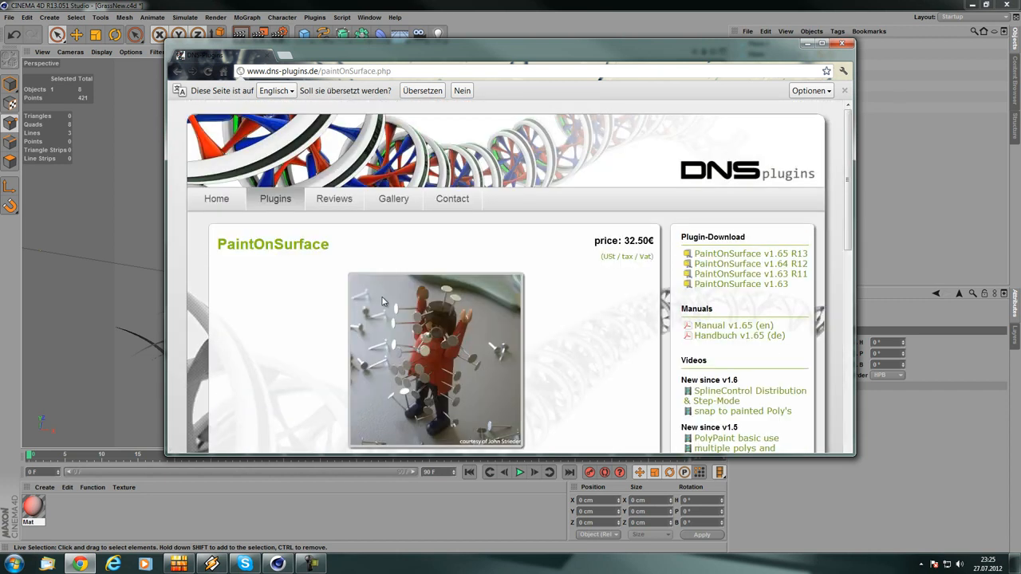
pyautogui.click(842, 45)
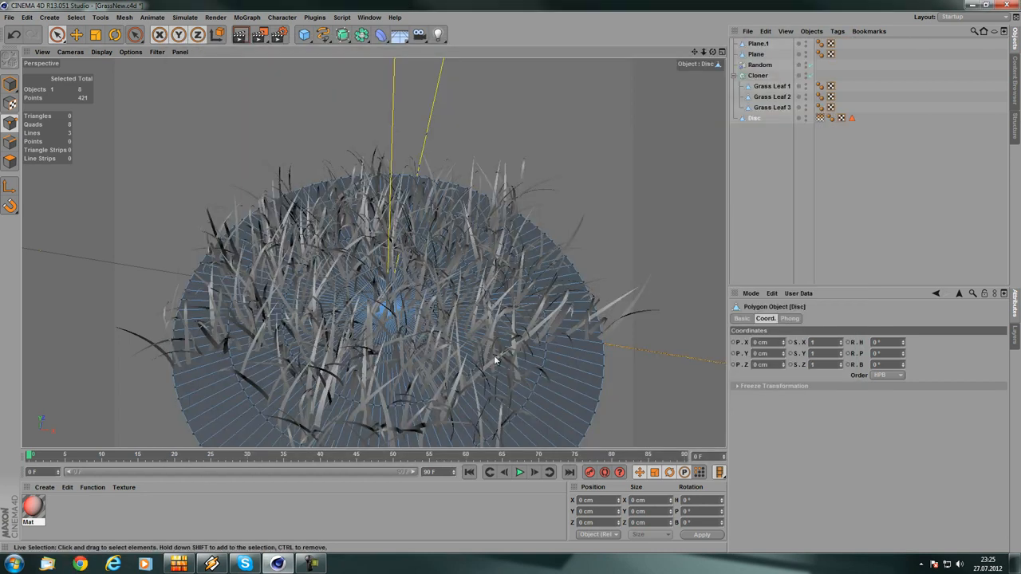
# - Select the Disc, view it from above, delete it and undo the deletion
pyautogui.click(750, 135)
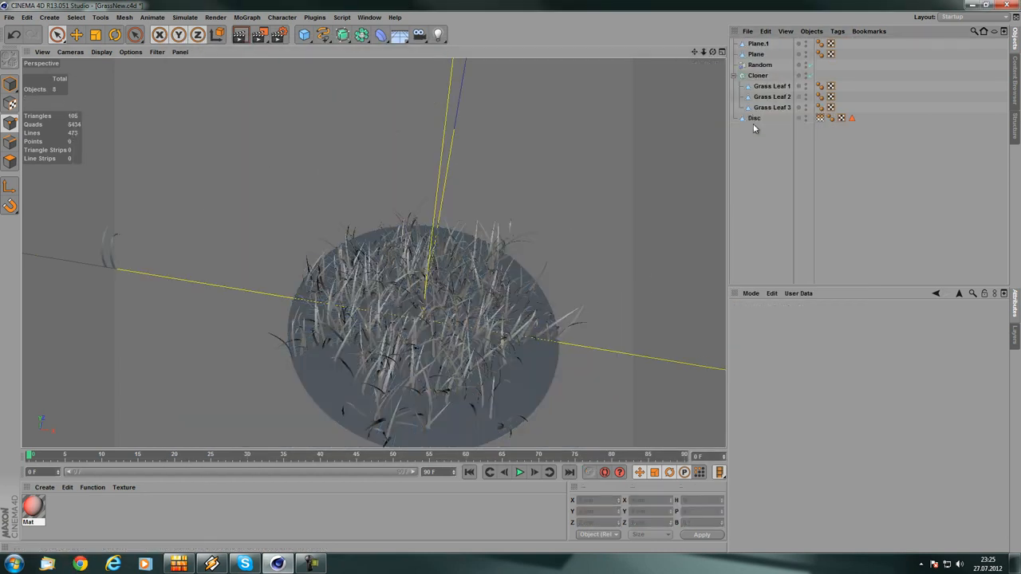
pyautogui.doubleClick(755, 118)
pyautogui.click(670, 173)
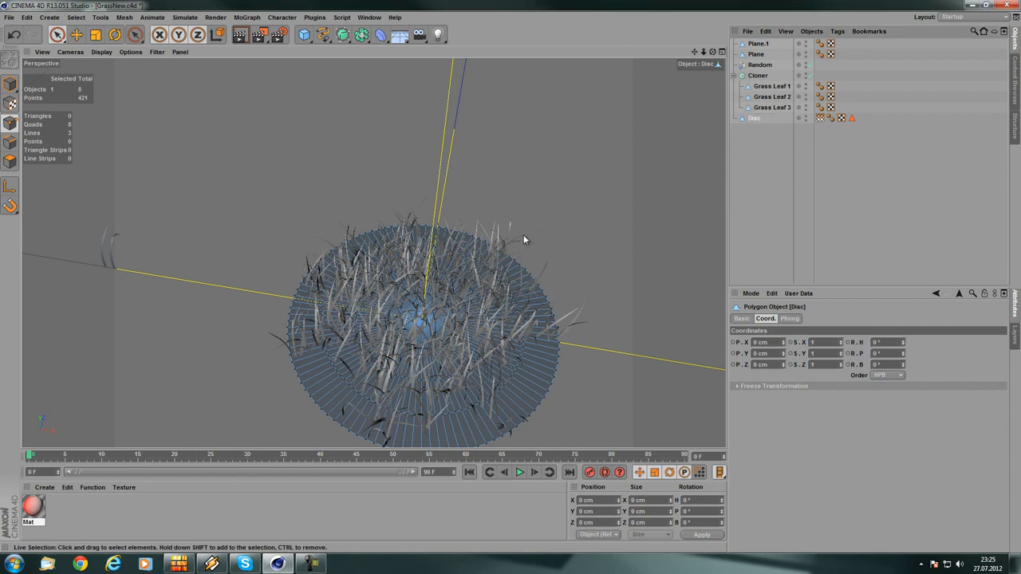
pyautogui.keyDown('alt'); pyautogui.moveTo(514, 232); pyautogui.dragTo(399, 230); pyautogui.keyUp('alt')
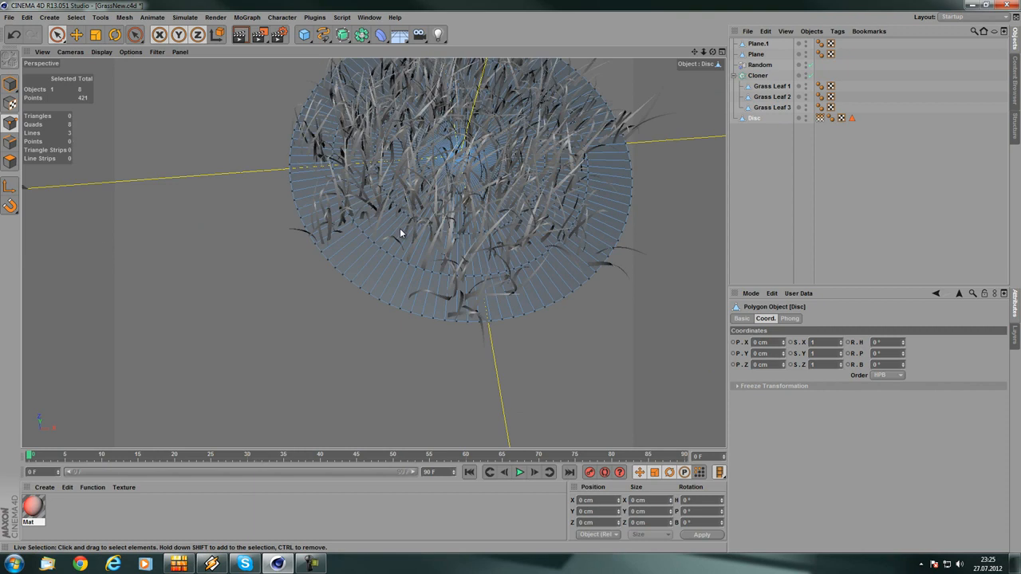
pyautogui.keyDown('alt'); pyautogui.moveTo(416, 193); pyautogui.dragTo(355, 94); pyautogui.keyUp('alt')
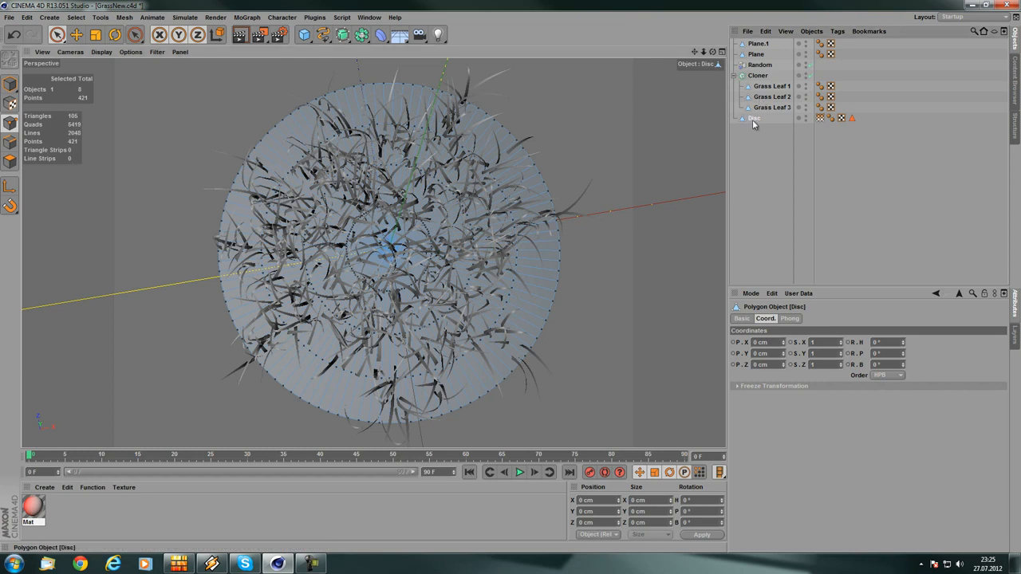
pyautogui.press('Delete')
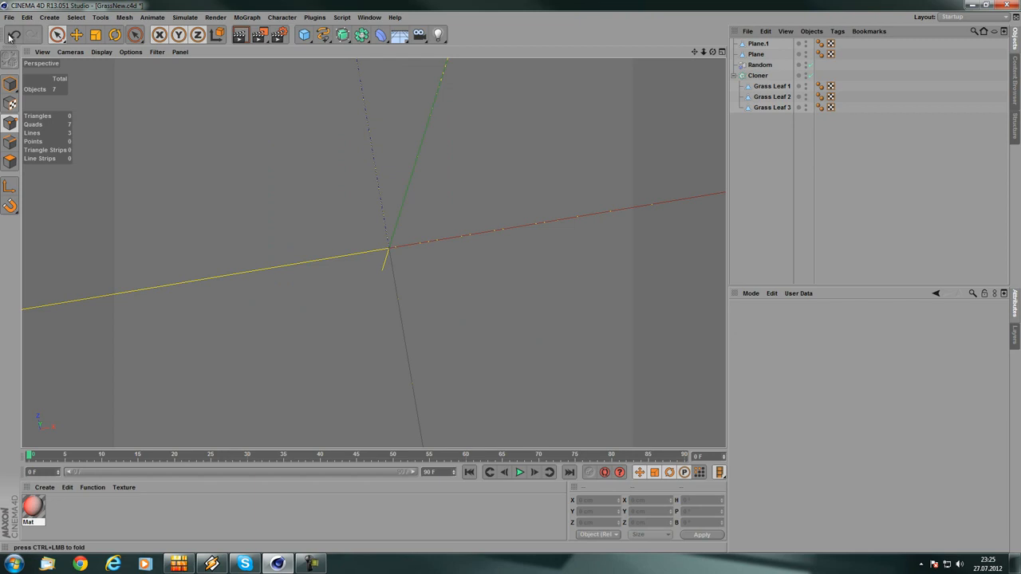
pyautogui.hotkey('ctrl', 'z')
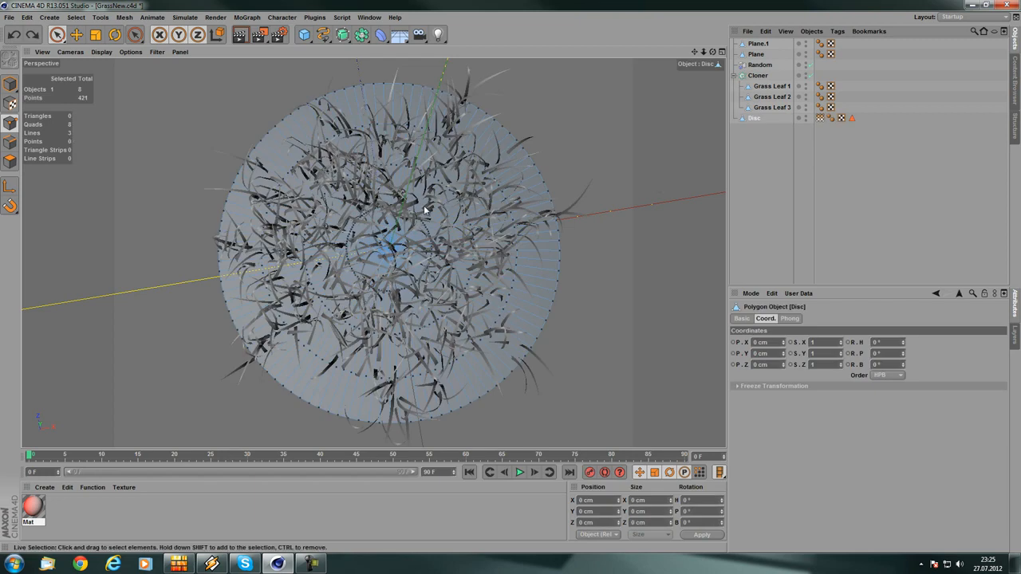
# - Examine the grass patch and disc from lower, closer and more distant viewpoints
pyautogui.keyDown('alt'); pyautogui.moveTo(550, 363); pyautogui.dragTo(240, 281); pyautogui.keyUp('alt')
pyautogui.keyDown('alt'); pyautogui.moveTo(241, 281); pyautogui.dragTo(417, 296, button='middle'); pyautogui.keyUp('alt')
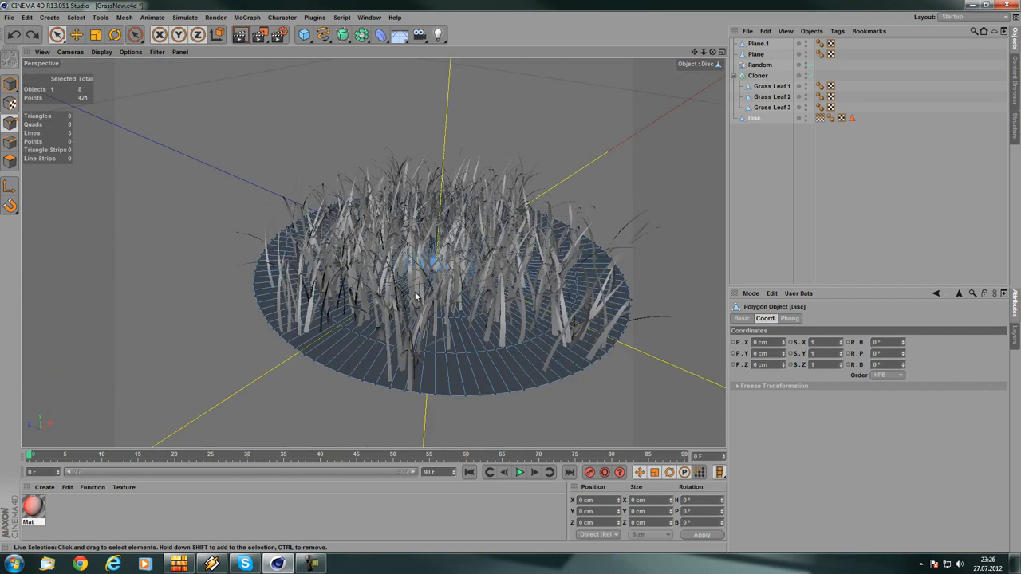
pyautogui.keyDown('alt'); pyautogui.moveTo(417, 296); pyautogui.dragTo(530, 325, button='right'); pyautogui.keyUp('alt')
pyautogui.keyDown('alt'); pyautogui.moveTo(531, 325); pyautogui.dragTo(451, 221); pyautogui.keyUp('alt')
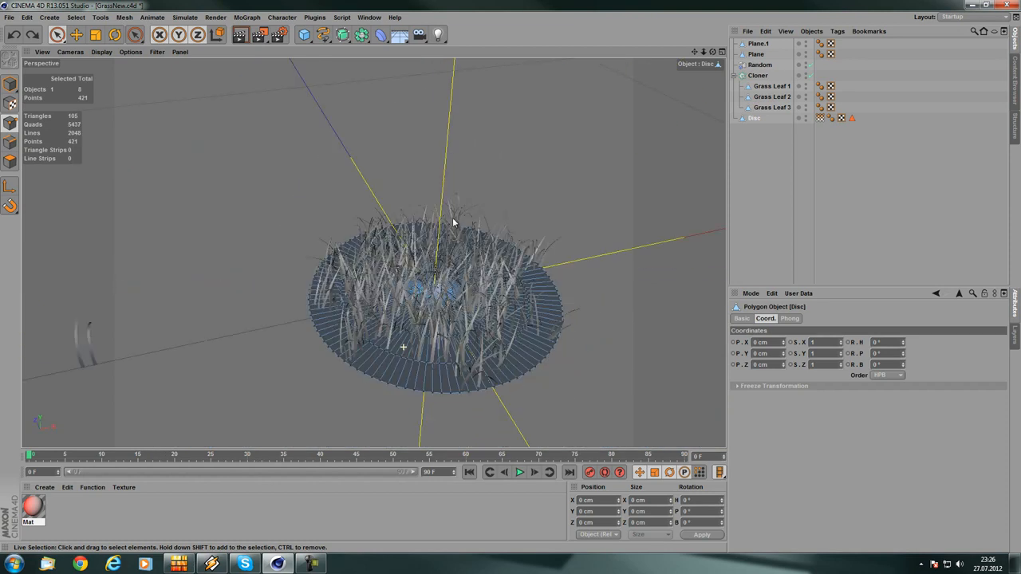
# - Switch to the graswithclover.c4d document and examine its hilly landscape from a lower viewpoint
pyautogui.click(368, 17)
pyautogui.click(389, 245)
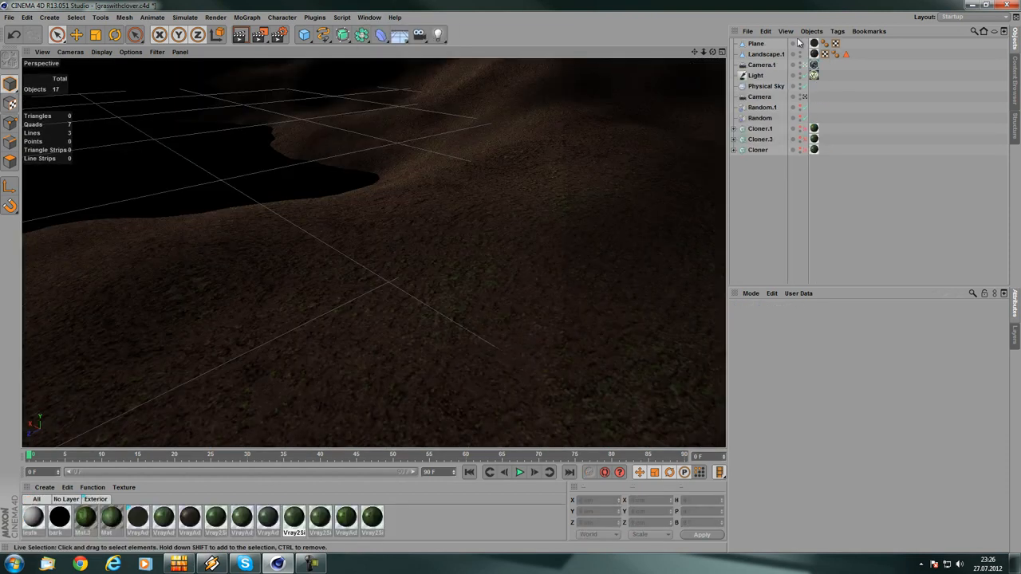
pyautogui.keyDown('alt'); pyautogui.moveTo(463, 157); pyautogui.dragTo(314, 290); pyautogui.keyUp('alt')
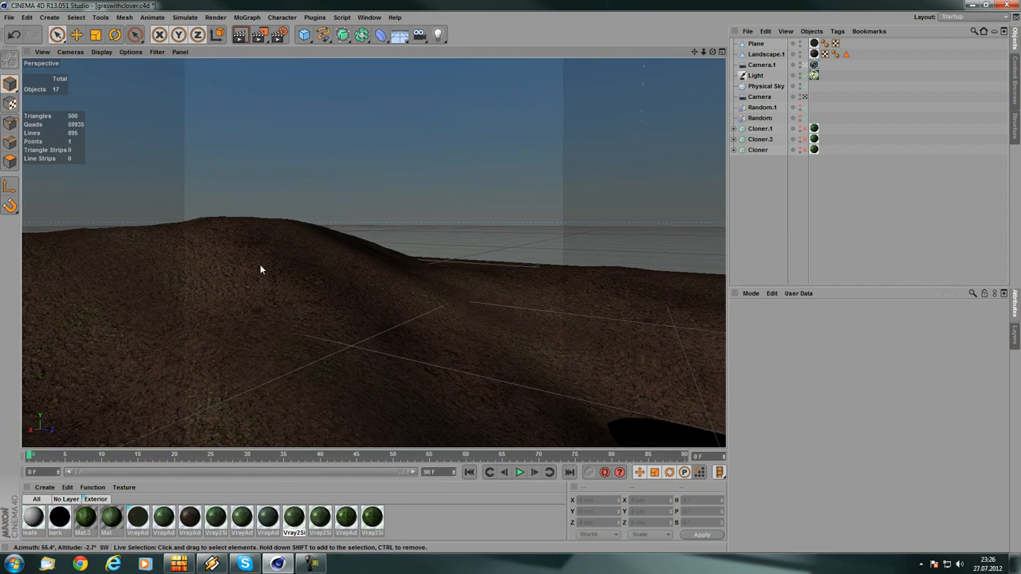
pyautogui.keyDown('alt'); pyautogui.moveTo(261, 265); pyautogui.dragTo(445, 335, button='middle'); pyautogui.keyUp('alt')
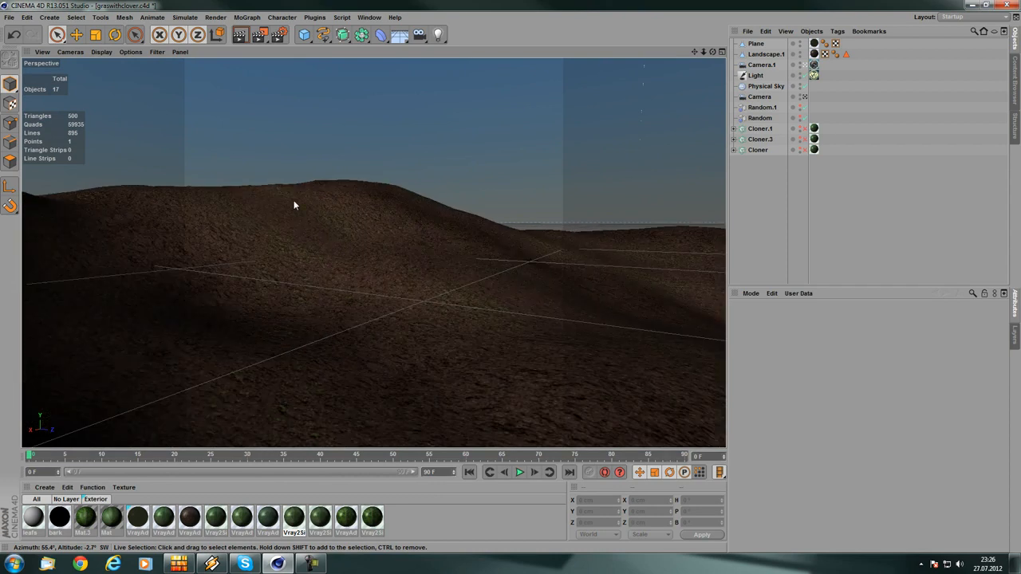
pyautogui.keyDown('alt'); pyautogui.moveTo(274, 202); pyautogui.dragTo(378, 260, button='middle'); pyautogui.keyUp('alt')
# - Add a Disc primitive and move it above the landscape to about X -218 cm, Y 95 cm
pyautogui.moveTo(303, 34); pyautogui.dragTo(413, 70)
pyautogui.keyDown('alt'); pyautogui.moveTo(441, 206); pyautogui.dragTo(84, 169, button='middle'); pyautogui.keyUp('alt')
pyautogui.moveTo(201, 275); pyautogui.dragTo(207, 171)
pyautogui.keyDown('alt'); pyautogui.moveTo(229, 212); pyautogui.dragTo(207, 313, button='middle'); pyautogui.keyUp('alt')
pyautogui.moveTo(154, 319); pyautogui.dragTo(317, 293)
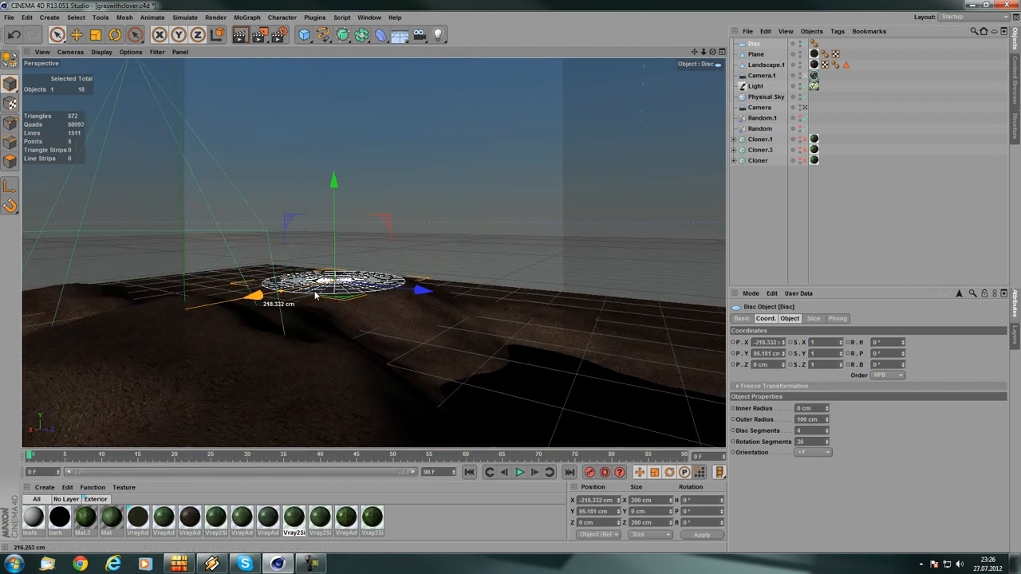
# - Set the new Disc's outer radius to 50 cm
pyautogui.keyDown('alt'); pyautogui.moveTo(317, 293); pyautogui.dragTo(535, 114, button='right'); pyautogui.keyUp('alt')
pyautogui.click(789, 318)
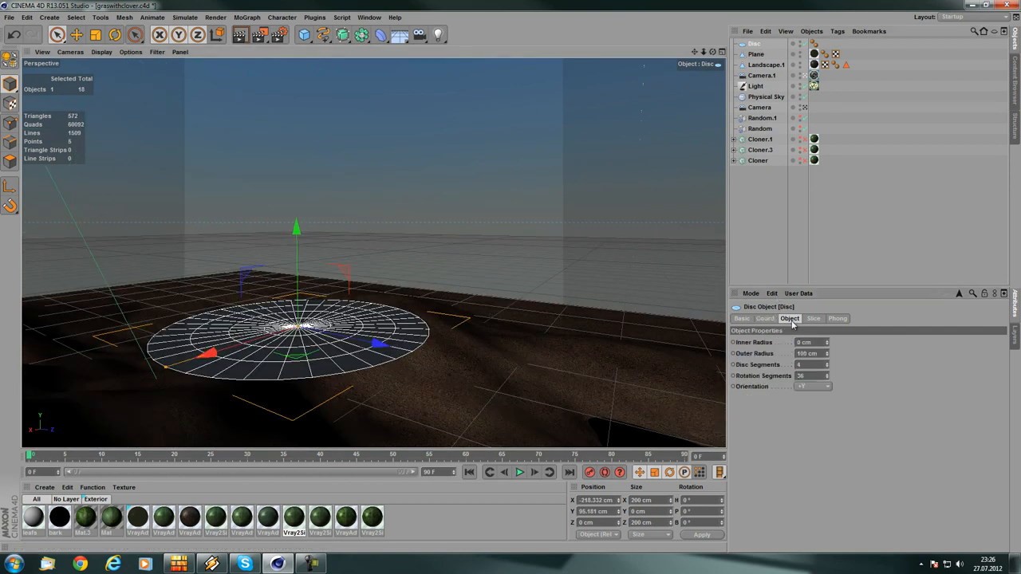
pyautogui.moveTo(827, 358); pyautogui.dragTo(827, 358)
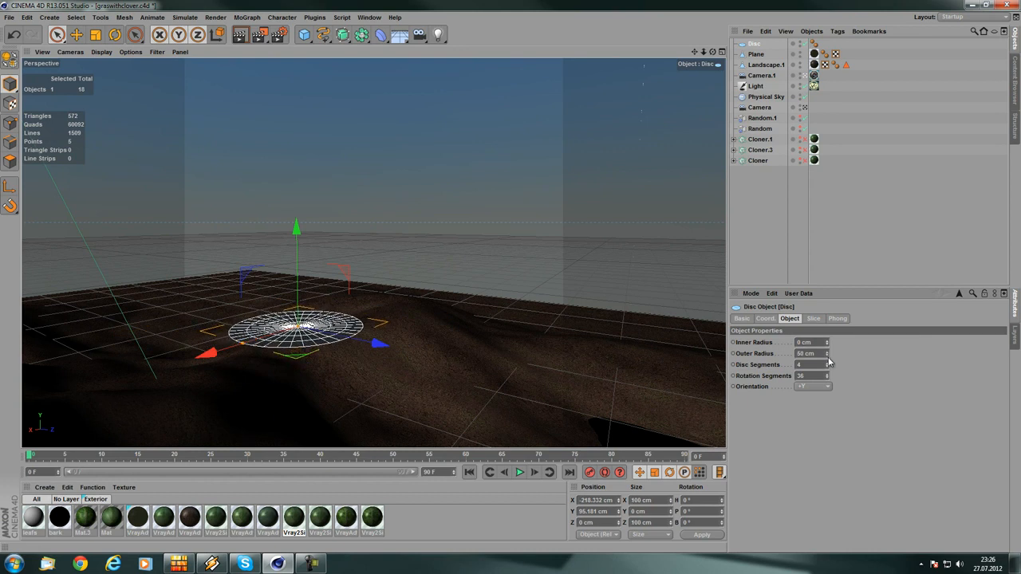
# - Rotate the Disc to a pitch of -40° and move it sideways to about X -310 cm, Z 24 cm
pyautogui.keyDown('alt'); pyautogui.moveTo(282, 289); pyautogui.dragTo(403, 354); pyautogui.keyUp('alt')
pyautogui.keyDown('alt'); pyautogui.moveTo(449, 195); pyautogui.dragTo(106, 84); pyautogui.keyUp('alt')
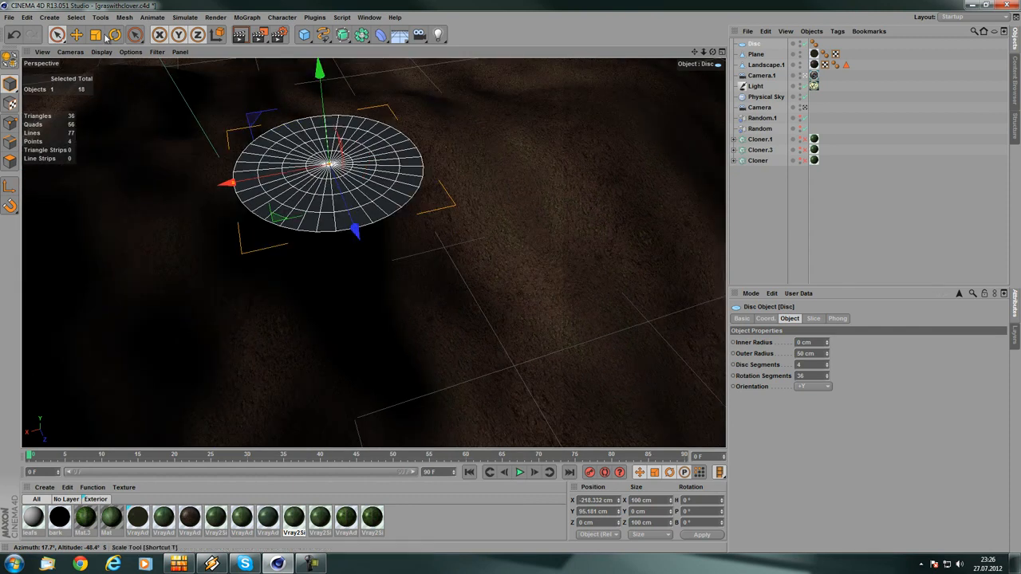
pyautogui.press('r')
pyautogui.moveTo(343, 185); pyautogui.dragTo(340, 223)
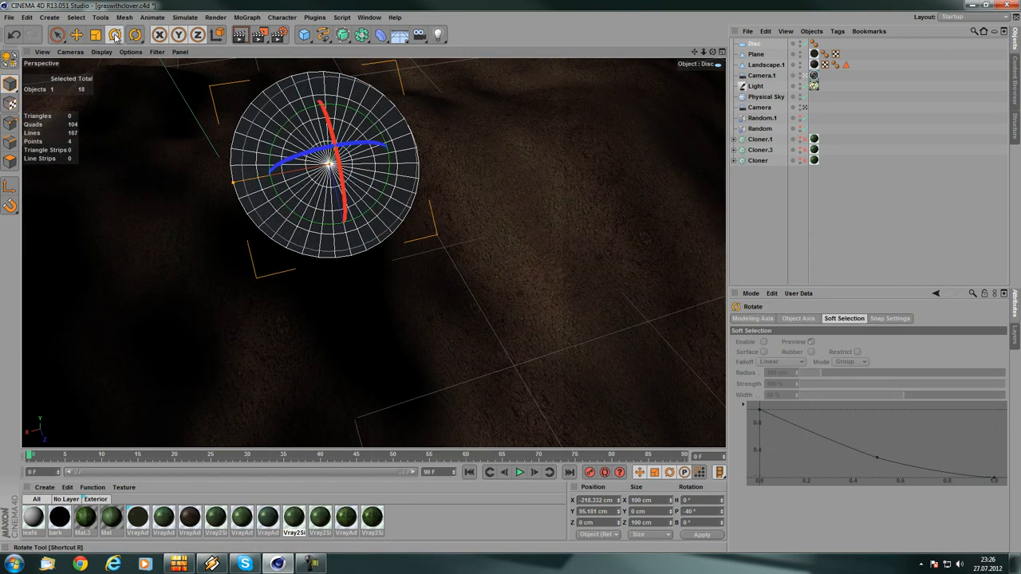
pyautogui.press('e')
pyautogui.moveTo(245, 179); pyautogui.dragTo(421, 165)
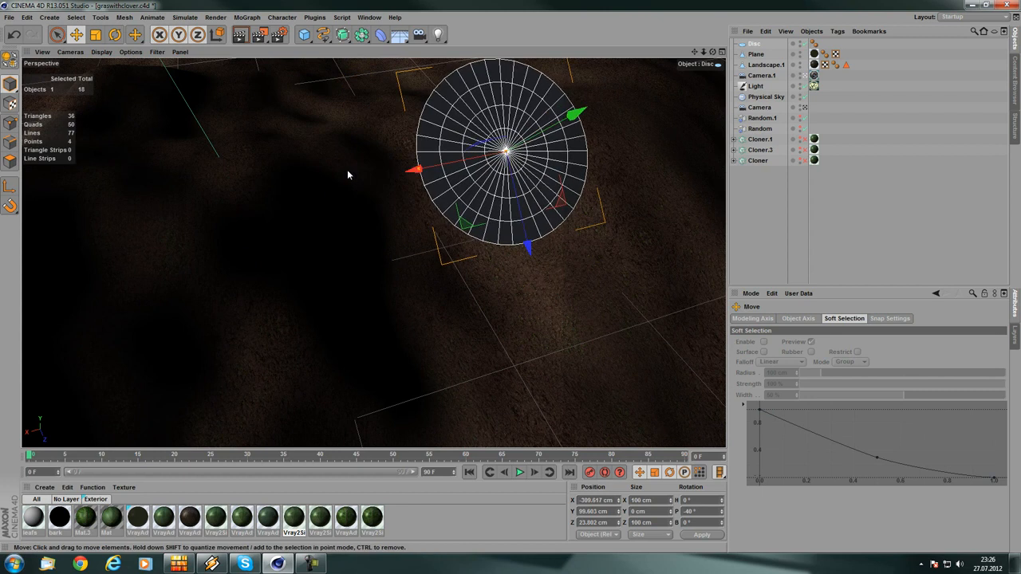
# - Lower the tilted Disc towards the hillside, placing it at about Y 54 cm, Z -73 cm
pyautogui.keyDown('alt'); pyautogui.moveTo(290, 183); pyautogui.dragTo(438, 167); pyautogui.keyUp('alt')
pyautogui.moveTo(488, 73); pyautogui.dragTo(202, 191)
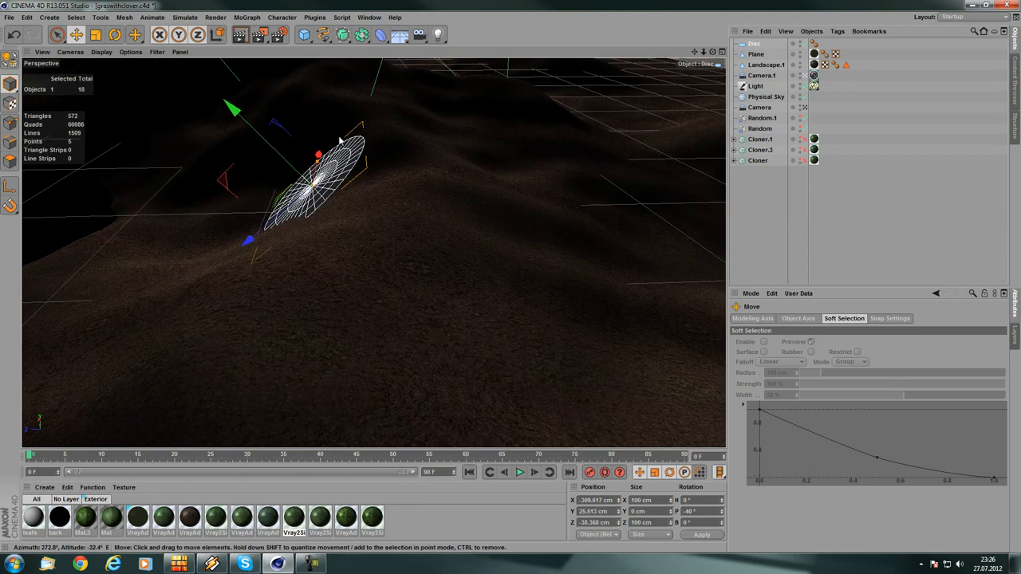
pyautogui.keyDown('alt'); pyautogui.moveTo(370, 193); pyautogui.dragTo(460, 121); pyautogui.keyUp('alt')
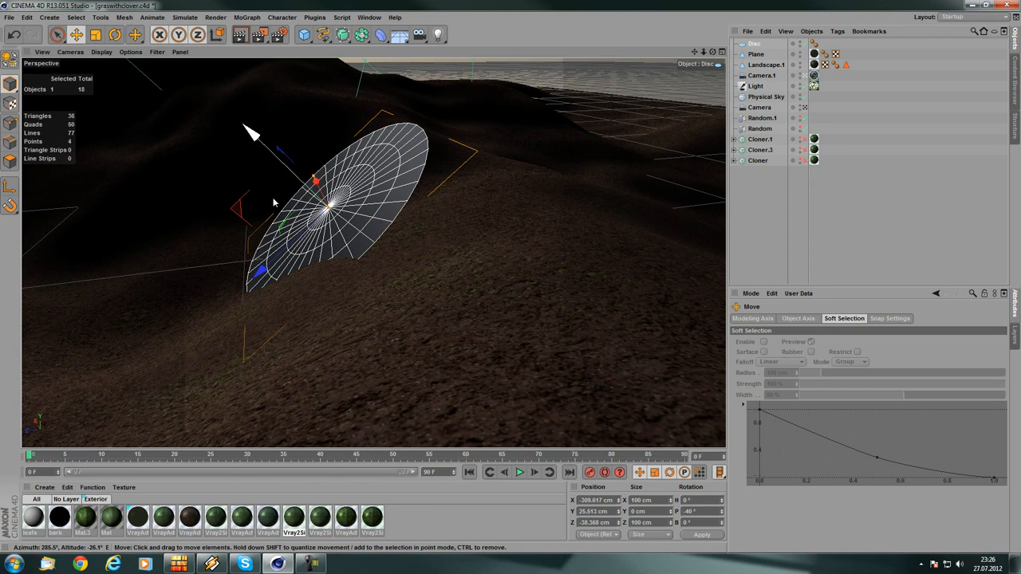
pyautogui.keyDown('alt'); pyautogui.moveTo(246, 242); pyautogui.dragTo(418, 209); pyautogui.keyUp('alt')
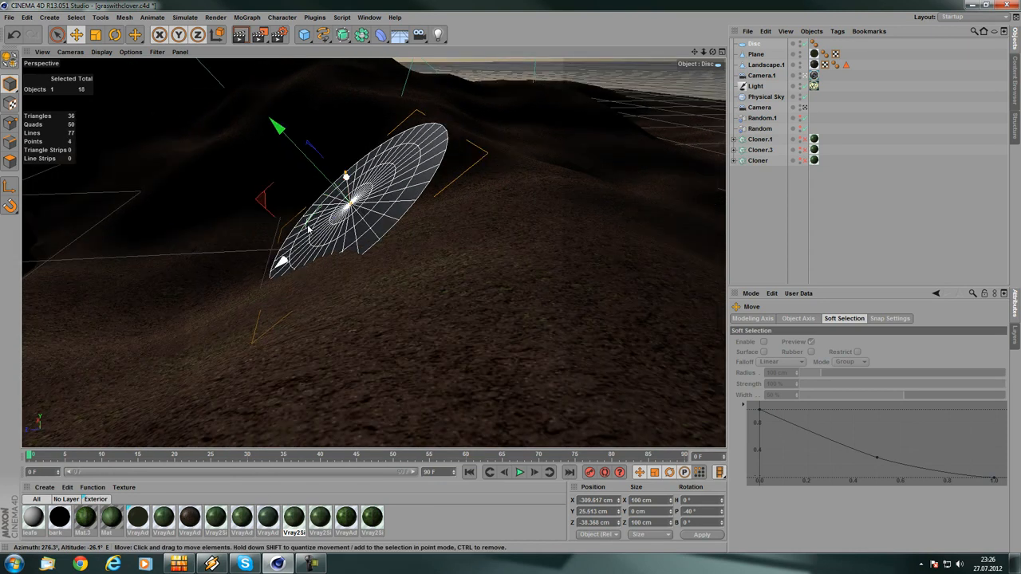
pyautogui.moveTo(279, 262); pyautogui.dragTo(358, 196)
# - Rotate the Disc to a pitch of about -24° to follow the slope and lower it to about Y 42 cm
pyautogui.press('r')
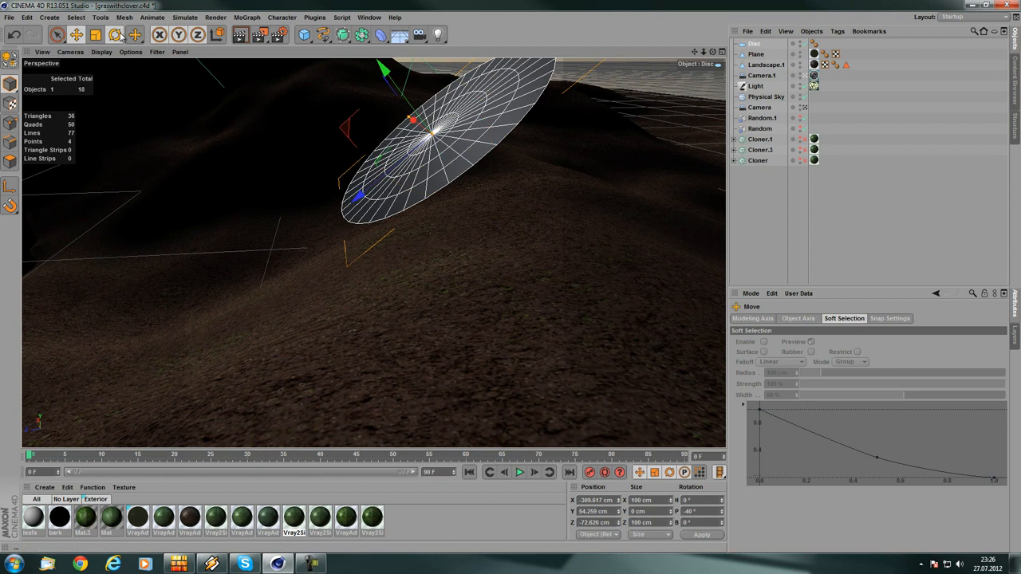
pyautogui.moveTo(450, 80); pyautogui.dragTo(427, 101)
pyautogui.press('e')
pyautogui.keyDown('alt'); pyautogui.moveTo(394, 132); pyautogui.dragTo(406, 183, button='middle'); pyautogui.keyUp('alt')
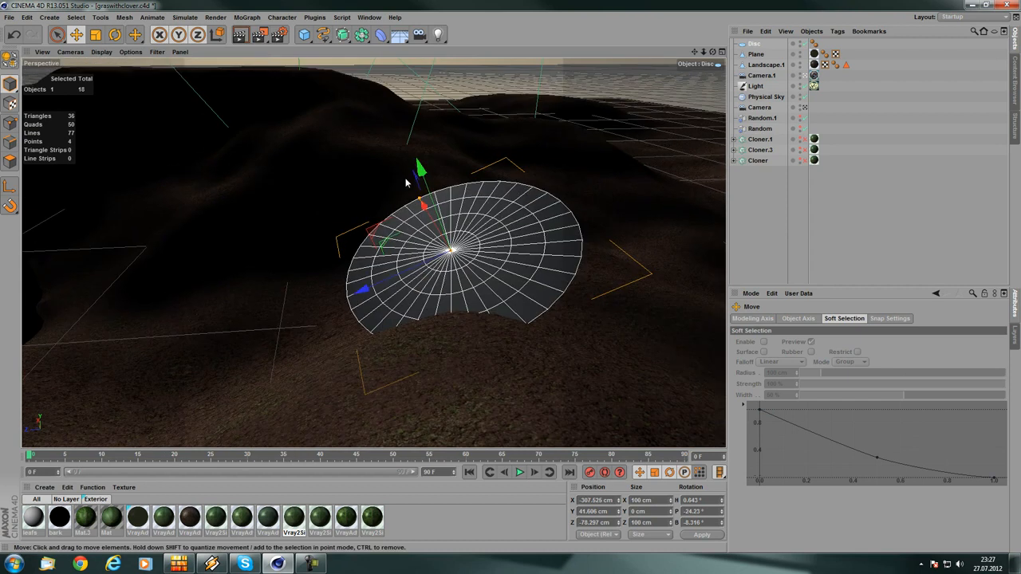
# - Rotate the Disc to a bank angle of about 12° against the hillside, and delete it from the scene
pyautogui.click(115, 34)
pyautogui.moveTo(508, 236); pyautogui.dragTo(345, 191)
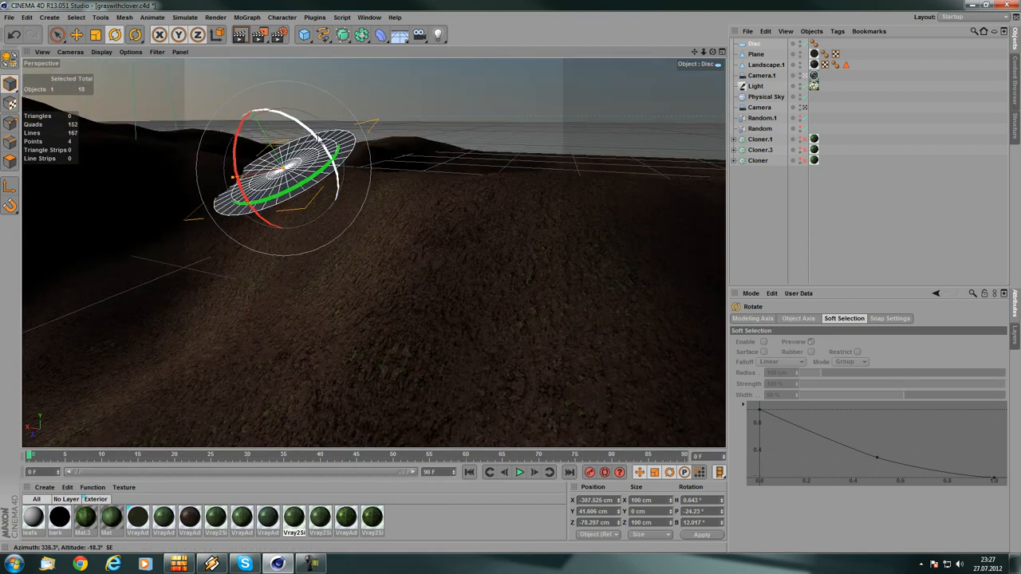
pyautogui.moveTo(320, 137); pyautogui.dragTo(447, 175)
pyautogui.click(754, 44)
pyautogui.press('Delete')
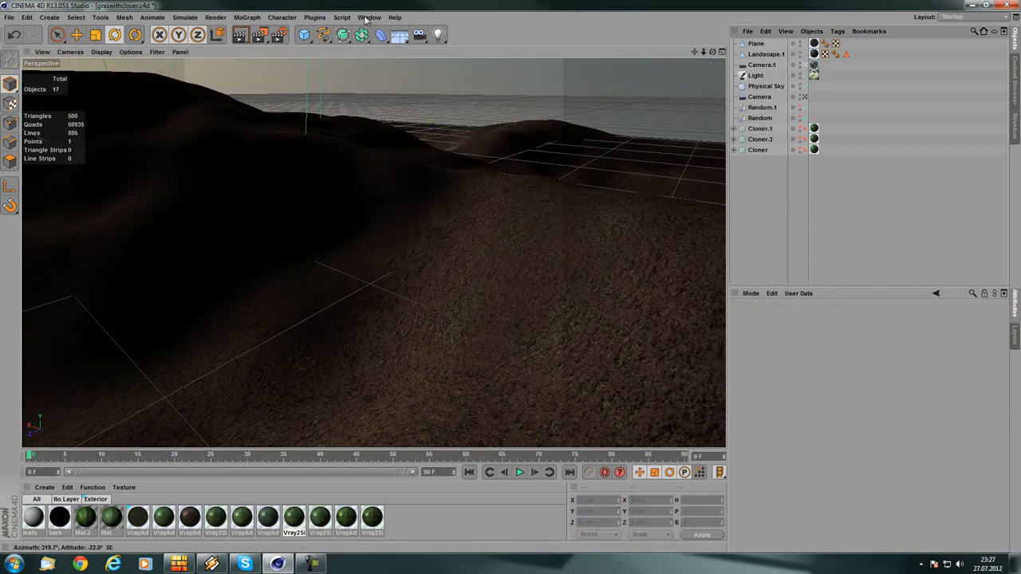
# - Switch back to the GrassNew.c4d document and look at the grass patch up close
pyautogui.click(368, 17)
pyautogui.click(389, 237)
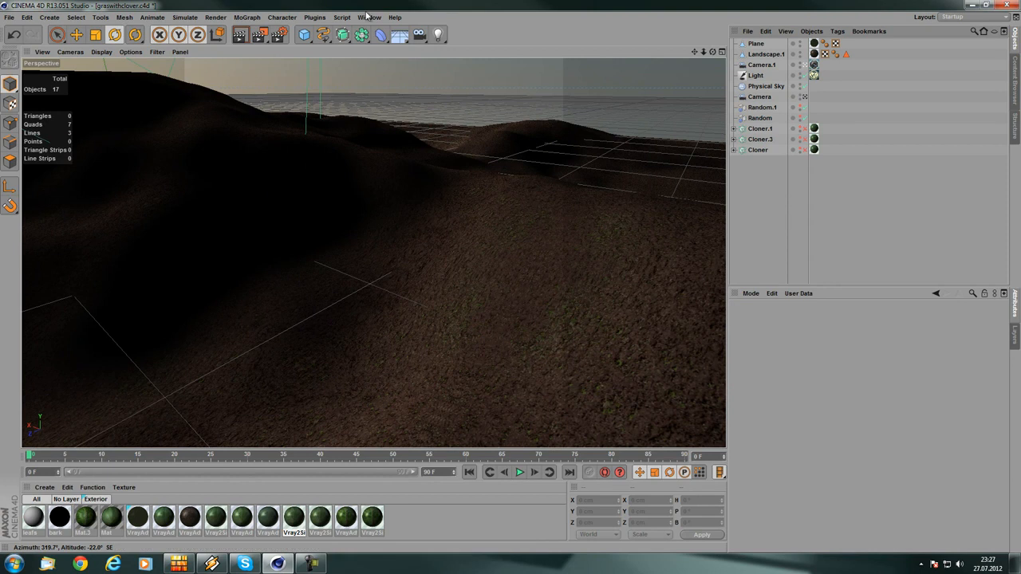
pyautogui.click(369, 17)
pyautogui.click(389, 238)
pyautogui.keyDown('alt'); pyautogui.moveTo(475, 264); pyautogui.dragTo(406, 225); pyautogui.keyUp('alt')
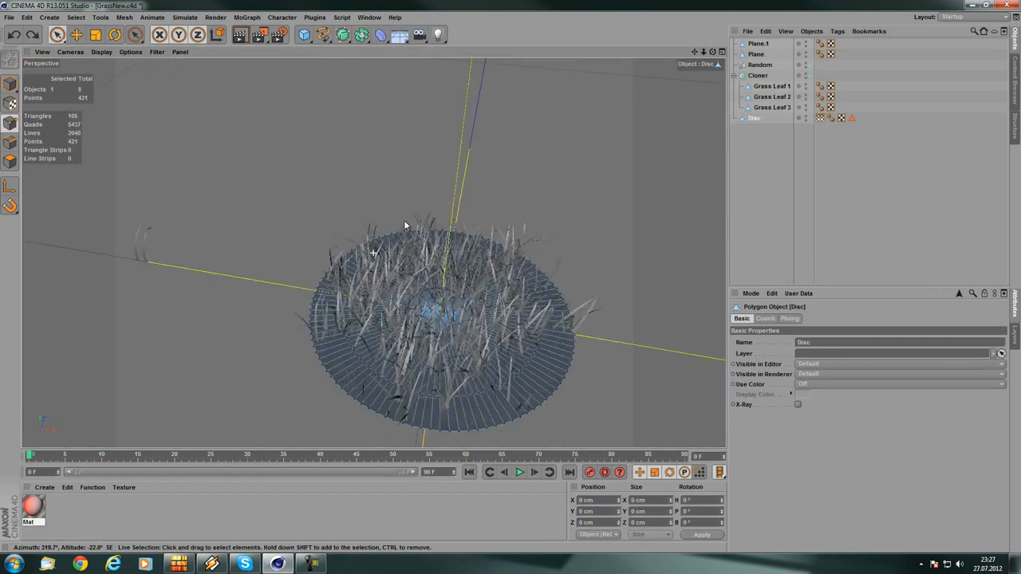
pyautogui.keyDown('alt'); pyautogui.moveTo(405, 224); pyautogui.dragTo(479, 197, button='right'); pyautogui.keyUp('alt')
# - In polygon mode, select the Disc polygons stored in its Polygon Selection tag and inspect their coverage from above
pyautogui.click(851, 118)
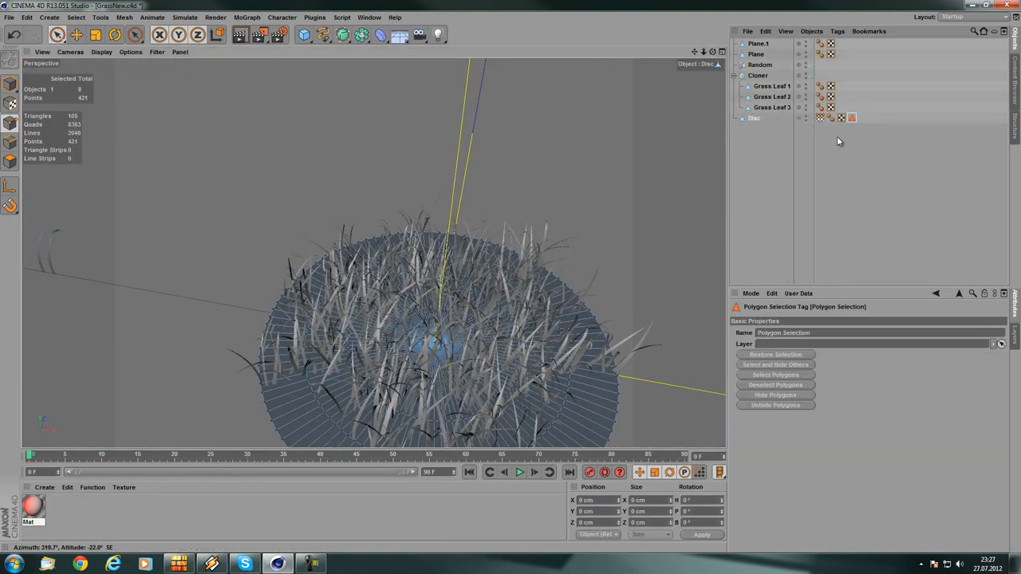
pyautogui.keyDown('alt'); pyautogui.moveTo(510, 173); pyautogui.dragTo(326, 181); pyautogui.keyUp('alt')
pyautogui.click(9, 160)
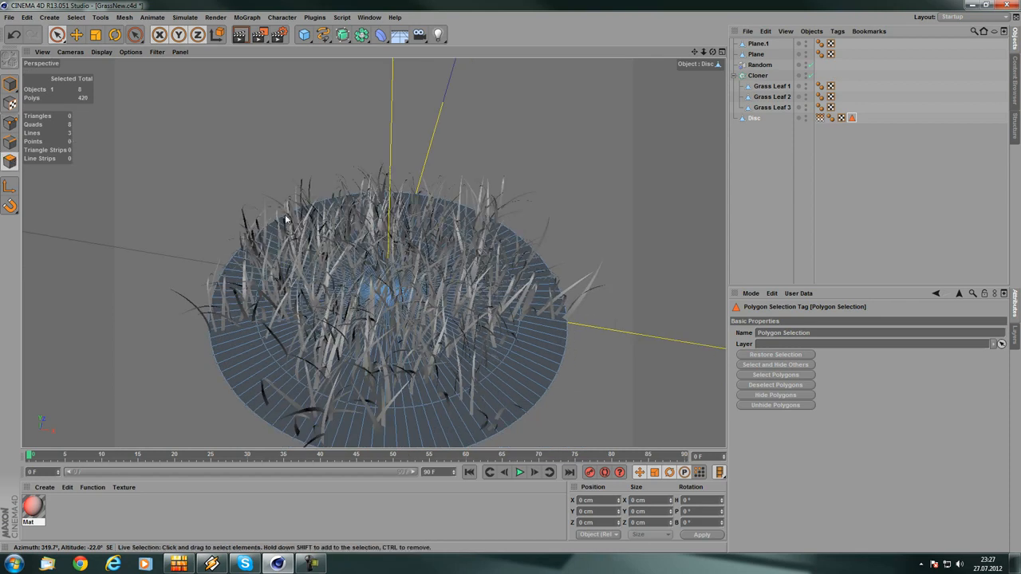
pyautogui.click(776, 375)
pyautogui.keyDown('alt'); pyautogui.moveTo(574, 271); pyautogui.dragTo(379, 405); pyautogui.keyUp('alt')
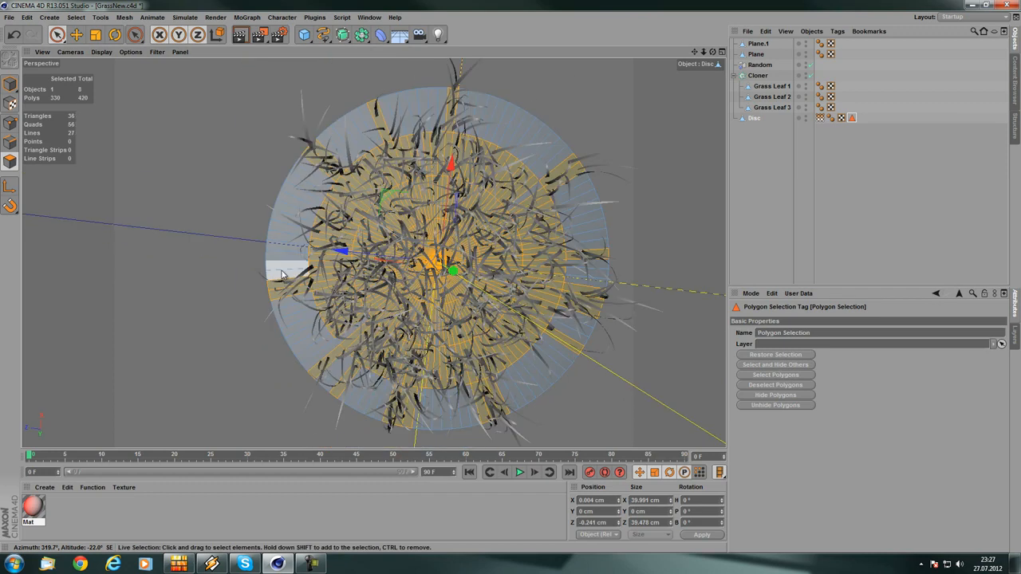
pyautogui.keyDown('alt'); pyautogui.moveTo(535, 176); pyautogui.dragTo(391, 228); pyautogui.keyUp('alt')
pyautogui.keyDown('alt'); pyautogui.moveTo(372, 251); pyautogui.dragTo(478, 251); pyautogui.keyUp('alt')
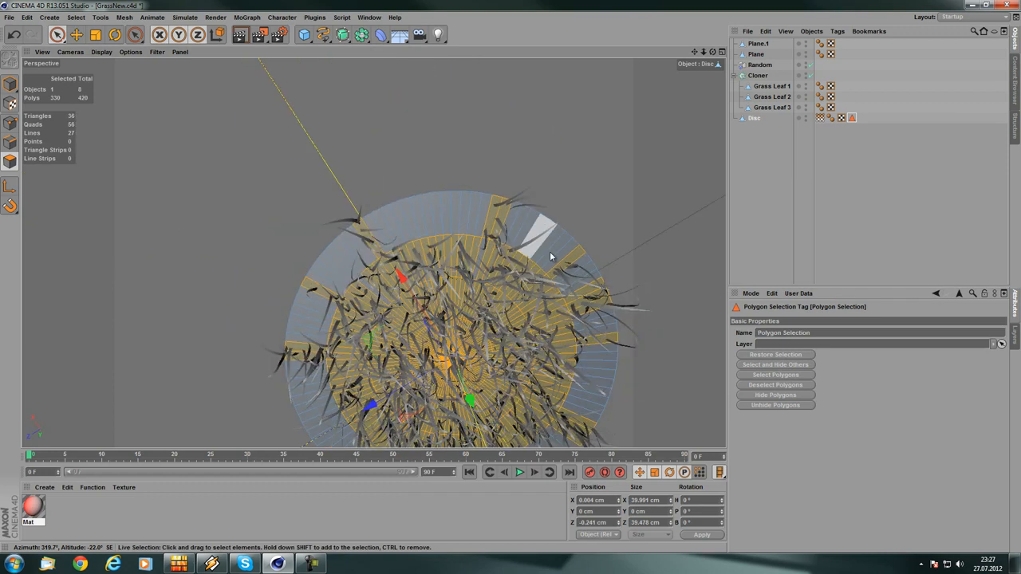
pyautogui.keyDown('alt'); pyautogui.moveTo(550, 252); pyautogui.dragTo(402, 225); pyautogui.keyUp('alt')
pyautogui.keyDown('alt'); pyautogui.moveTo(402, 222); pyautogui.dragTo(383, 319); pyautogui.keyUp('alt')
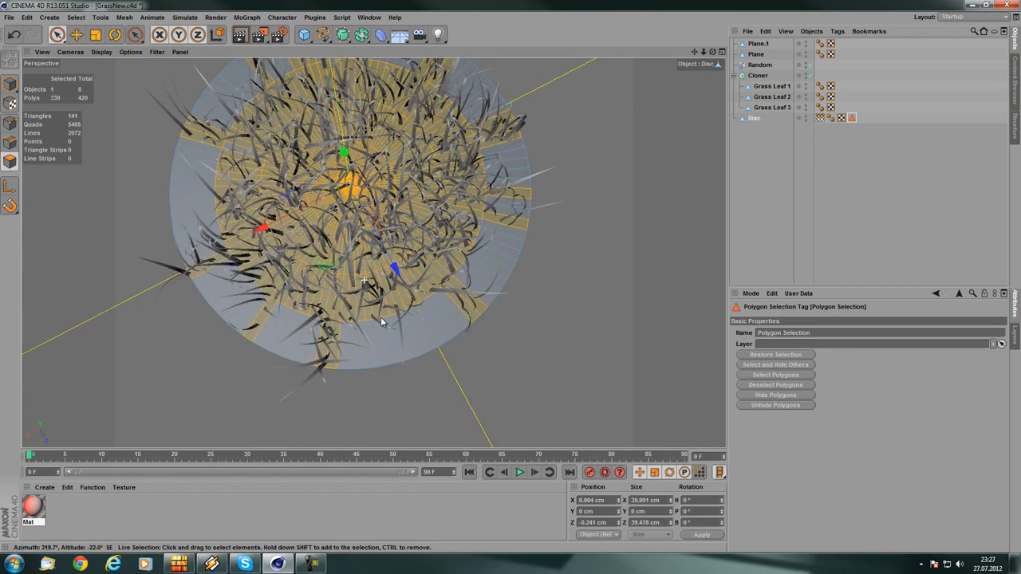
pyautogui.keyDown('alt'); pyautogui.moveTo(384, 319); pyautogui.dragTo(388, 397, button='middle'); pyautogui.keyUp('alt')
# - Review the Cloner's object settings and examine the distribution of its grass clones over the Disc from several viewpoints
pyautogui.click(759, 78)
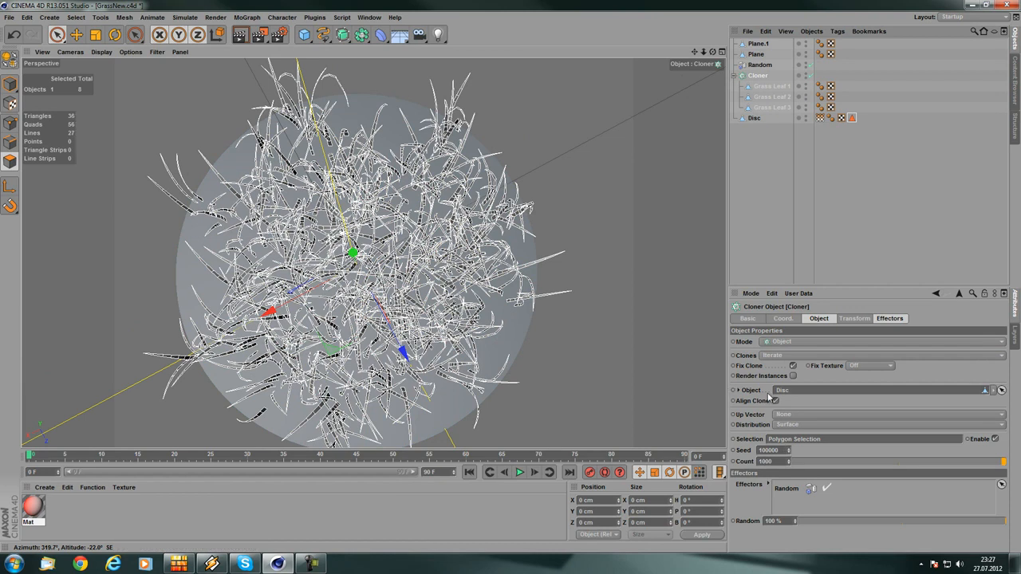
pyautogui.keyDown('alt'); pyautogui.moveTo(478, 304); pyautogui.dragTo(480, 257); pyautogui.keyUp('alt')
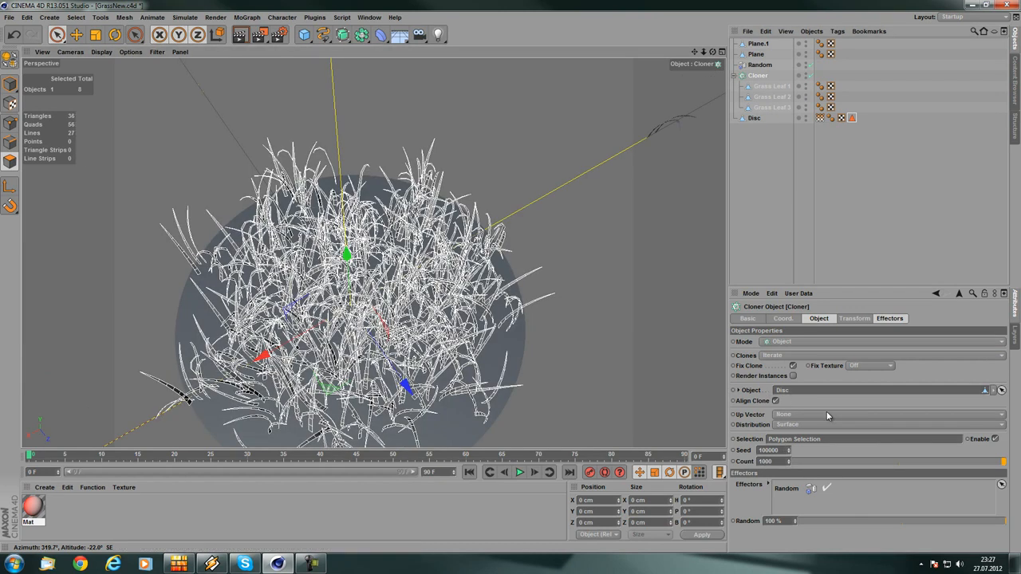
pyautogui.keyDown('alt'); pyautogui.moveTo(519, 363); pyautogui.dragTo(512, 291, button='middle'); pyautogui.keyUp('alt')
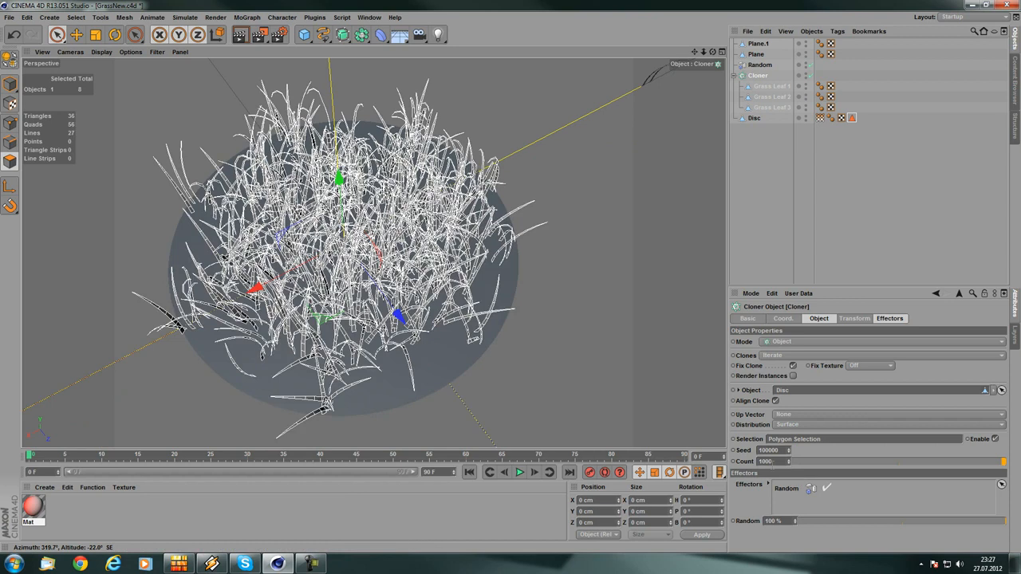
pyautogui.keyDown('alt'); pyautogui.moveTo(513, 348); pyautogui.dragTo(398, 403); pyautogui.keyUp('alt')
pyautogui.keyDown('alt'); pyautogui.moveTo(335, 400); pyautogui.dragTo(386, 363); pyautogui.keyUp('alt')
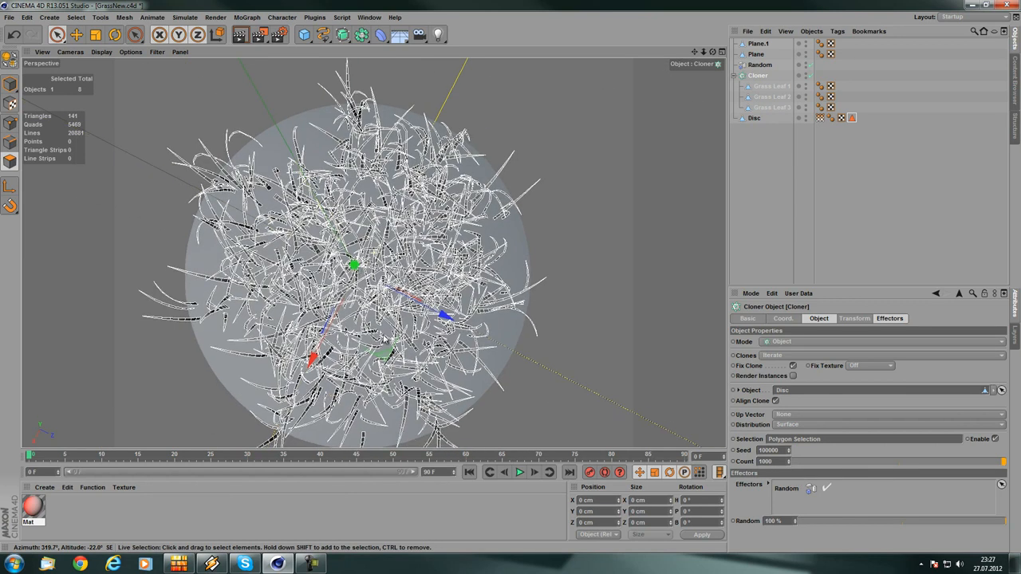
pyautogui.keyDown('alt'); pyautogui.moveTo(386, 356); pyautogui.dragTo(389, 302, button='middle'); pyautogui.keyUp('alt')
pyautogui.scroll(-4, 390, 301)
pyautogui.keyDown('alt'); pyautogui.moveTo(345, 339); pyautogui.dragTo(405, 315); pyautogui.keyUp('alt')
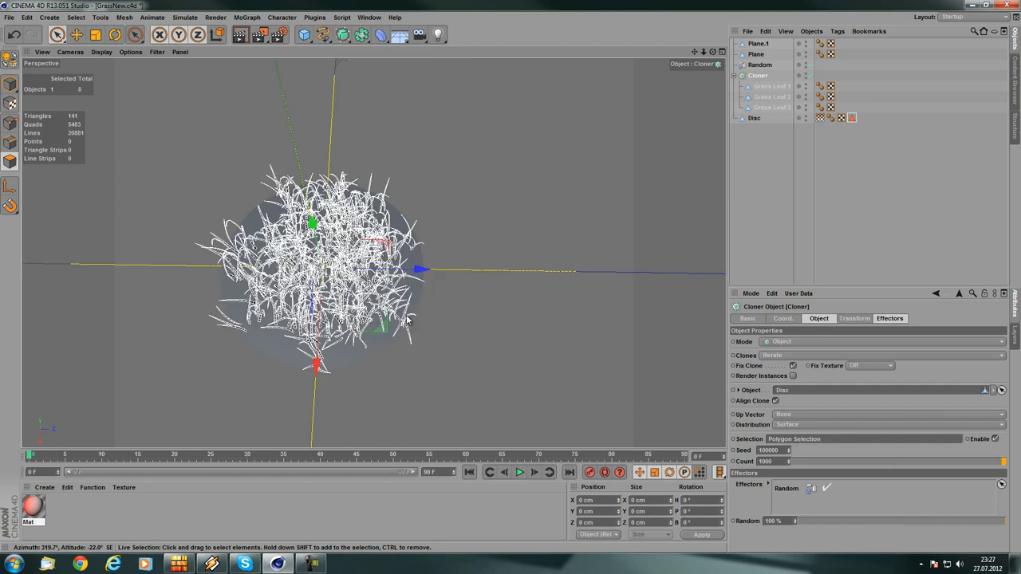
pyautogui.keyDown('alt'); pyautogui.moveTo(394, 323); pyautogui.dragTo(421, 341, button='middle'); pyautogui.keyUp('alt')
pyautogui.keyDown('alt'); pyautogui.moveTo(420, 342); pyautogui.dragTo(458, 315); pyautogui.keyUp('alt')
pyautogui.scroll(4, 435, 283)
pyautogui.keyDown('alt'); pyautogui.moveTo(368, 282); pyautogui.dragTo(299, 307); pyautogui.keyUp('alt')
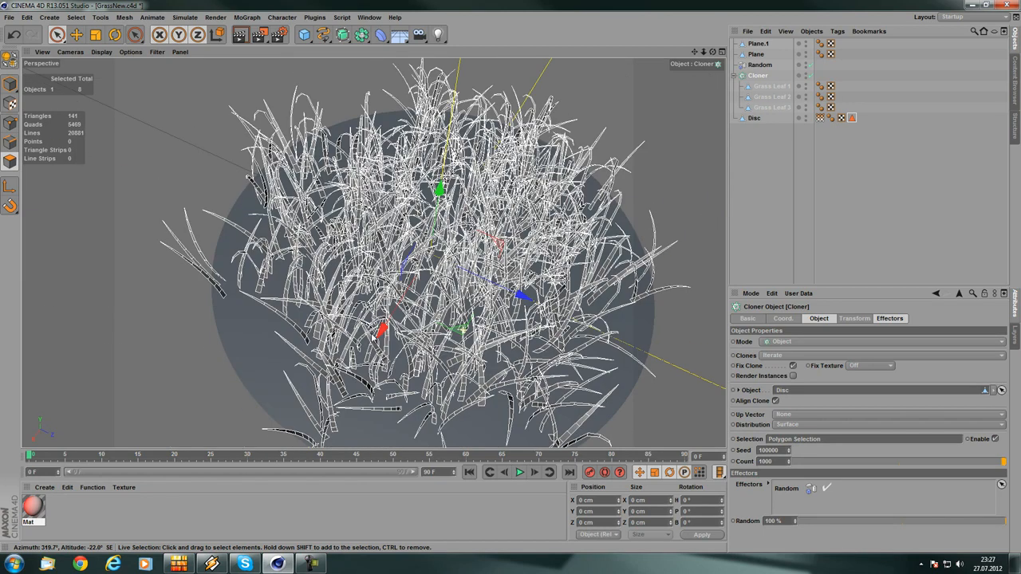
pyautogui.scroll(-3, 457, 323)
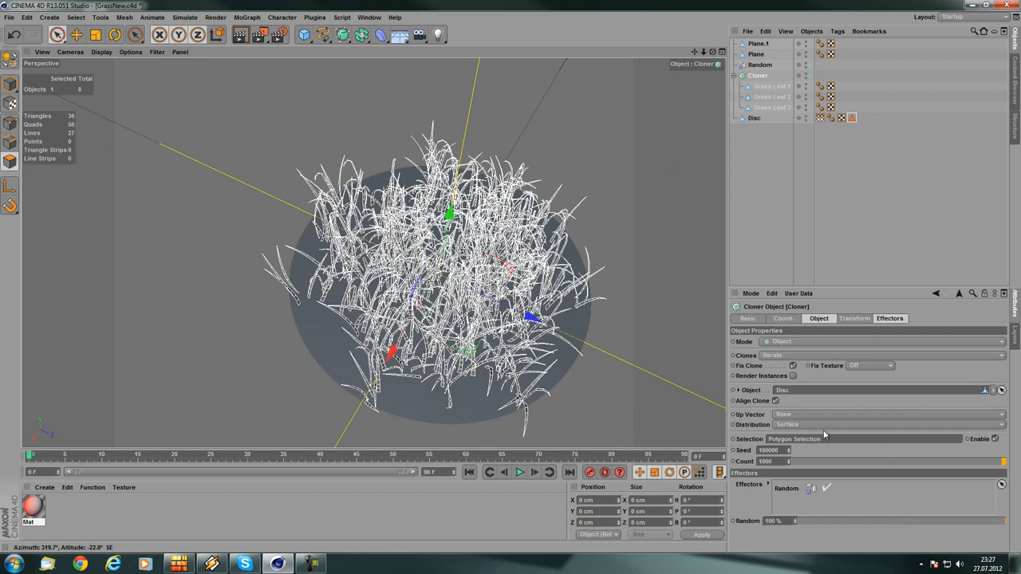
pyautogui.moveTo(453, 285)
pyautogui.keyDown('alt'); pyautogui.mouseDown()
pyautogui.moveTo(520, 335)
pyautogui.moveTo(437, 289)
pyautogui.moveTo(447, 297)
pyautogui.mouseUp(); pyautogui.keyUp('alt')
# - Select Grass Leaf 1 to 3 together, check their coordinates and view the grass blades up close
pyautogui.click(773, 87)
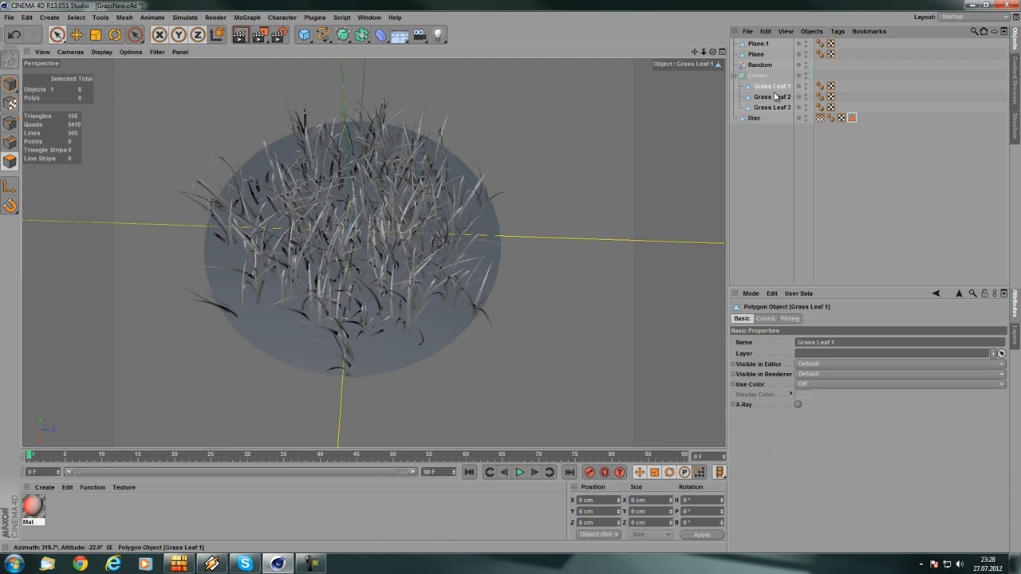
pyautogui.keyDown('shift'); pyautogui.click(774, 107); pyautogui.keyUp('shift')
pyautogui.click(789, 319)
pyautogui.click(765, 319)
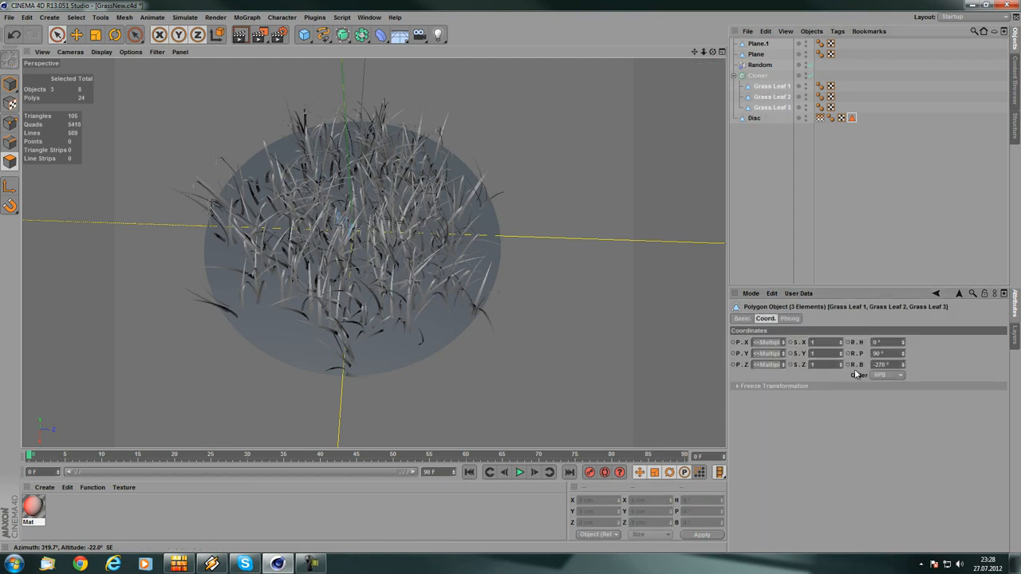
pyautogui.keyDown('alt'); pyautogui.moveTo(483, 157); pyautogui.dragTo(342, 309); pyautogui.keyUp('alt')
pyautogui.scroll(5, 319, 242)
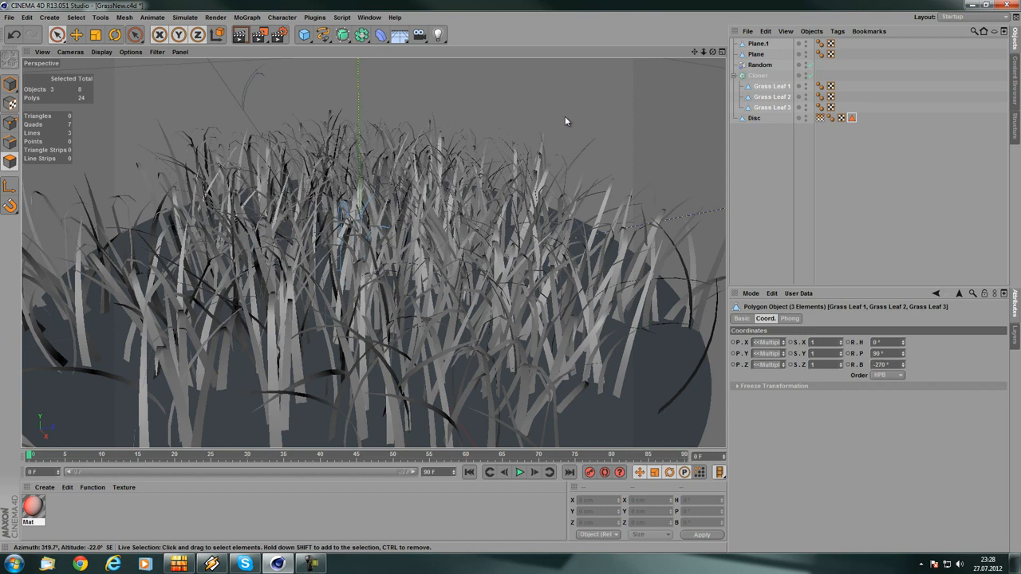
# - Review the Cloner's settings and the coordinates of its children Grass Leaf 1 to 3 one by one
pyautogui.click(753, 203)
pyautogui.click(758, 75)
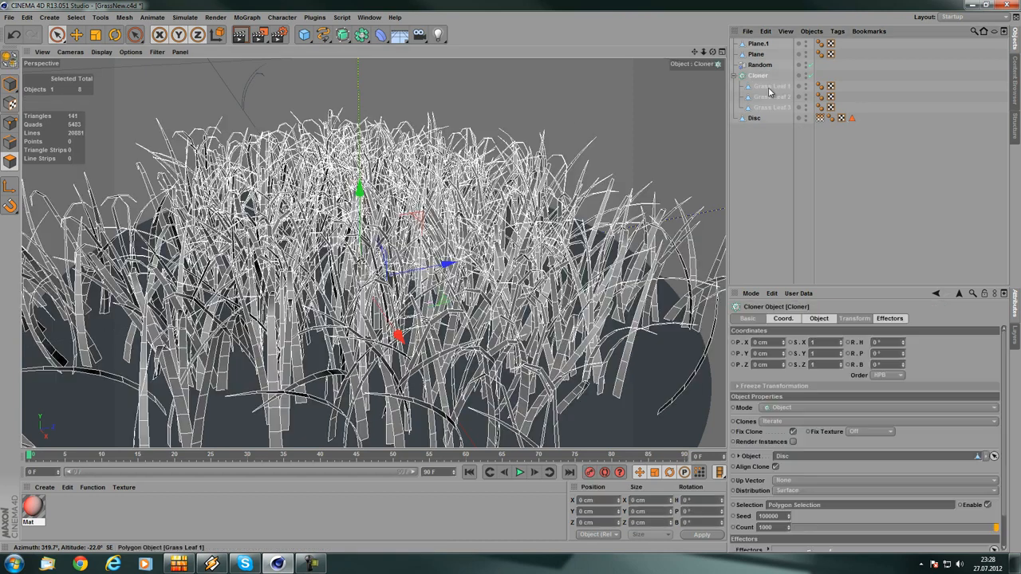
pyautogui.click(770, 87)
pyautogui.click(773, 96)
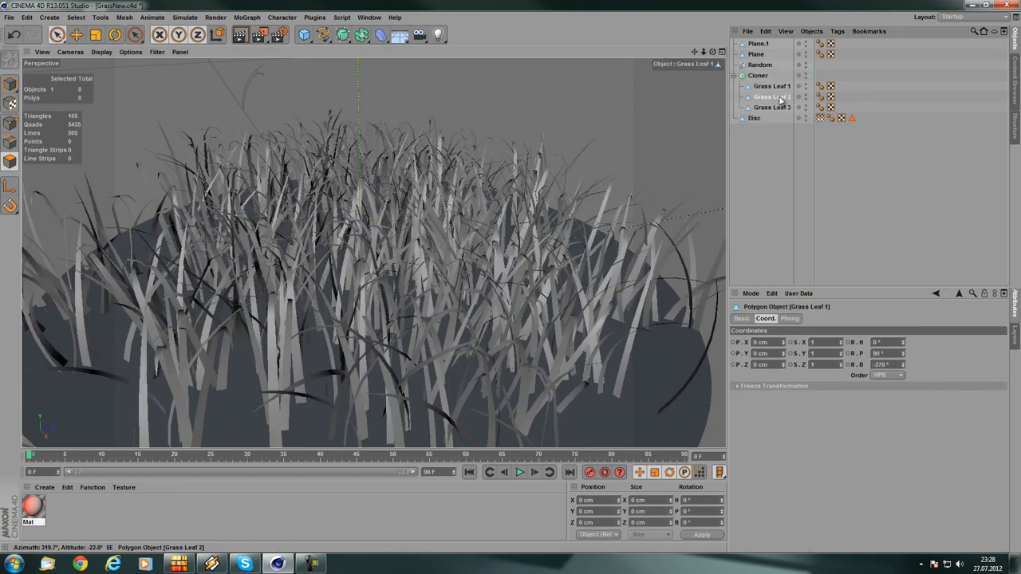
pyautogui.click(778, 105)
pyautogui.click(757, 75)
pyautogui.scroll(-3, 611, 96)
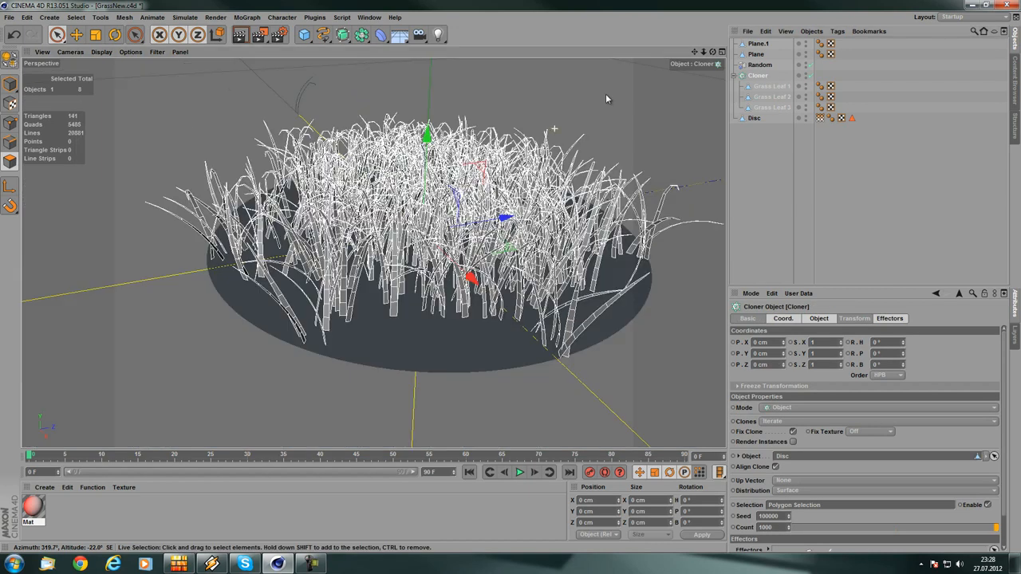
# - Review the Random effector's parameters and the Cloner's object settings, and examine the highlighted clones from several viewpoints
pyautogui.click(760, 66)
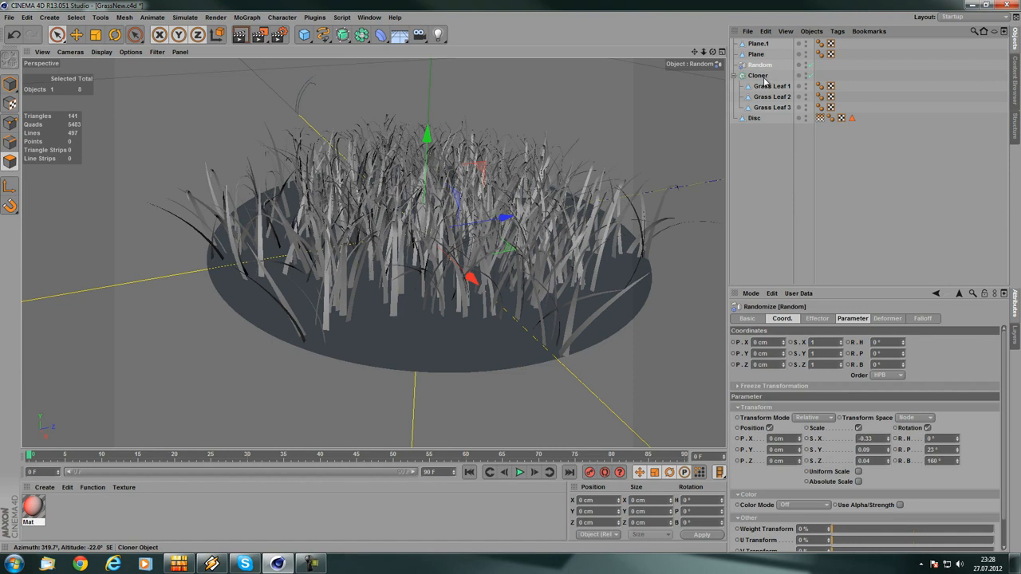
pyautogui.click(757, 75)
pyautogui.scroll(5, 480, 233)
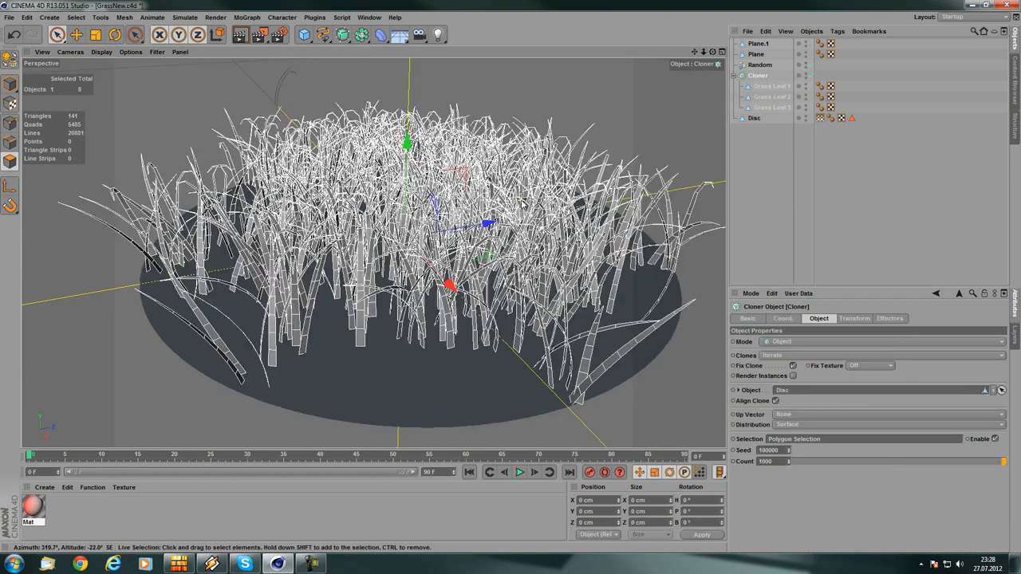
pyautogui.scroll(-4, 414, 230)
pyautogui.keyDown('alt'); pyautogui.moveTo(311, 242); pyautogui.dragTo(359, 251); pyautogui.keyUp('alt')
pyautogui.keyDown('alt'); pyautogui.moveTo(350, 220); pyautogui.dragTo(443, 241, button='middle'); pyautogui.keyUp('alt')
pyautogui.scroll(4, 407, 226)
pyautogui.keyDown('alt'); pyautogui.moveTo(407, 227); pyautogui.dragTo(351, 248); pyautogui.keyUp('alt')
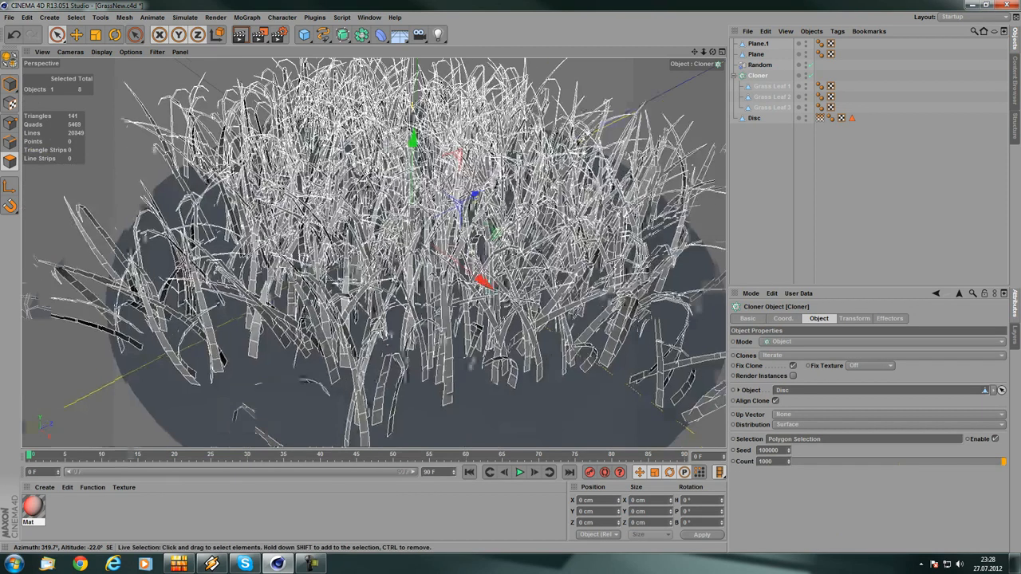
pyautogui.keyDown('alt'); pyautogui.moveTo(480, 199); pyautogui.dragTo(395, 256, button='middle'); pyautogui.keyUp('alt')
# - Temporarily disable the Random effector to compare the grass clones without it, and enable it again
pyautogui.click(811, 65)
pyautogui.scroll(-6, 313, 254)
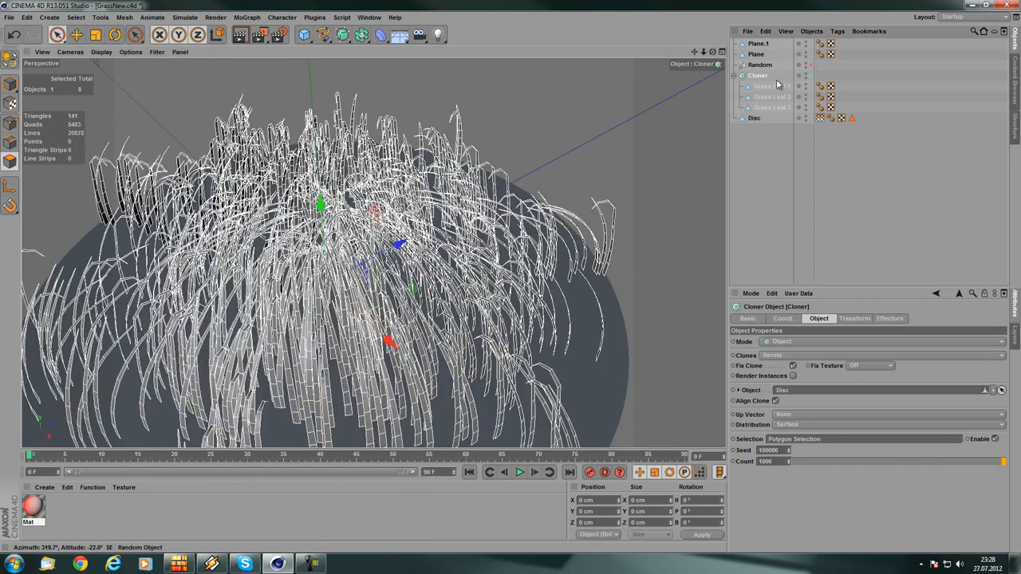
pyautogui.click(758, 65)
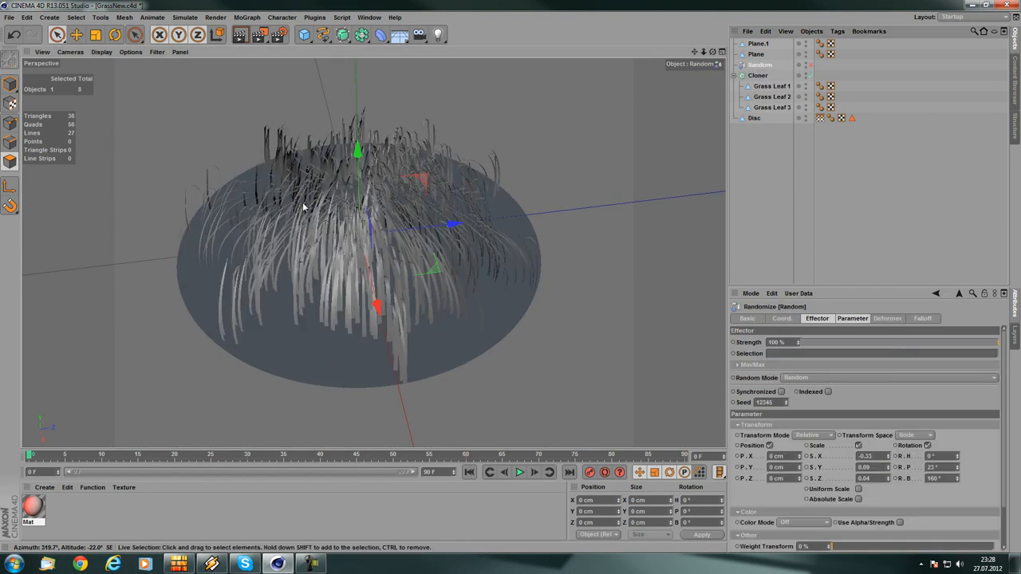
pyautogui.scroll(4, 309, 254)
pyautogui.keyDown('alt'); pyautogui.moveTo(310, 258); pyautogui.dragTo(492, 176); pyautogui.keyUp('alt')
pyautogui.scroll(5, 491, 174)
pyautogui.keyDown('alt'); pyautogui.moveTo(520, 166); pyautogui.dragTo(407, 173, button='middle'); pyautogui.keyUp('alt')
pyautogui.scroll(-7, 407, 173)
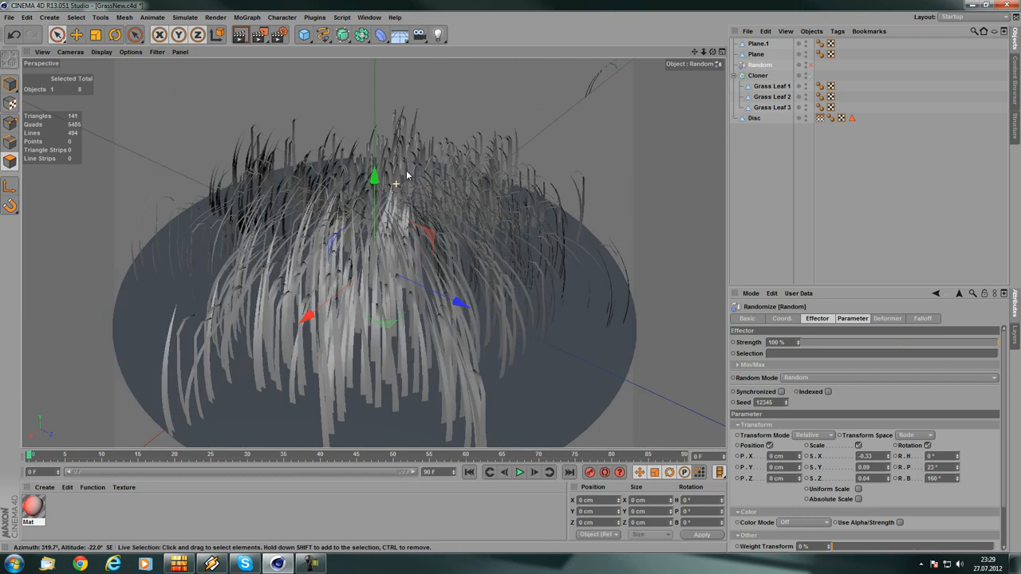
pyautogui.click(810, 66)
pyautogui.scroll(3, 401, 292)
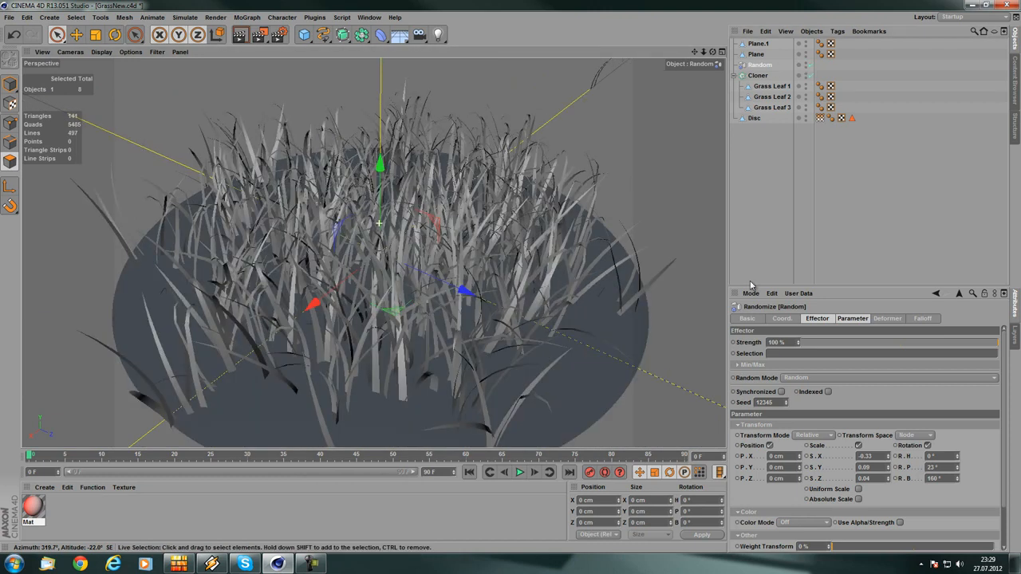
# - Turn off Position in the Random effector's transform parameters, leaving Scale and Rotation active
pyautogui.click(851, 318)
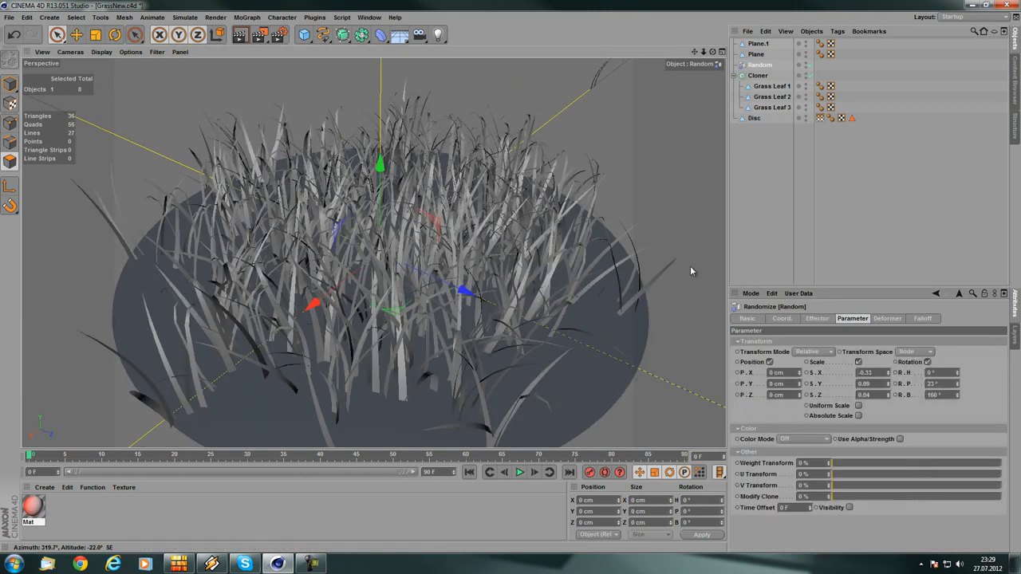
pyautogui.keyDown('alt'); pyautogui.moveTo(690, 269); pyautogui.dragTo(611, 214); pyautogui.keyUp('alt')
pyautogui.click(769, 361)
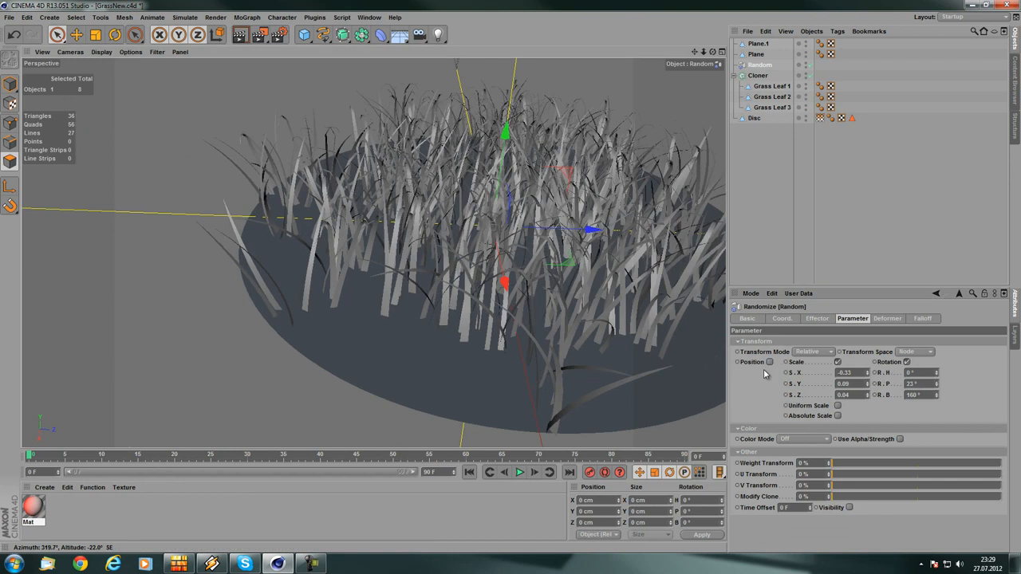
# - Examine the randomized scale and rotation of the grass blades from all around the Disc, up close and from a distance
pyautogui.keyDown('alt'); pyautogui.moveTo(373, 187); pyautogui.dragTo(403, 200); pyautogui.keyUp('alt')
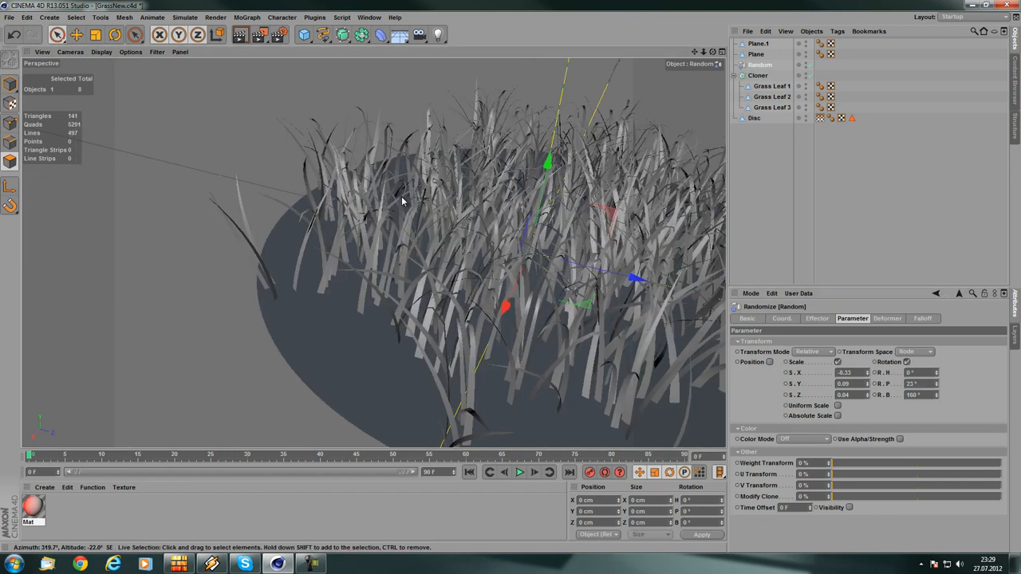
pyautogui.keyDown('alt'); pyautogui.moveTo(403, 200); pyautogui.dragTo(238, 195, button='middle'); pyautogui.keyUp('alt')
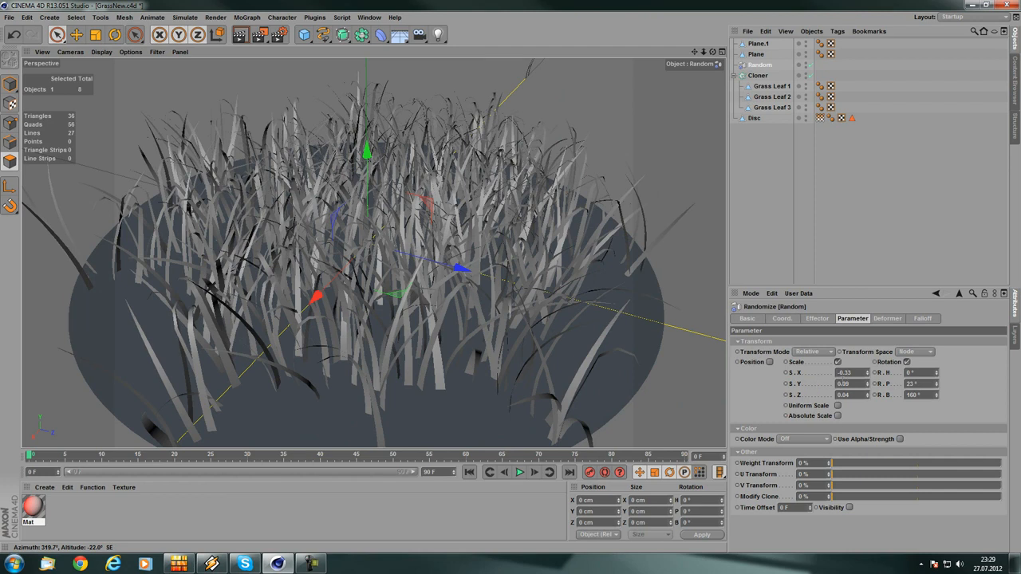
pyautogui.keyDown('alt'); pyautogui.moveTo(217, 269); pyautogui.dragTo(345, 293); pyautogui.keyUp('alt')
pyautogui.keyDown('alt'); pyautogui.moveTo(348, 257); pyautogui.dragTo(483, 247, button='right'); pyautogui.keyUp('alt')
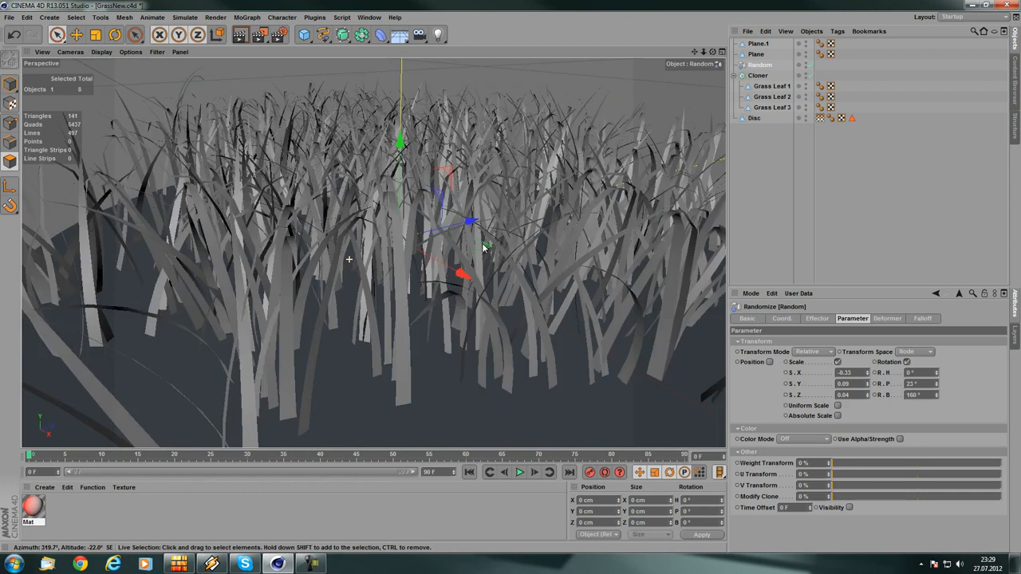
pyautogui.keyDown('alt'); pyautogui.moveTo(483, 247); pyautogui.dragTo(246, 324); pyautogui.keyUp('alt')
pyautogui.moveTo(336, 309)
pyautogui.keyDown('alt'); pyautogui.mouseDown()
pyautogui.moveTo(306, 215)
pyautogui.moveTo(351, 319)
pyautogui.mouseUp(); pyautogui.keyUp('alt')
pyautogui.keyDown('alt'); pyautogui.moveTo(463, 311); pyautogui.dragTo(375, 300, button='right'); pyautogui.keyUp('alt')
pyautogui.keyDown('alt'); pyautogui.moveTo(431, 307); pyautogui.dragTo(326, 230, button='middle'); pyautogui.keyUp('alt')
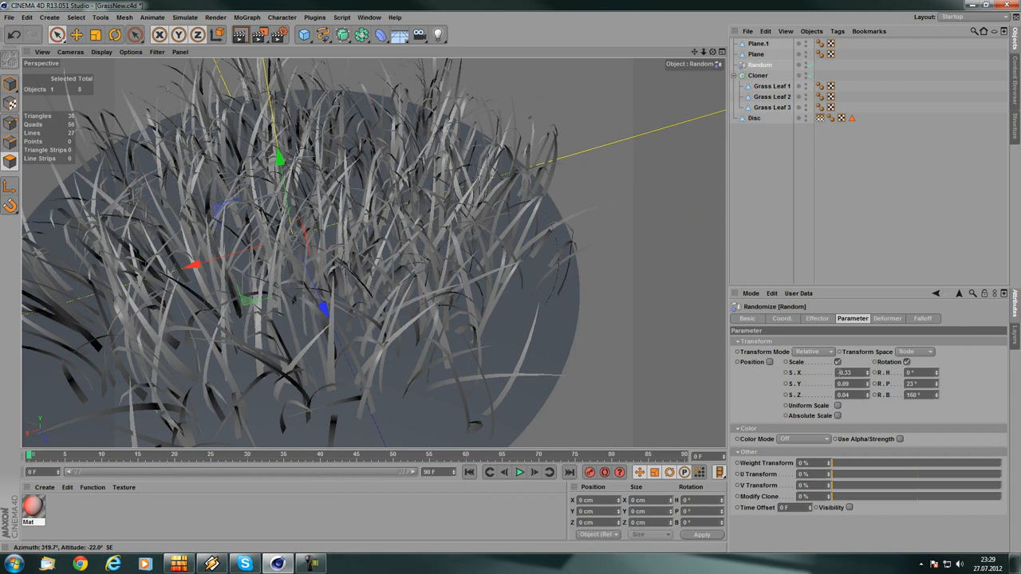
pyautogui.keyDown('alt'); pyautogui.moveTo(351, 275); pyautogui.dragTo(451, 239); pyautogui.keyUp('alt')
pyautogui.keyDown('alt'); pyautogui.moveTo(295, 239); pyautogui.dragTo(556, 265, button='middle'); pyautogui.keyUp('alt')
pyautogui.keyDown('alt'); pyautogui.moveTo(479, 316); pyautogui.dragTo(479, 292); pyautogui.keyUp('alt')
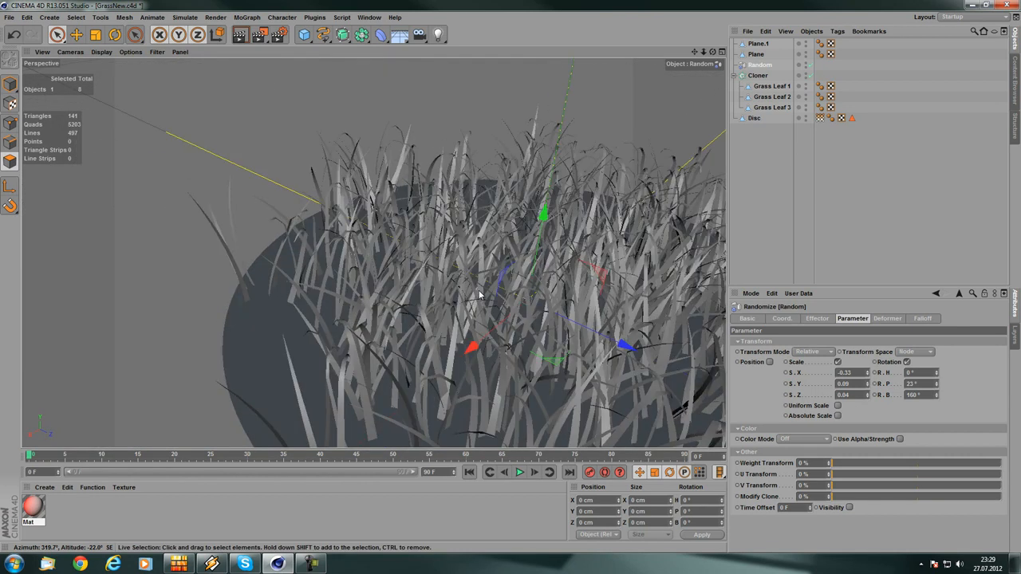
pyautogui.keyDown('alt'); pyautogui.moveTo(480, 294); pyautogui.dragTo(387, 279, button='middle'); pyautogui.keyUp('alt')
pyautogui.keyDown('alt'); pyautogui.moveTo(502, 249); pyautogui.dragTo(415, 249, button='right'); pyautogui.keyUp('alt')
pyautogui.keyDown('alt'); pyautogui.moveTo(349, 326); pyautogui.dragTo(474, 312); pyautogui.keyUp('alt')
pyautogui.keyDown('alt'); pyautogui.moveTo(356, 302); pyautogui.dragTo(623, 207, button='middle'); pyautogui.keyUp('alt')
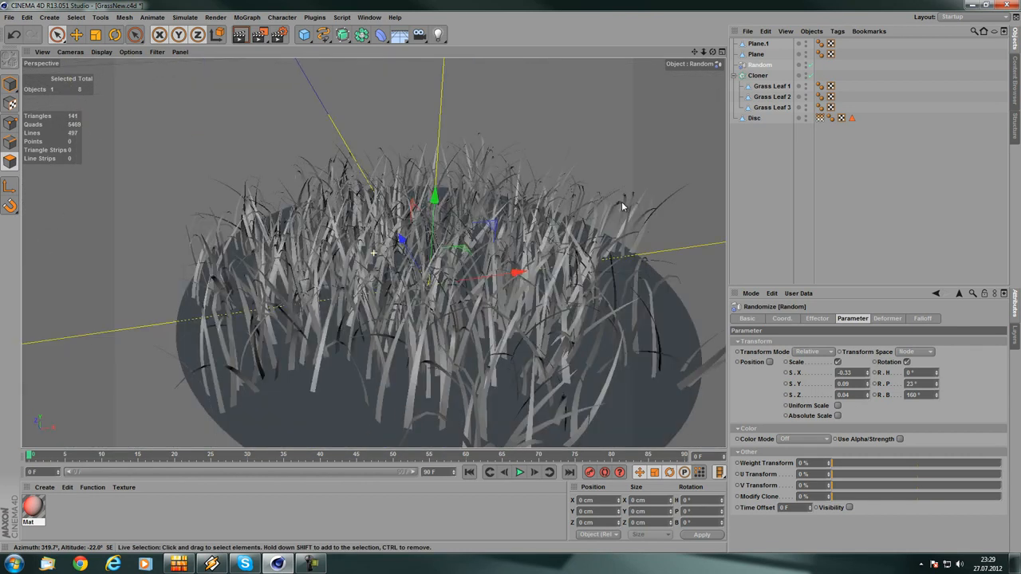
pyautogui.keyDown('alt'); pyautogui.moveTo(623, 206); pyautogui.dragTo(367, 289); pyautogui.keyUp('alt')
pyautogui.keyDown('alt'); pyautogui.moveTo(523, 221); pyautogui.dragTo(383, 227, button='right'); pyautogui.keyUp('alt')
pyautogui.keyDown('alt'); pyautogui.moveTo(267, 265); pyautogui.dragTo(437, 266); pyautogui.keyUp('alt')
pyautogui.keyDown('alt'); pyautogui.moveTo(319, 238); pyautogui.dragTo(535, 280, button='middle'); pyautogui.keyUp('alt')
pyautogui.keyDown('alt'); pyautogui.moveTo(474, 271); pyautogui.dragTo(385, 321); pyautogui.keyUp('alt')
pyautogui.keyDown('alt'); pyautogui.moveTo(484, 292); pyautogui.dragTo(508, 286, button='right'); pyautogui.keyUp('alt')
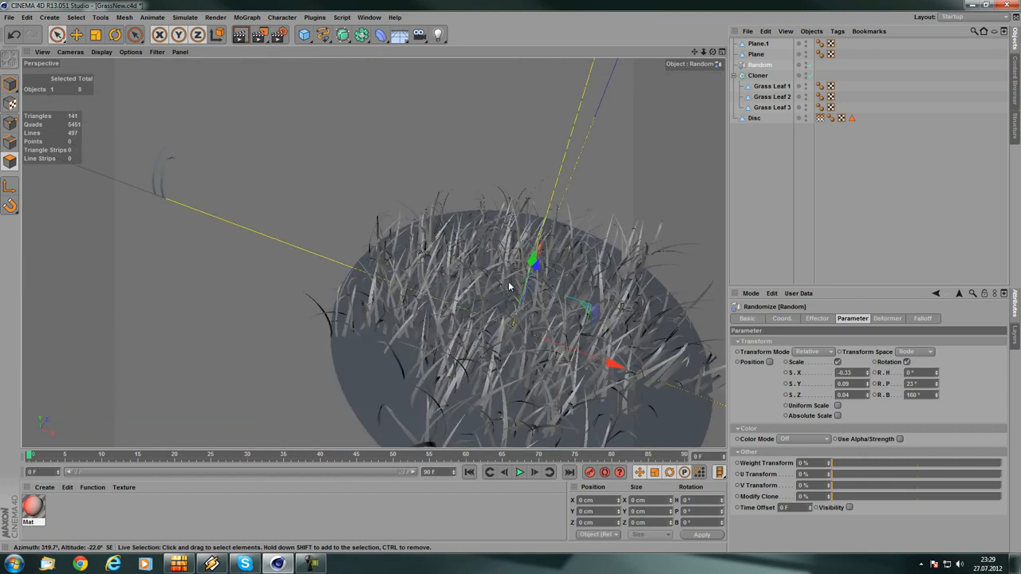
pyautogui.keyDown('alt'); pyautogui.moveTo(509, 286); pyautogui.dragTo(390, 272, button='middle'); pyautogui.keyUp('alt')
# - Make the Cloner editable and expand it to inspect the individual grass blade objects
pyautogui.click(753, 76)
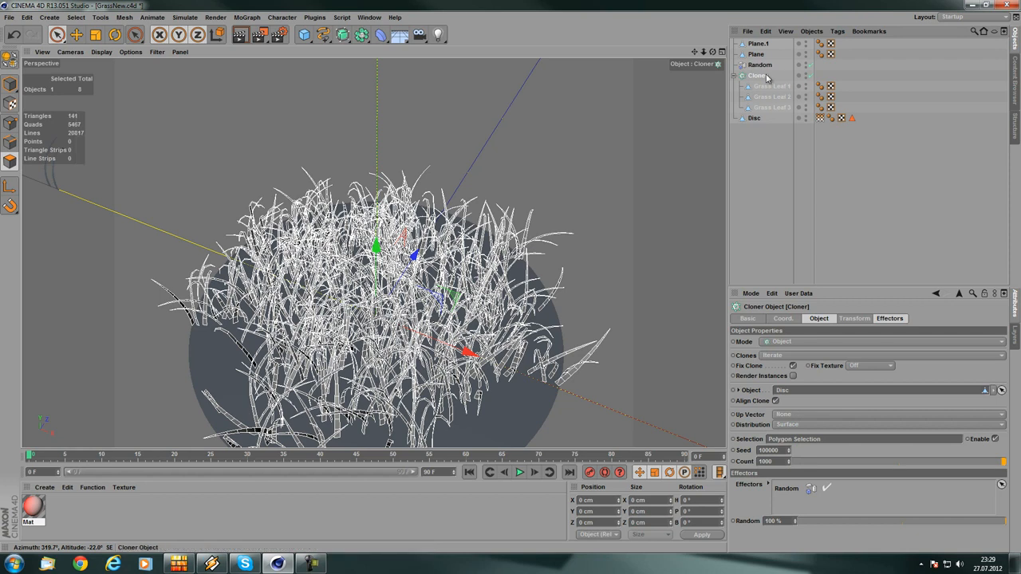
pyautogui.press('c')
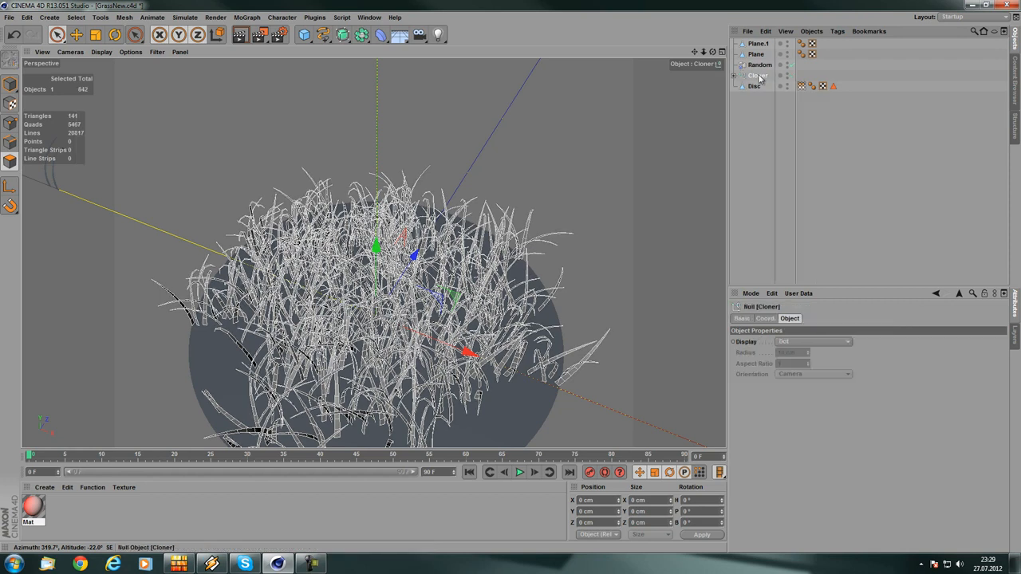
pyautogui.click(733, 76)
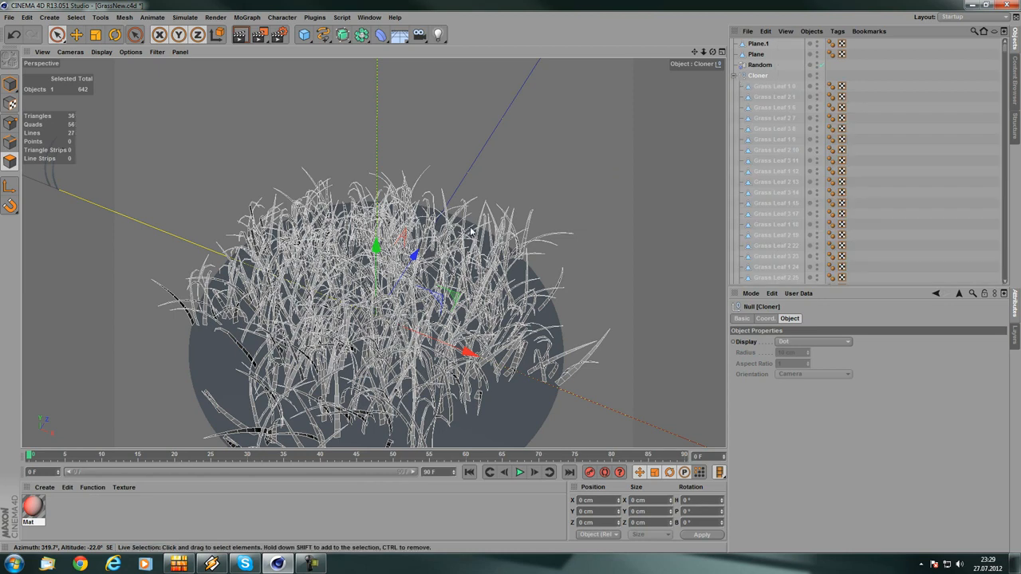
pyautogui.scroll(10, 362, 305)
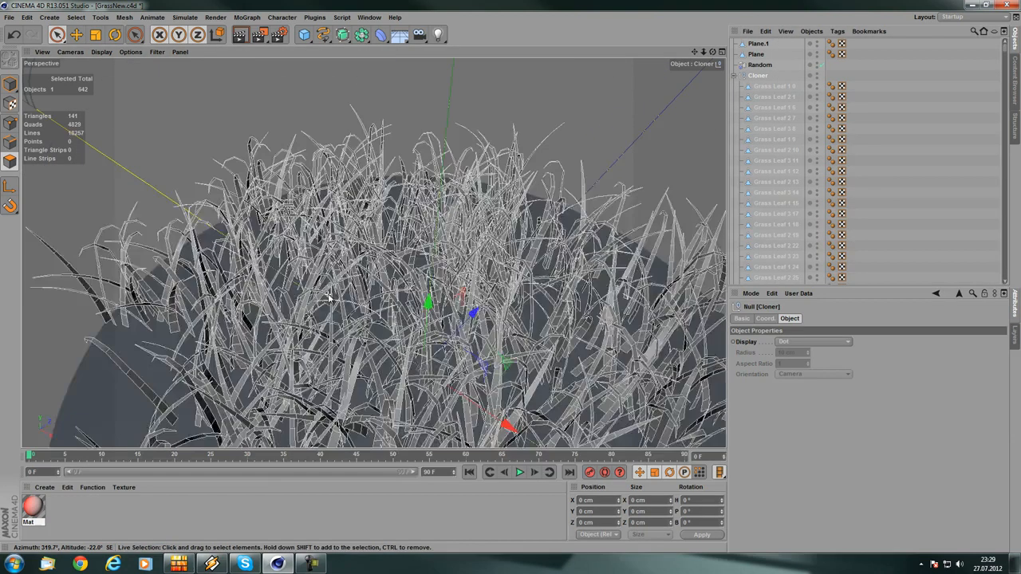
pyautogui.scroll(-10, 338, 271)
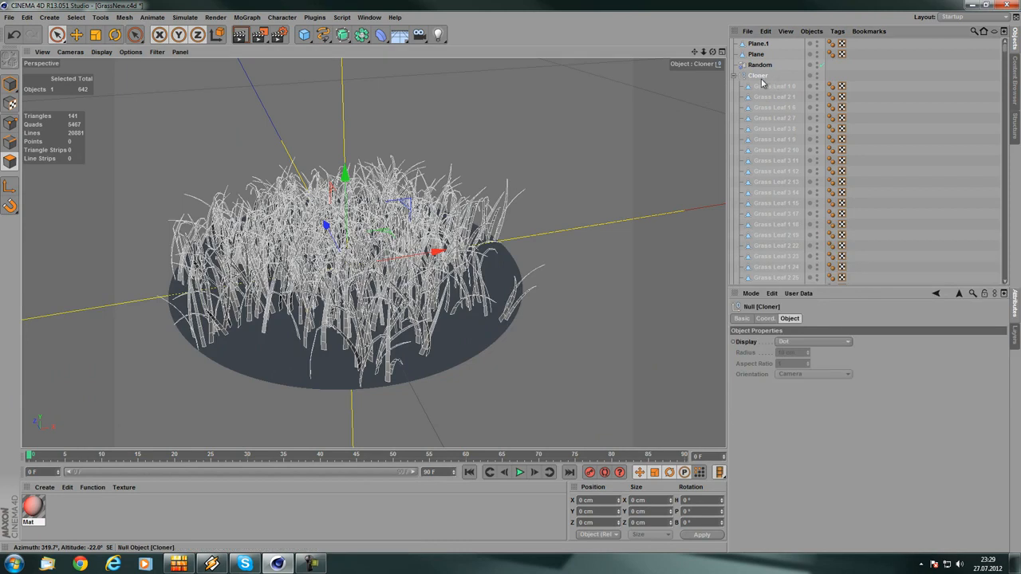
# - Select the Cloner null with all its grass leaf children and merge them using Connect Objects + Delete
pyautogui.scroll(-10, 766, 94)
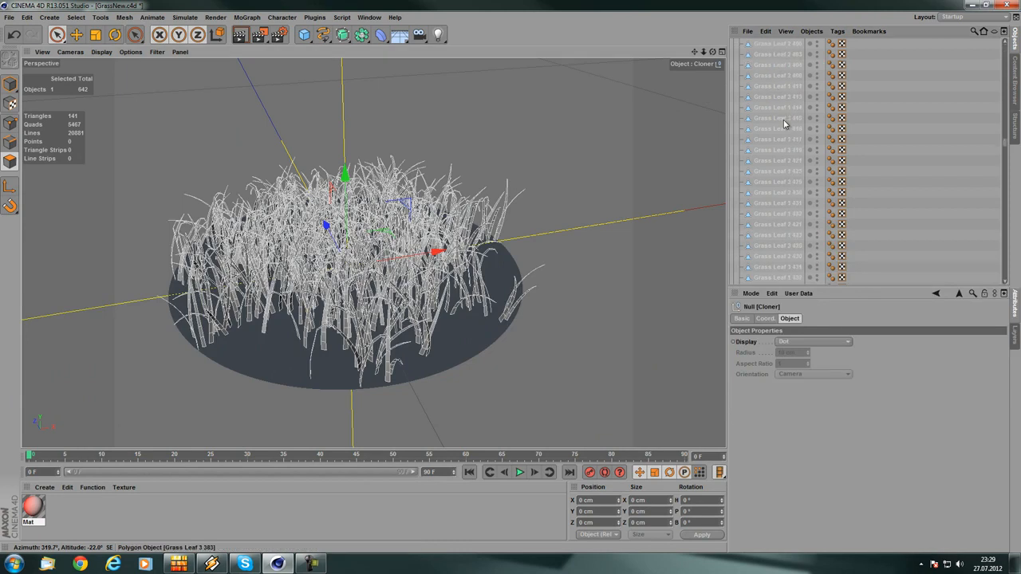
pyautogui.scroll(-5, 786, 126)
pyautogui.scroll(-15, 787, 130)
pyautogui.keyDown('shift'); pyautogui.click(779, 269); pyautogui.keyUp('shift')
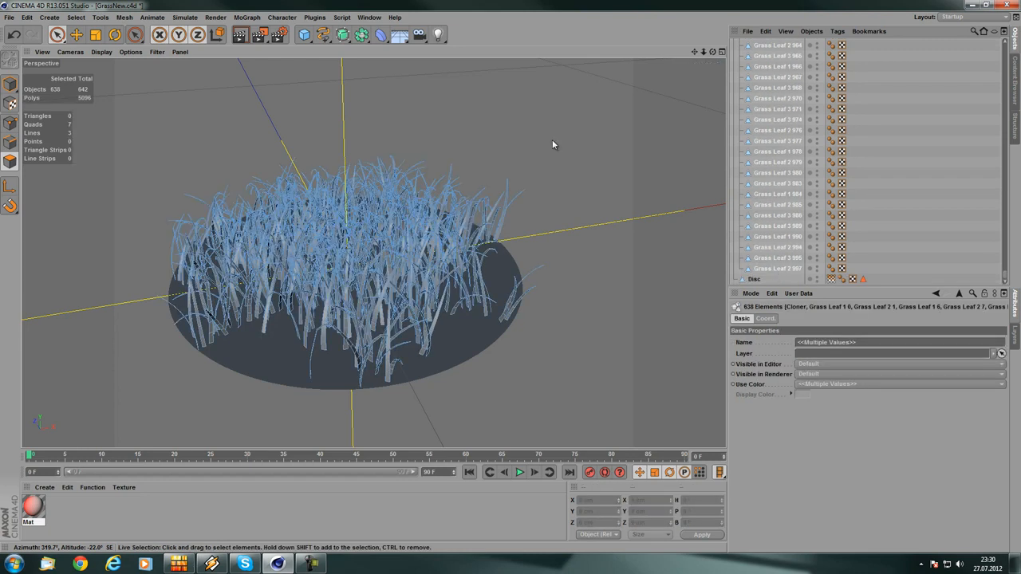
pyautogui.click(811, 32)
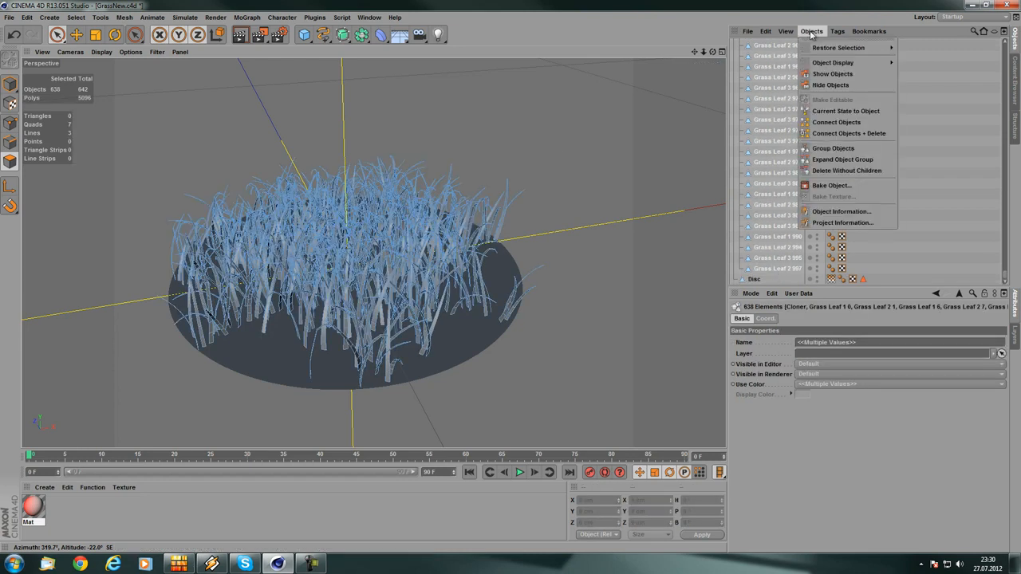
pyautogui.click(811, 133)
pyautogui.keyDown('alt'); pyautogui.moveTo(488, 156); pyautogui.dragTo(471, 180); pyautogui.keyUp('alt')
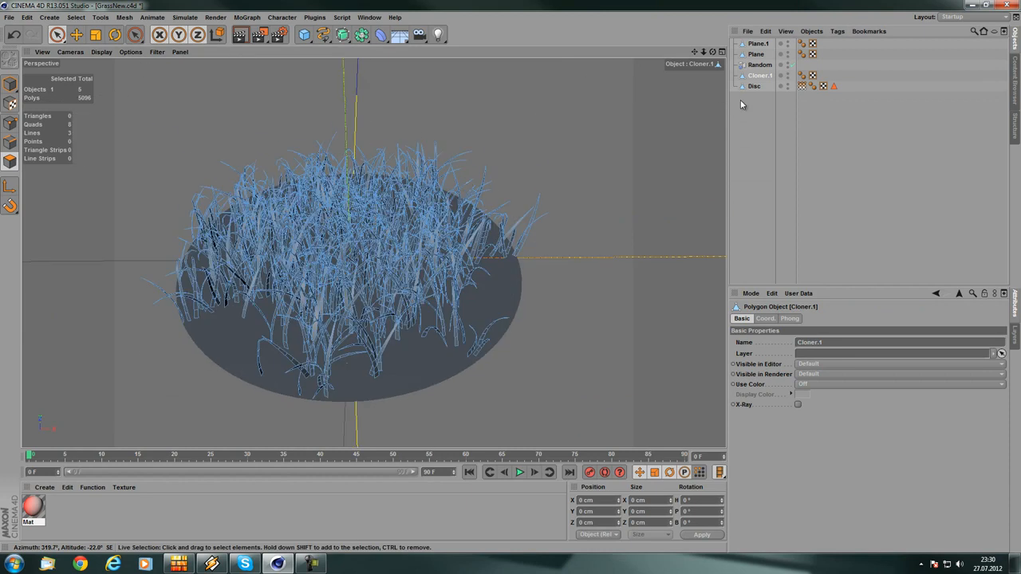
# - Rename the merged polygon object as Grass
pyautogui.doubleClick(760, 76)
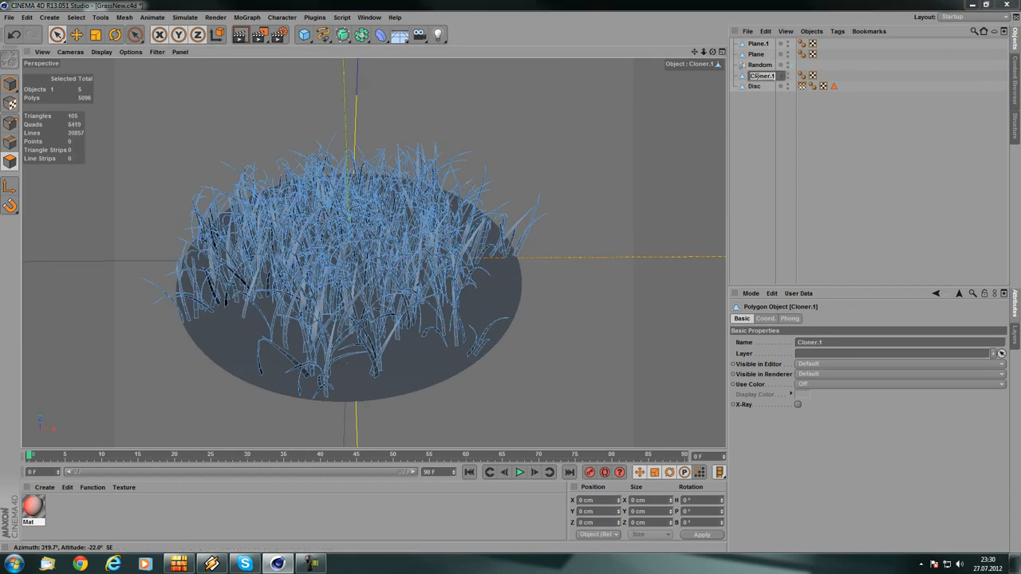
pyautogui.press('BackSpace')
pyautogui.press('Return')
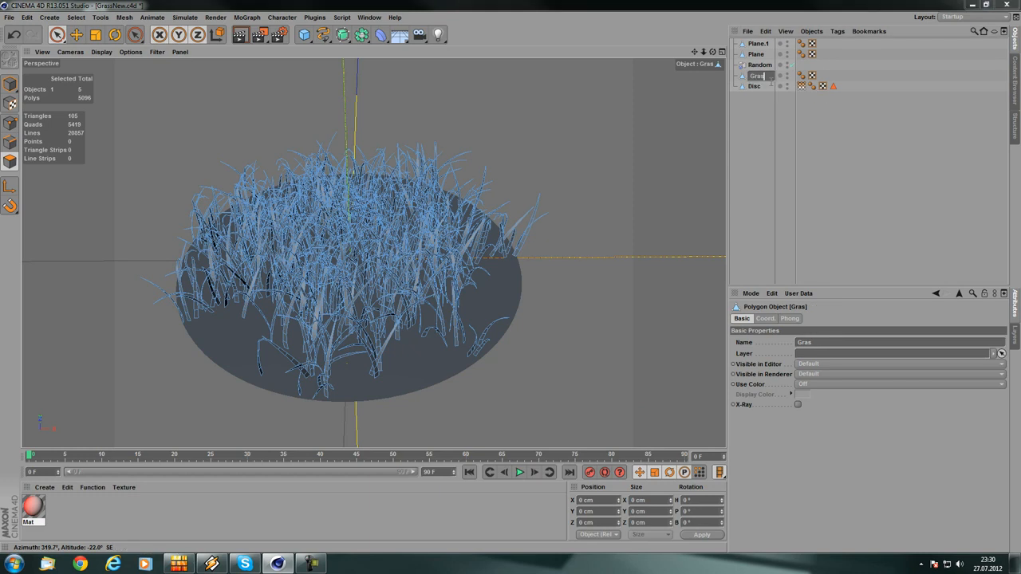
pyautogui.write('s')
pyautogui.press('Return')
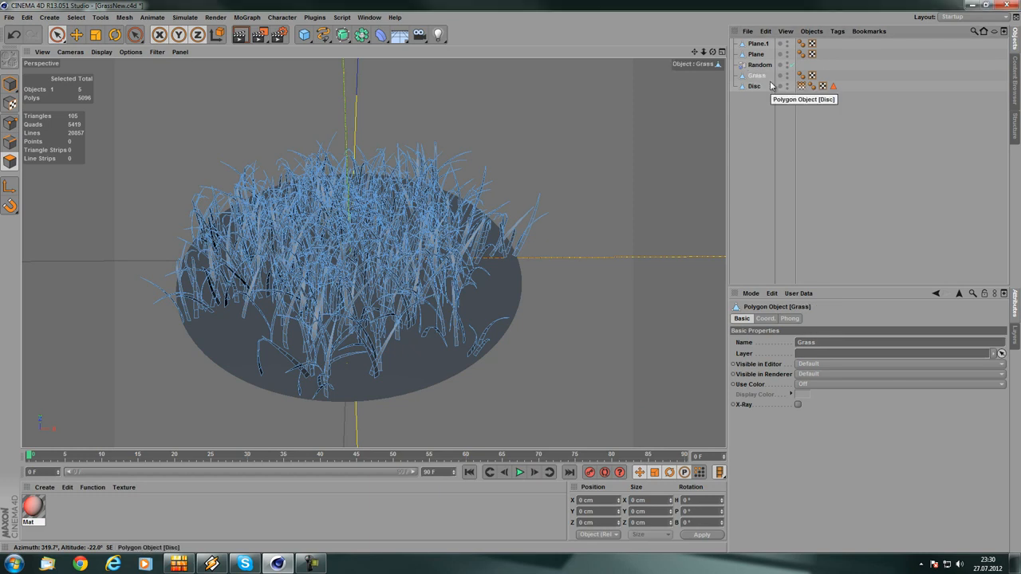
# - Delete the Disc, inspect the grass patch on its own and select the Grass object
pyautogui.click(756, 86)
pyautogui.press('Delete')
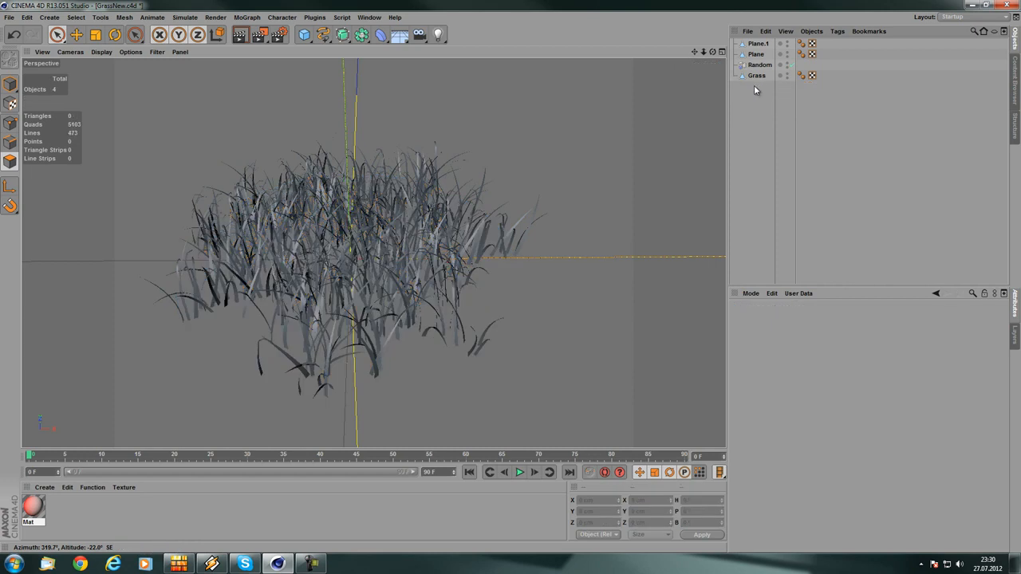
pyautogui.keyDown('alt'); pyautogui.moveTo(502, 228); pyautogui.dragTo(473, 218); pyautogui.keyUp('alt')
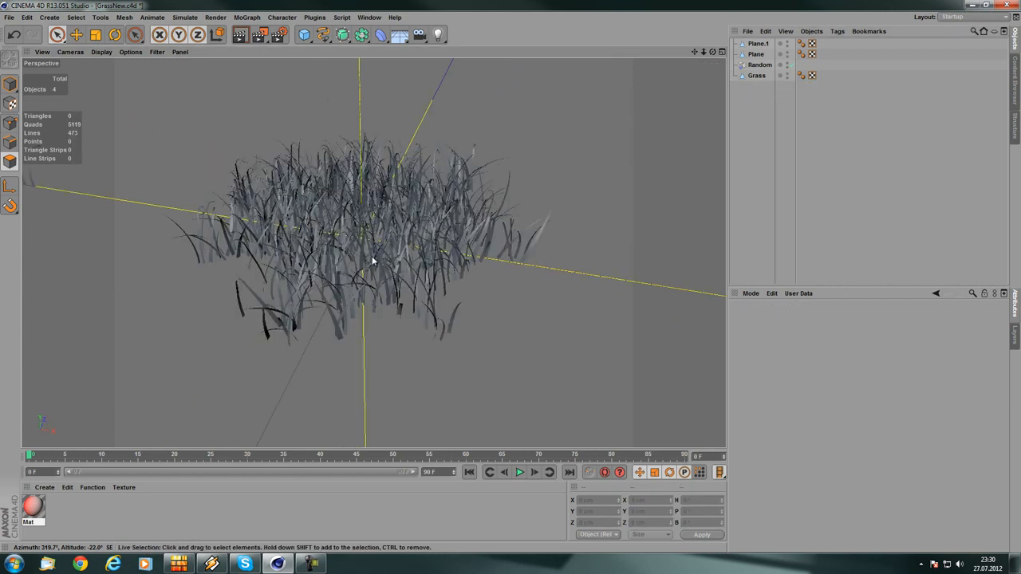
pyautogui.scroll(5, 371, 260)
pyautogui.keyDown('alt'); pyautogui.moveTo(365, 256); pyautogui.dragTo(425, 384); pyautogui.keyUp('alt')
pyautogui.scroll(-5, 391, 288)
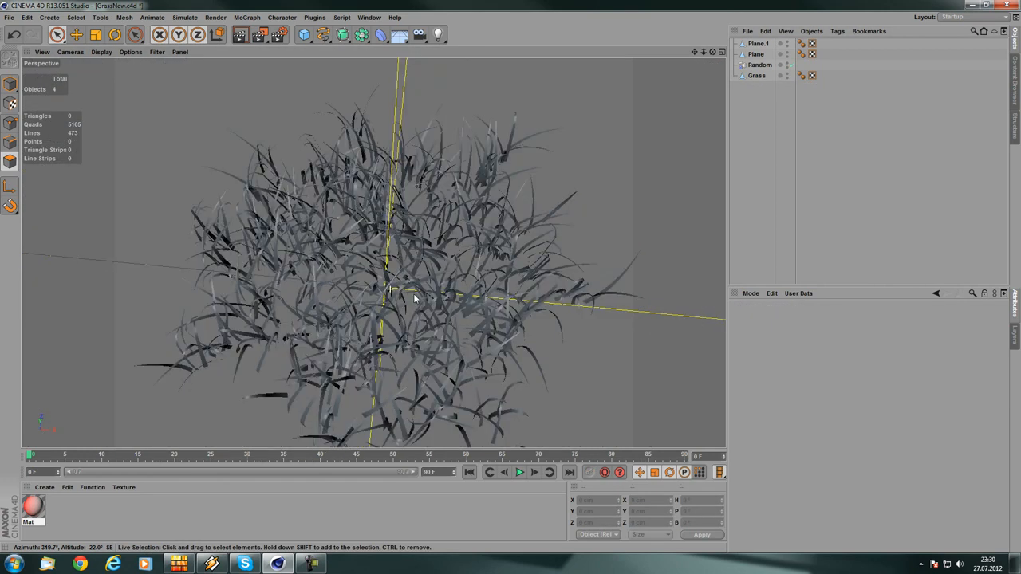
pyautogui.click(756, 75)
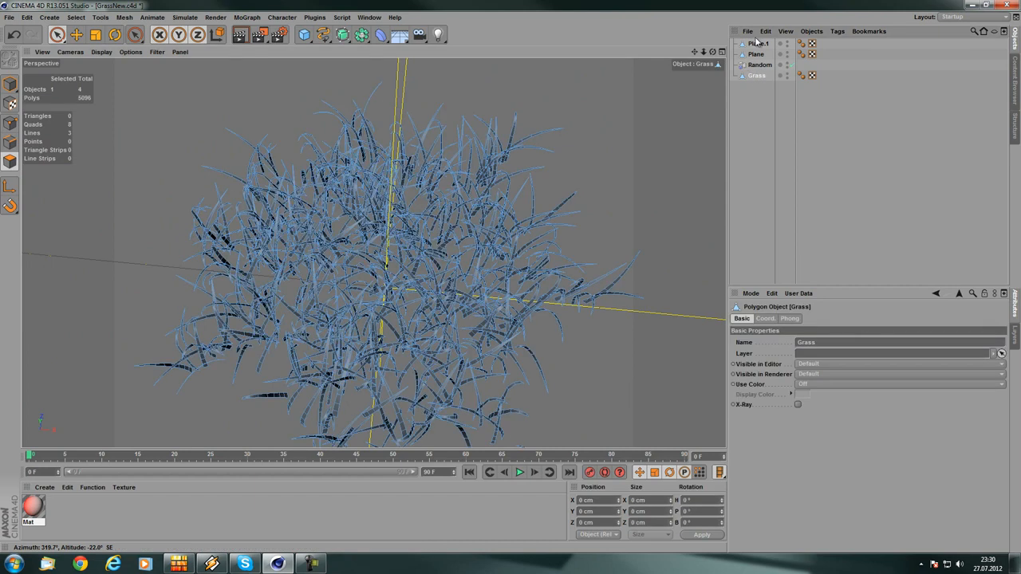
# - Copy the Grass object from GrassNew.c4d and paste it into the open graswithclover.c4d scene
pyautogui.click(765, 31)
pyautogui.click(777, 84)
pyautogui.click(369, 17)
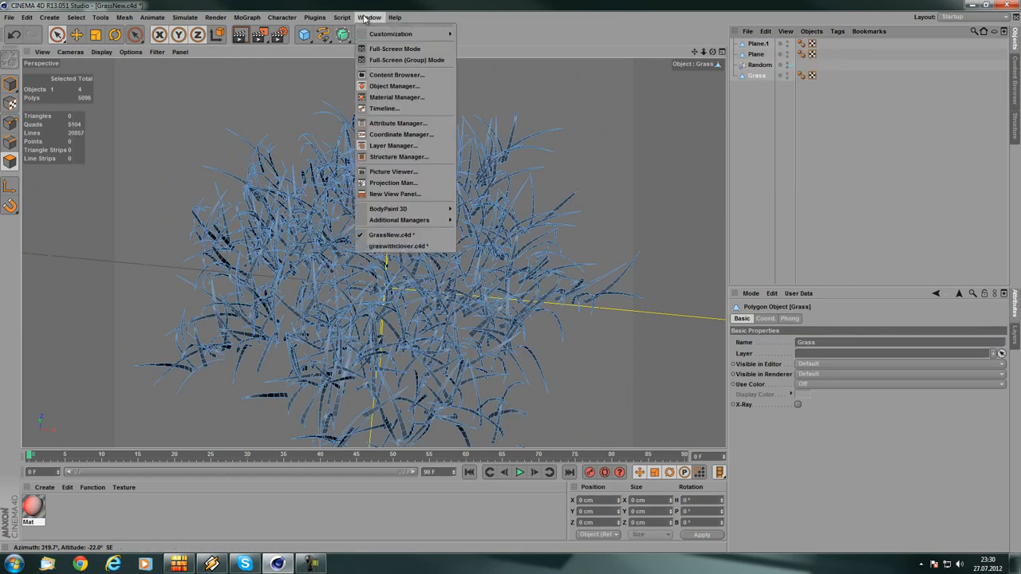
pyautogui.click(363, 247)
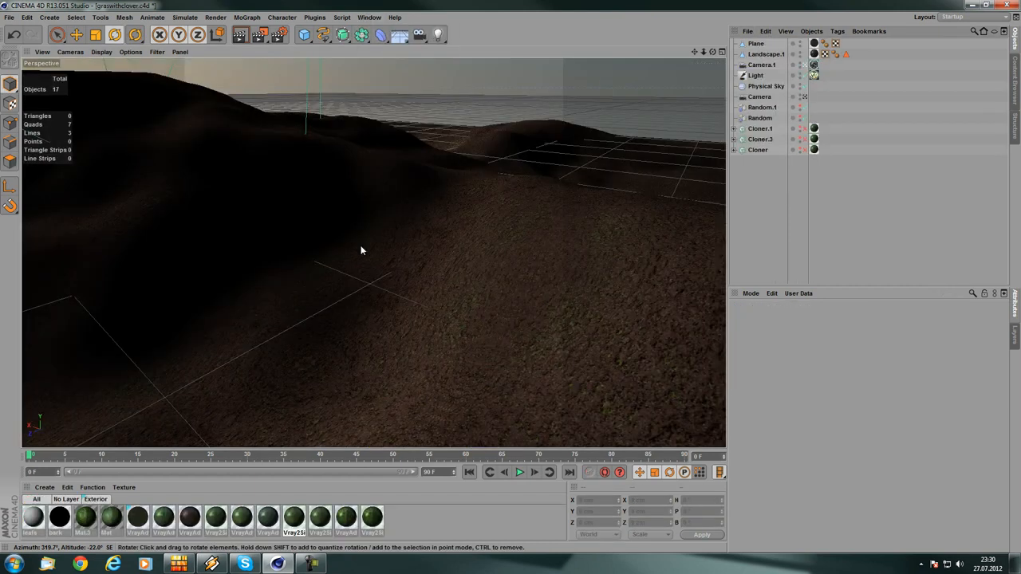
pyautogui.click(765, 31)
pyautogui.click(777, 96)
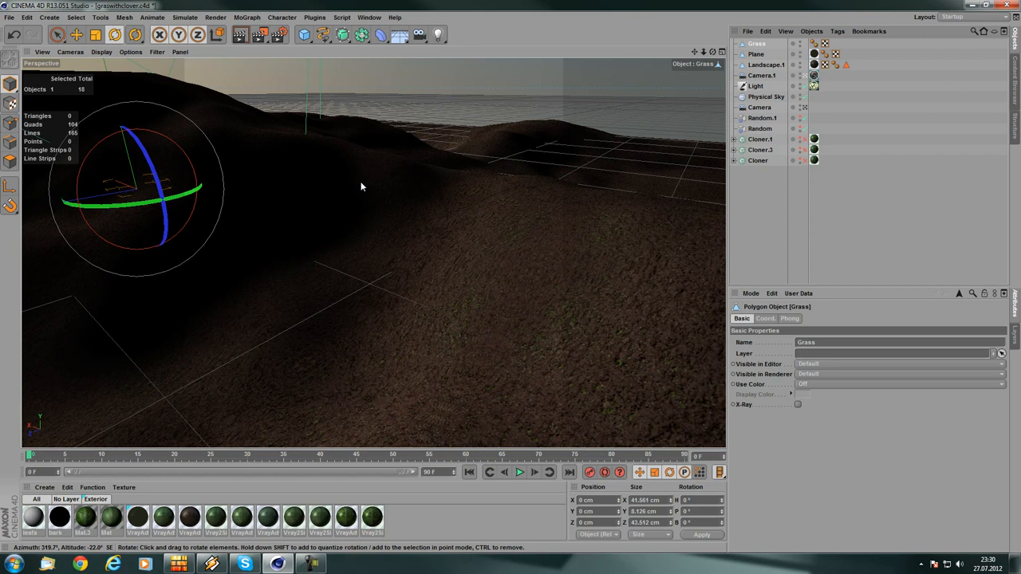
# - Examine the Cloner's child hierarchy and its object and effector settings for the landscape
pyautogui.keyDown('alt'); pyautogui.moveTo(358, 234); pyautogui.dragTo(615, 159); pyautogui.keyUp('alt')
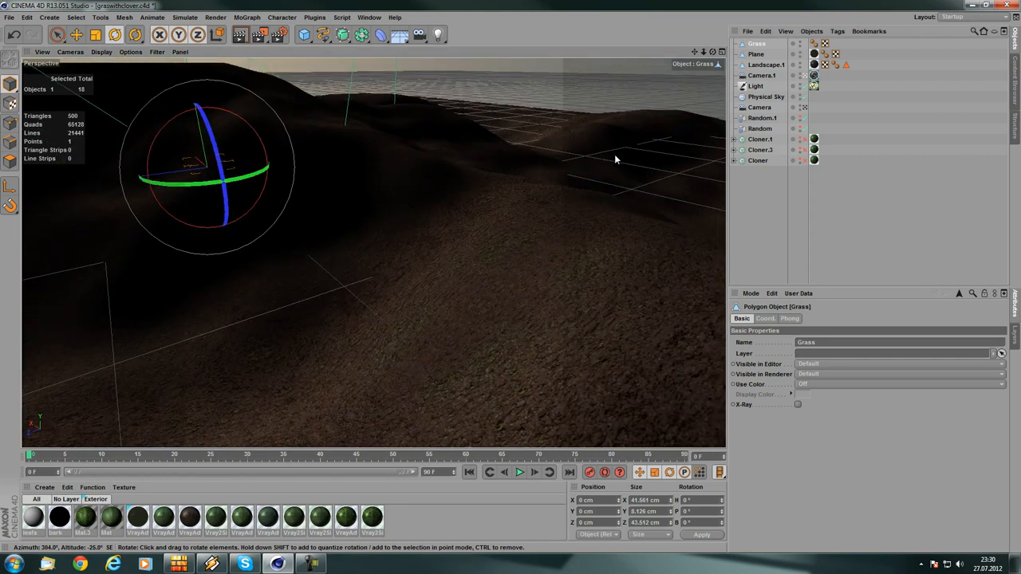
pyautogui.click(734, 161)
pyautogui.click(757, 161)
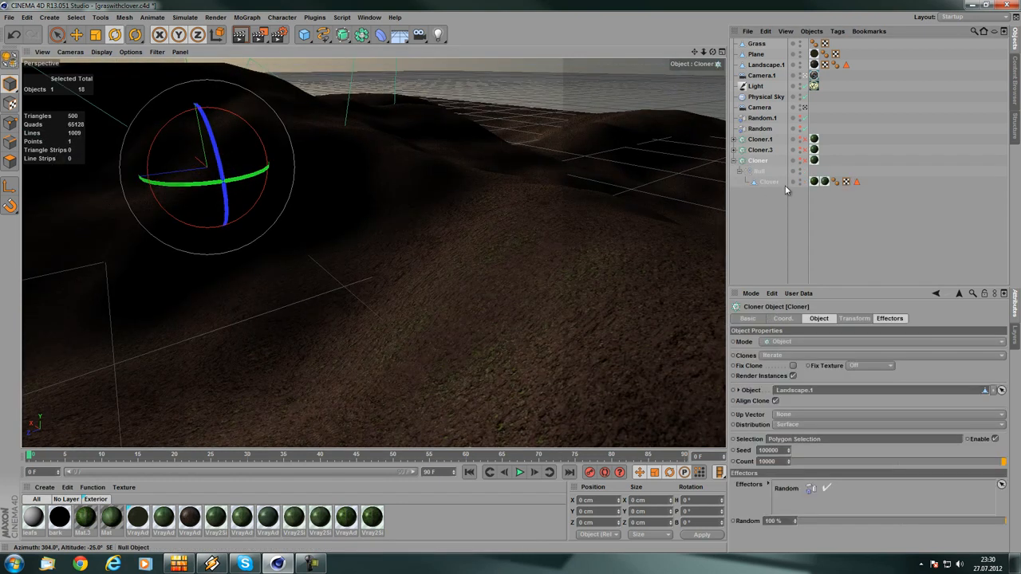
pyautogui.keyDown('alt'); pyautogui.moveTo(454, 180); pyautogui.dragTo(451, 196, button='middle'); pyautogui.keyUp('alt')
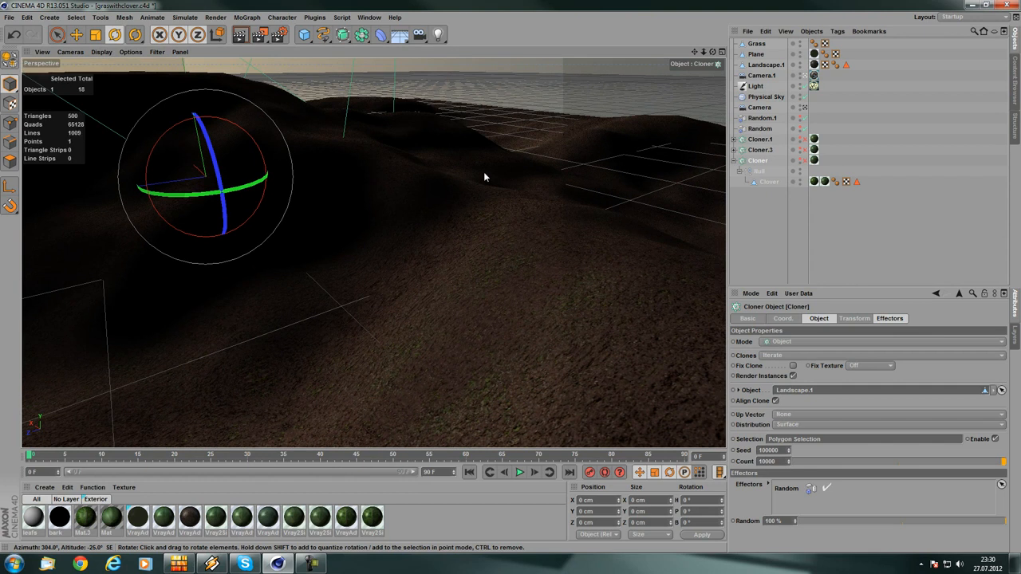
pyautogui.click(733, 161)
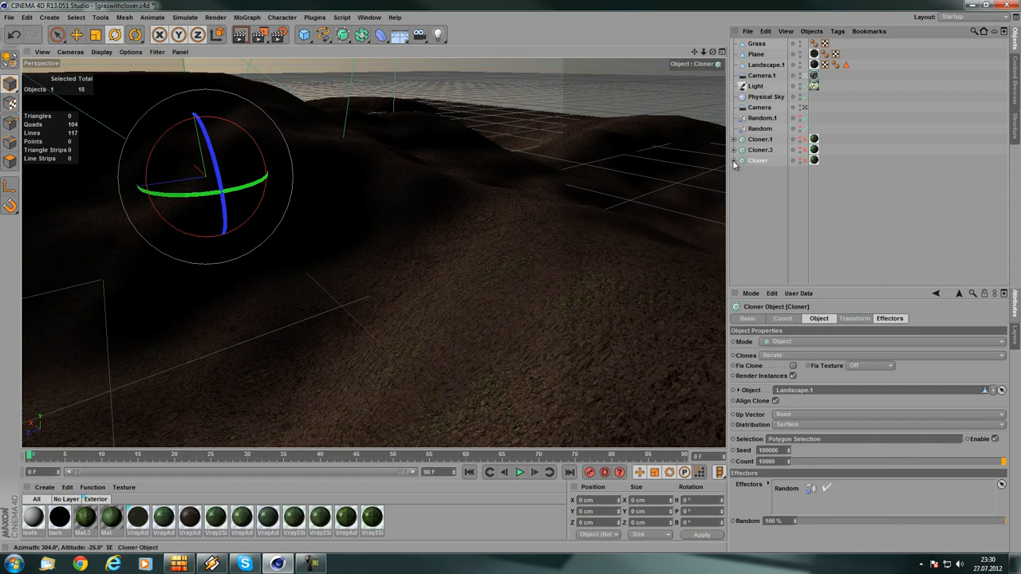
# - Rename the Gras object inside Cloner.3 as Grass
pyautogui.click(733, 150)
pyautogui.doubleClick(768, 172)
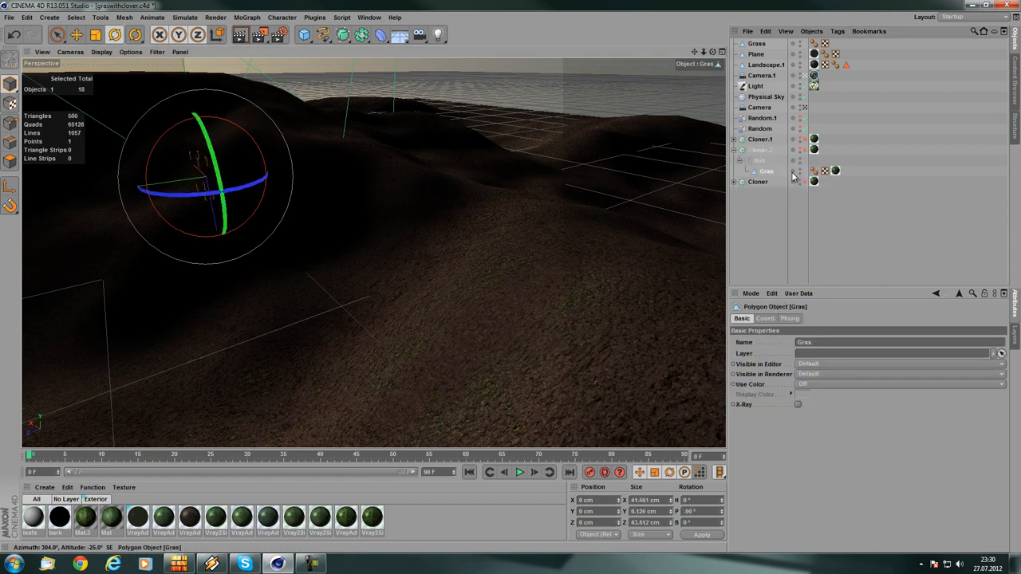
pyautogui.write('s')
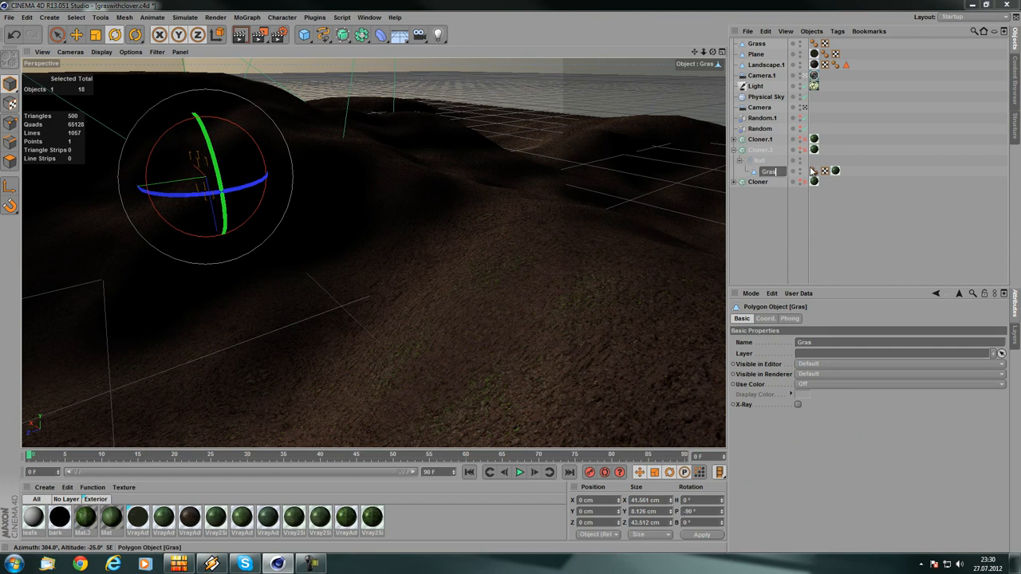
pyautogui.press('Return')
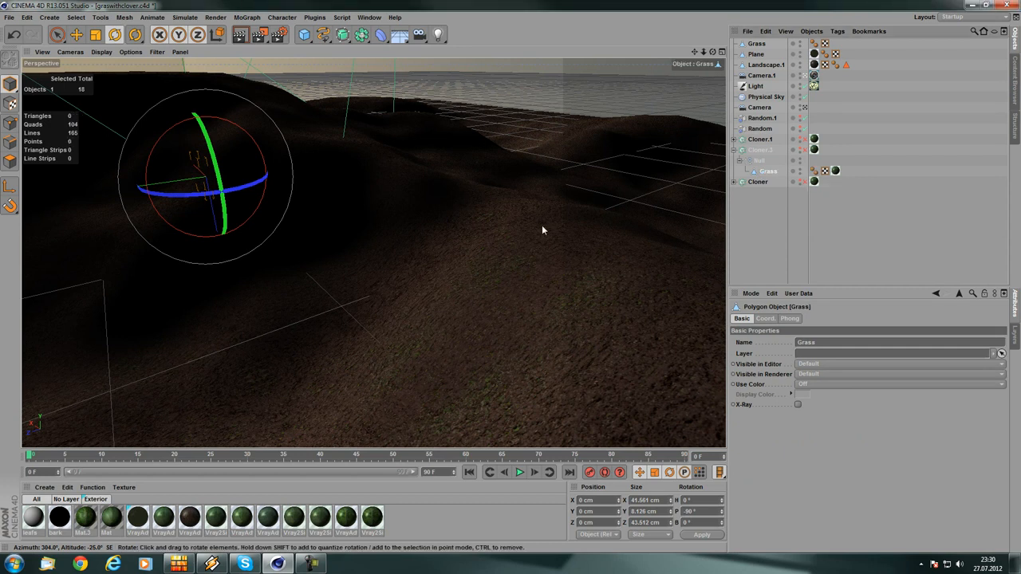
# - Move the pasted Grass patch onto the terrain slope, to about X -328, Y 9, Z -14 cm
pyautogui.click(756, 44)
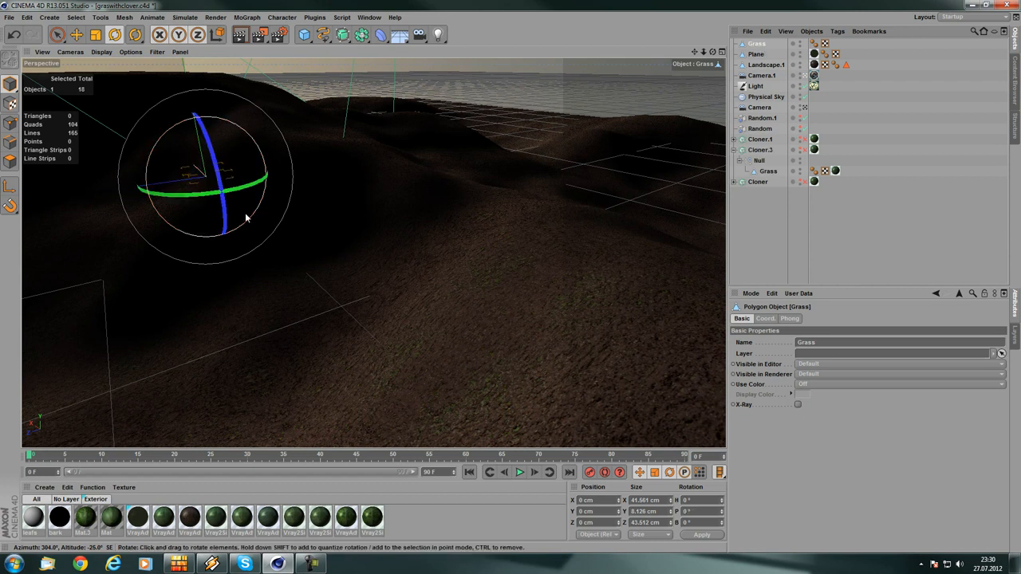
pyautogui.click(77, 36)
pyautogui.moveTo(200, 140); pyautogui.dragTo(202, 89)
pyautogui.moveTo(178, 123); pyautogui.dragTo(305, 203)
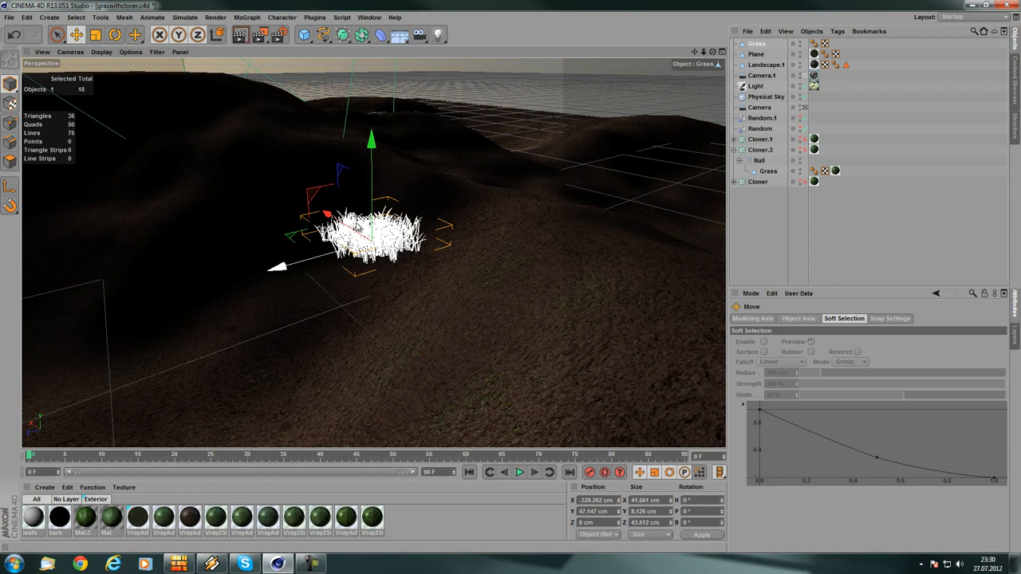
pyautogui.moveTo(370, 155); pyautogui.dragTo(371, 240)
pyautogui.moveTo(312, 350); pyautogui.dragTo(343, 346)
# - Tilt the pasted Grass to a pitch of about -29.7° and shift it to about Y 7, Z -15.5 cm
pyautogui.press('r')
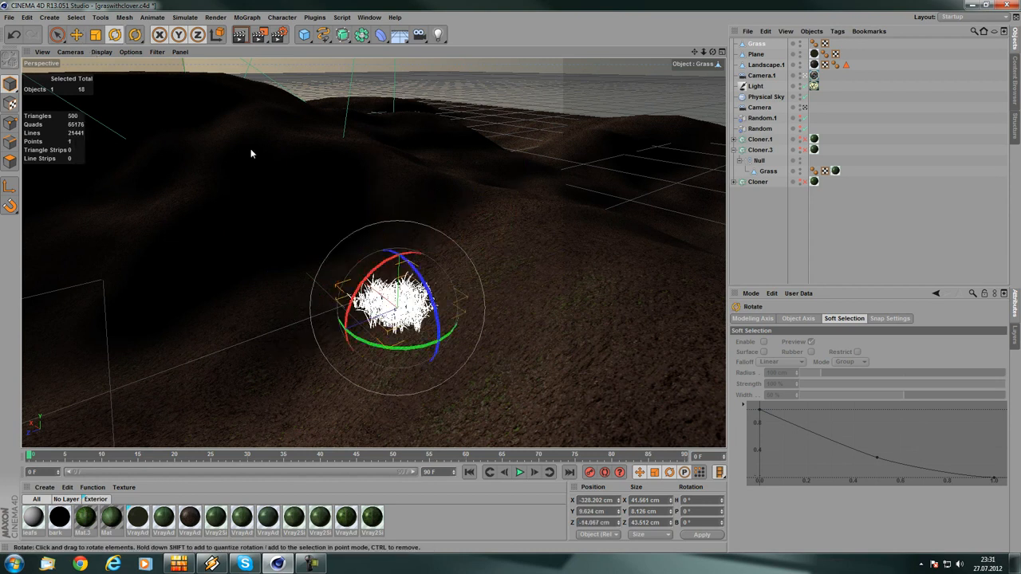
pyautogui.moveTo(351, 298); pyautogui.dragTo(674, 191)
pyautogui.press('e')
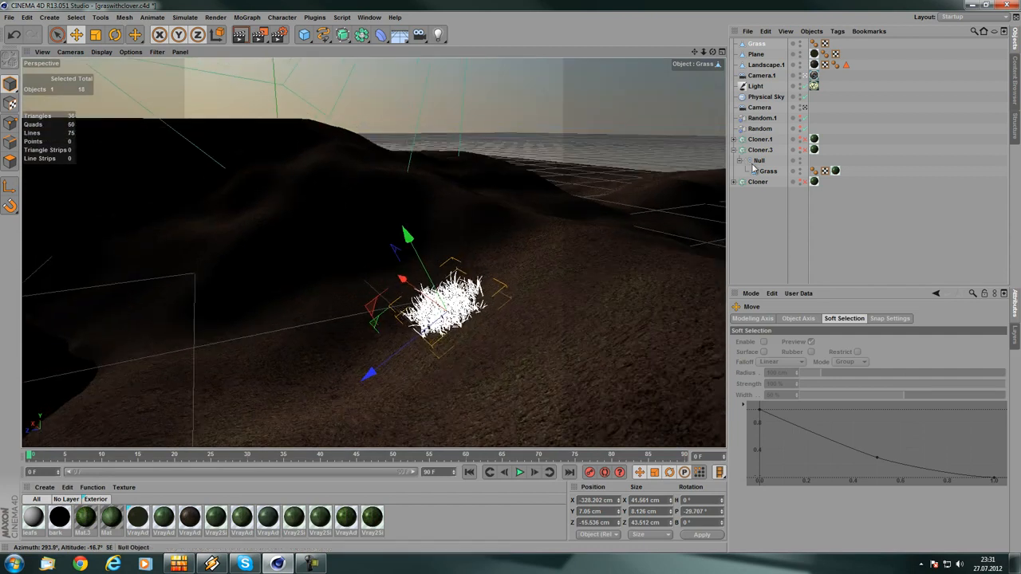
# - Compare the axes of Cloner.3's Null with the tilted grass patch and check the coordinates of the Null's Grass child
pyautogui.click(758, 162)
pyautogui.keyDown('alt'); pyautogui.moveTo(356, 226); pyautogui.dragTo(421, 268); pyautogui.keyUp('alt')
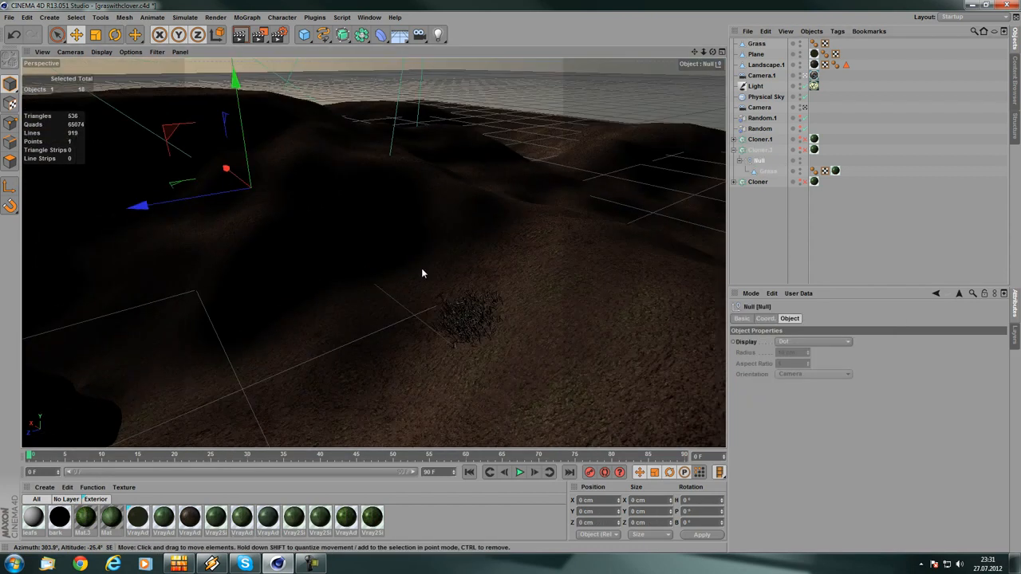
pyautogui.click(460, 322)
pyautogui.keyDown('alt'); pyautogui.moveTo(461, 322); pyautogui.dragTo(333, 257); pyautogui.keyUp('alt')
pyautogui.keyDown('alt'); pyautogui.moveTo(333, 256); pyautogui.dragTo(335, 169, button='middle'); pyautogui.keyUp('alt')
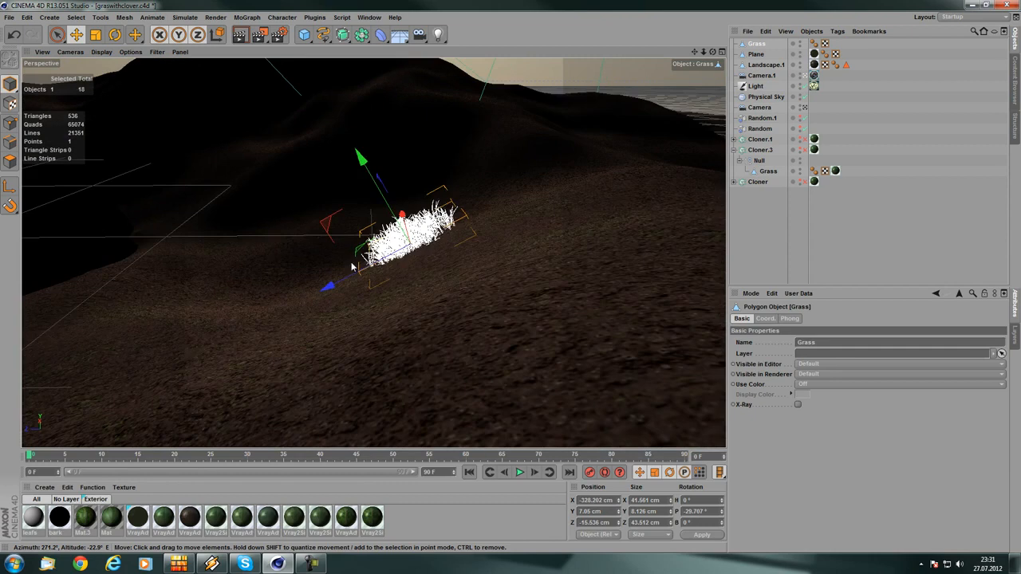
pyautogui.keyDown('alt'); pyautogui.moveTo(375, 247); pyautogui.dragTo(458, 294); pyautogui.keyUp('alt')
pyautogui.click(758, 161)
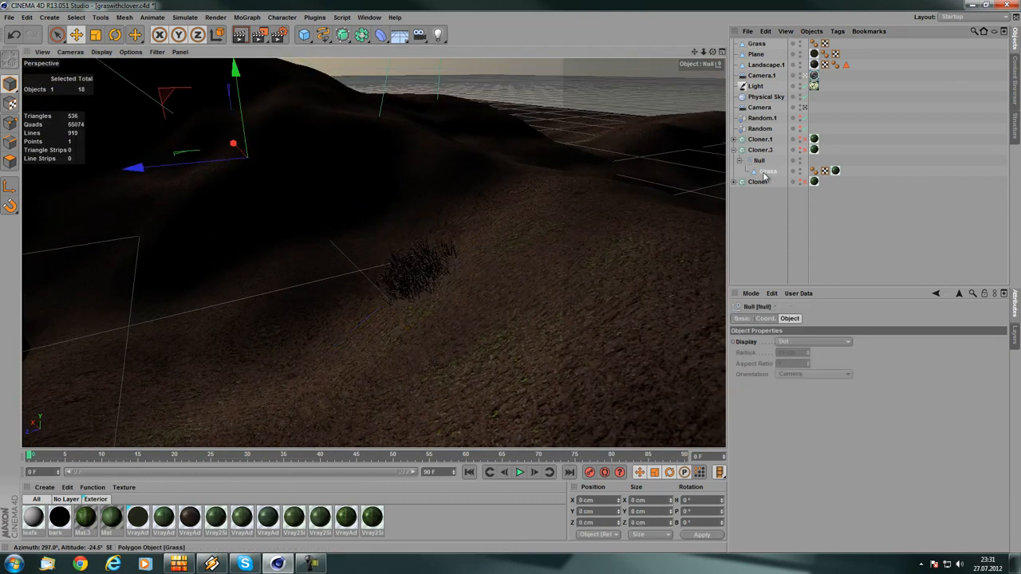
pyautogui.click(767, 170)
pyautogui.click(765, 319)
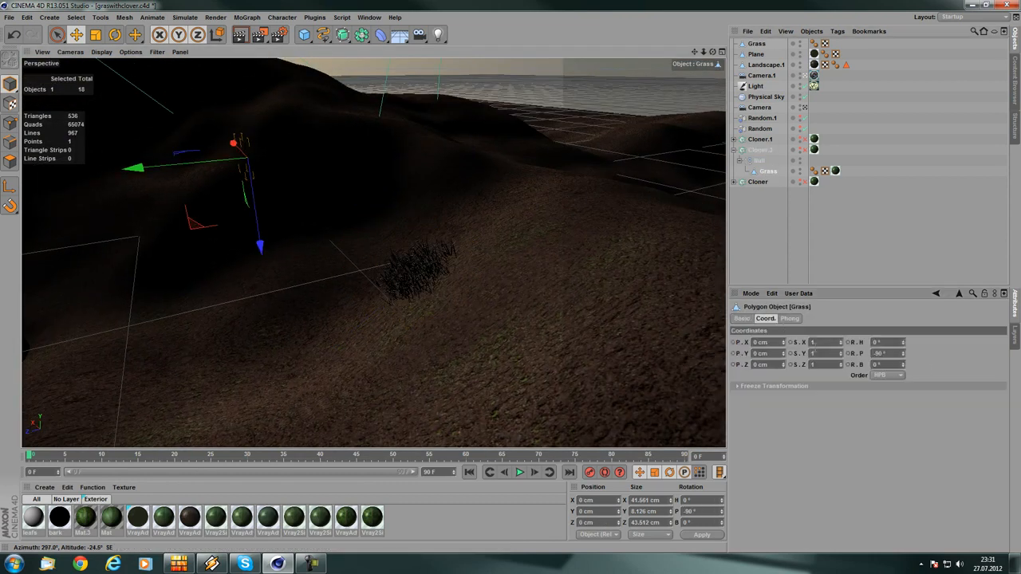
pyautogui.moveTo(435, 257)
pyautogui.keyDown('alt'); pyautogui.mouseDown()
pyautogui.moveTo(307, 252)
pyautogui.moveTo(441, 269)
pyautogui.mouseUp(); pyautogui.keyUp('alt')
pyautogui.scroll(5, 435, 259)
pyautogui.scroll(-3, 427, 248)
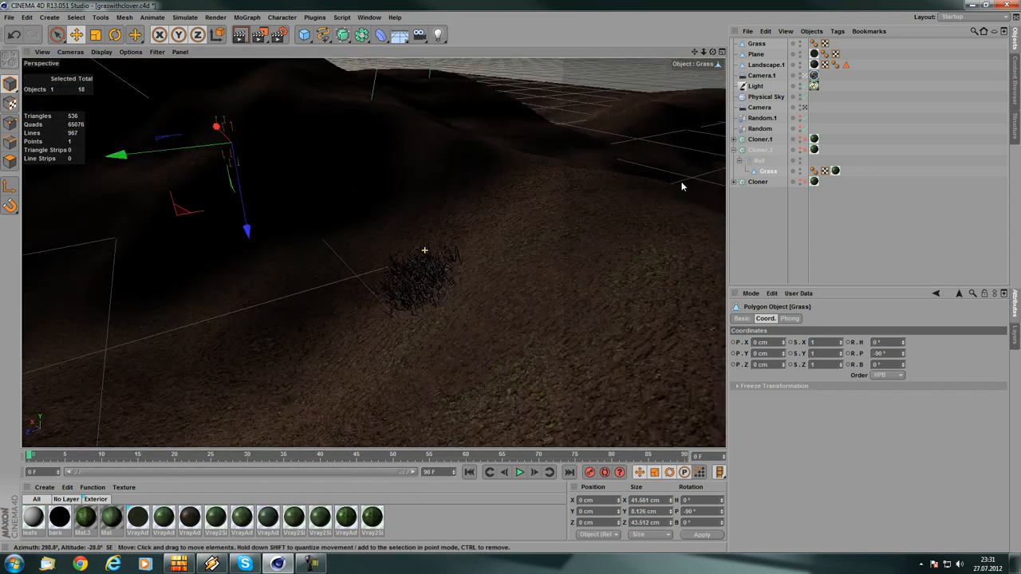
# - Review Cloner.3's object properties and inspect the pasted Grass patch close up
pyautogui.click(761, 150)
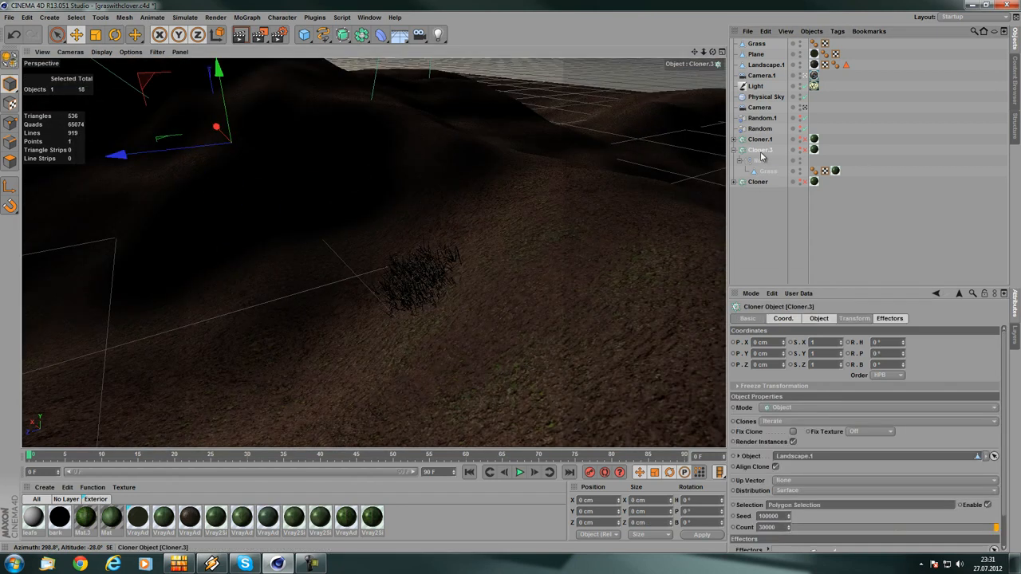
pyautogui.click(826, 320)
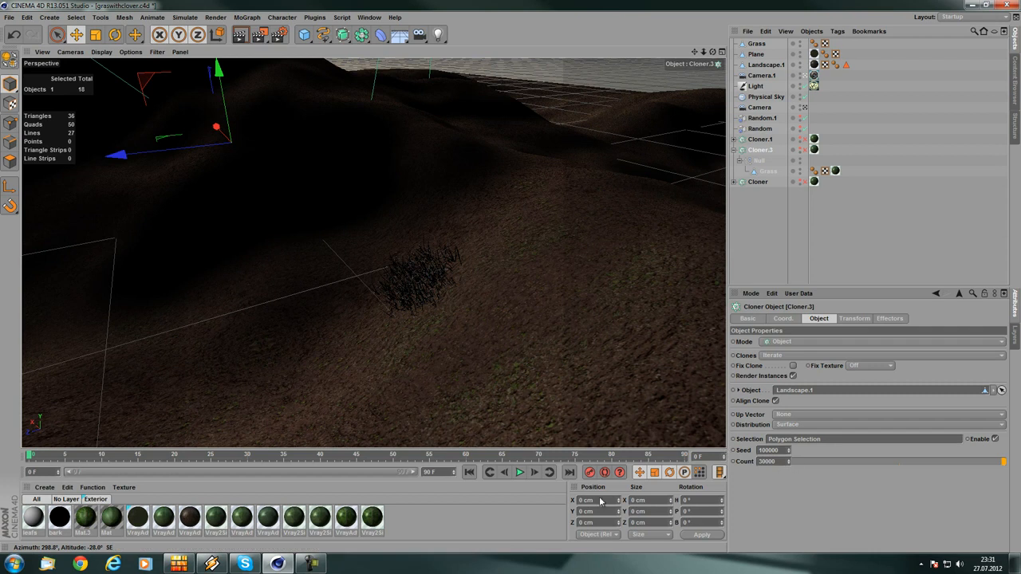
pyautogui.click(415, 266)
pyautogui.scroll(6, 406, 265)
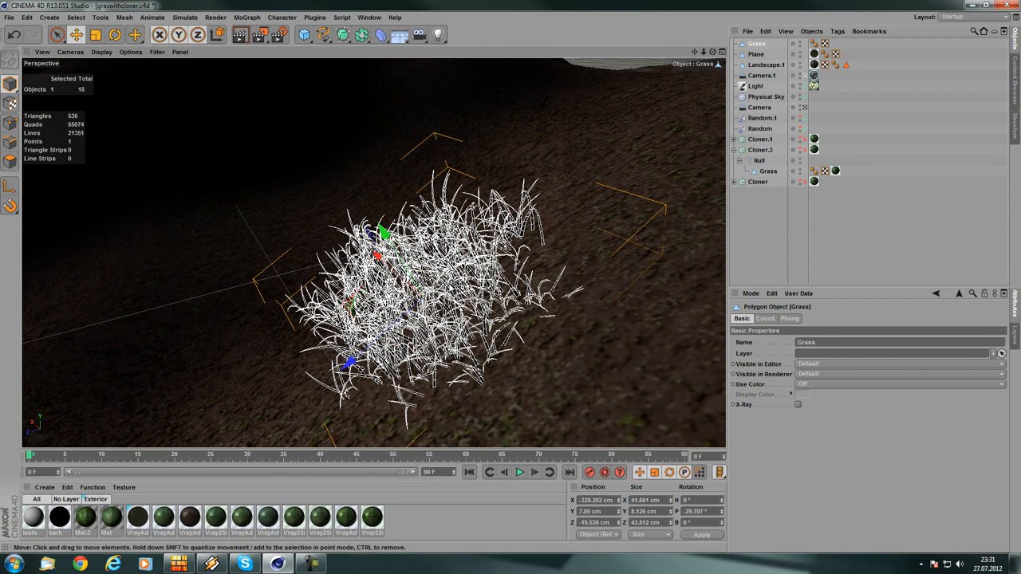
pyautogui.scroll(-5, 426, 325)
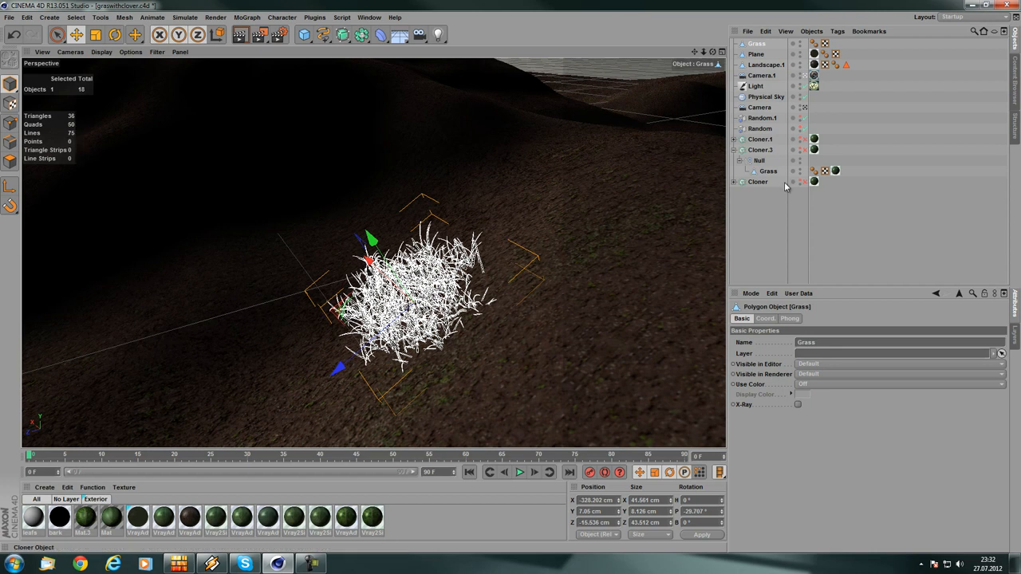
# - Check the Render Instances option of Cloner.3 and survey the terrain around the grass patch
pyautogui.click(768, 152)
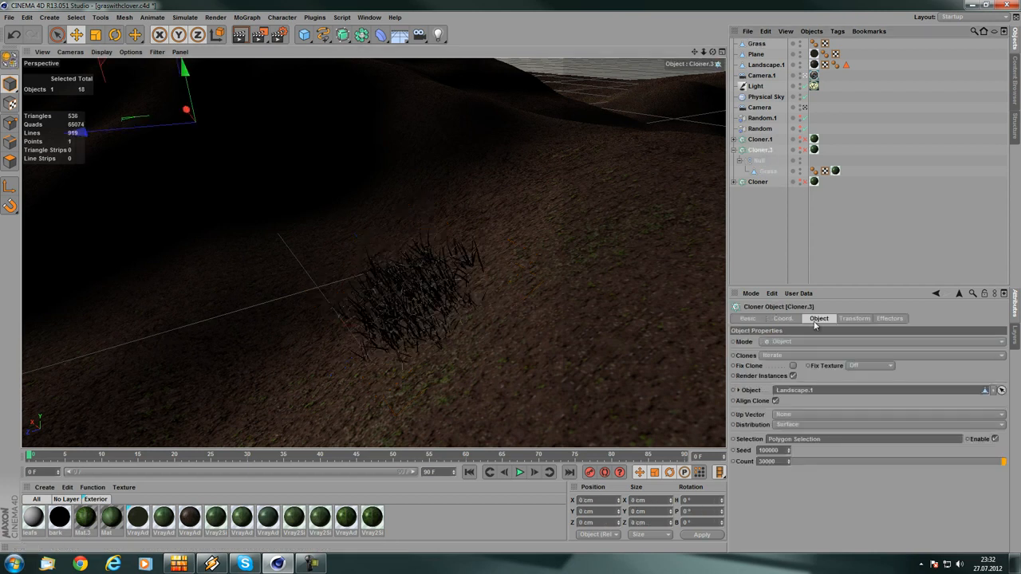
pyautogui.click(779, 376)
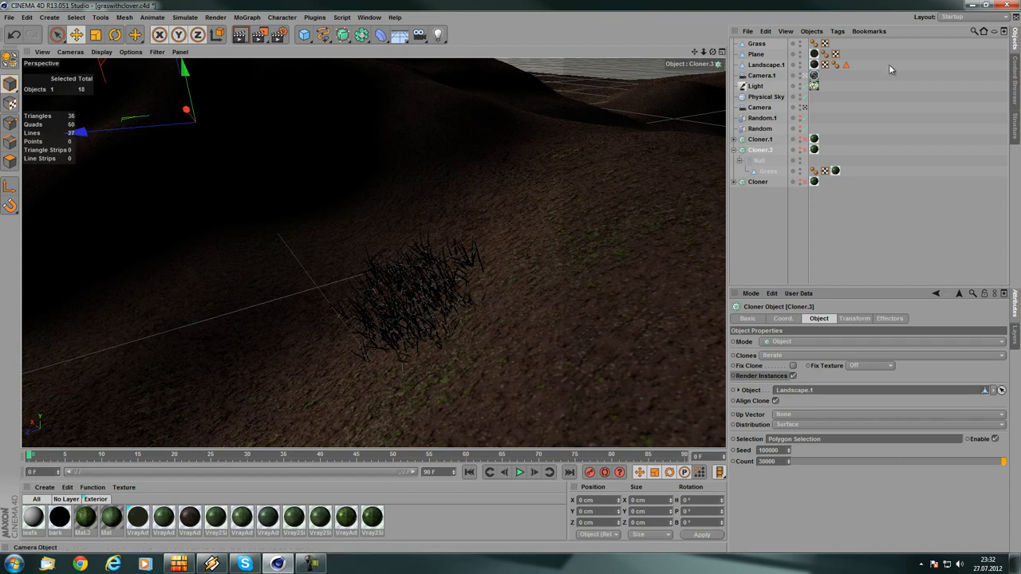
pyautogui.scroll(-10, 404, 169)
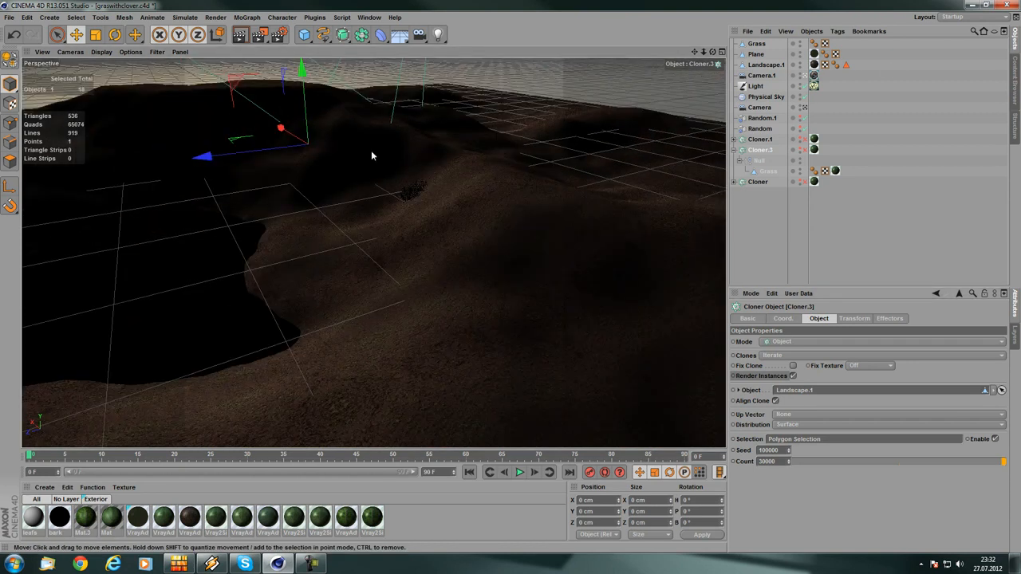
pyautogui.scroll(10, 407, 150)
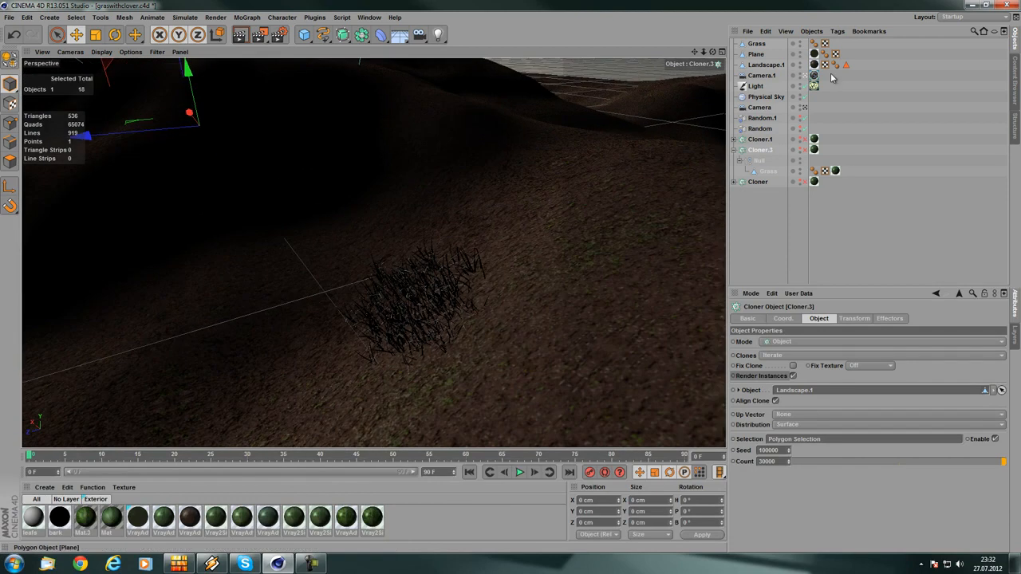
# - Leave the Camera.1 view and examine the whole landscape from several angles
pyautogui.click(804, 75)
pyautogui.scroll(-4, 319, 247)
pyautogui.keyDown('alt'); pyautogui.moveTo(297, 252); pyautogui.dragTo(414, 204); pyautogui.keyUp('alt')
pyautogui.keyDown('alt'); pyautogui.moveTo(412, 199); pyautogui.dragTo(467, 211, button='right'); pyautogui.keyUp('alt')
pyautogui.keyDown('alt'); pyautogui.moveTo(388, 269); pyautogui.dragTo(522, 250); pyautogui.keyUp('alt')
pyautogui.keyDown('alt'); pyautogui.moveTo(335, 208); pyautogui.dragTo(399, 202, button='right'); pyautogui.keyUp('alt')
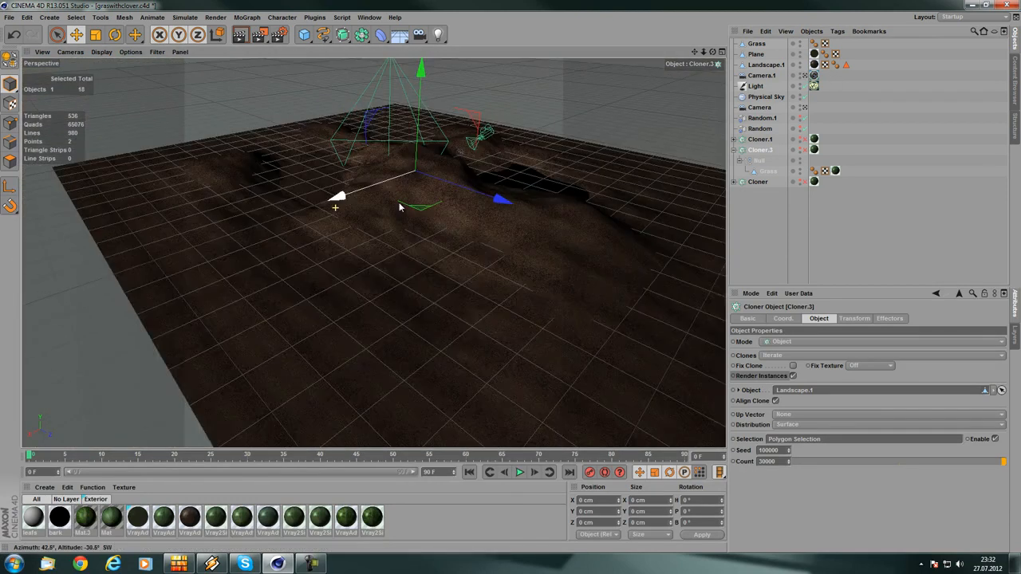
pyautogui.keyDown('alt'); pyautogui.moveTo(258, 240); pyautogui.dragTo(322, 238); pyautogui.keyUp('alt')
pyautogui.scroll(5, 267, 207)
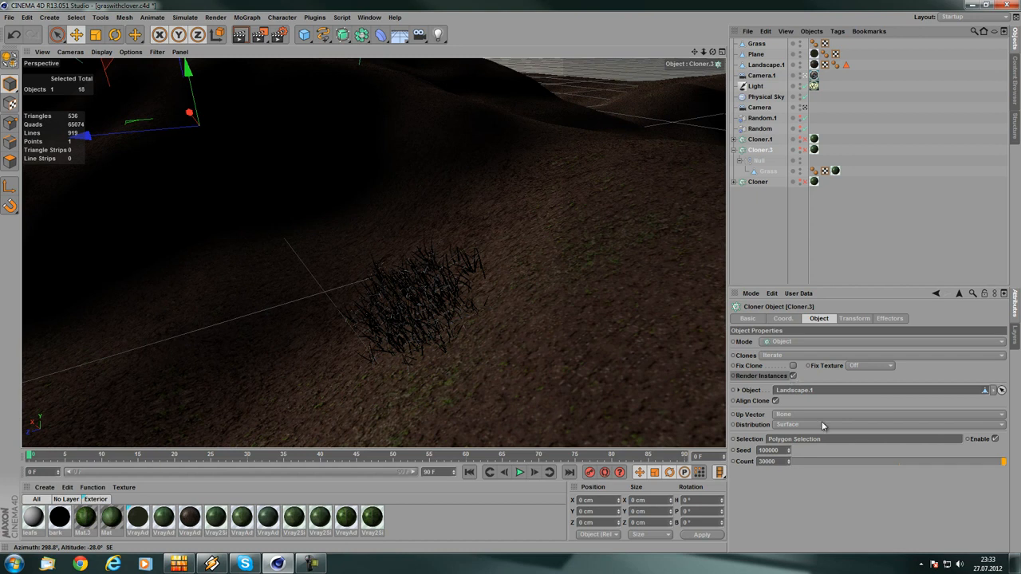
# - Examine Camera.1's object settings and the depth-of-field and bokeh sampling options of its VrayPhysicalCamera tag
pyautogui.click(780, 76)
pyautogui.click(814, 76)
pyautogui.click(776, 79)
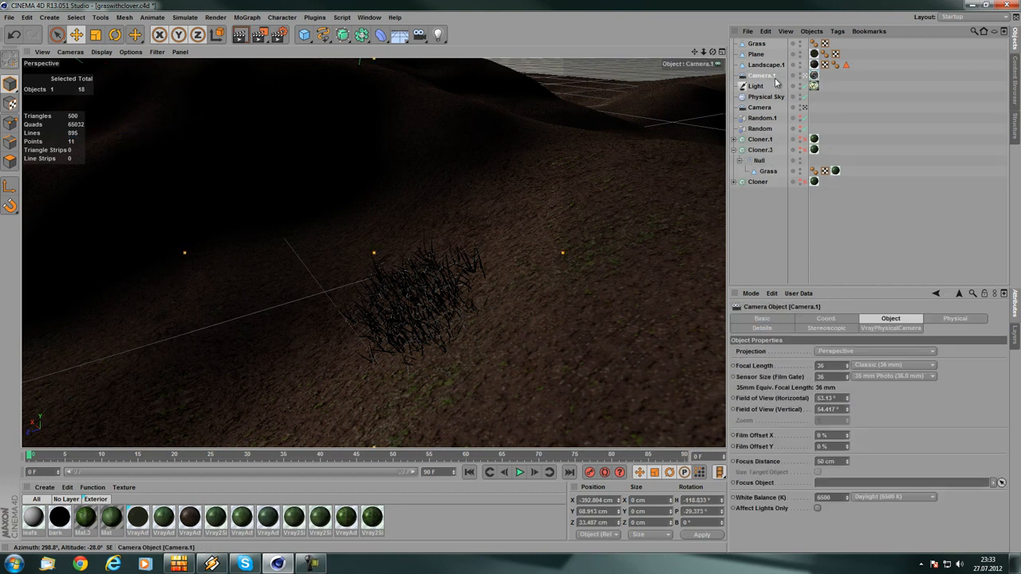
pyautogui.click(815, 76)
pyautogui.click(776, 263)
pyautogui.click(766, 77)
pyautogui.click(814, 76)
pyautogui.click(761, 76)
pyautogui.click(814, 75)
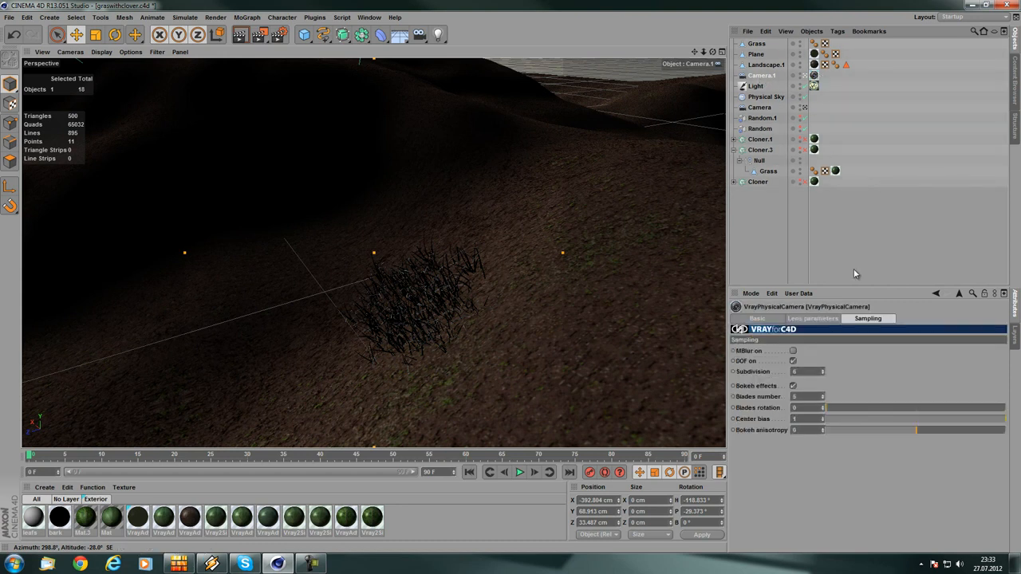
pyautogui.scroll(-1, 589, 266)
pyautogui.scroll(1, 589, 266)
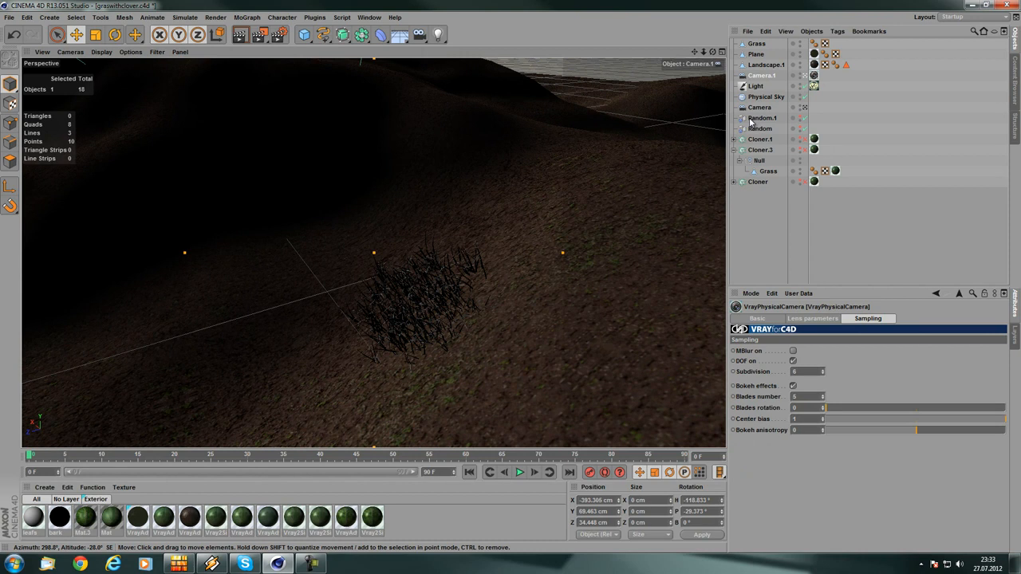
# - Select Cloner.3 and look through the VrayBridge plugin's proxy and mesh export tools
pyautogui.click(759, 149)
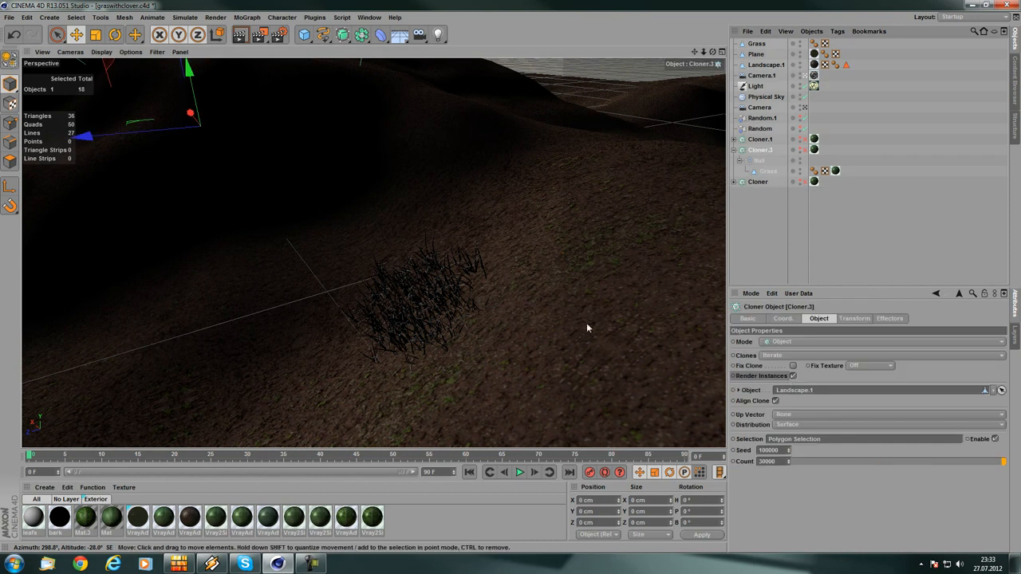
pyautogui.click(314, 16)
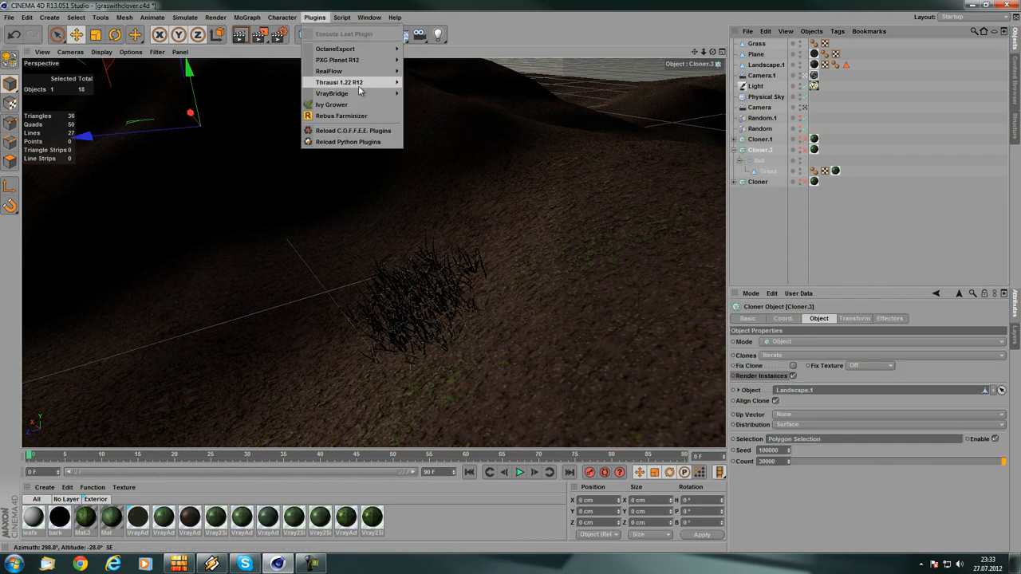
pyautogui.moveTo(366, 96)
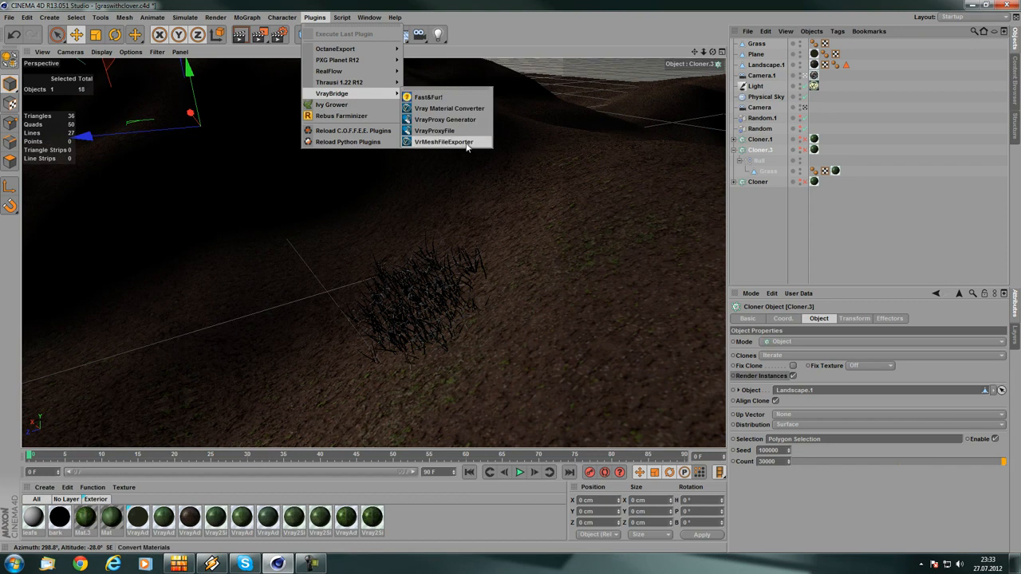
pyautogui.click(764, 149)
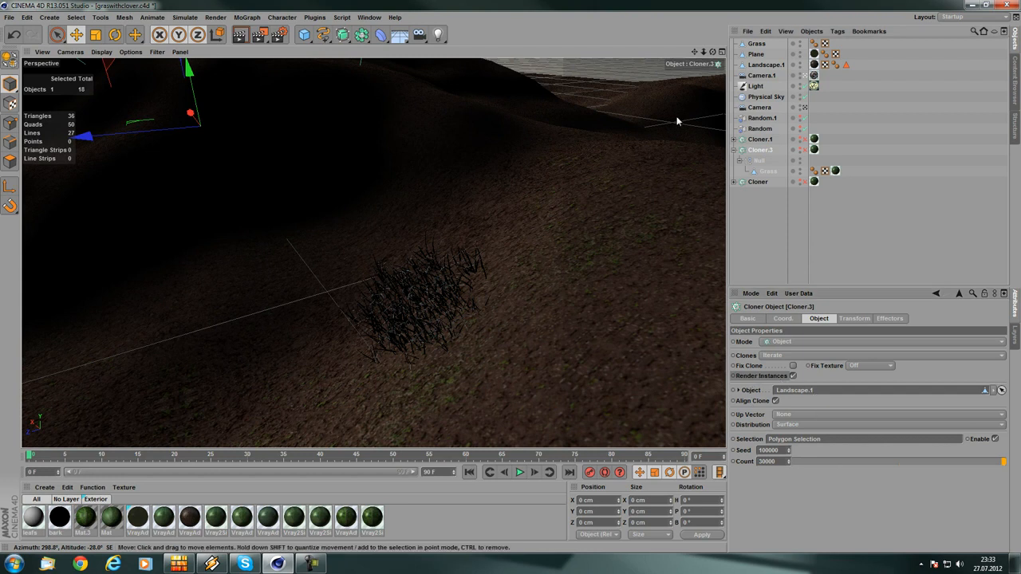
pyautogui.scroll(-3, 467, 208)
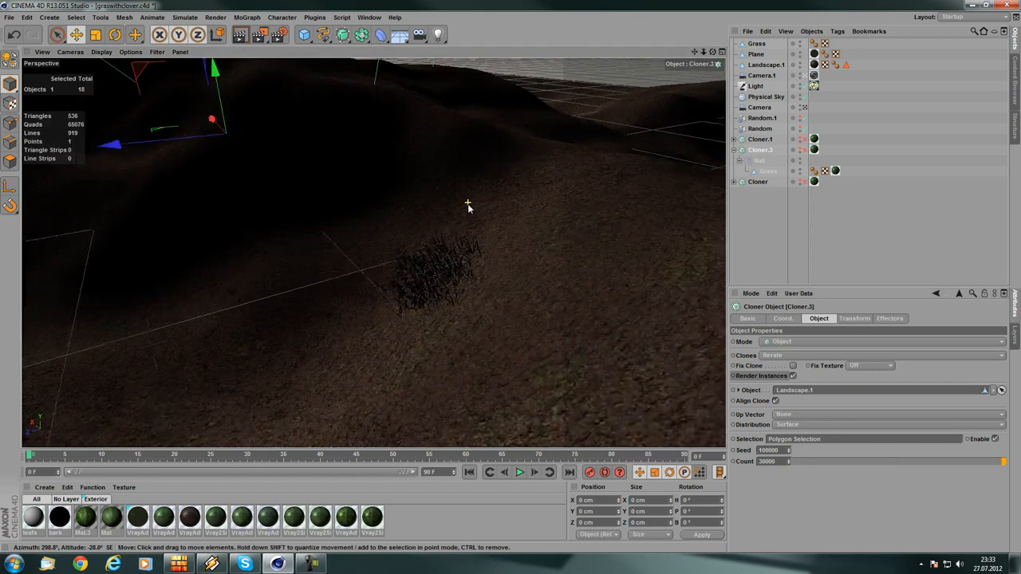
pyautogui.scroll(1, 464, 218)
# - Reopen the recently used graswithclover.c4d scene and compare the Camera.1 view with the free editor view
pyautogui.click(9, 18)
pyautogui.moveTo(50, 184)
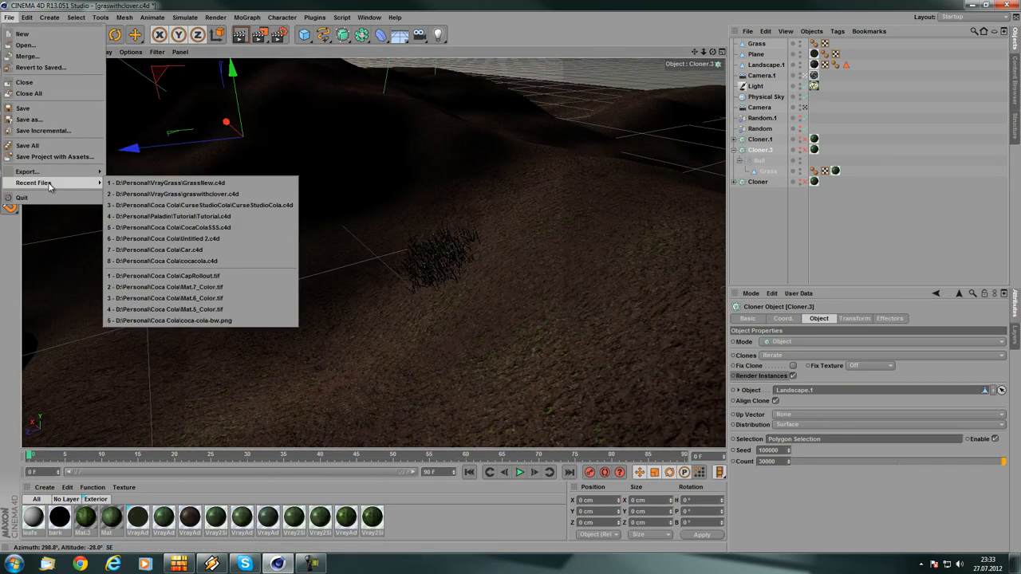
pyautogui.click(239, 196)
pyautogui.click(530, 316)
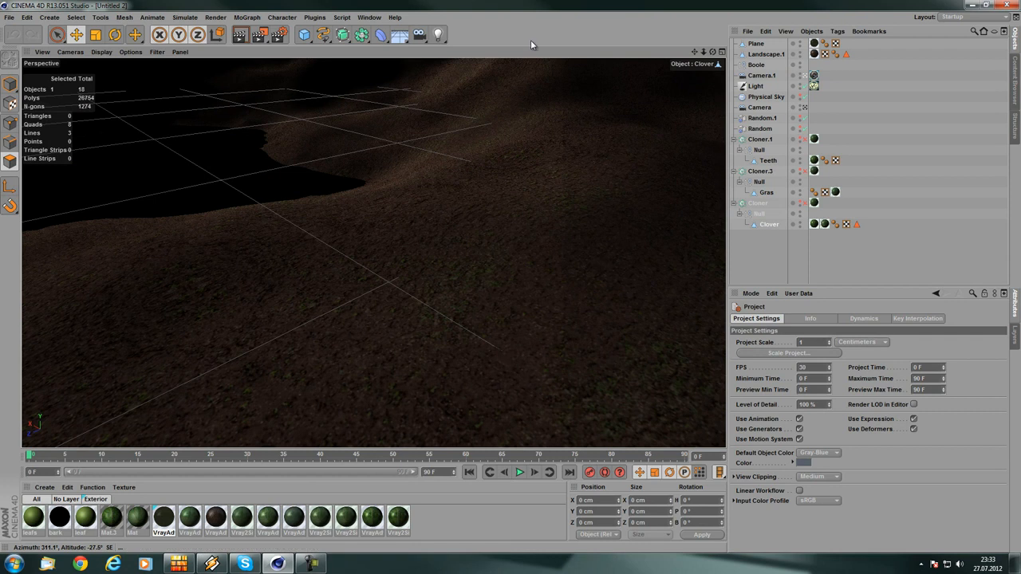
pyautogui.click(802, 75)
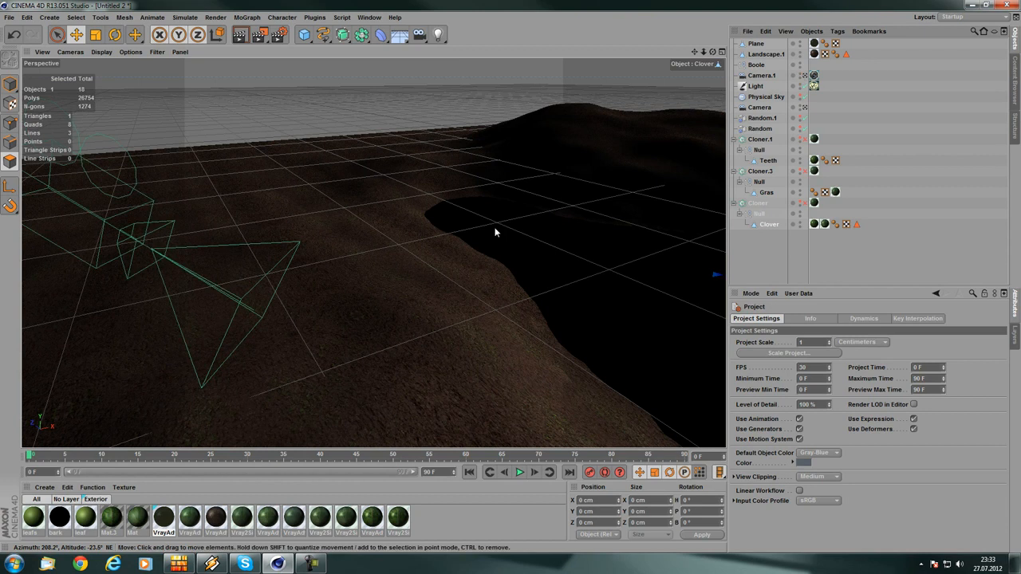
pyautogui.click(804, 76)
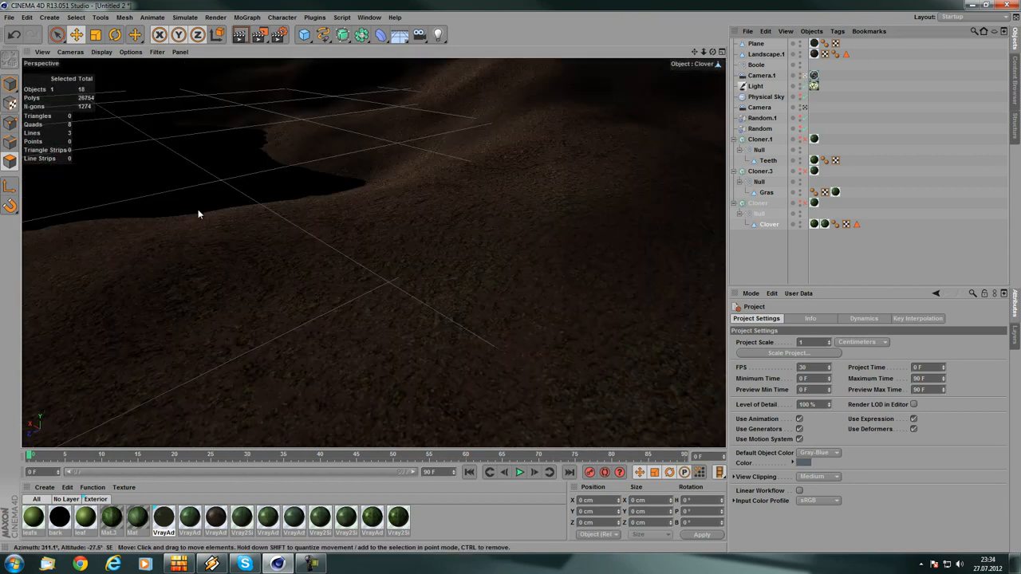
# - Select Landscape.1 and inspect its highlighted polygon selection from outside the Camera.1 view
pyautogui.click(764, 56)
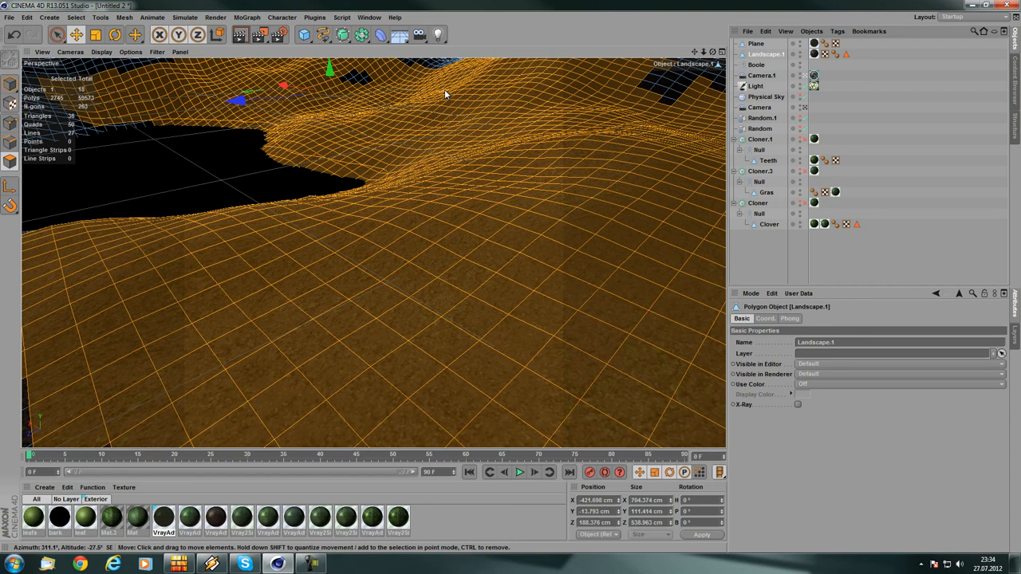
pyautogui.click(804, 76)
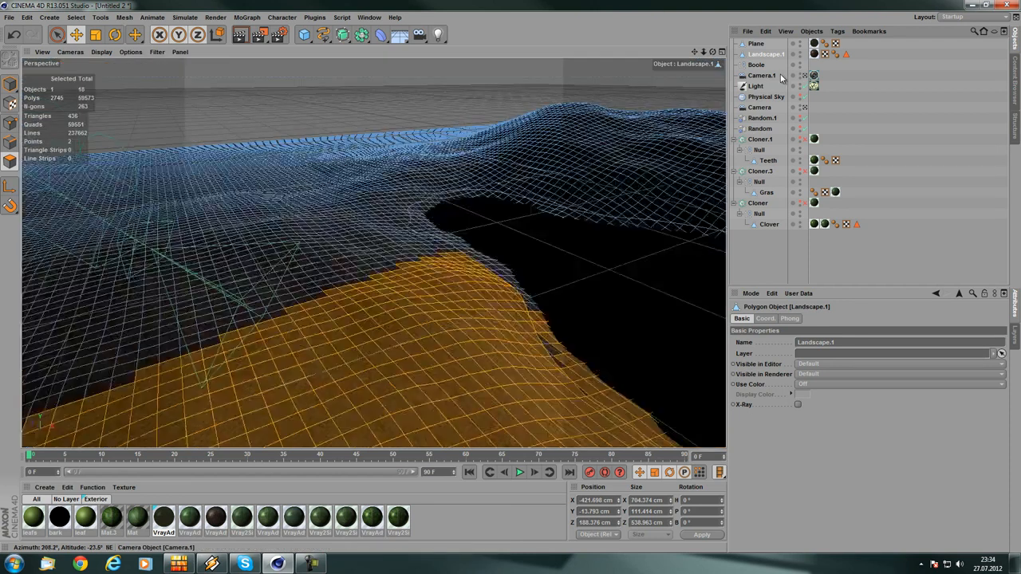
pyautogui.scroll(-8, 376, 243)
pyautogui.keyDown('alt'); pyautogui.moveTo(391, 248); pyautogui.dragTo(563, 324); pyautogui.keyUp('alt')
pyautogui.scroll(6, 327, 208)
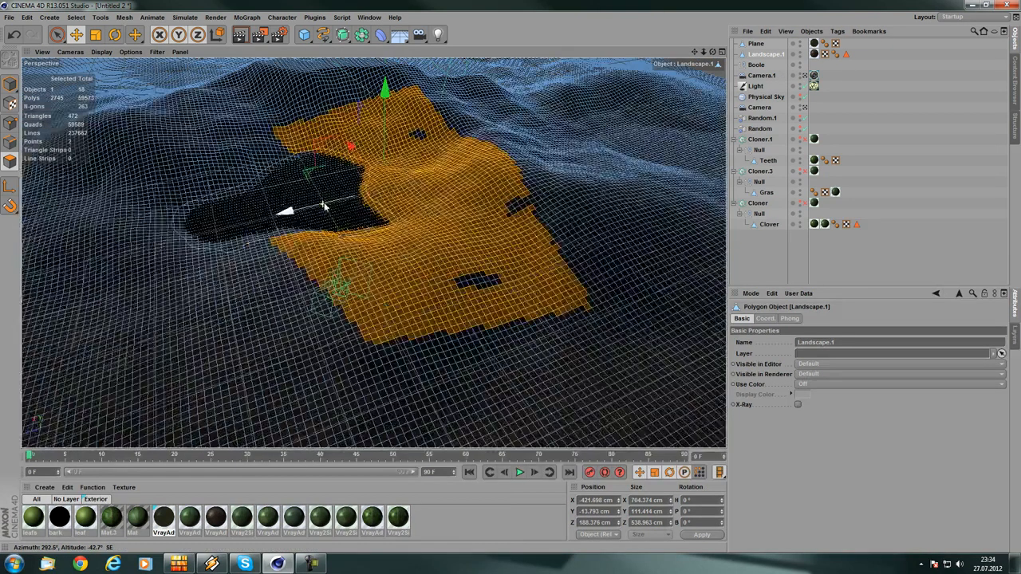
pyautogui.keyDown('alt'); pyautogui.moveTo(355, 199); pyautogui.dragTo(348, 252, button='middle'); pyautogui.keyUp('alt')
pyautogui.scroll(3, 405, 185)
pyautogui.scroll(3, 405, 185)
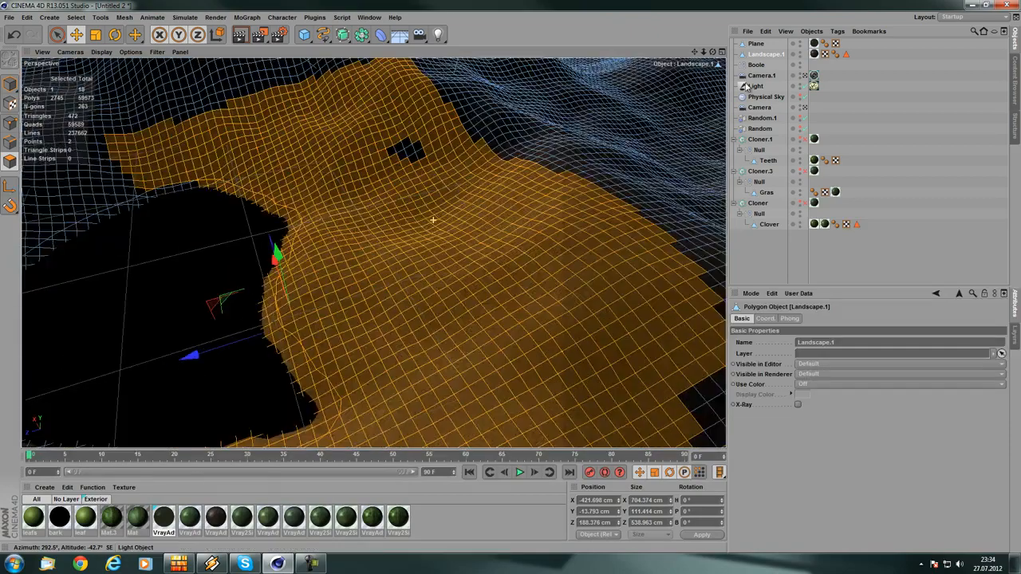
# - Compare the selected polygon area with the full Landscape.1 terrain and return to the Camera.1 view
pyautogui.click(805, 77)
pyautogui.click(805, 77)
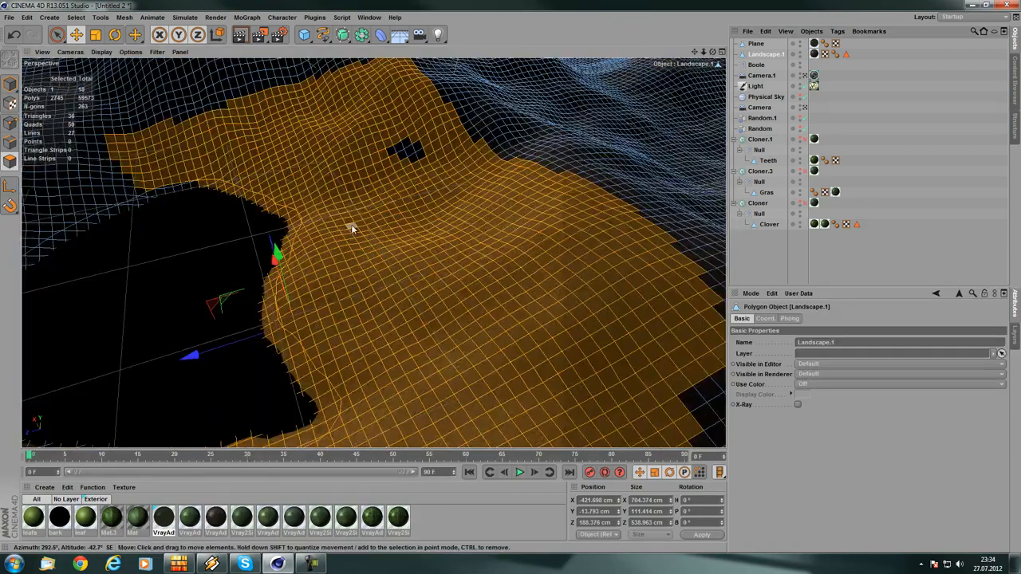
pyautogui.scroll(-8, 406, 164)
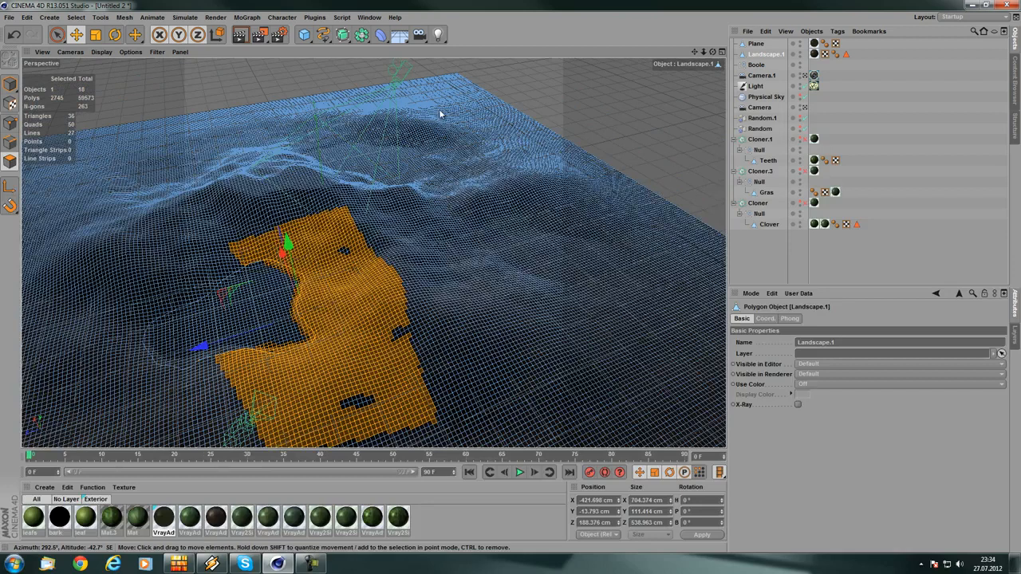
pyautogui.scroll(-3, 439, 109)
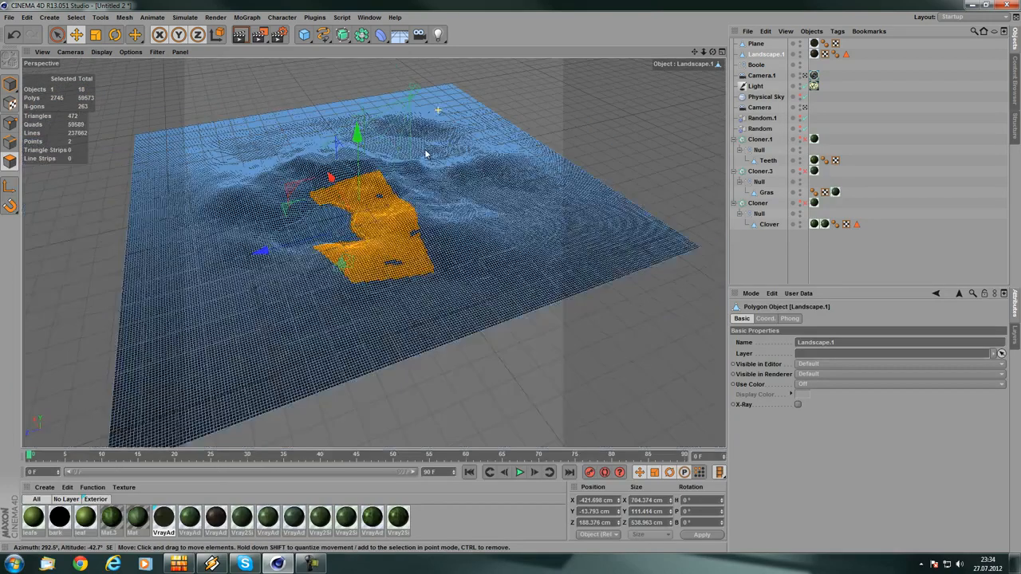
pyautogui.scroll(6, 383, 185)
pyautogui.scroll(5, 382, 199)
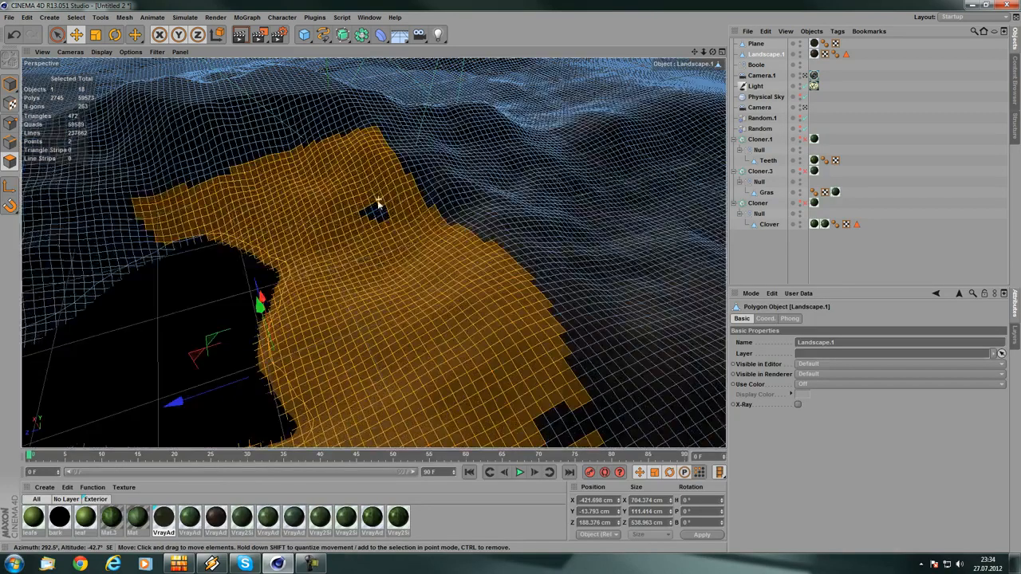
pyautogui.scroll(-4, 387, 221)
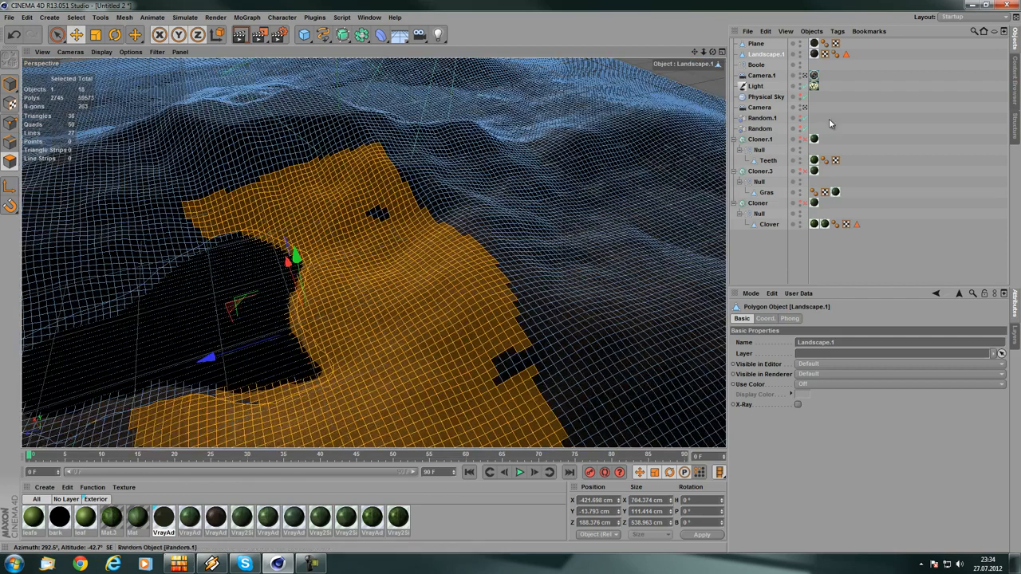
pyautogui.click(804, 76)
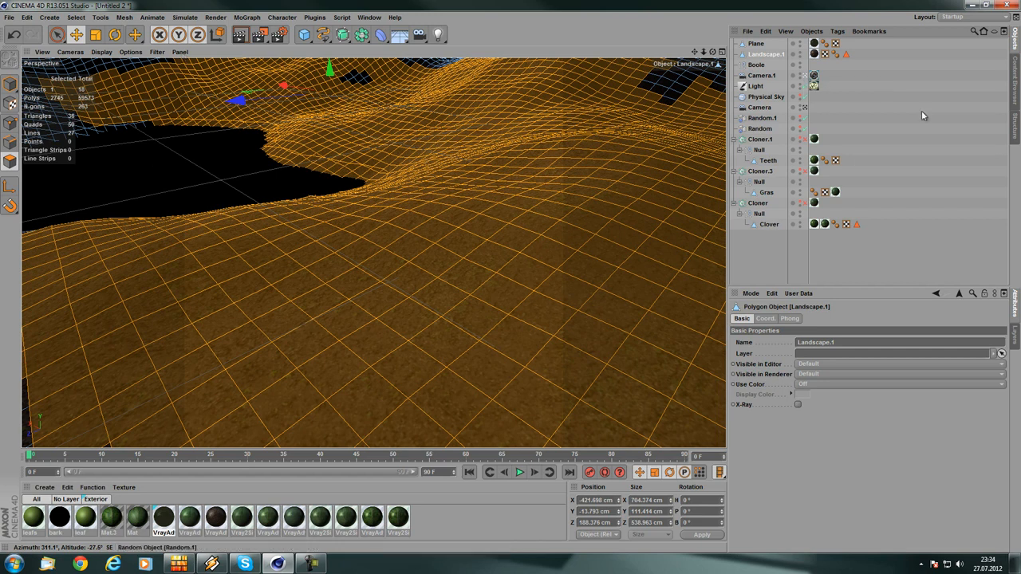
# - Rename the Plane object in the landscape scene to Water
pyautogui.click(755, 43)
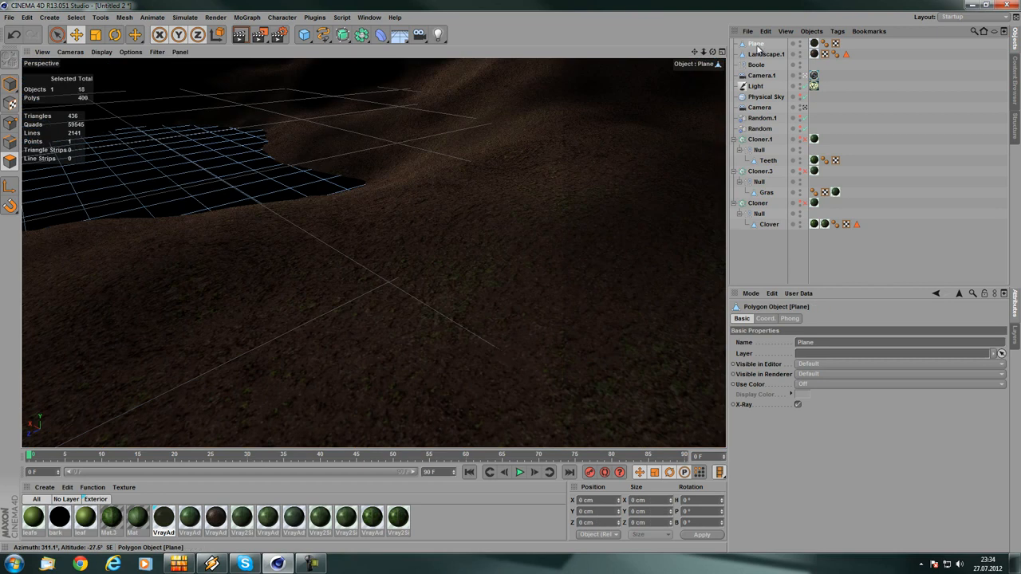
pyautogui.doubleClick(757, 44)
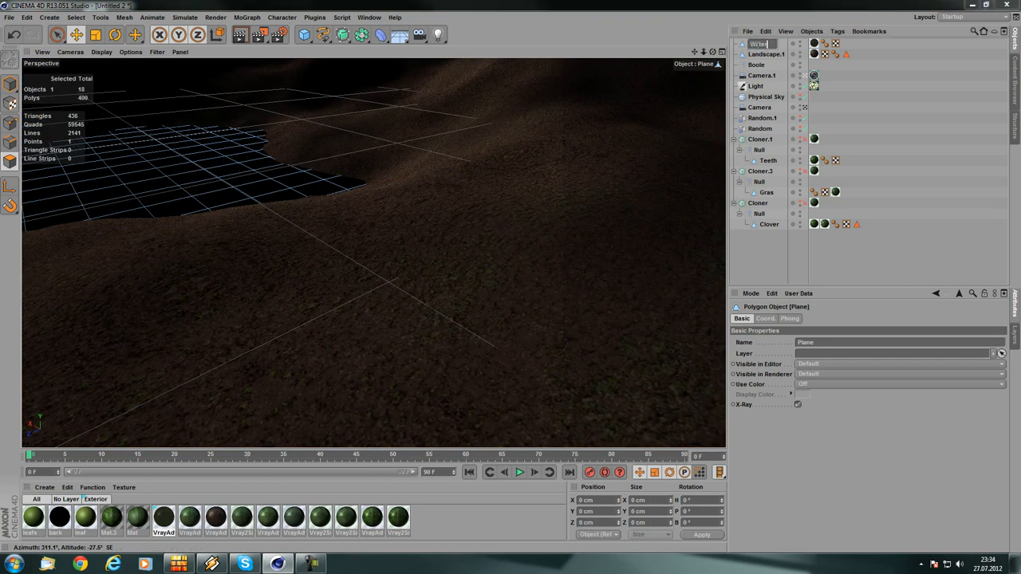
pyautogui.write('Water')
pyautogui.press('Return')
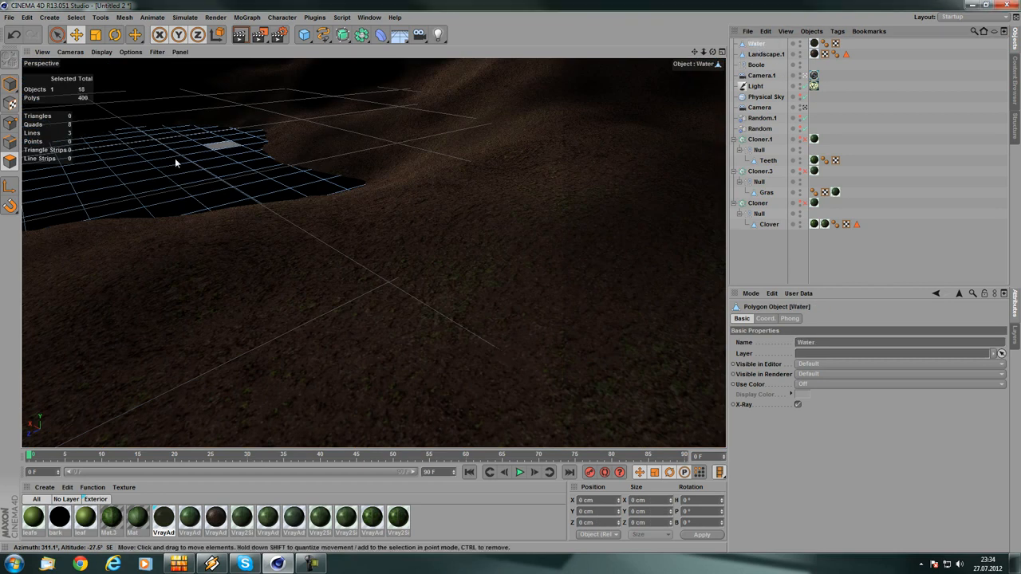
# - Review Landscape.1, the Gras object, Cloner.3's object properties and the Clover object in turn
pyautogui.click(766, 55)
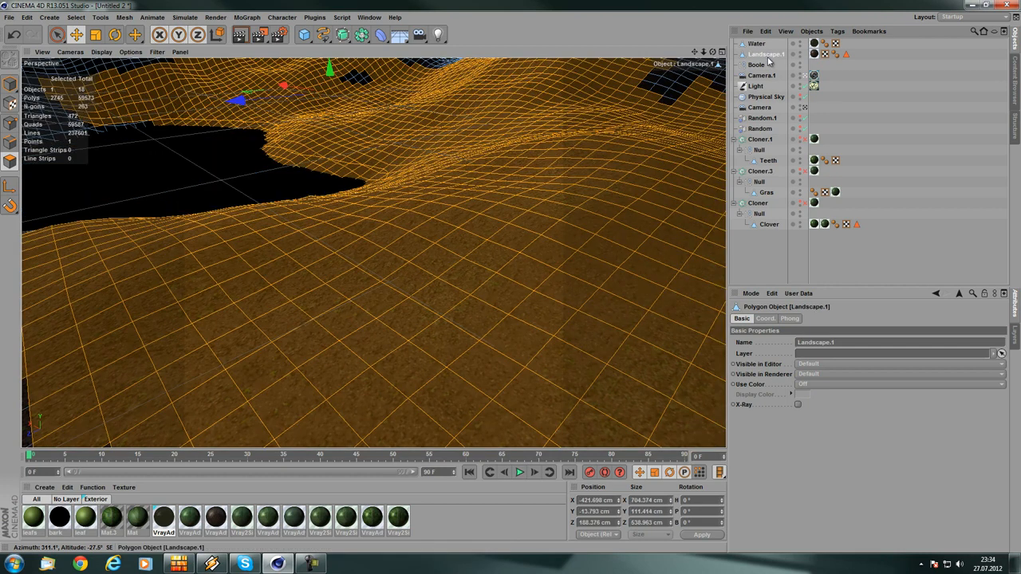
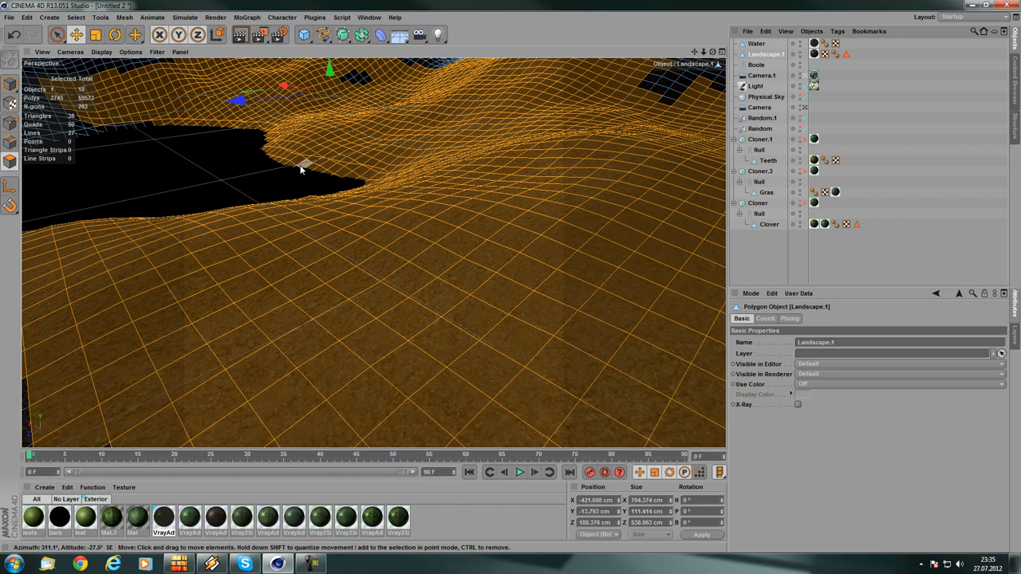
pyautogui.click(766, 192)
pyautogui.click(757, 171)
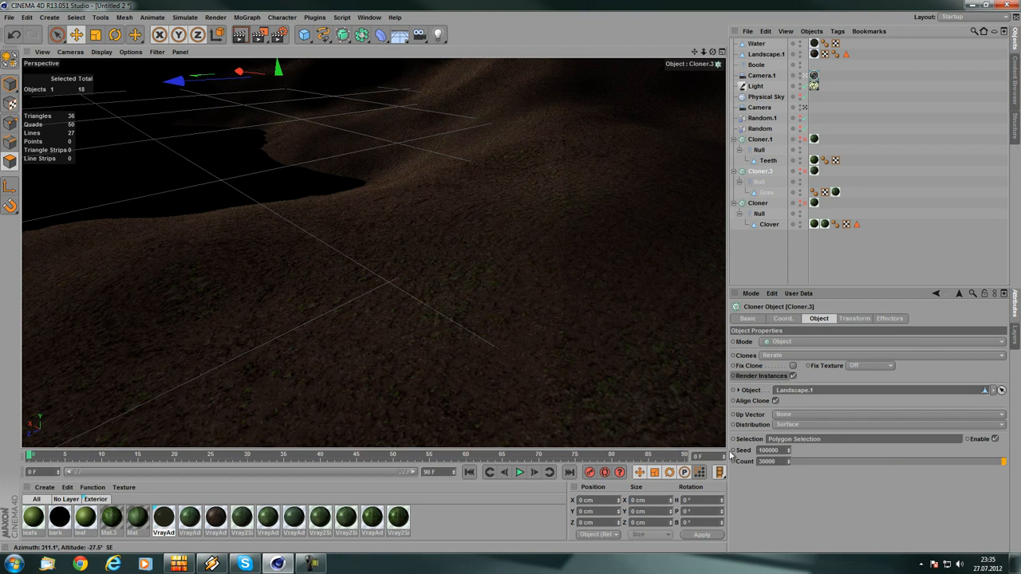
pyautogui.click(769, 224)
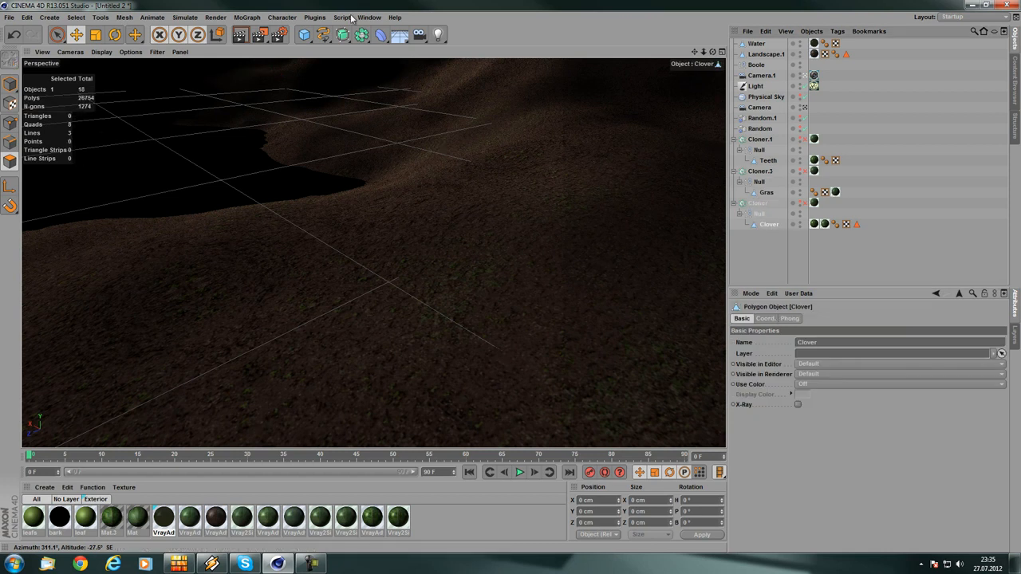
# - Open the AllPallettes.c4d scene from the VrayGrass folder
pyautogui.click(10, 17)
pyautogui.click(26, 45)
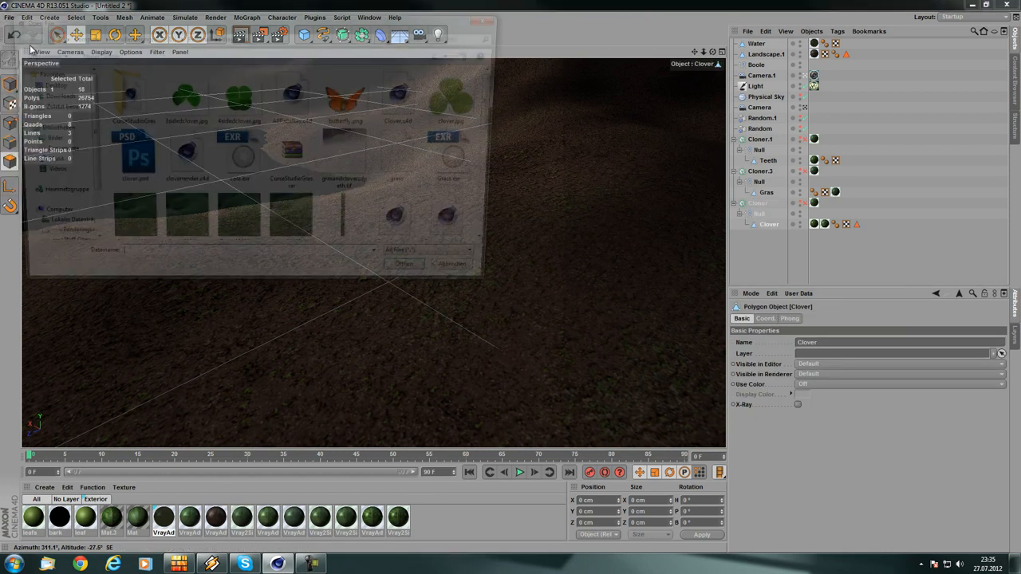
pyautogui.doubleClick(303, 96)
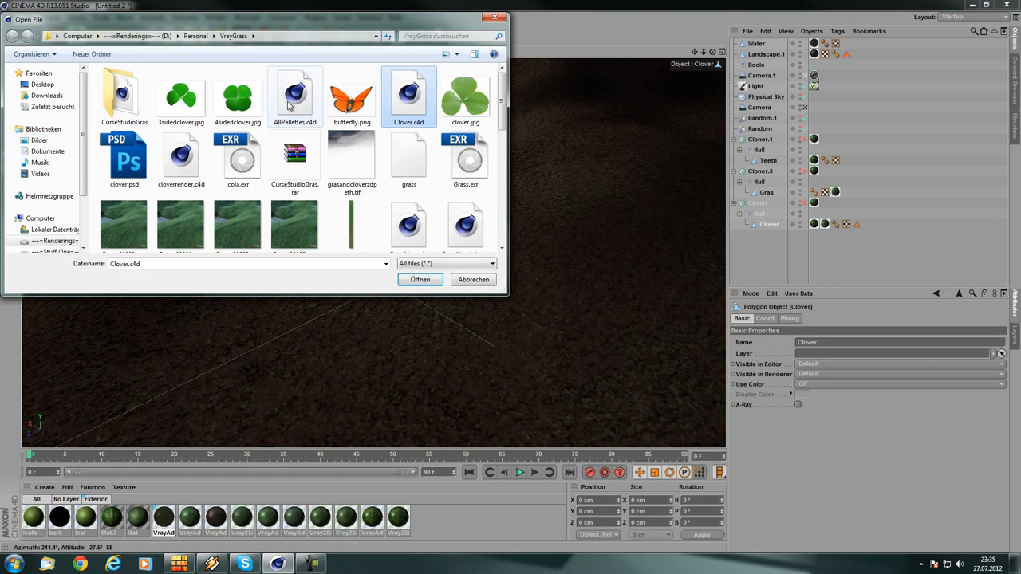
# - Select the clover patch's Cloner.1 and inspect its leaves from above and its stems close up
pyautogui.scroll(5, 319, 239)
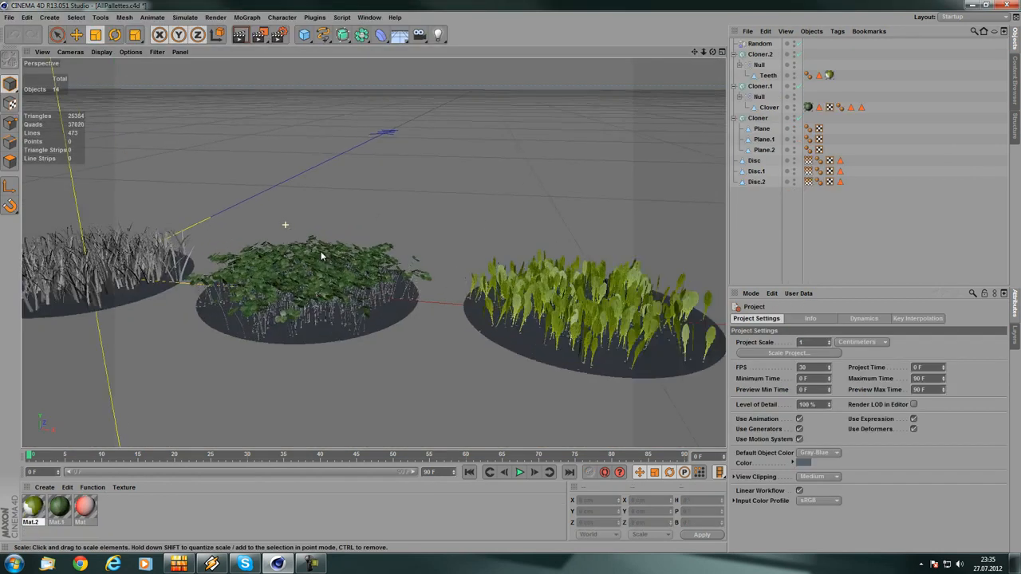
pyautogui.click(320, 251)
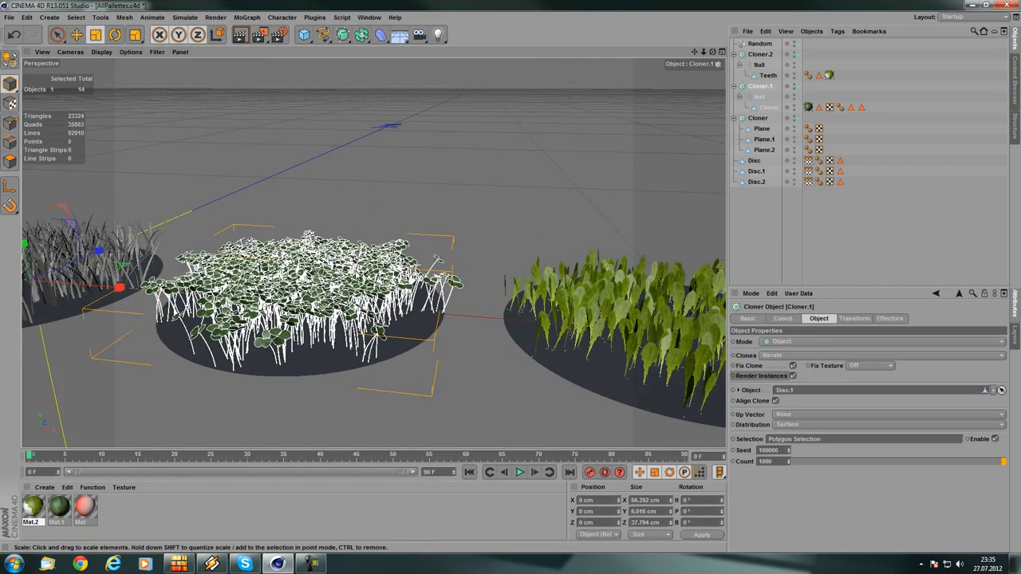
pyautogui.scroll(3, 374, 251)
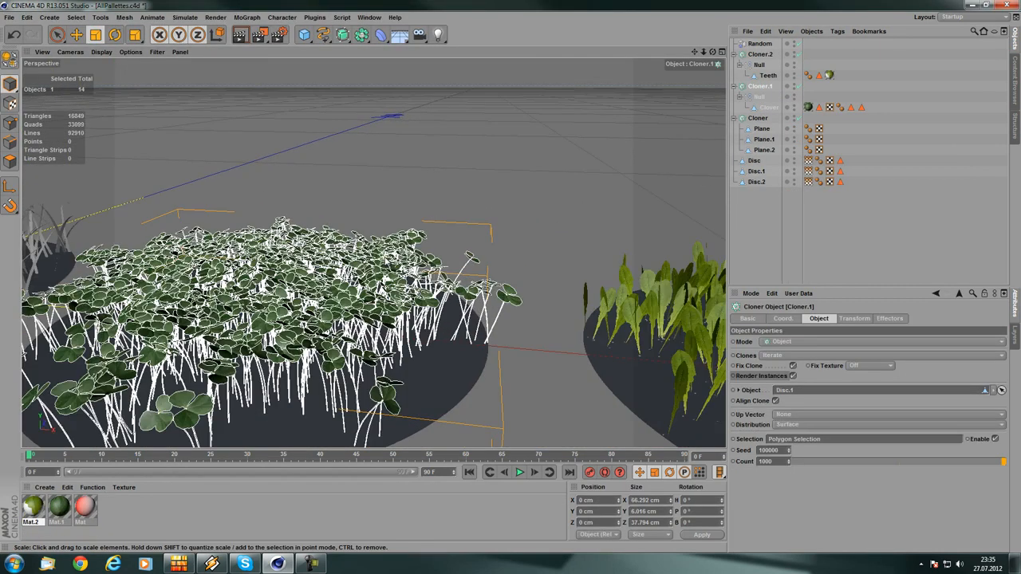
pyautogui.keyDown('alt'); pyautogui.moveTo(383, 258); pyautogui.dragTo(358, 358); pyautogui.keyUp('alt')
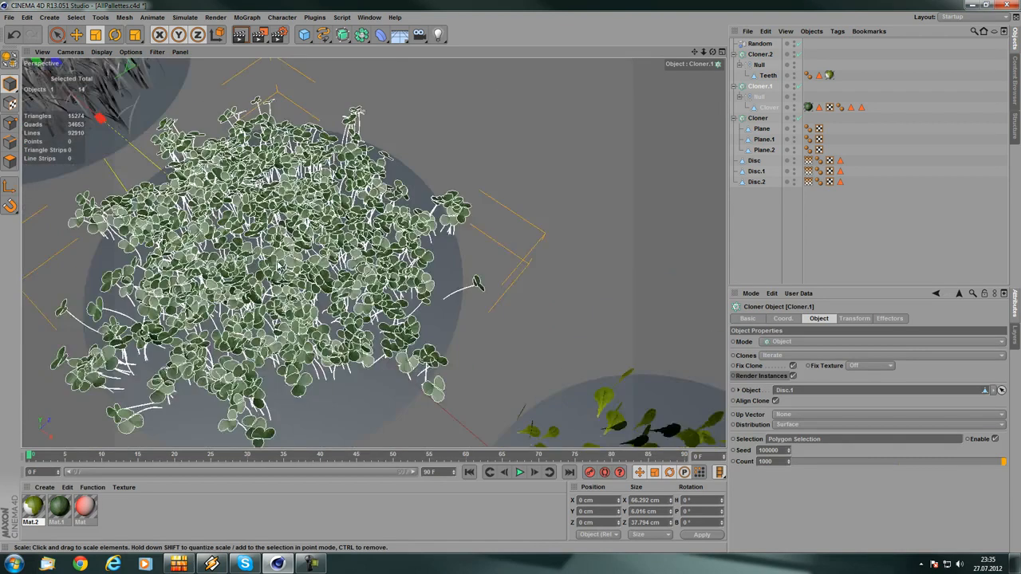
pyautogui.scroll(5, 276, 263)
pyautogui.scroll(2, 277, 263)
pyautogui.keyDown('alt'); pyautogui.moveTo(278, 291); pyautogui.dragTo(303, 181); pyautogui.keyUp('alt')
pyautogui.scroll(5, 293, 234)
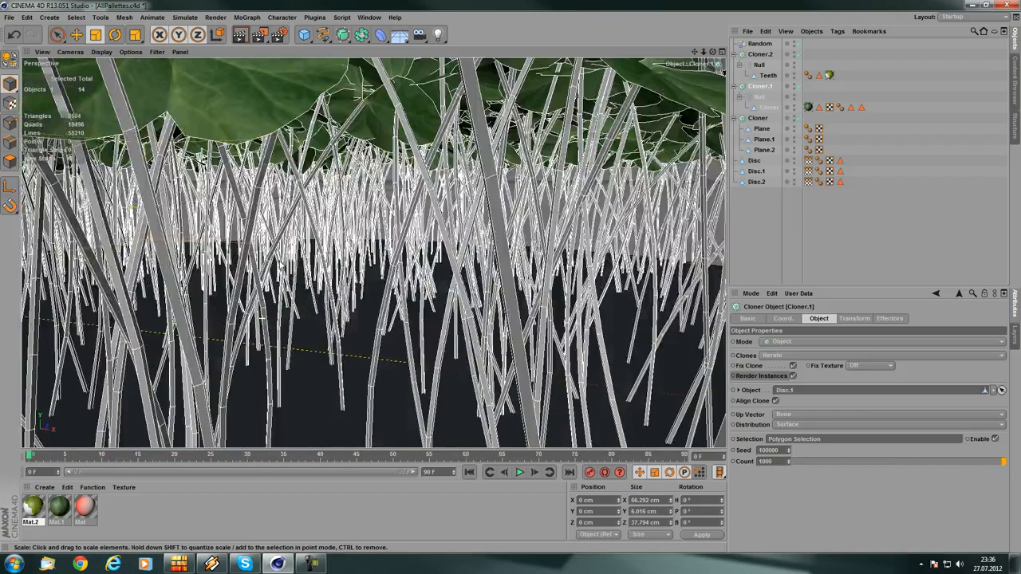
# - Examine the clover patch's leaves and stems on the disc from several low side angles
pyautogui.scroll(-4, 303, 180)
pyautogui.keyDown('alt'); pyautogui.moveTo(354, 296); pyautogui.dragTo(369, 191); pyautogui.keyUp('alt')
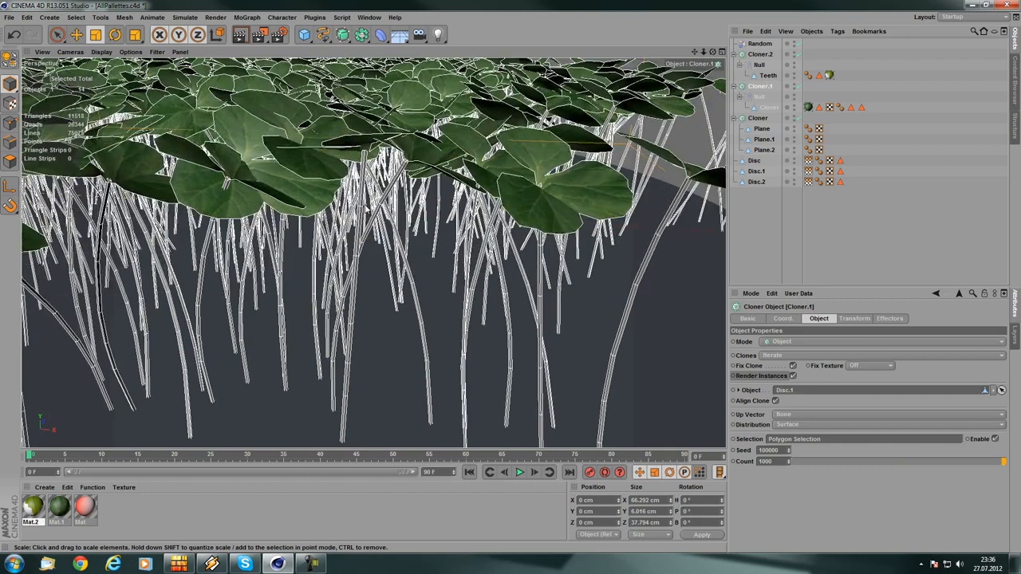
pyautogui.keyDown('alt'); pyautogui.moveTo(344, 295); pyautogui.dragTo(319, 331); pyautogui.keyUp('alt')
pyautogui.keyDown('alt'); pyautogui.moveTo(359, 319); pyautogui.dragTo(450, 314, button='right'); pyautogui.keyUp('alt')
pyautogui.keyDown('alt'); pyautogui.moveTo(345, 343); pyautogui.dragTo(292, 291); pyautogui.keyUp('alt')
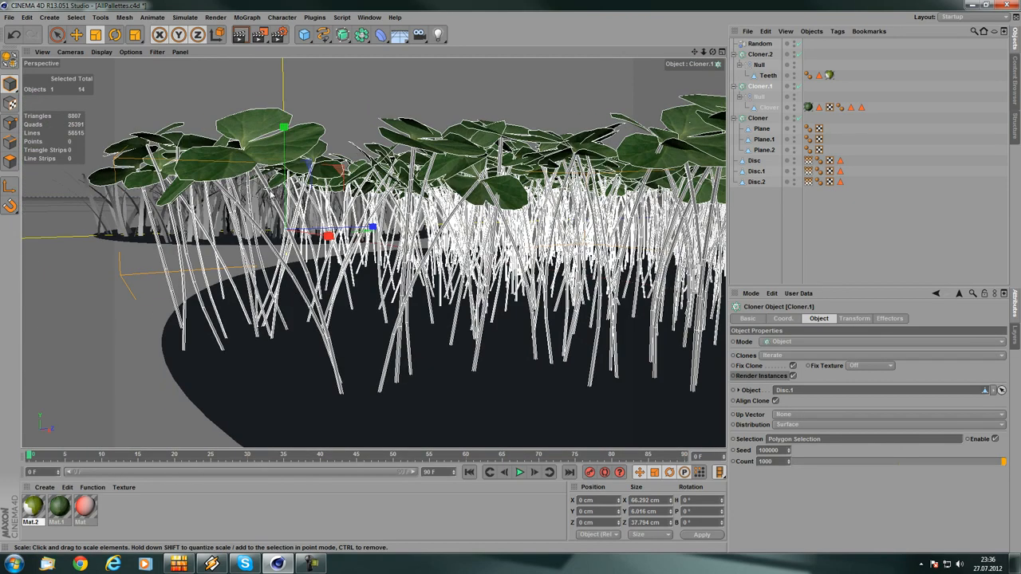
# - Examine the clover patch's heart-shaped leaves close up from above, and the whole patch on its disc from the side
pyautogui.keyDown('alt'); pyautogui.moveTo(331, 261); pyautogui.dragTo(343, 381); pyautogui.keyUp('alt')
pyautogui.keyDown('alt'); pyautogui.moveTo(343, 381); pyautogui.dragTo(240, 367, button='right'); pyautogui.keyUp('alt')
pyautogui.keyDown('alt'); pyautogui.moveTo(401, 341); pyautogui.dragTo(470, 353, button='right'); pyautogui.keyUp('alt')
pyautogui.keyDown('alt'); pyautogui.moveTo(447, 371); pyautogui.dragTo(351, 407); pyautogui.keyUp('alt')
pyautogui.keyDown('alt'); pyautogui.moveTo(328, 349); pyautogui.dragTo(411, 318, button='right'); pyautogui.keyUp('alt')
pyautogui.keyDown('alt'); pyautogui.moveTo(512, 260); pyautogui.dragTo(416, 365); pyautogui.keyUp('alt')
pyautogui.keyDown('alt'); pyautogui.moveTo(415, 367); pyautogui.dragTo(466, 319, button='right'); pyautogui.keyUp('alt')
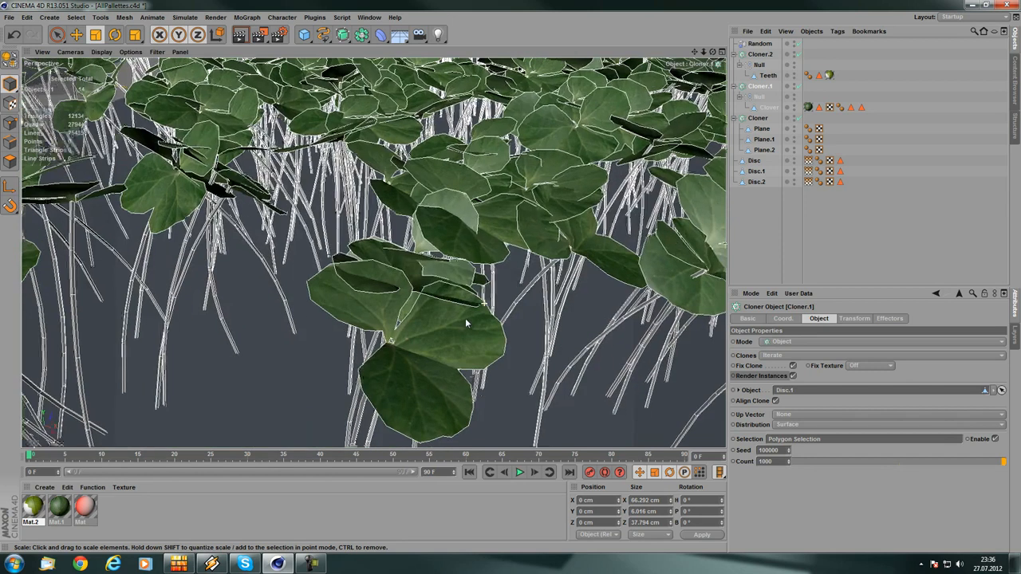
pyautogui.keyDown('alt'); pyautogui.moveTo(466, 319); pyautogui.dragTo(446, 340); pyautogui.keyUp('alt')
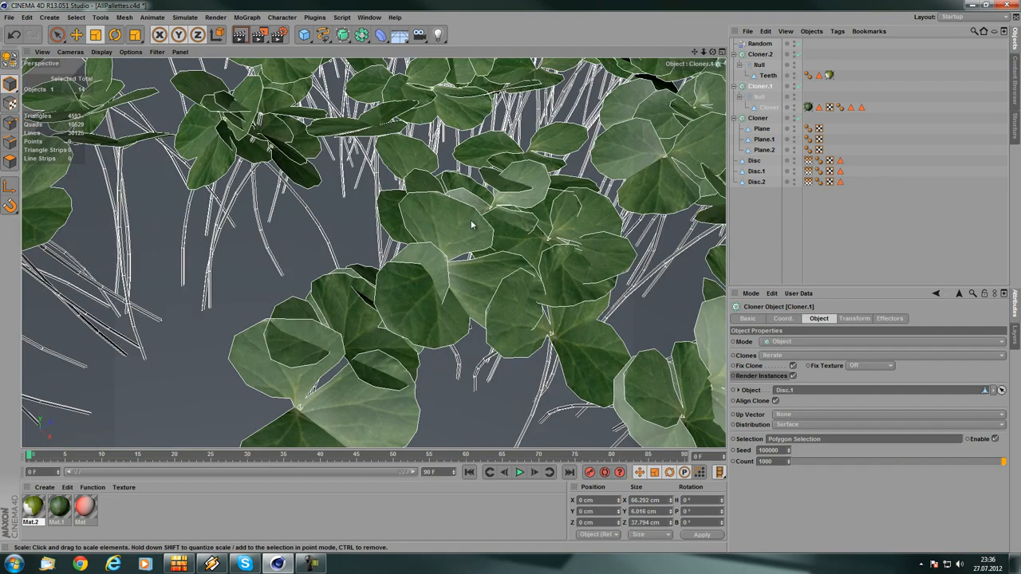
pyautogui.keyDown('alt'); pyautogui.moveTo(471, 225); pyautogui.dragTo(383, 231, button='right'); pyautogui.keyUp('alt')
pyautogui.keyDown('alt'); pyautogui.moveTo(276, 270); pyautogui.dragTo(319, 191); pyautogui.keyUp('alt')
pyautogui.keyDown('alt'); pyautogui.moveTo(319, 192); pyautogui.dragTo(415, 279, button='middle'); pyautogui.keyUp('alt')
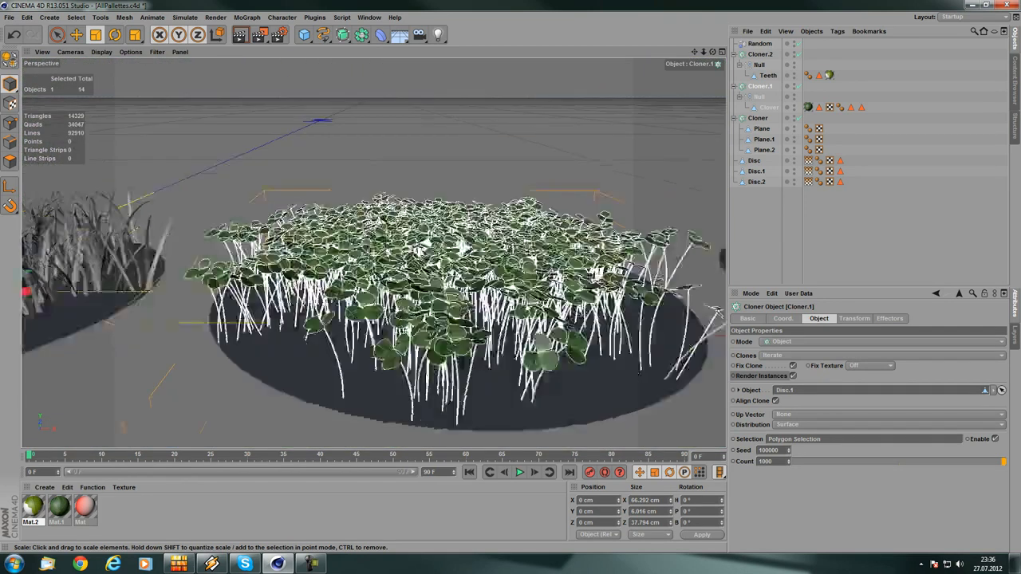
pyautogui.keyDown('alt'); pyautogui.moveTo(464, 245); pyautogui.dragTo(482, 275, button='middle'); pyautogui.keyUp('alt')
pyautogui.scroll(5, 494, 311)
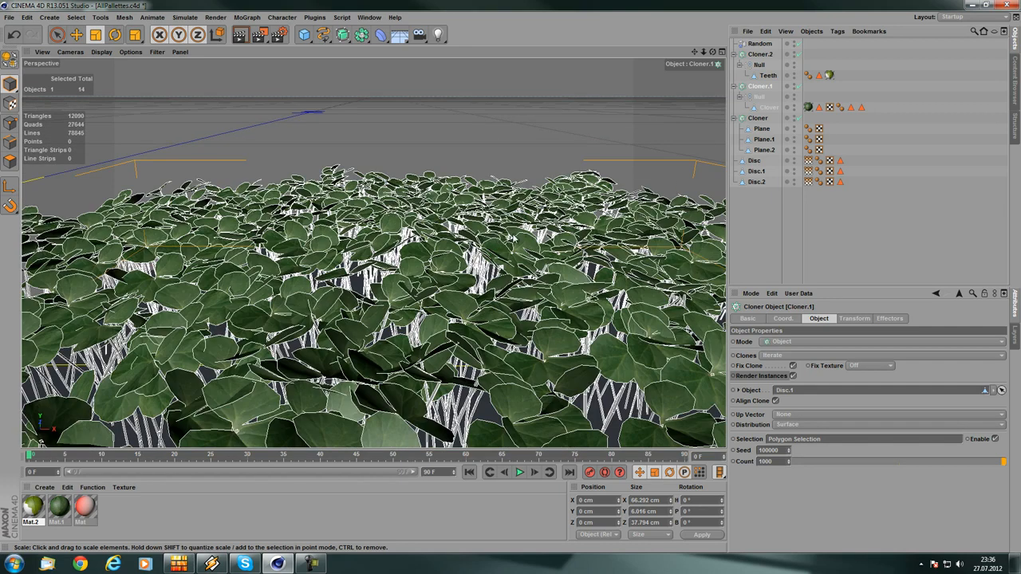
# - Check the Clover object, its parent Null and Cloner.1 in turn, and view the whole clover patch beside the leaf patch
pyautogui.keyDown('alt'); pyautogui.moveTo(514, 239); pyautogui.dragTo(523, 311); pyautogui.keyUp('alt')
pyautogui.click(770, 109)
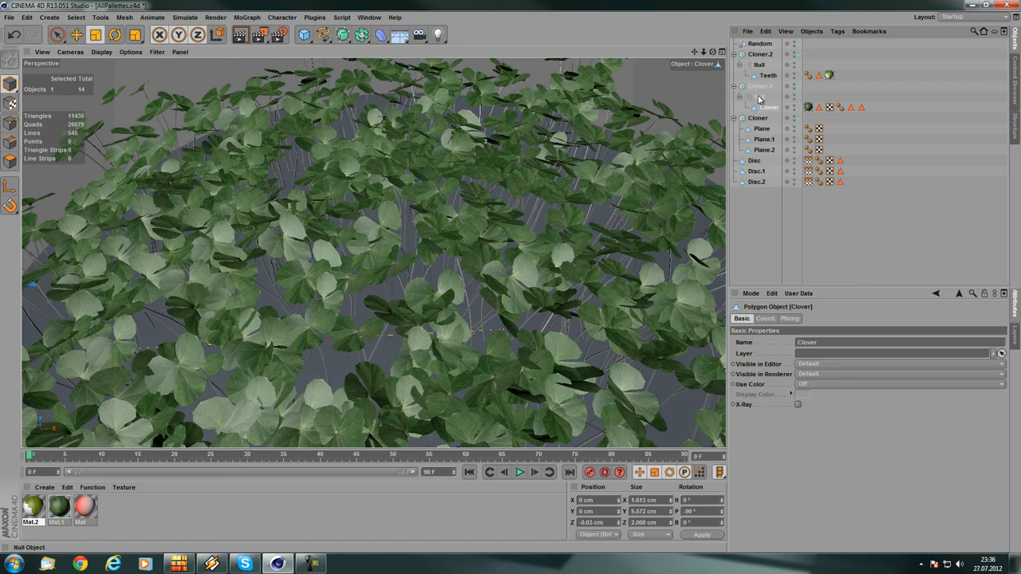
pyautogui.click(758, 98)
pyautogui.click(760, 87)
pyautogui.scroll(-6, 477, 273)
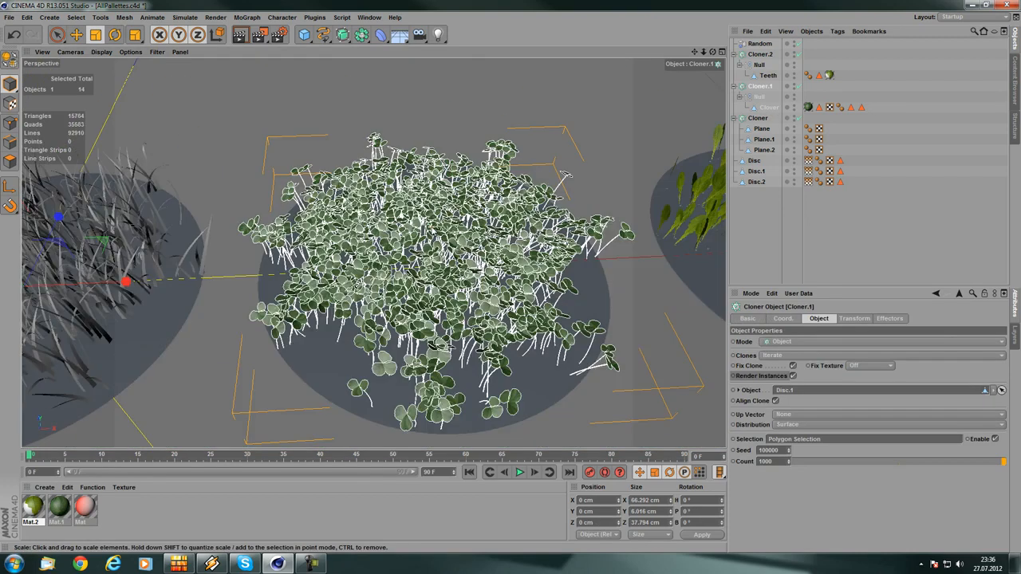
pyautogui.keyDown('alt'); pyautogui.moveTo(431, 230); pyautogui.dragTo(516, 238); pyautogui.keyUp('alt')
pyautogui.keyDown('alt'); pyautogui.moveTo(534, 233); pyautogui.dragTo(377, 241, button='middle'); pyautogui.keyUp('alt')
pyautogui.scroll(3, 412, 268)
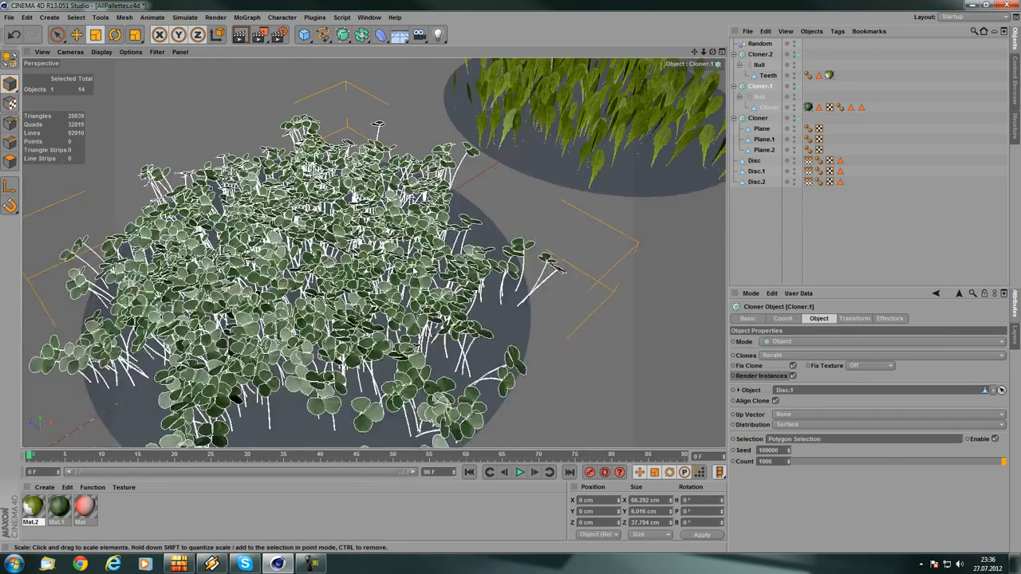
# - Inspect single clover leaves with Clover and Cloner.1 selected in turn, and compare the clover patch with the grass and leaf patches
pyautogui.scroll(10, 415, 269)
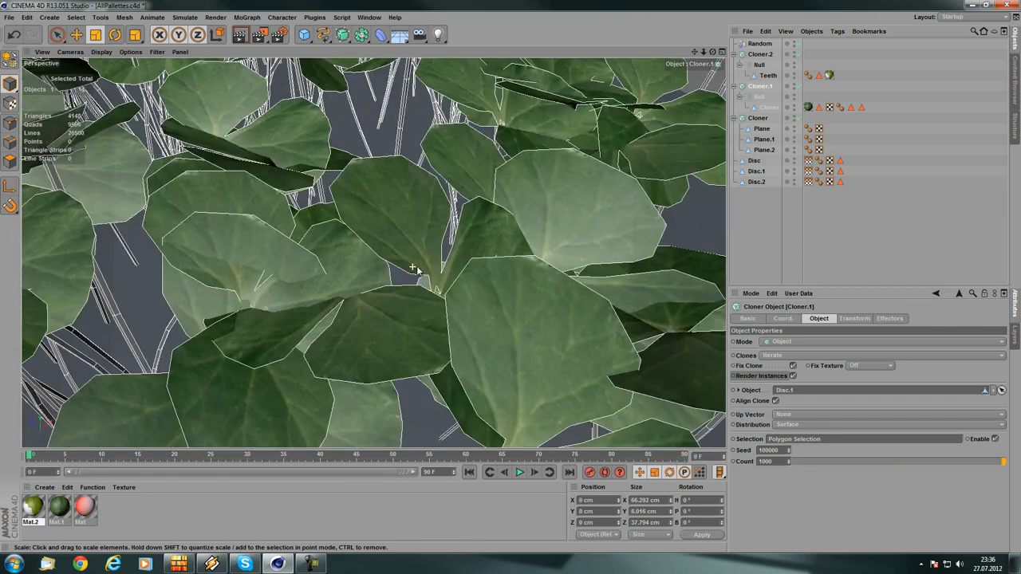
pyautogui.keyDown('alt'); pyautogui.moveTo(481, 284); pyautogui.dragTo(445, 245); pyautogui.keyUp('alt')
pyautogui.scroll(-5, 445, 245)
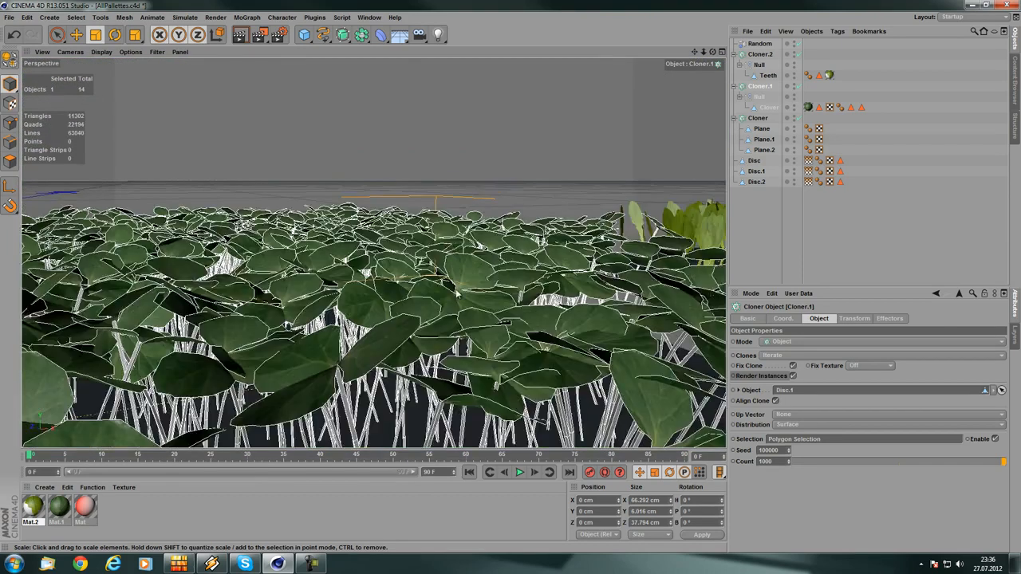
pyautogui.keyDown('alt'); pyautogui.moveTo(457, 293); pyautogui.dragTo(452, 351); pyautogui.keyUp('alt')
pyautogui.scroll(5, 435, 281)
pyautogui.keyDown('alt'); pyautogui.moveTo(433, 287); pyautogui.dragTo(375, 271); pyautogui.keyUp('alt')
pyautogui.click(769, 107)
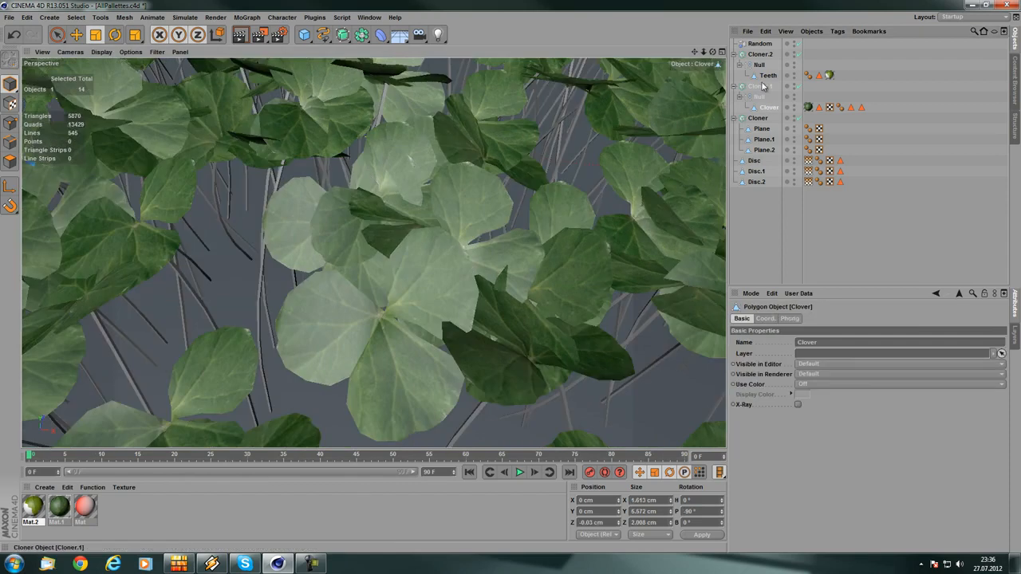
pyautogui.click(763, 86)
pyautogui.scroll(-10, 539, 120)
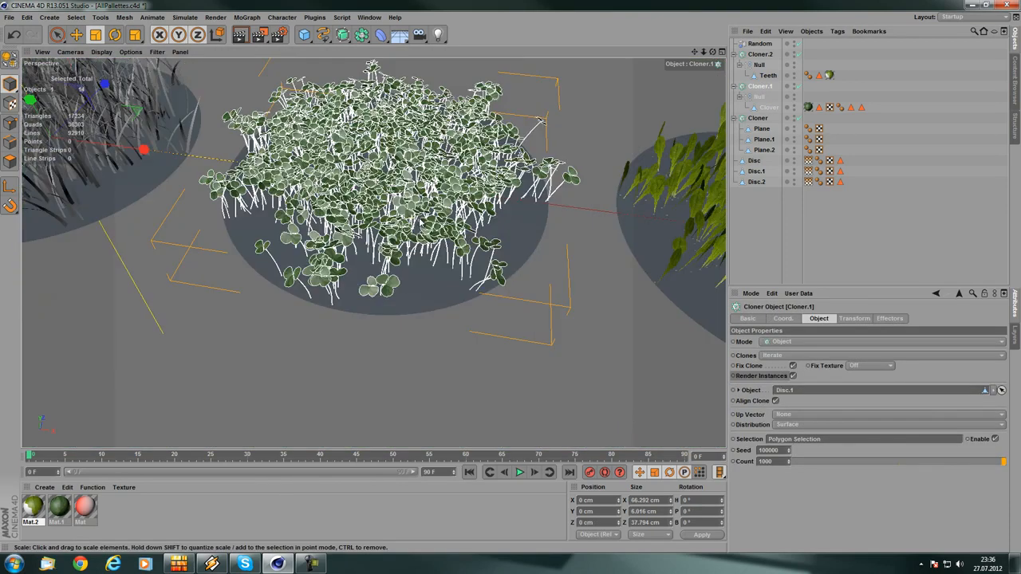
pyautogui.keyDown('alt'); pyautogui.moveTo(184, 128); pyautogui.dragTo(291, 242, button='middle'); pyautogui.keyUp('alt')
pyautogui.scroll(-4, 431, 208)
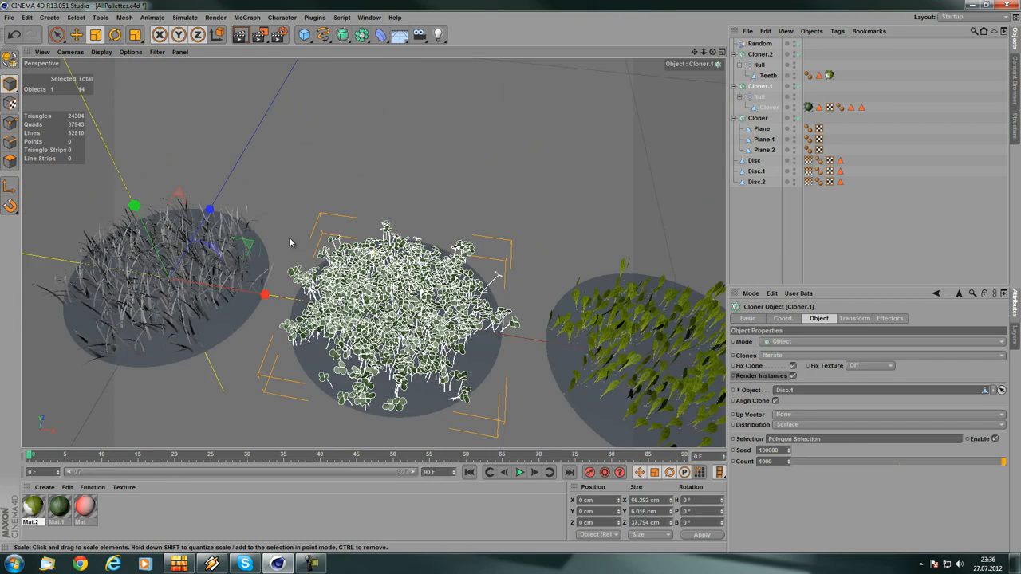
pyautogui.scroll(-1, 311, 204)
pyautogui.scroll(-2, 335, 167)
# - In the maximized Front view, disable Cloner, Cloner.1 and Cloner.2 and move the Teeth object out of Cloner.2's Null to the top level
pyautogui.middleClick(354, 135)
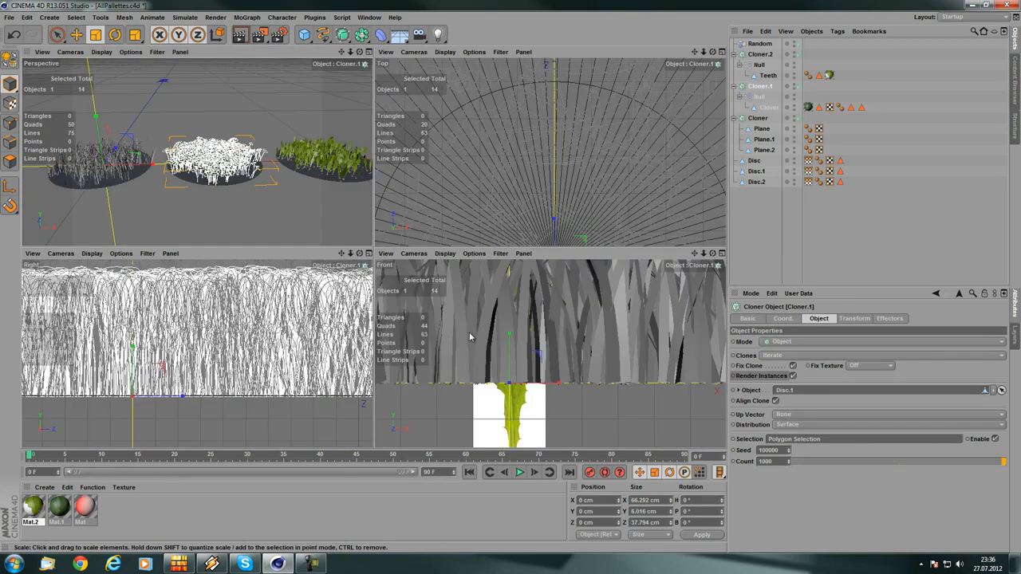
pyautogui.middleClick(485, 373)
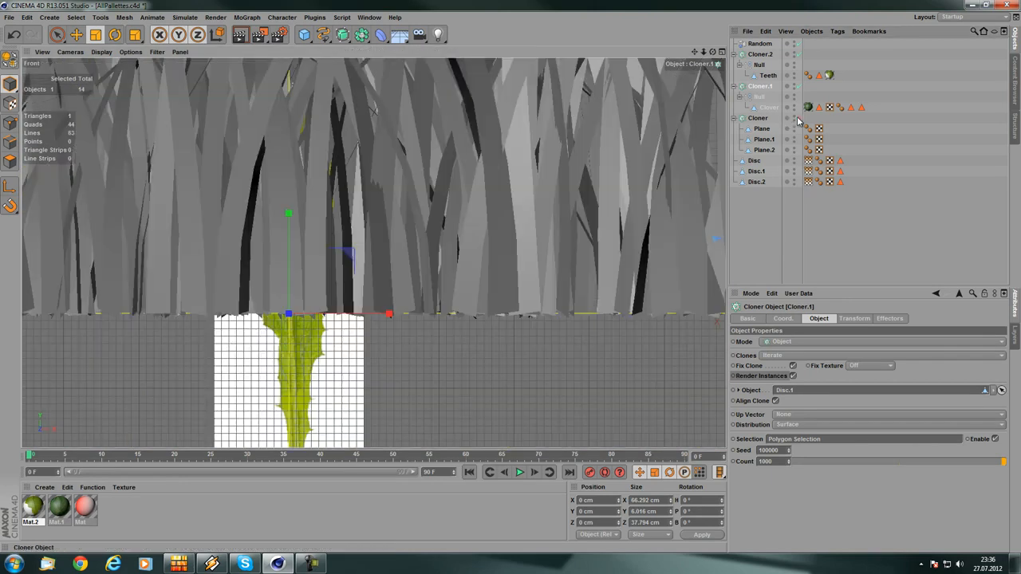
pyautogui.click(796, 117)
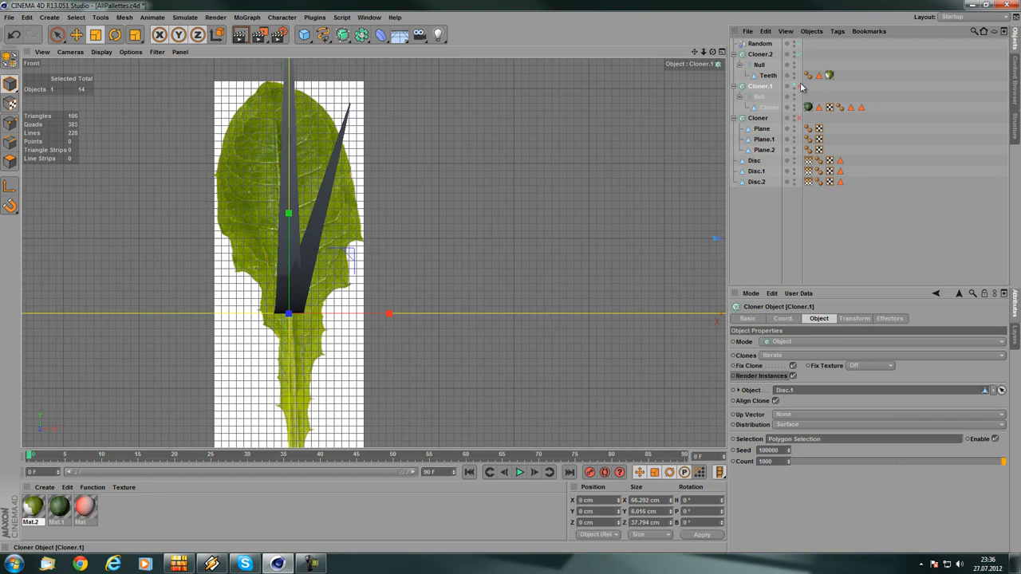
pyautogui.click(795, 86)
pyautogui.click(794, 87)
pyautogui.click(794, 86)
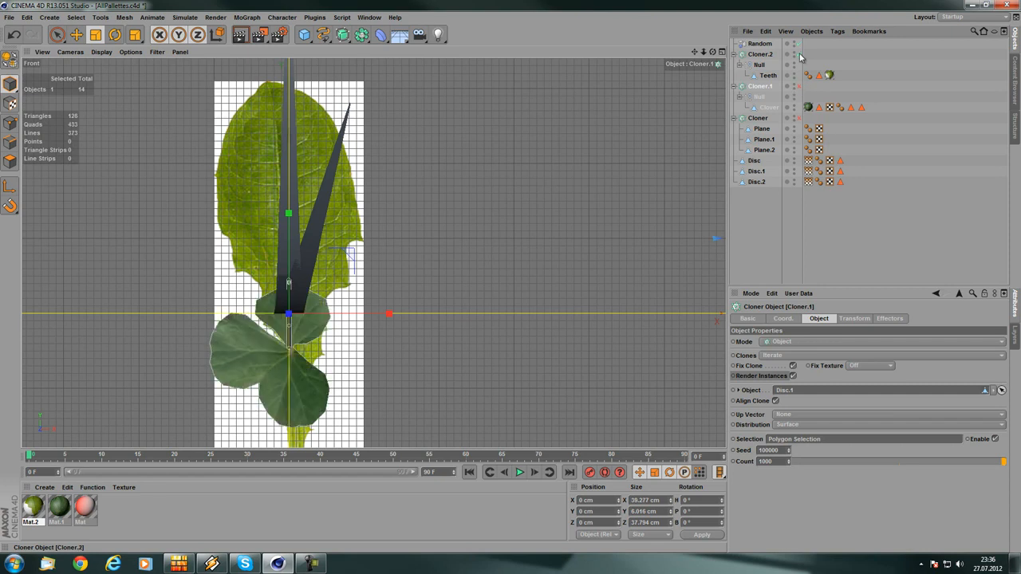
pyautogui.click(799, 54)
pyautogui.moveTo(770, 77); pyautogui.dragTo(762, 60)
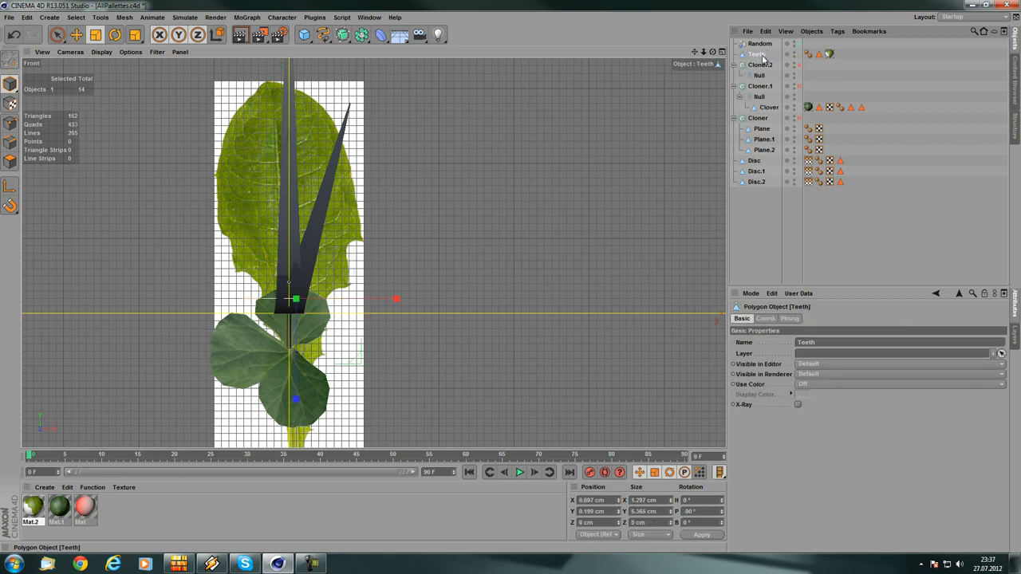
# - Hide the grass planes, the discs and the Clover object so the leaf reference picture is unobstructed in the Front view
pyautogui.doubleClick(794, 137)
pyautogui.doubleClick(794, 148)
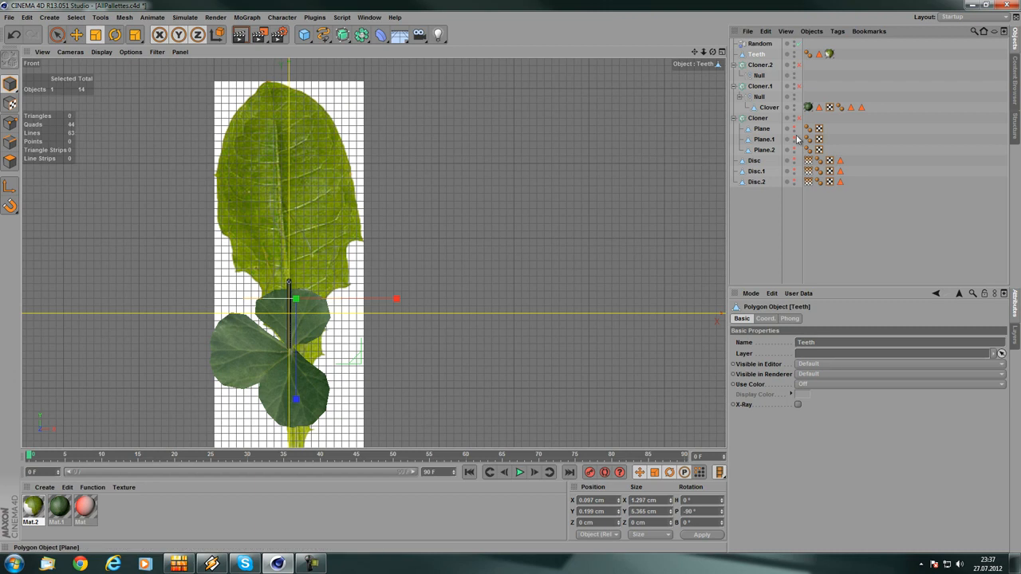
pyautogui.doubleClick(795, 106)
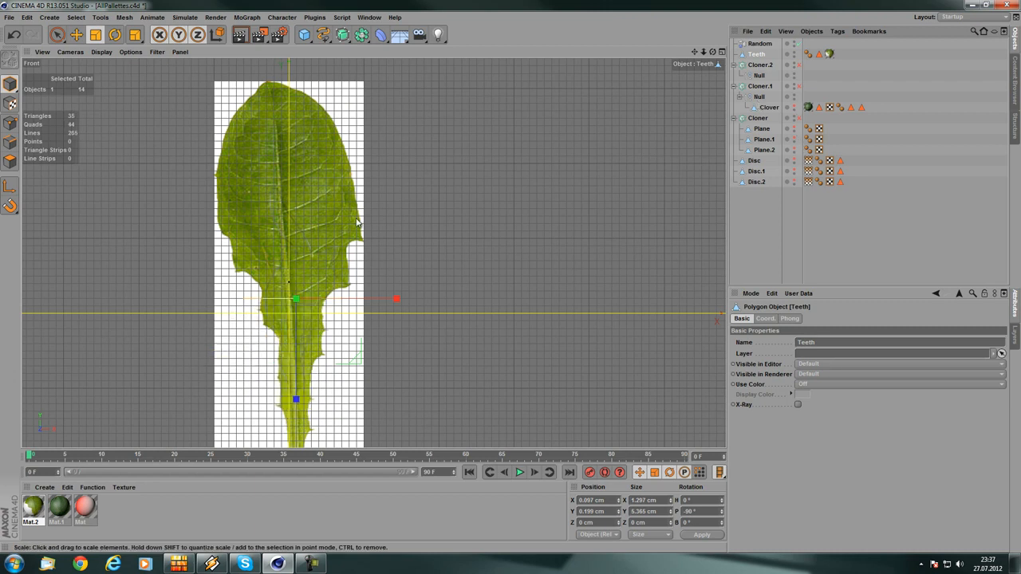
pyautogui.keyDown('alt'); pyautogui.moveTo(287, 240); pyautogui.dragTo(323, 219, button='middle'); pyautogui.keyUp('alt')
pyautogui.click(794, 105)
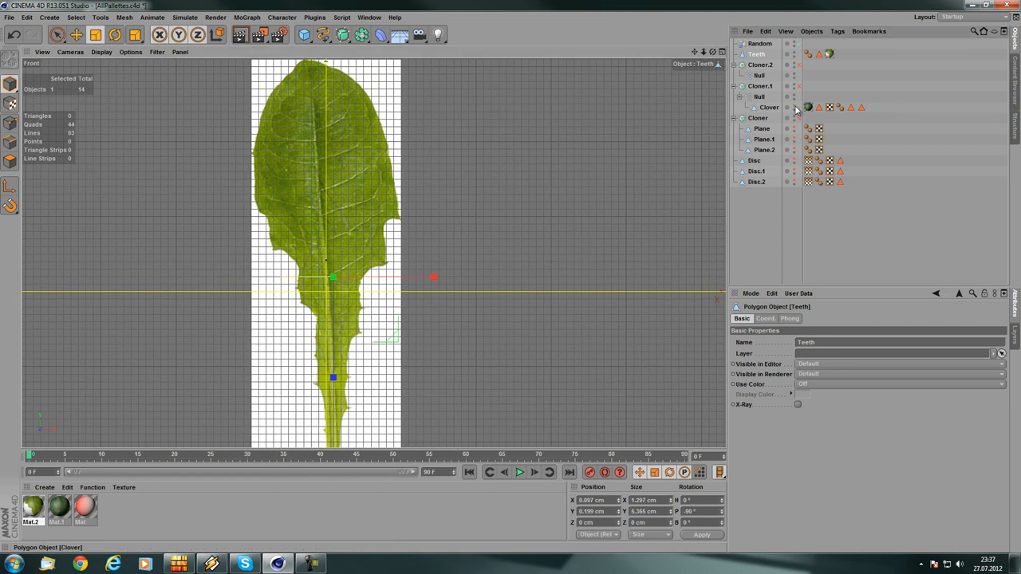
pyautogui.doubleClick(795, 105)
pyautogui.scroll(-3, 235, 136)
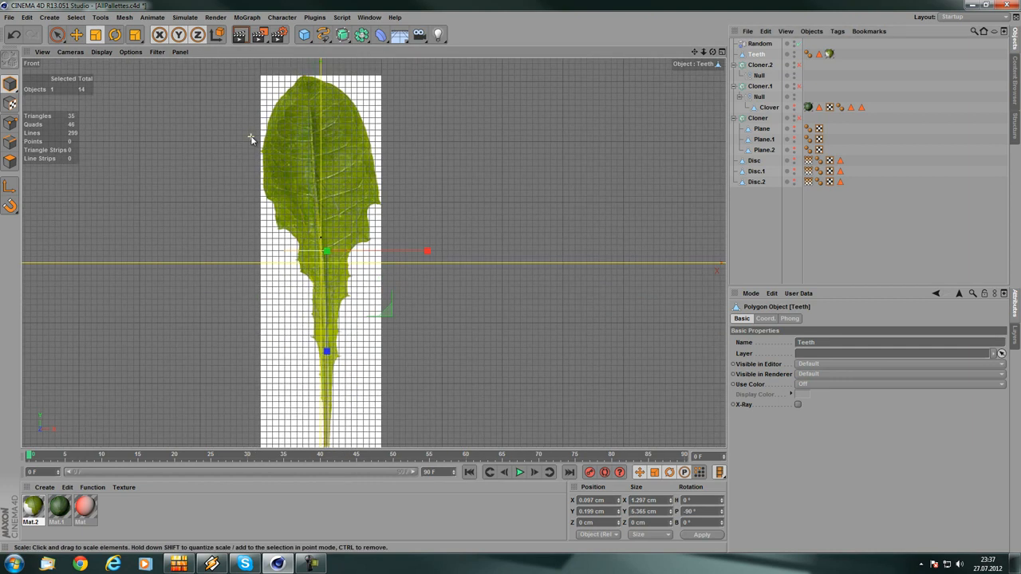
pyautogui.keyDown('alt'); pyautogui.moveTo(308, 185); pyautogui.dragTo(359, 185, button='middle'); pyautogui.keyUp('alt')
pyautogui.moveTo(379, 149)
pyautogui.keyDown('alt'); pyautogui.mouseDown(button='middle')
pyautogui.moveTo(375, 158)
pyautogui.moveTo(365, 135)
pyautogui.mouseUp(button='middle'); pyautogui.keyUp('alt')
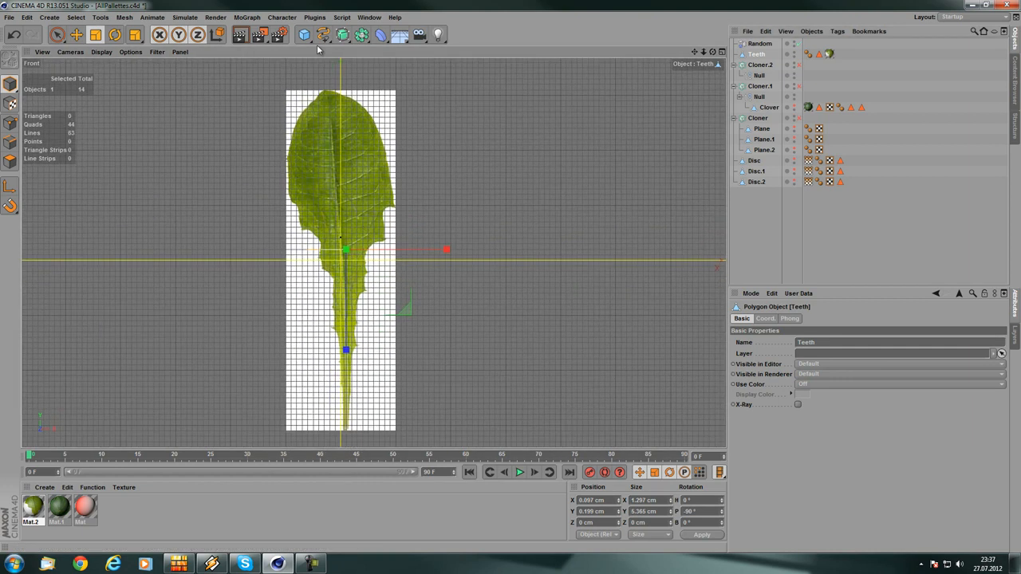
# - Add a Plane primitive to the scene over the leaf reference picture
pyautogui.click(303, 34)
pyautogui.click(419, 71)
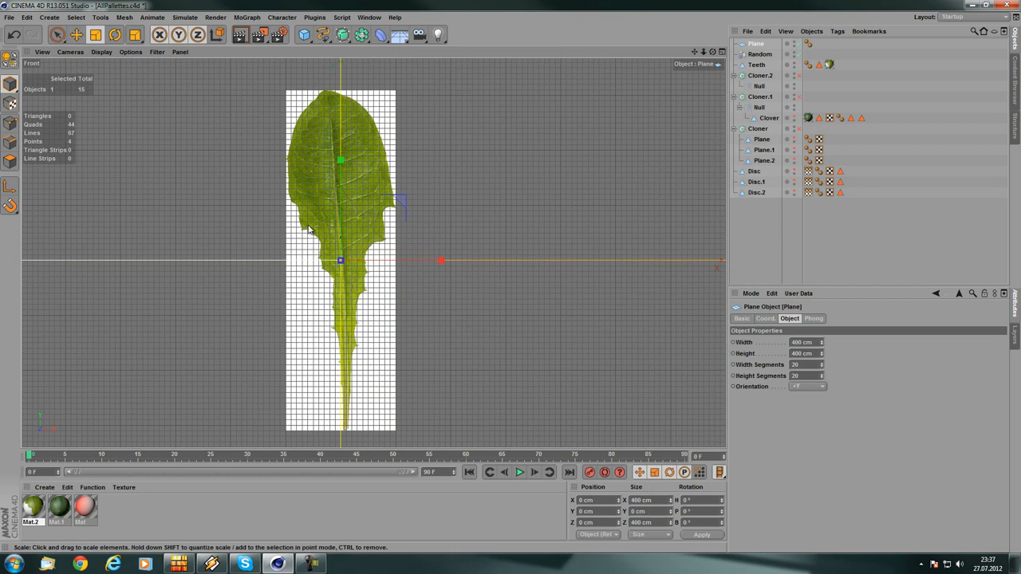
pyautogui.scroll(3, 328, 183)
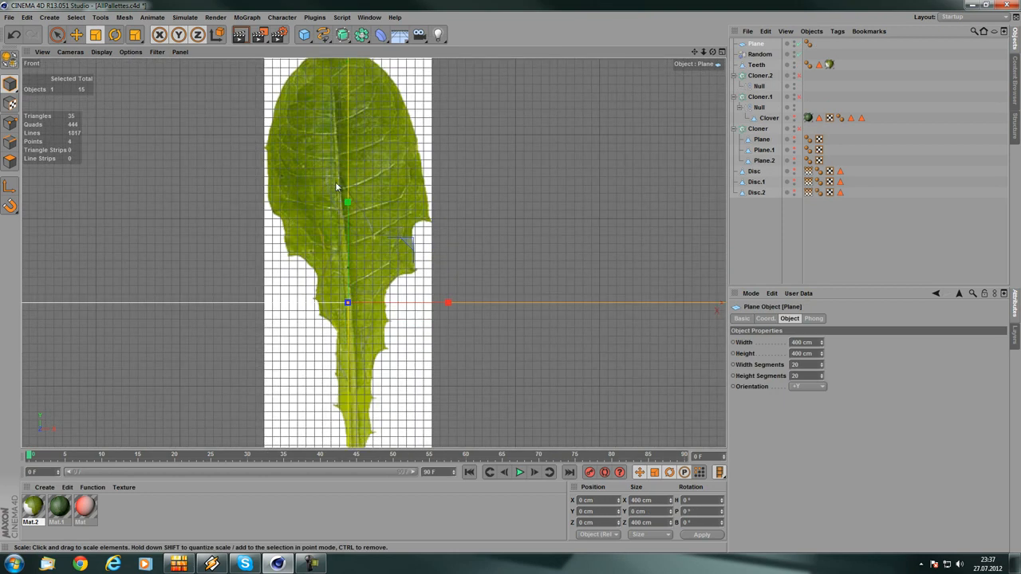
pyautogui.scroll(-2, 335, 181)
# - Show the Front viewport's background picture settings for the leaf reference image
pyautogui.click(124, 52)
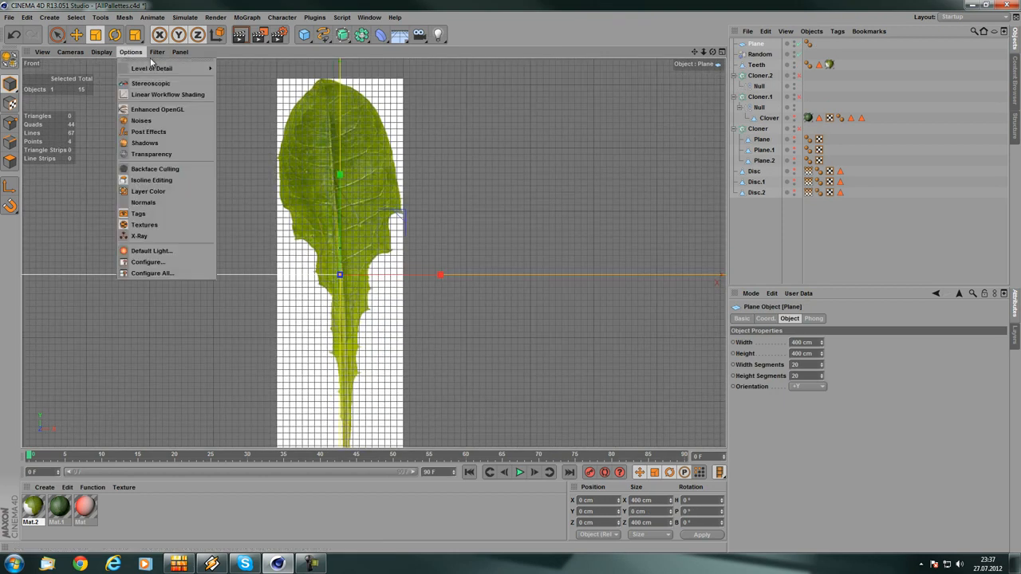
pyautogui.click(148, 261)
pyautogui.click(880, 318)
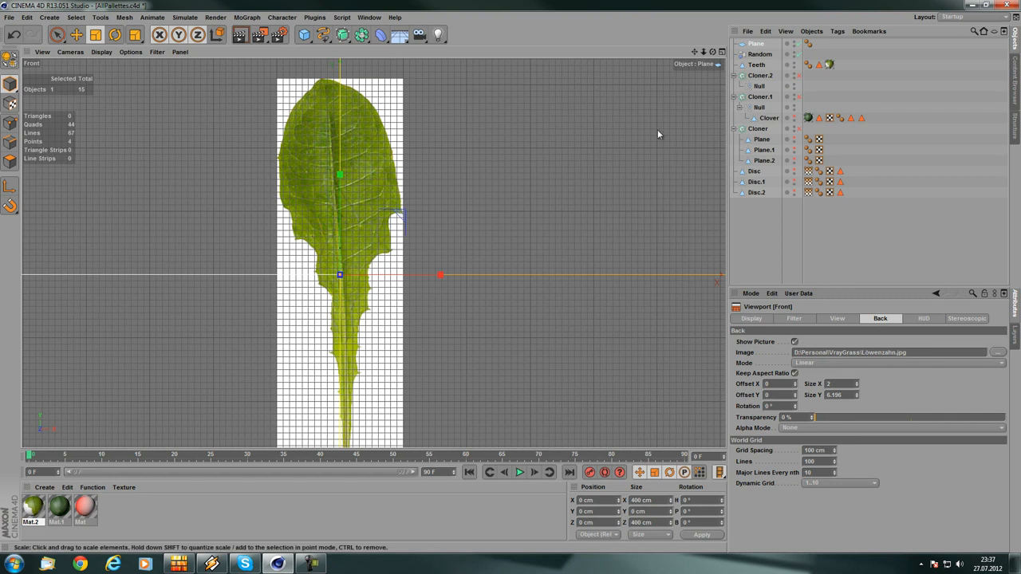
pyautogui.keyDown('alt'); pyautogui.moveTo(520, 267); pyautogui.dragTo(453, 270, button='middle'); pyautogui.keyUp('alt')
pyautogui.keyDown('alt'); pyautogui.moveTo(315, 204); pyautogui.dragTo(373, 232, button='middle'); pyautogui.keyUp('alt')
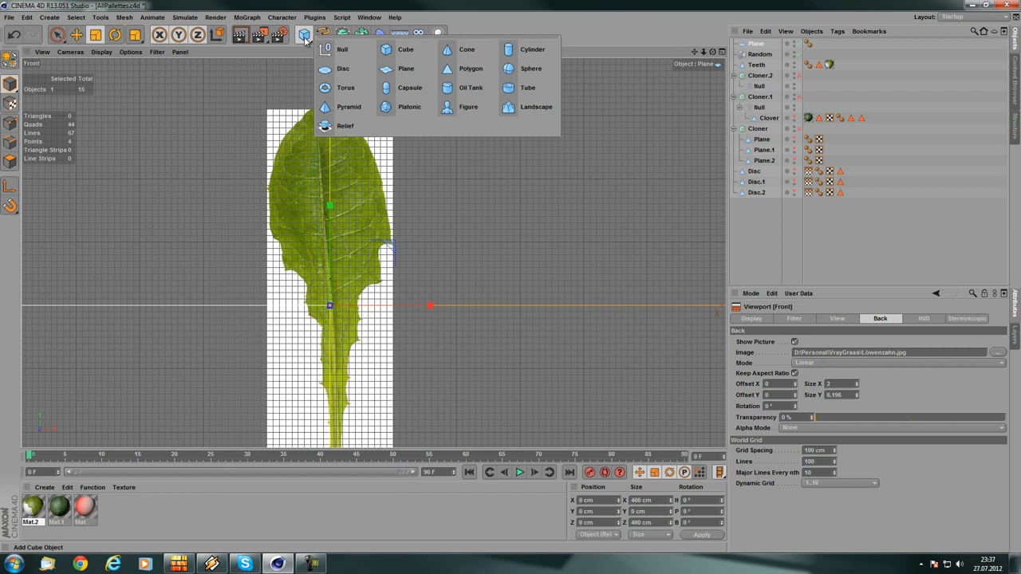
# - Add a second Plane primitive to the scene and select it
pyautogui.click(406, 68)
pyautogui.scroll(-3, 373, 198)
pyautogui.scroll(-1, 372, 198)
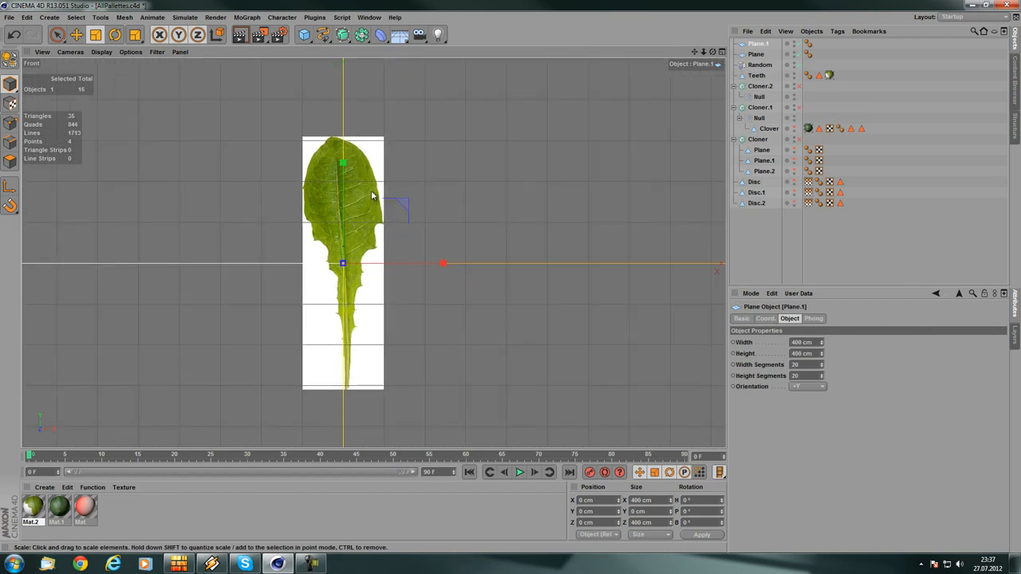
pyautogui.scroll(-2, 408, 147)
pyautogui.scroll(3, 595, 80)
pyautogui.click(755, 55)
pyautogui.click(760, 44)
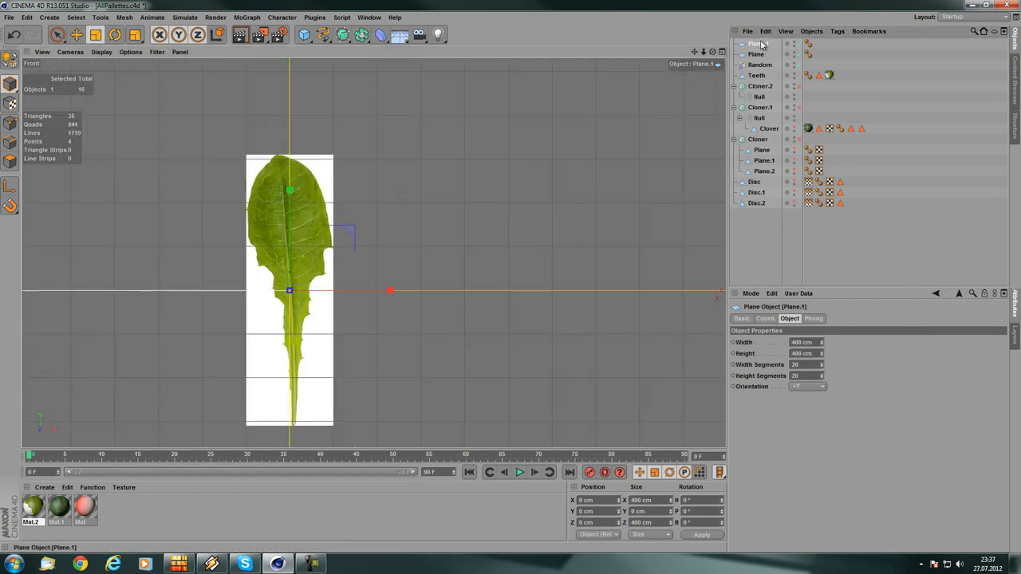
pyautogui.click(759, 45)
# - Rotate the second plane to a 90° pitch so it faces the Front view, and enable X-Ray on it
pyautogui.click(115, 34)
pyautogui.moveTo(289, 233); pyautogui.dragTo(297, 364)
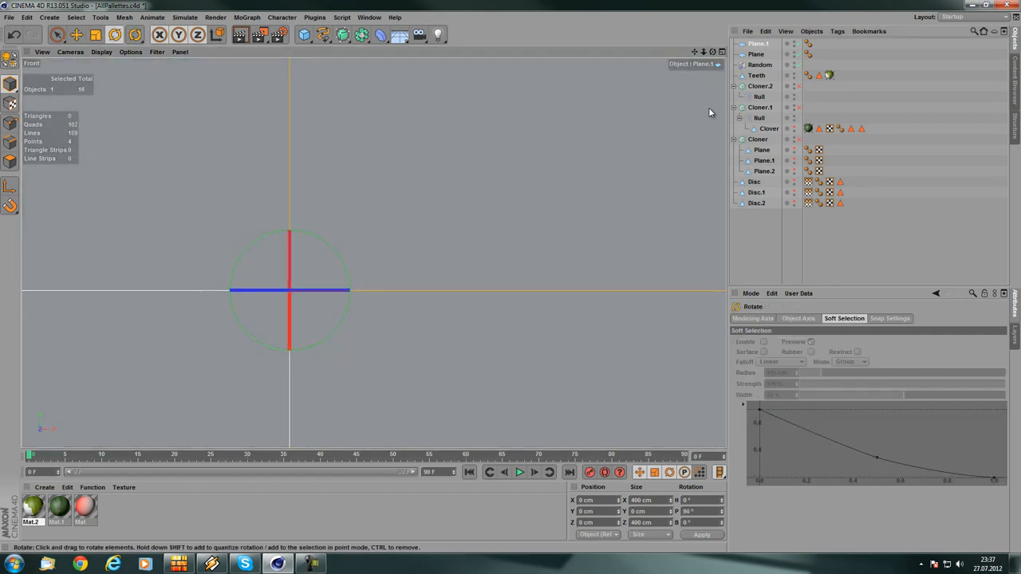
pyautogui.click(762, 46)
pyautogui.click(743, 319)
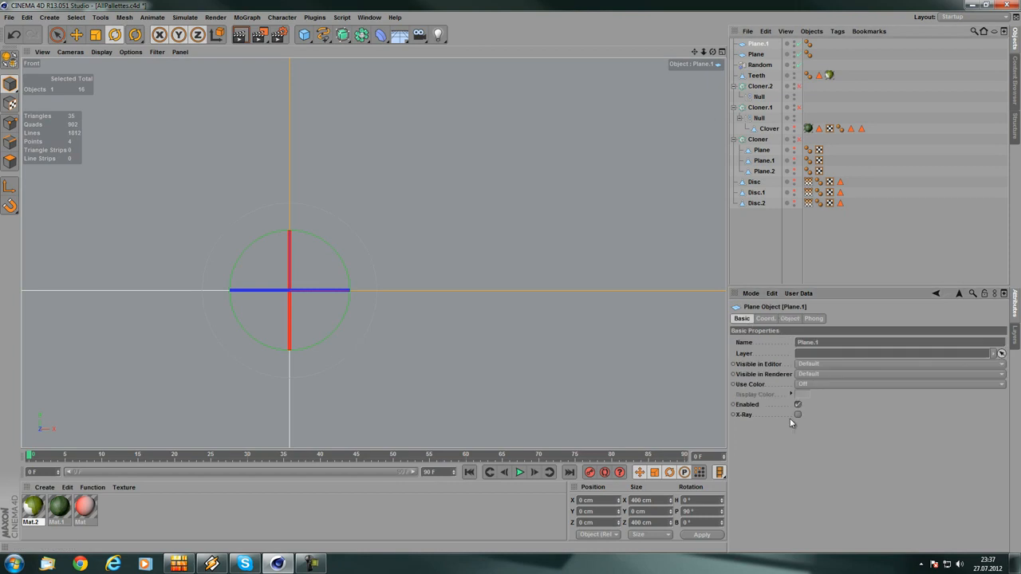
pyautogui.click(797, 415)
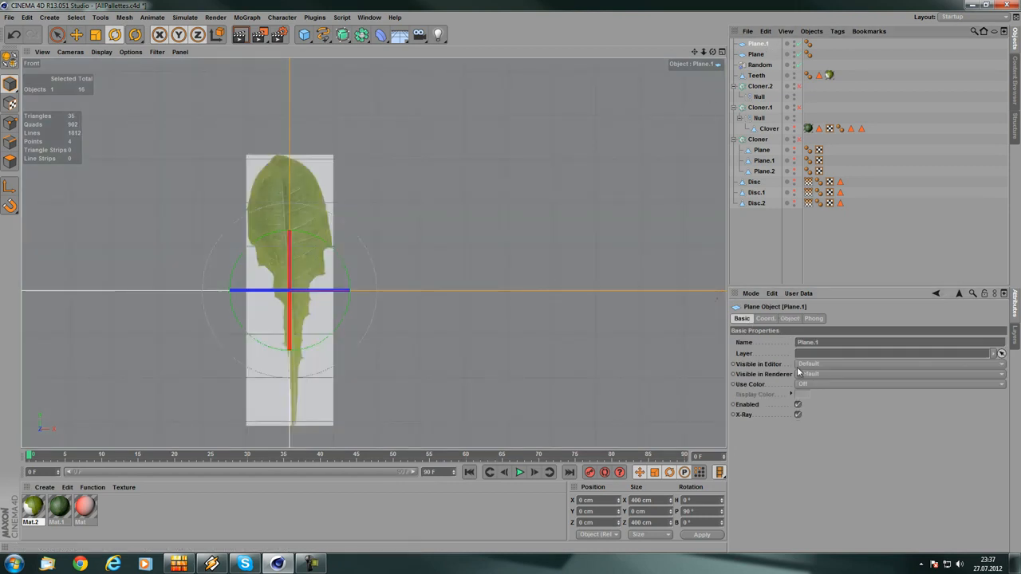
# - Set the second plane's height to 10 cm and its width to 2 cm
pyautogui.click(789, 319)
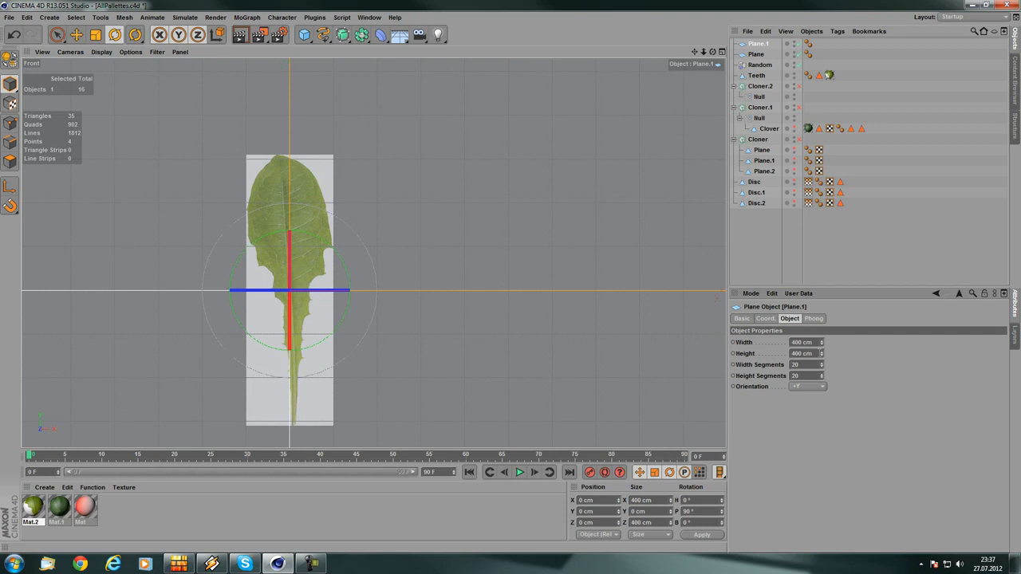
pyautogui.click(810, 353)
pyautogui.write('10')
pyautogui.press('Return')
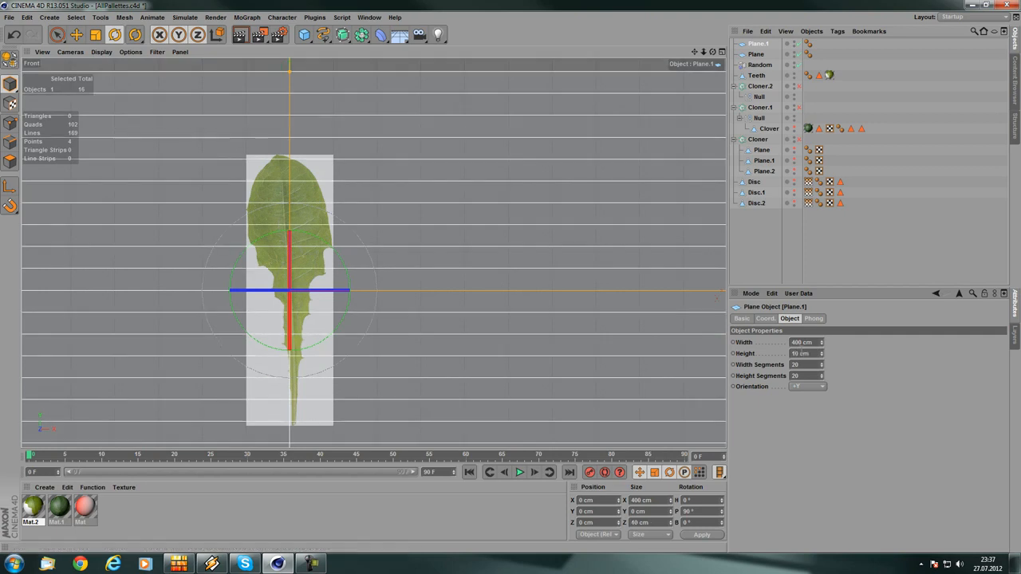
pyautogui.moveTo(819, 342); pyautogui.dragTo(785, 340)
pyautogui.write('2')
pyautogui.press('Return')
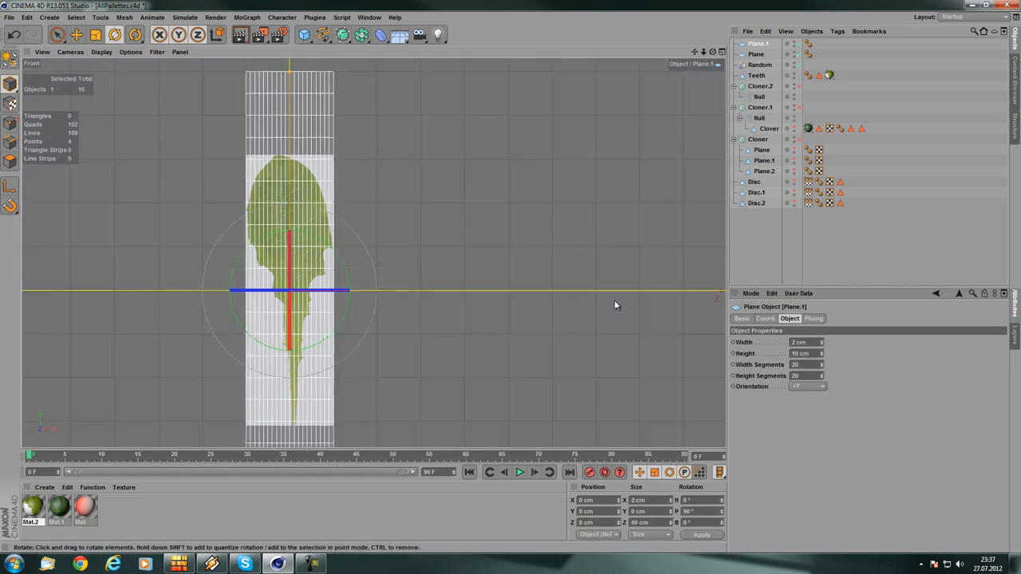
# - Turn off Keep Aspect Ratio for the Front viewport's background picture and set its Size Y to 10.196
pyautogui.keyDown('alt'); pyautogui.moveTo(351, 249); pyautogui.dragTo(371, 187, button='middle'); pyautogui.keyUp('alt')
pyautogui.keyDown('alt'); pyautogui.moveTo(360, 239); pyautogui.dragTo(369, 228, button='right'); pyautogui.keyUp('alt')
pyautogui.keyDown('alt'); pyautogui.moveTo(373, 252); pyautogui.dragTo(382, 317, button='middle'); pyautogui.keyUp('alt')
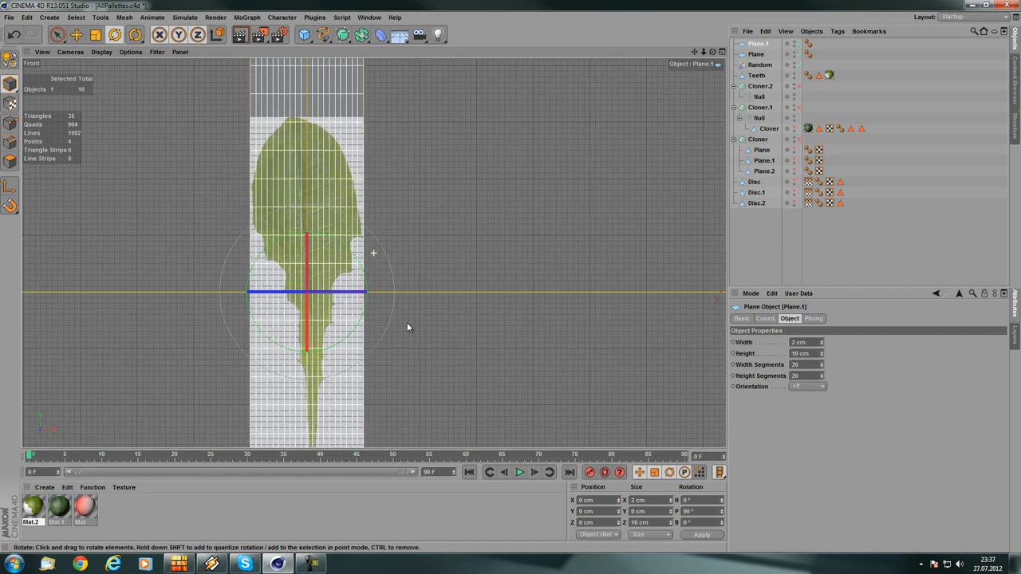
pyautogui.keyDown('alt'); pyautogui.moveTo(404, 321); pyautogui.dragTo(402, 291, button='right'); pyautogui.keyUp('alt')
pyautogui.keyDown('alt'); pyautogui.moveTo(396, 289); pyautogui.dragTo(383, 217, button='middle'); pyautogui.keyUp('alt')
pyautogui.keyDown('alt'); pyautogui.moveTo(376, 258); pyautogui.dragTo(377, 255, button='right'); pyautogui.keyUp('alt')
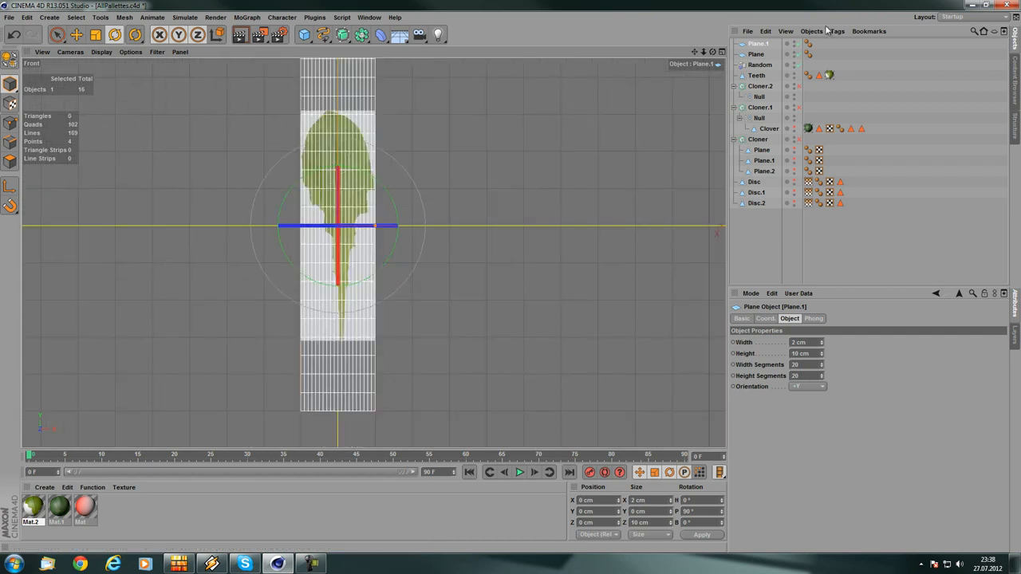
pyautogui.click(134, 53)
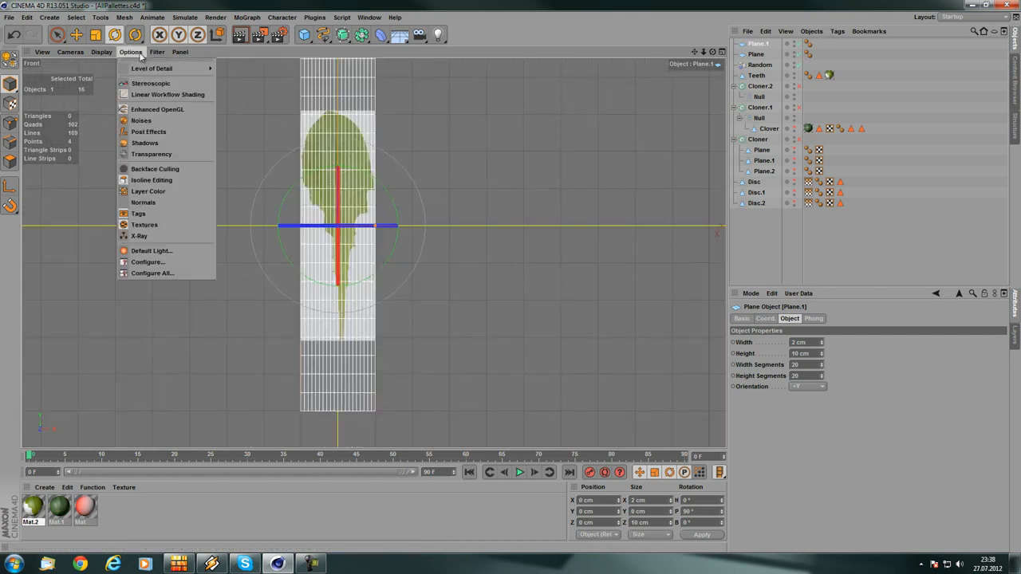
pyautogui.click(148, 261)
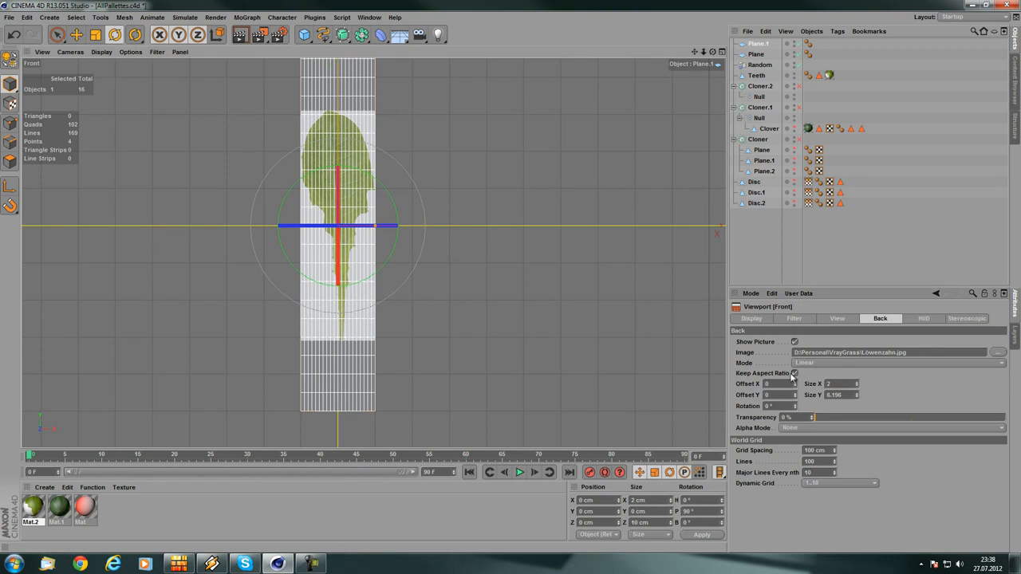
pyautogui.moveTo(856, 396)
pyautogui.mouseDown()
pyautogui.moveTo(856, 371)
pyautogui.moveTo(857, 396)
pyautogui.mouseUp()
pyautogui.keyDown('alt'); pyautogui.moveTo(392, 209); pyautogui.dragTo(366, 240, button='middle'); pyautogui.keyUp('alt')
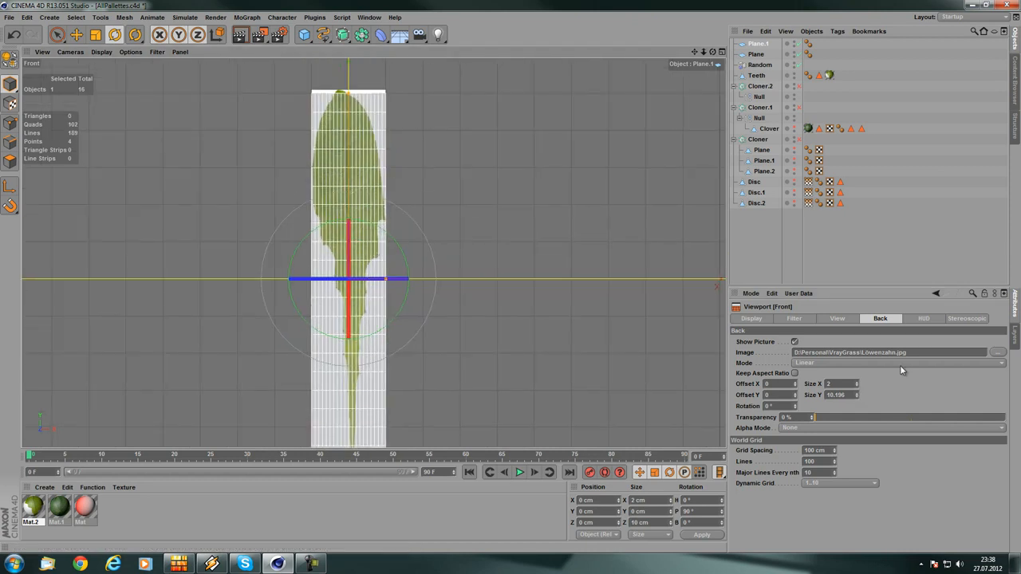
# - Set the leaf background picture's Size X to 3 and its Size Y to 8.196
pyautogui.click(857, 382)
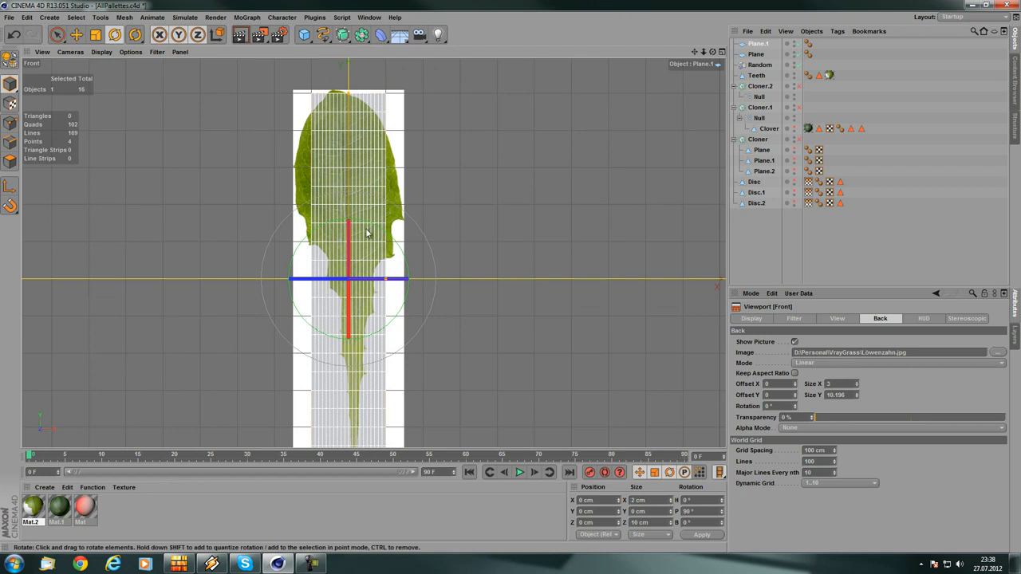
pyautogui.keyDown('alt'); pyautogui.moveTo(384, 233); pyautogui.dragTo(379, 211, button='middle'); pyautogui.keyUp('alt')
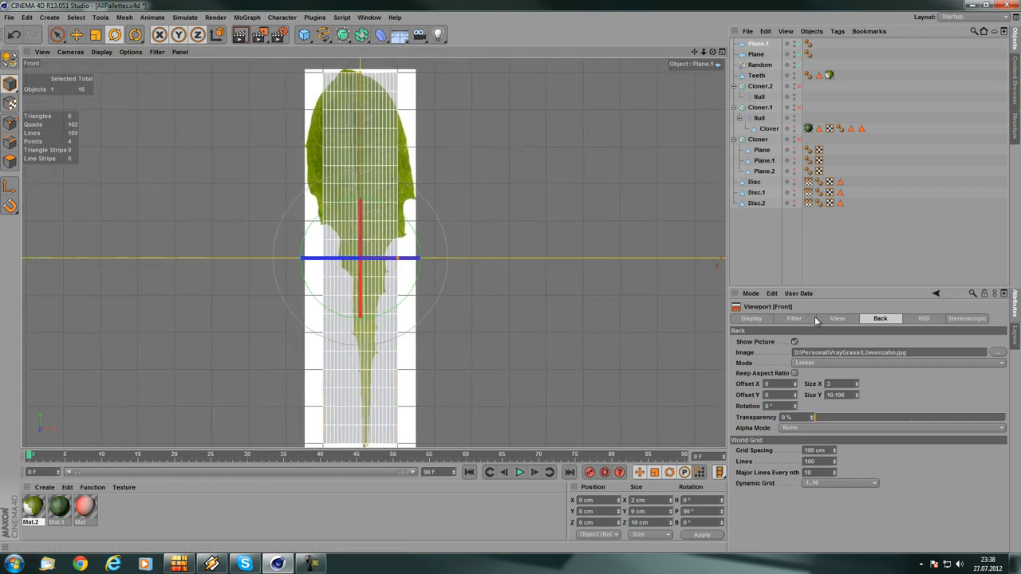
pyautogui.click(857, 397)
pyautogui.click(857, 397)
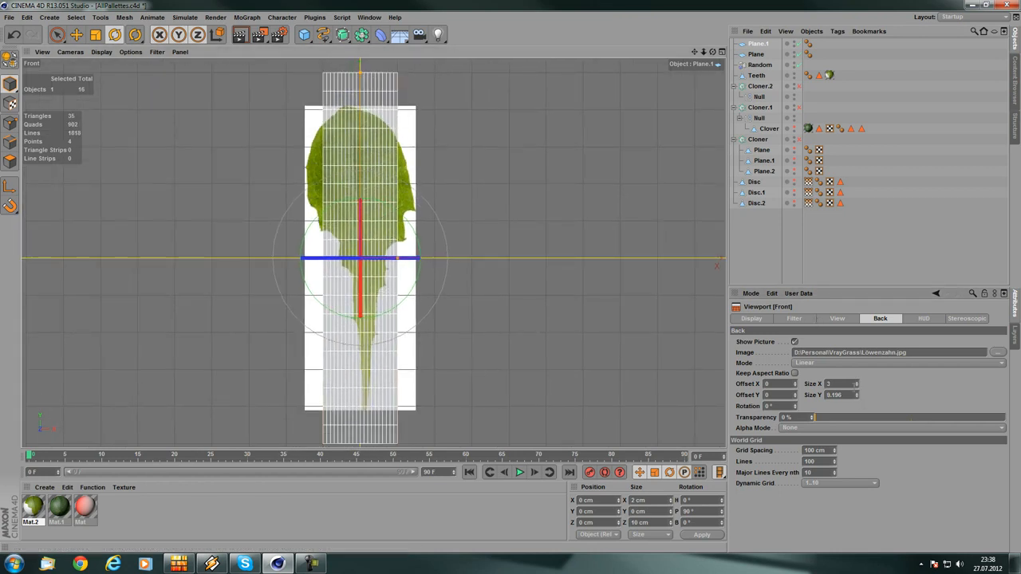
# - Set the background picture's Size X to 2 and reselect the second plane, Plane.1
pyautogui.click(858, 386)
pyautogui.moveTo(294, 188)
pyautogui.keyDown('alt'); pyautogui.mouseDown(button='middle')
pyautogui.moveTo(302, 160)
pyautogui.moveTo(302, 189)
pyautogui.mouseUp(button='middle'); pyautogui.keyUp('alt')
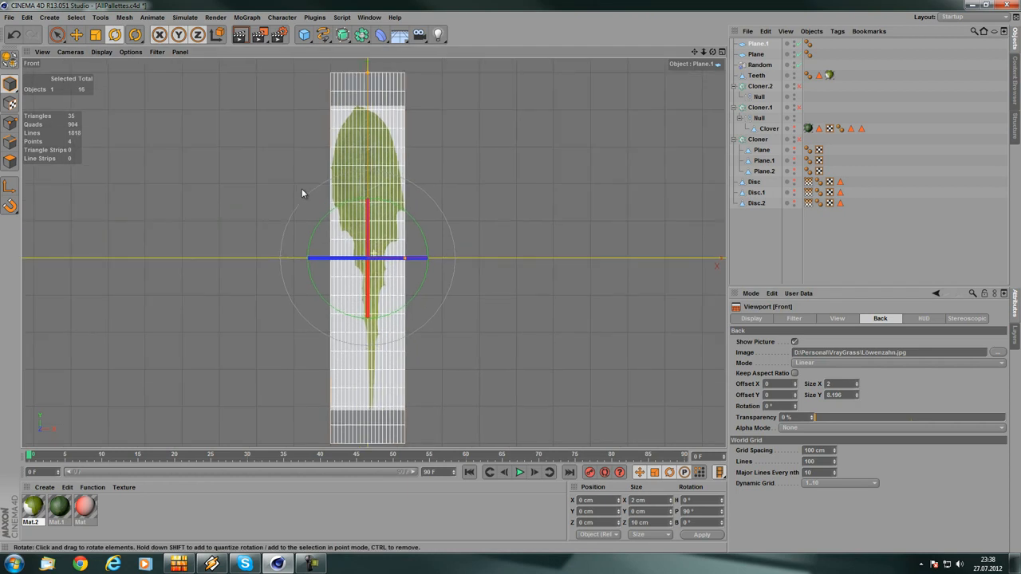
pyautogui.click(758, 55)
pyautogui.click(759, 45)
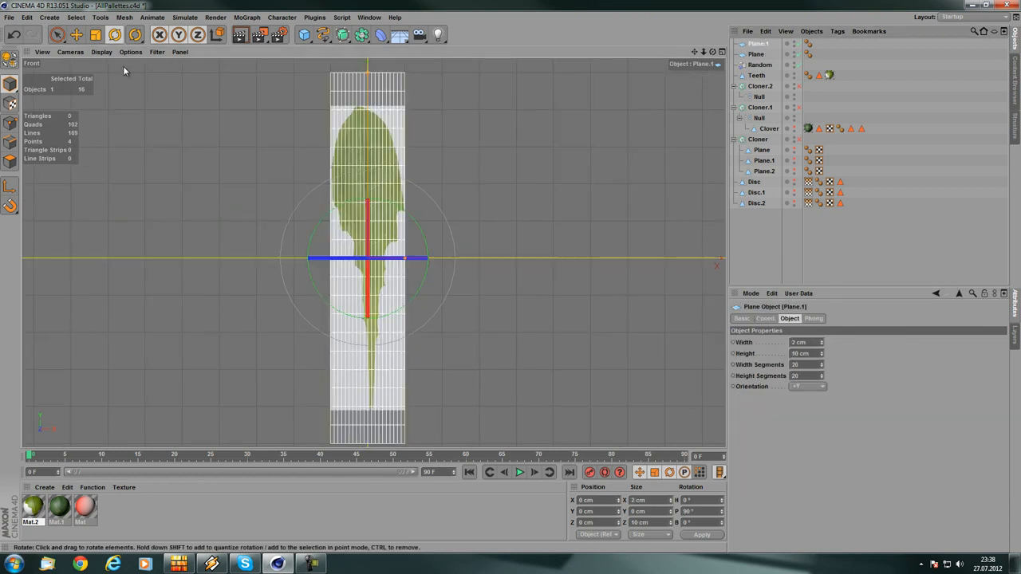
# - Set the plane's height to 8 cm, its width segments to 1 and its height segments to 8
pyautogui.moveTo(810, 353); pyautogui.dragTo(769, 349)
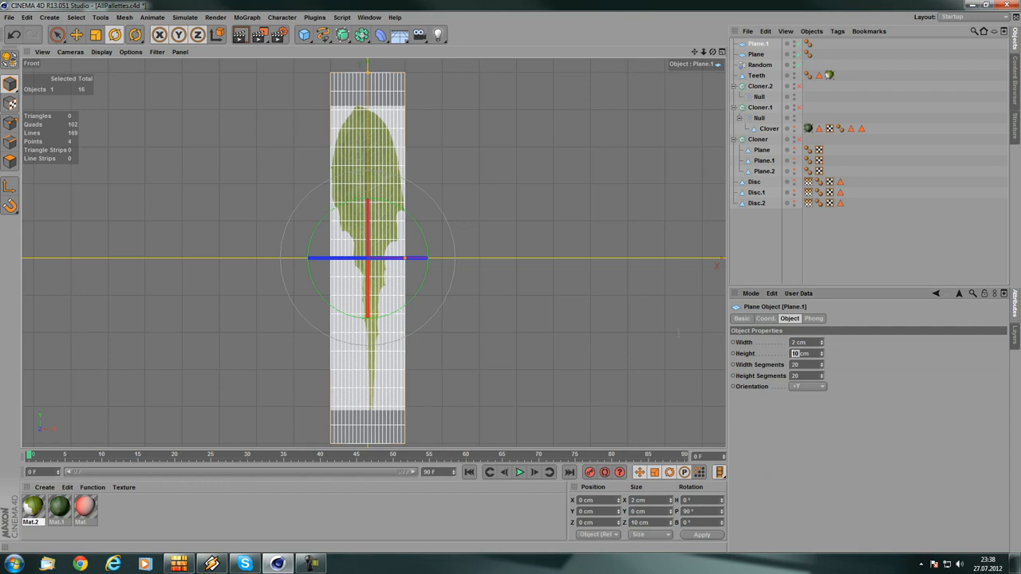
pyautogui.write('8')
pyautogui.press('Return')
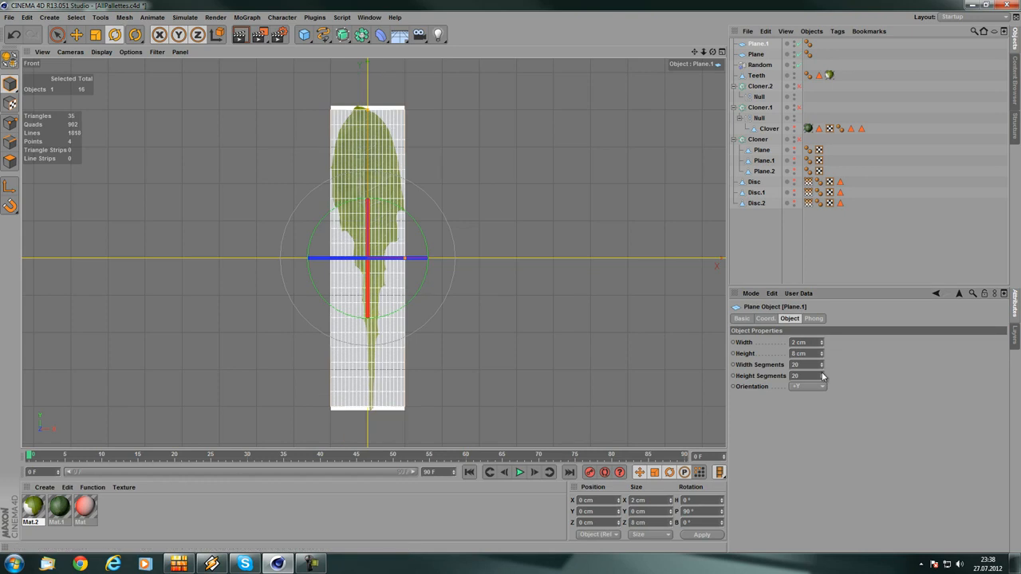
pyautogui.moveTo(822, 375)
pyautogui.mouseDown()
pyautogui.moveTo(822, 390)
pyautogui.moveTo(824, 368)
pyautogui.mouseUp()
pyautogui.scroll(5, 228, 169)
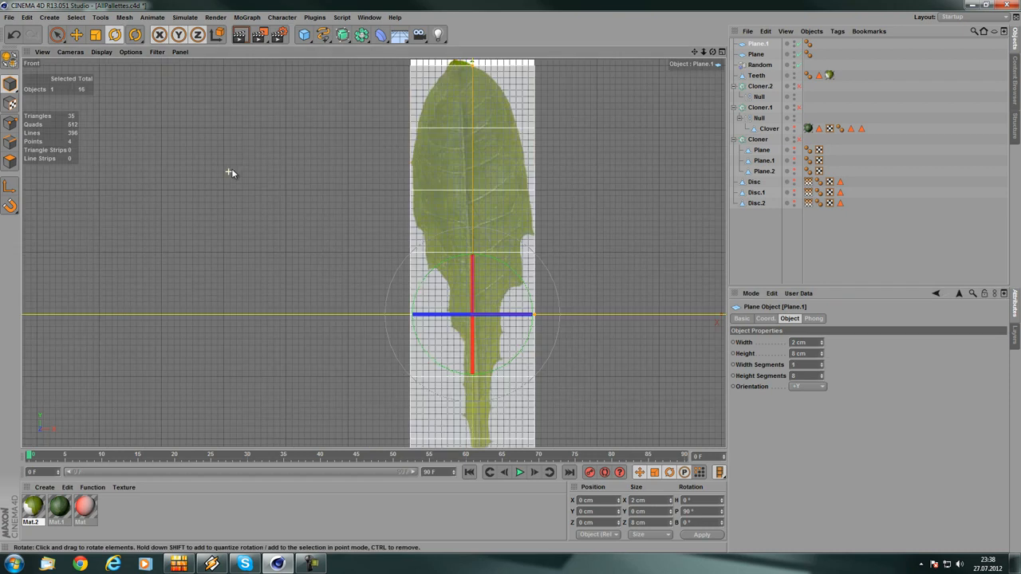
# - Extend the plane's upper edge to the leaf tip, giving it a height of about 8.2 cm
pyautogui.keyDown('alt'); pyautogui.moveTo(376, 181); pyautogui.dragTo(352, 248, button='middle'); pyautogui.keyUp('alt')
pyautogui.scroll(4, 326, 157)
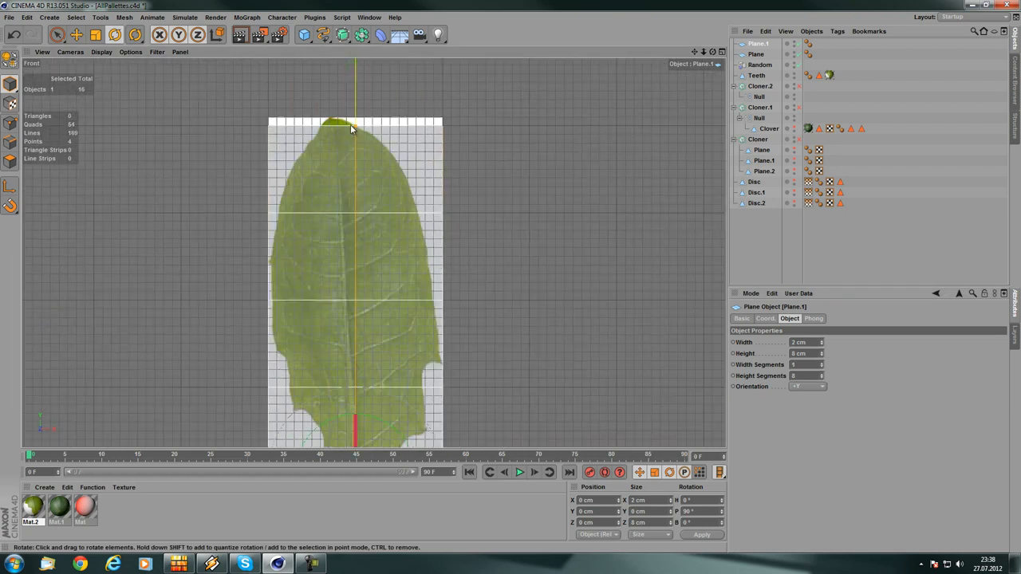
pyautogui.moveTo(356, 125); pyautogui.dragTo(356, 117)
pyautogui.scroll(-4, 383, 298)
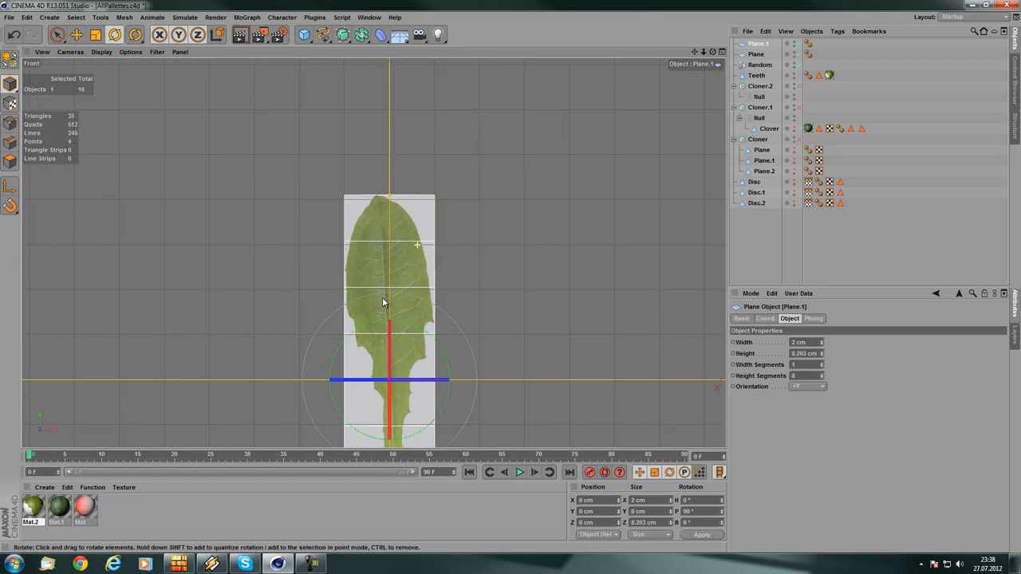
# - Convert the plane into an editable polygon object and switch to editing its points
pyautogui.keyDown('alt'); pyautogui.moveTo(383, 300); pyautogui.dragTo(366, 276, button='middle'); pyautogui.keyUp('alt')
pyautogui.scroll(3, 341, 155)
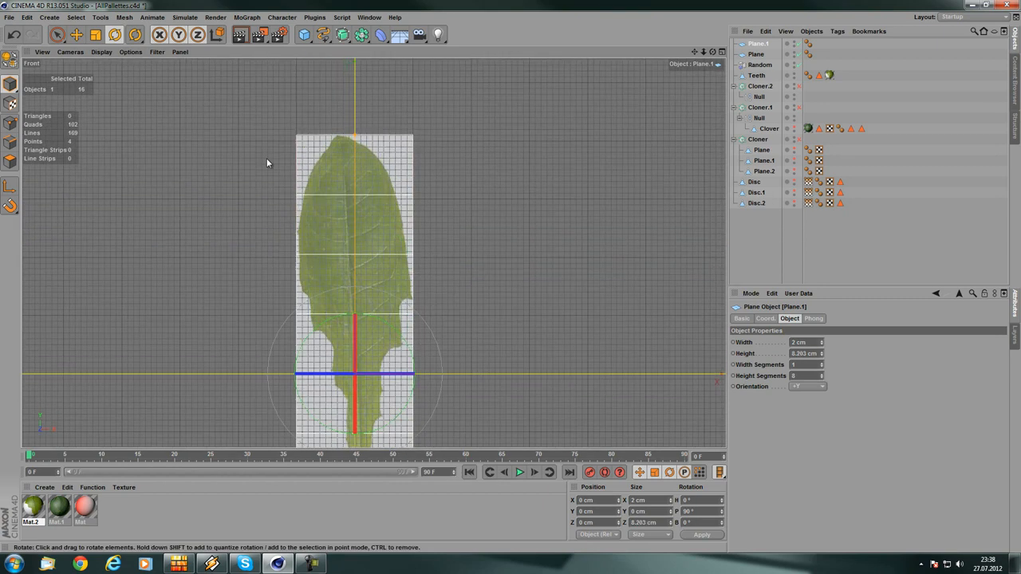
pyautogui.press('c')
pyautogui.scroll(5, 299, 177)
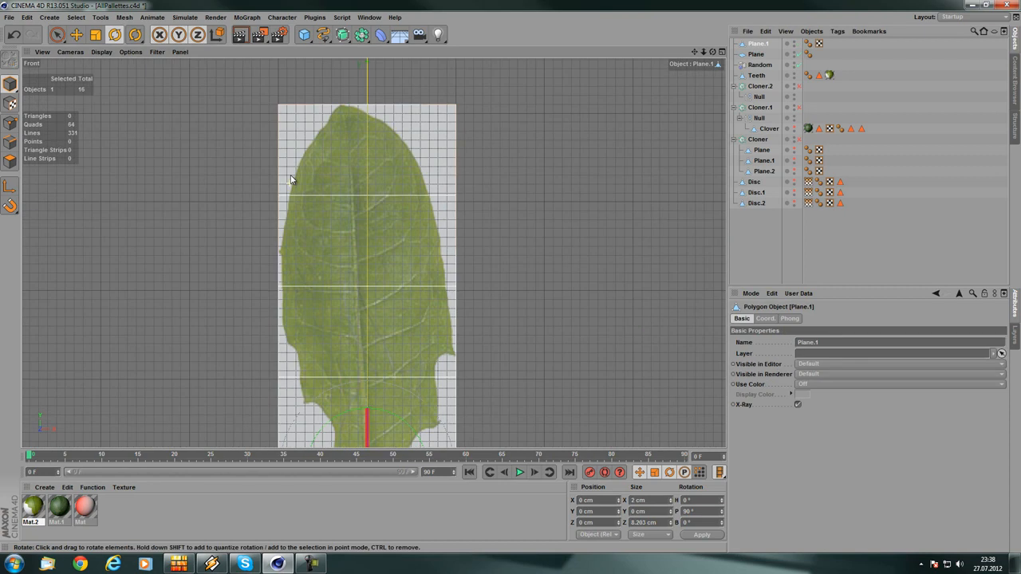
pyautogui.scroll(-3, 322, 163)
pyautogui.click(11, 124)
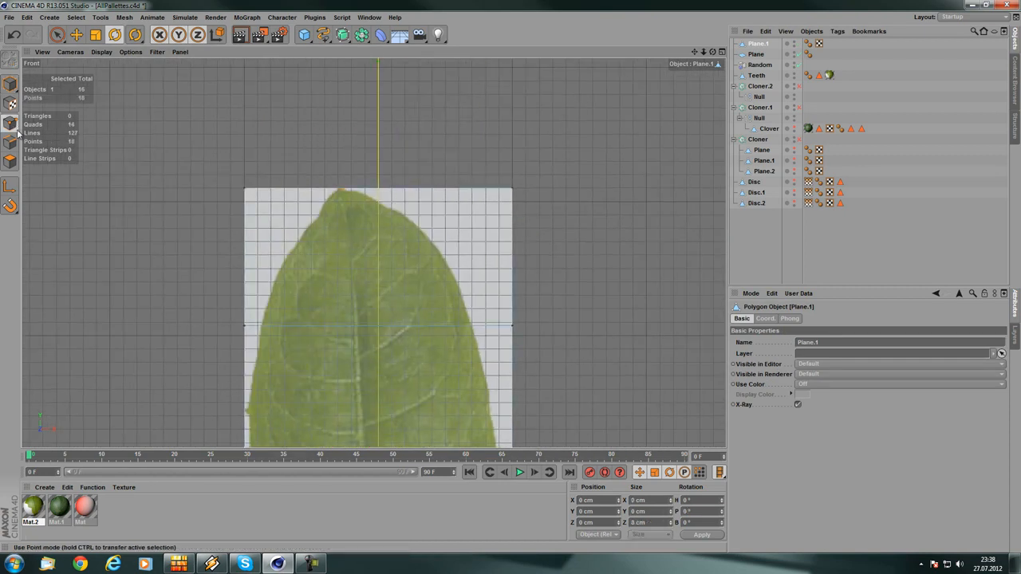
# - Move the plane's two top corner points inward onto the leaf tip, to about X -0.32 cm and X 0.02 cm
pyautogui.keyDown('alt'); pyautogui.moveTo(258, 210); pyautogui.dragTo(266, 189, button='middle'); pyautogui.keyUp('alt')
pyautogui.click(252, 167)
pyautogui.click(76, 35)
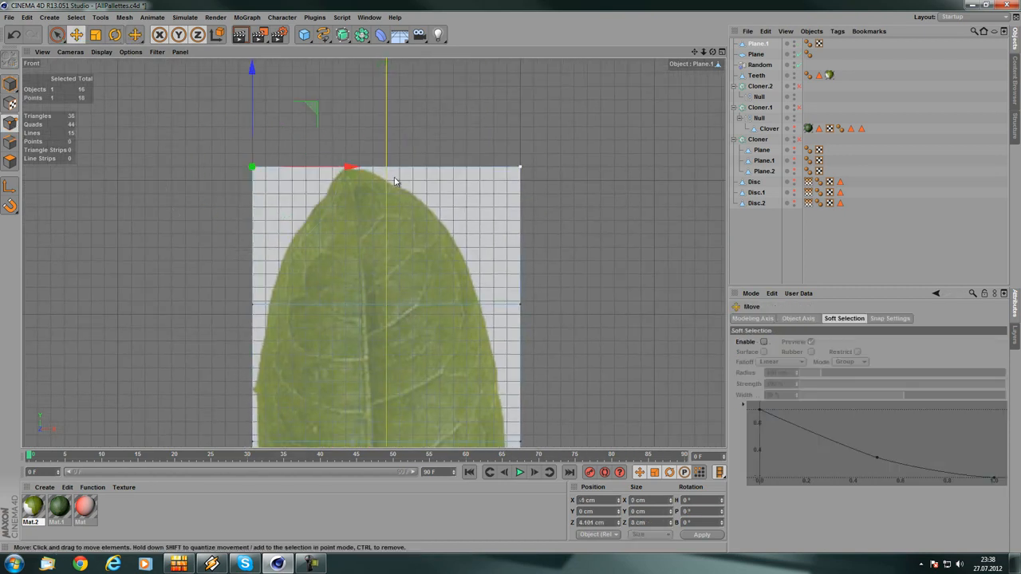
pyautogui.moveTo(353, 179); pyautogui.dragTo(444, 185)
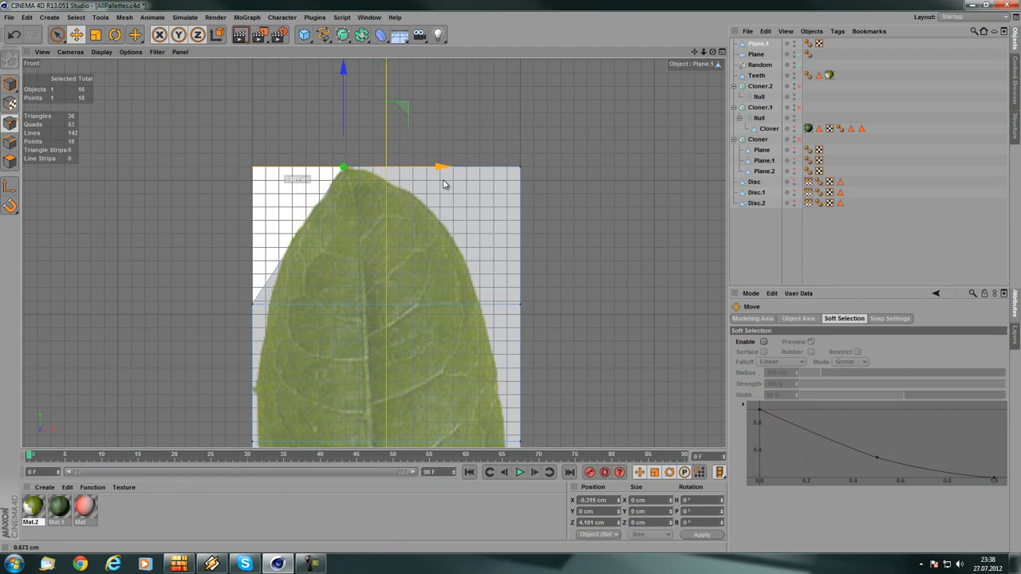
pyautogui.click(519, 168)
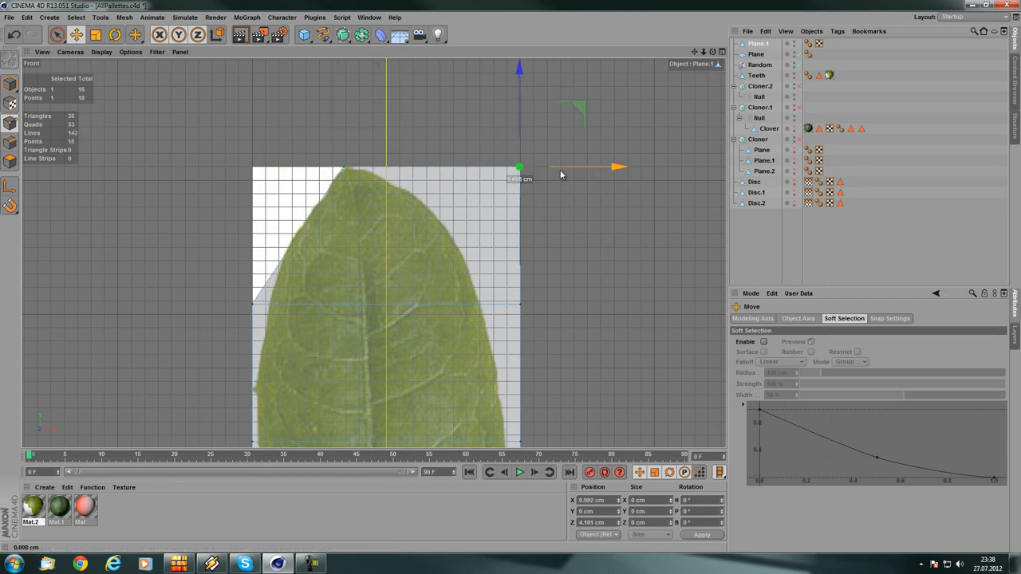
pyautogui.moveTo(560, 174); pyautogui.dragTo(428, 175)
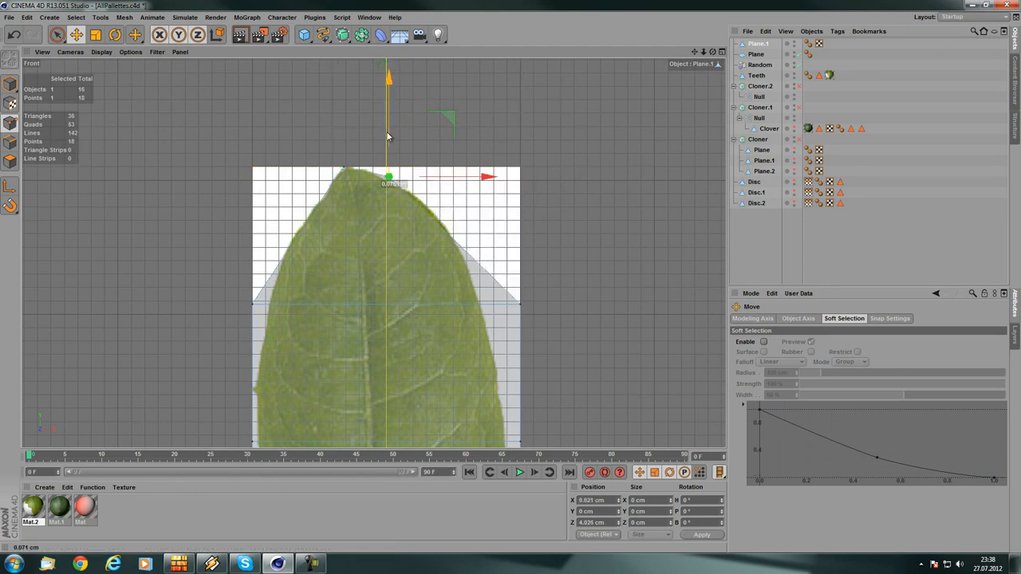
pyautogui.moveTo(388, 133); pyautogui.dragTo(387, 134)
# - Move both points of the second row inward horizontally until they sit on the leaf's outline
pyautogui.keyDown('alt'); pyautogui.moveTo(288, 274); pyautogui.dragTo(306, 229, button='middle'); pyautogui.keyUp('alt')
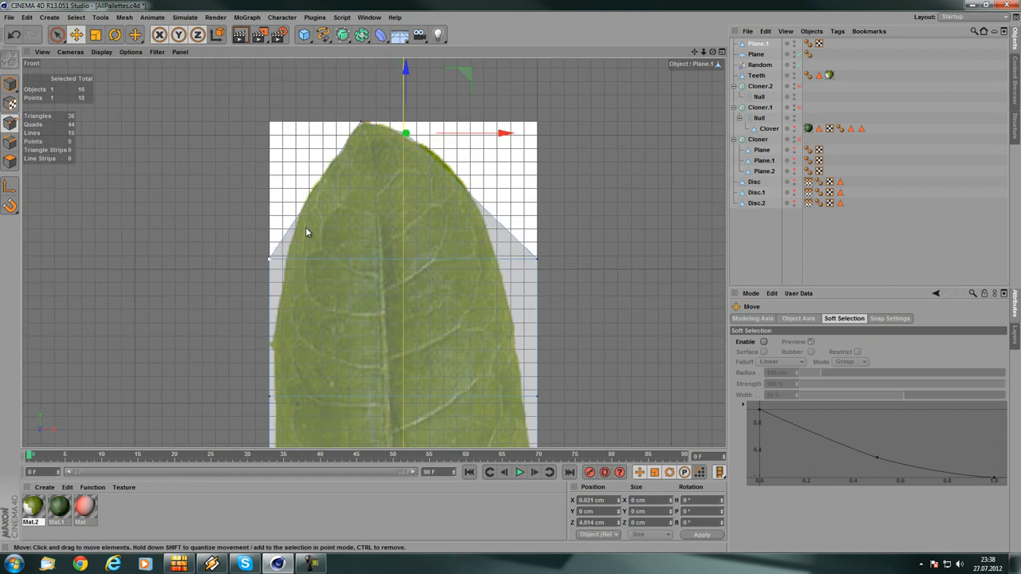
pyautogui.click(272, 259)
pyautogui.moveTo(334, 259); pyautogui.dragTo(354, 257)
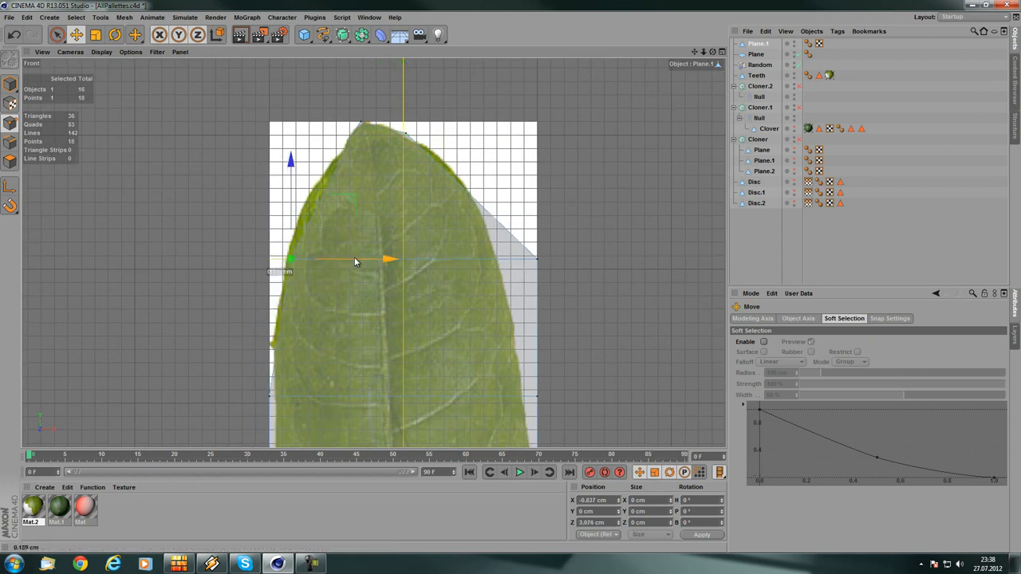
pyautogui.click(536, 260)
pyautogui.moveTo(581, 260); pyautogui.dragTo(539, 269)
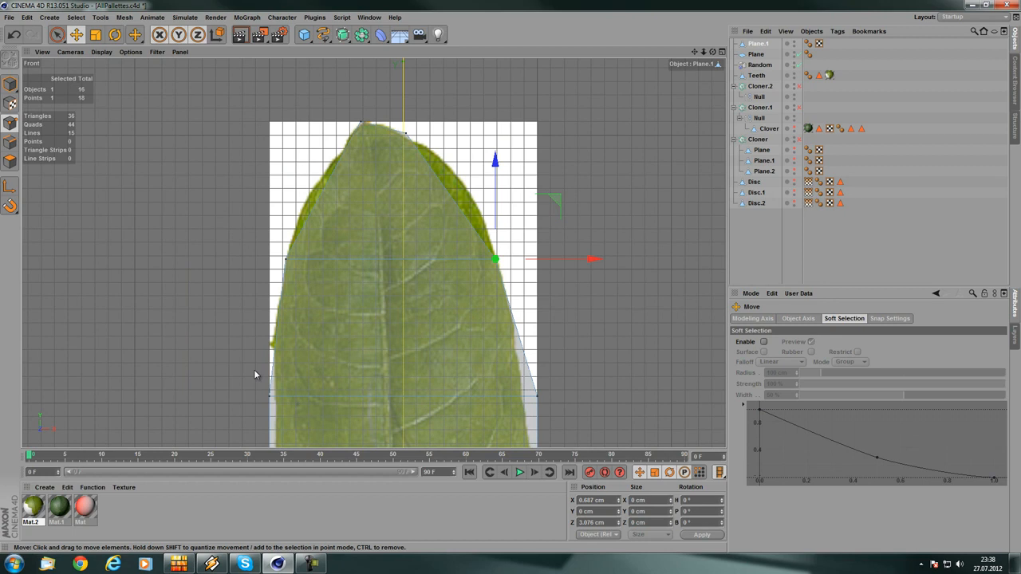
# - Move both points of the third row inward to the leaf's outline, the right one to about X 0.89 cm
pyautogui.click(269, 395)
pyautogui.moveTo(316, 394); pyautogui.dragTo(323, 393)
pyautogui.click(538, 394)
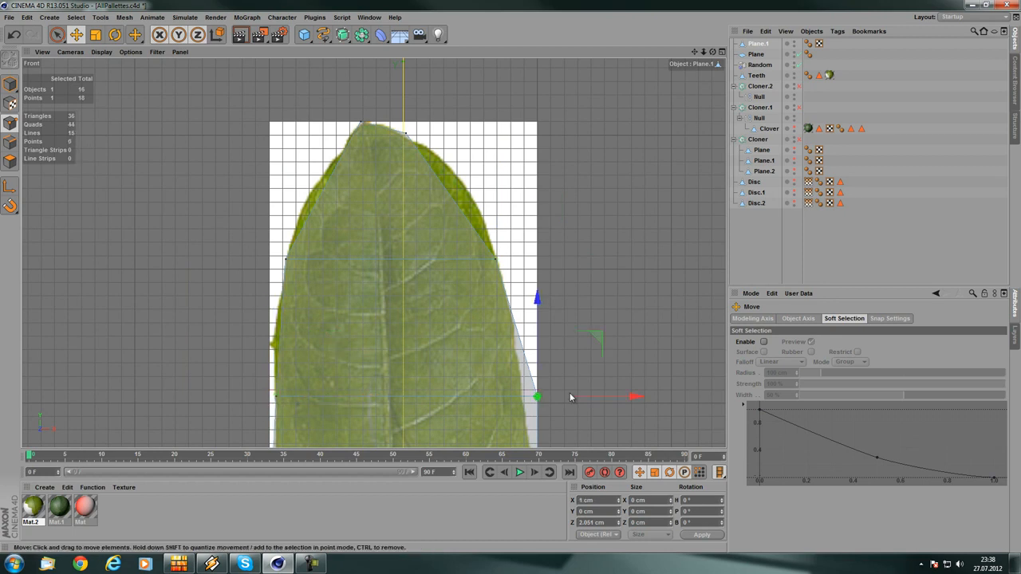
pyautogui.moveTo(571, 395); pyautogui.dragTo(557, 394)
# - Cut an additional edge loop across the topmost leaf segment with the Knife tool in Loop mode
pyautogui.keyDown('alt'); pyautogui.moveTo(447, 230); pyautogui.dragTo(463, 282, button='middle'); pyautogui.keyUp('alt')
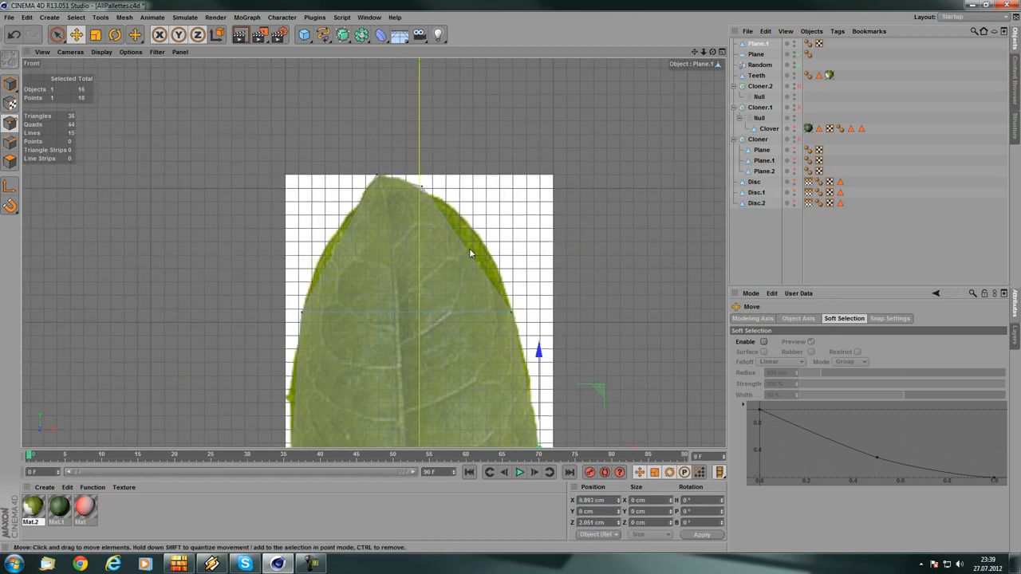
pyautogui.rightClick(561, 183)
pyautogui.click(615, 320)
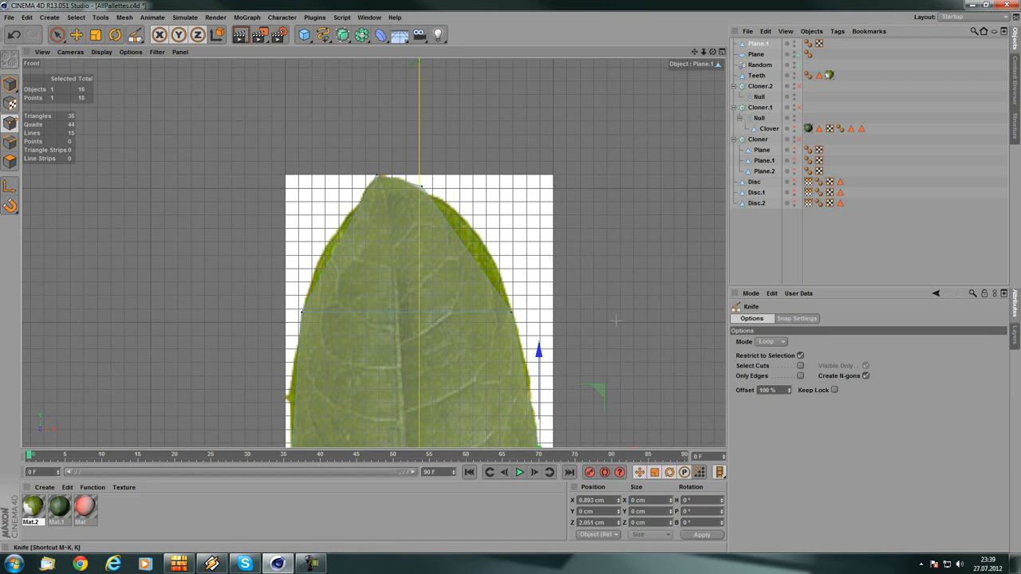
pyautogui.click(767, 342)
pyautogui.click(772, 343)
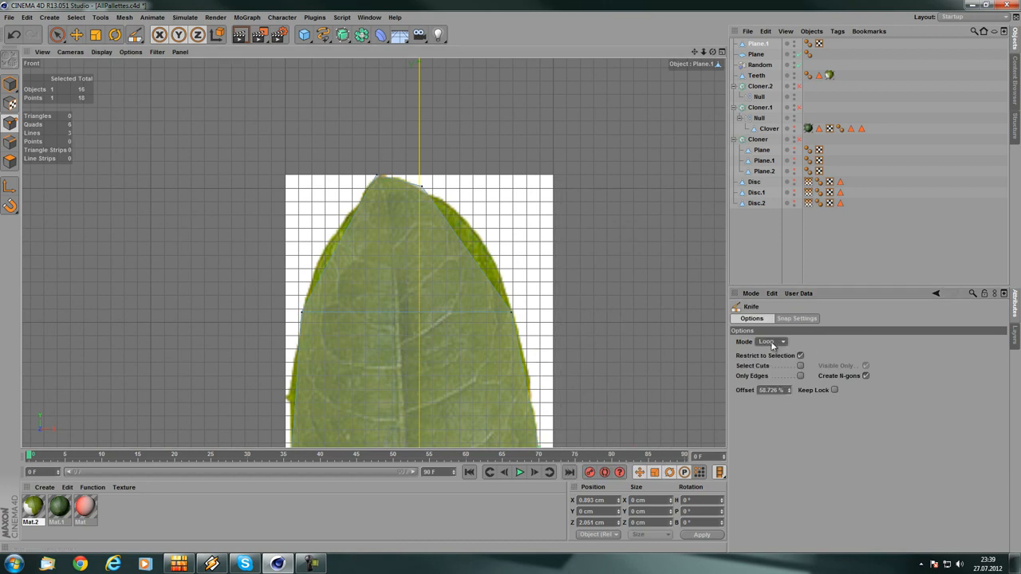
pyautogui.click(774, 344)
pyautogui.click(773, 344)
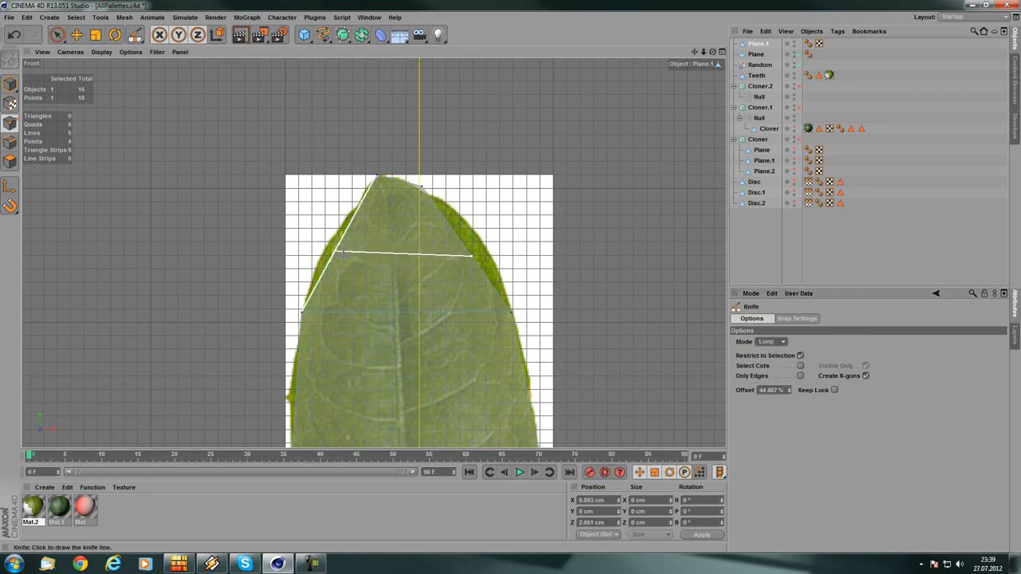
pyautogui.click(470, 255)
# - Move the two points of the new cut outward to the leaf's outline, to about X -0.73 cm and X 0.53 cm
pyautogui.click(76, 35)
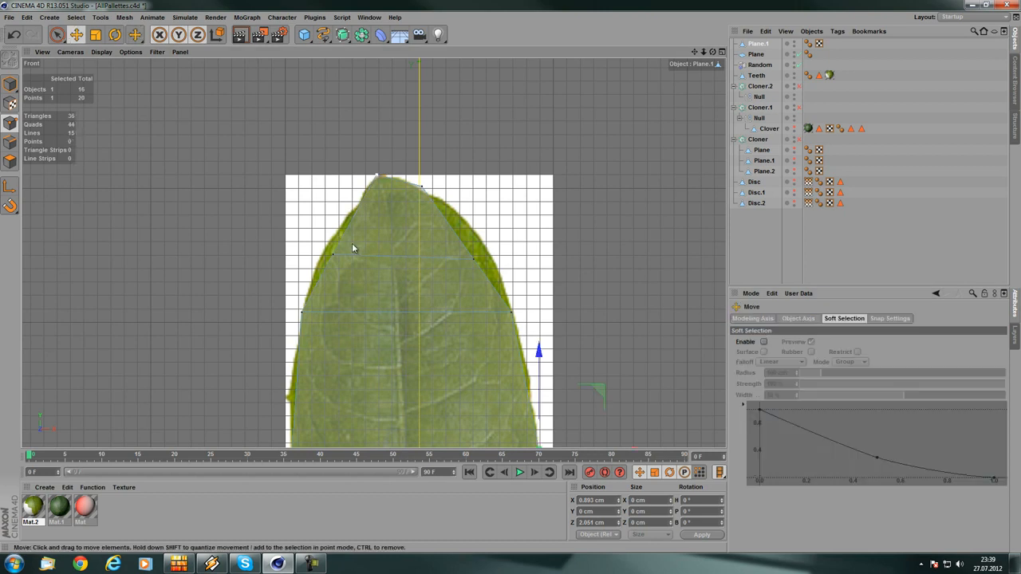
pyautogui.click(333, 255)
pyautogui.moveTo(412, 256); pyautogui.dragTo(401, 256)
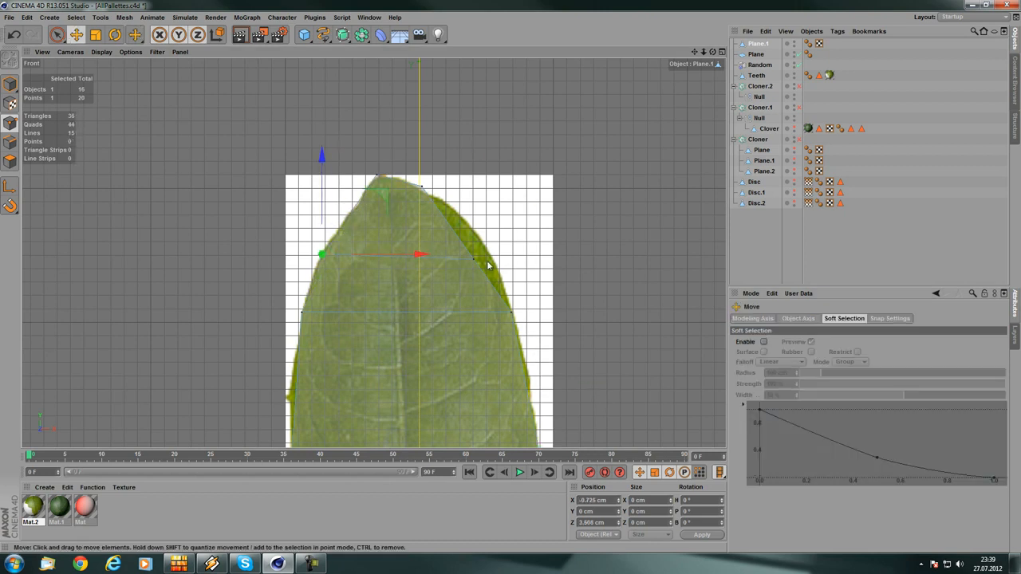
pyautogui.click(474, 259)
pyautogui.moveTo(511, 262); pyautogui.dragTo(529, 260)
pyautogui.rightClick(559, 177)
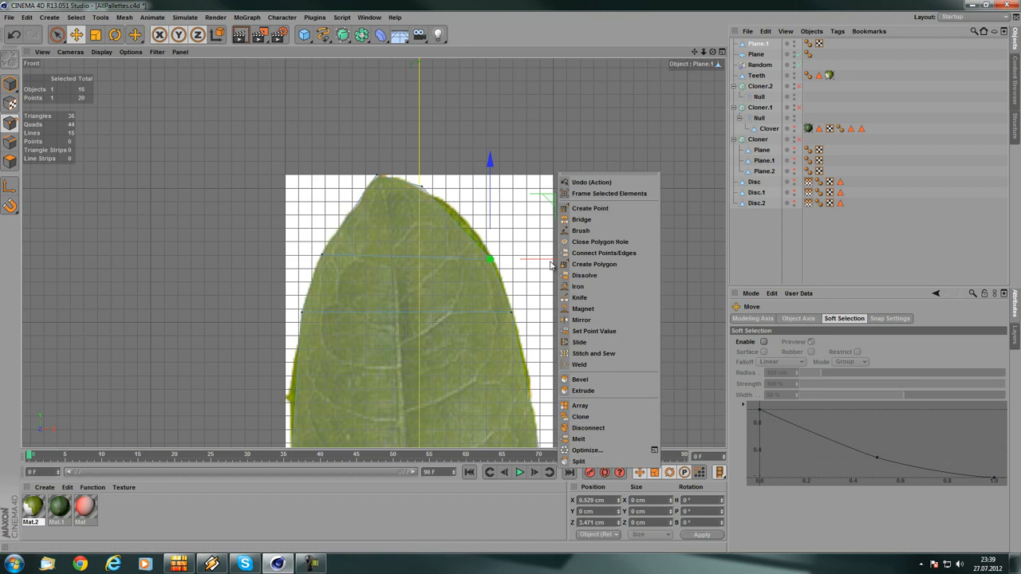
pyautogui.click(579, 297)
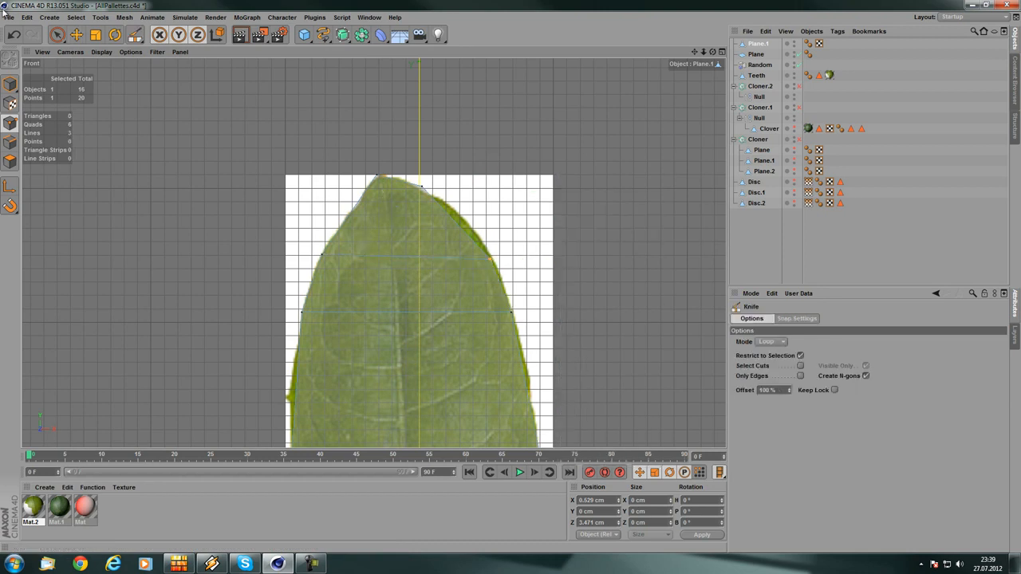
pyautogui.click(76, 36)
# - Examine how the remaining rows of points line up with the lower leaf and stem in the front view
pyautogui.scroll(-3, 511, 254)
pyautogui.keyDown('alt'); pyautogui.moveTo(449, 224); pyautogui.dragTo(346, 43, button='middle'); pyautogui.keyUp('alt')
pyautogui.scroll(2, 353, 190)
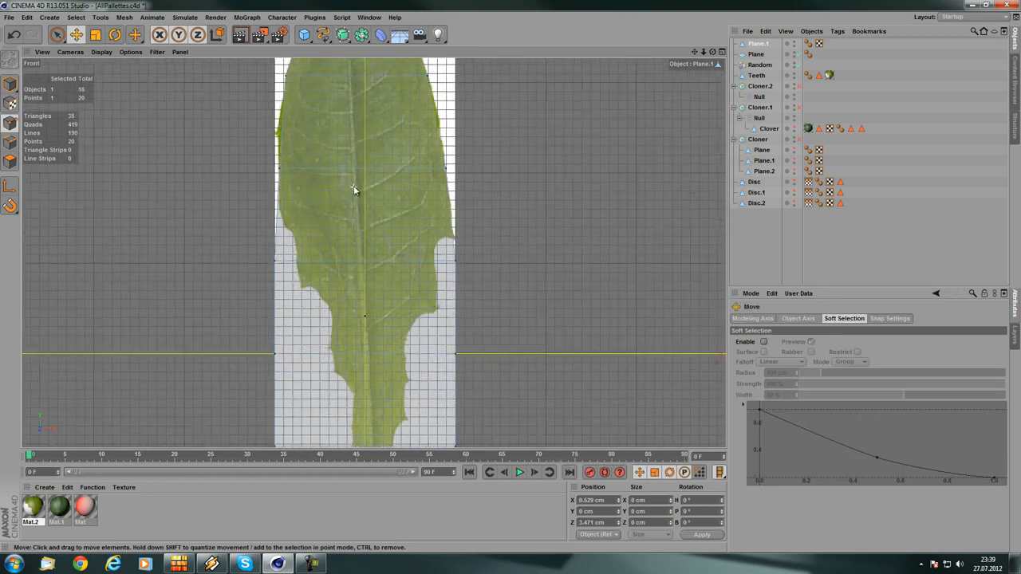
pyautogui.keyDown('alt'); pyautogui.moveTo(252, 247); pyautogui.dragTo(275, 344, button='middle'); pyautogui.keyUp('alt')
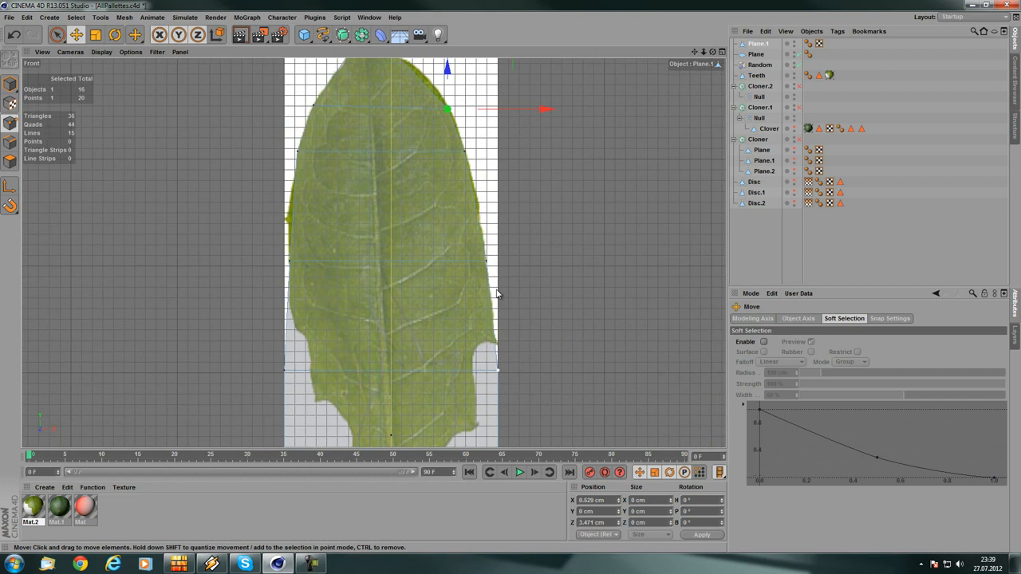
pyautogui.scroll(-3, 459, 261)
pyautogui.moveTo(354, 248)
pyautogui.keyDown('alt'); pyautogui.mouseDown(button='middle')
pyautogui.moveTo(329, 341)
pyautogui.moveTo(357, 246)
pyautogui.mouseUp(button='middle'); pyautogui.keyUp('alt')
pyautogui.scroll(-3, 375, 285)
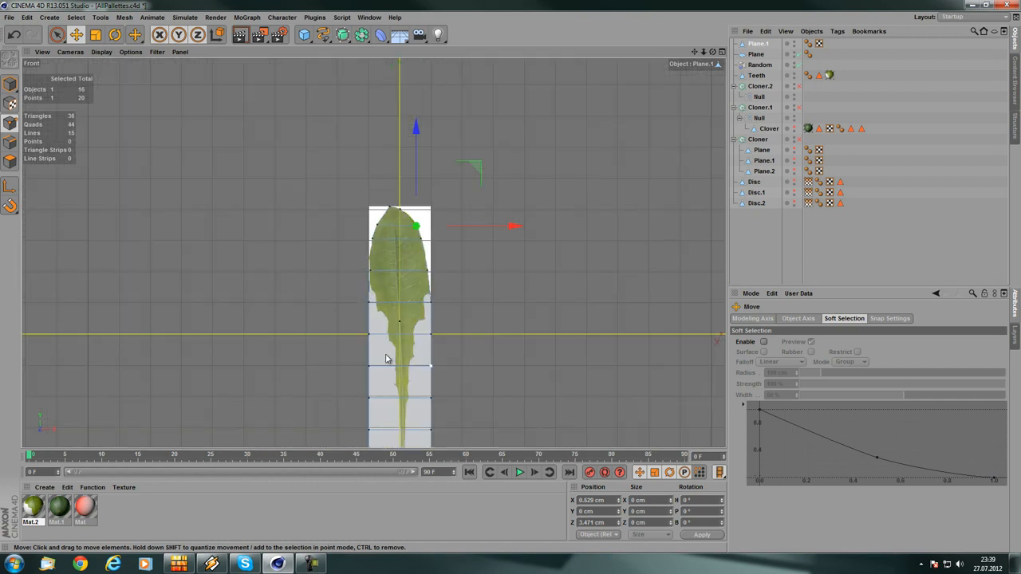
pyautogui.scroll(-1, 386, 354)
pyautogui.keyDown('alt'); pyautogui.moveTo(411, 427); pyautogui.dragTo(384, 274, button='middle'); pyautogui.keyUp('alt')
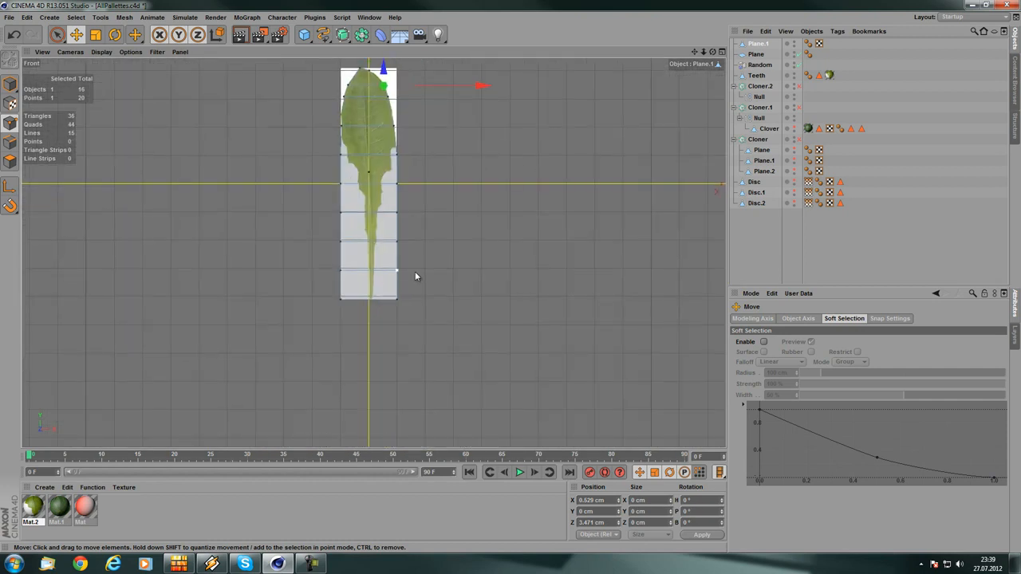
# - Switch to the perspective view and examine the leaf's place on the ground plane from a wider angle
pyautogui.middleClick(415, 273)
pyautogui.middleClick(232, 168)
pyautogui.scroll(-3, 380, 277)
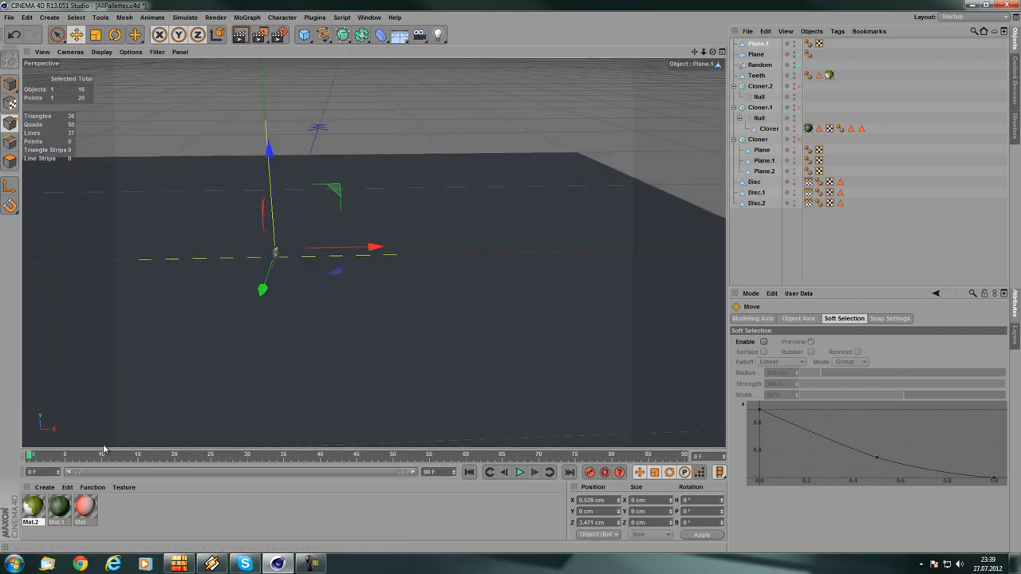
pyautogui.scroll(-3, 299, 195)
pyautogui.keyDown('alt'); pyautogui.moveTo(505, 171); pyautogui.dragTo(375, 157); pyautogui.keyUp('alt')
pyautogui.keyDown('alt'); pyautogui.moveTo(313, 206); pyautogui.dragTo(462, 233, button='middle'); pyautogui.keyUp('alt')
pyautogui.keyDown('alt'); pyautogui.moveTo(283, 237); pyautogui.dragTo(472, 273); pyautogui.keyUp('alt')
pyautogui.keyDown('alt'); pyautogui.moveTo(432, 215); pyautogui.dragTo(406, 301, button='middle'); pyautogui.keyUp('alt')
pyautogui.scroll(2, 342, 227)
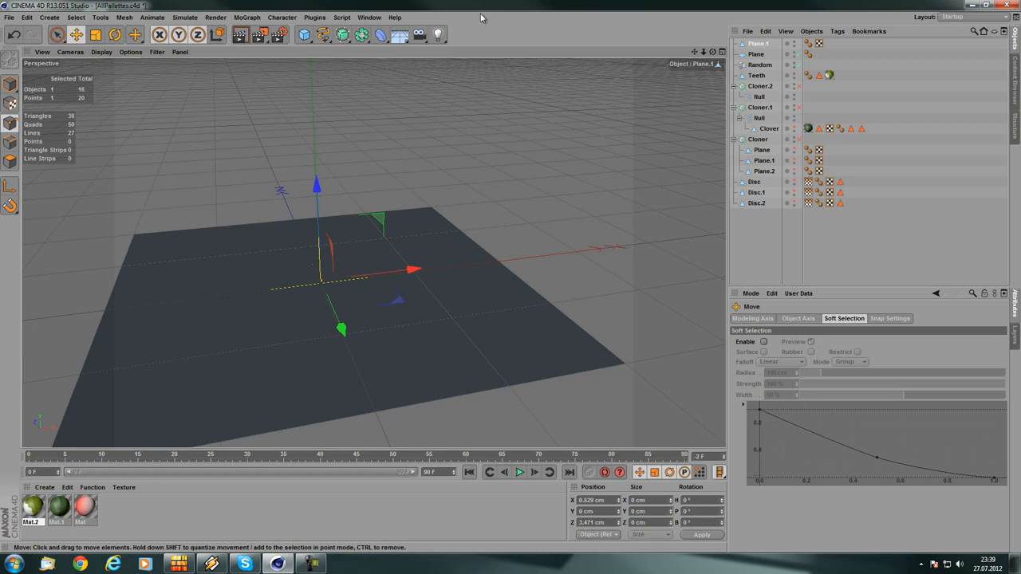
pyautogui.click(368, 16)
pyautogui.moveTo(386, 35)
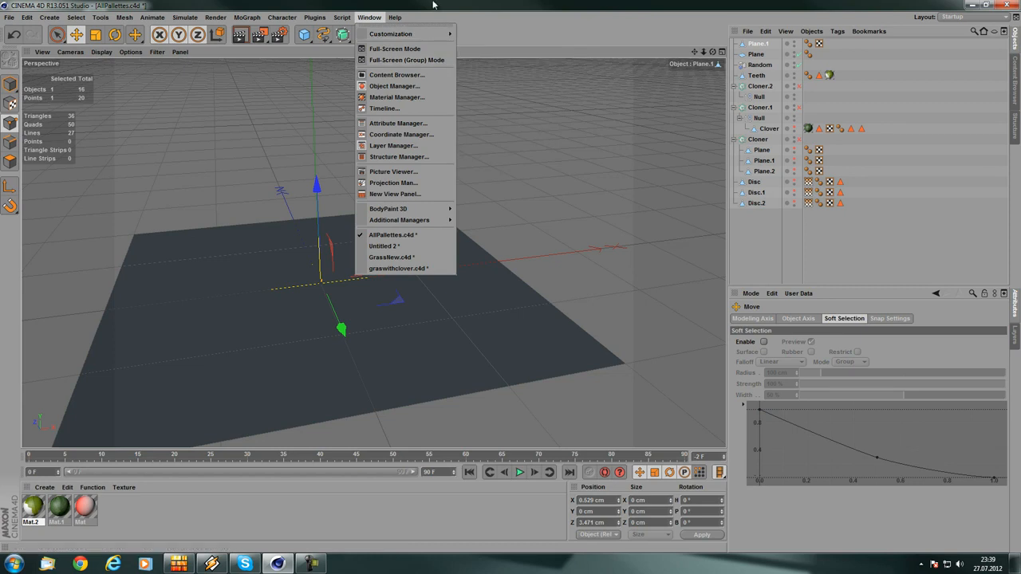
pyautogui.click(433, 4)
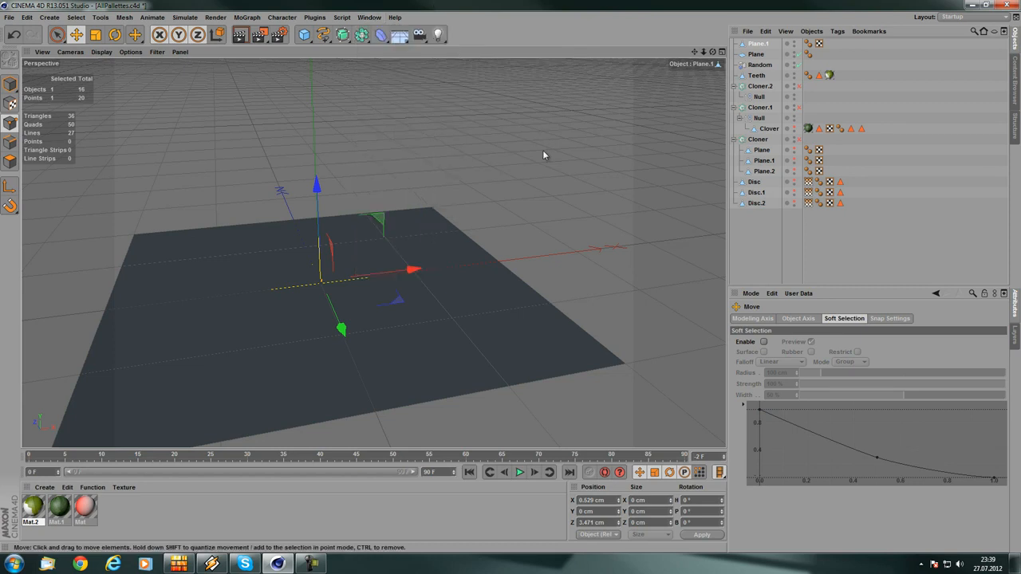
# - Switch to the Chrome browser and search Google for "cinema 4d uv unwrap"
pyautogui.click(80, 563)
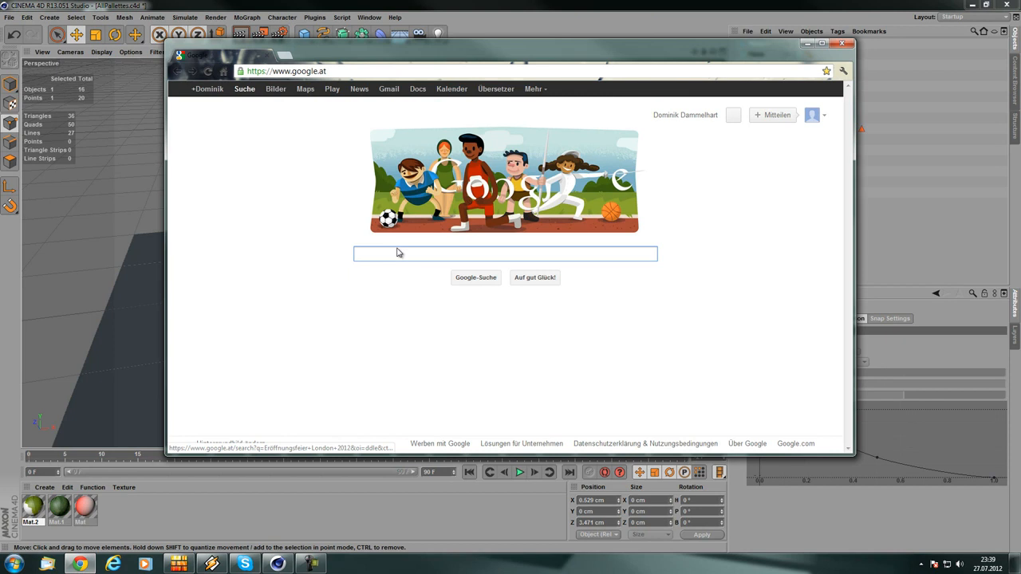
pyautogui.write('cin')
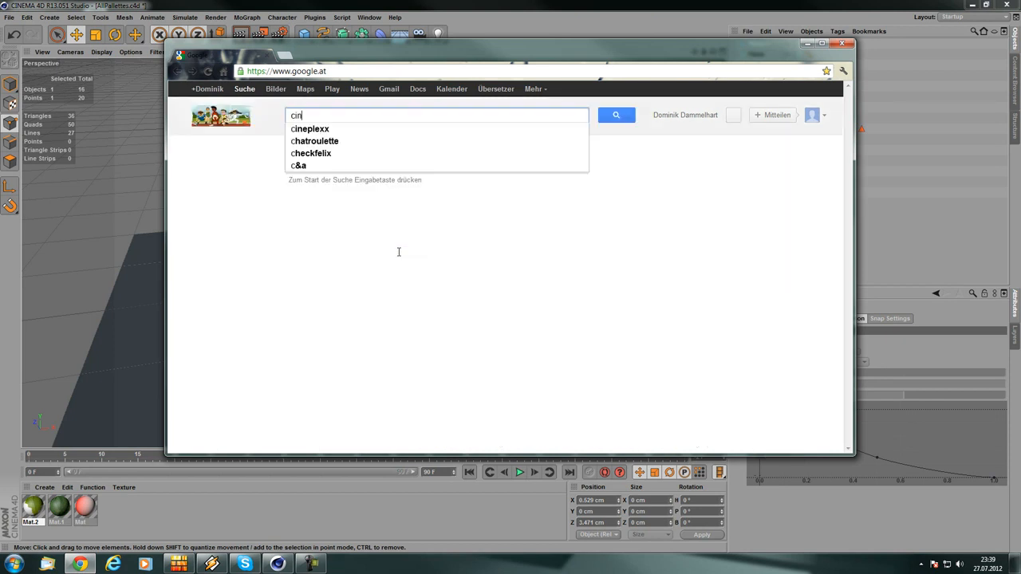
pyautogui.write('ema 4d uv m')
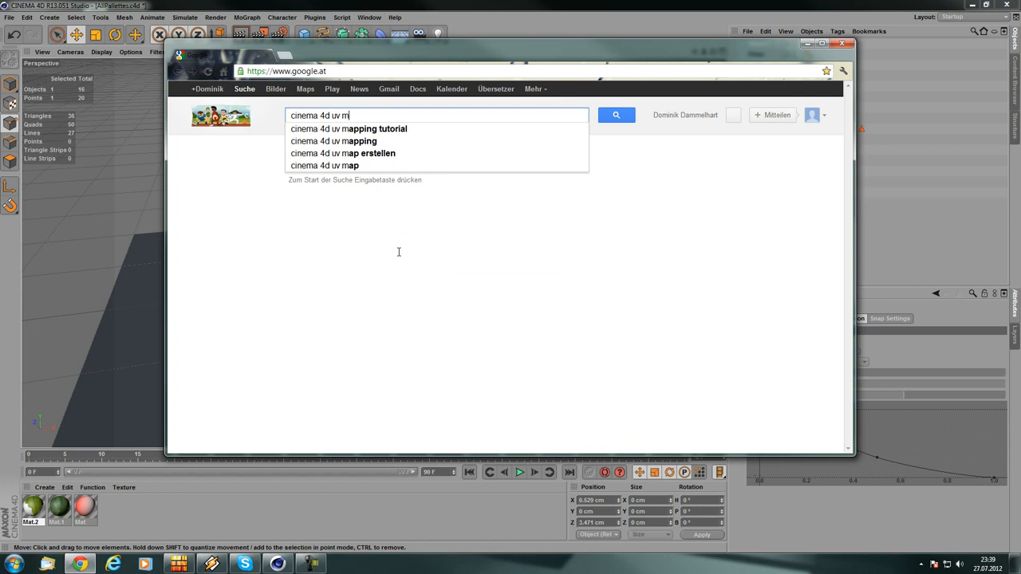
pyautogui.press('BackSpace')
pyautogui.write('unwr')
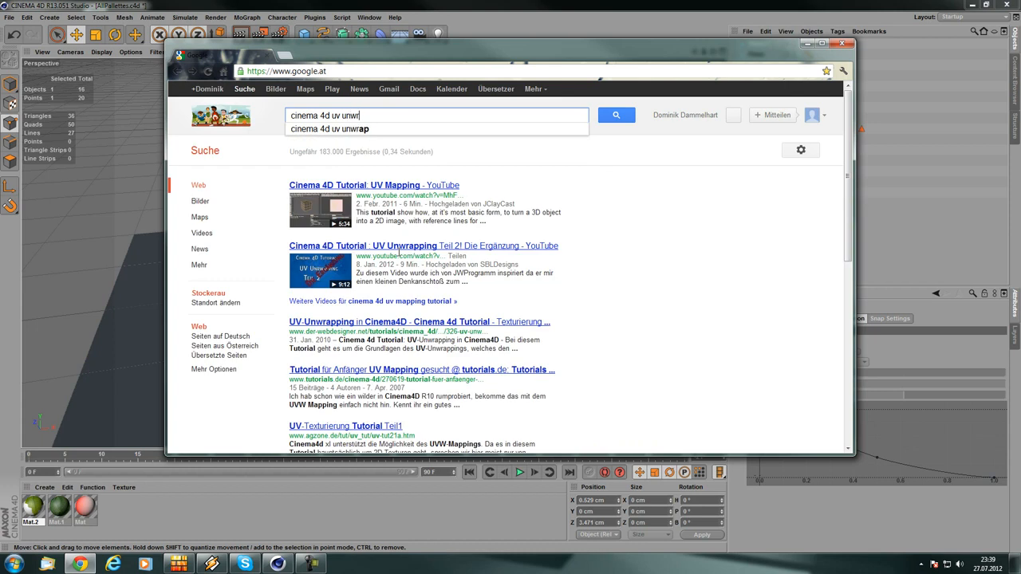
pyautogui.write('ap')
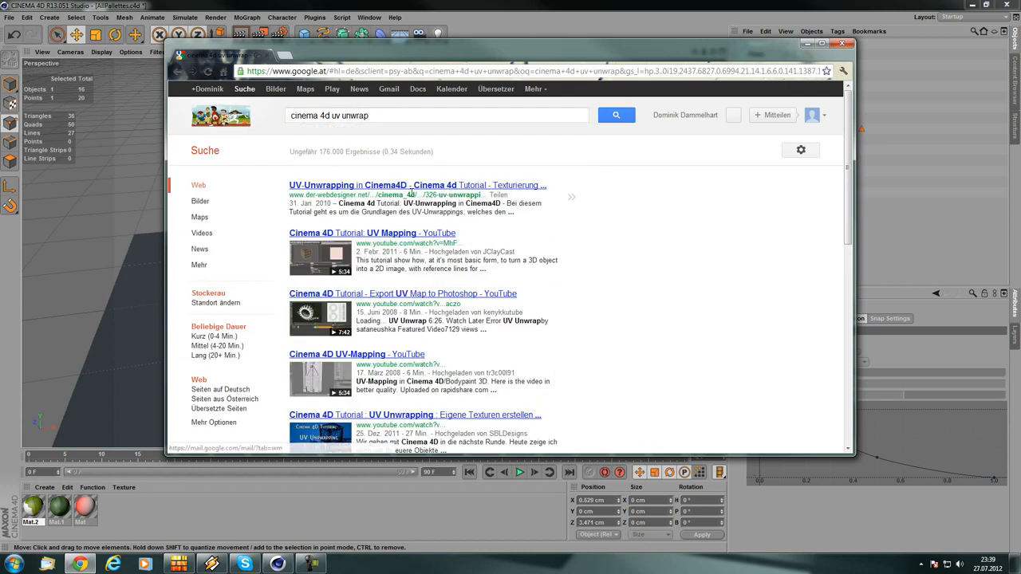
# - Open the video "Cinema 4D Tutorial: UV Mapping", skip ahead to about 3:20, and close the browser
pyautogui.click(422, 233)
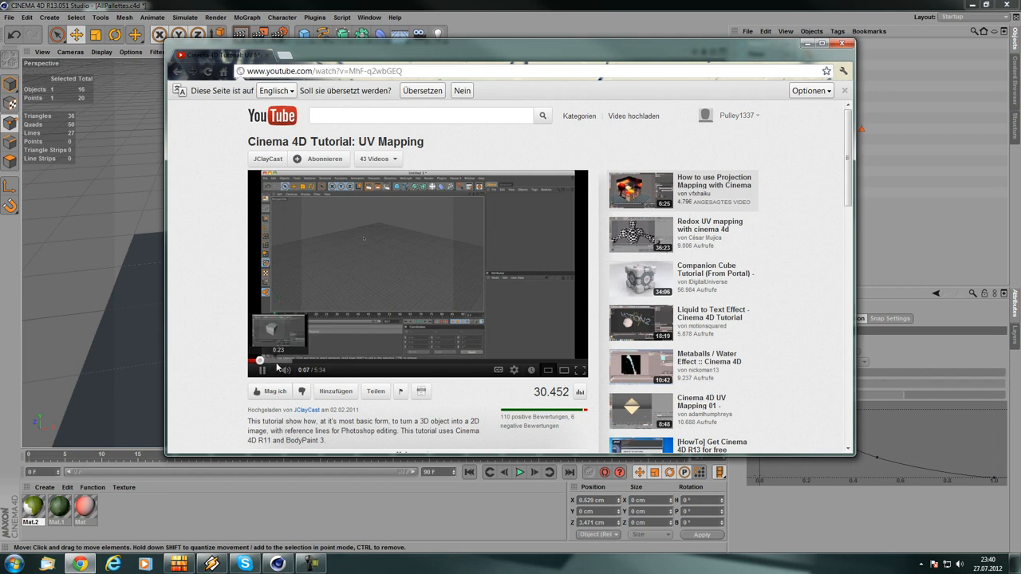
pyautogui.click(277, 362)
pyautogui.click(365, 362)
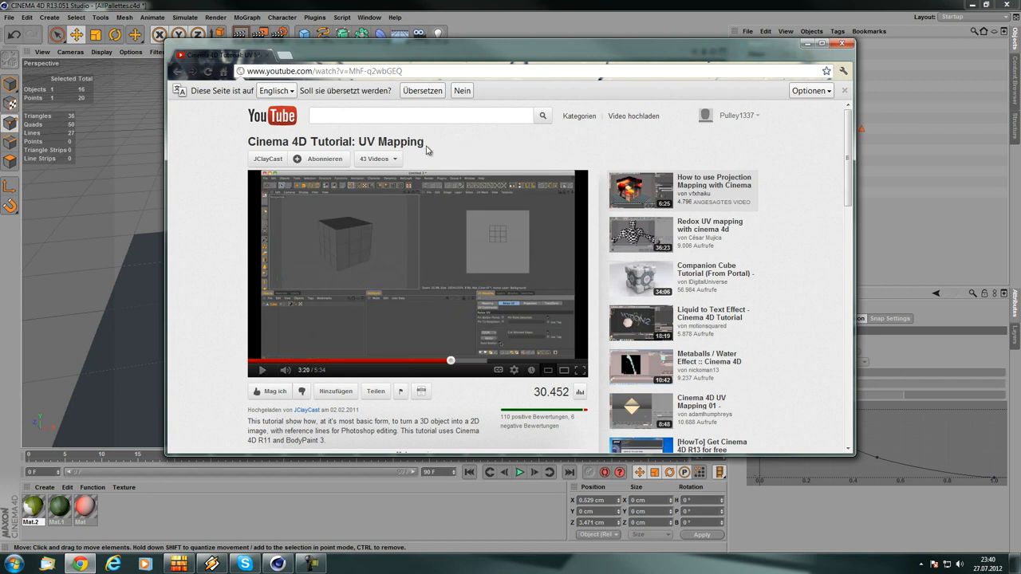
pyautogui.click(844, 43)
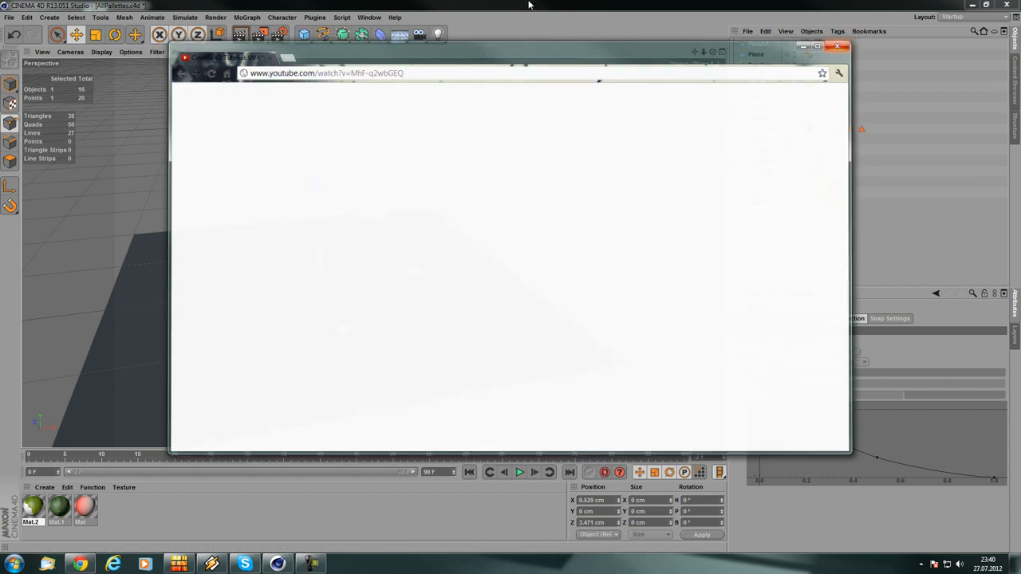
# - Set the projection of the Teeth object's Mat.2 texture tag to UVW Mapping
pyautogui.click(831, 77)
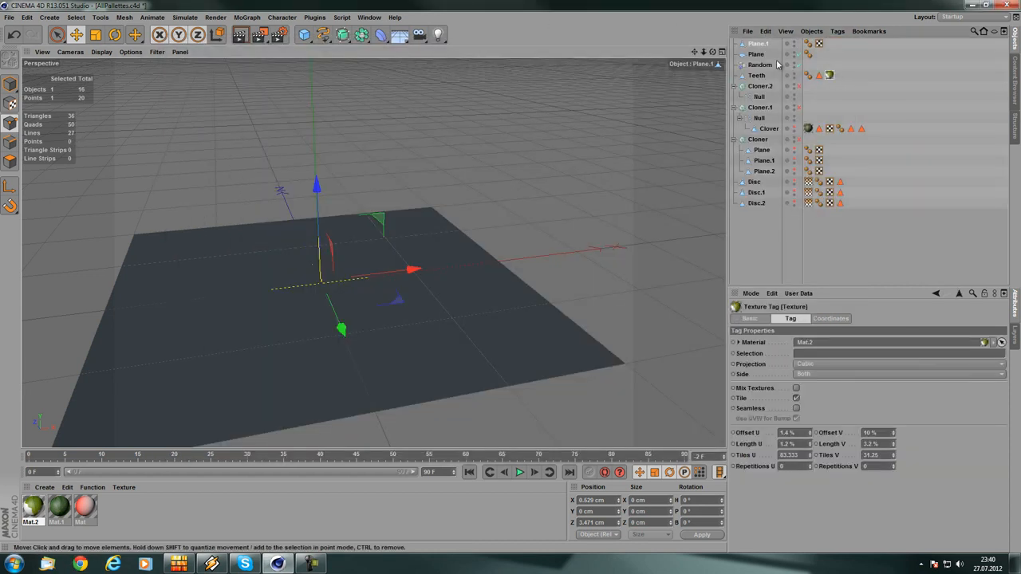
pyautogui.scroll(3, 356, 200)
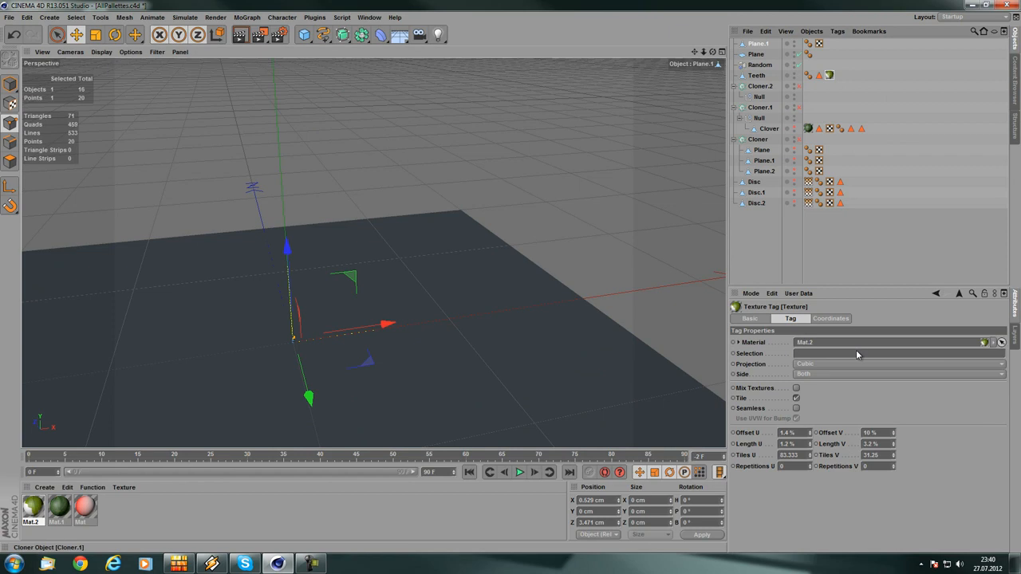
pyautogui.click(820, 365)
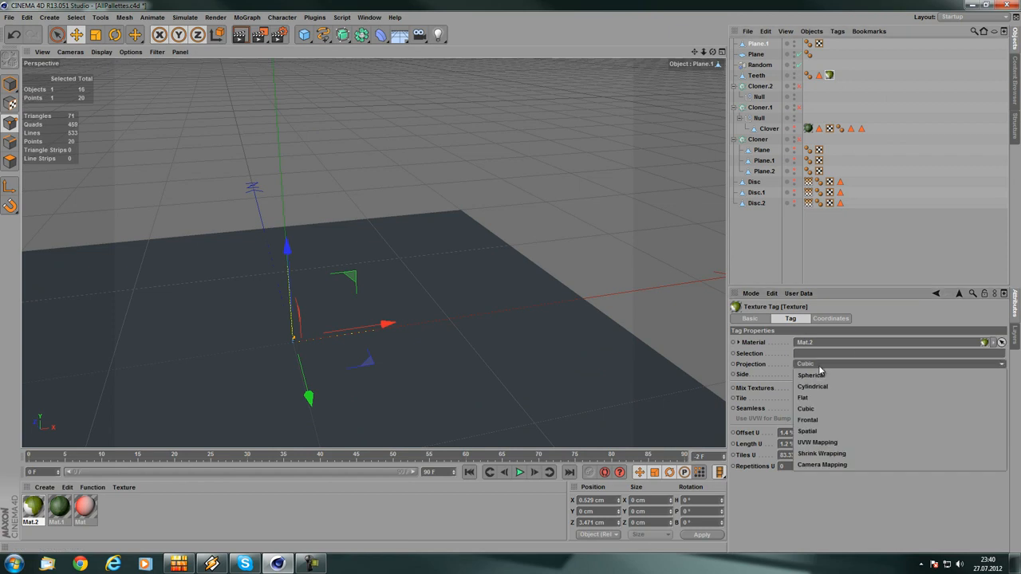
pyautogui.click(838, 443)
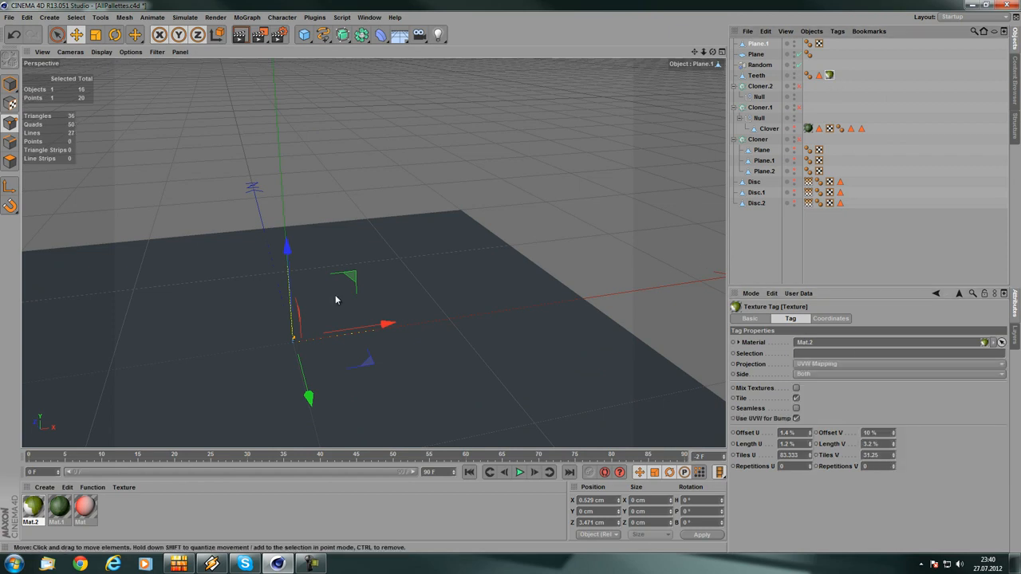
pyautogui.keyDown('alt'); pyautogui.moveTo(335, 295); pyautogui.dragTo(423, 298); pyautogui.keyUp('alt')
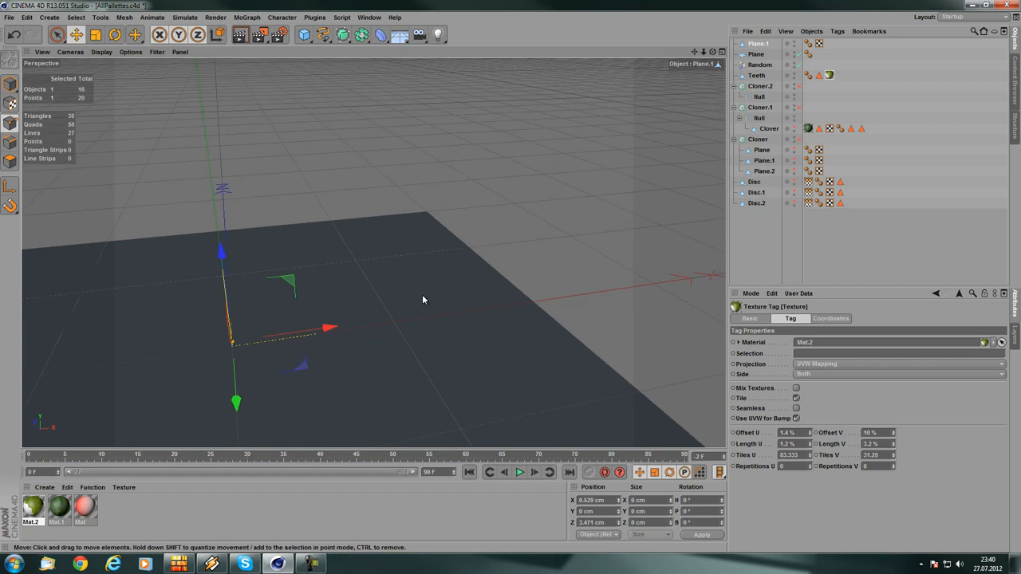
# - Set the Mat.2 texture tag to Offset U 15.4%, Offset V 12%, Length U 11.2% and Length V 6.2%
pyautogui.click(810, 443)
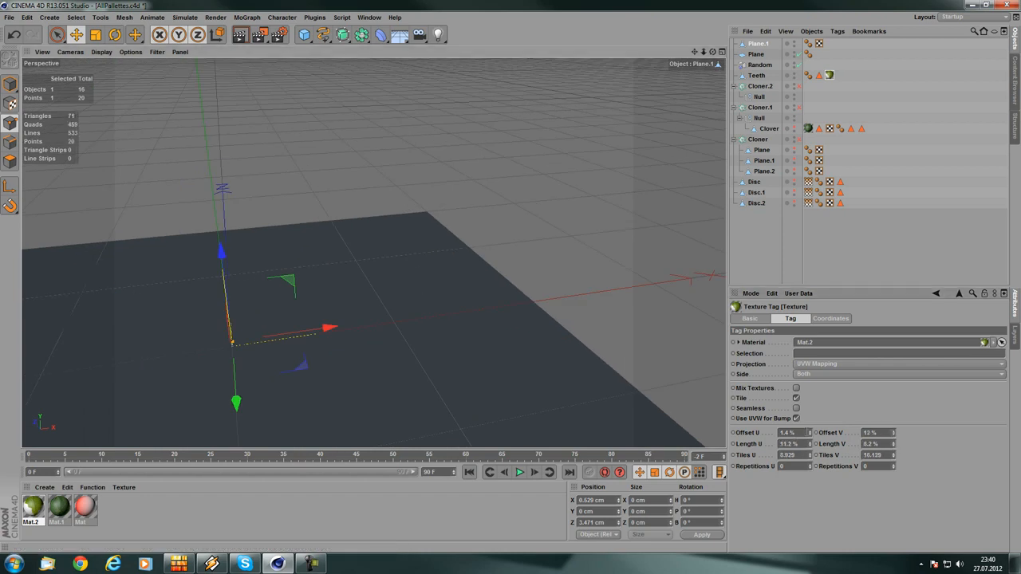
pyautogui.click(809, 432)
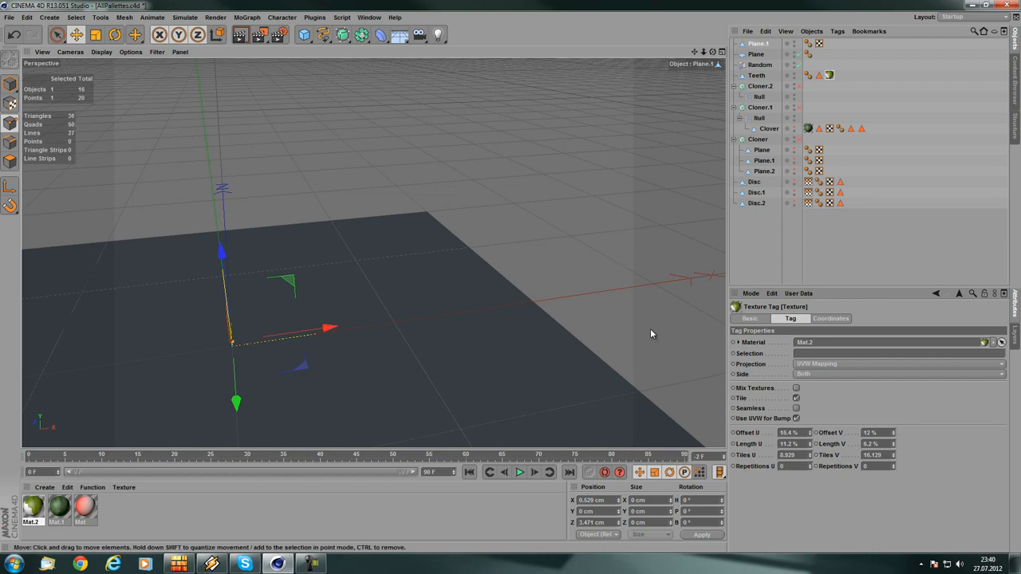
pyautogui.scroll(-3, 454, 225)
pyautogui.scroll(3, 518, 266)
pyautogui.click(829, 79)
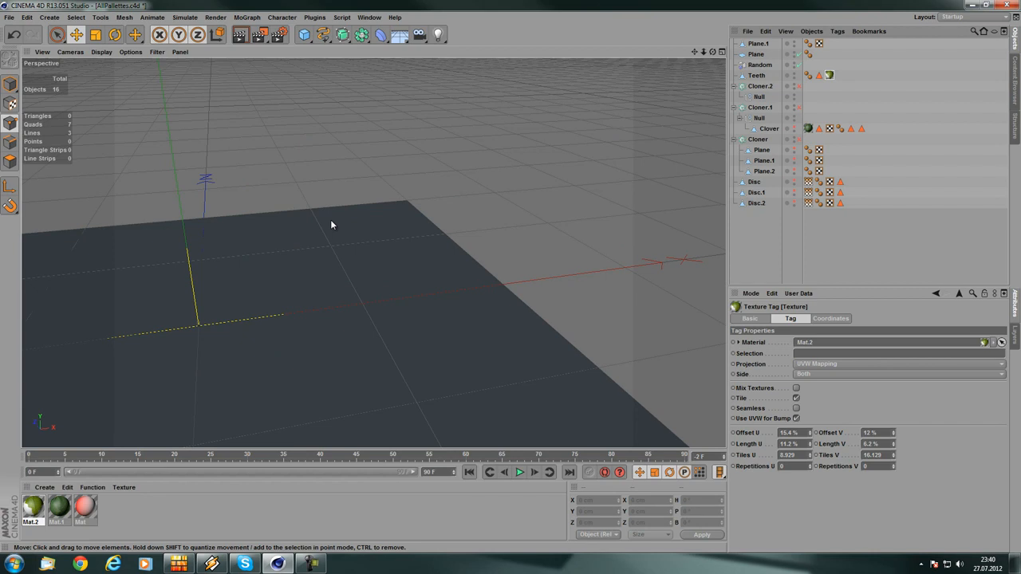
# - Examine the ground plane and the area around the origin from several angles and distances in the perspective view
pyautogui.scroll(-5, 330, 220)
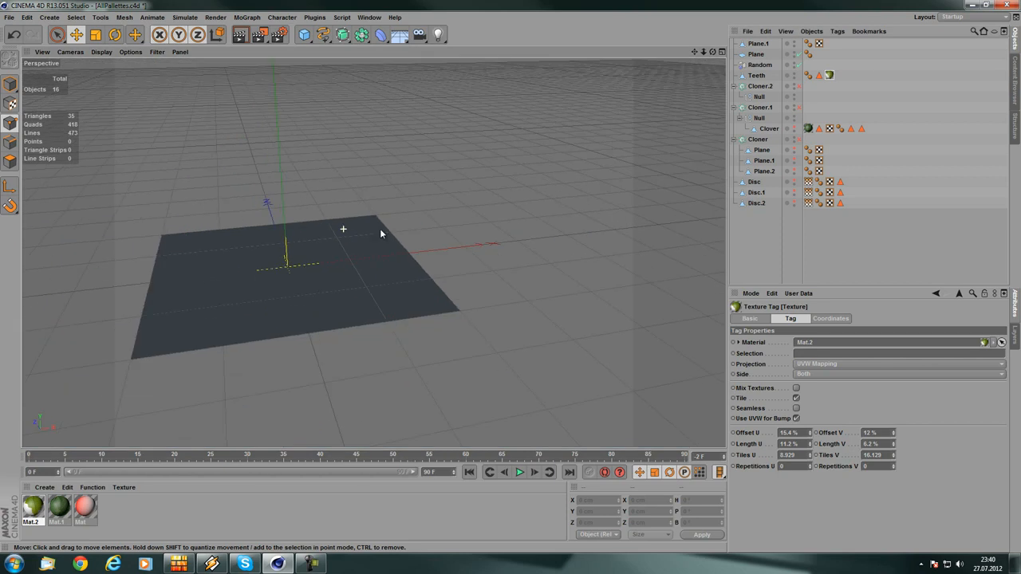
pyautogui.scroll(10, 257, 256)
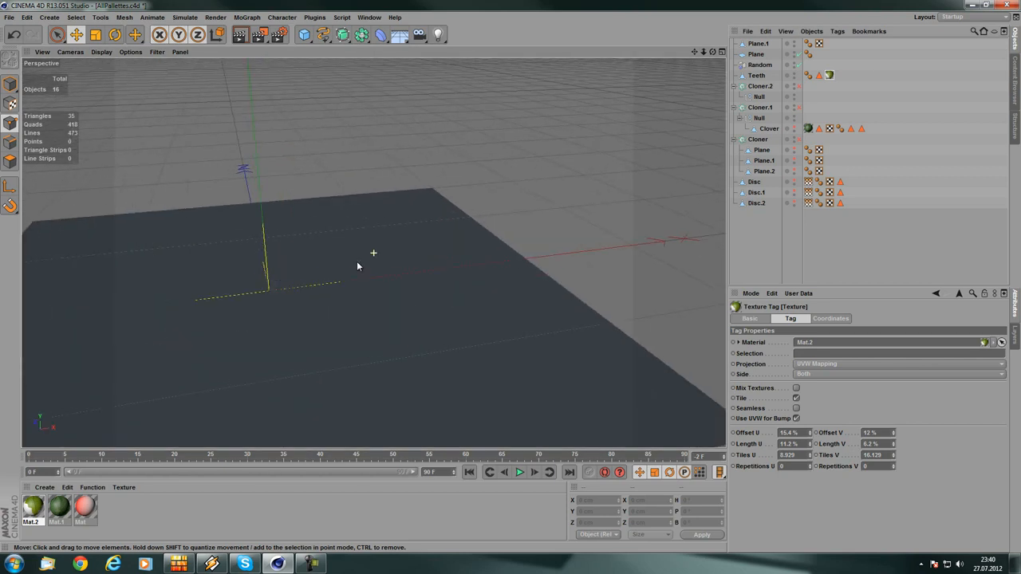
pyautogui.scroll(-2, 461, 260)
pyautogui.moveTo(475, 265)
pyautogui.keyDown('alt'); pyautogui.mouseDown()
pyautogui.moveTo(431, 272)
pyautogui.moveTo(467, 260)
pyautogui.mouseUp(); pyautogui.keyUp('alt')
pyautogui.scroll(3, 499, 273)
pyautogui.keyDown('alt'); pyautogui.moveTo(467, 260); pyautogui.dragTo(360, 237, button='middle'); pyautogui.keyUp('alt')
pyautogui.scroll(-4, 360, 237)
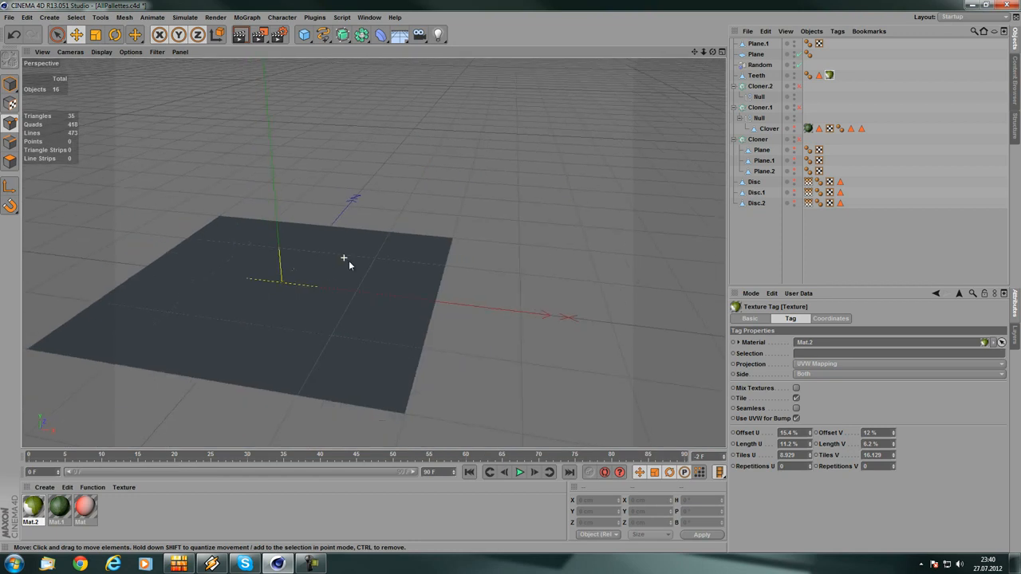
pyautogui.keyDown('alt'); pyautogui.moveTo(348, 263); pyautogui.dragTo(376, 290); pyautogui.keyUp('alt')
pyautogui.scroll(4, 381, 279)
pyautogui.keyDown('alt'); pyautogui.moveTo(438, 278); pyautogui.dragTo(266, 277); pyautogui.keyUp('alt')
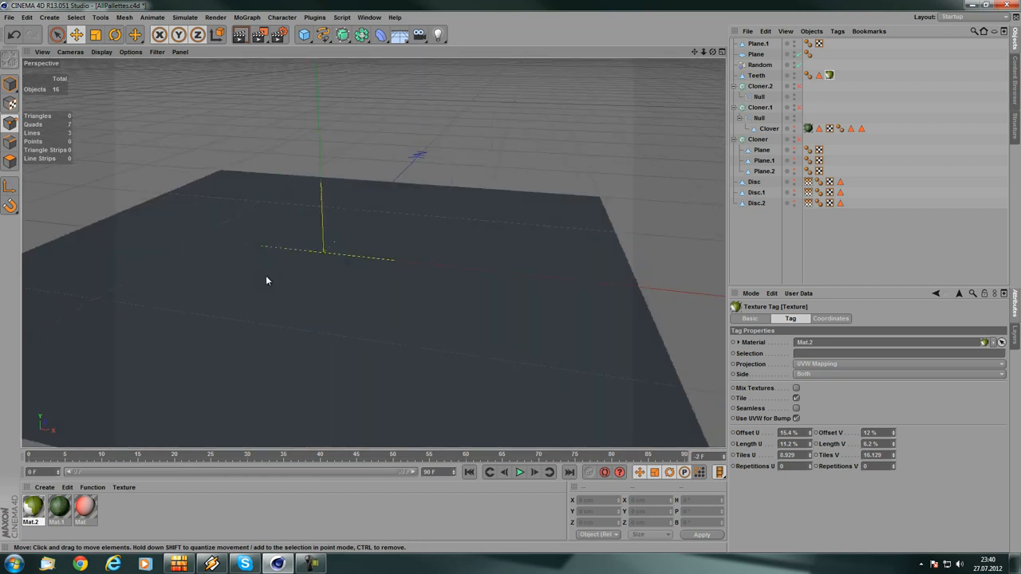
pyautogui.keyDown('alt'); pyautogui.moveTo(267, 277); pyautogui.dragTo(402, 303, button='middle'); pyautogui.keyUp('alt')
pyautogui.keyDown('alt'); pyautogui.moveTo(396, 300); pyautogui.dragTo(489, 274); pyautogui.keyUp('alt')
pyautogui.keyDown('alt'); pyautogui.moveTo(490, 273); pyautogui.dragTo(503, 298, button='middle'); pyautogui.keyUp('alt')
pyautogui.keyDown('alt'); pyautogui.moveTo(500, 285); pyautogui.dragTo(324, 338); pyautogui.keyUp('alt')
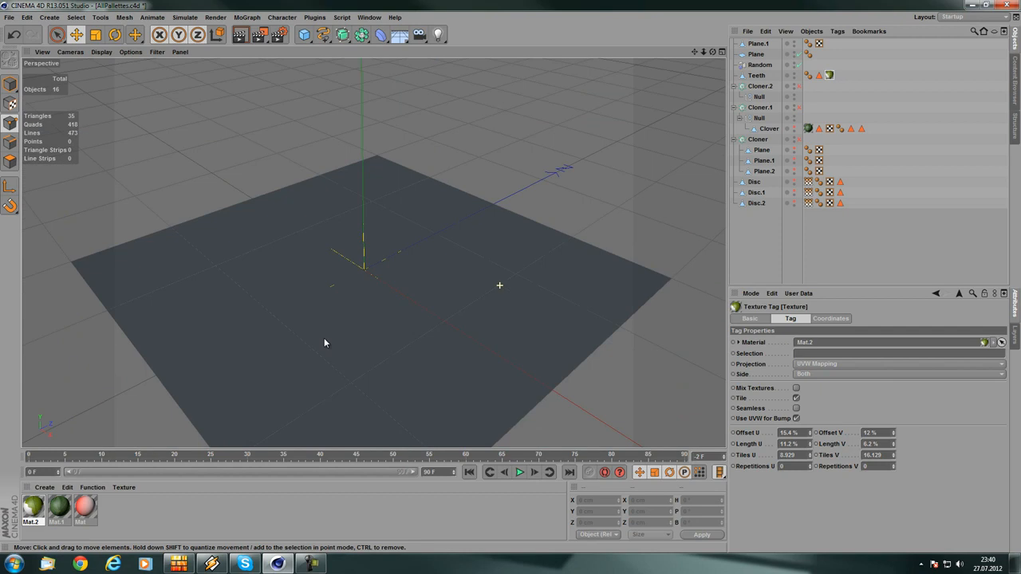
pyautogui.scroll(4, 376, 284)
pyautogui.keyDown('alt'); pyautogui.moveTo(326, 282); pyautogui.dragTo(357, 299); pyautogui.keyUp('alt')
pyautogui.keyDown('alt'); pyautogui.moveTo(466, 282); pyautogui.dragTo(444, 333, button='middle'); pyautogui.keyUp('alt')
pyautogui.scroll(-4, 455, 203)
pyautogui.scroll(-4, 456, 205)
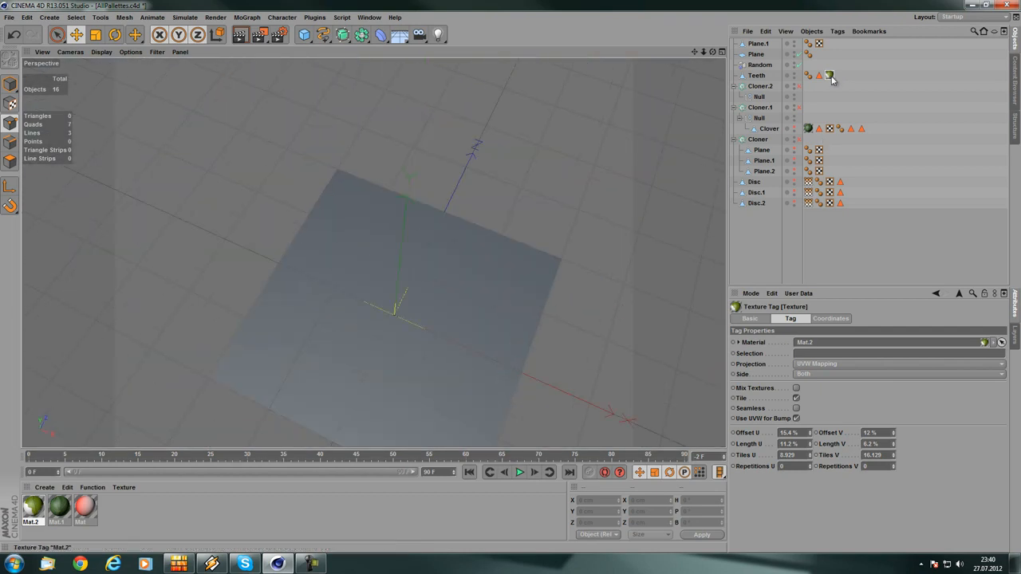
pyautogui.keyDown('alt'); pyautogui.moveTo(481, 179); pyautogui.dragTo(409, 150, button='middle'); pyautogui.keyUp('alt')
pyautogui.scroll(4, 409, 150)
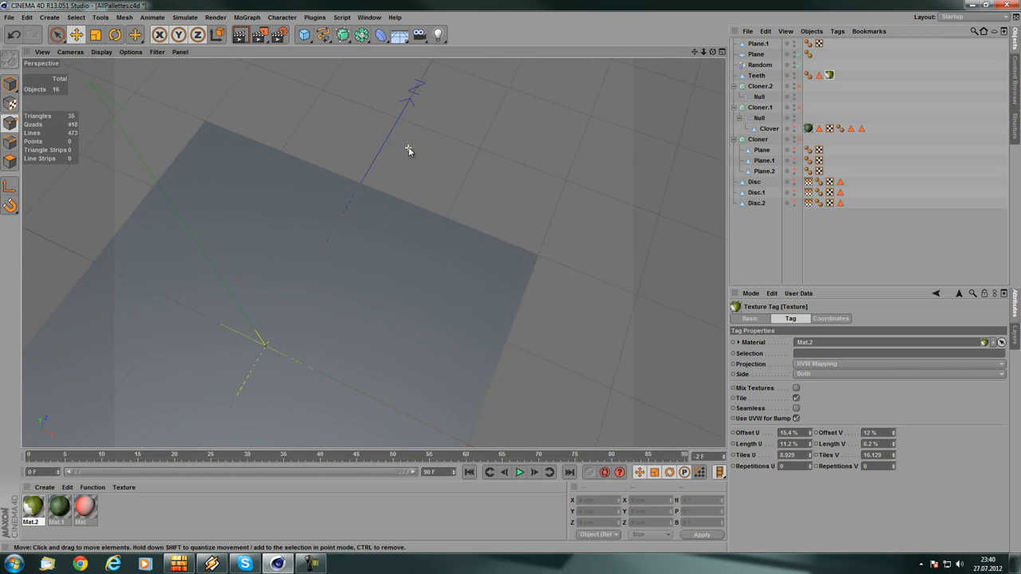
pyautogui.scroll(1, 408, 150)
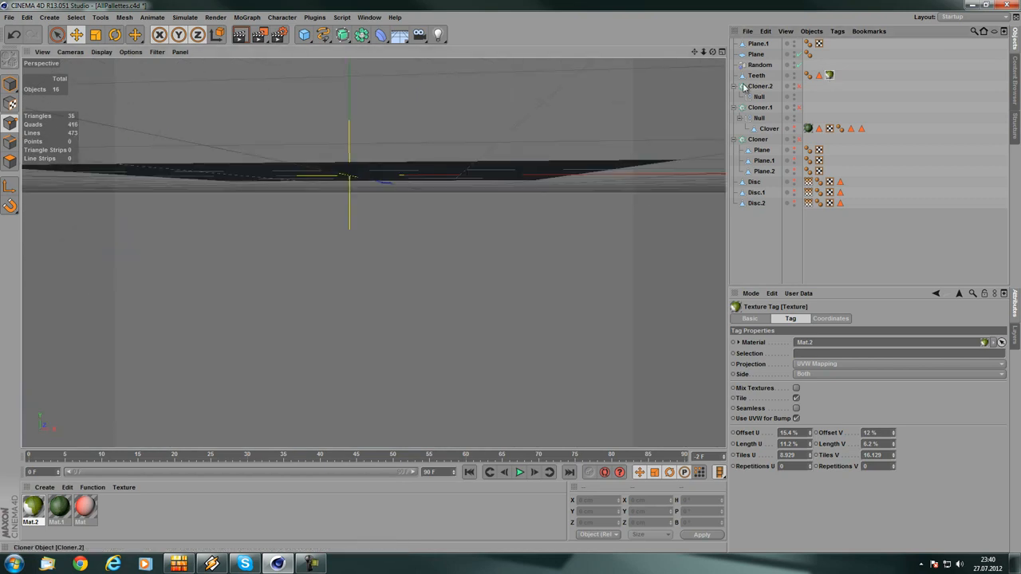
# - Select the Teeth object and examine its position against the leaf reference image in the front view
pyautogui.click(727, 78)
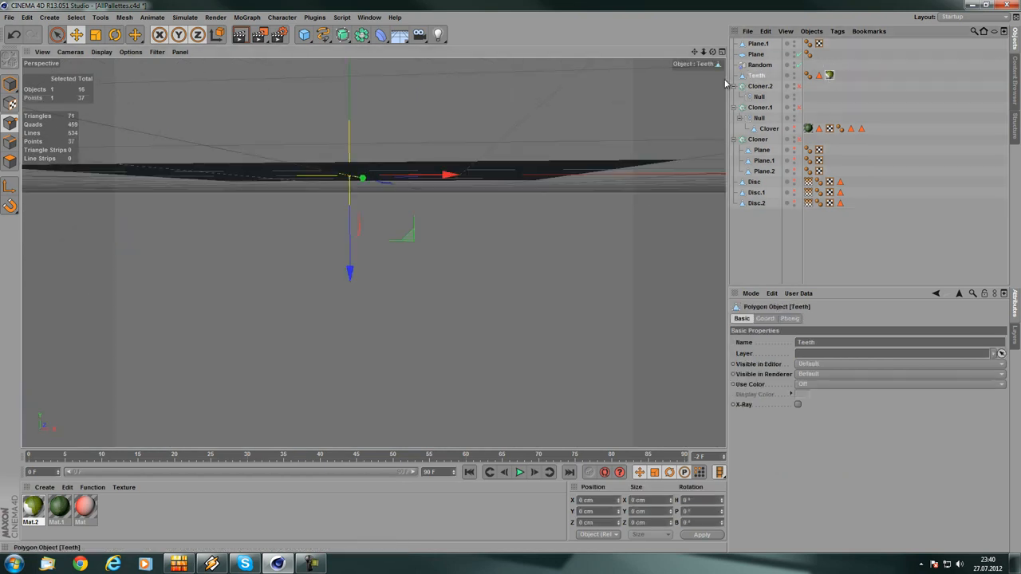
pyautogui.keyDown('alt'); pyautogui.moveTo(403, 136); pyautogui.dragTo(401, 209); pyautogui.keyUp('alt')
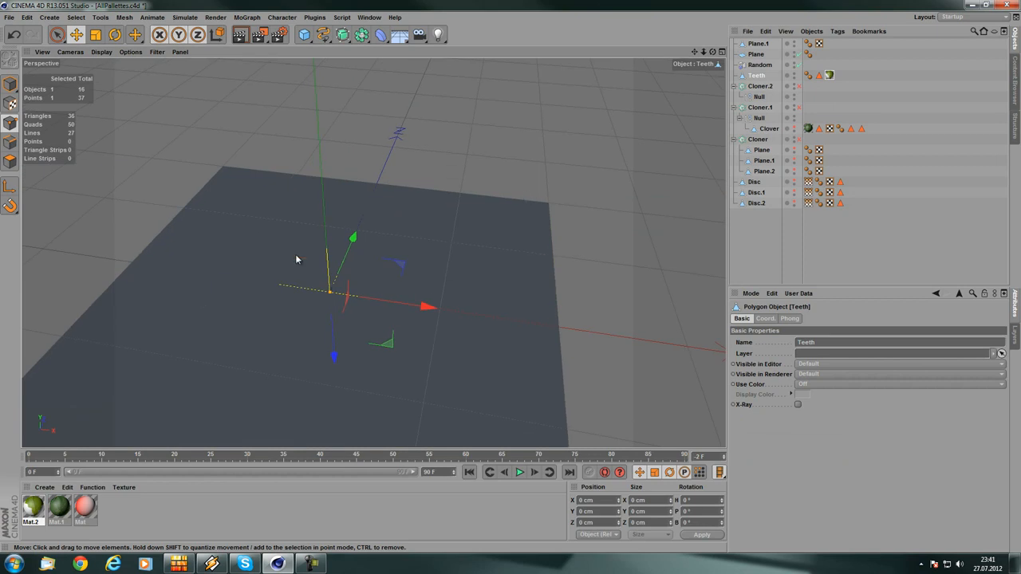
pyautogui.scroll(2, 331, 237)
pyautogui.middleClick(330, 237)
pyautogui.middleClick(528, 295)
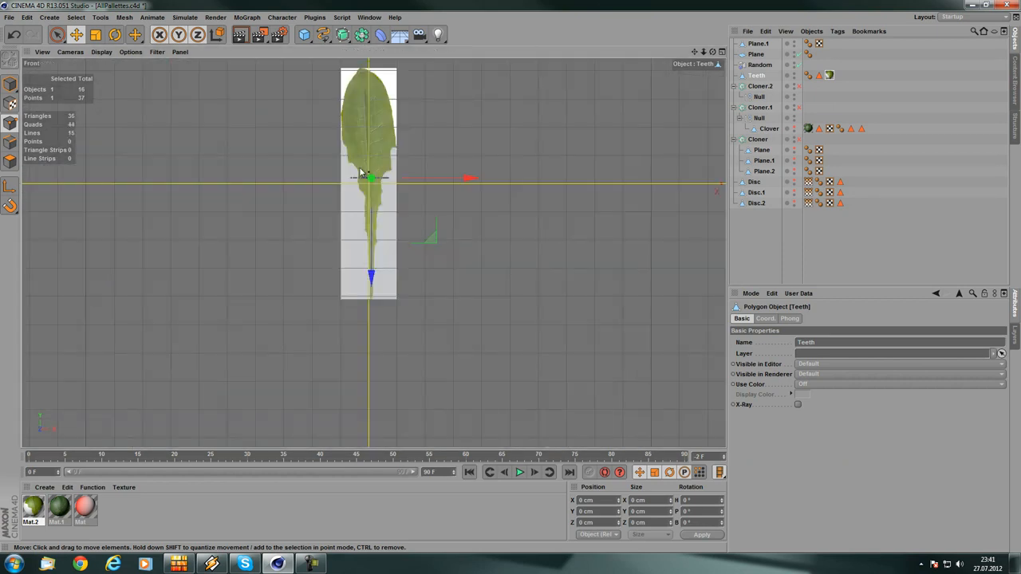
pyautogui.keyDown('alt'); pyautogui.moveTo(354, 102); pyautogui.dragTo(376, 163, button='middle'); pyautogui.keyUp('alt')
pyautogui.keyDown('alt'); pyautogui.moveTo(333, 161); pyautogui.dragTo(388, 175, button='right'); pyautogui.keyUp('alt')
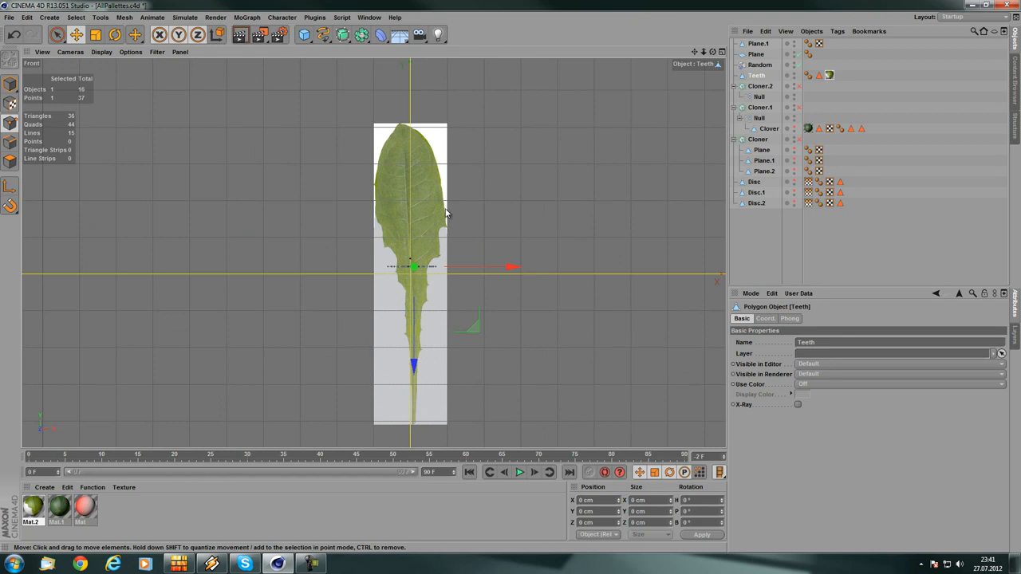
# - Add a new plane object in the perspective view and move it clear of the existing ground plane
pyautogui.middleClick(290, 176)
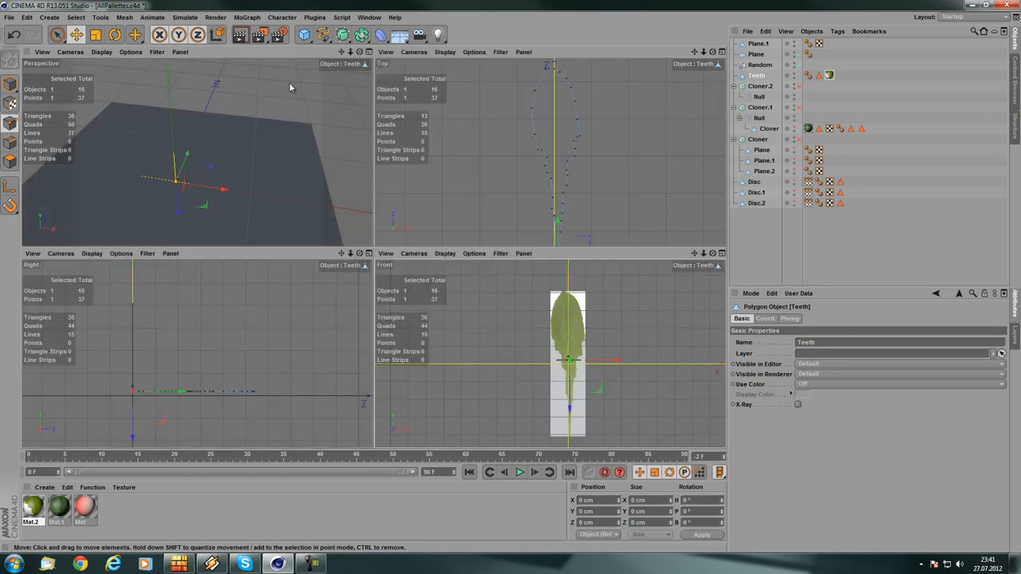
pyautogui.middleClick(289, 82)
pyautogui.scroll(-3, 307, 151)
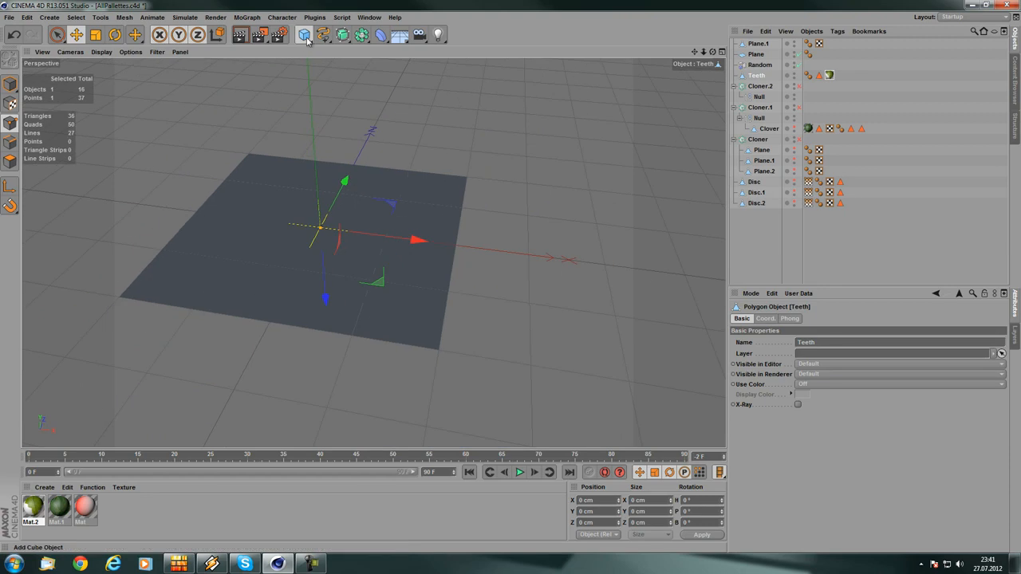
pyautogui.moveTo(304, 34); pyautogui.dragTo(411, 79)
pyautogui.moveTo(372, 182); pyautogui.dragTo(272, 365)
pyautogui.keyDown('alt'); pyautogui.moveTo(272, 365); pyautogui.dragTo(234, 332); pyautogui.keyUp('alt')
pyautogui.keyDown('alt'); pyautogui.moveTo(235, 331); pyautogui.dragTo(482, 346, button='middle'); pyautogui.keyUp('alt')
pyautogui.scroll(3, 496, 277)
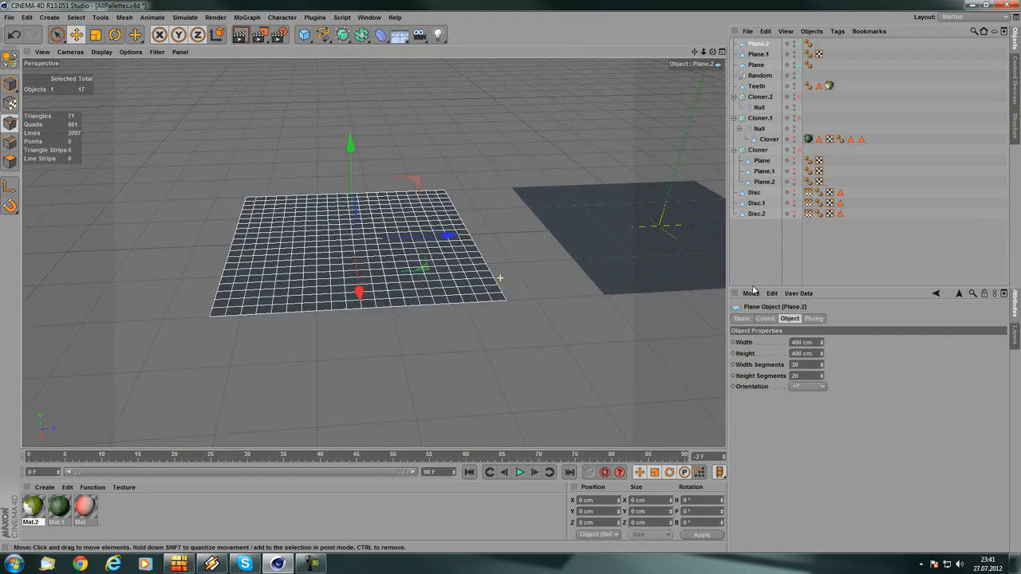
# - Reduce the new plane to 6 width segments and 8 height segments
pyautogui.moveTo(821, 365); pyautogui.dragTo(824, 379)
pyautogui.keyDown('alt'); pyautogui.moveTo(343, 235); pyautogui.dragTo(454, 292); pyautogui.keyUp('alt')
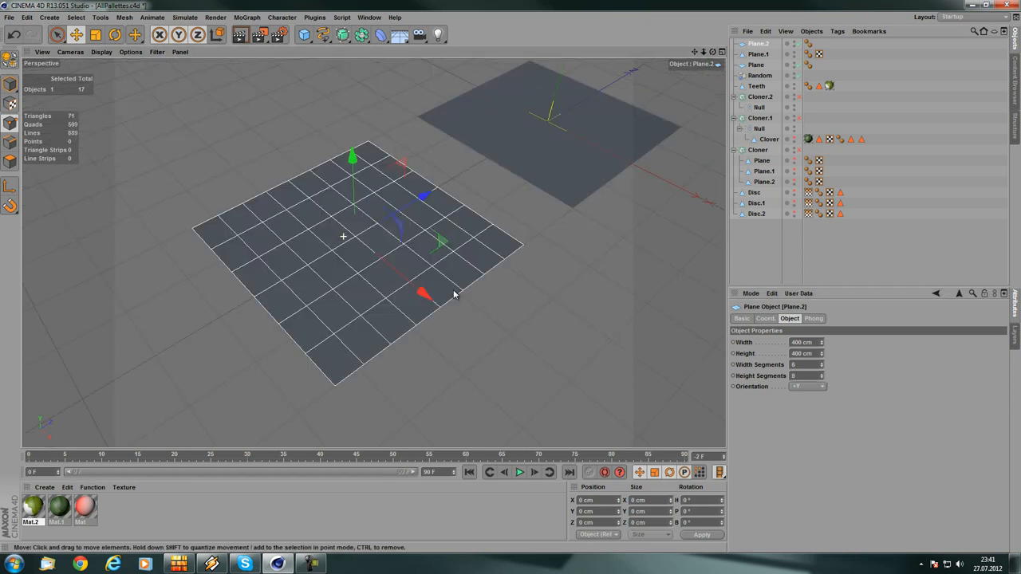
pyautogui.scroll(4, 280, 236)
pyautogui.keyDown('alt'); pyautogui.moveTo(362, 262); pyautogui.dragTo(257, 259); pyautogui.keyUp('alt')
pyautogui.scroll(2, 338, 206)
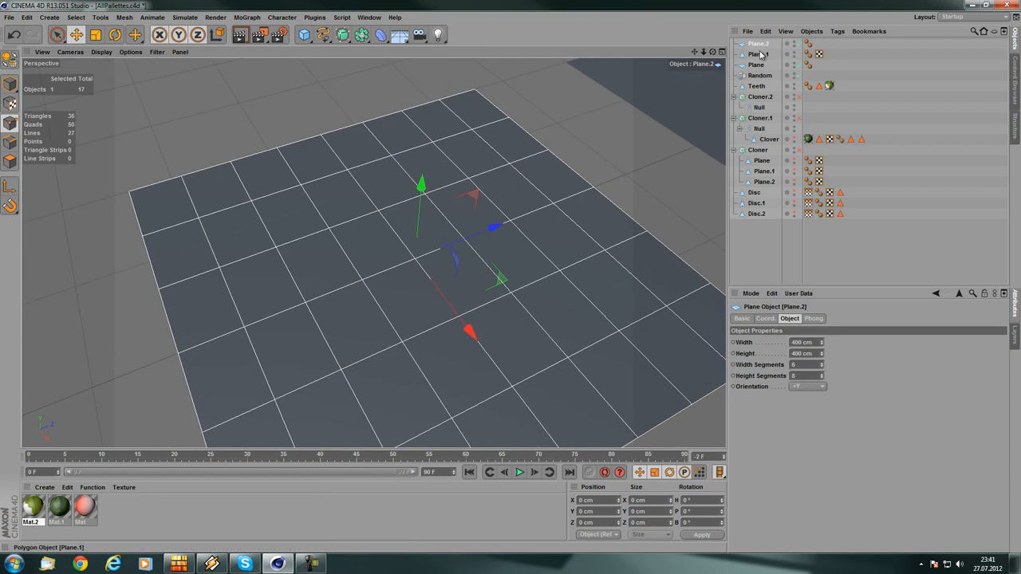
# - Convert the new plane into an editable polygon object and examine its points from a low angle
pyautogui.press('c')
pyautogui.keyDown('alt'); pyautogui.moveTo(471, 207); pyautogui.dragTo(478, 177); pyautogui.keyUp('alt')
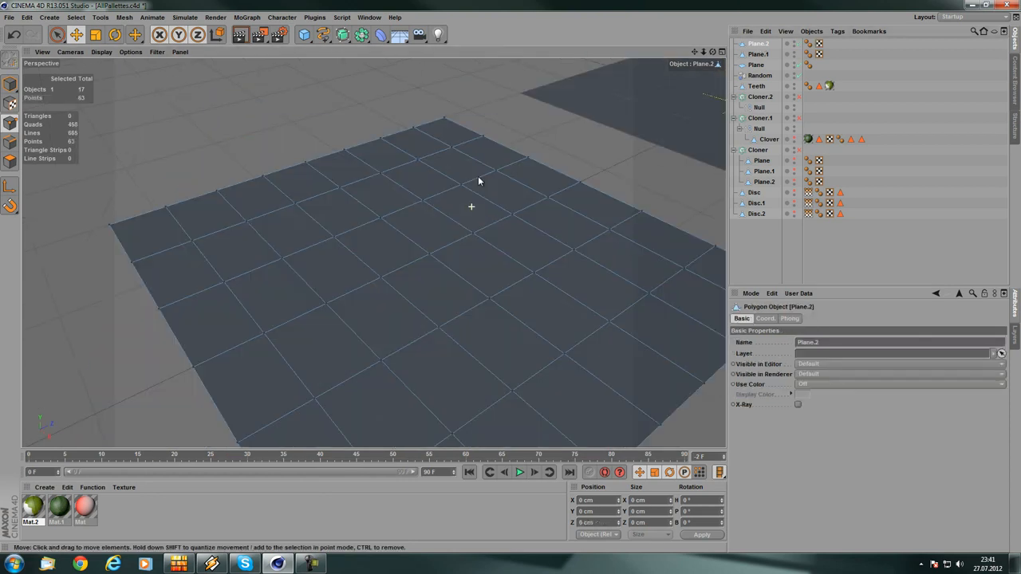
pyautogui.keyDown('alt'); pyautogui.moveTo(437, 255); pyautogui.dragTo(428, 125); pyautogui.keyUp('alt')
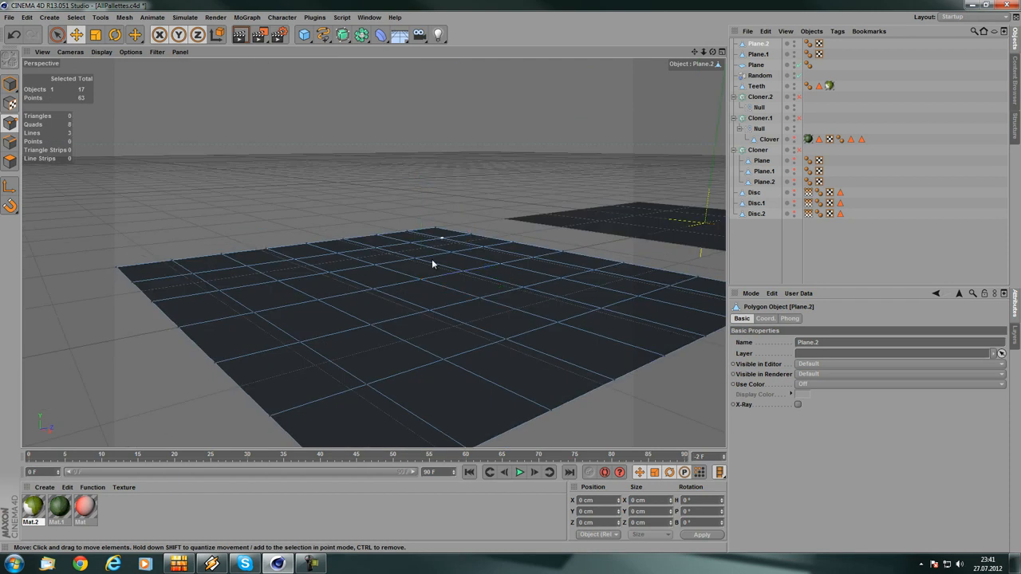
# - Lower the new plane's centre point to about -17 cm and raise two corner points to about 35 cm and 61 cm
pyautogui.moveTo(422, 183); pyautogui.dragTo(578, 199)
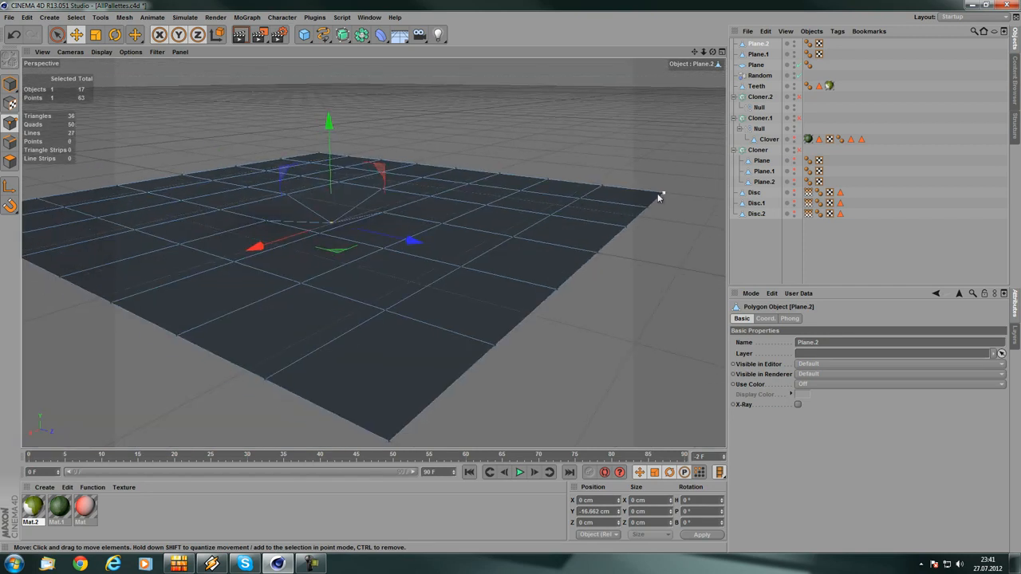
pyautogui.click(659, 198)
pyautogui.keyDown('alt'); pyautogui.moveTo(655, 198); pyautogui.dragTo(422, 224); pyautogui.keyUp('alt')
pyautogui.moveTo(578, 148); pyautogui.dragTo(574, 106)
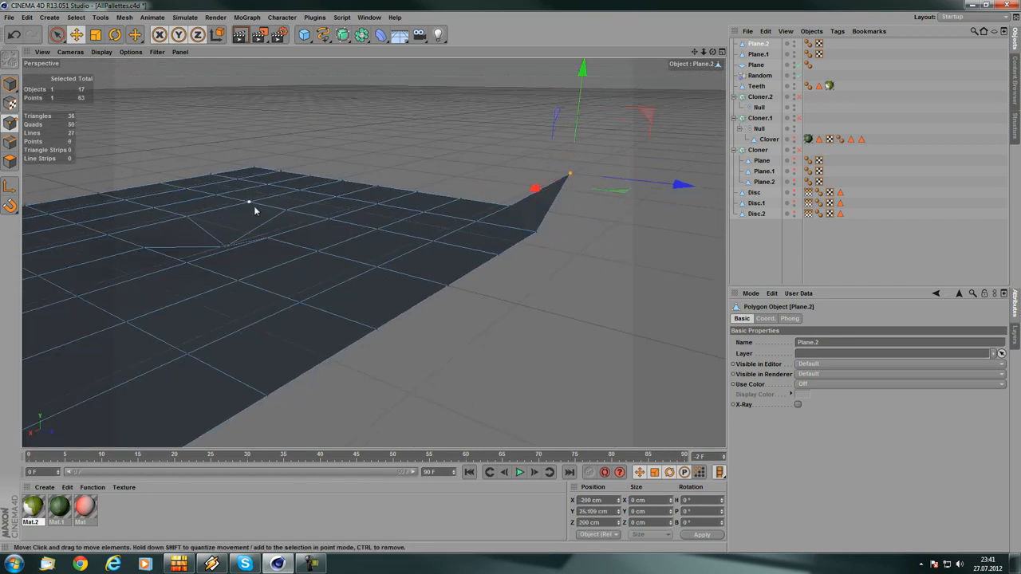
pyautogui.keyDown('alt'); pyautogui.moveTo(253, 205); pyautogui.dragTo(360, 76); pyautogui.keyUp('alt')
pyautogui.click(357, 164)
pyautogui.keyDown('alt'); pyautogui.moveTo(310, 191); pyautogui.dragTo(511, 307); pyautogui.keyUp('alt')
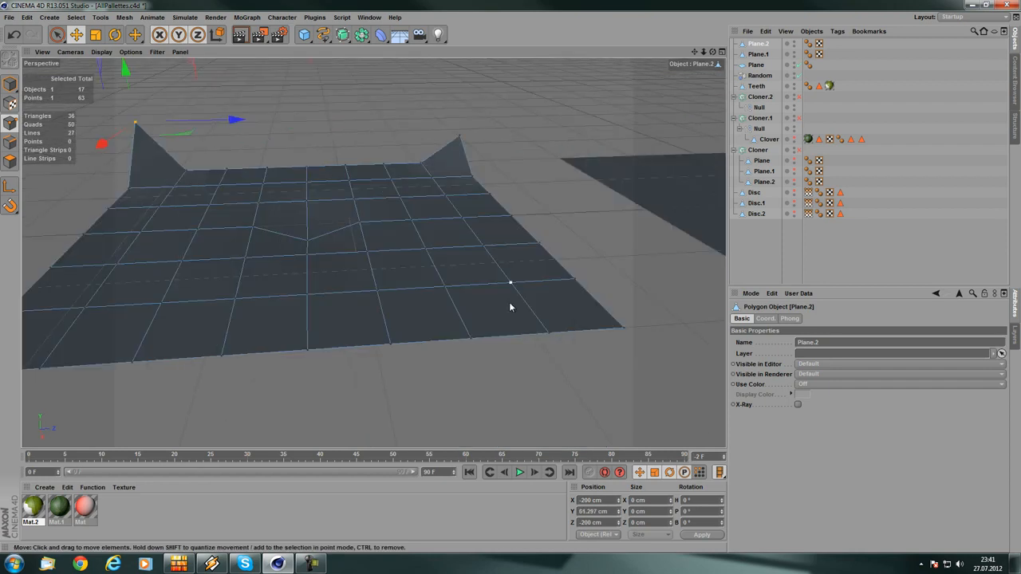
# - Raise the plane's remaining two corner points to about 44 cm and 33 cm
pyautogui.click(615, 330)
pyautogui.keyDown('alt'); pyautogui.moveTo(474, 250); pyautogui.dragTo(592, 209); pyautogui.keyUp('alt')
pyautogui.keyDown('alt'); pyautogui.moveTo(343, 241); pyautogui.dragTo(351, 256); pyautogui.keyUp('alt')
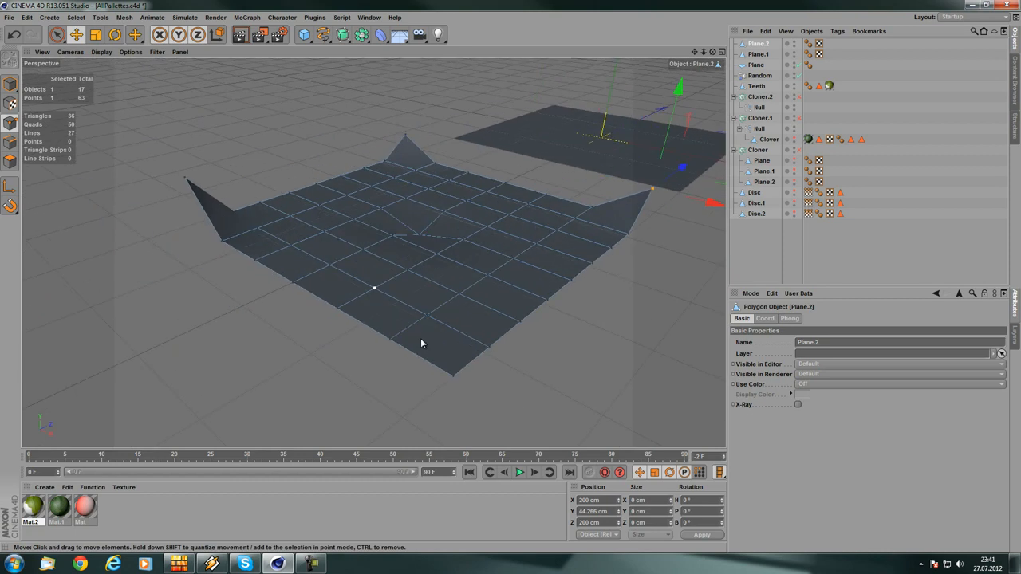
pyautogui.click(452, 377)
pyautogui.keyDown('alt'); pyautogui.moveTo(453, 377); pyautogui.dragTo(152, 159); pyautogui.keyUp('alt')
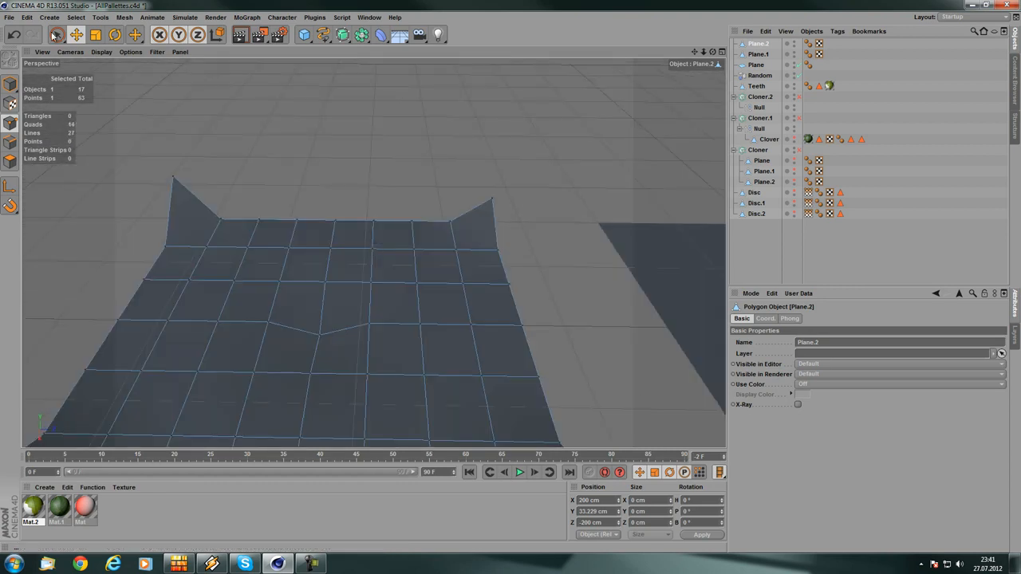
# - Lower an inner column of points on each side of the plane's centre to form two grooves, the second about -23 cm deep
pyautogui.click(55, 36)
pyautogui.click(57, 35)
pyautogui.keyDown('alt'); pyautogui.moveTo(247, 265); pyautogui.dragTo(327, 220, button='middle'); pyautogui.keyUp('alt')
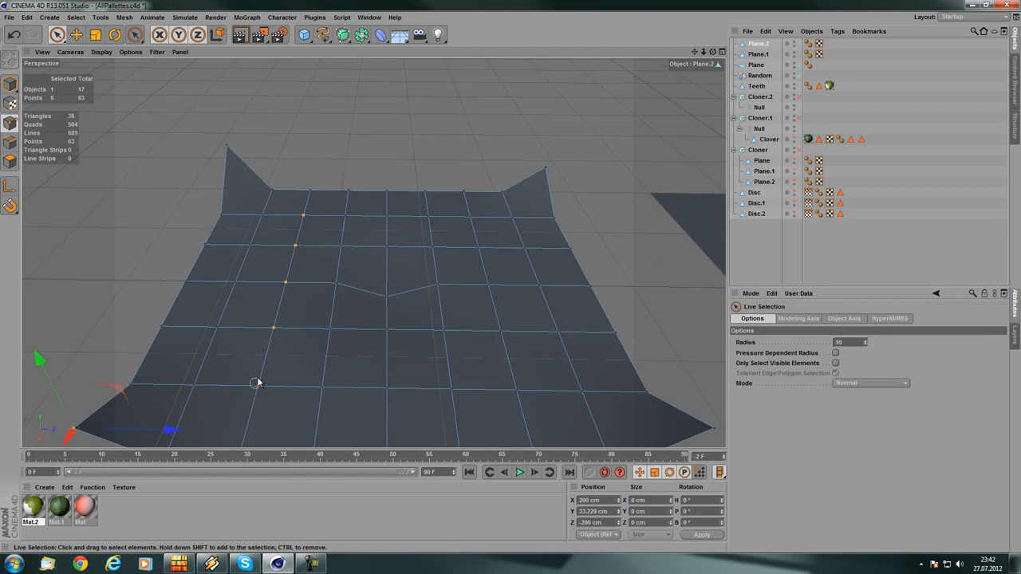
pyautogui.keyDown('alt'); pyautogui.moveTo(256, 383); pyautogui.dragTo(280, 196); pyautogui.keyUp('alt')
pyautogui.moveTo(195, 126); pyautogui.dragTo(203, 170)
pyautogui.click(420, 79)
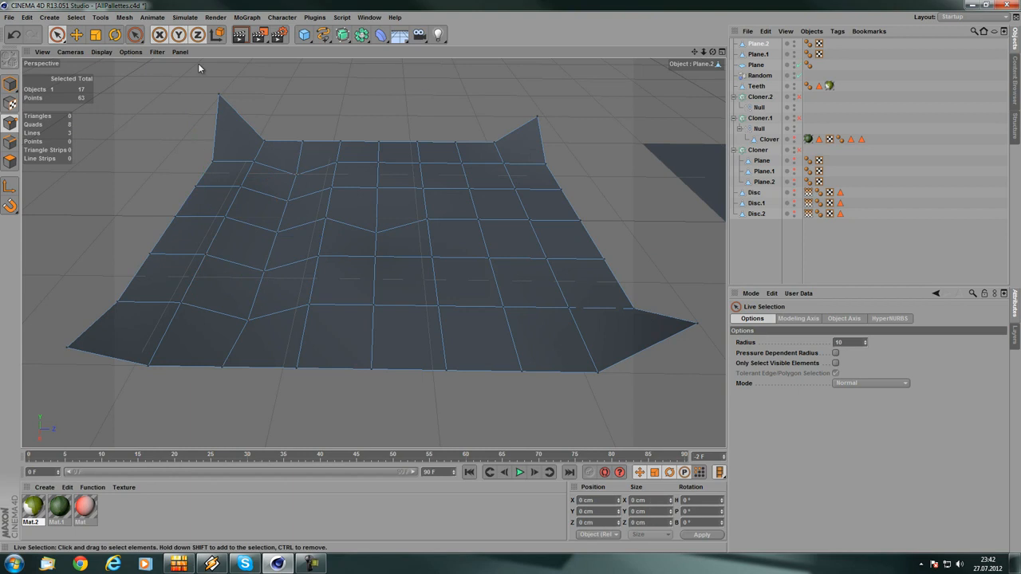
pyautogui.click(460, 164)
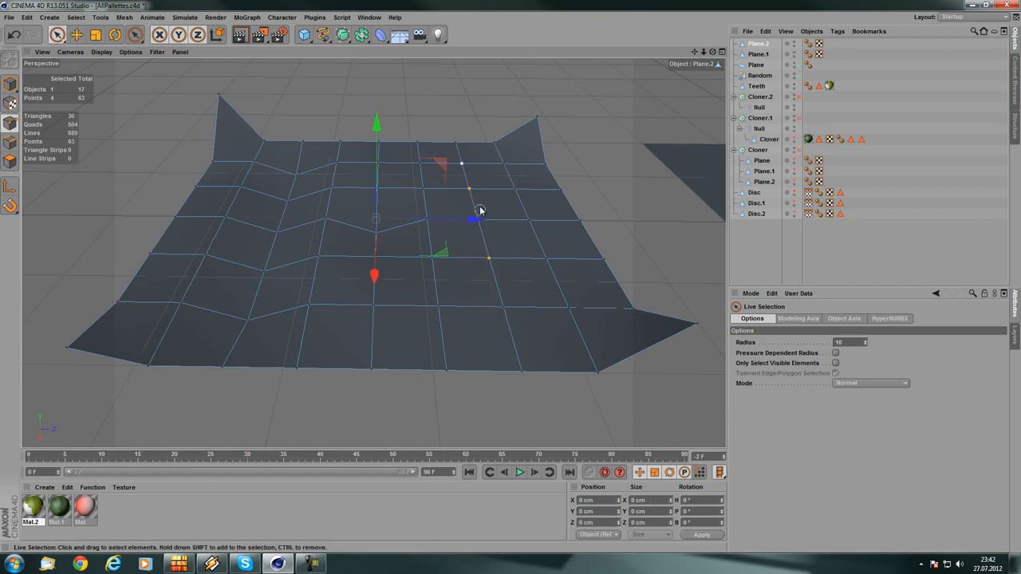
pyautogui.moveTo(482, 106); pyautogui.dragTo(481, 133)
pyautogui.moveTo(352, 195)
pyautogui.keyDown('alt'); pyautogui.mouseDown()
pyautogui.moveTo(365, 129)
pyautogui.moveTo(359, 198)
pyautogui.moveTo(365, 166)
pyautogui.moveTo(359, 180)
pyautogui.mouseUp(); pyautogui.keyUp('alt')
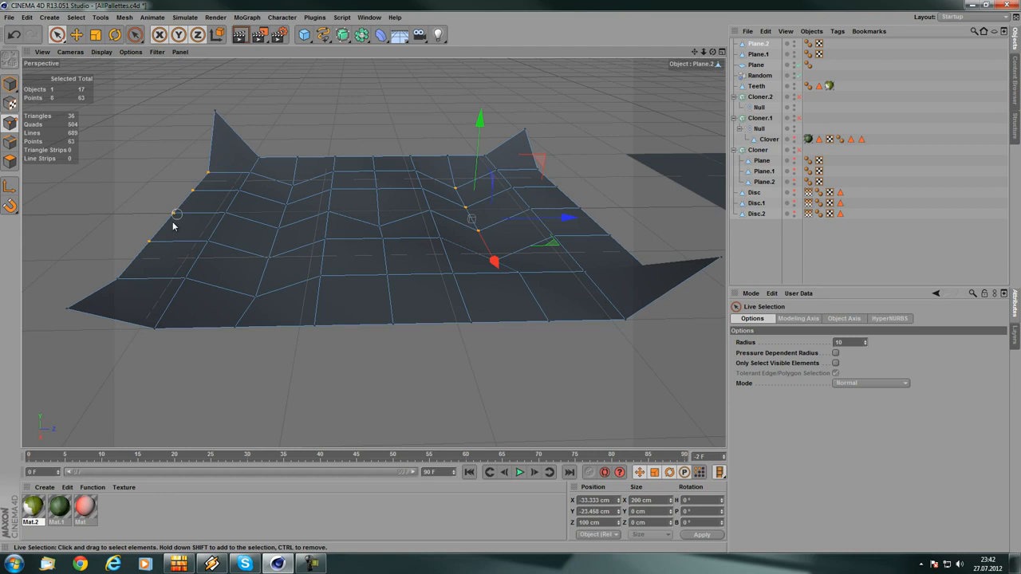
# - Raise the inner points along the plane's outer edge beside the first groove
pyautogui.moveTo(323, 108); pyautogui.dragTo(325, 84)
pyautogui.keyDown('alt'); pyautogui.moveTo(220, 138); pyautogui.dragTo(337, 167); pyautogui.keyUp('alt')
pyautogui.click(401, 150)
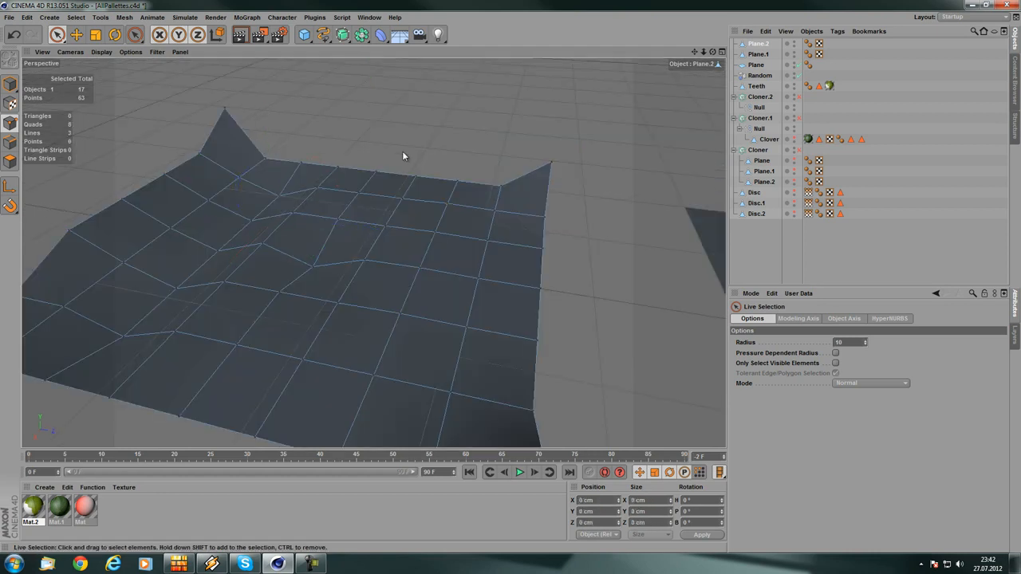
pyautogui.keyDown('alt'); pyautogui.moveTo(402, 150); pyautogui.dragTo(376, 165); pyautogui.keyUp('alt')
pyautogui.scroll(-5, 375, 165)
pyautogui.keyDown('alt'); pyautogui.moveTo(282, 244); pyautogui.dragTo(351, 235); pyautogui.keyUp('alt')
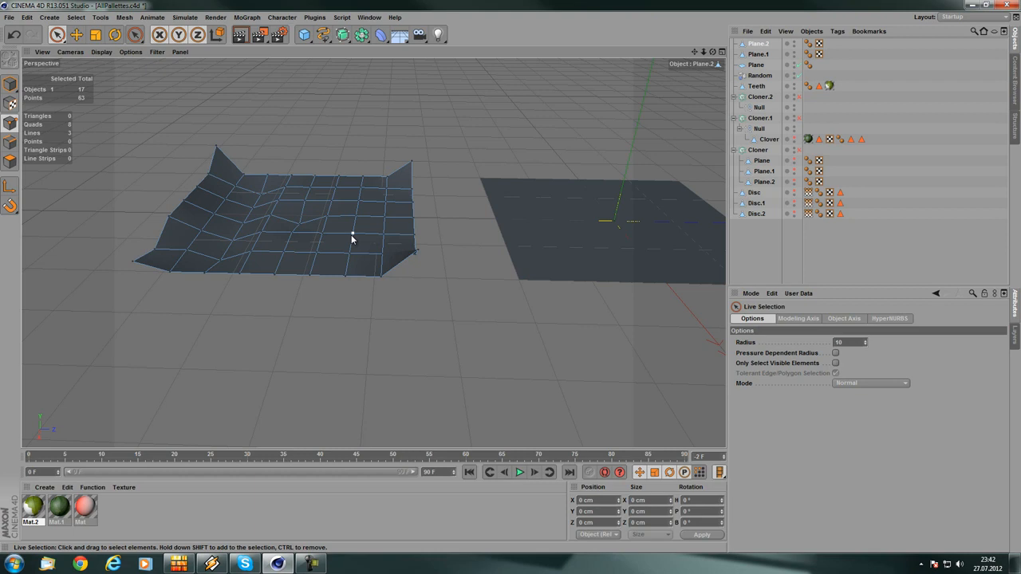
pyautogui.click(755, 44)
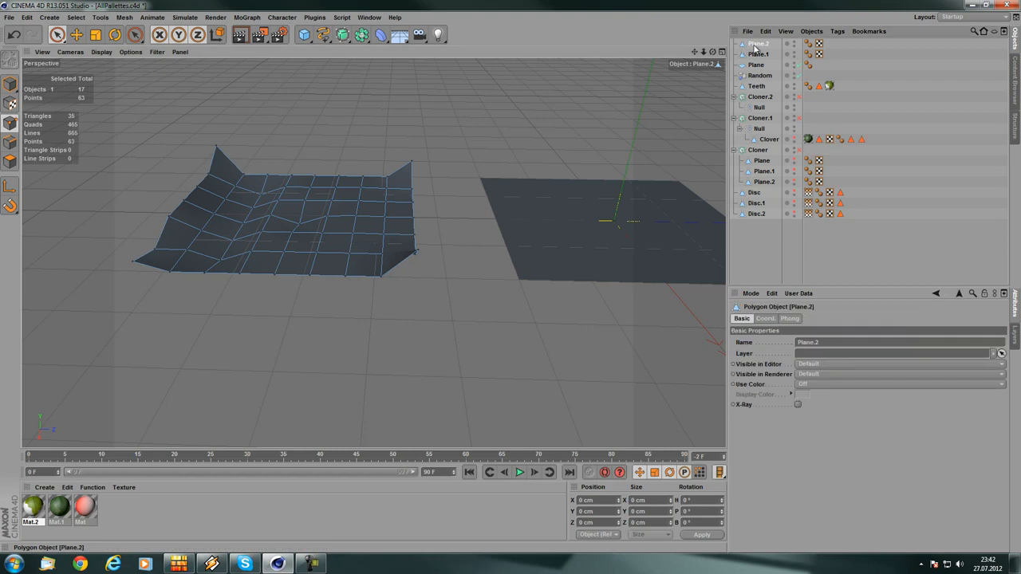
# - Select the Clover object, enable Cloner.1 and examine the cloned clover patch's leaves and stems up close
pyautogui.click(766, 140)
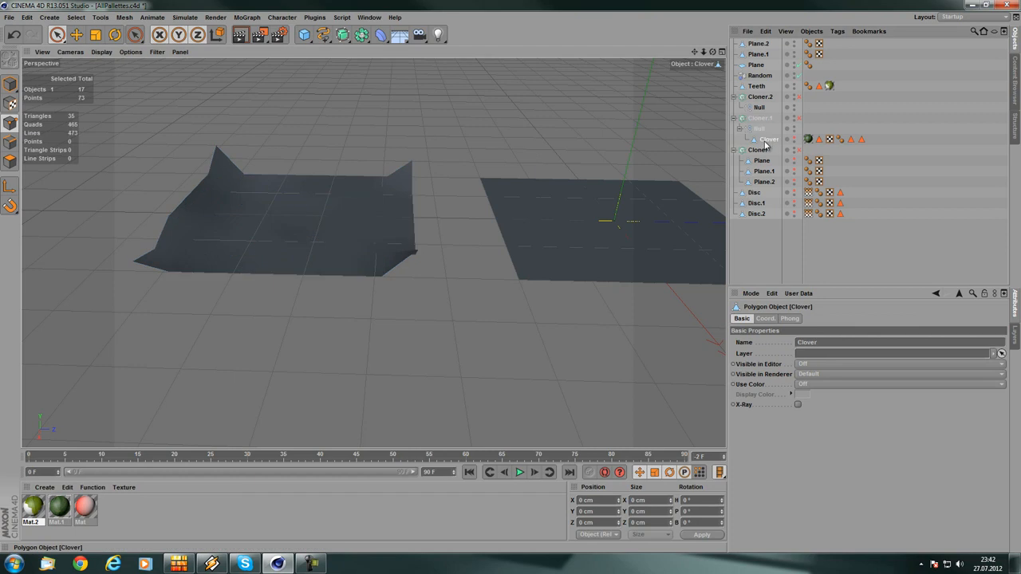
pyautogui.scroll(8, 547, 189)
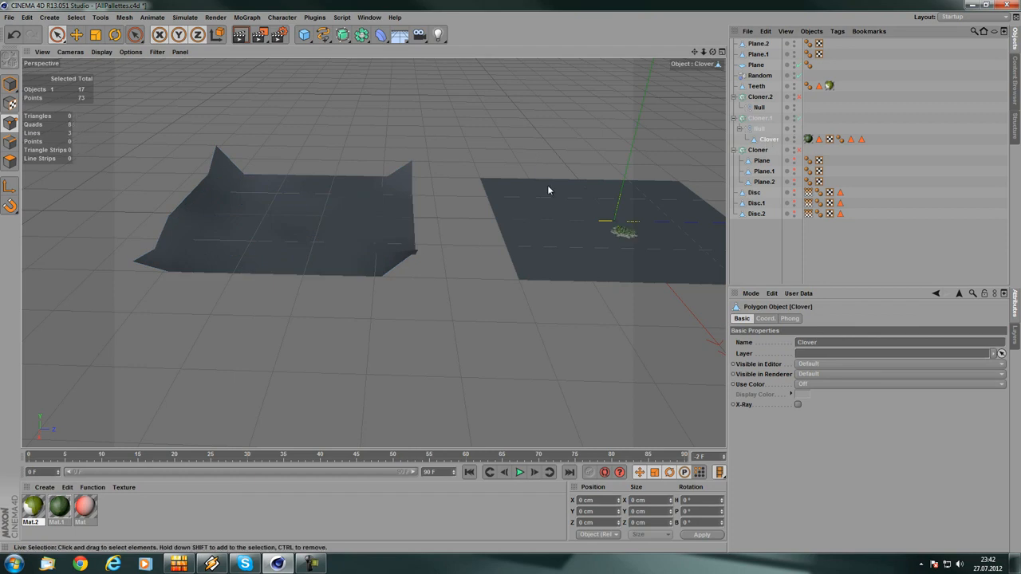
pyautogui.keyDown('alt'); pyautogui.moveTo(359, 188); pyautogui.dragTo(342, 239, button='middle'); pyautogui.keyUp('alt')
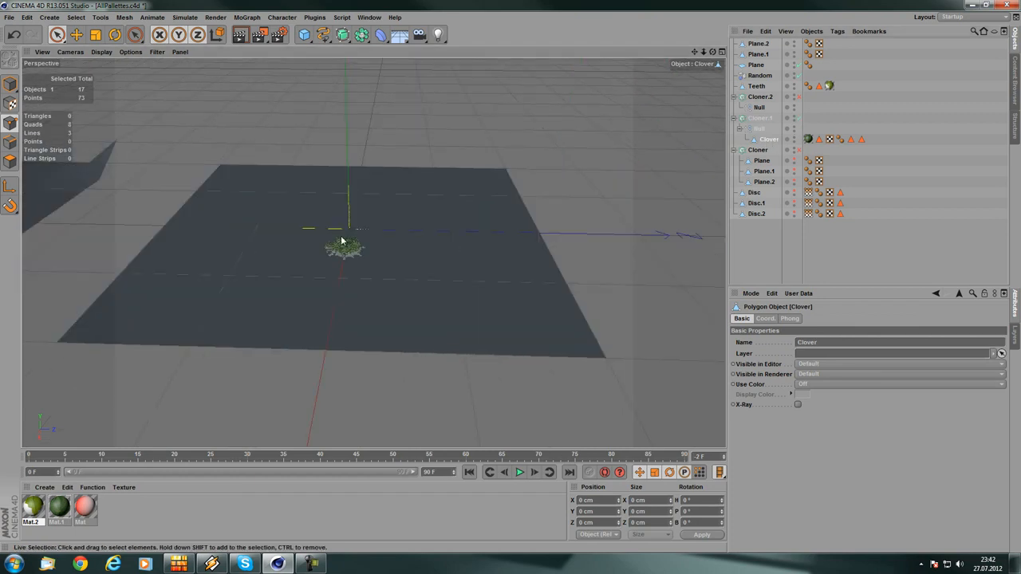
pyautogui.scroll(6, 338, 233)
pyautogui.scroll(5, 347, 289)
pyautogui.scroll(10, 347, 288)
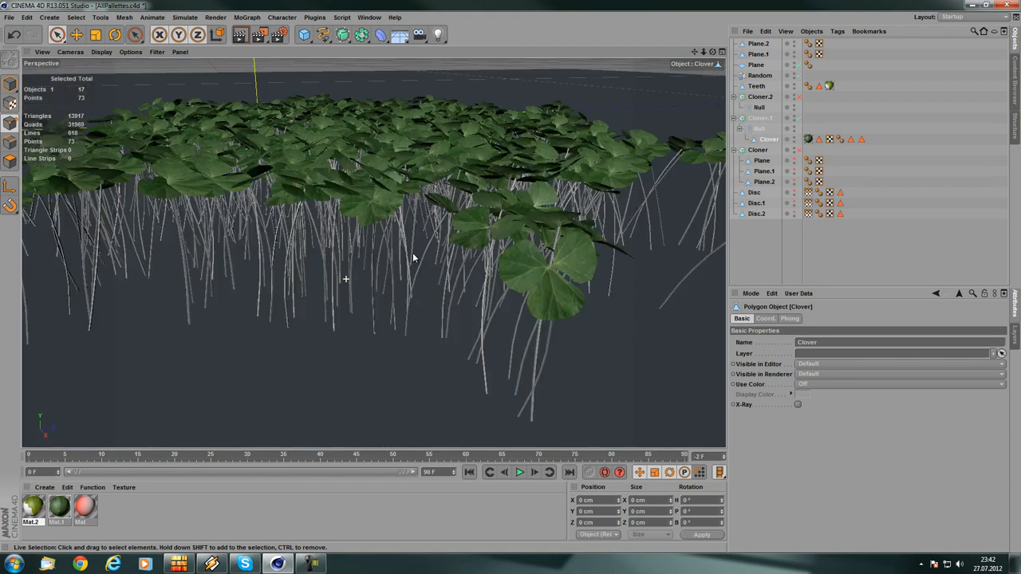
pyautogui.keyDown('alt'); pyautogui.moveTo(412, 252); pyautogui.dragTo(264, 236); pyautogui.keyUp('alt')
pyautogui.moveTo(353, 220)
pyautogui.keyDown('alt'); pyautogui.mouseDown(button='right')
pyautogui.moveTo(393, 216)
pyautogui.moveTo(352, 219)
pyautogui.mouseUp(button='right'); pyautogui.keyUp('alt')
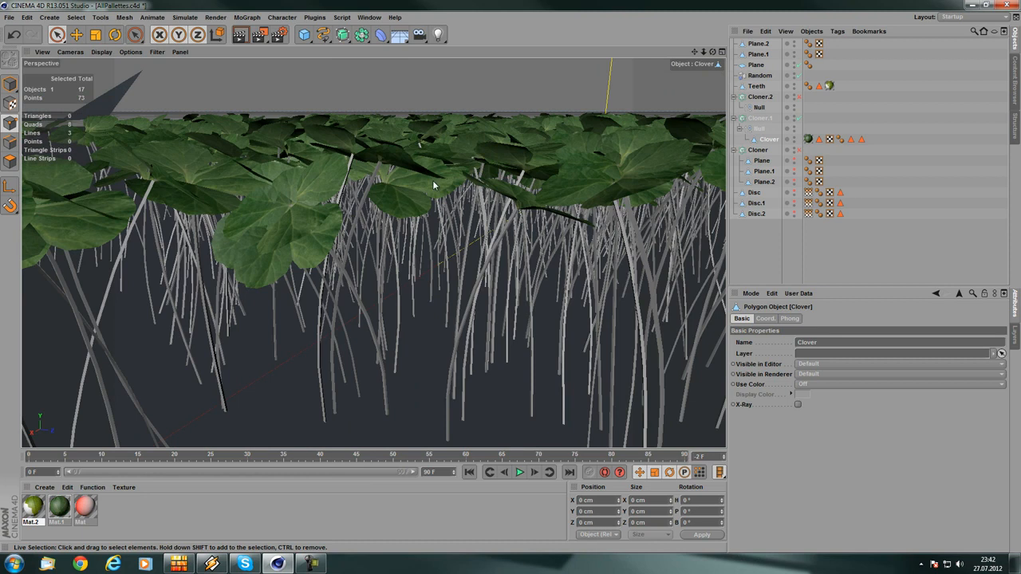
pyautogui.keyDown('alt'); pyautogui.moveTo(421, 196); pyautogui.dragTo(274, 193); pyautogui.keyUp('alt')
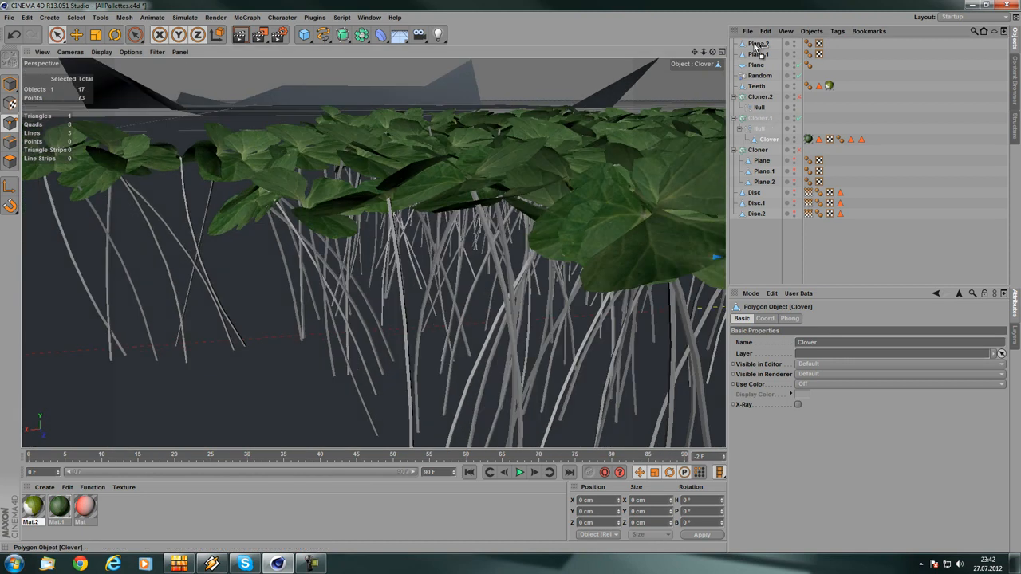
# - Take the Clover object out of Cloner.1's Null to the top level and raise it to about 6.9 cm in Y
pyautogui.moveTo(758, 41); pyautogui.dragTo(757, 41)
pyautogui.keyDown('alt'); pyautogui.moveTo(369, 196); pyautogui.dragTo(311, 199, button='right'); pyautogui.keyUp('alt')
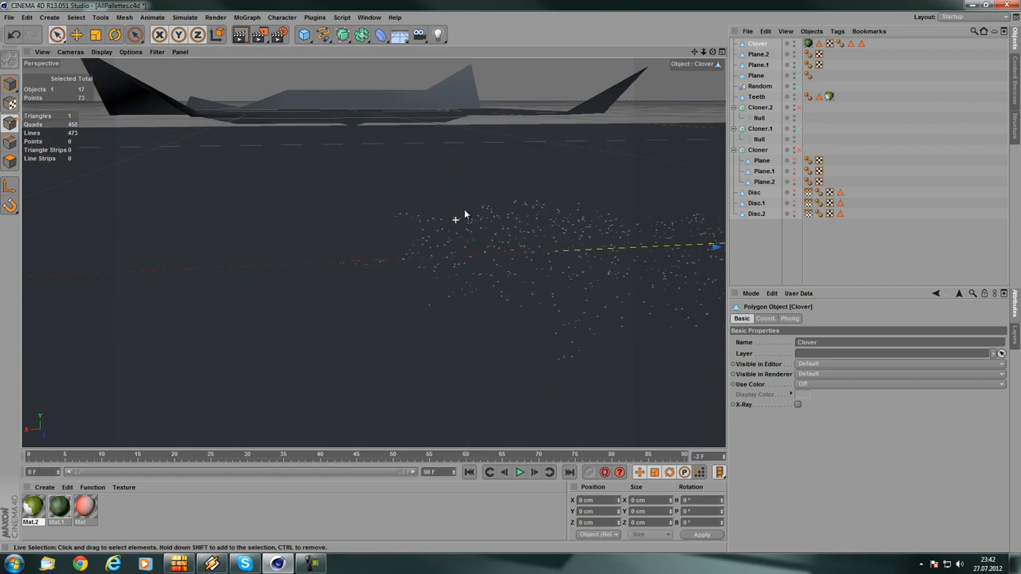
pyautogui.keyDown('alt'); pyautogui.moveTo(465, 210); pyautogui.dragTo(56, 210, button='middle'); pyautogui.keyUp('alt')
pyautogui.keyDown('alt'); pyautogui.moveTo(631, 207); pyautogui.dragTo(405, 220); pyautogui.keyUp('alt')
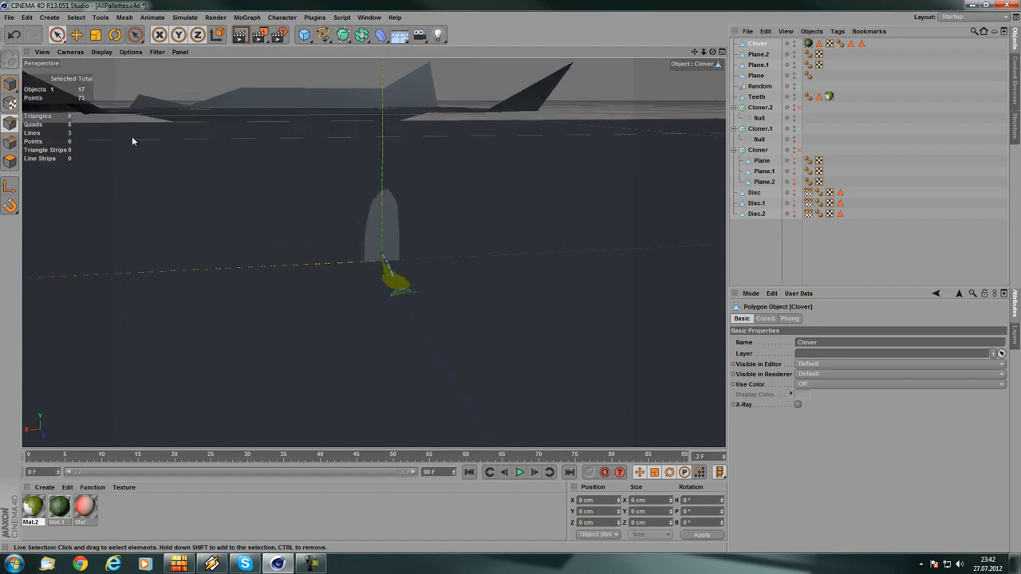
pyautogui.click(76, 35)
pyautogui.click(9, 85)
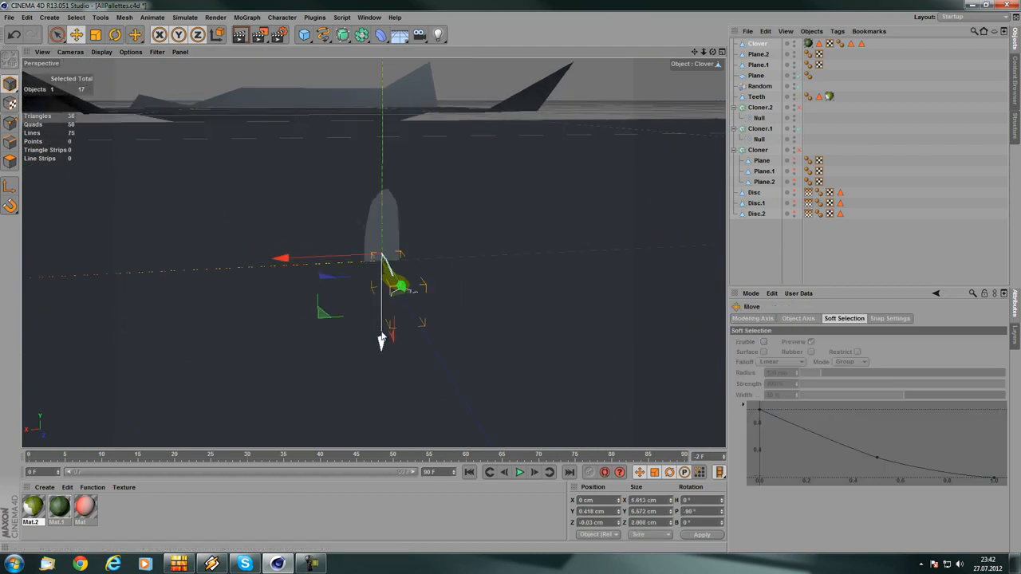
pyautogui.moveTo(381, 339); pyautogui.dragTo(473, 147)
# - Rotate the Clover object to a pitch of 10° so its stem stands upright
pyautogui.press('r')
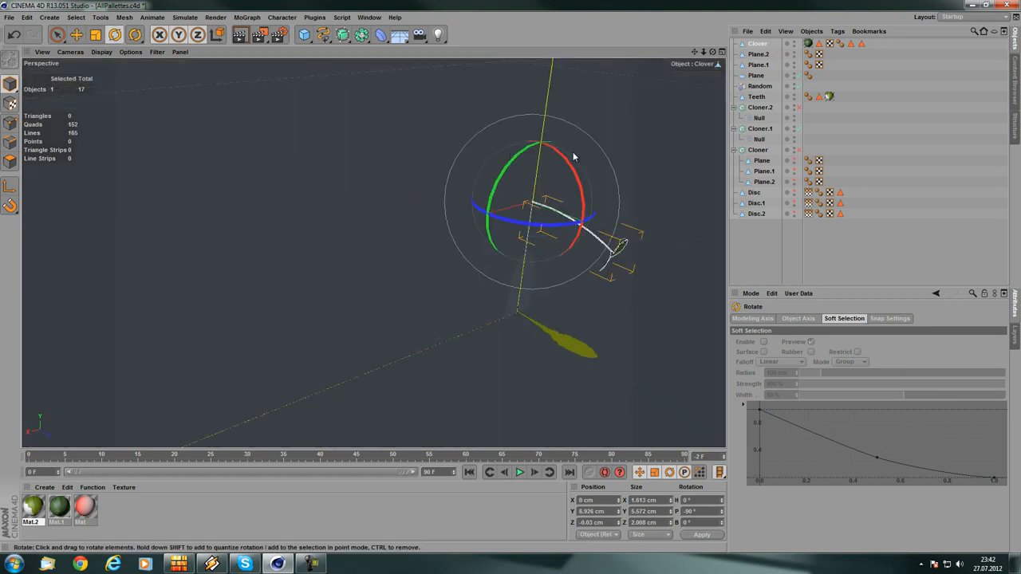
pyautogui.moveTo(575, 169); pyautogui.dragTo(503, 165)
pyautogui.scroll(5, 542, 81)
pyautogui.scroll(-4, 543, 177)
pyautogui.keyDown('alt'); pyautogui.moveTo(536, 269); pyautogui.dragTo(460, 227, button='middle'); pyautogui.keyUp('alt')
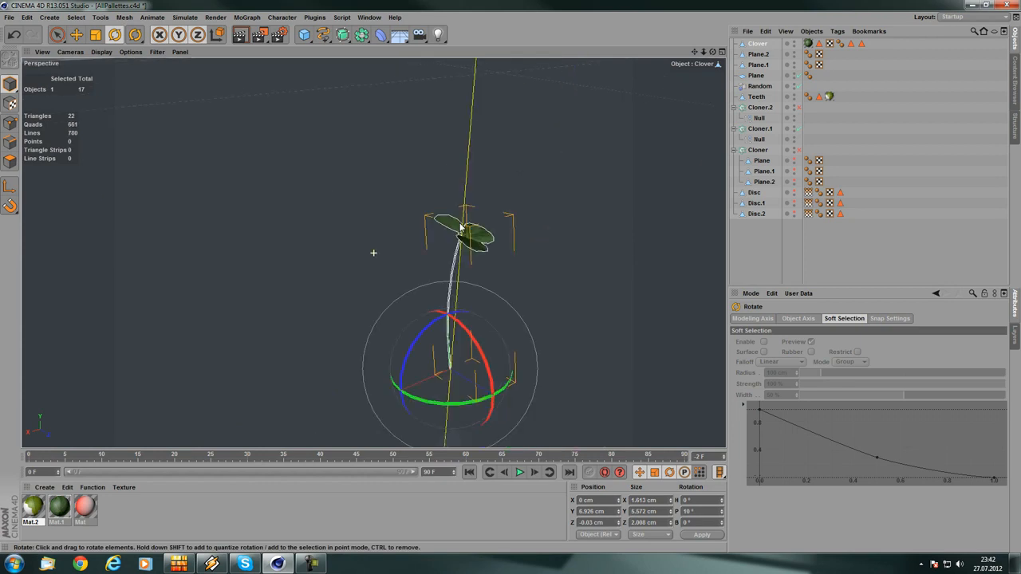
# - Remove the material from the Clover object and select Clover again
pyautogui.click(829, 96)
pyautogui.click(832, 135)
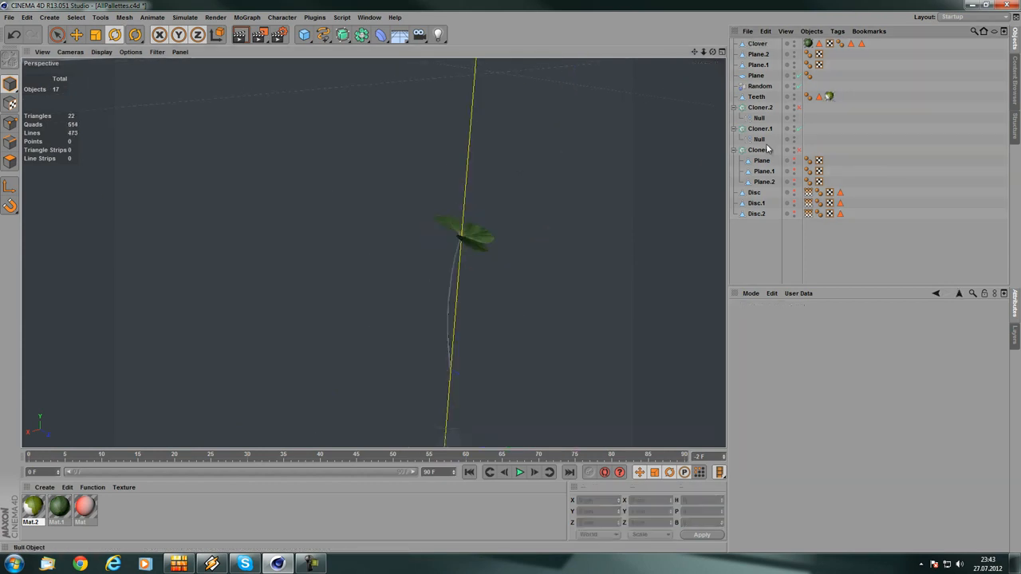
pyautogui.click(759, 45)
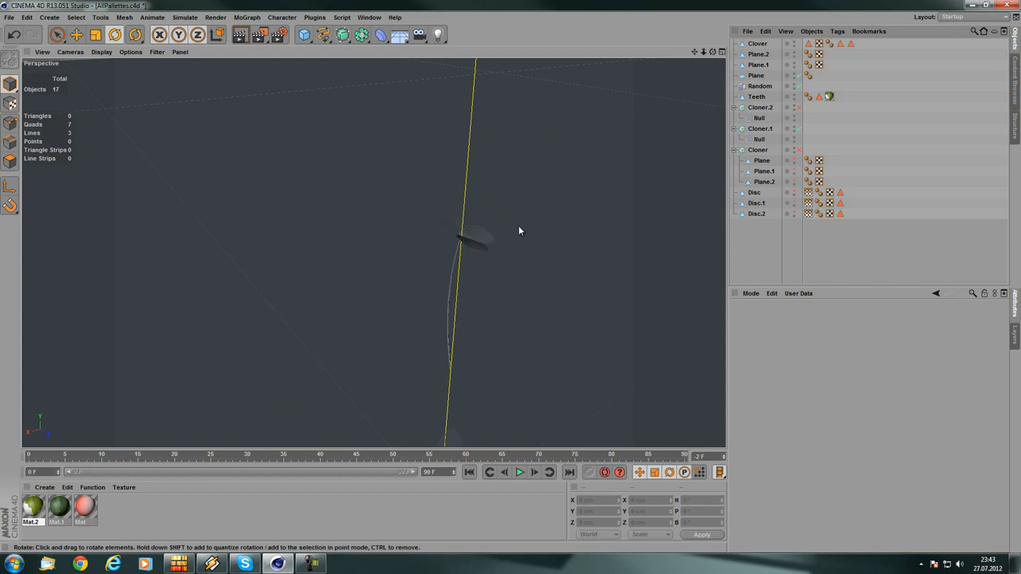
# - Examine the shape of the untextured clover's three leaflets and stem from several angles
pyautogui.scroll(5, 478, 228)
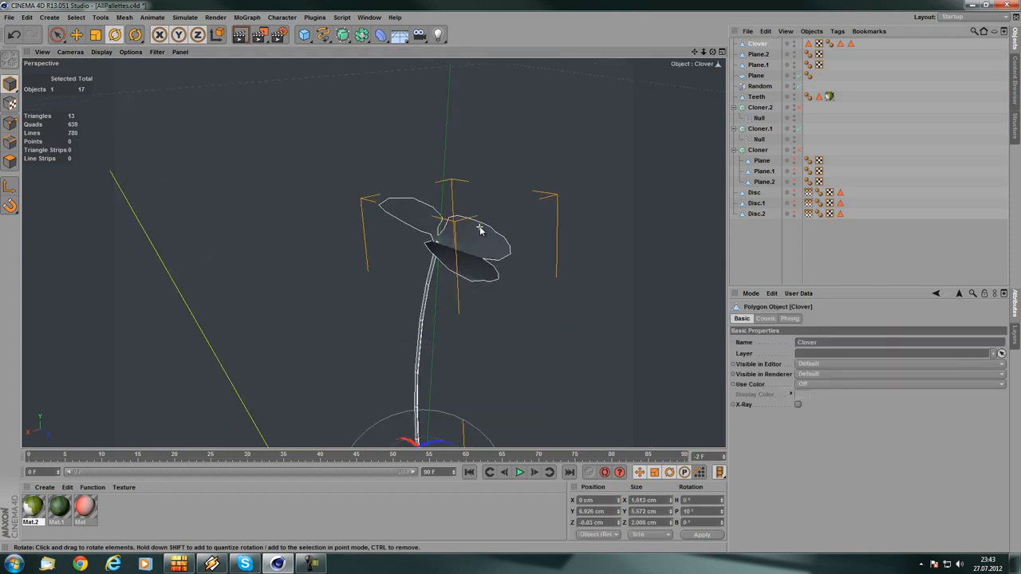
pyautogui.keyDown('alt'); pyautogui.moveTo(441, 242); pyautogui.dragTo(236, 266); pyautogui.keyUp('alt')
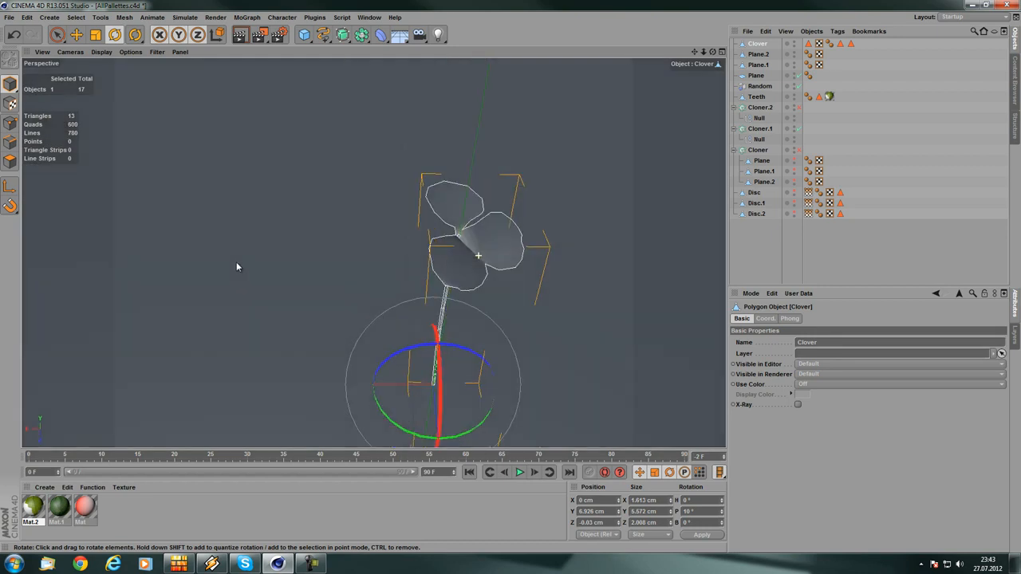
pyautogui.scroll(5, 393, 200)
pyautogui.scroll(-5, 464, 225)
pyautogui.keyDown('alt'); pyautogui.moveTo(465, 227); pyautogui.dragTo(317, 306, button='middle'); pyautogui.keyUp('alt')
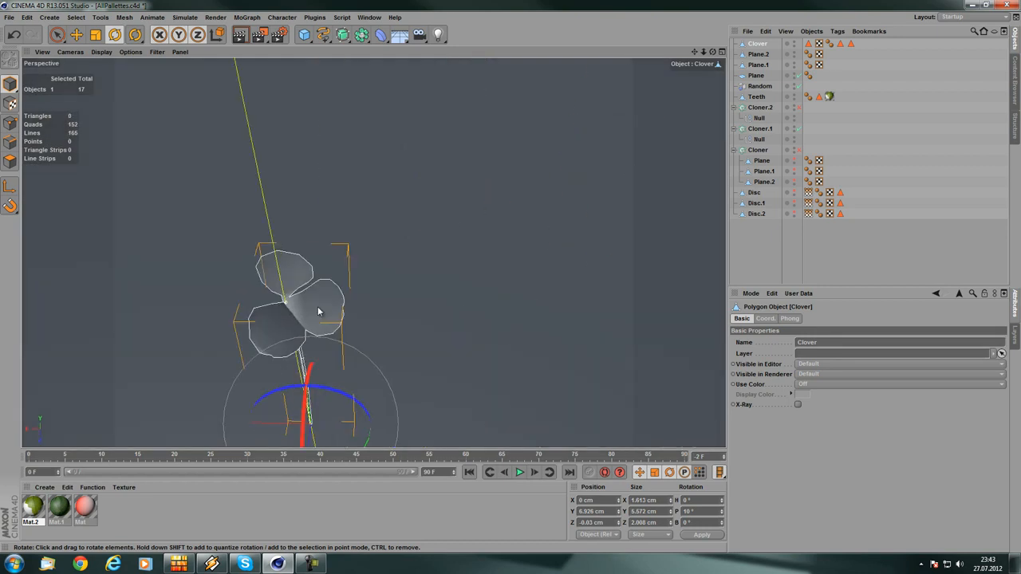
pyautogui.scroll(5, 283, 299)
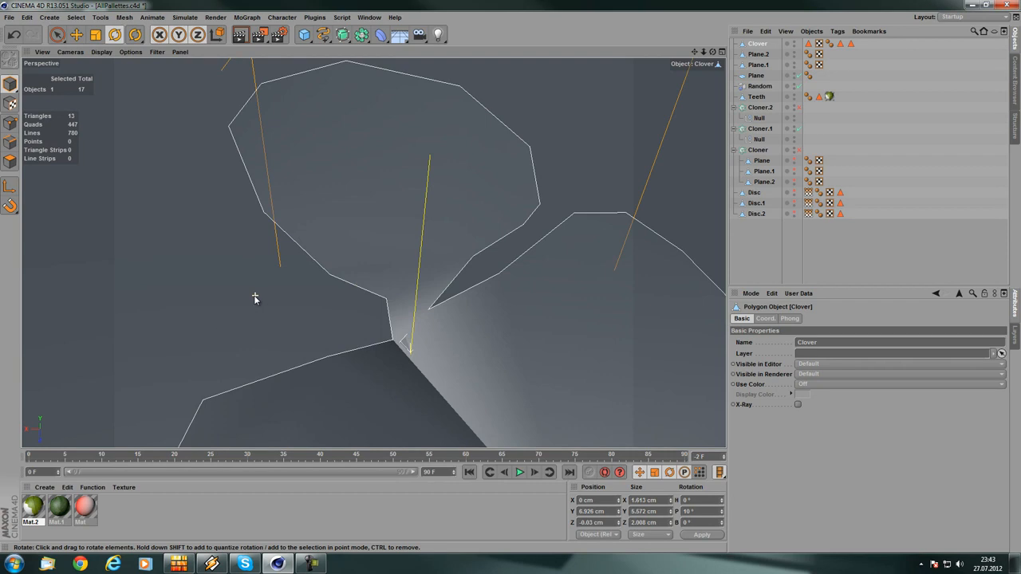
pyautogui.scroll(-5, 255, 296)
pyautogui.keyDown('alt'); pyautogui.moveTo(313, 295); pyautogui.dragTo(308, 341); pyautogui.keyUp('alt')
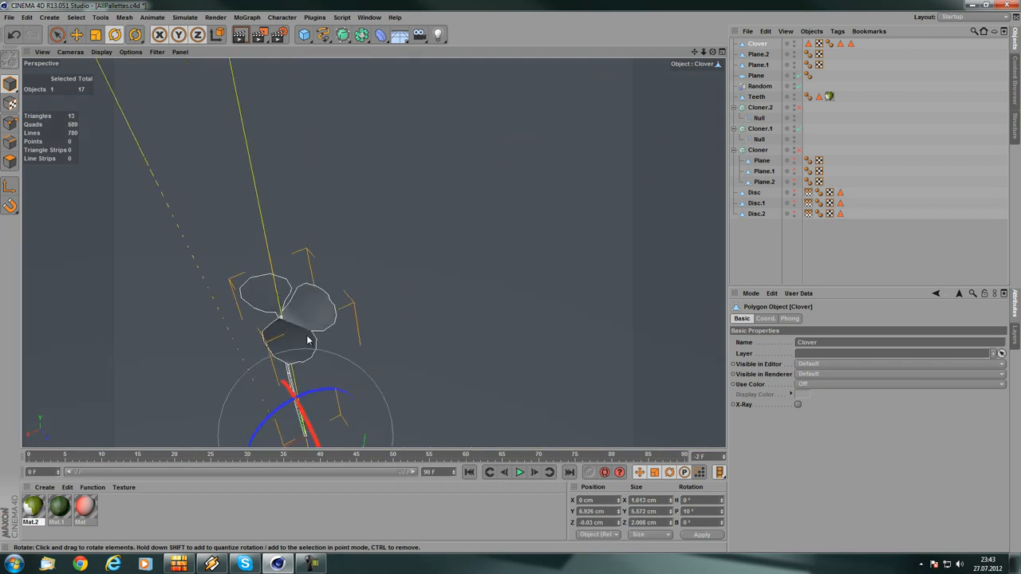
pyautogui.scroll(4, 246, 303)
pyautogui.scroll(-1, 285, 308)
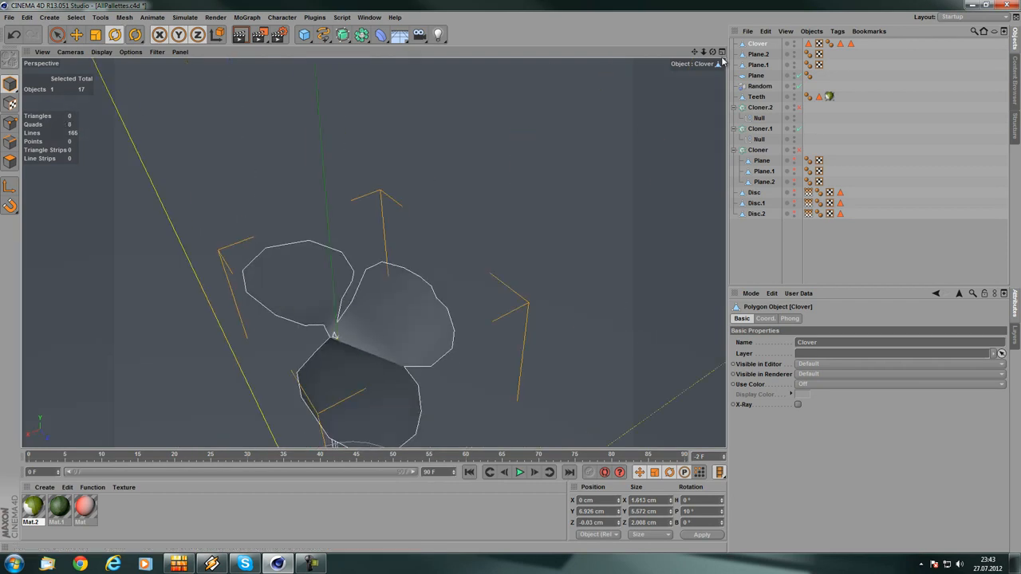
# - Cut roughly parallel lines across the clover's leaflets and one line crossing them, using the Knife in Line mode on edges
pyautogui.click(12, 147)
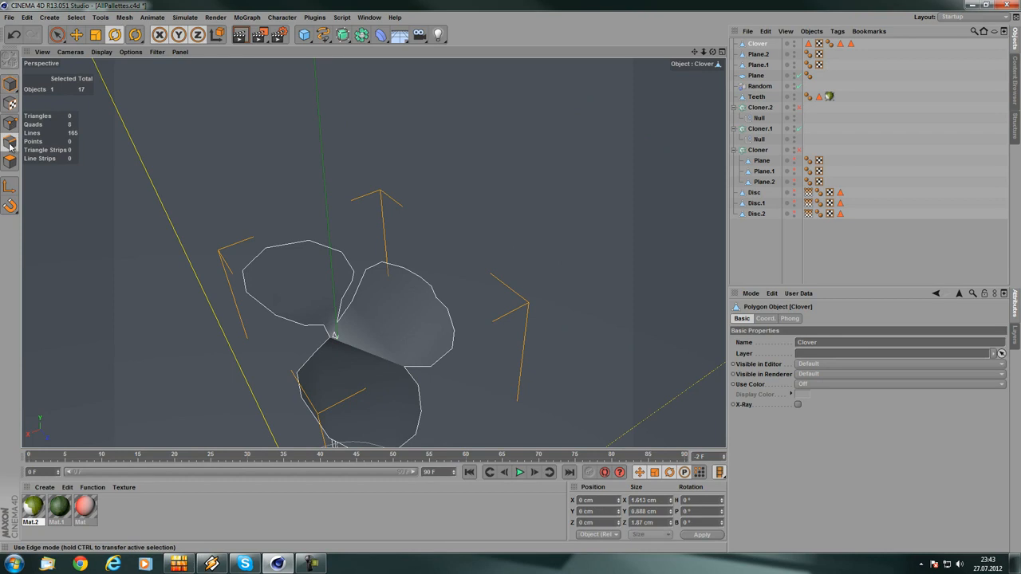
pyautogui.rightClick(390, 150)
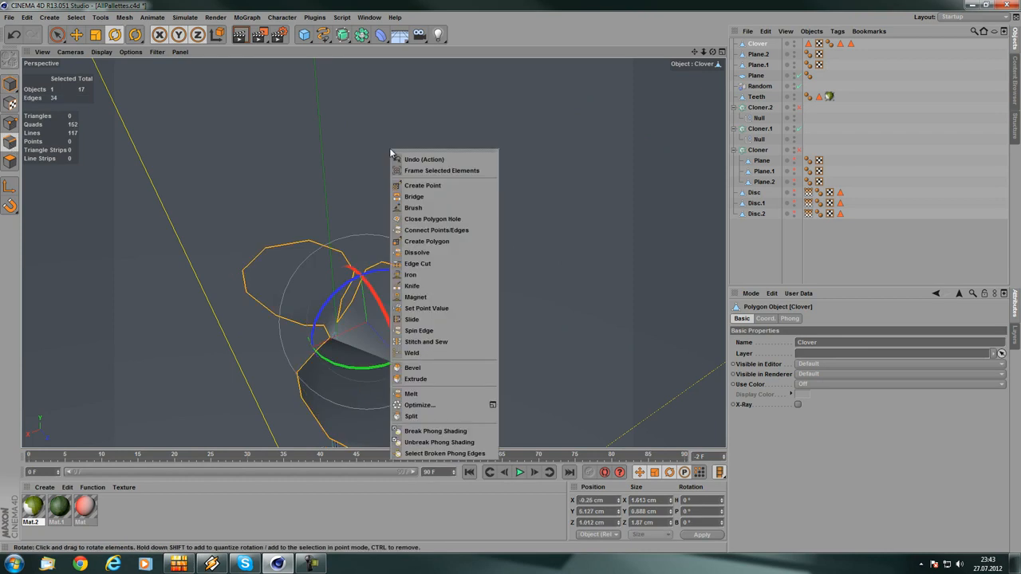
pyautogui.click(412, 285)
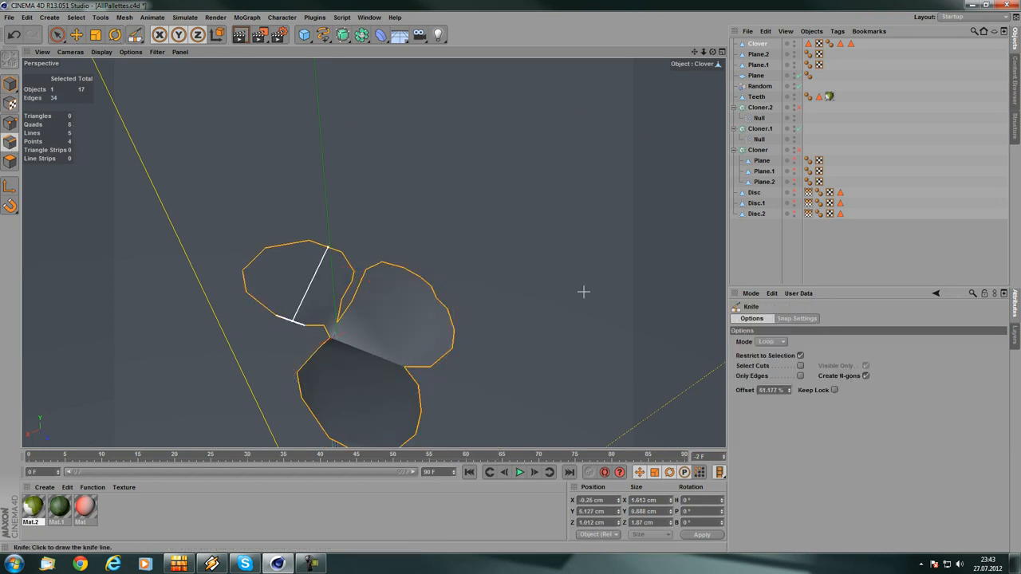
pyautogui.click(769, 342)
pyautogui.click(767, 352)
pyautogui.moveTo(221, 291); pyautogui.dragTo(422, 237)
pyautogui.moveTo(254, 343); pyautogui.dragTo(399, 276)
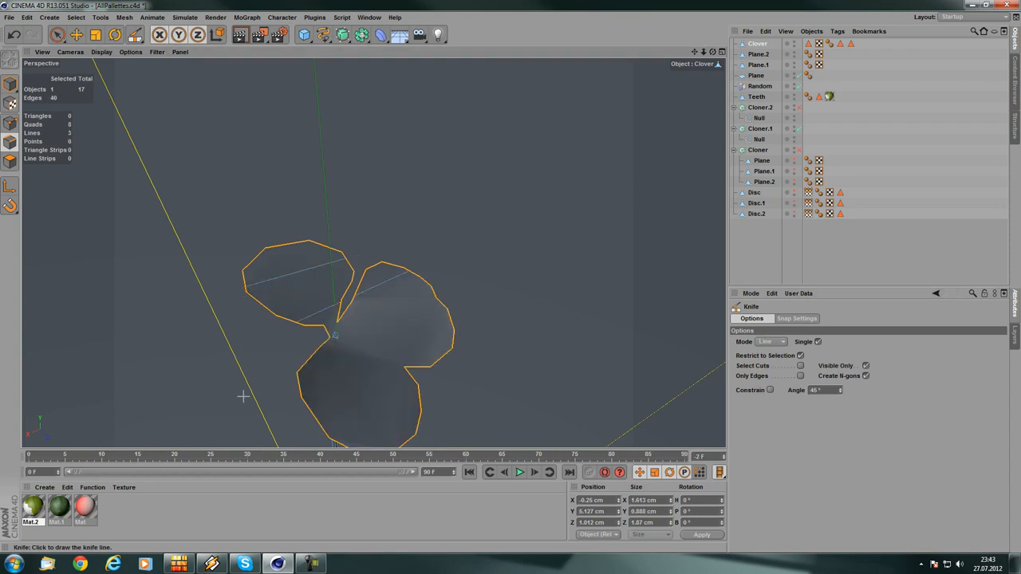
pyautogui.moveTo(244, 394); pyautogui.dragTo(427, 325)
pyautogui.moveTo(264, 429); pyautogui.dragTo(558, 314)
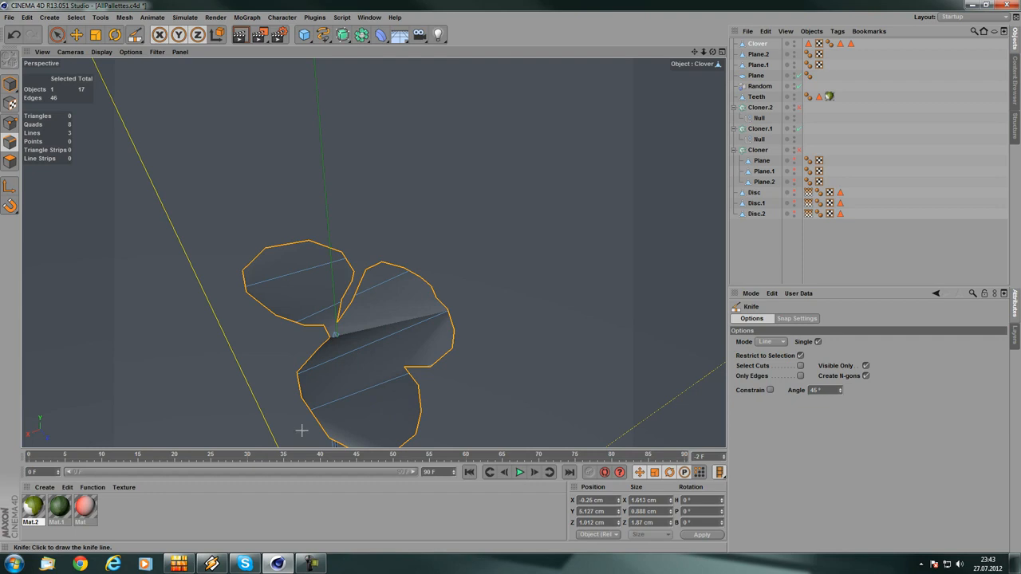
pyautogui.moveTo(554, 379); pyautogui.dragTo(554, 379)
pyautogui.keyDown('alt'); pyautogui.moveTo(391, 285); pyautogui.dragTo(459, 250, button='middle'); pyautogui.keyUp('alt')
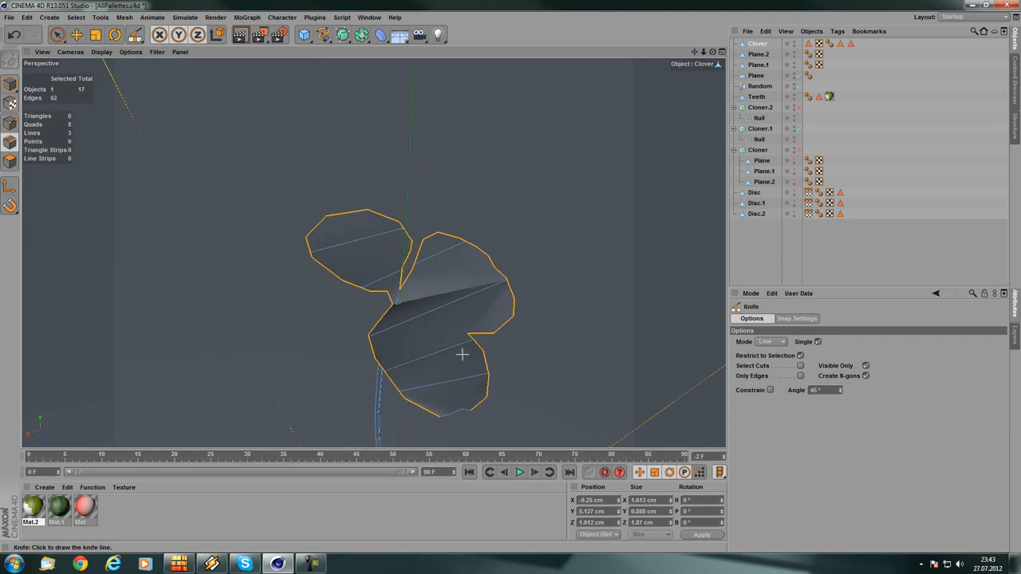
pyautogui.moveTo(292, 188); pyautogui.dragTo(490, 431)
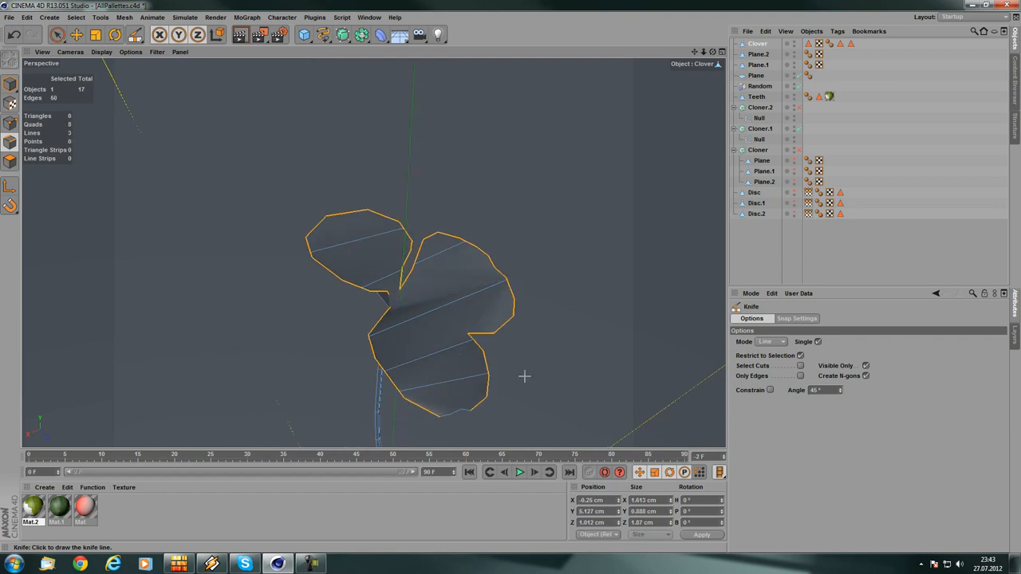
# - Switch to polygon editing and knife additional diagonal lines across the clover's leaflets, crossing the existing cuts
pyautogui.click(10, 161)
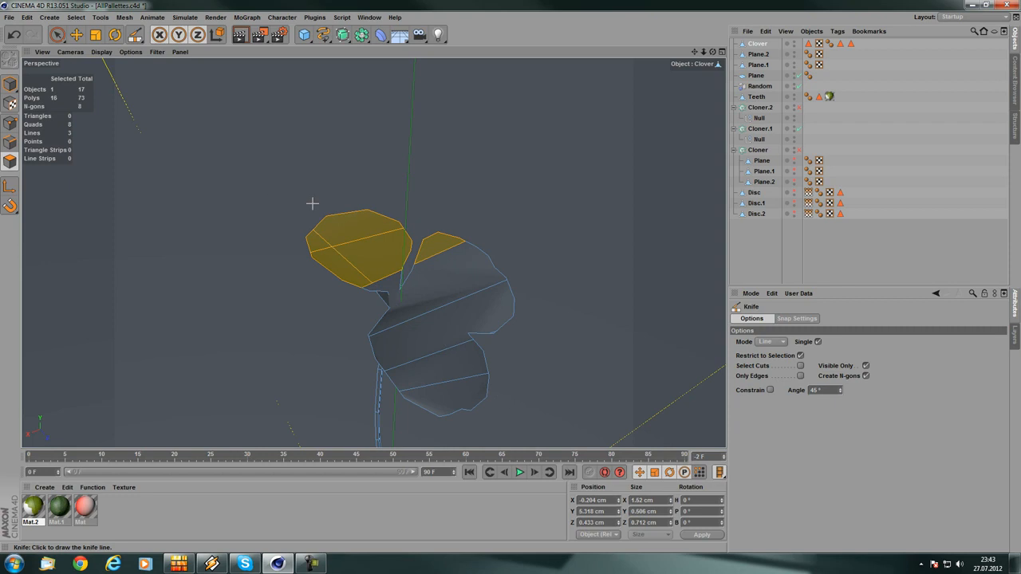
pyautogui.moveTo(551, 446); pyautogui.dragTo(551, 447)
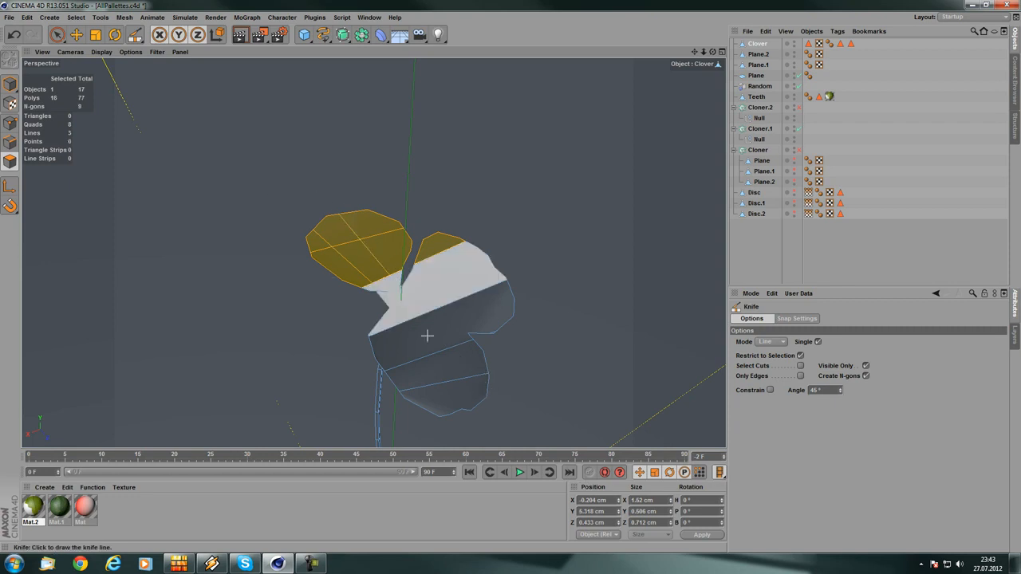
pyautogui.moveTo(497, 413)
pyautogui.mouseDown()
pyautogui.moveTo(343, 150)
pyautogui.moveTo(472, 203)
pyautogui.moveTo(406, 209)
pyautogui.moveTo(495, 102)
pyautogui.moveTo(372, 250)
pyautogui.moveTo(433, 263)
pyautogui.moveTo(332, 246)
pyautogui.moveTo(327, 214)
pyautogui.moveTo(289, 207)
pyautogui.moveTo(301, 190)
pyautogui.mouseUp()
pyautogui.keyDown('alt'); pyautogui.moveTo(301, 190); pyautogui.dragTo(512, 212); pyautogui.keyUp('alt')
# - Look over the wider scene, view the GrassNew.c4d document and switch to graswithclover.c4d
pyautogui.click(829, 97)
pyautogui.scroll(-10, 515, 208)
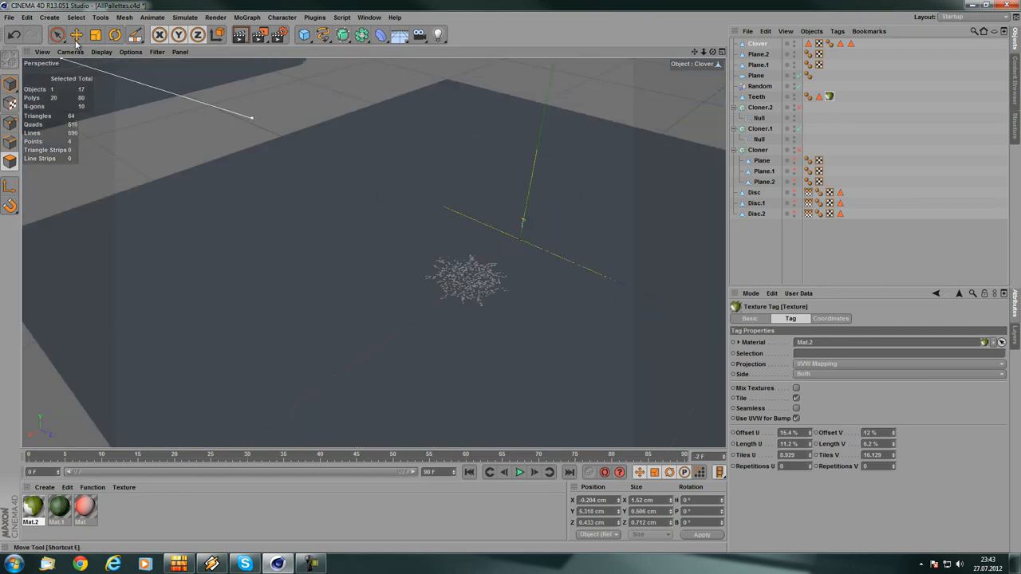
pyautogui.press('e')
pyautogui.click(369, 18)
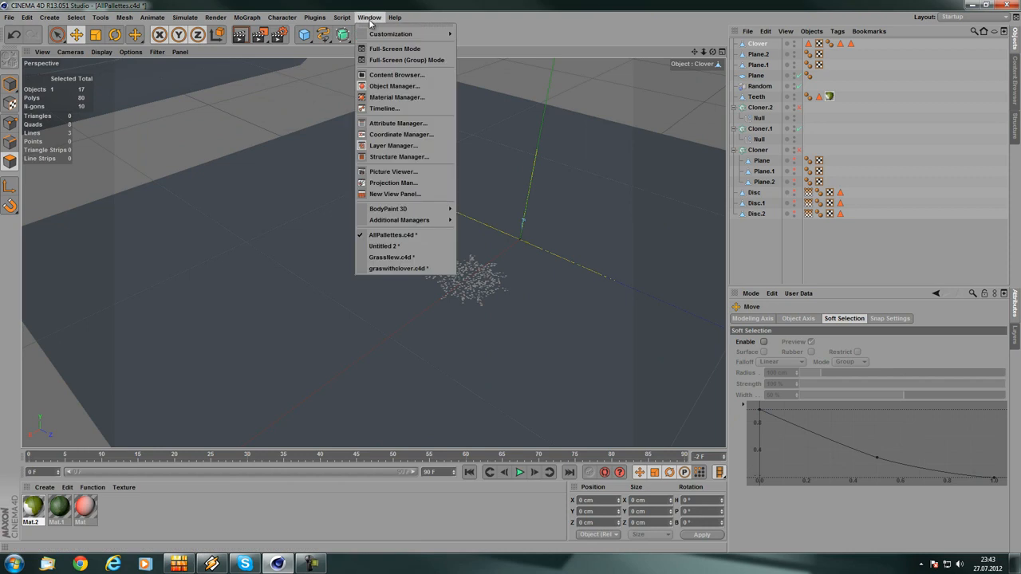
pyautogui.click(399, 257)
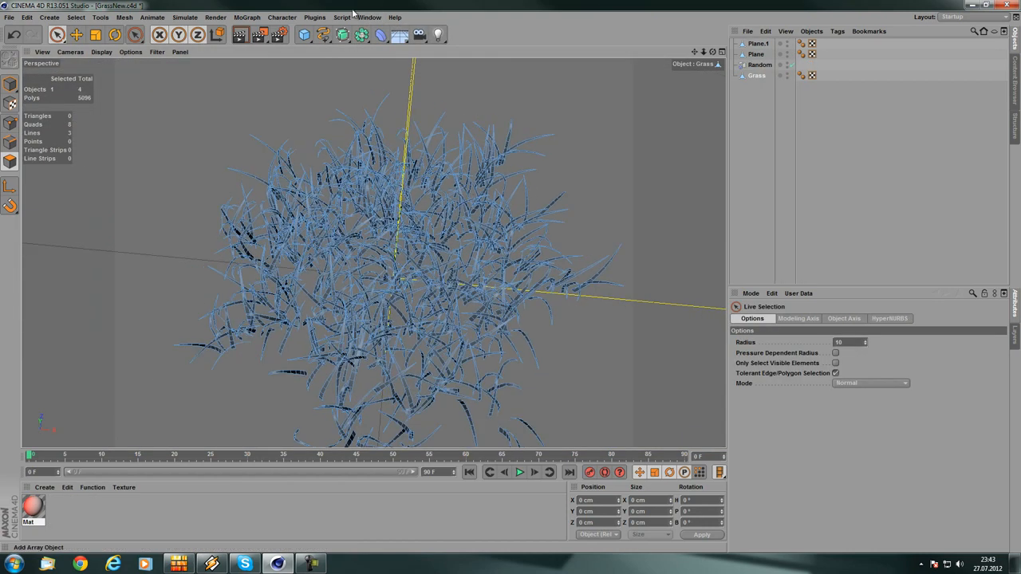
pyautogui.click(369, 18)
pyautogui.click(396, 267)
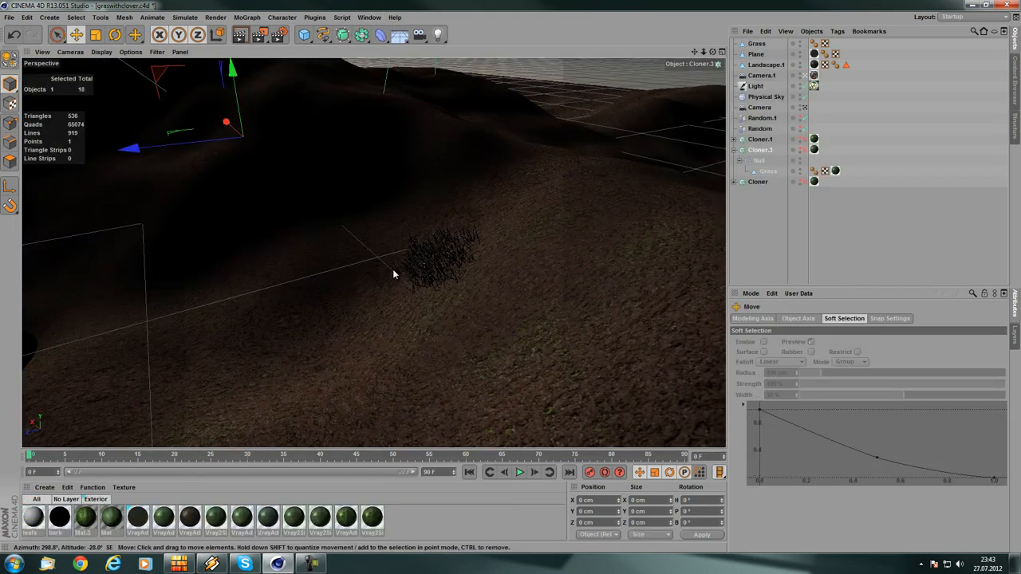
# - Rename the Teeth object inside Cloner.1's Null to Dandilion
pyautogui.click(733, 138)
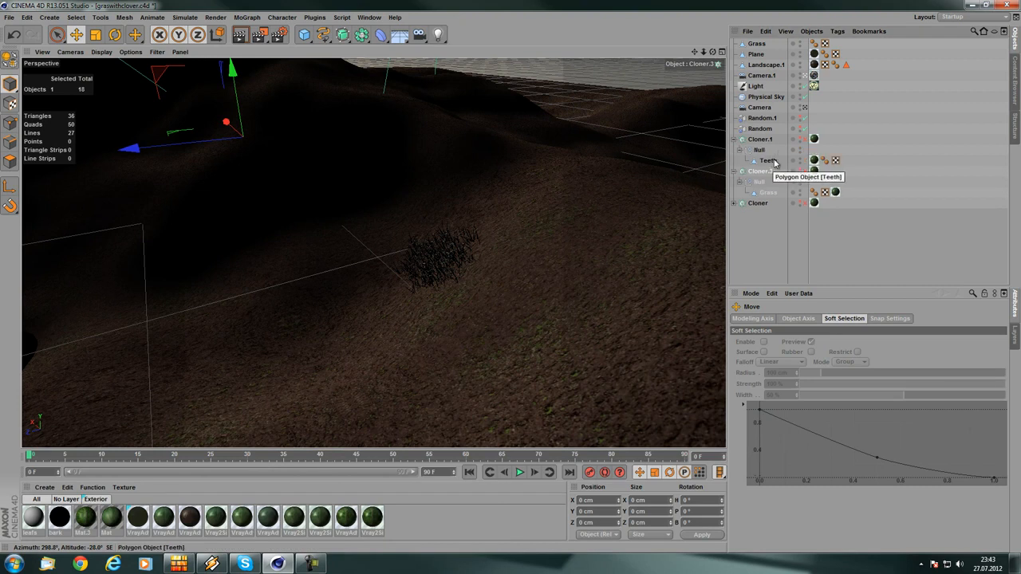
pyautogui.doubleClick(768, 160)
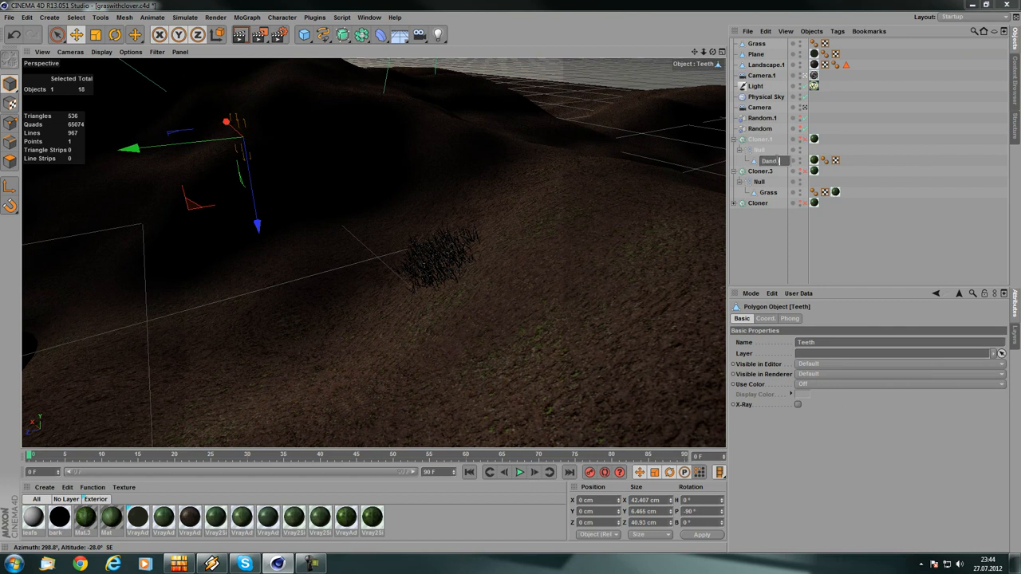
pyautogui.press('Return')
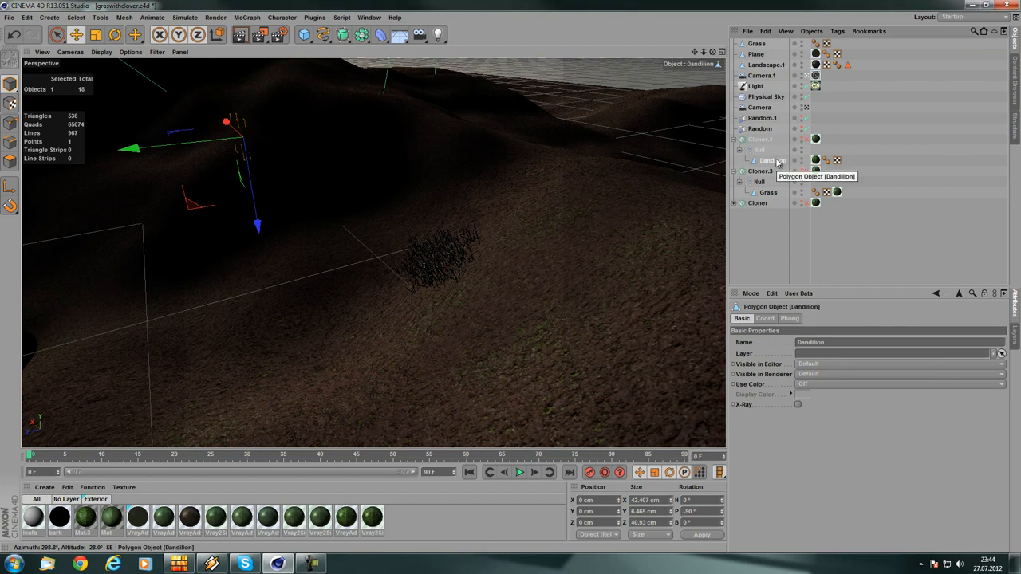
# - Inspect the Grass and Clover objects under their cloners and the Cloner's distribution settings on the landscape
pyautogui.click(761, 193)
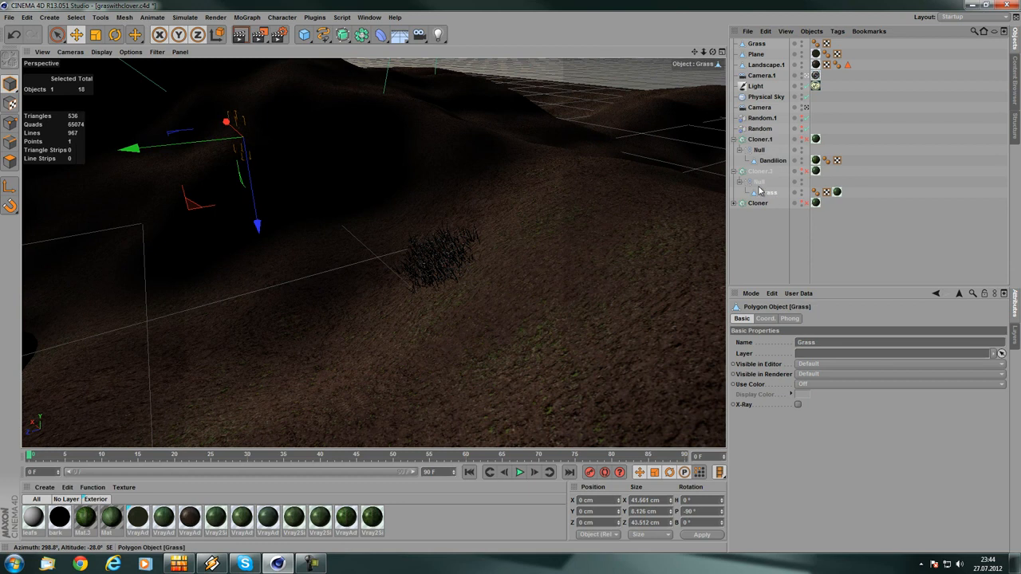
pyautogui.click(734, 204)
pyautogui.click(770, 225)
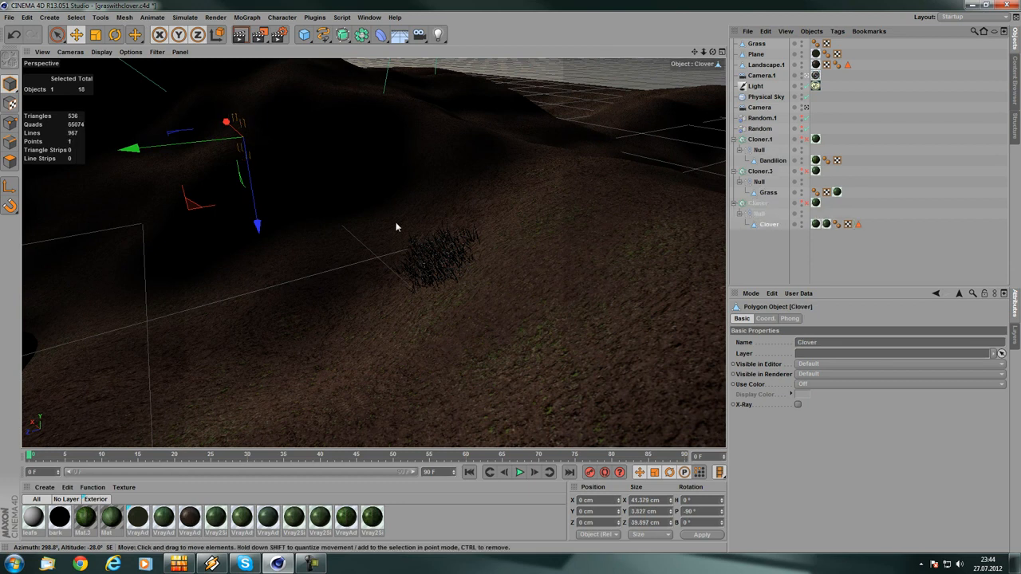
pyautogui.click(760, 204)
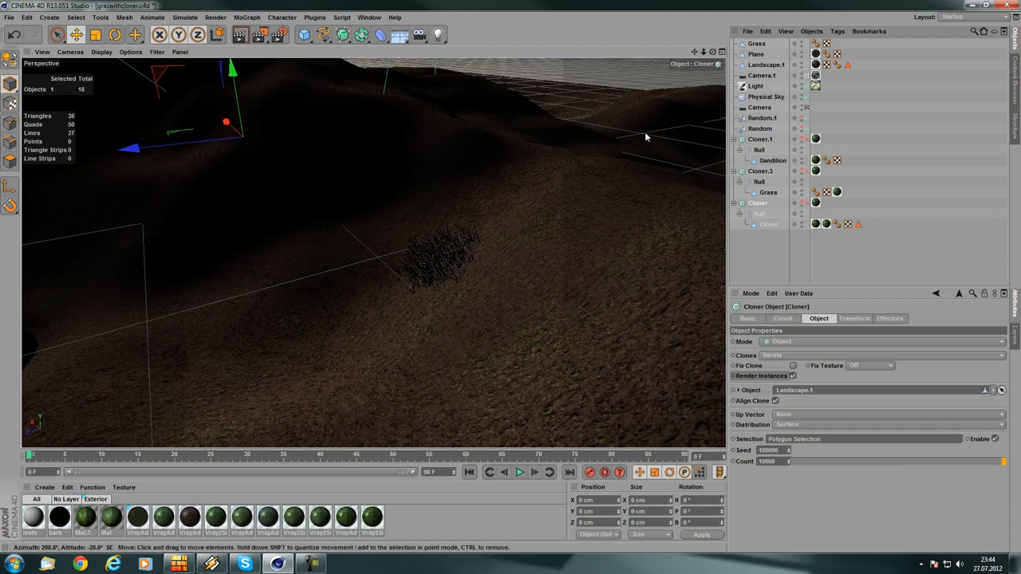
pyautogui.scroll(1, 315, 150)
pyautogui.scroll(-2, 394, 136)
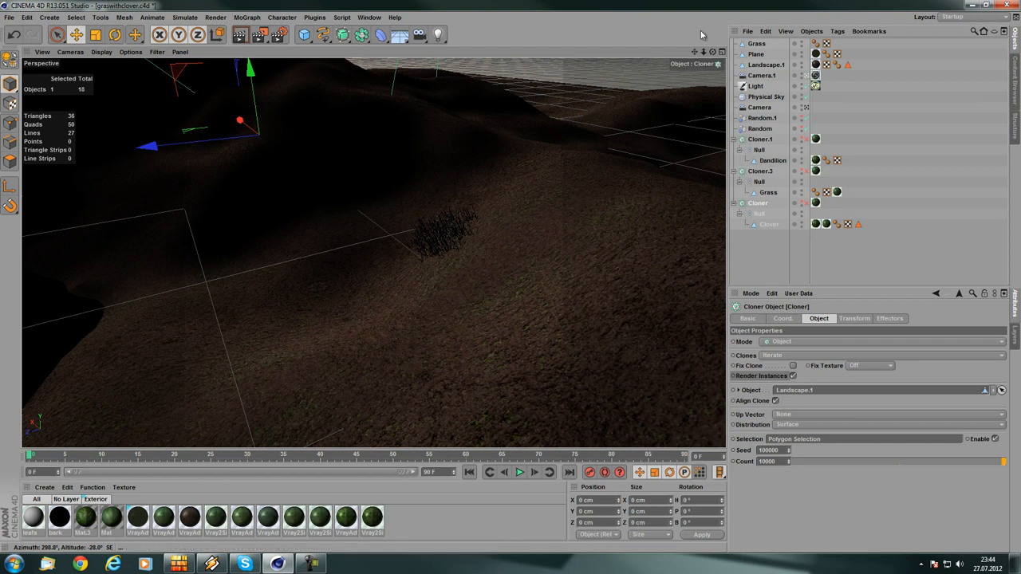
# - Deselect the cloner and look at the scene's bark and leafs materials
pyautogui.click(865, 114)
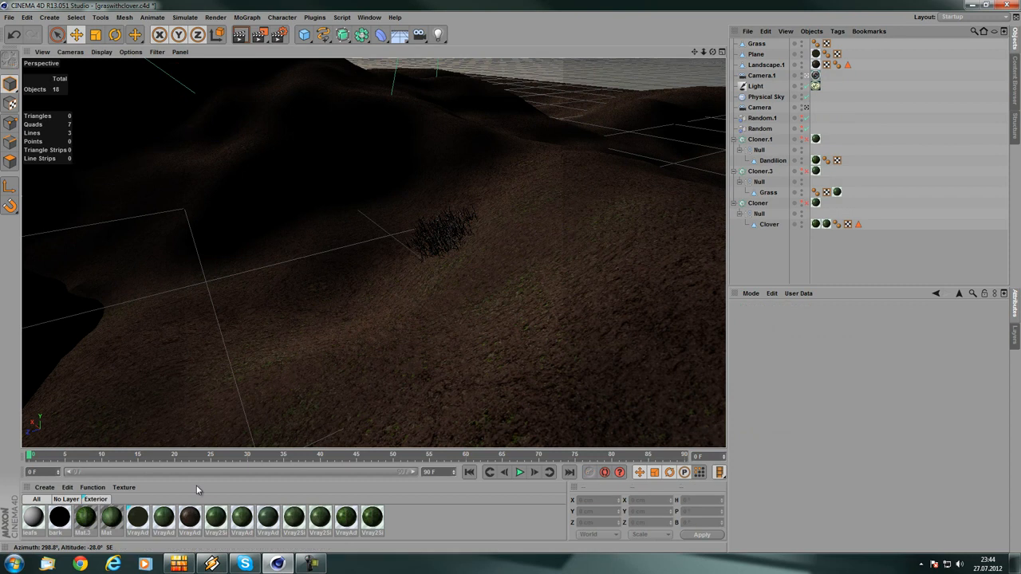
pyautogui.click(59, 516)
pyautogui.click(34, 519)
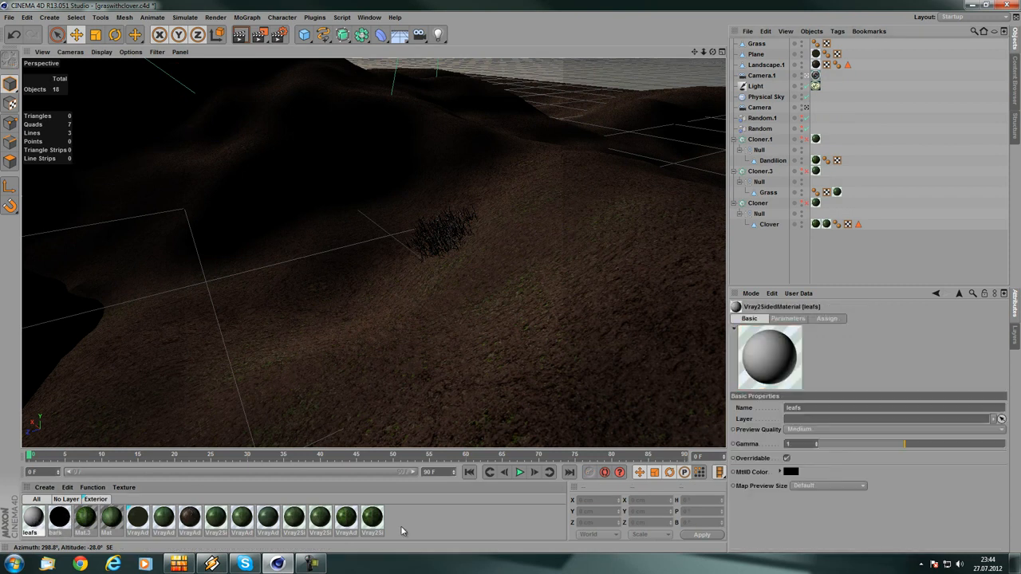
pyautogui.click(407, 525)
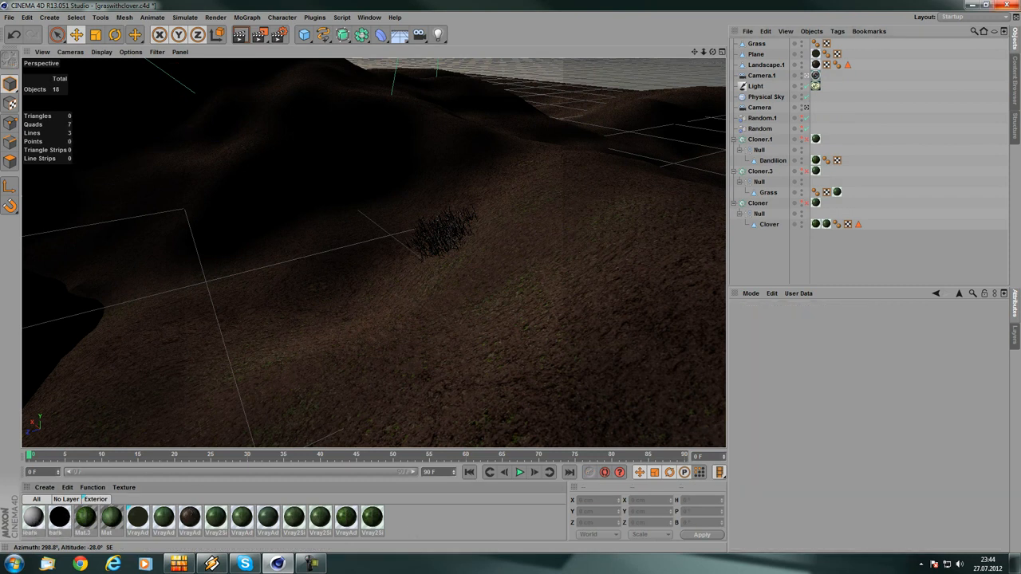
# - Switch to Adobe After Effects CS5 and open the recent project D:\Personal\VrayGrass\Unbenanntes Projekt.aep
pyautogui.click(971, 5)
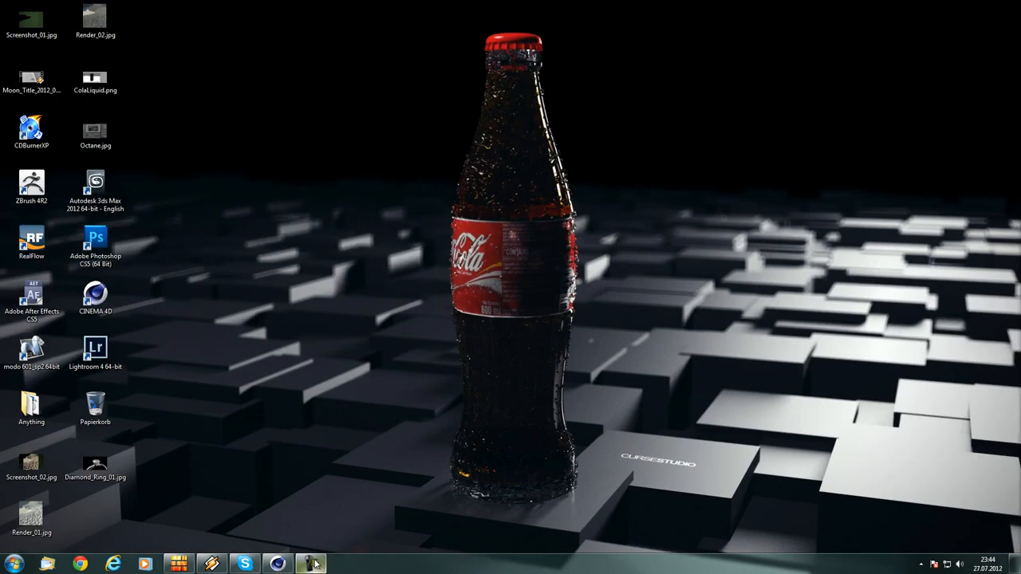
pyautogui.doubleClick(32, 299)
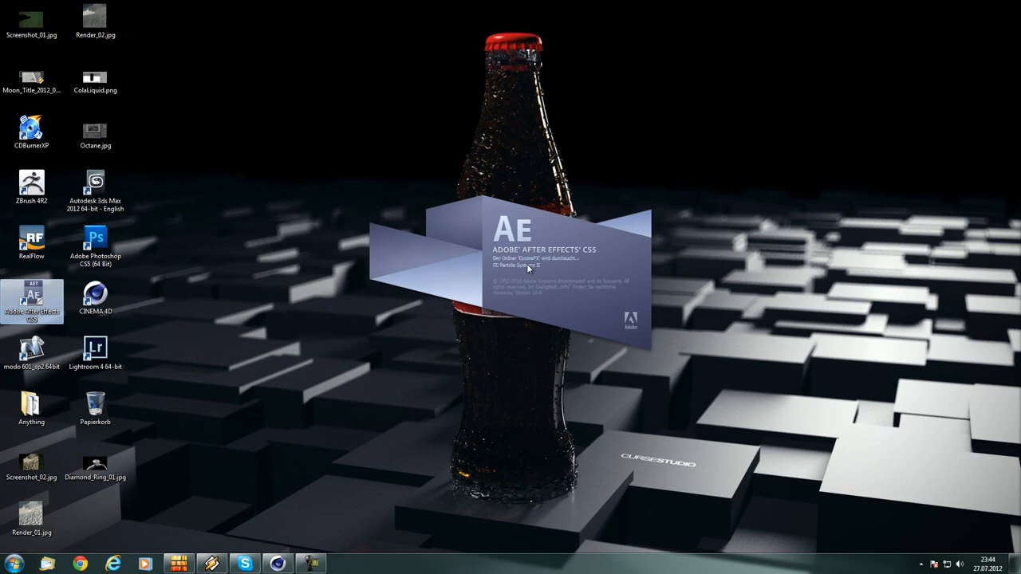
pyautogui.click(605, 329)
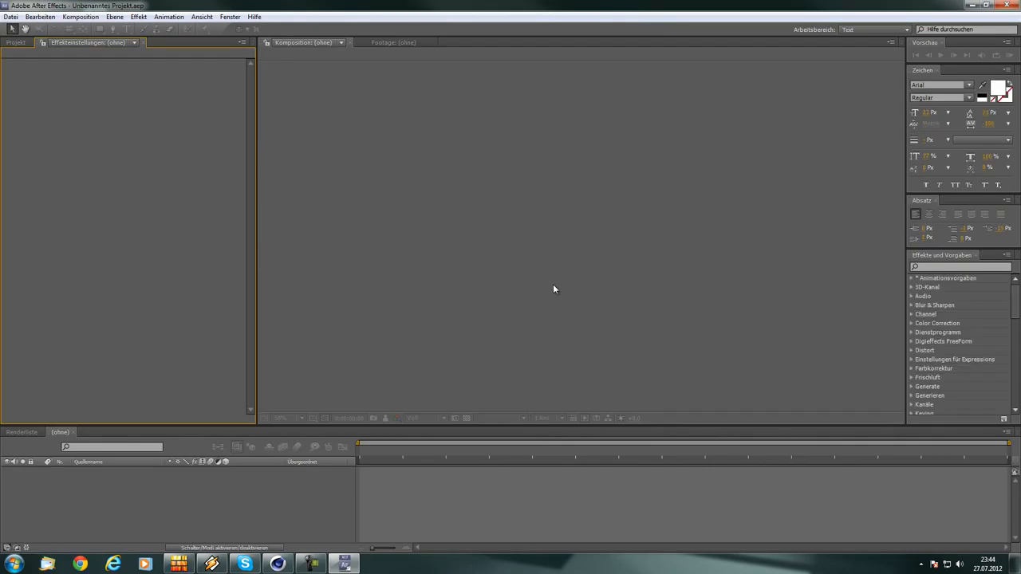
pyautogui.click(10, 18)
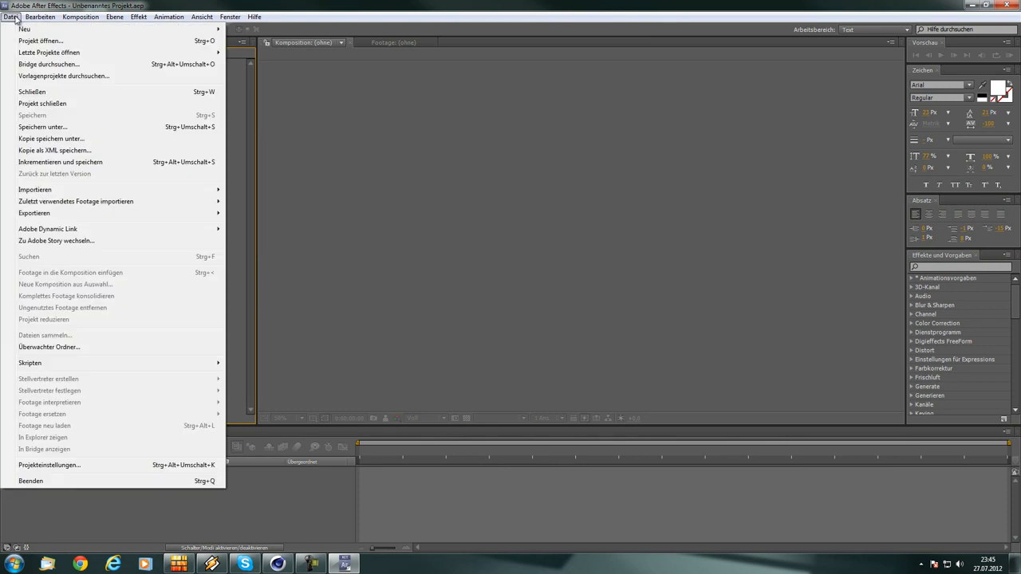
pyautogui.moveTo(119, 52)
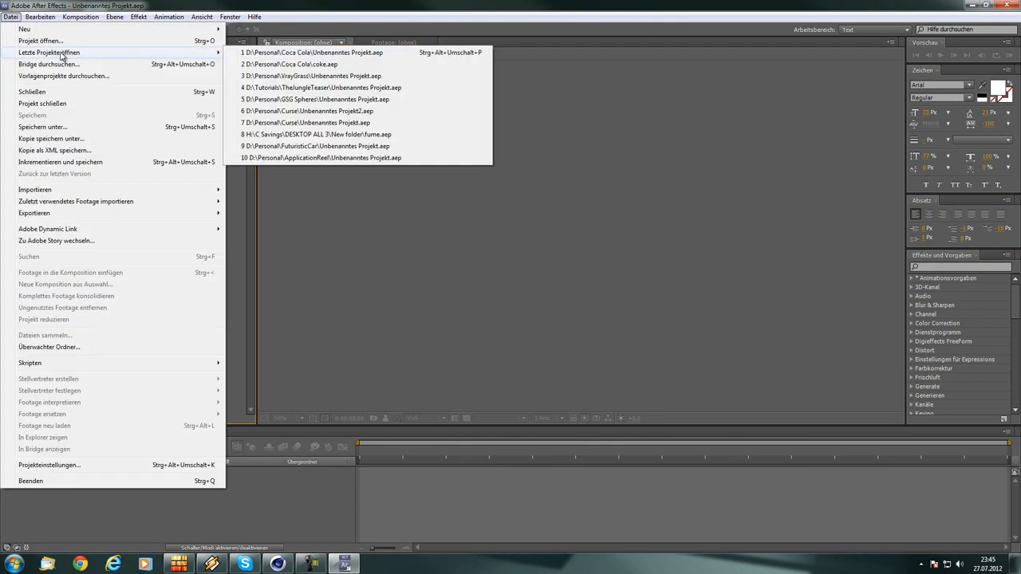
pyautogui.click(337, 77)
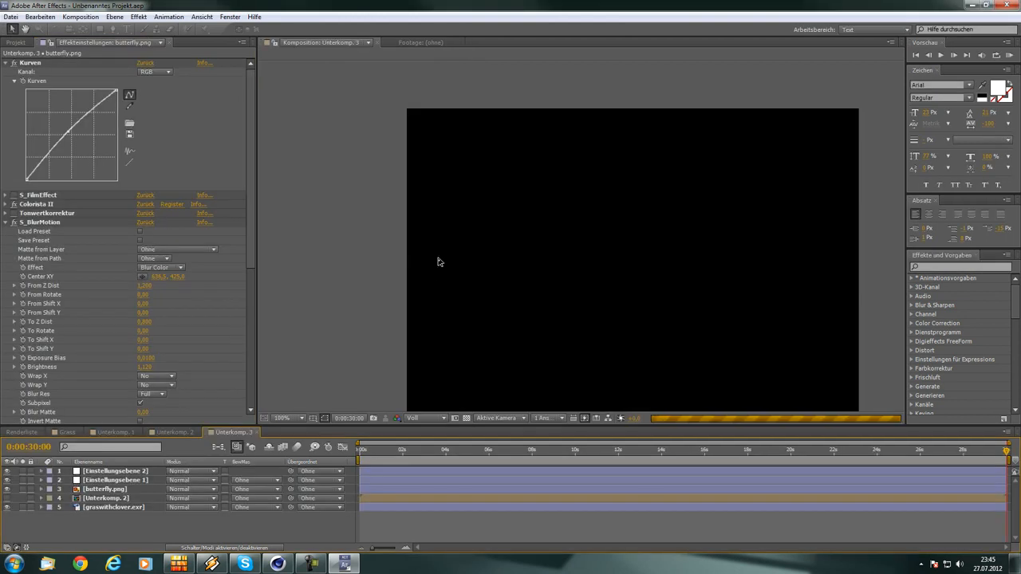
# - Centre the rendered grass image in the composition view and show the effects of the graswithclover.exr layer
pyautogui.click(25, 29)
pyautogui.moveTo(579, 295); pyautogui.dragTo(516, 169)
pyautogui.click(13, 30)
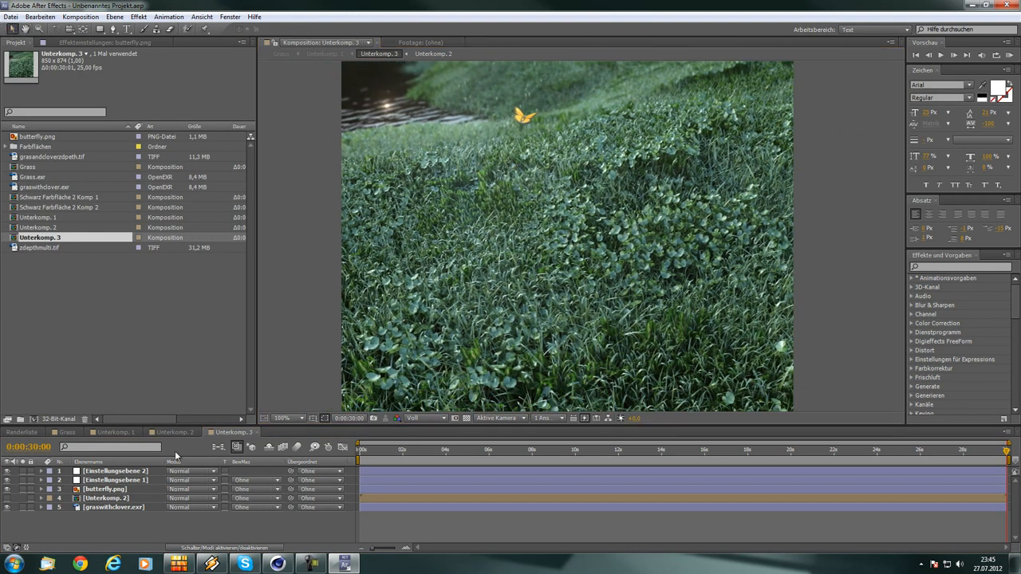
pyautogui.click(96, 509)
pyautogui.press('F3')
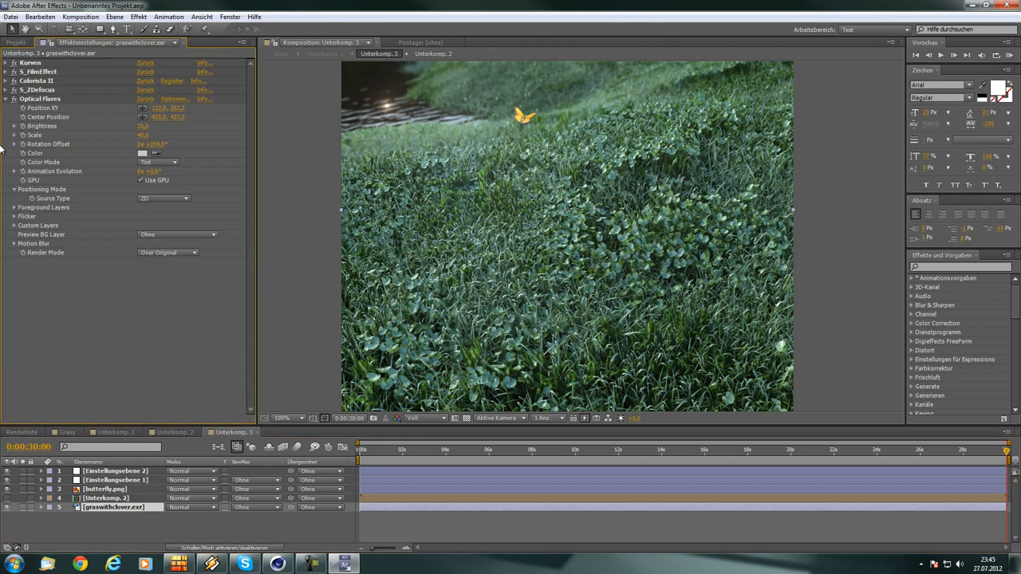
# - Turn the Kurven effect on graswithclover.exr off and on again to compare the image, and select that effect
pyautogui.click(13, 63)
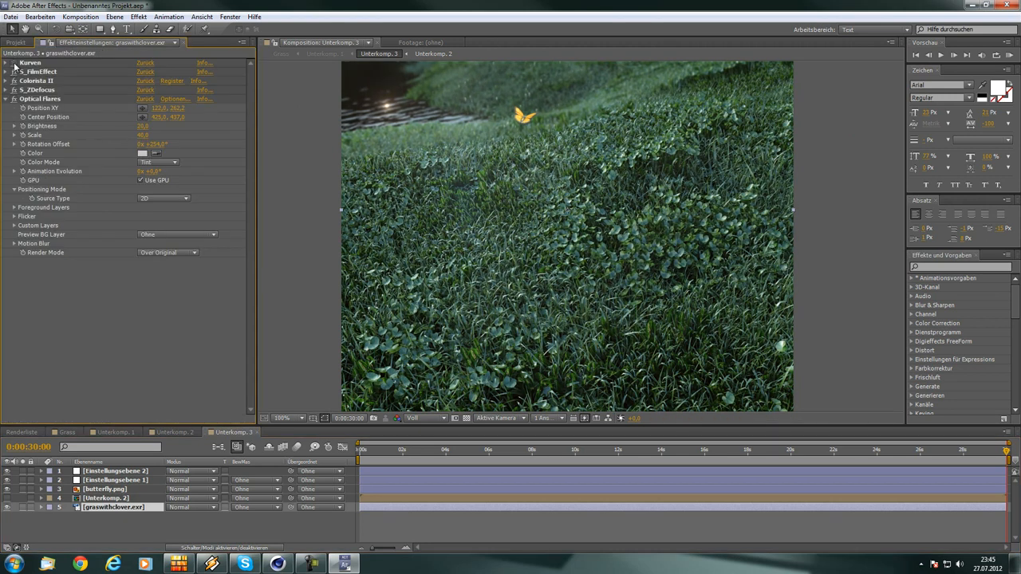
pyautogui.moveTo(319, 201); pyautogui.dragTo(334, 233)
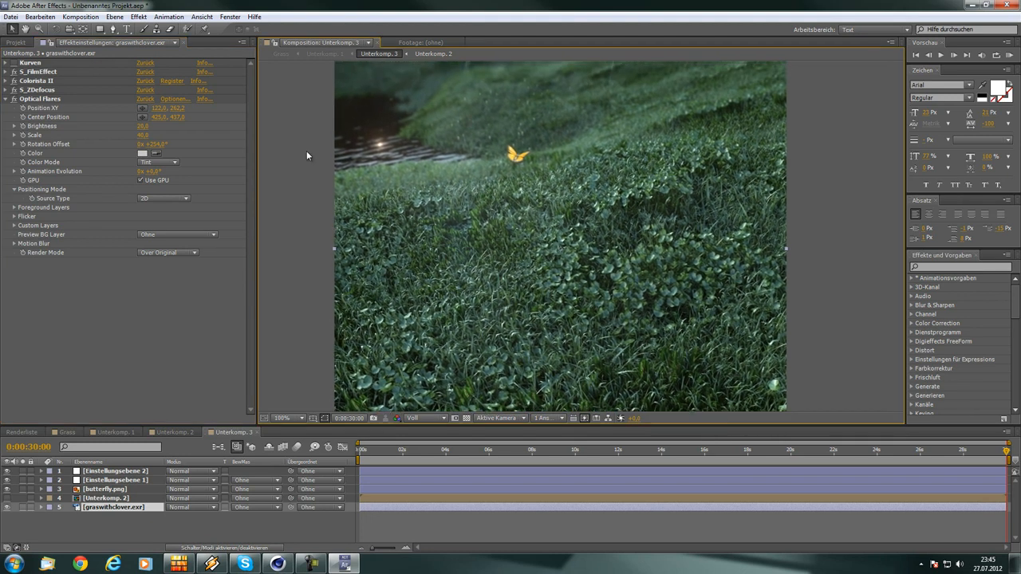
pyautogui.click(13, 63)
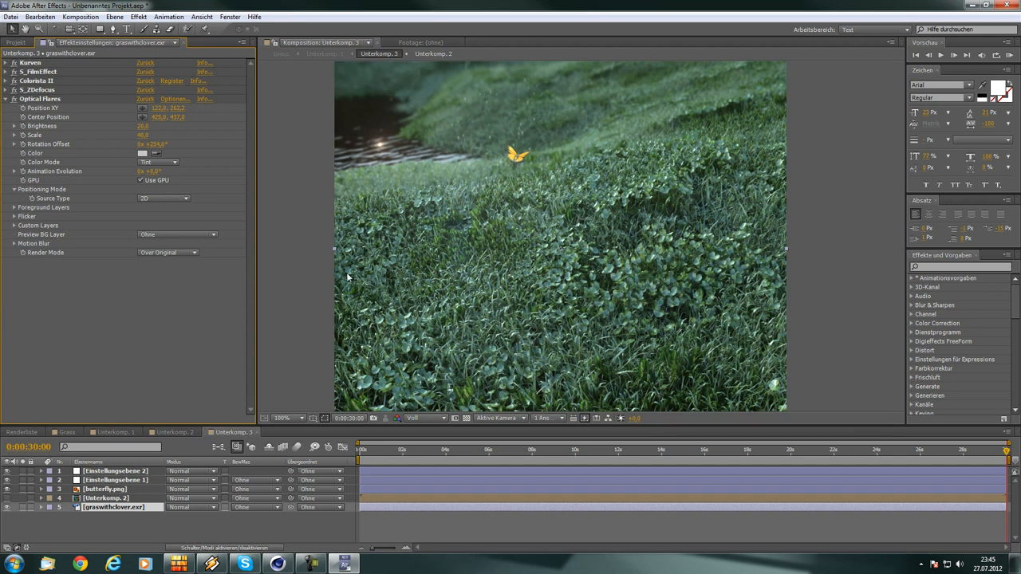
pyautogui.click(34, 63)
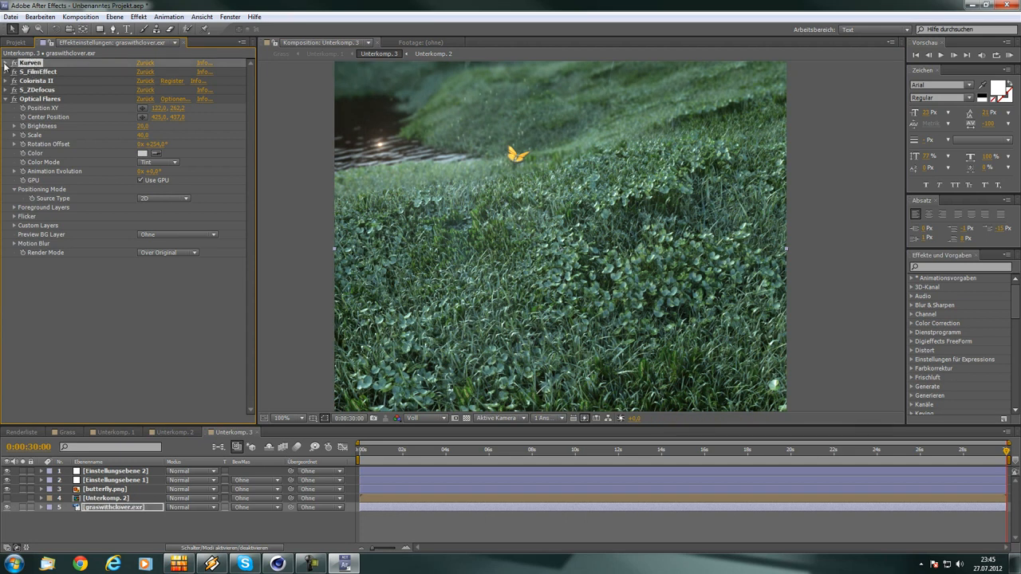
# - Reveal the Kurven effect's RGB curve on graswithclover.exr and reset it to a straight line
pyautogui.click(6, 63)
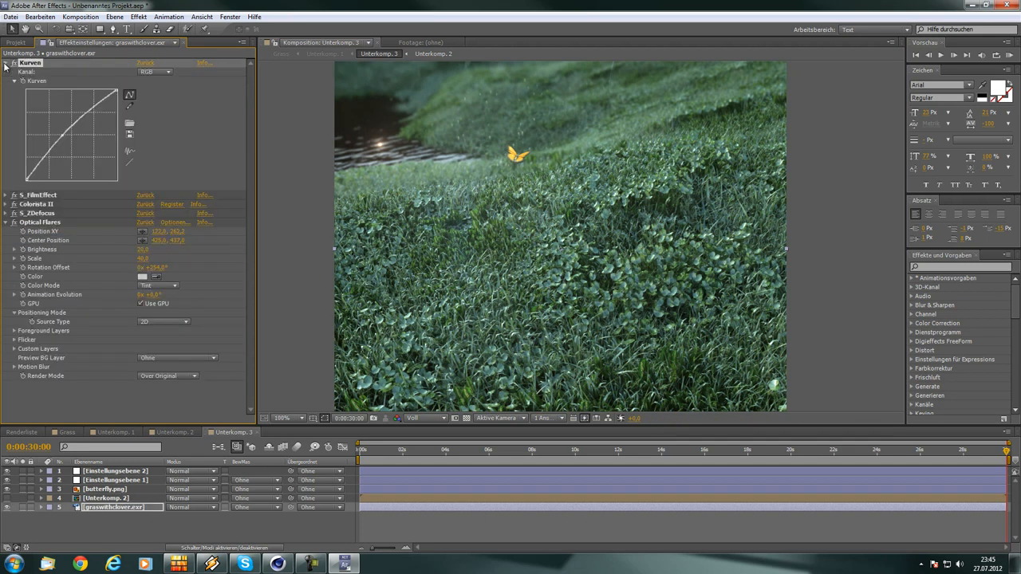
pyautogui.click(134, 19)
pyautogui.click(99, 5)
pyautogui.click(129, 163)
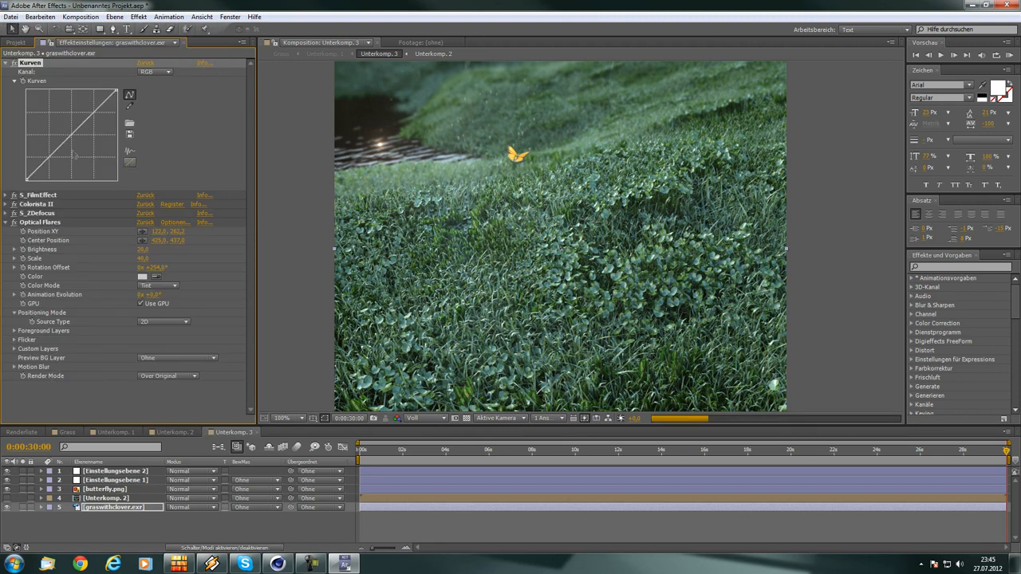
# - Try brightening the grass image by raising the midtones of the RGB curve, and undo that change
pyautogui.moveTo(66, 136)
pyautogui.mouseDown()
pyautogui.moveTo(71, 143)
pyautogui.moveTo(58, 130)
pyautogui.mouseUp()
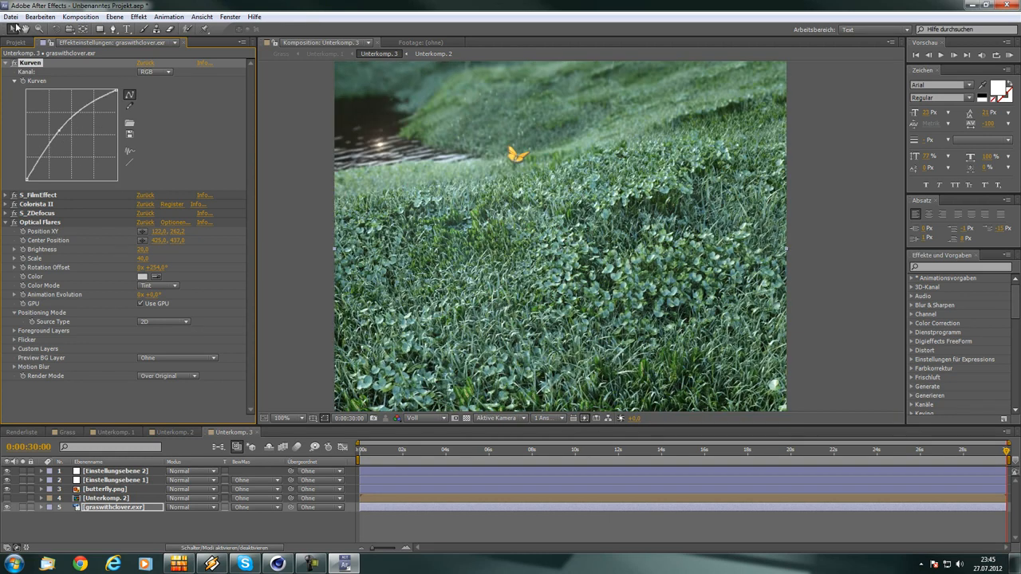
pyautogui.click(40, 17)
pyautogui.click(40, 30)
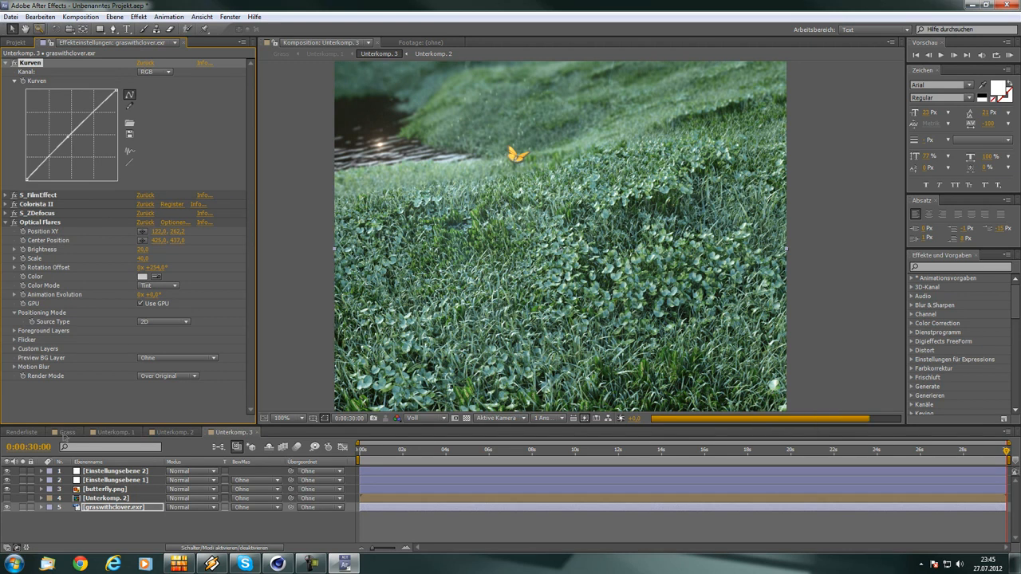
# - Show the Grass composition with its layers in the timeline
pyautogui.click(66, 432)
pyautogui.click(32, 433)
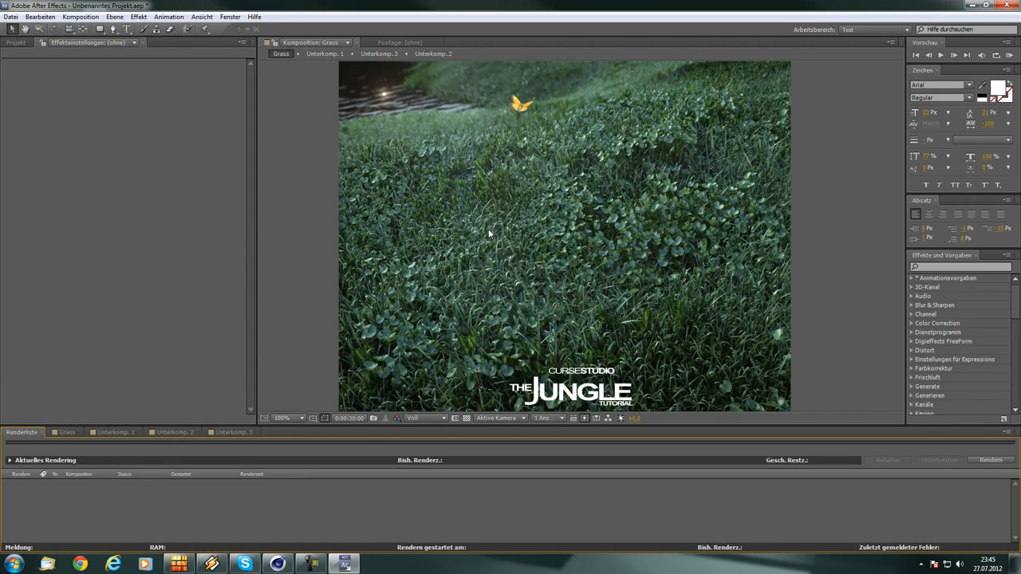
pyautogui.click(315, 212)
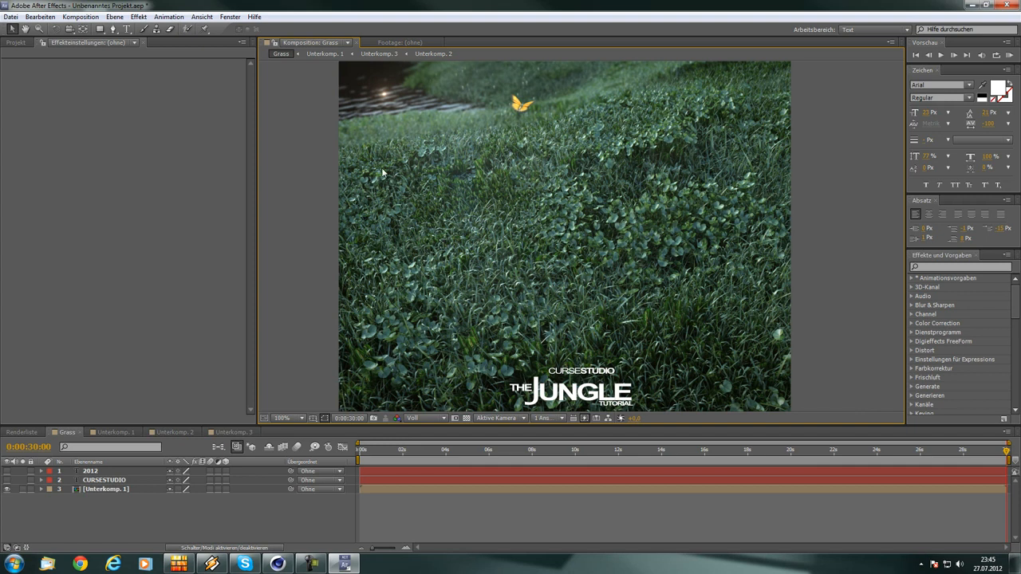
# - Switch to Google Chrome and search Google for "videocopilot"
pyautogui.click(14, 563)
pyautogui.click(68, 215)
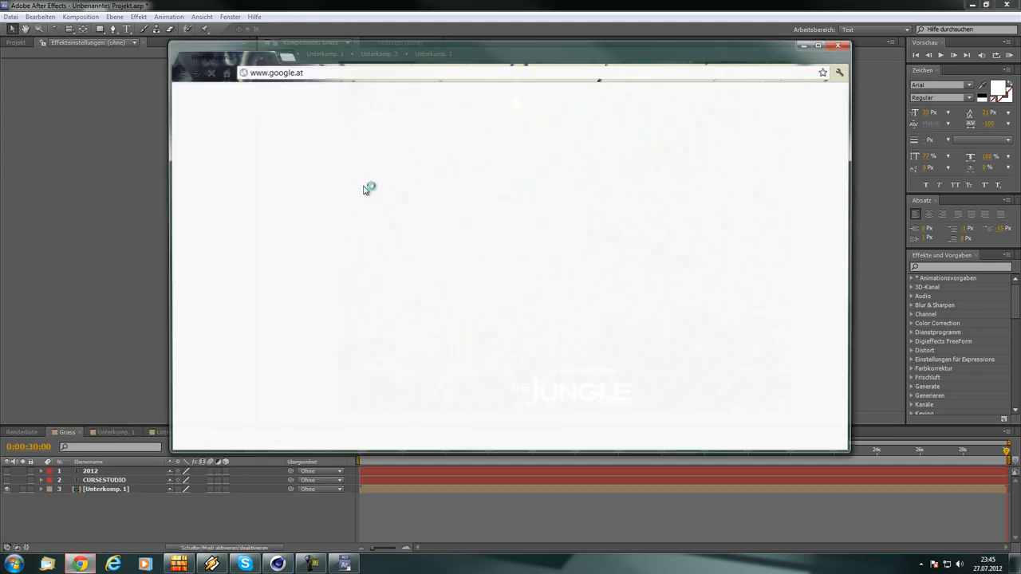
pyautogui.write('v')
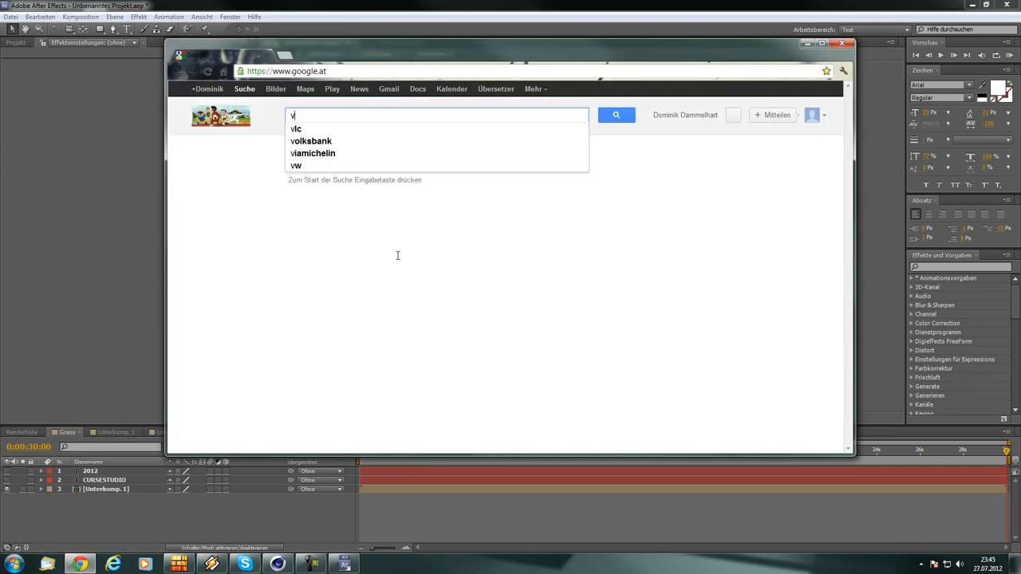
pyautogui.write('ideocopli')
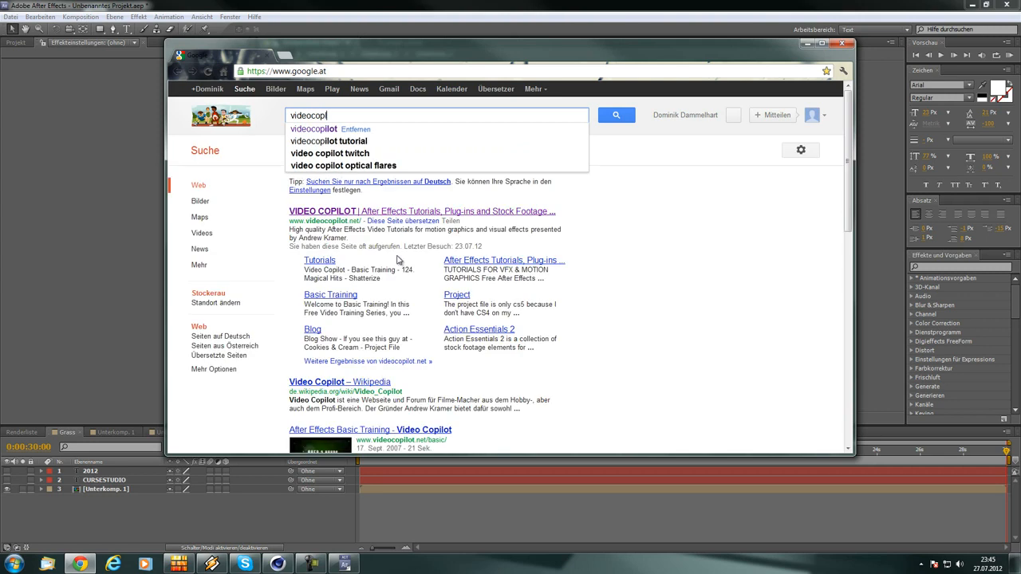
pyautogui.press('BackSpace')
pyautogui.press('BackSpace')
pyautogui.write('ilot')
pyautogui.press('Return')
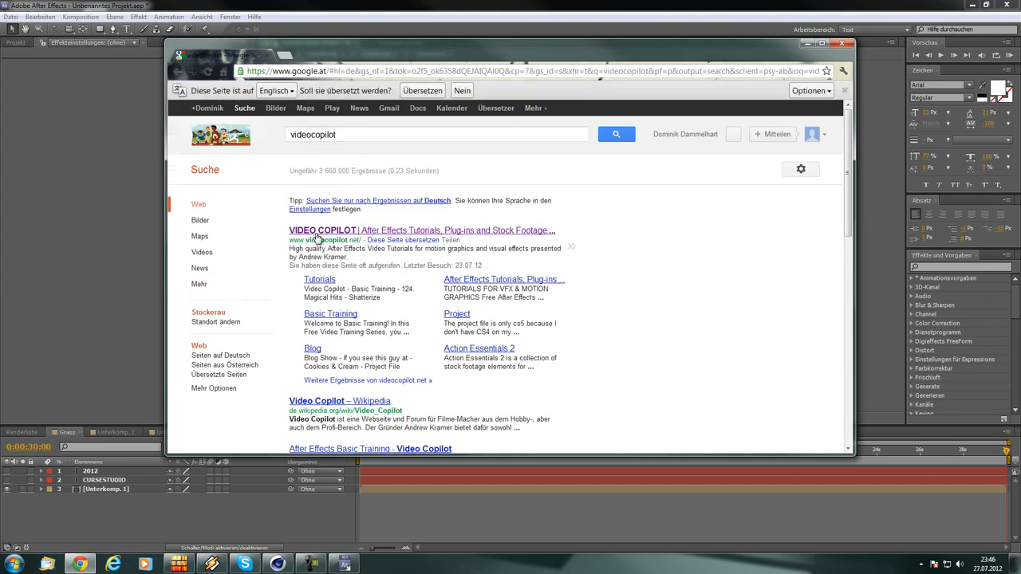
# - Open the Video Copilot website from the search results and search the site for "32 bit"
pyautogui.click(317, 232)
pyautogui.moveTo(406, 55); pyautogui.dragTo(333, 28)
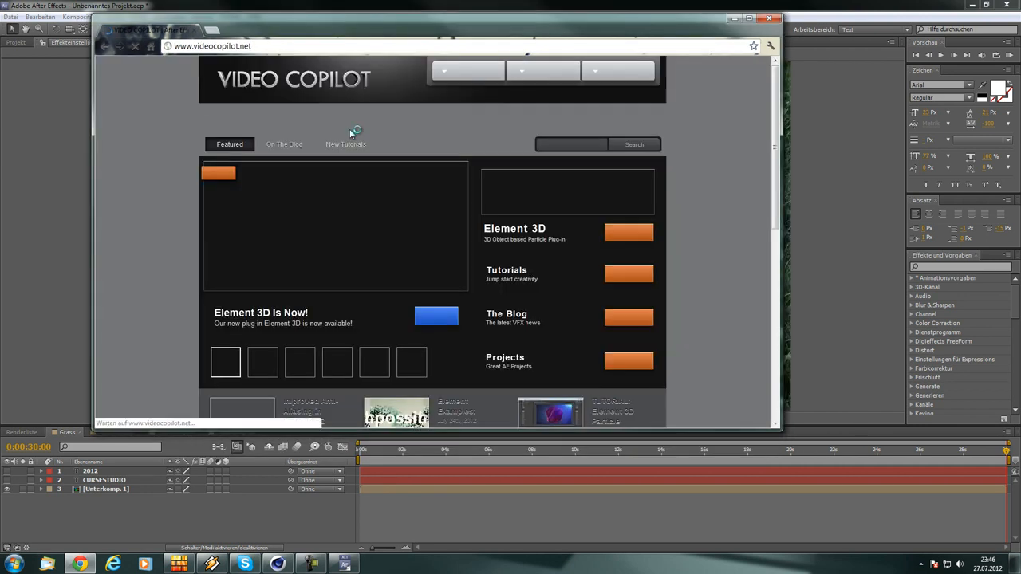
pyautogui.scroll(-3, 182, 231)
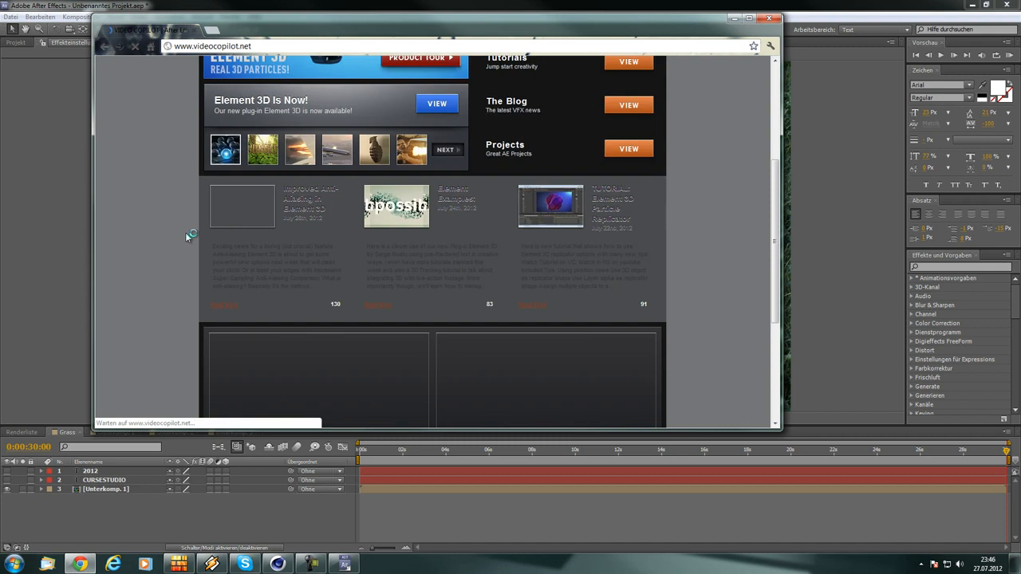
pyautogui.scroll(3, 185, 232)
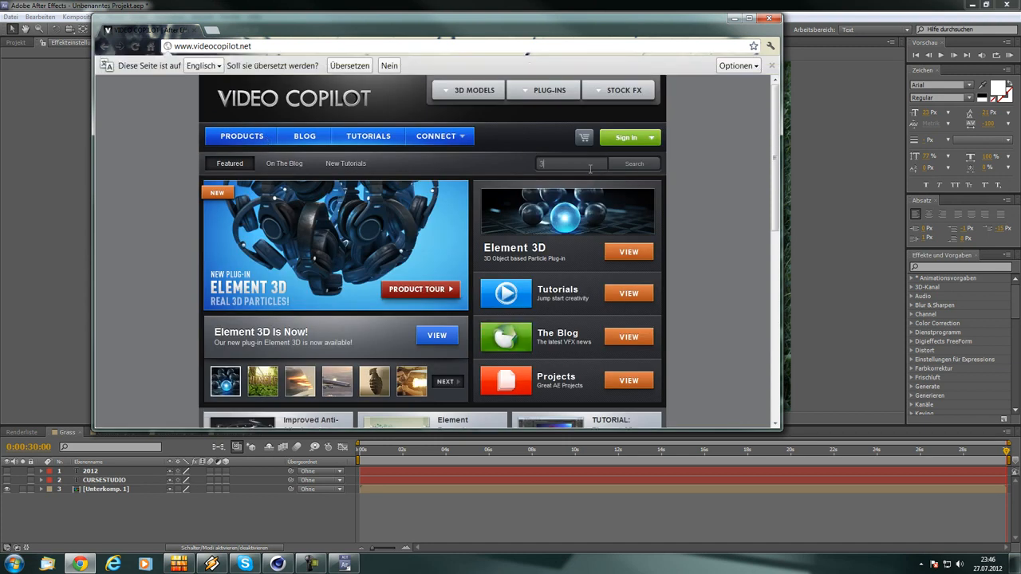
pyautogui.write('bit')
pyautogui.press('Return')
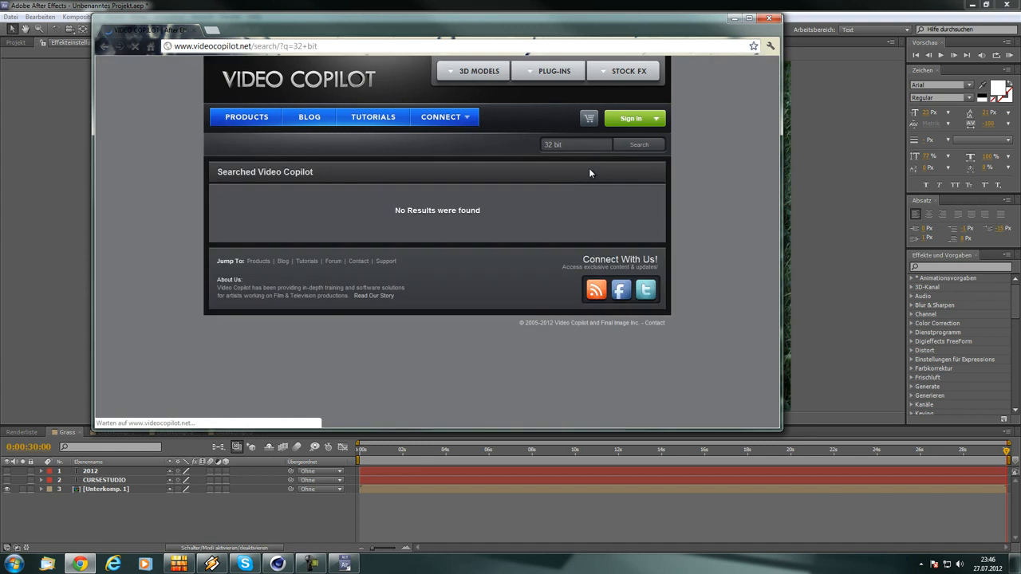
# - Return to the Video Copilot home page, open its Tutorials page and maximize the browser window
pyautogui.click(103, 45)
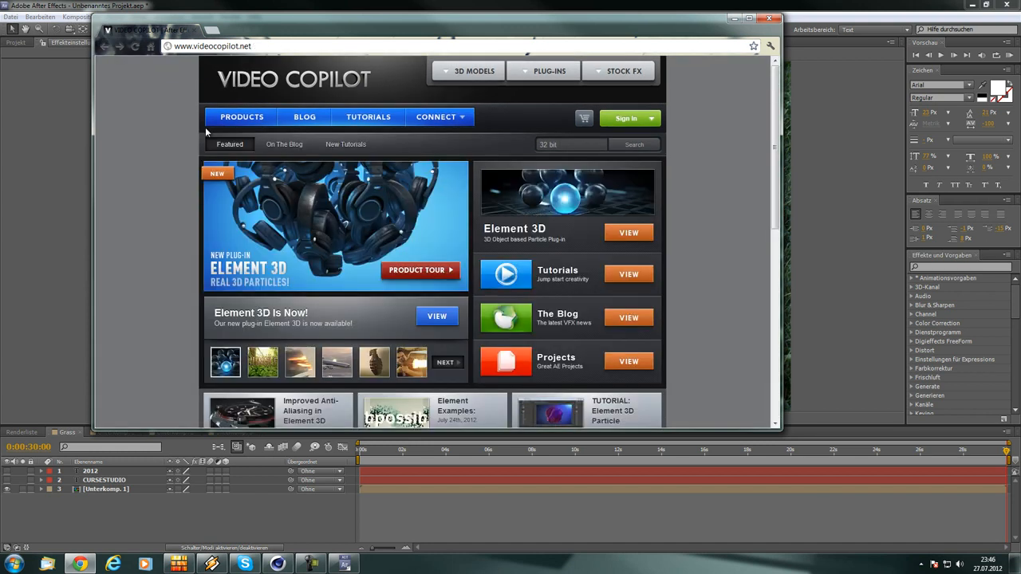
pyautogui.click(378, 120)
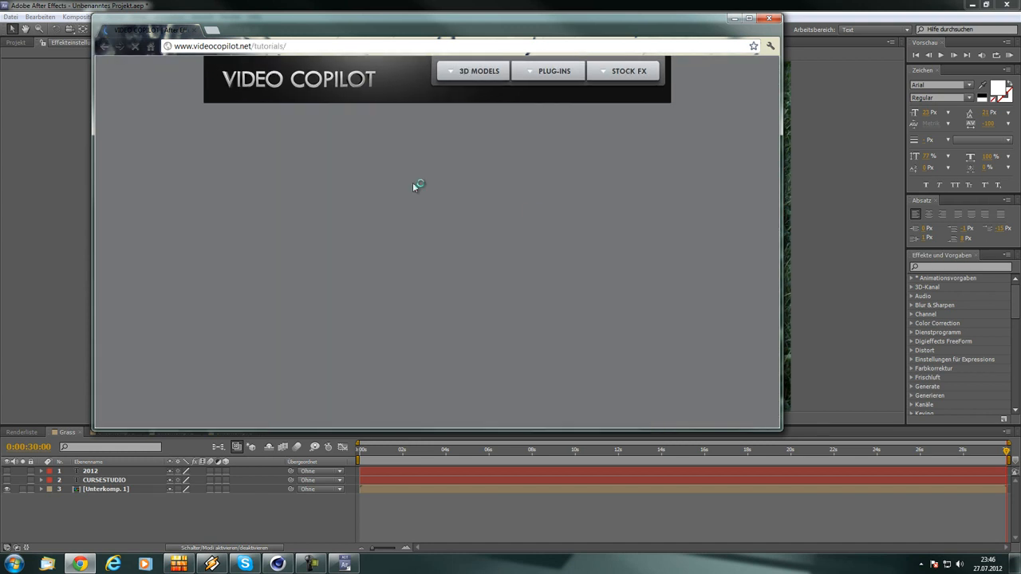
pyautogui.doubleClick(359, 29)
# - Look through the Tutorials By Date list down to the oldest entries and back up for a tutorial on 32 bit
pyautogui.scroll(-11, 558, 311)
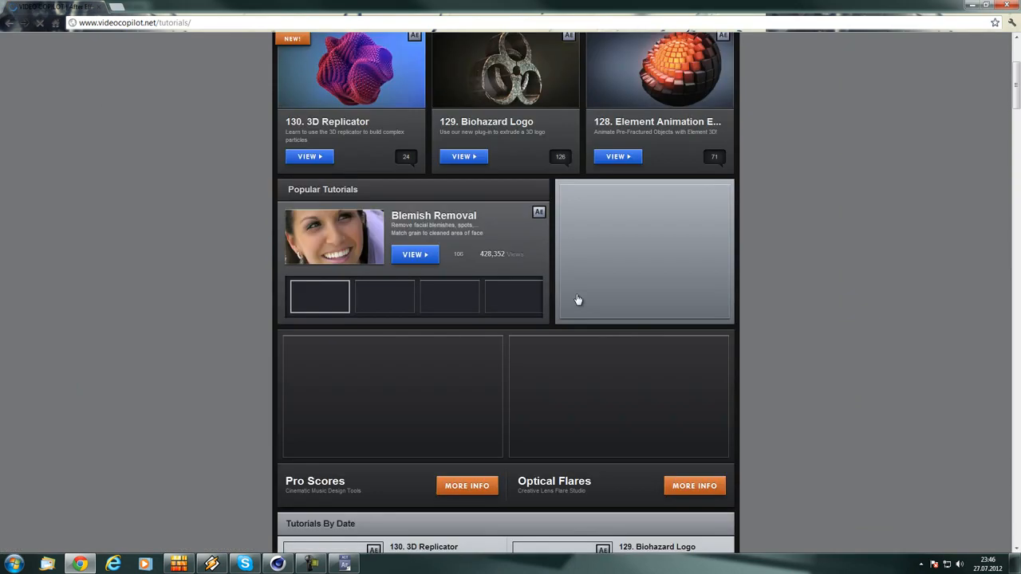
pyautogui.scroll(-20, 556, 321)
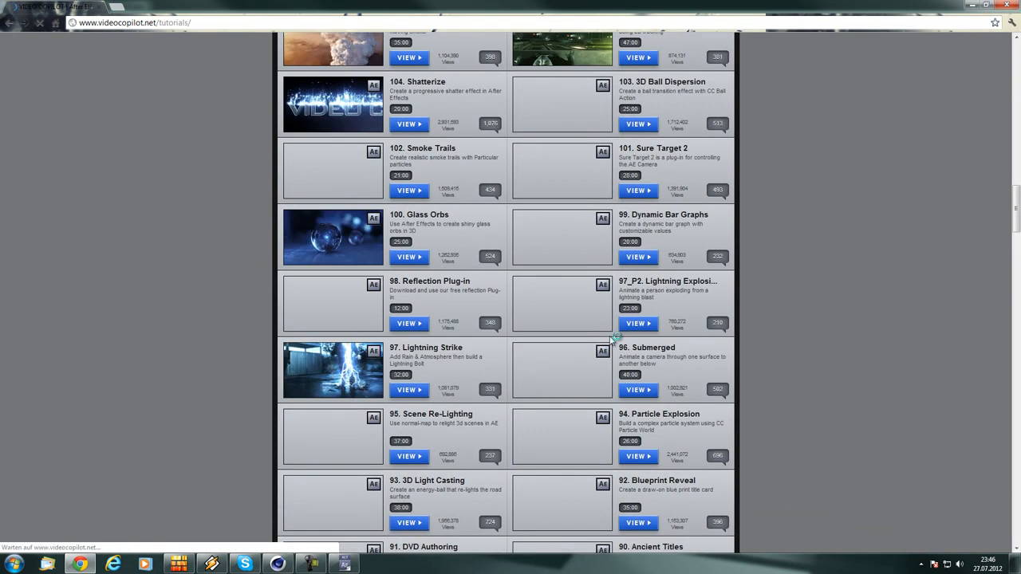
pyautogui.scroll(-15, 621, 333)
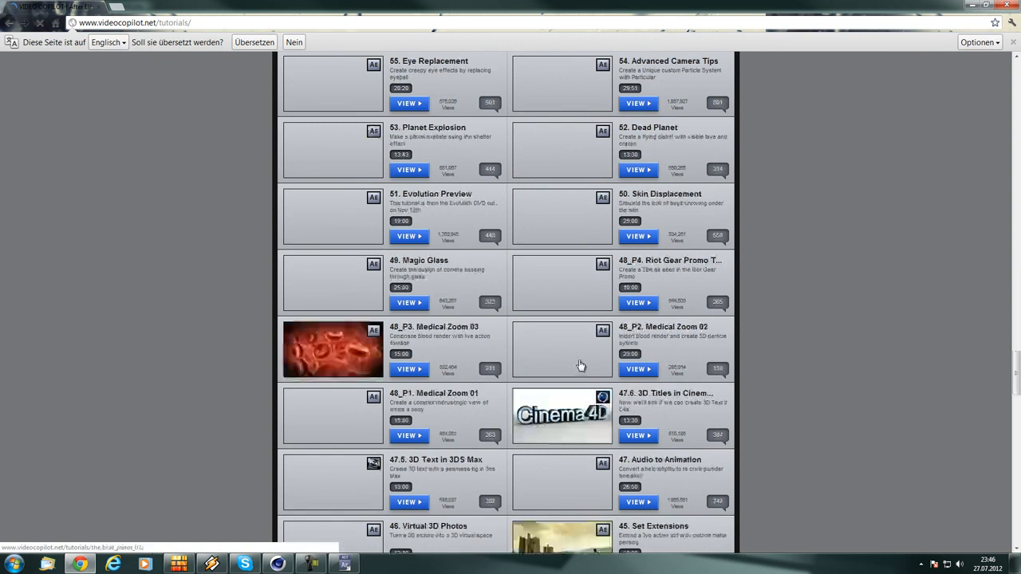
pyautogui.scroll(-2, 413, 299)
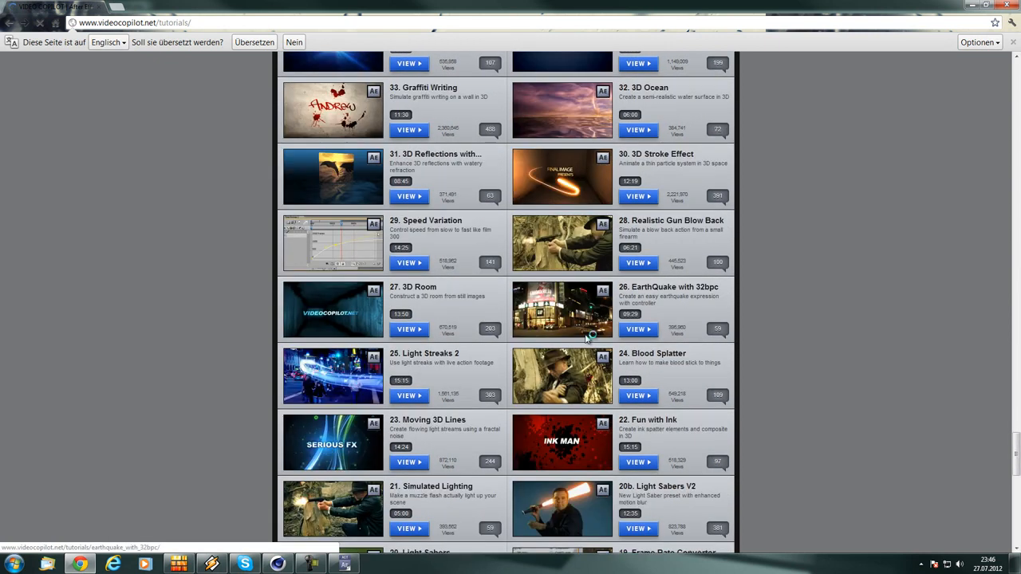
pyautogui.scroll(-2, 630, 249)
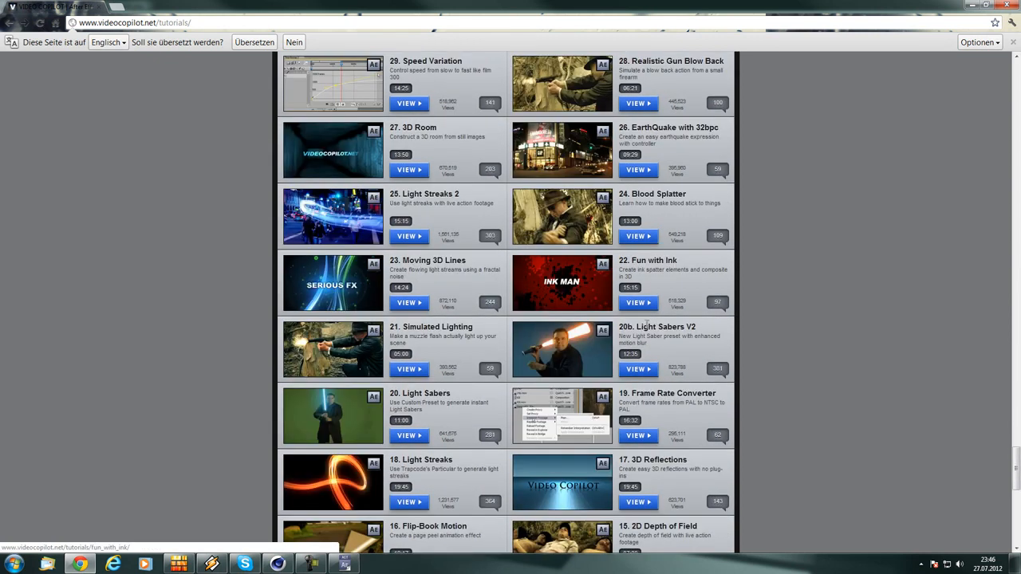
pyautogui.scroll(-1, 650, 319)
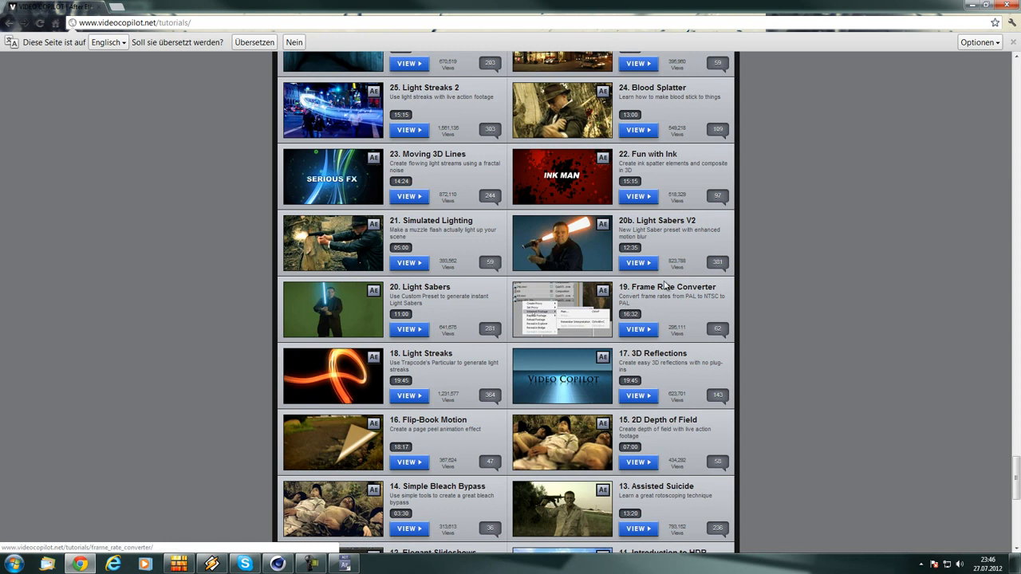
pyautogui.scroll(-1, 469, 299)
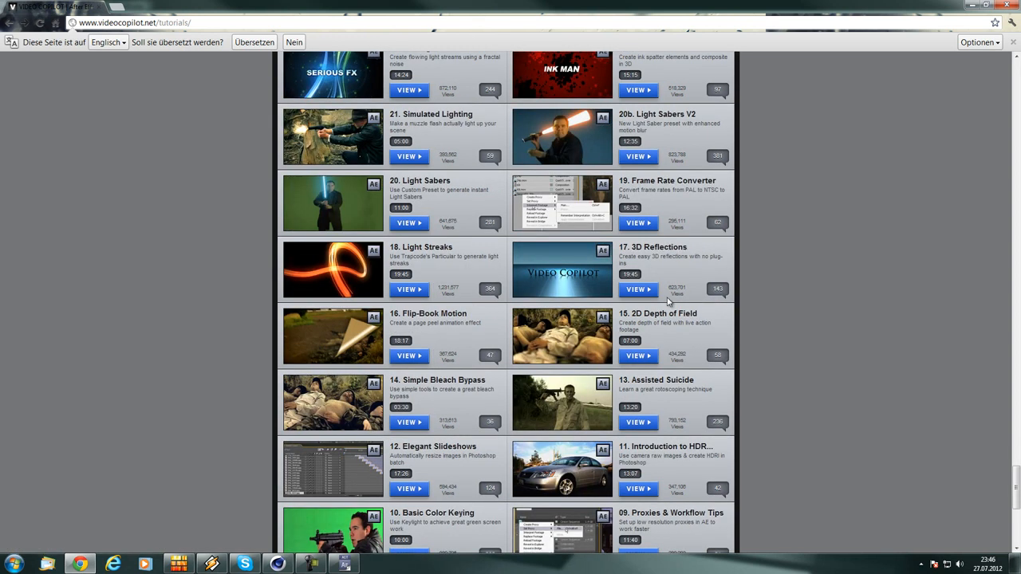
pyautogui.scroll(-1, 668, 299)
pyautogui.scroll(-1, 395, 275)
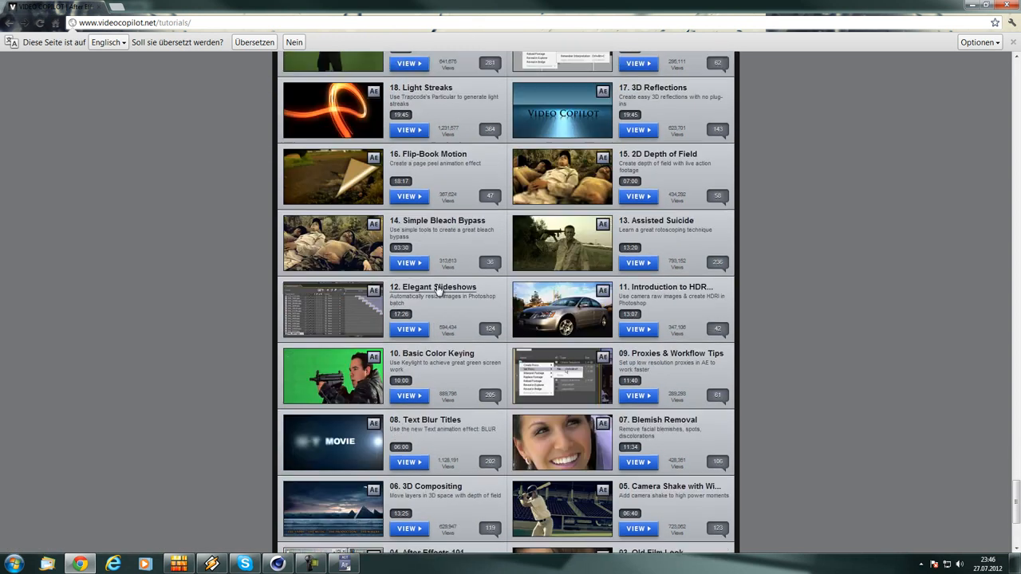
pyautogui.scroll(-1, 700, 312)
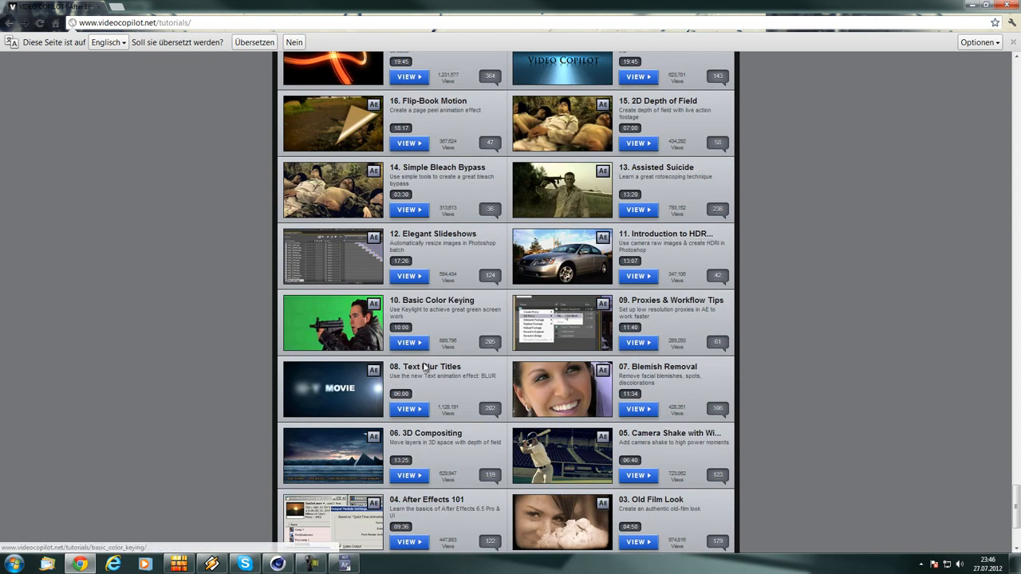
pyautogui.scroll(-1, 656, 344)
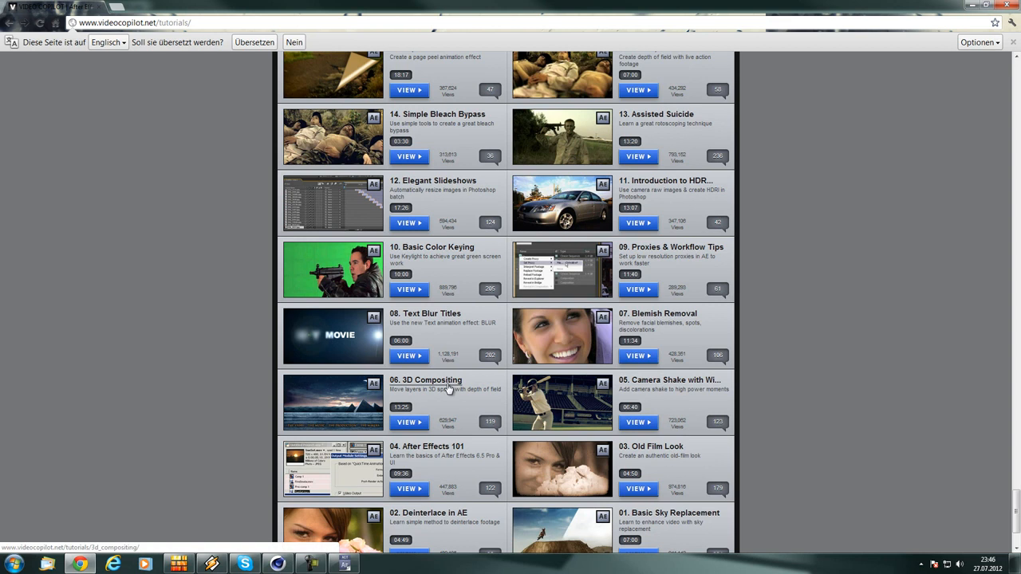
pyautogui.scroll(-2, 383, 382)
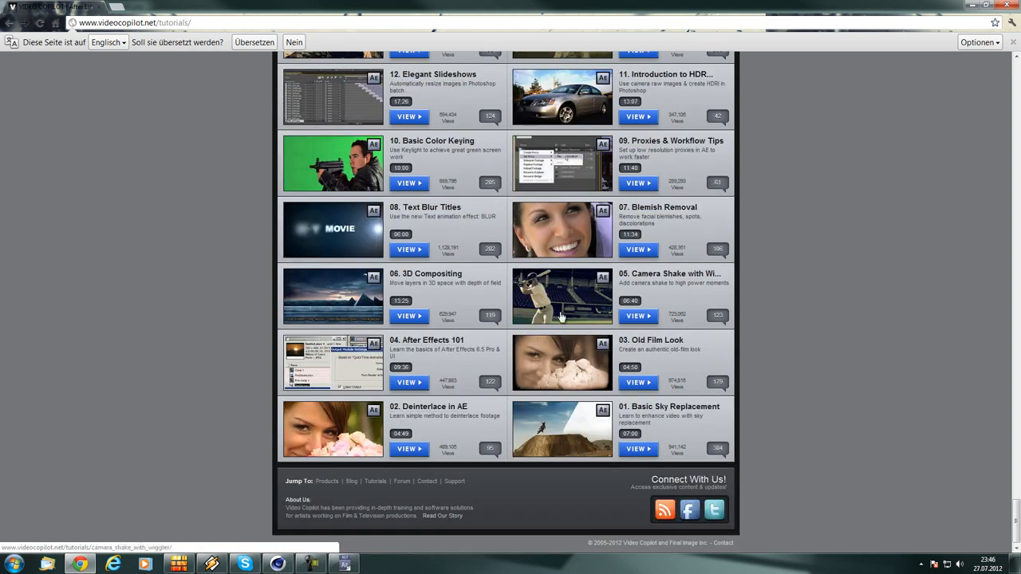
pyautogui.scroll(3, 562, 316)
pyautogui.scroll(2, 670, 323)
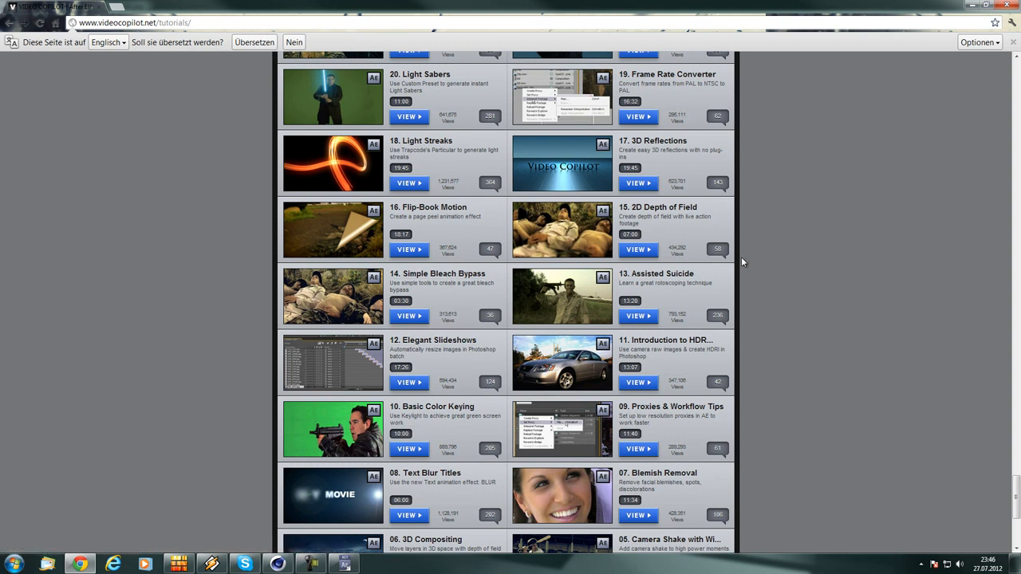
pyautogui.scroll(1, 743, 256)
pyautogui.scroll(2, 656, 209)
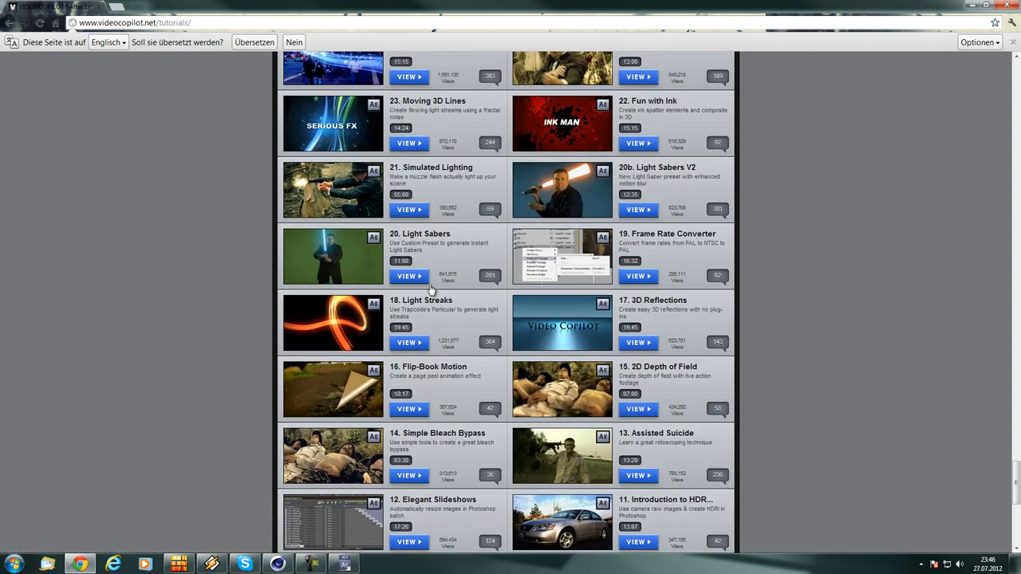
pyautogui.scroll(1, 650, 148)
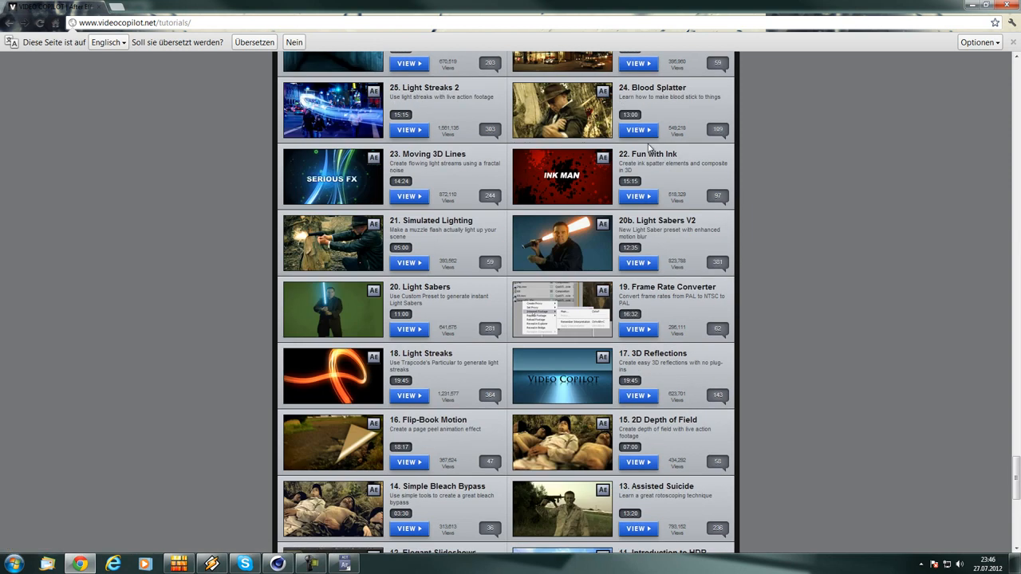
pyautogui.scroll(5, 407, 162)
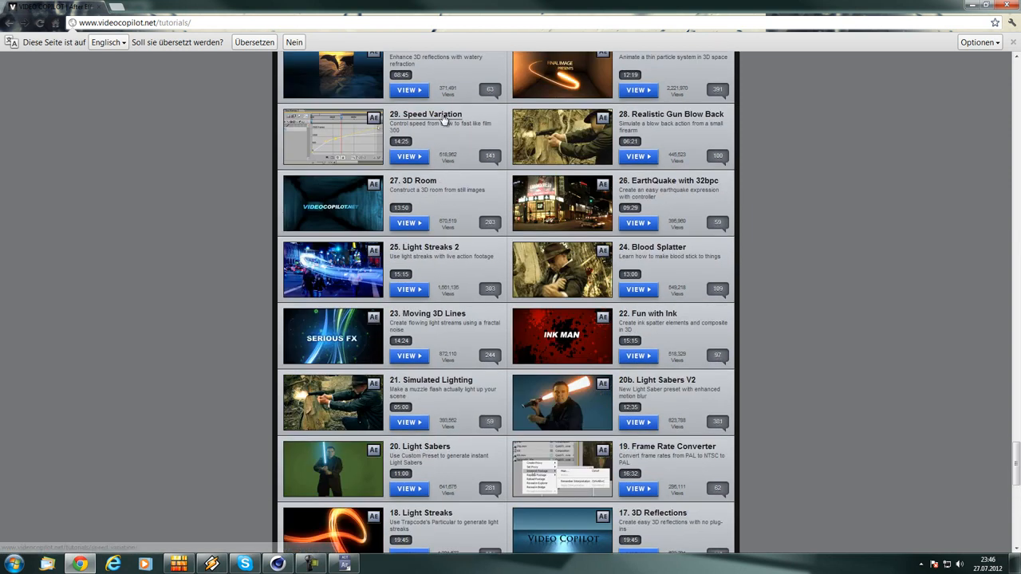
pyautogui.scroll(4, 433, 145)
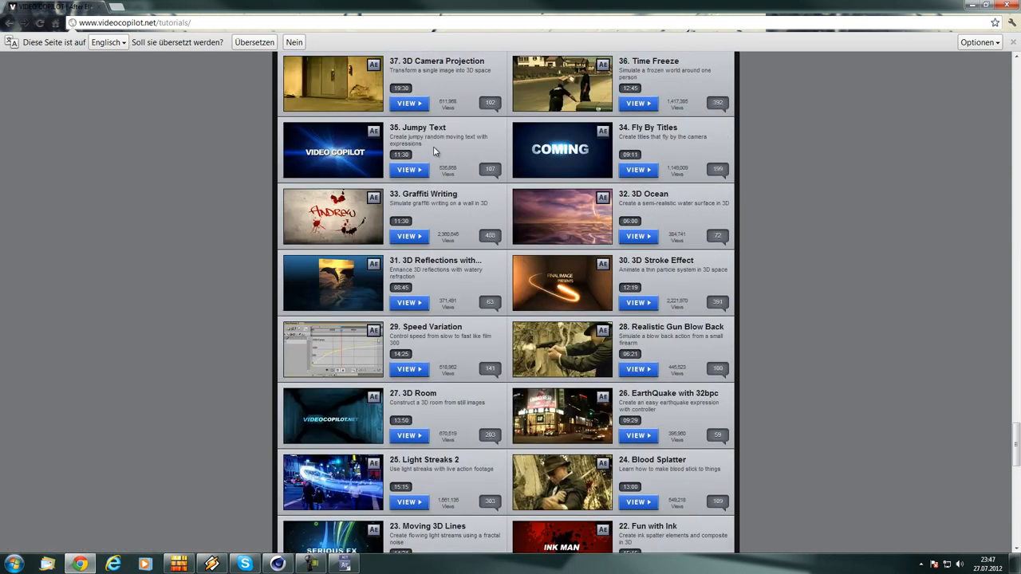
pyautogui.scroll(3, 441, 168)
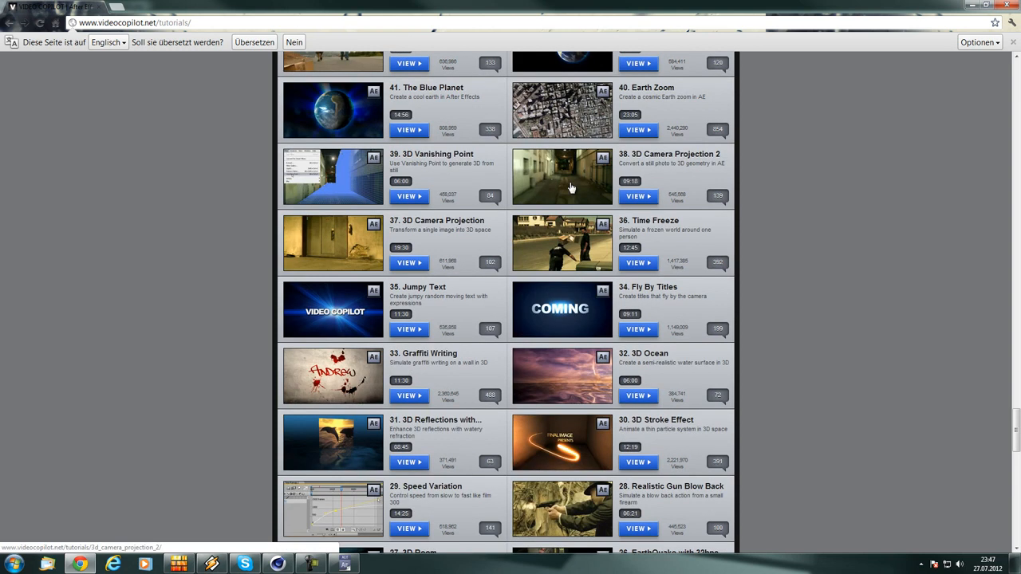
pyautogui.scroll(1, 442, 170)
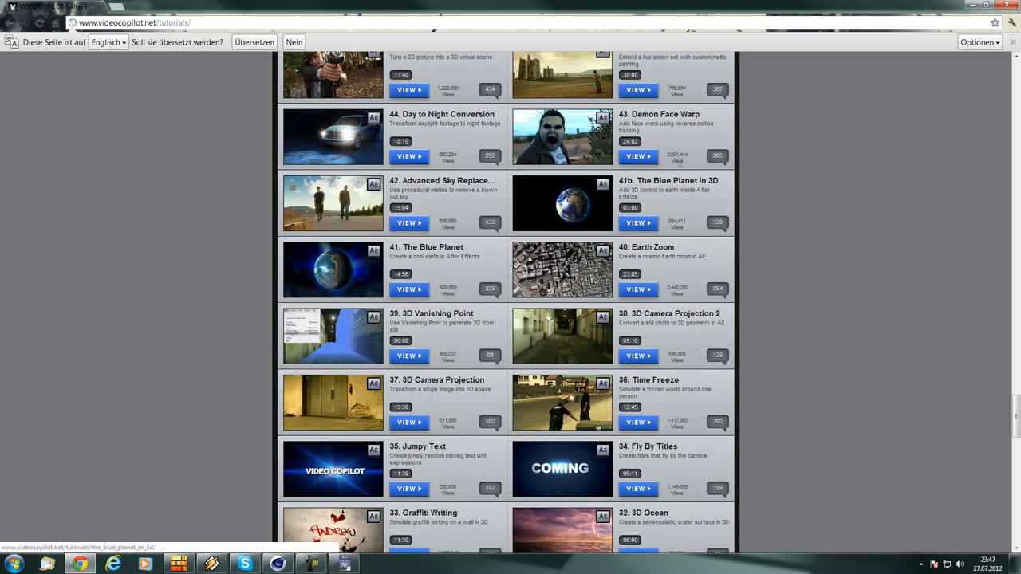
pyautogui.scroll(1, 626, 182)
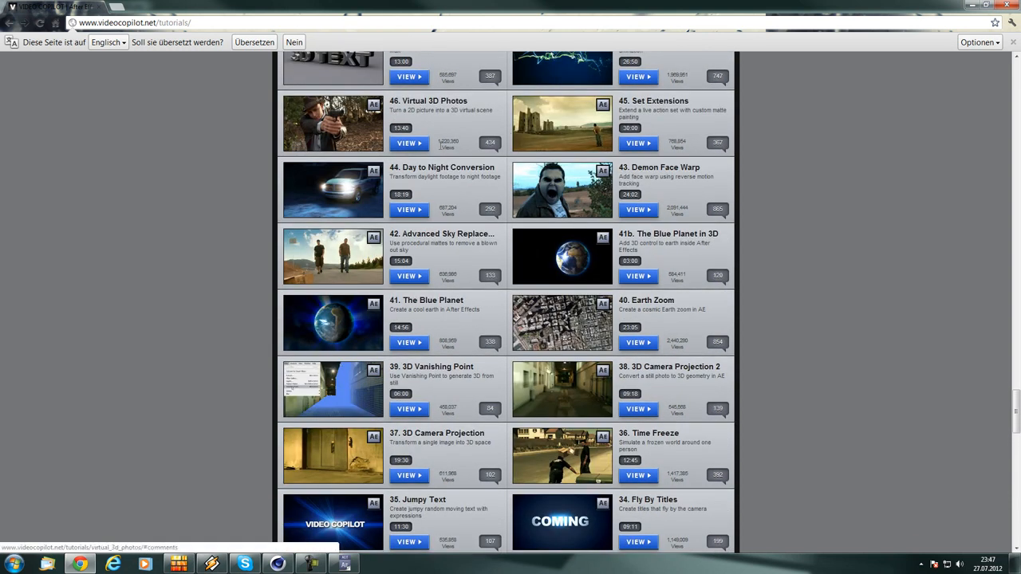
# - Look through the Video Copilot tutorials list from number 46 up past number 91 for a 32 bit tutorial
pyautogui.scroll(1, 425, 154)
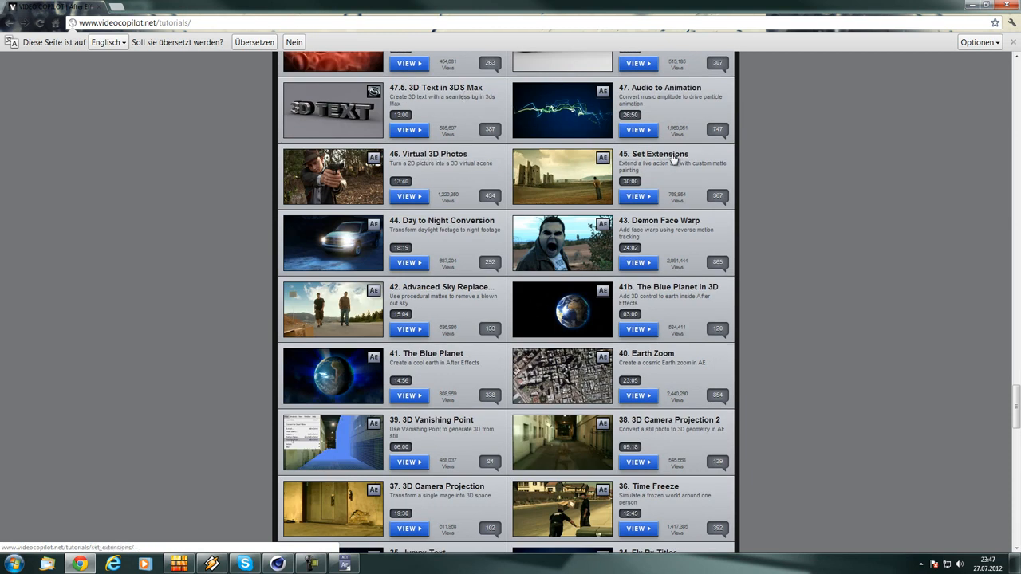
pyautogui.scroll(5, 627, 162)
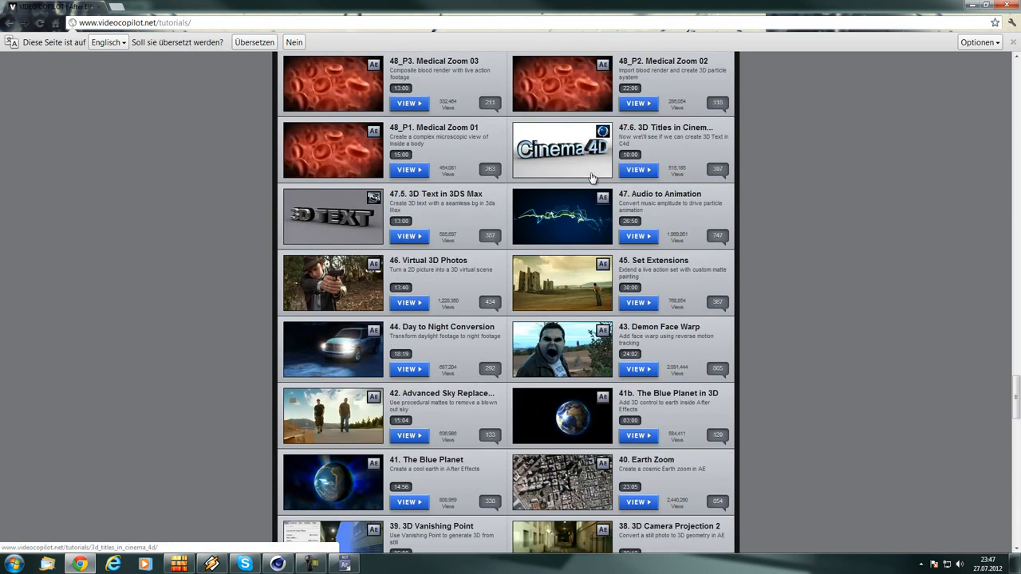
pyautogui.scroll(3, 562, 194)
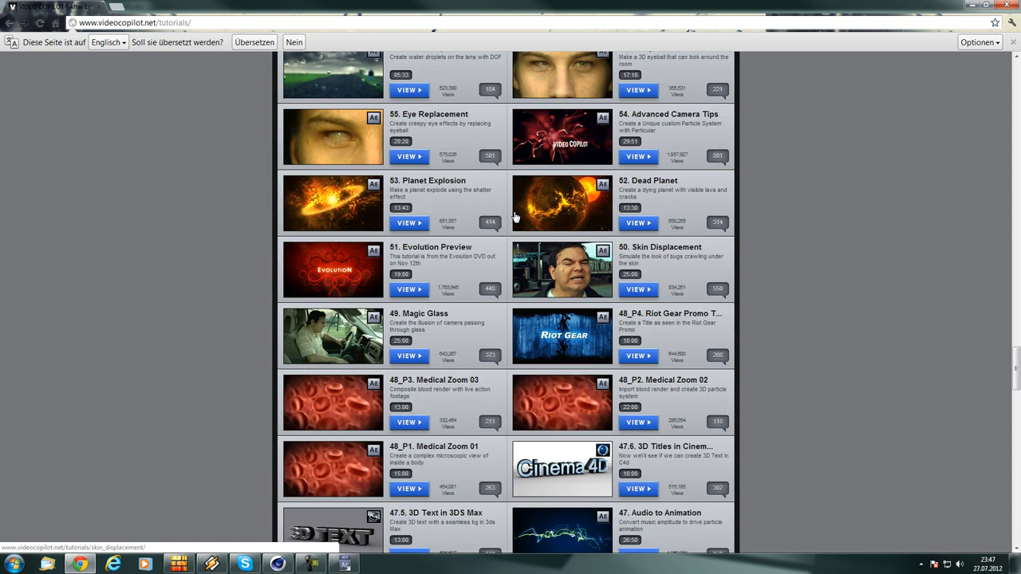
pyautogui.scroll(1, 475, 209)
pyautogui.scroll(2, 471, 207)
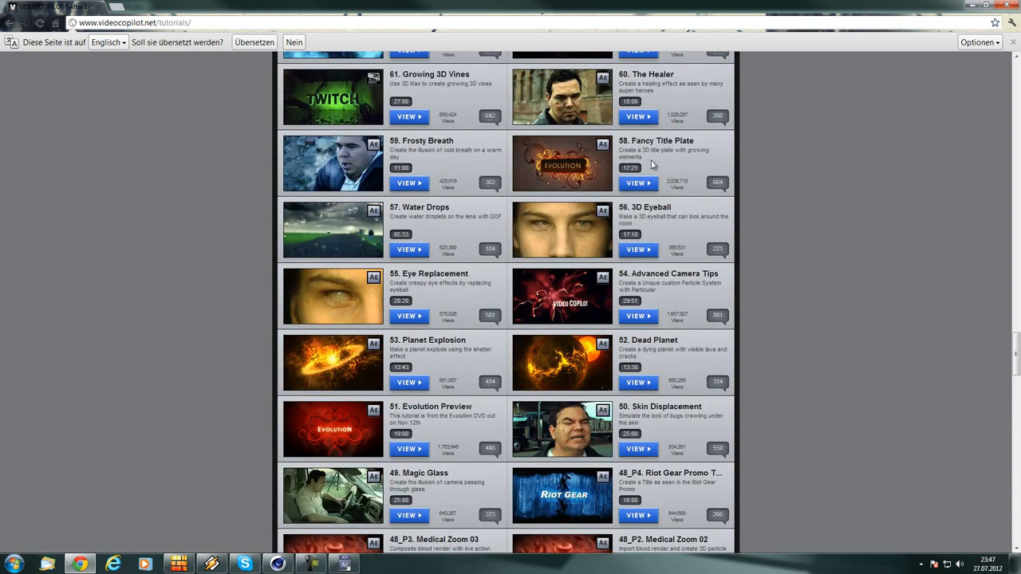
pyautogui.scroll(2, 434, 159)
pyautogui.scroll(2, 580, 206)
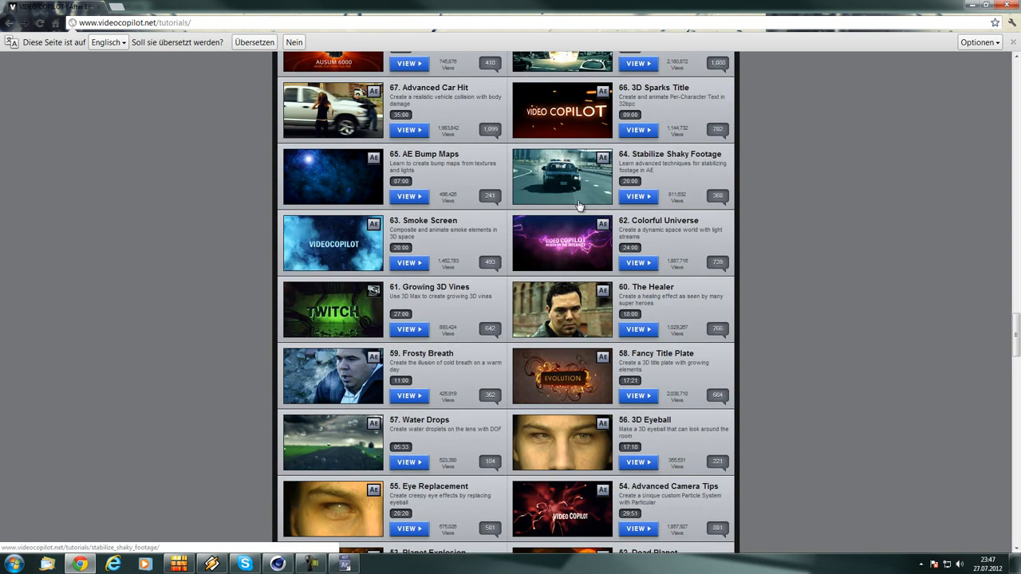
pyautogui.scroll(1, 455, 180)
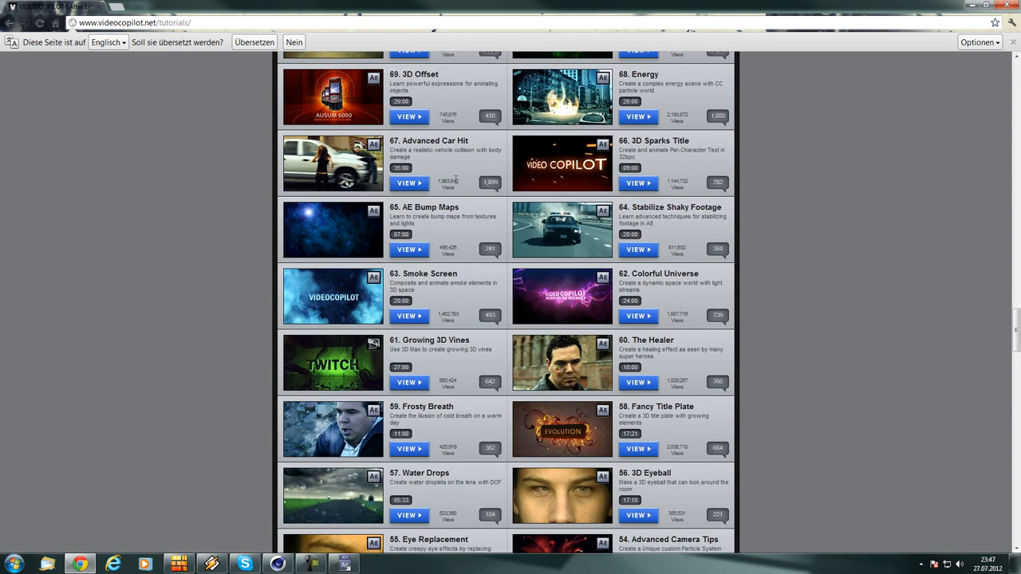
pyautogui.scroll(2, 456, 180)
pyautogui.scroll(4, 438, 189)
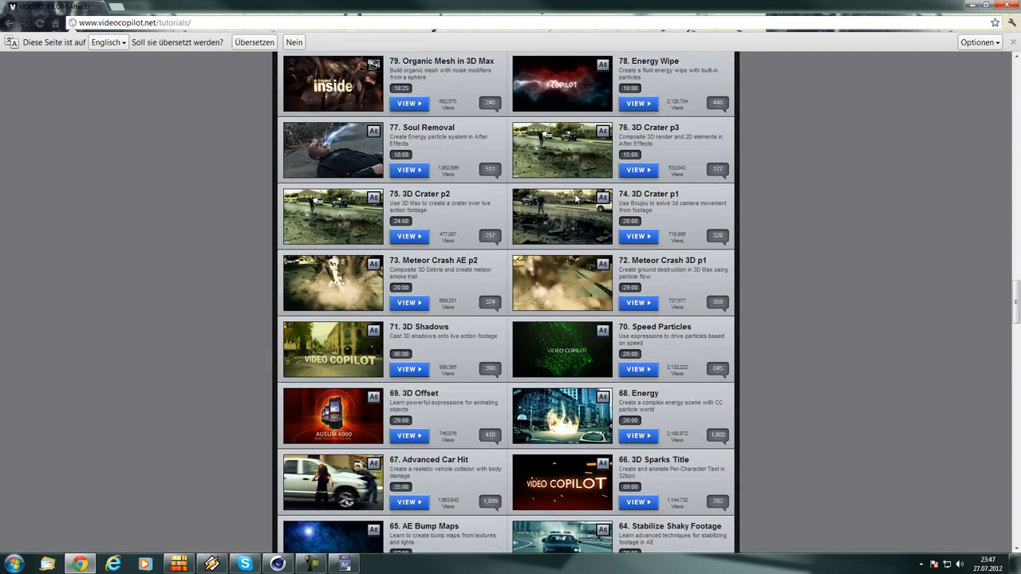
pyautogui.scroll(2, 439, 153)
pyautogui.scroll(4, 622, 183)
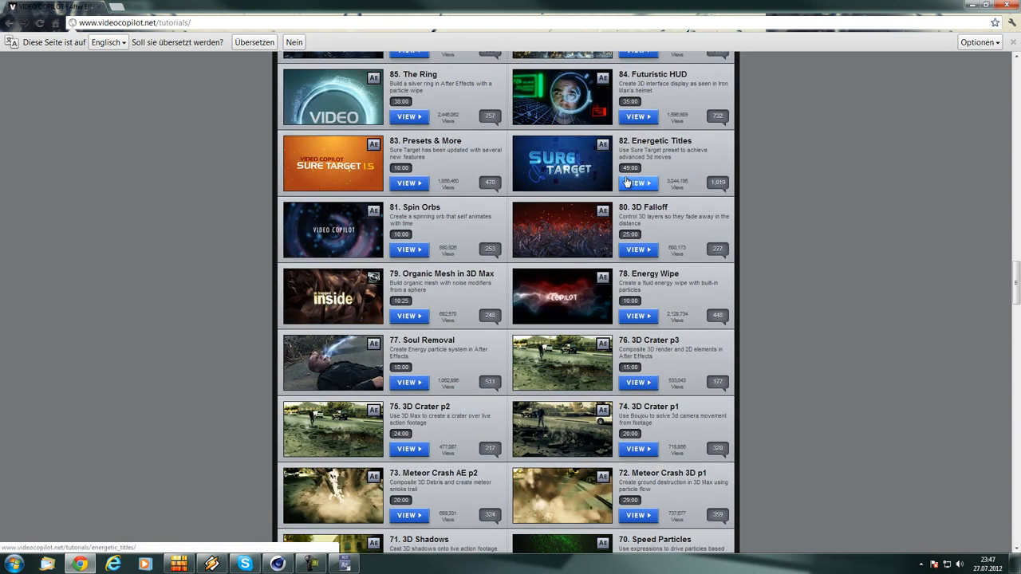
pyautogui.scroll(2, 606, 186)
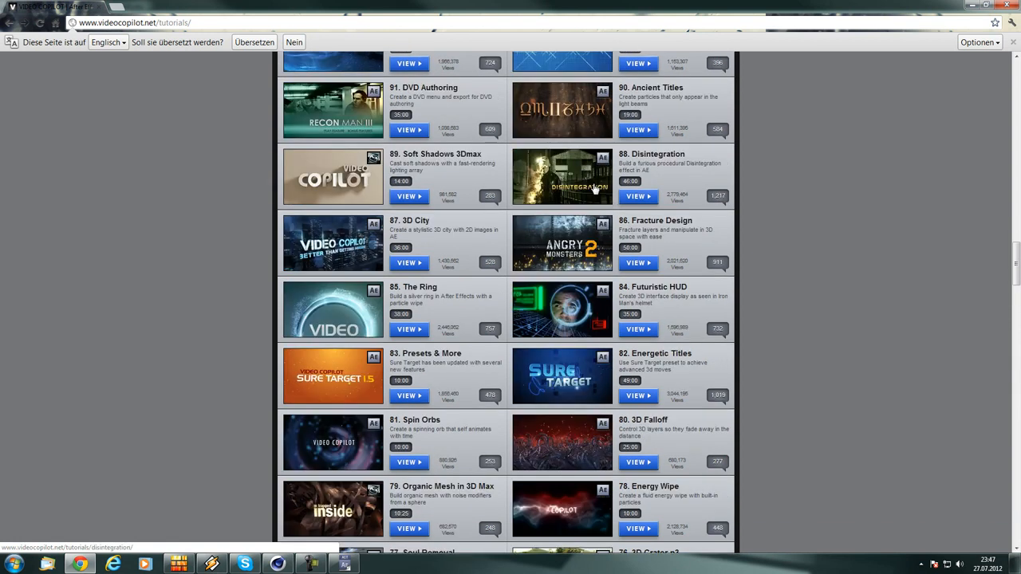
pyautogui.scroll(1, 594, 189)
# - Check the oldest tutorials, from number 01 up to about number 44, for one on 32 bit
pyautogui.scroll(-20, 630, 335)
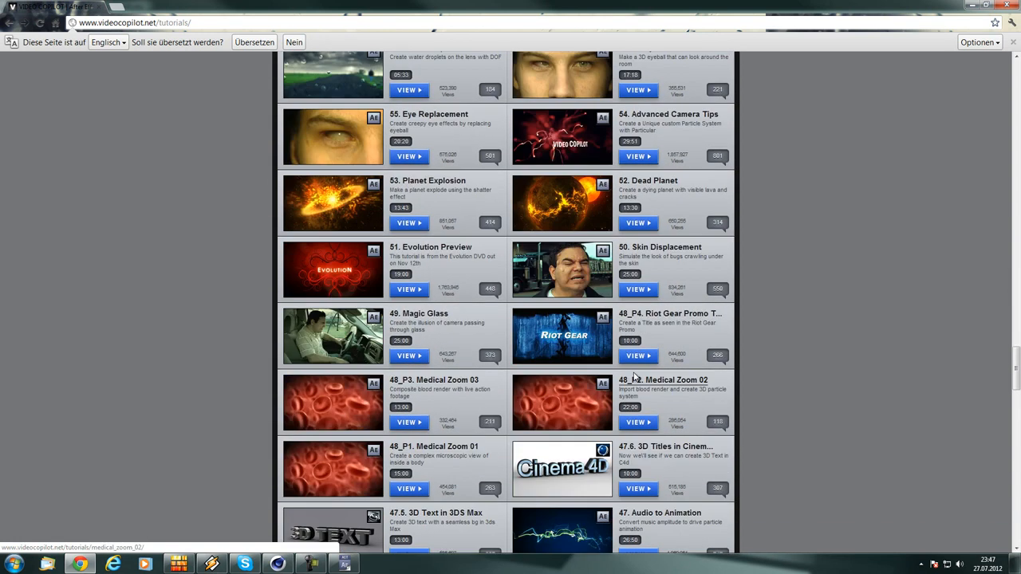
pyautogui.scroll(-20, 634, 377)
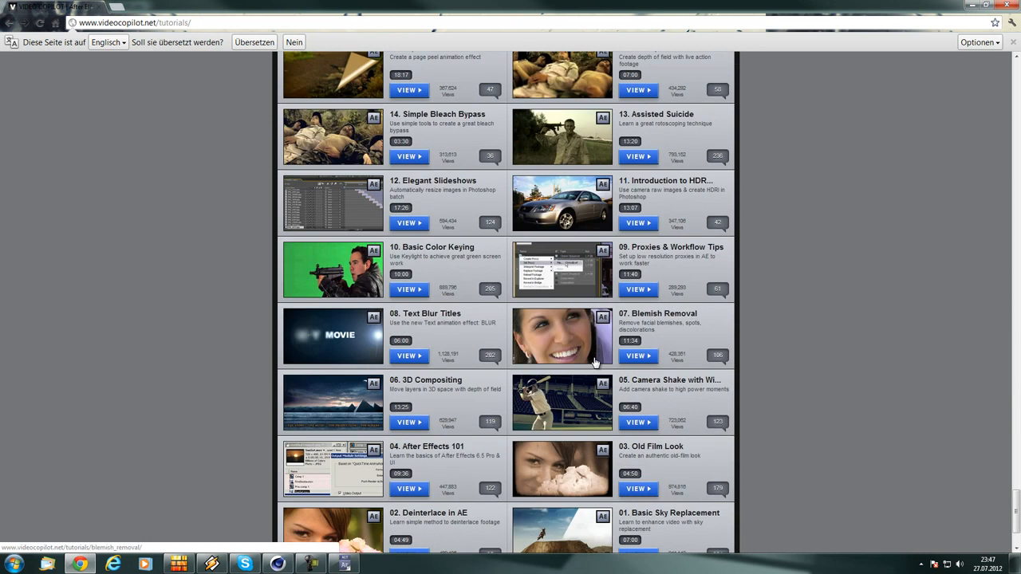
pyautogui.scroll(-3, 594, 363)
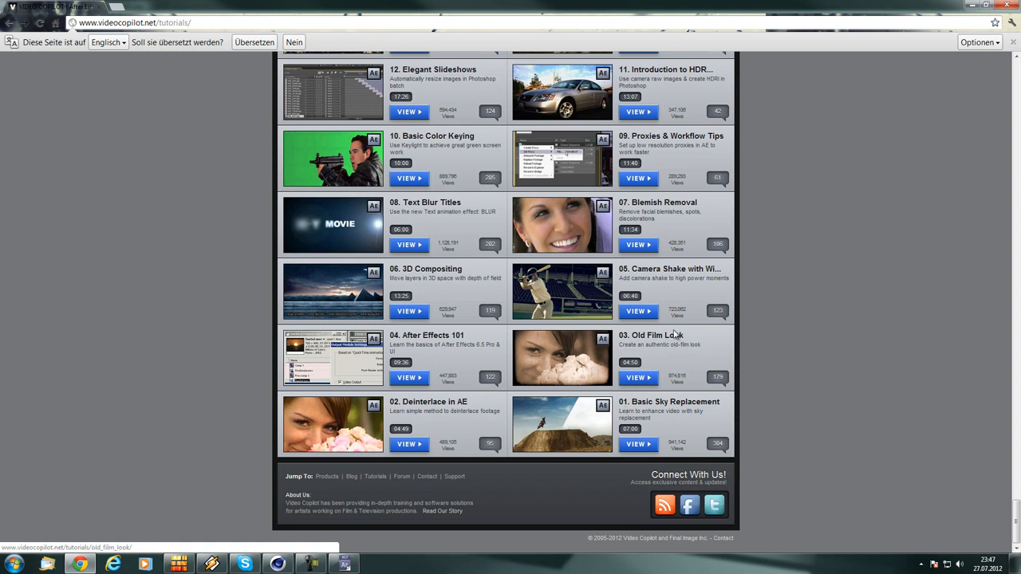
pyautogui.scroll(4, 674, 337)
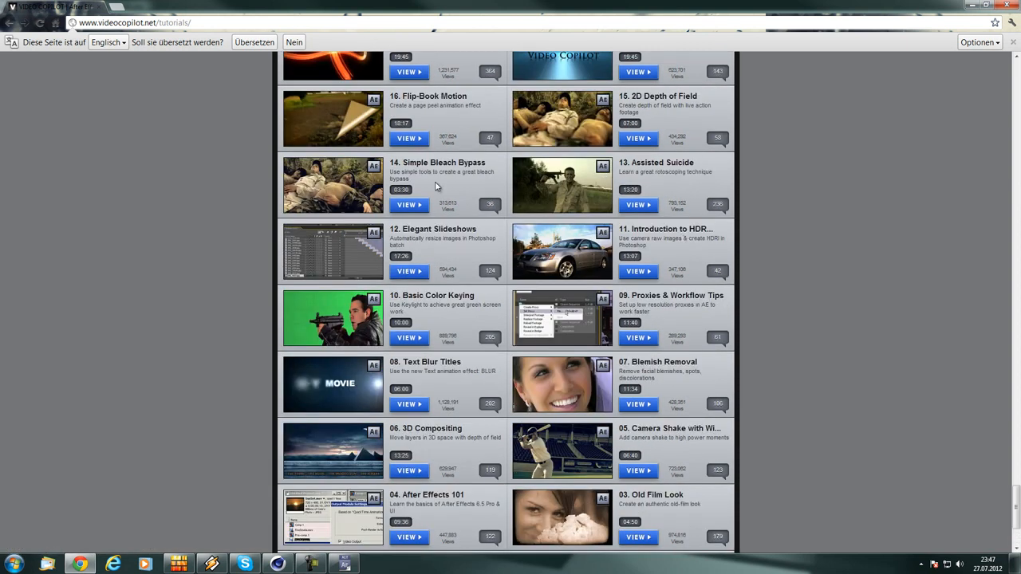
pyautogui.scroll(1, 439, 192)
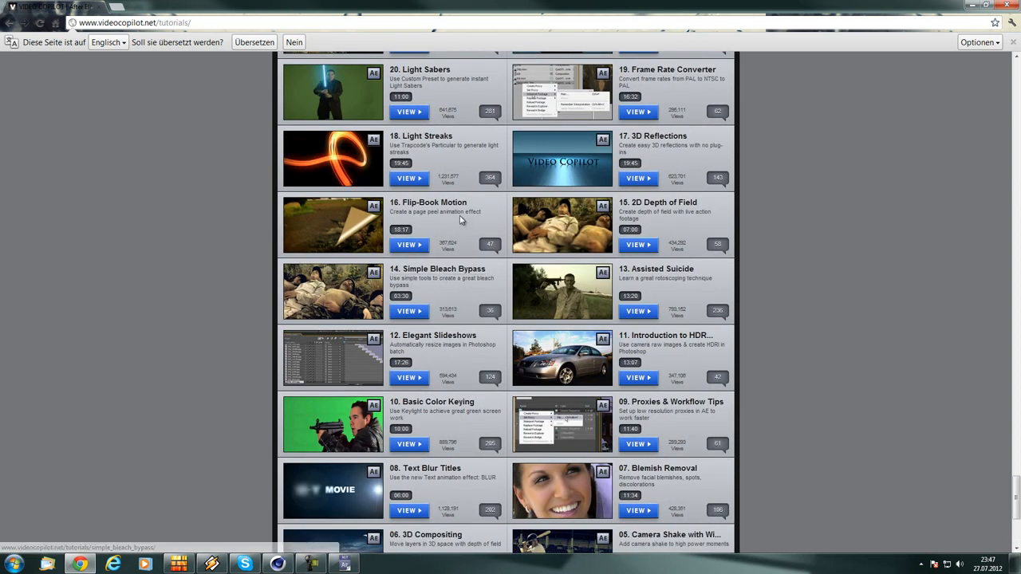
pyautogui.scroll(1, 460, 215)
pyautogui.scroll(1, 437, 191)
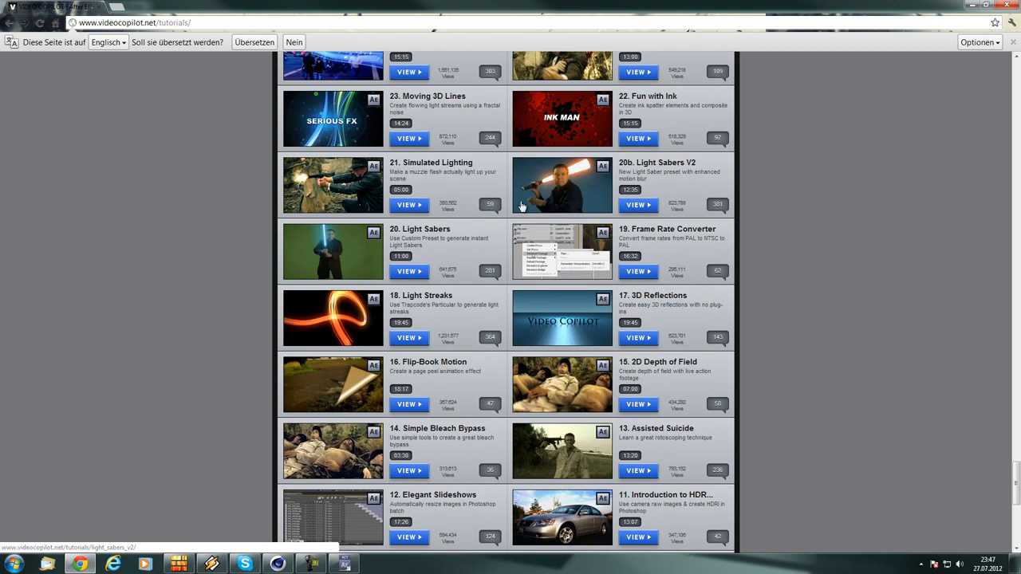
pyautogui.scroll(2, 520, 206)
pyautogui.scroll(1, 510, 202)
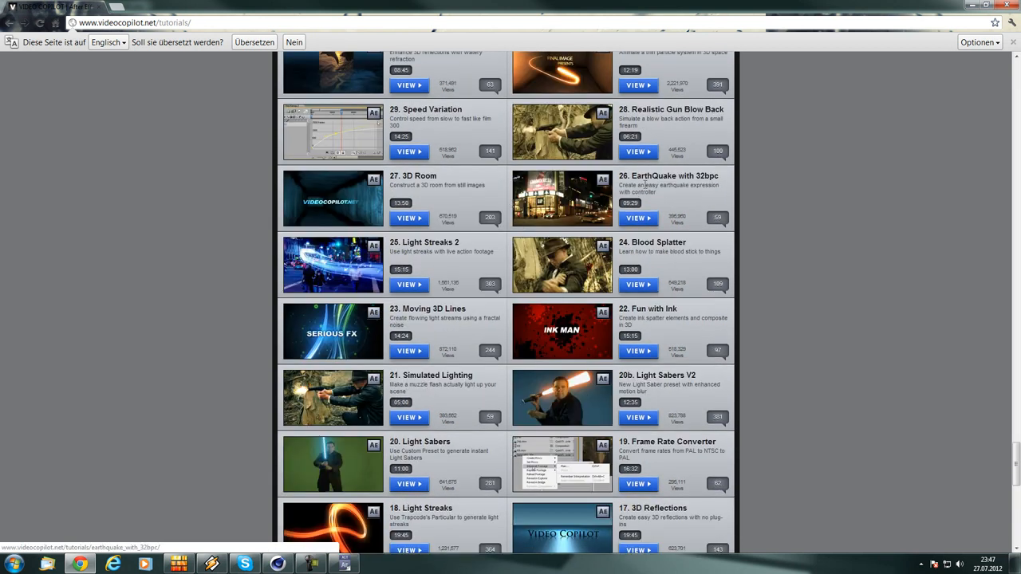
pyautogui.scroll(3, 644, 184)
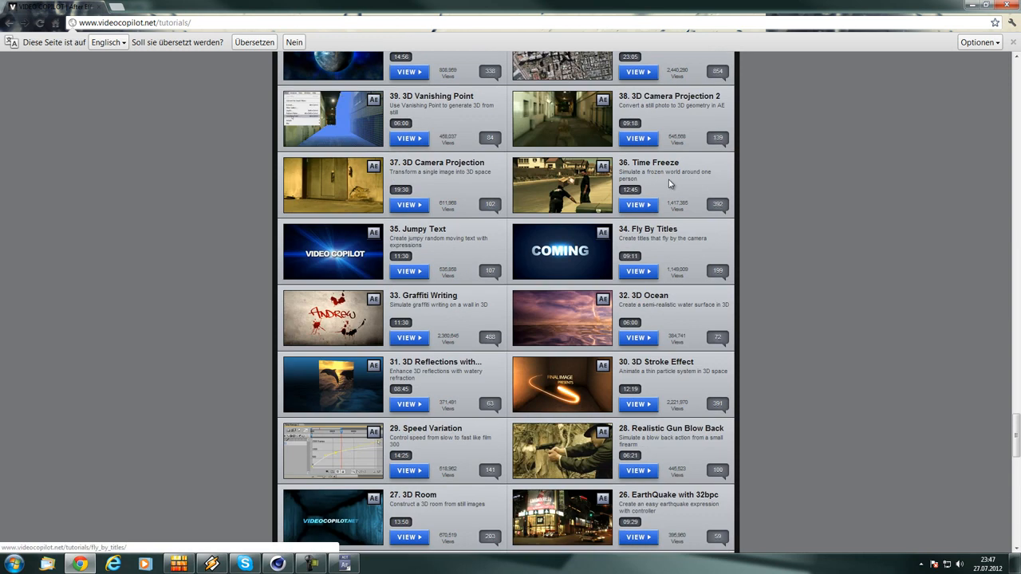
pyautogui.scroll(2, 485, 132)
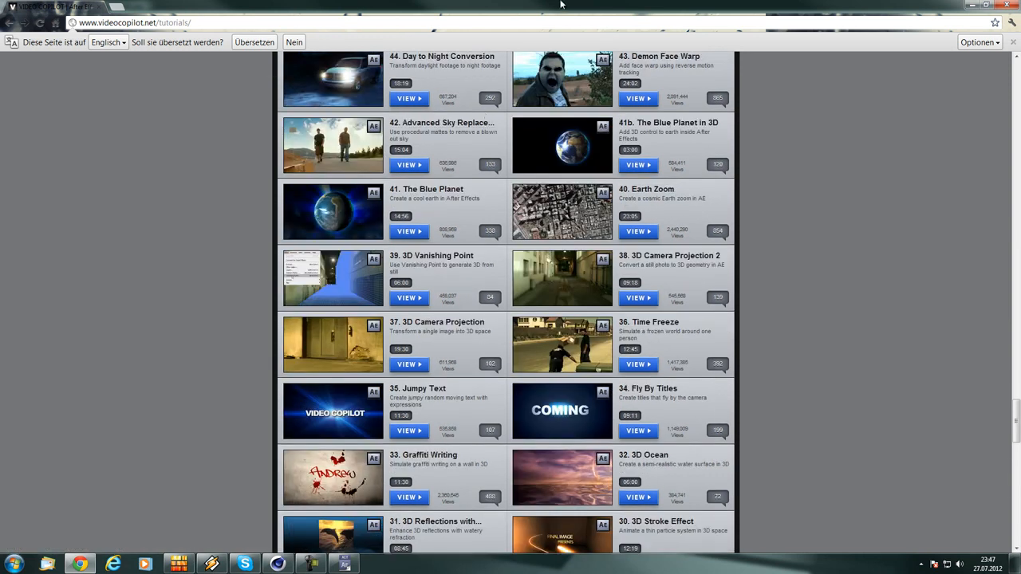
# - Minimize the browser to return to After Effects and open the Unterkomp. 3 composition by way of the other subcompositions
pyautogui.click(972, 5)
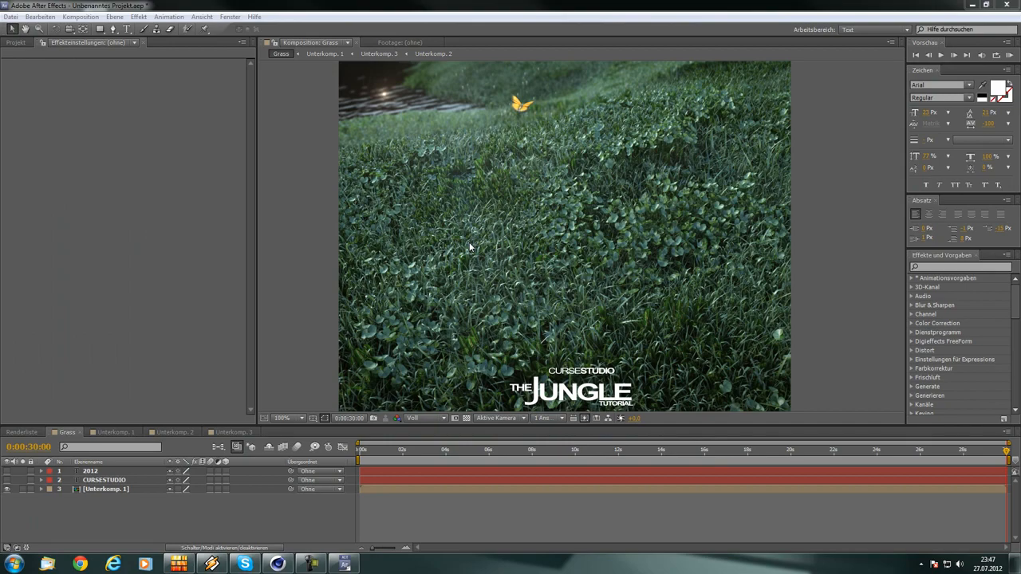
pyautogui.click(277, 197)
pyautogui.click(94, 489)
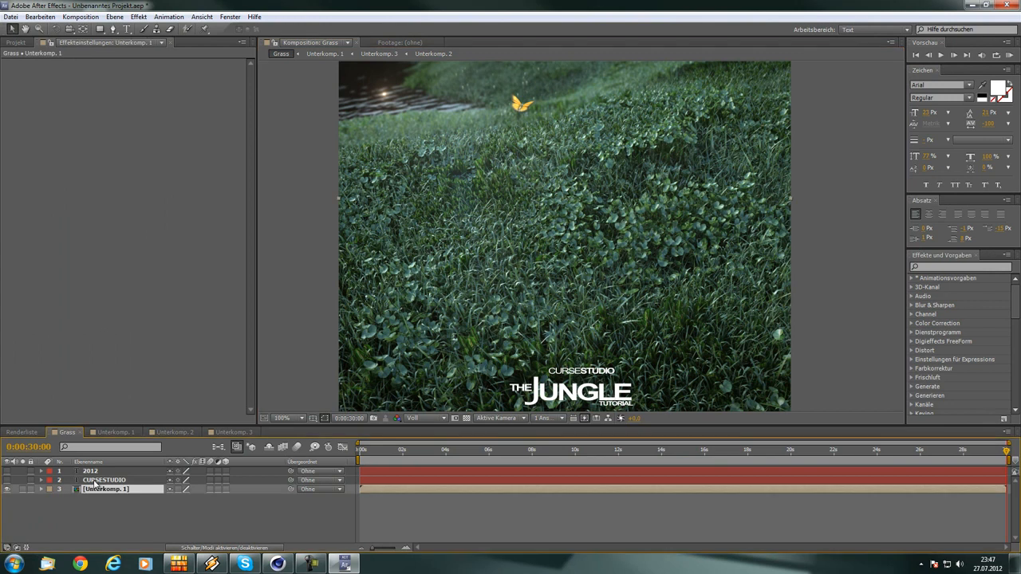
pyautogui.click(112, 431)
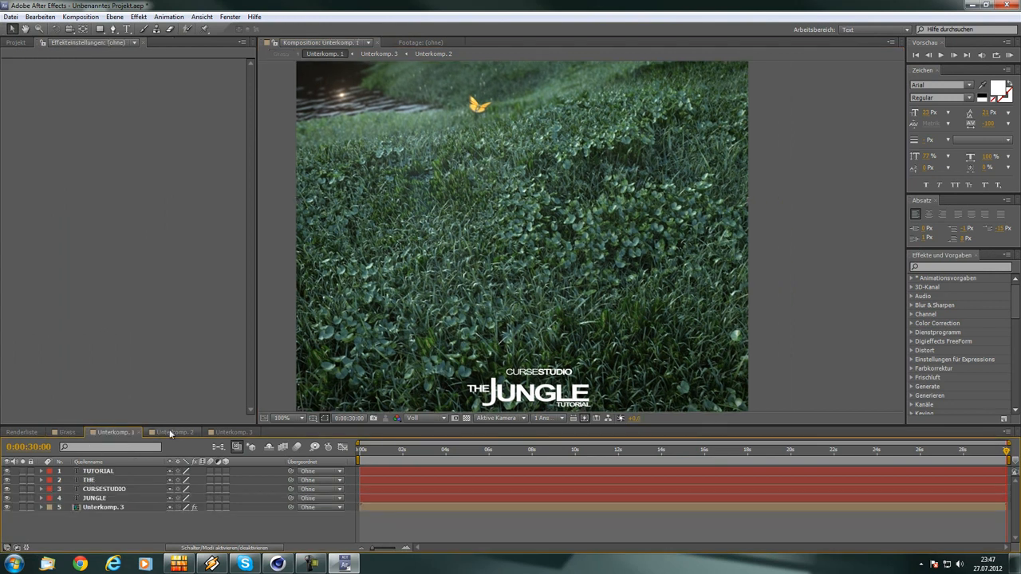
pyautogui.click(171, 432)
pyautogui.click(231, 432)
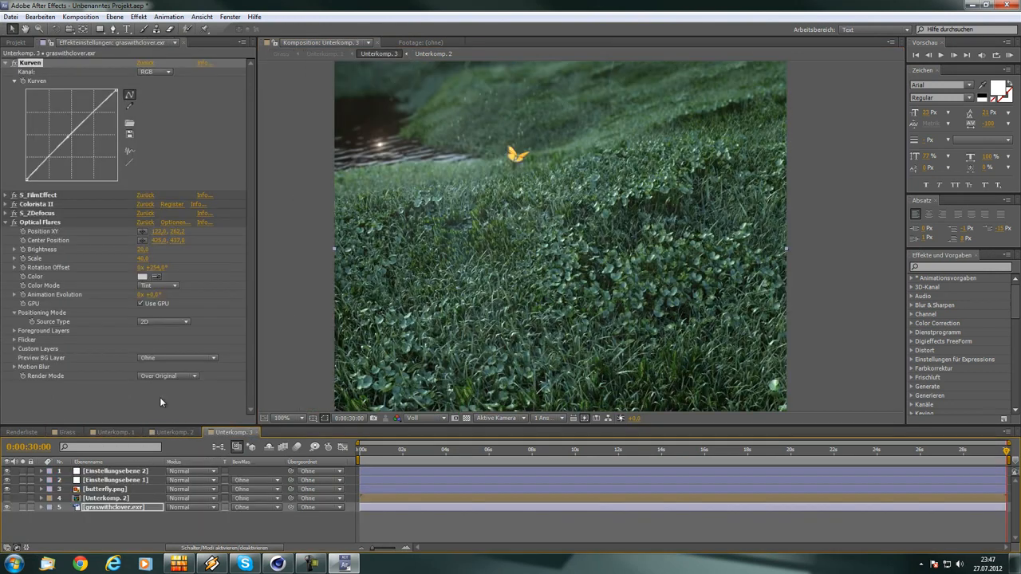
# - Collapse the Kurven effect on graswithclover.exr and go through its S_FilmEffect and Colorista II effects
pyautogui.click(6, 63)
pyautogui.click(36, 73)
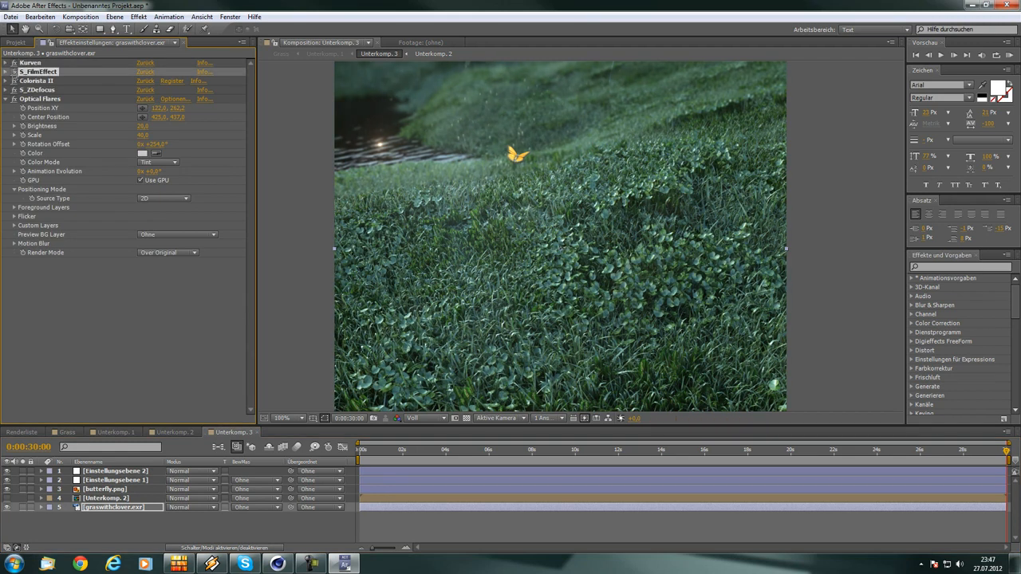
pyautogui.click(270, 159)
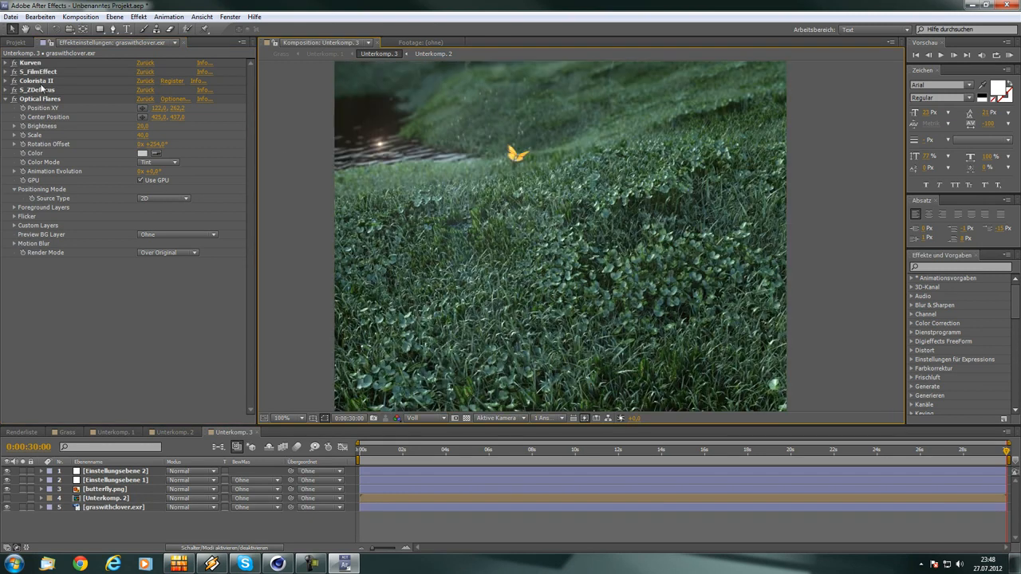
pyautogui.click(32, 80)
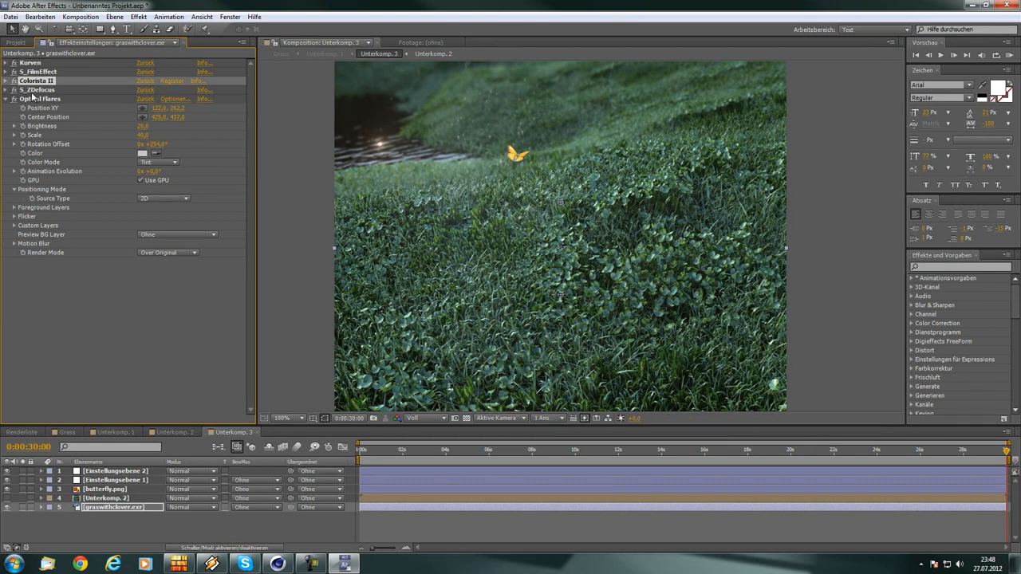
# - Compare the grass image with the S_ZDefocus effect switched off and on, and examine the background area
pyautogui.click(34, 91)
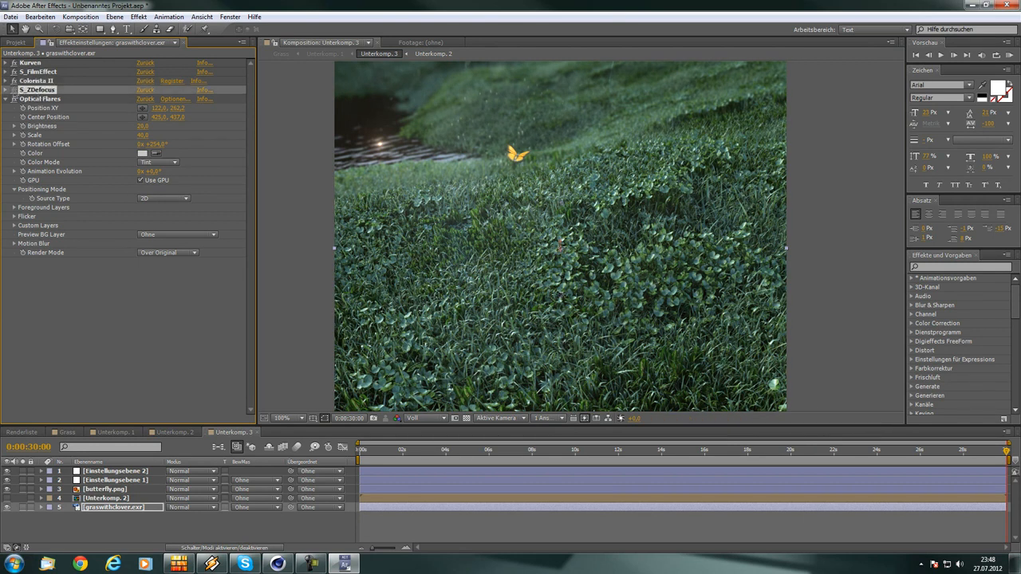
pyautogui.click(14, 90)
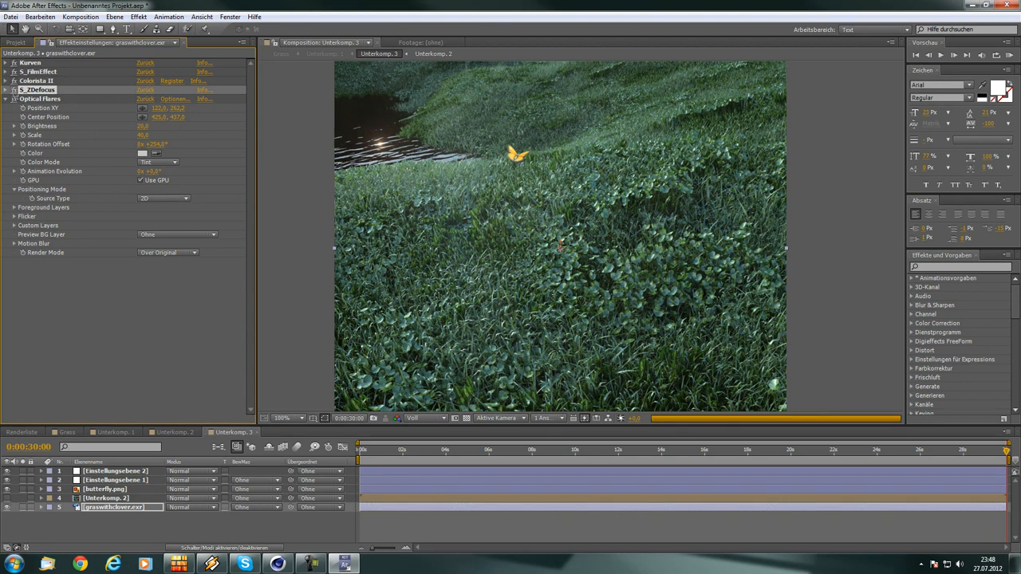
pyautogui.click(13, 91)
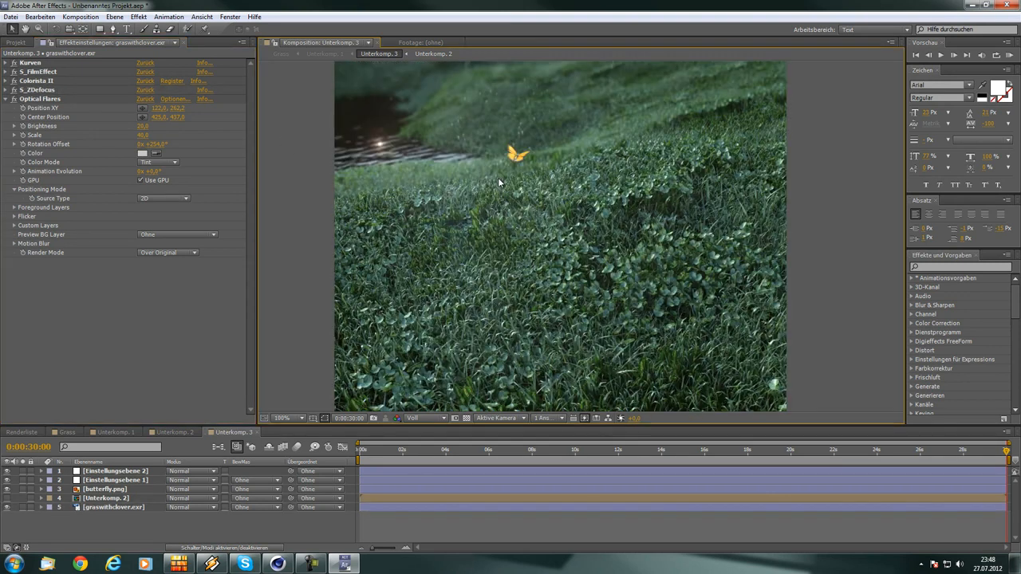
pyautogui.click(26, 30)
pyautogui.moveTo(545, 210); pyautogui.dragTo(535, 248)
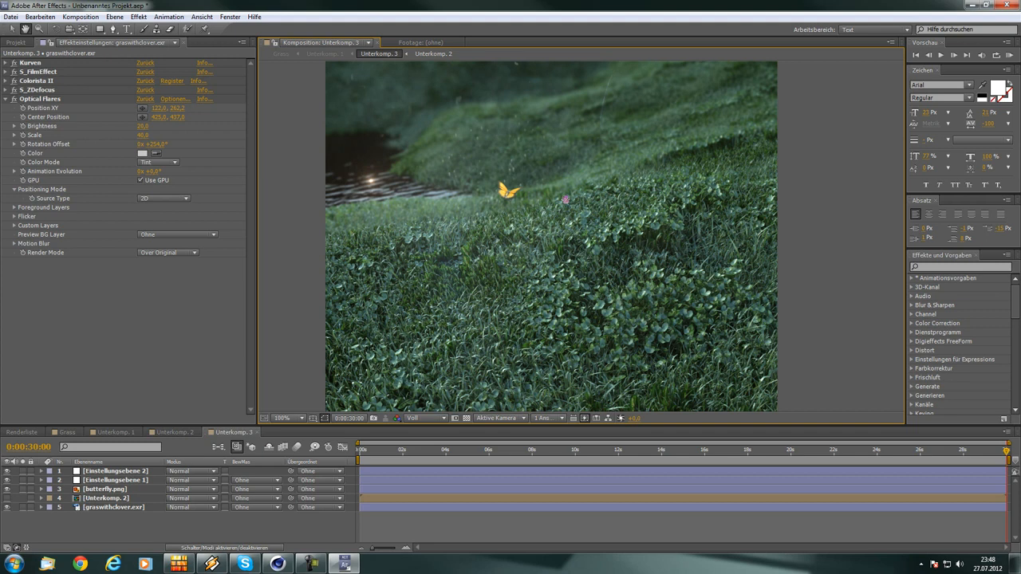
# - Switch to Cinema 4D and review the Zdepth near and far options in the VrayBridge MultiPass render settings
pyautogui.click(277, 564)
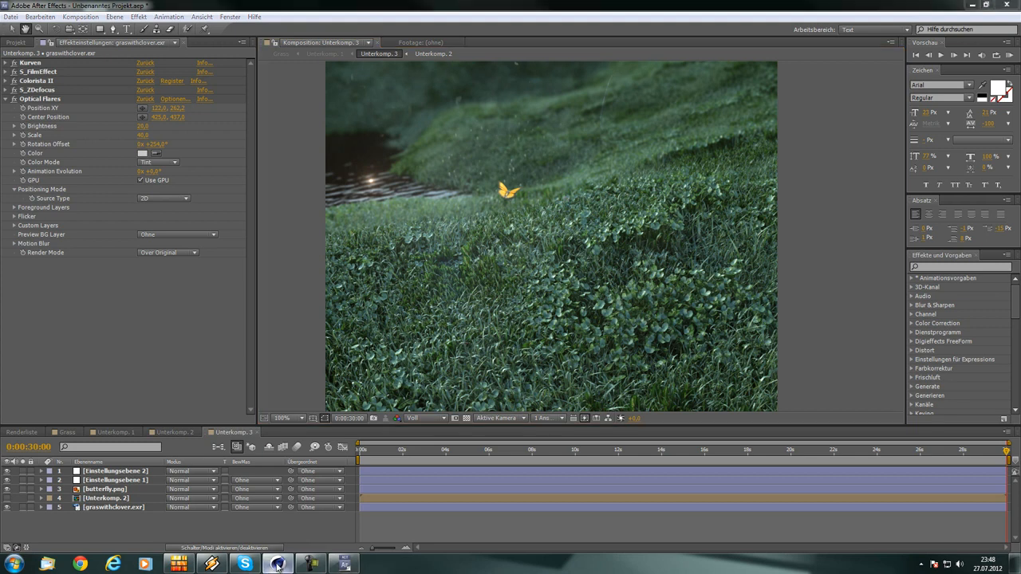
pyautogui.click(278, 34)
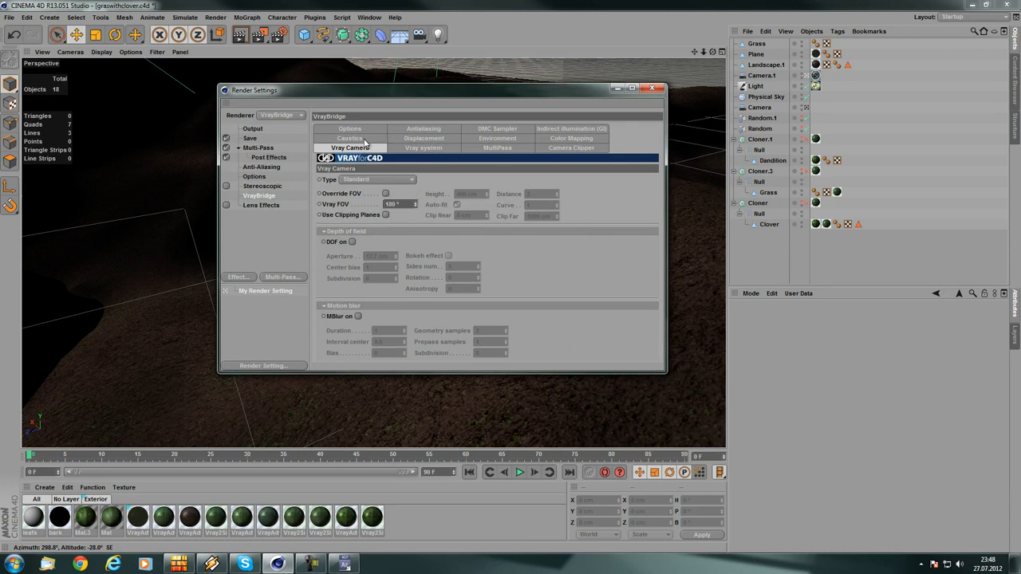
pyautogui.click(503, 148)
pyautogui.click(335, 303)
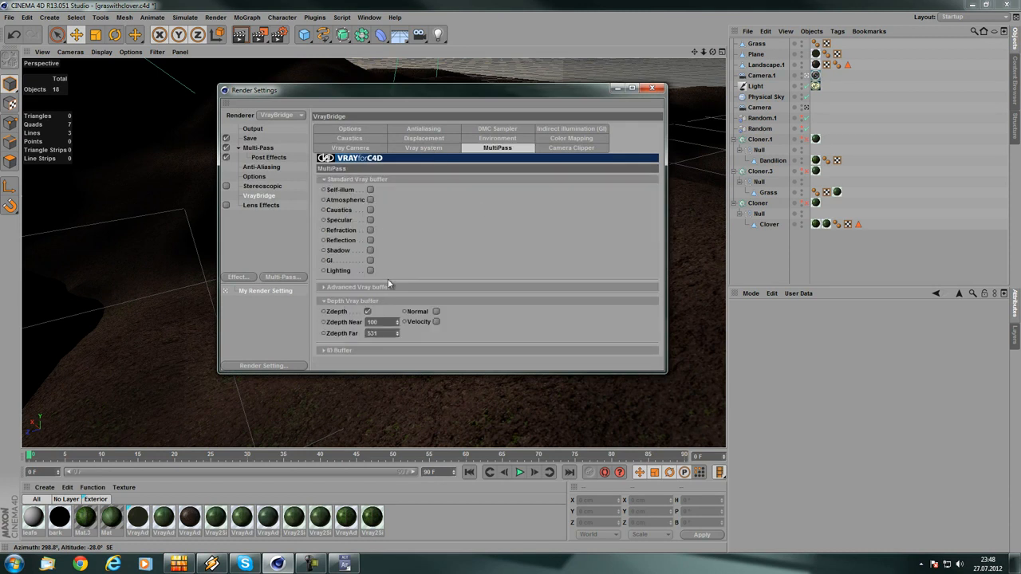
pyautogui.click(343, 334)
pyautogui.click(652, 90)
# - Leave the Camera.1 view, select Camera.1 and inspect its placement over the landscape
pyautogui.click(807, 77)
pyautogui.click(745, 77)
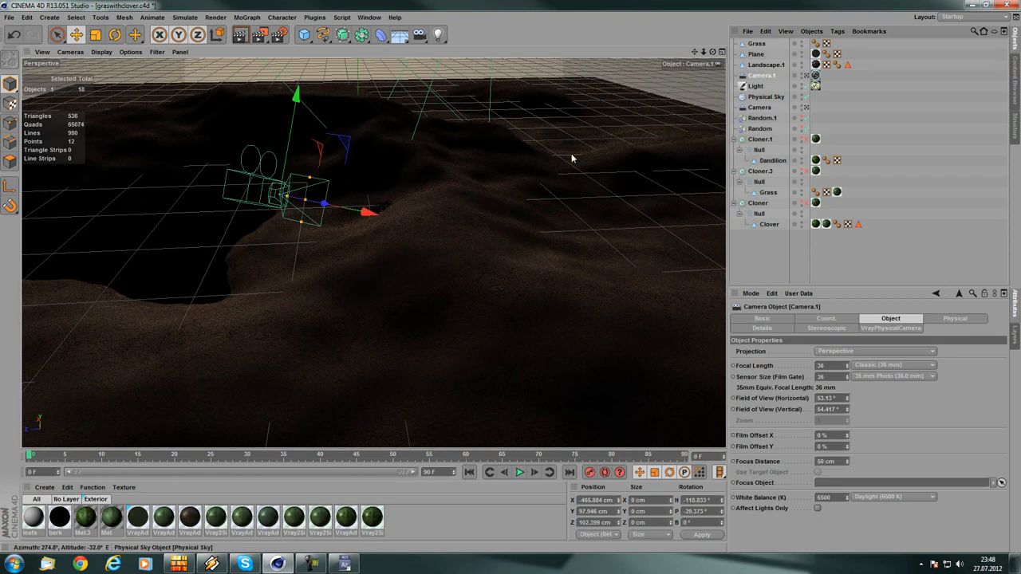
pyautogui.keyDown('alt'); pyautogui.moveTo(571, 158); pyautogui.dragTo(534, 116); pyautogui.keyUp('alt')
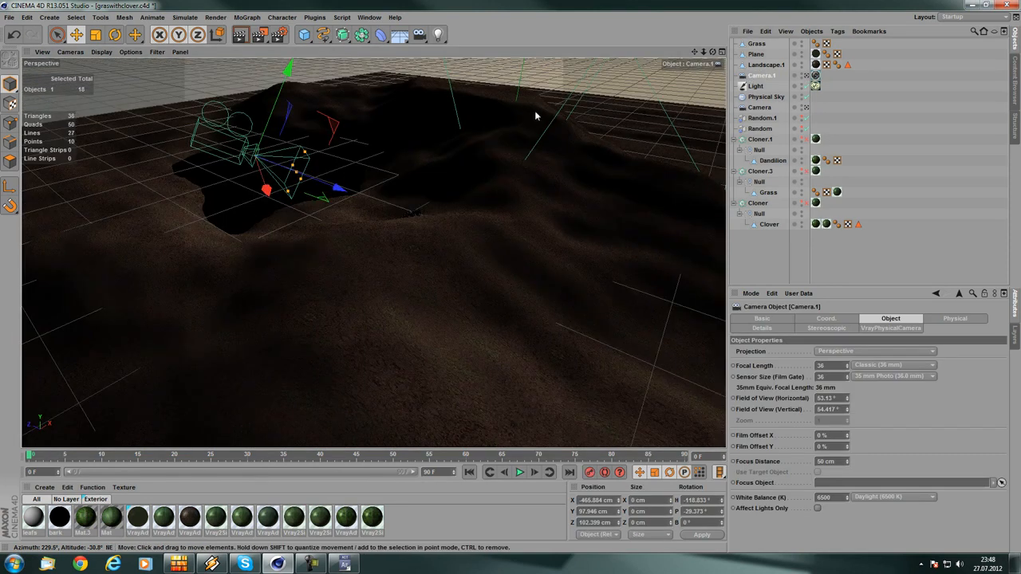
pyautogui.scroll(3, 312, 155)
pyautogui.keyDown('alt'); pyautogui.moveTo(405, 206); pyautogui.dragTo(341, 185, button='middle'); pyautogui.keyUp('alt')
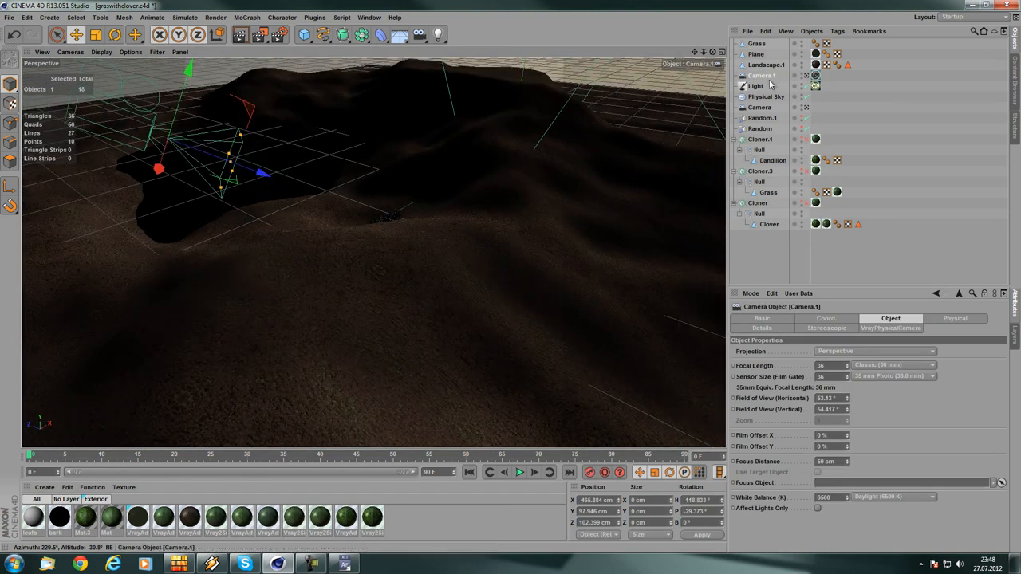
# - Raise Camera.1's focus distance to 359 cm so its focus plane reaches the far part of the landscape
pyautogui.keyDown('alt'); pyautogui.moveTo(495, 288); pyautogui.dragTo(452, 270); pyautogui.keyUp('alt')
pyautogui.keyDown('alt'); pyautogui.moveTo(452, 270); pyautogui.dragTo(520, 280, button='middle'); pyautogui.keyUp('alt')
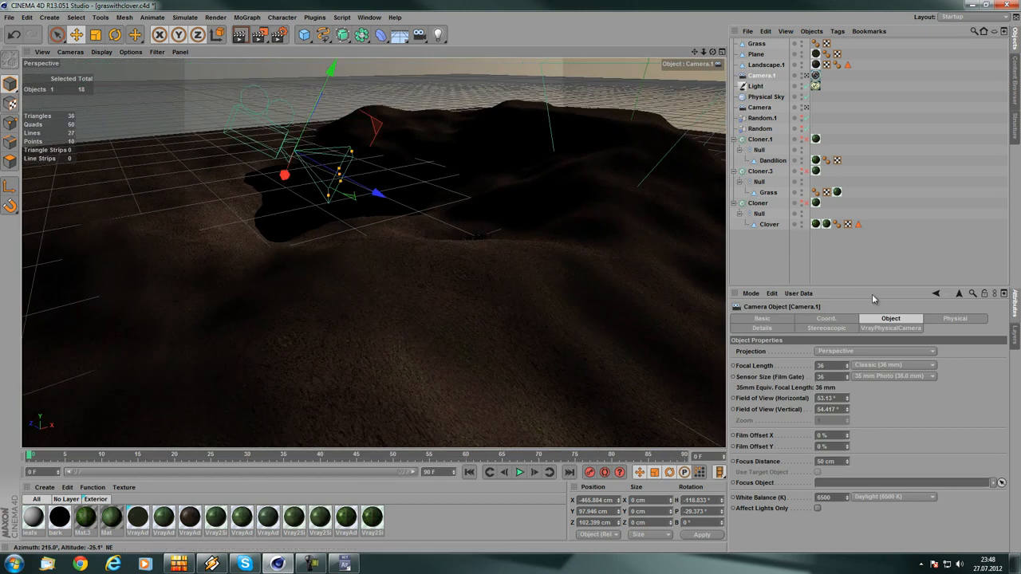
pyautogui.scroll(2, 480, 278)
pyautogui.keyDown('alt'); pyautogui.moveTo(466, 283); pyautogui.dragTo(484, 315, button='middle'); pyautogui.keyUp('alt')
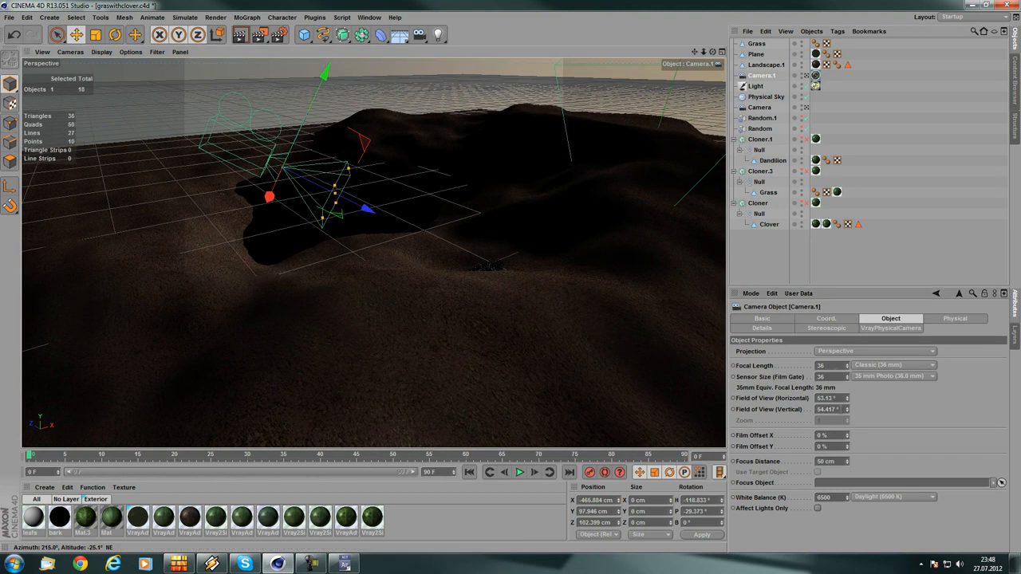
pyautogui.moveTo(848, 463); pyautogui.dragTo(848, 462)
pyautogui.keyDown('alt'); pyautogui.moveTo(613, 325); pyautogui.dragTo(444, 311); pyautogui.keyUp('alt')
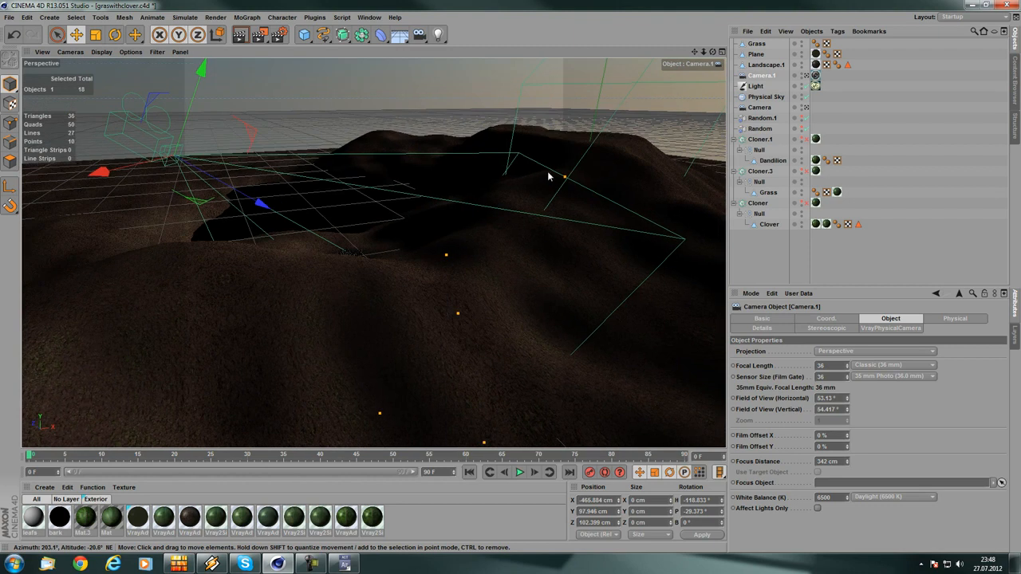
pyautogui.keyDown('alt'); pyautogui.moveTo(548, 271); pyautogui.dragTo(471, 221, button='middle'); pyautogui.keyUp('alt')
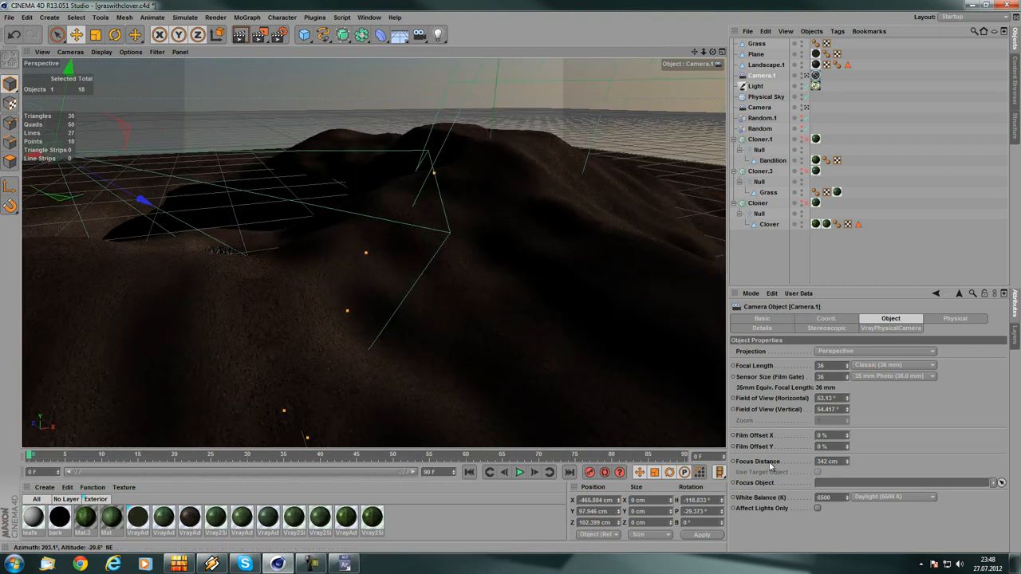
pyautogui.moveTo(847, 464); pyautogui.dragTo(847, 461)
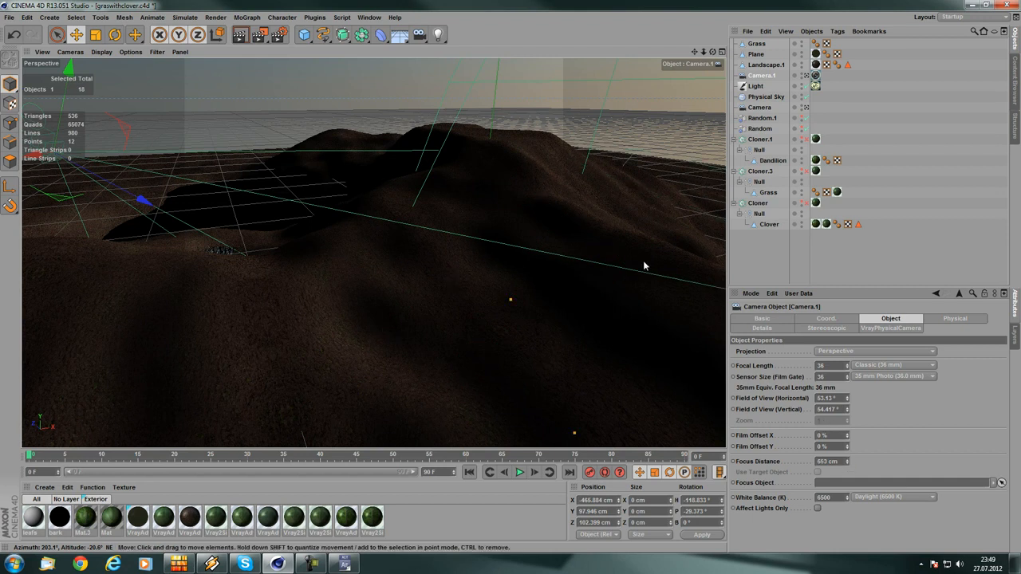
pyautogui.keyDown('alt'); pyautogui.moveTo(644, 267); pyautogui.dragTo(478, 279); pyautogui.keyUp('alt')
pyautogui.moveTo(848, 463)
pyautogui.mouseDown()
pyautogui.moveTo(849, 473)
pyautogui.moveTo(848, 463)
pyautogui.mouseUp()
pyautogui.scroll(2, 375, 188)
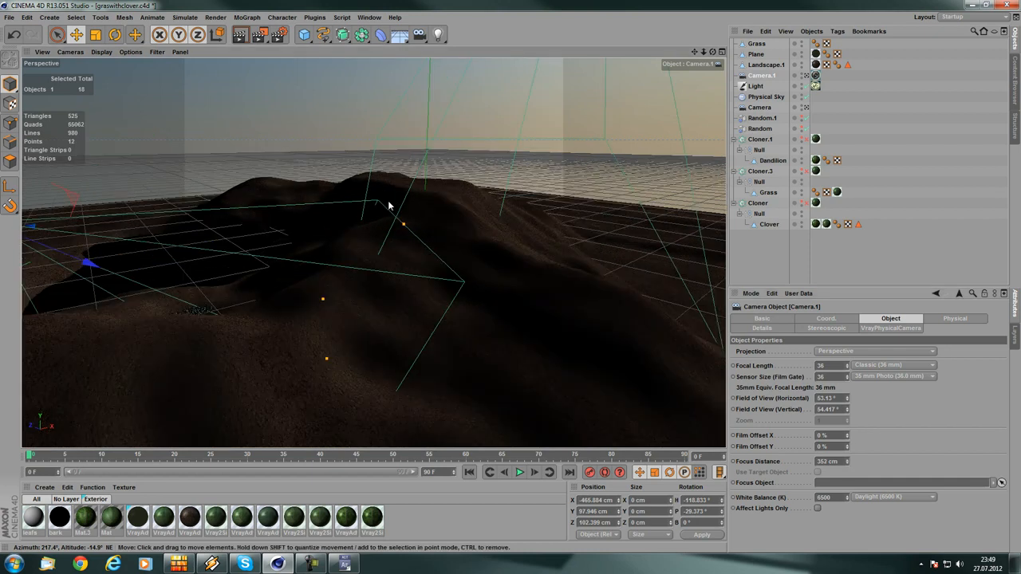
pyautogui.moveTo(849, 467); pyautogui.dragTo(849, 461)
pyautogui.scroll(-2, 439, 193)
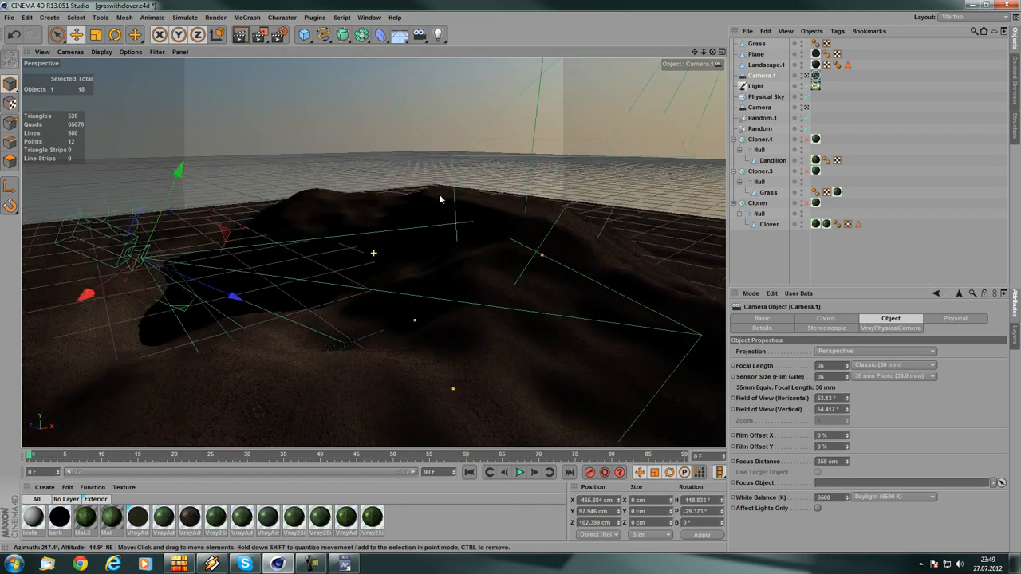
pyautogui.scroll(-1, 438, 194)
# - Set Zdepth Far to 359 in the VrayBridge MultiPass render settings and close the settings
pyautogui.click(279, 35)
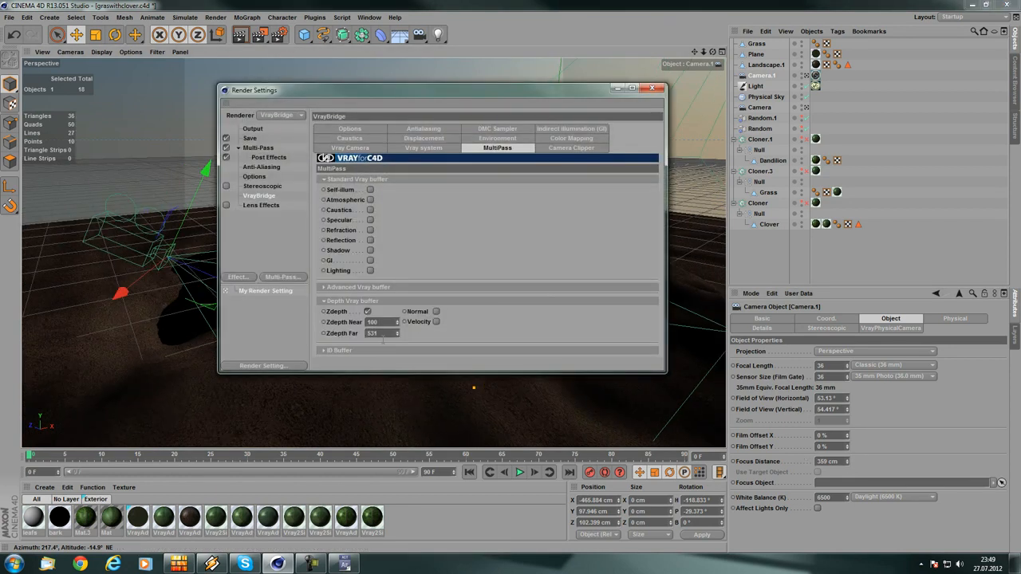
pyautogui.click(382, 333)
pyautogui.write('359')
pyautogui.press('Return')
pyautogui.click(654, 89)
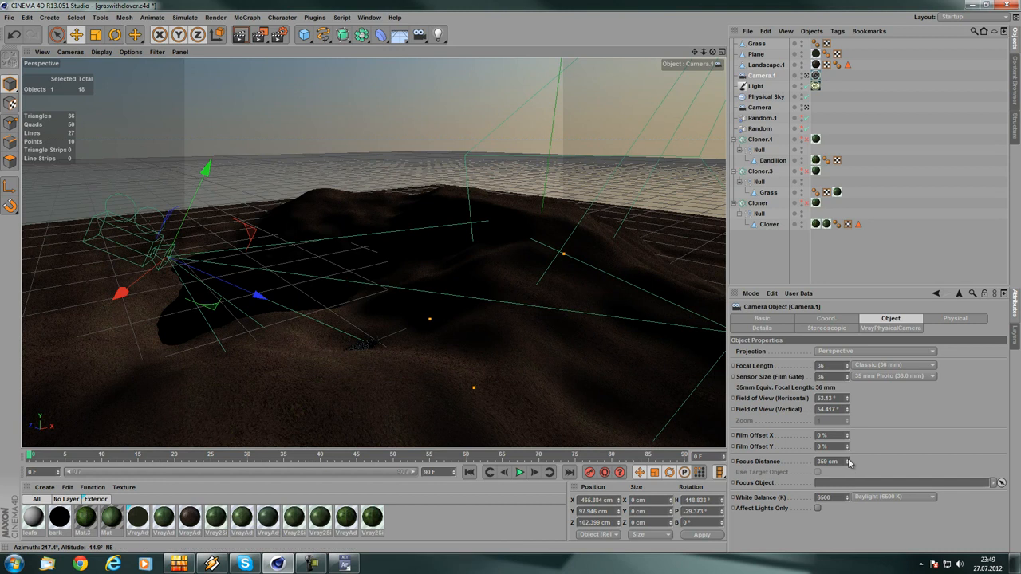
# - Reduce Camera.1's focus distance to 101 cm to gauge the near depth limit in front of the camera
pyautogui.moveTo(848, 463)
pyautogui.mouseDown()
pyautogui.moveTo(861, 495)
pyautogui.moveTo(850, 453)
pyautogui.moveTo(850, 464)
pyautogui.mouseUp()
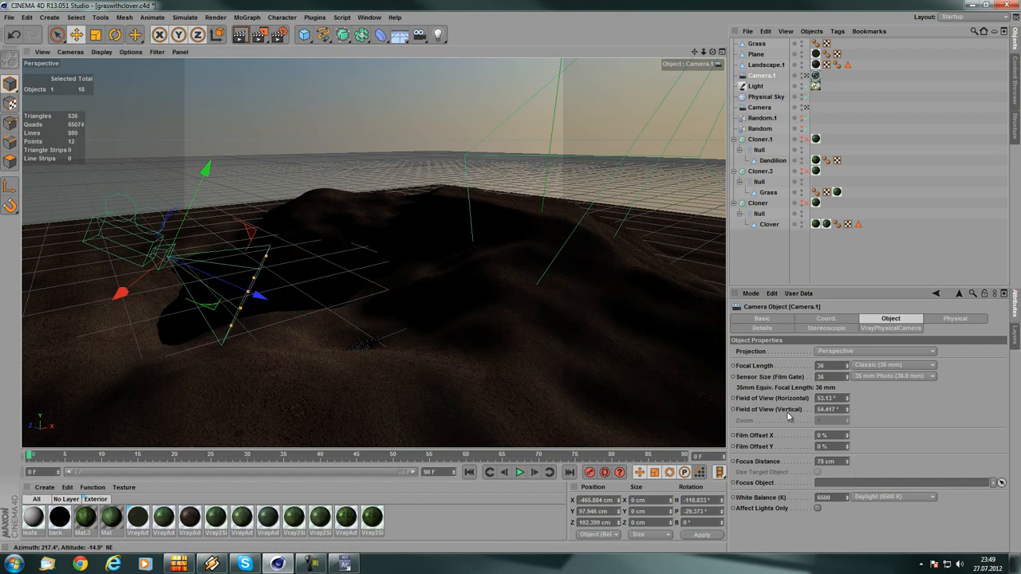
pyautogui.keyDown('alt'); pyautogui.moveTo(278, 343); pyautogui.dragTo(228, 359); pyautogui.keyUp('alt')
pyautogui.moveTo(851, 466); pyautogui.dragTo(849, 464)
pyautogui.keyDown('alt'); pyautogui.moveTo(509, 325); pyautogui.dragTo(337, 100); pyautogui.keyUp('alt')
# - Check Zdepth Near in the render settings, review the Save, Multi-Pass and Post Effects pages, and close the settings
pyautogui.click(278, 37)
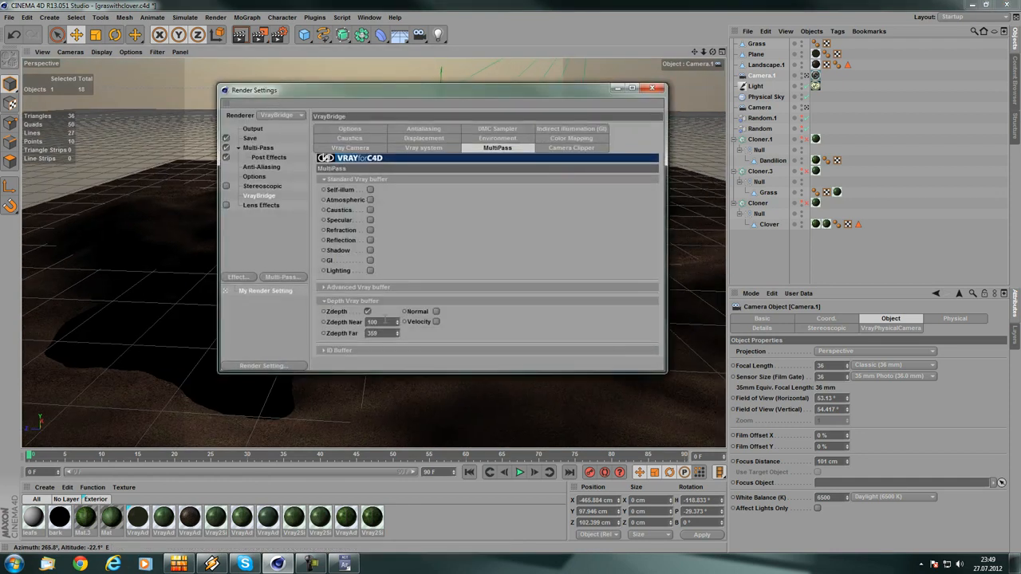
pyautogui.click(257, 147)
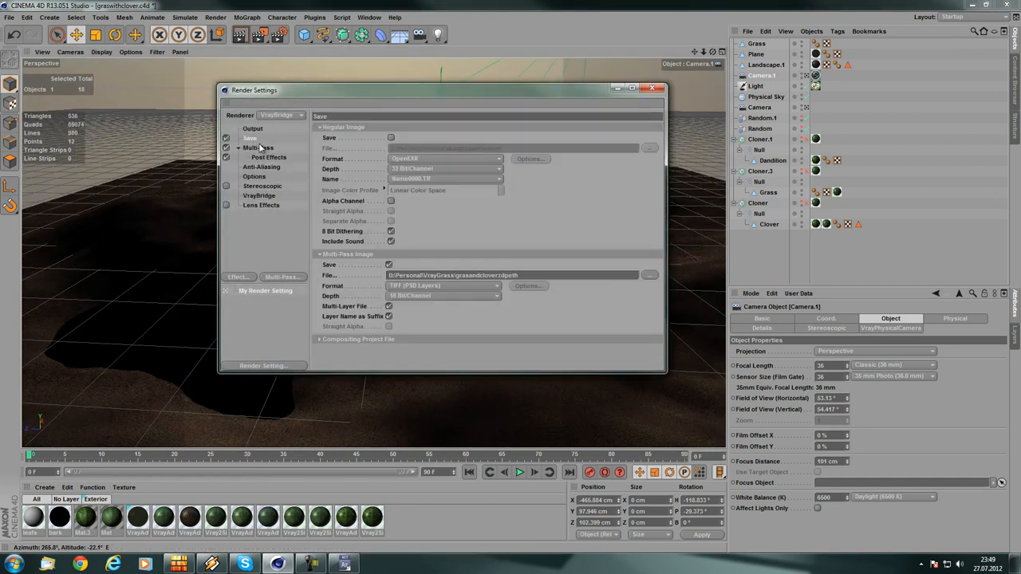
pyautogui.click(272, 162)
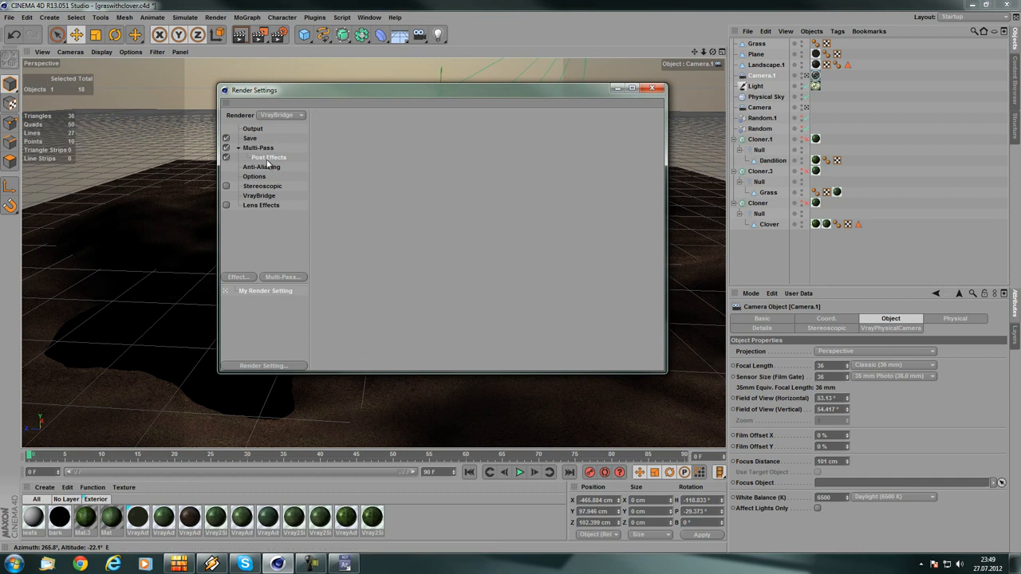
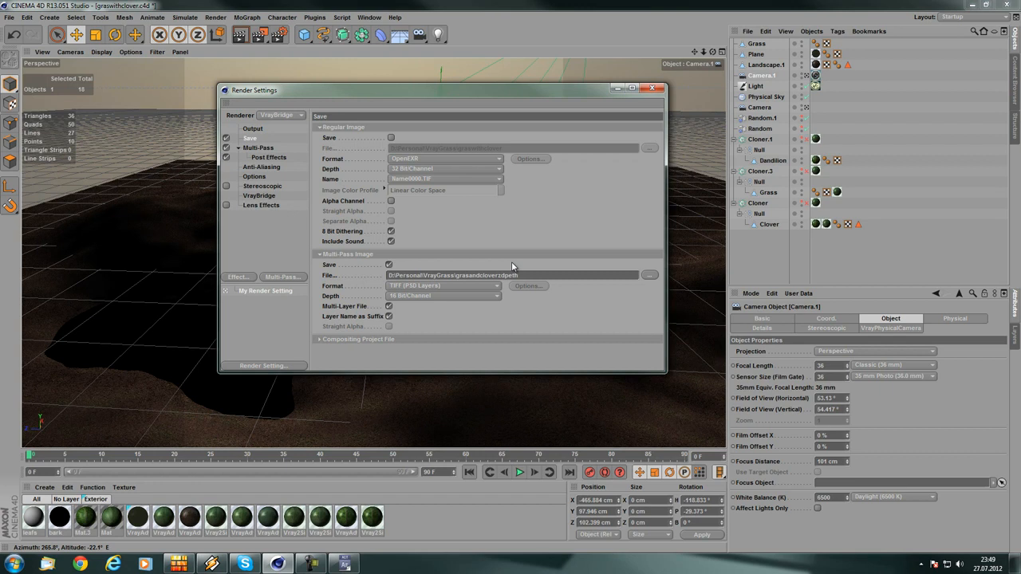
pyautogui.click(653, 87)
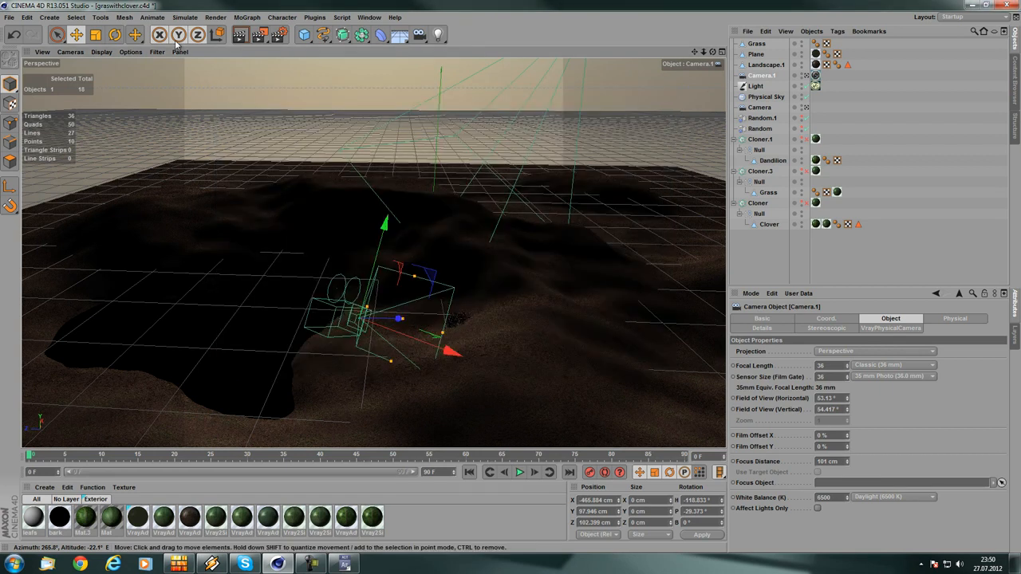
# - Start a Picture Viewer render, cancel overwriting grasandcloverzdpeth.tif, and examine the most recent grass render
pyautogui.click(216, 18)
pyautogui.click(254, 73)
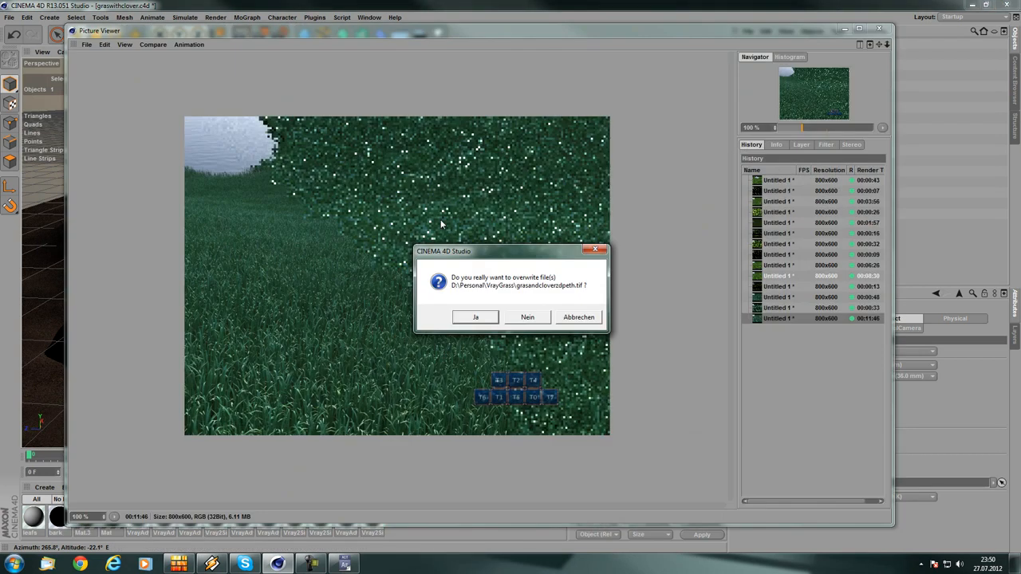
pyautogui.click(562, 317)
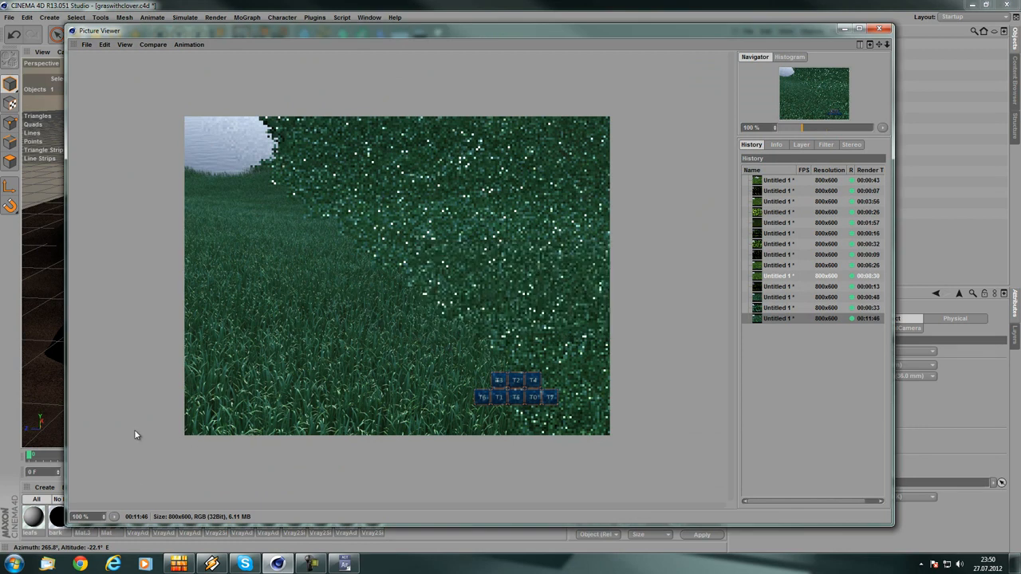
pyautogui.scroll(1, 285, 345)
pyautogui.scroll(-4, 501, 343)
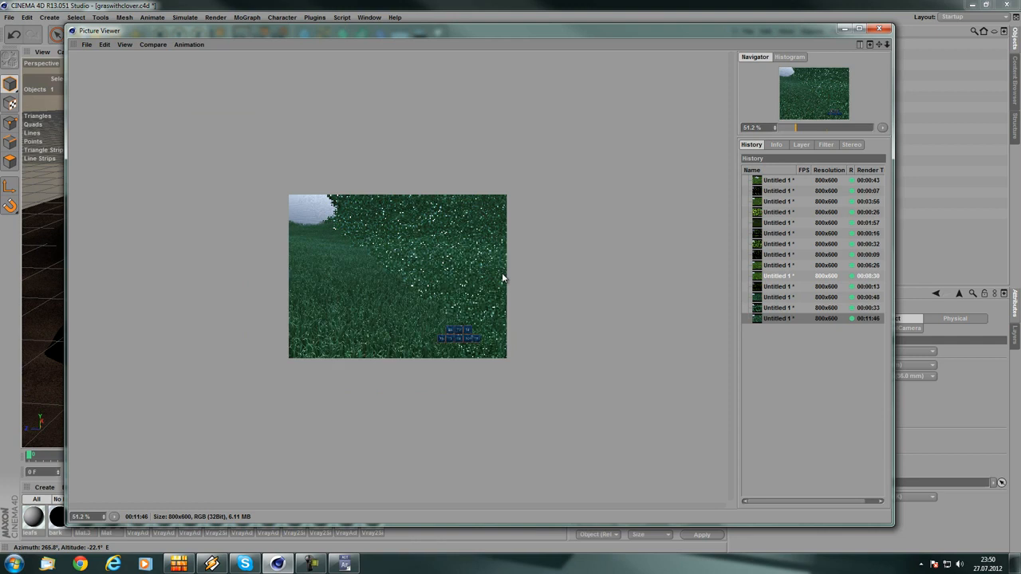
pyautogui.scroll(2, 502, 278)
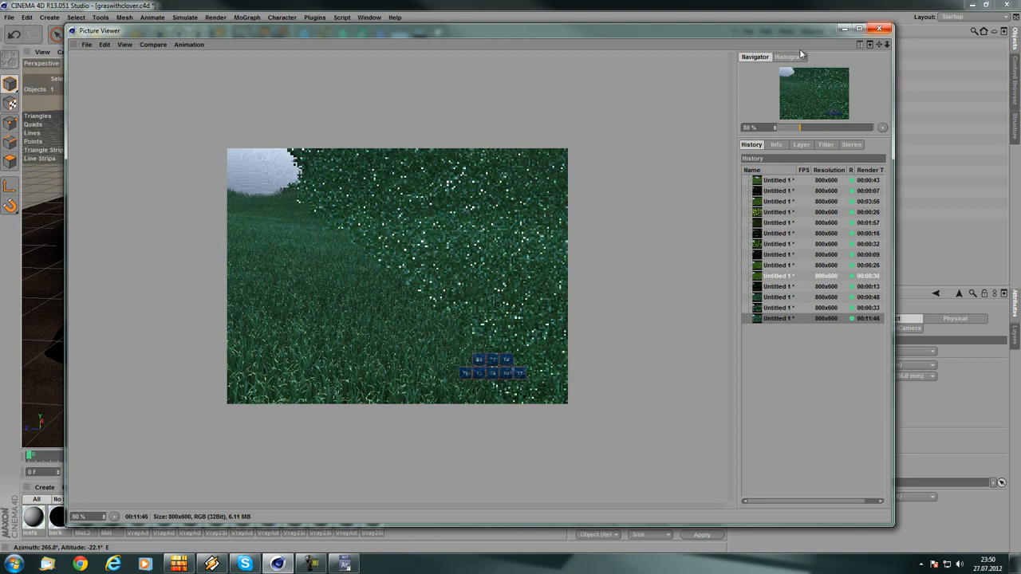
# - Show the first render in the history, check its layer and pass options, and close the Picture Viewer
pyautogui.click(777, 180)
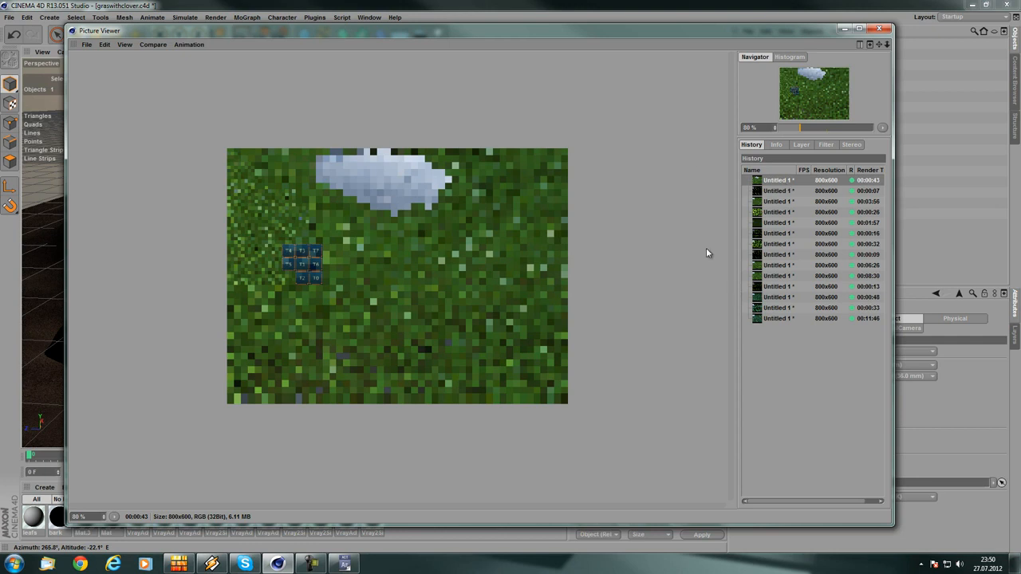
pyautogui.click(801, 145)
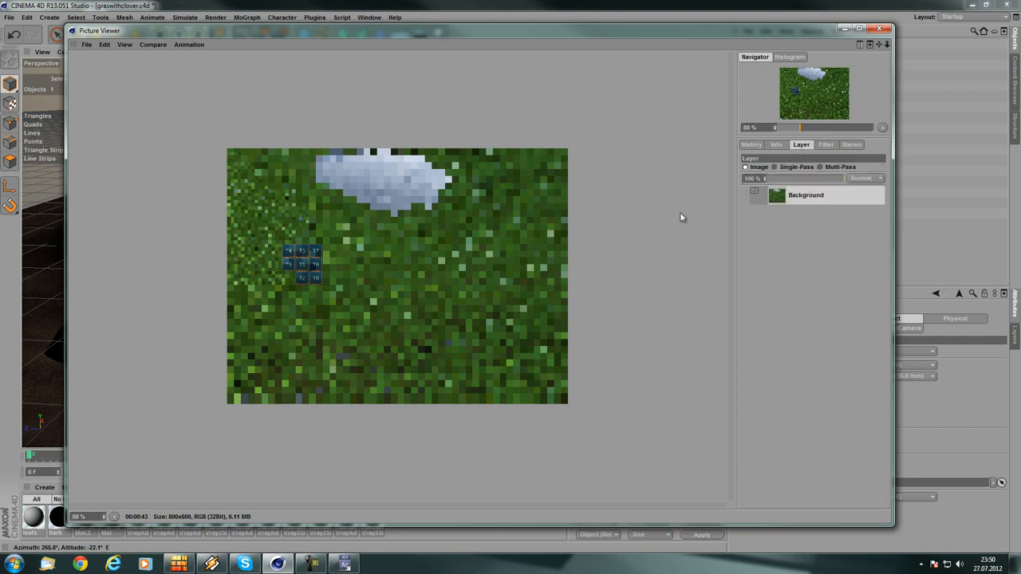
pyautogui.click(791, 167)
pyautogui.click(878, 29)
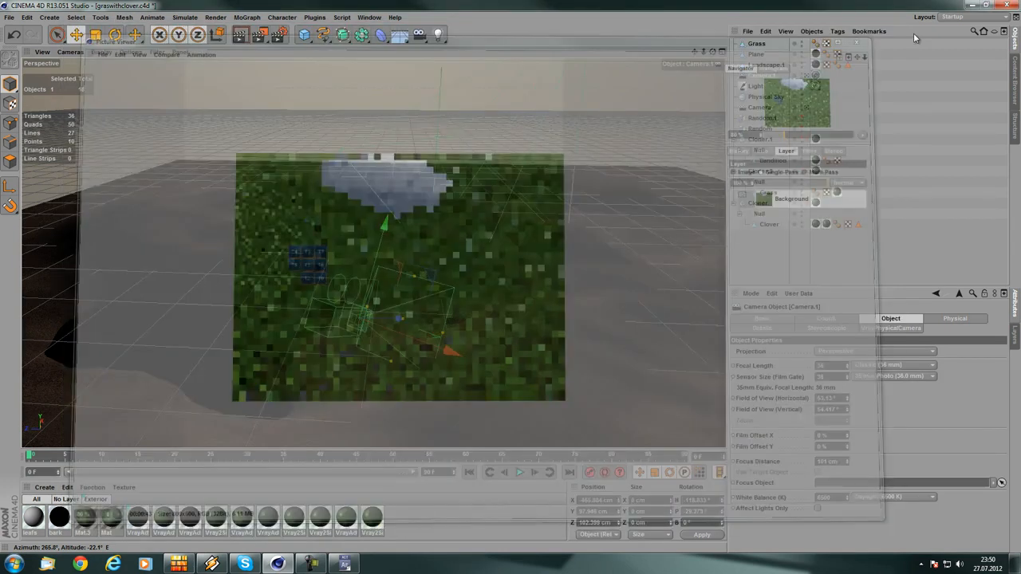
# - Switch to After Effects, toggle the Optical Flares effect on graswithclover.exr, and examine the light glint on the water
pyautogui.click(344, 564)
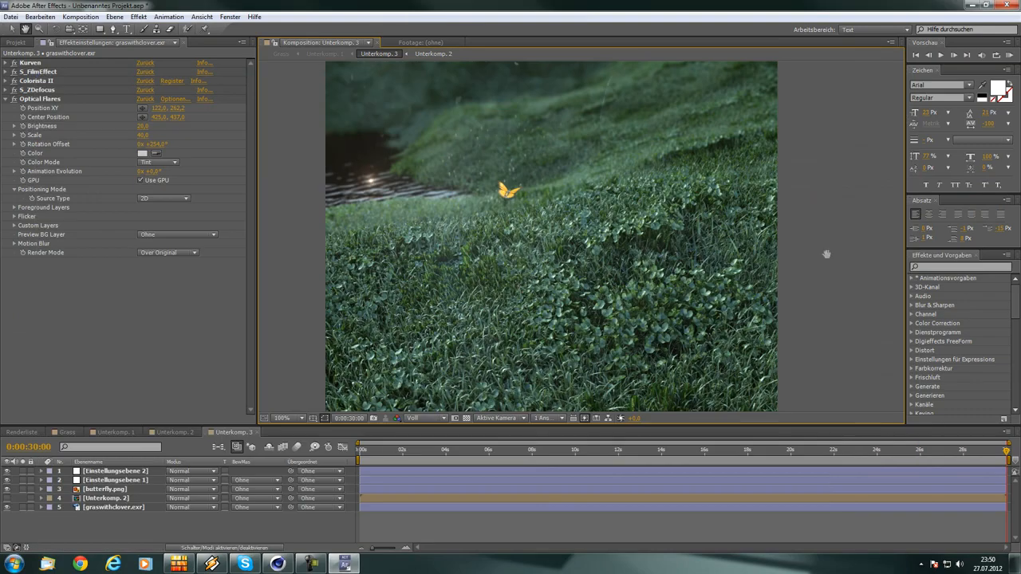
pyautogui.scroll(-2, 576, 224)
pyautogui.scroll(4, 582, 225)
pyautogui.scroll(-2, 394, 193)
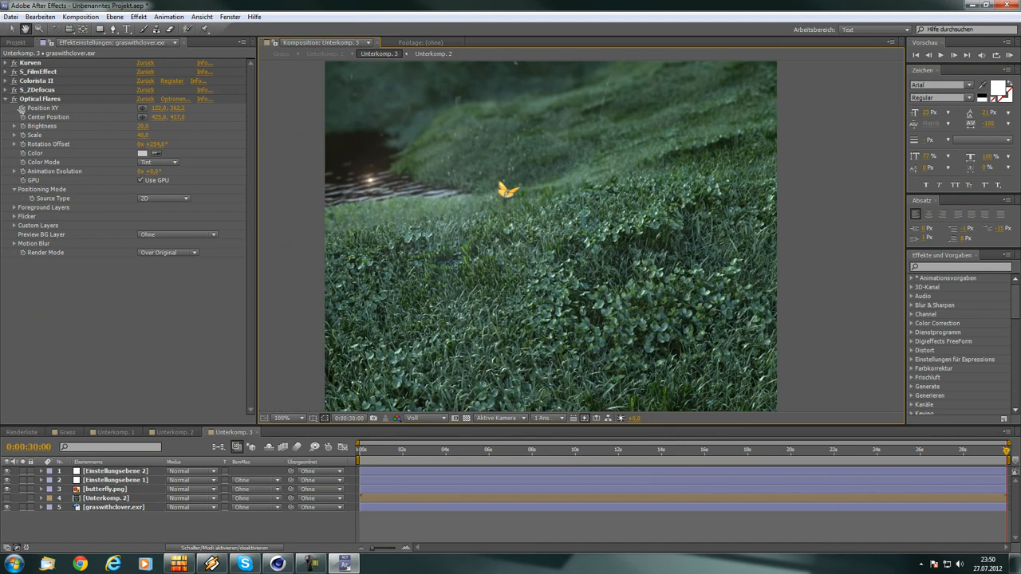
pyautogui.click(11, 28)
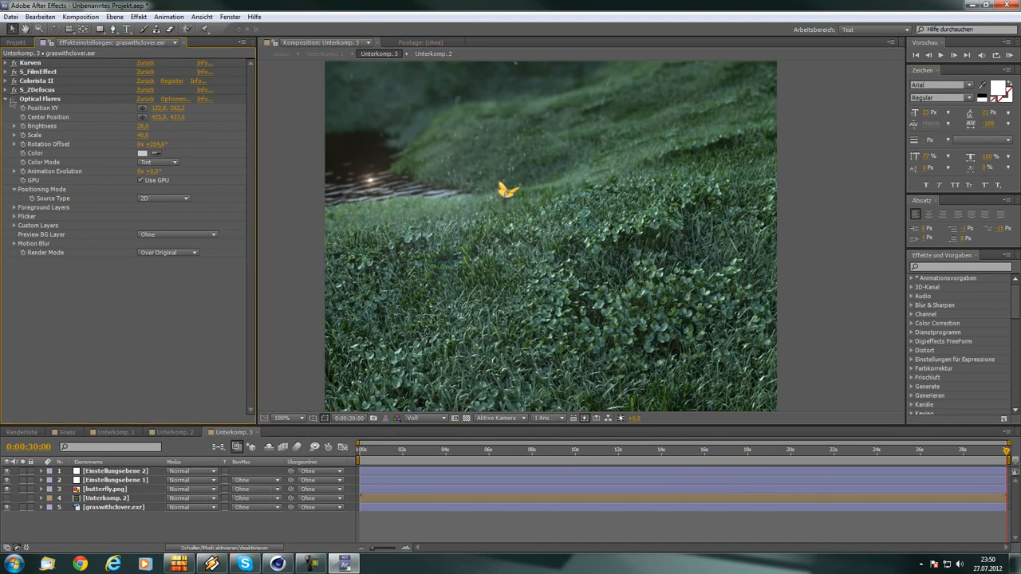
pyautogui.click(14, 100)
pyautogui.click(321, 201)
pyautogui.scroll(-1, 369, 198)
pyautogui.scroll(1, 448, 203)
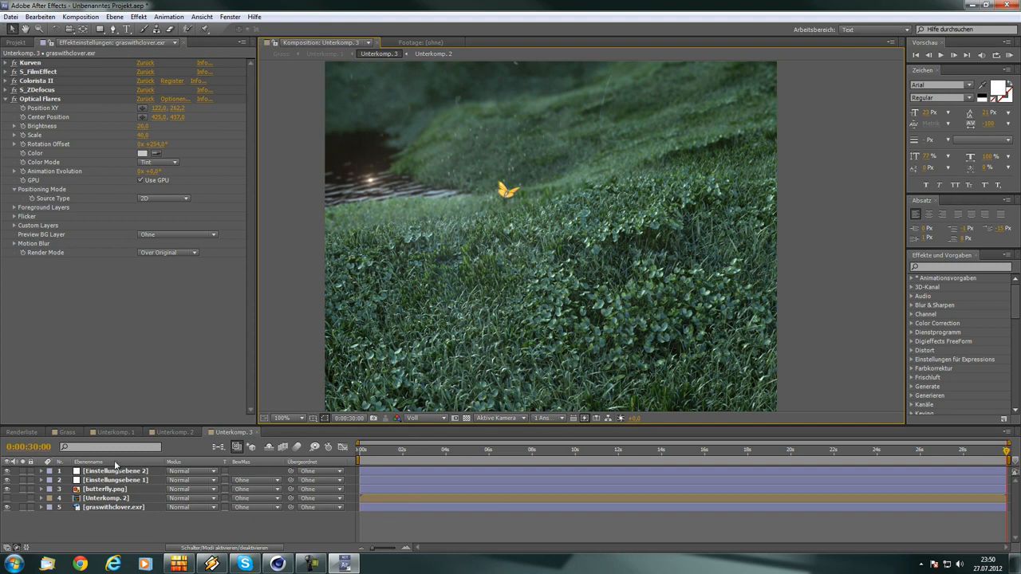
# - Show the effects applied to the butterfly.png layer and examine the butterfly within the whole composition
pyautogui.click(124, 488)
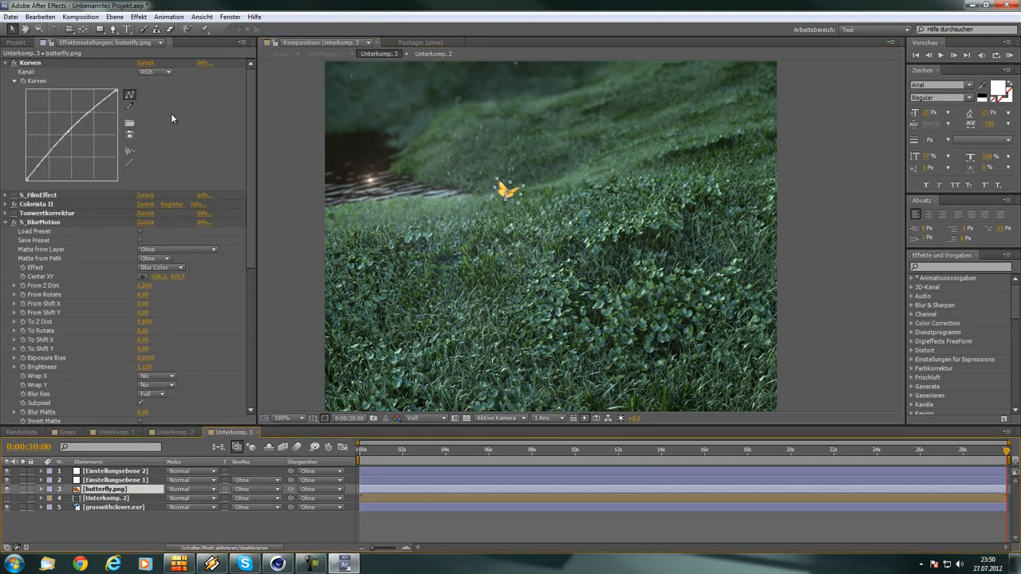
pyautogui.click(172, 115)
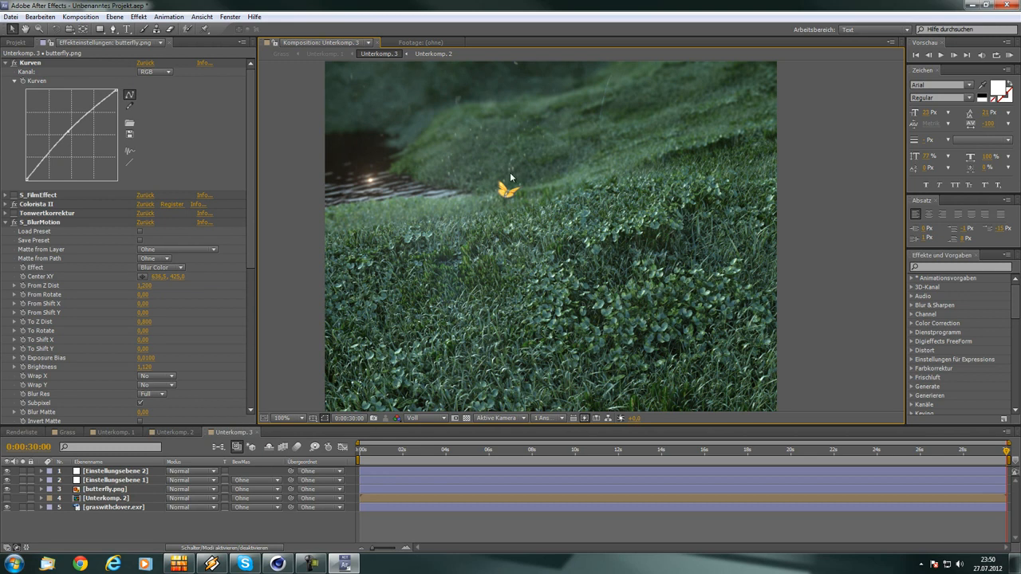
pyautogui.scroll(2, 494, 195)
pyautogui.scroll(-2, 494, 195)
pyautogui.scroll(-4, 531, 224)
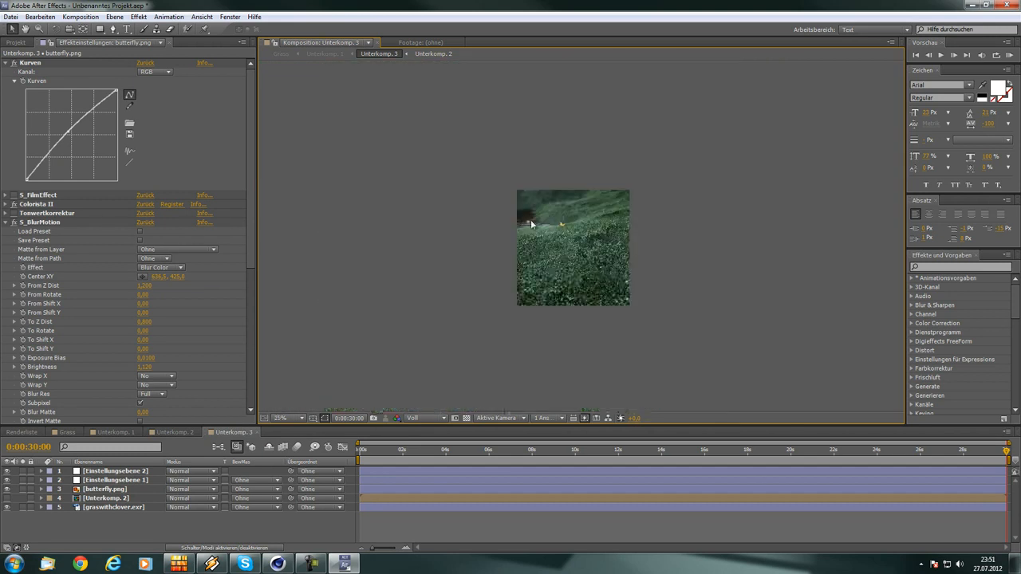
pyautogui.scroll(4, 531, 224)
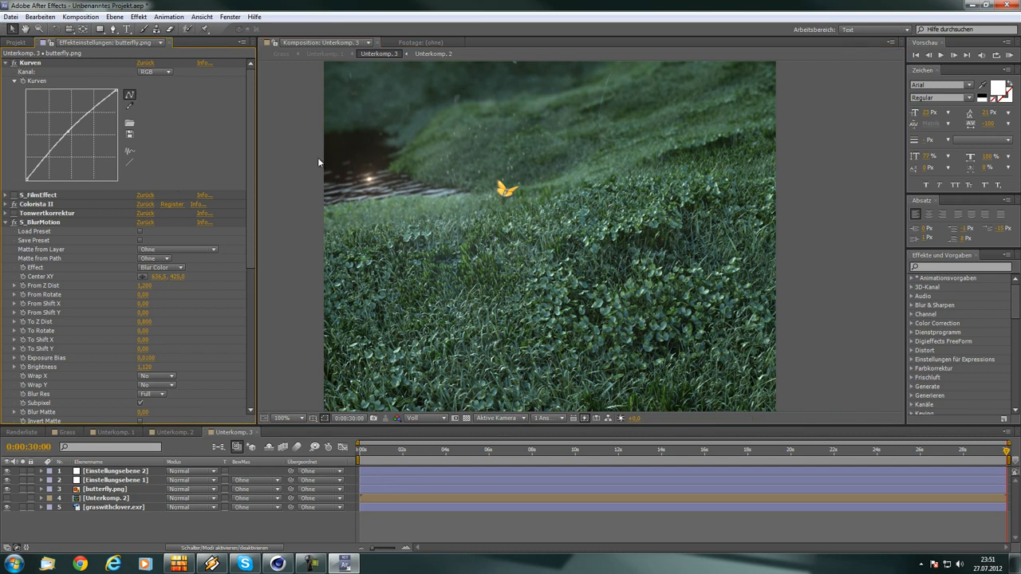
# - Compare the butterfly with Colorista II switched off and on, and collapse its S_BlurMotion settings
pyautogui.click(13, 204)
pyautogui.click(14, 204)
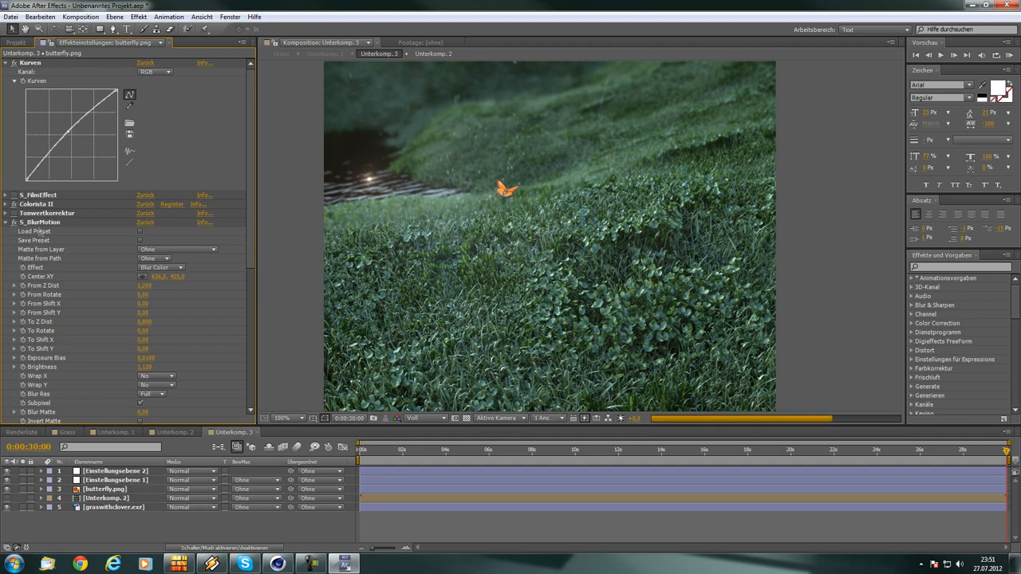
pyautogui.click(8, 222)
pyautogui.click(4, 223)
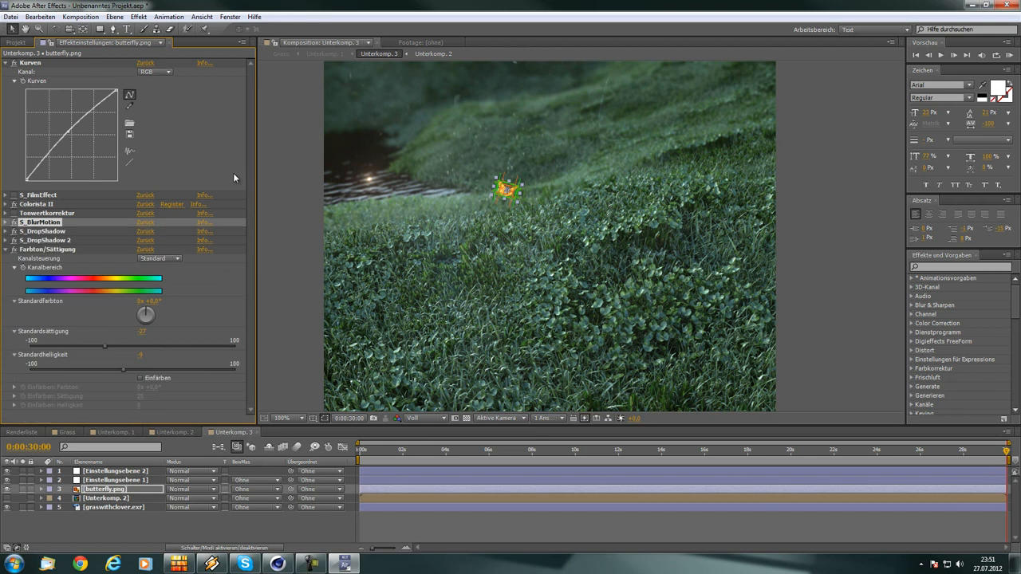
# - Inspect the butterfly up close against the blurred background and the surrounding clover
pyautogui.scroll(4, 422, 192)
pyautogui.scroll(-2, 424, 190)
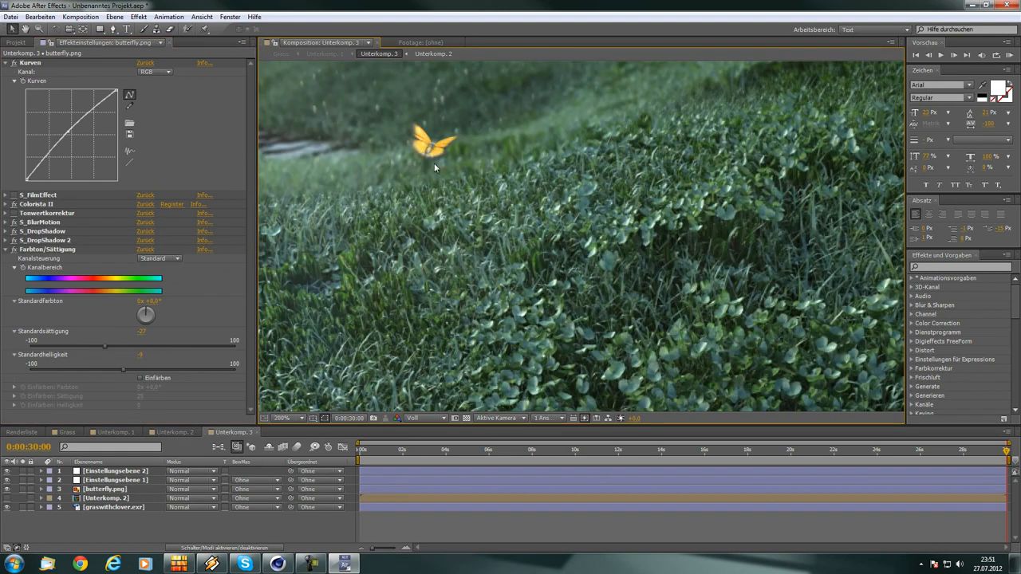
pyautogui.click(25, 28)
pyautogui.moveTo(483, 215); pyautogui.dragTo(541, 326)
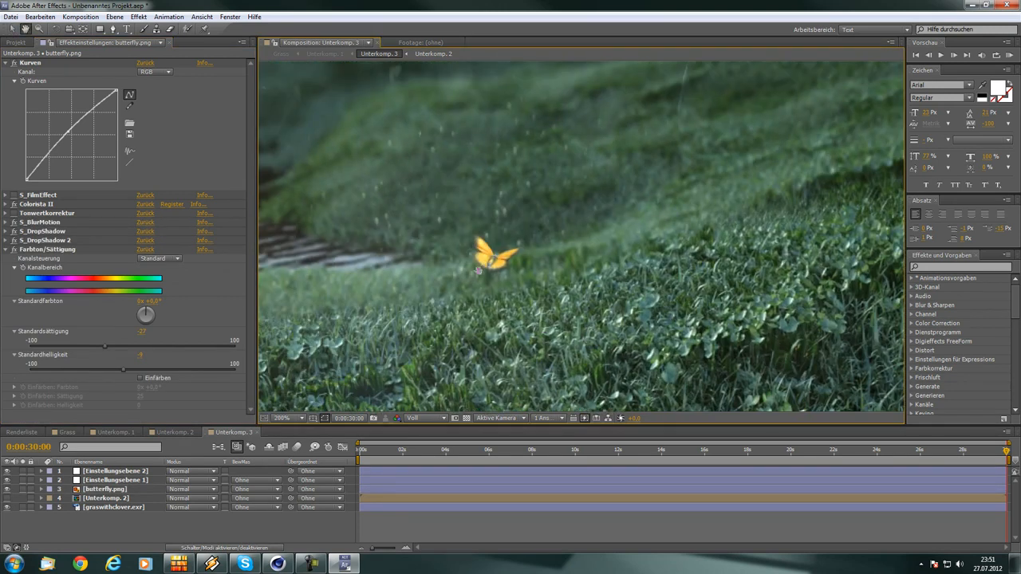
pyautogui.scroll(-2, 492, 262)
pyautogui.scroll(1, 528, 275)
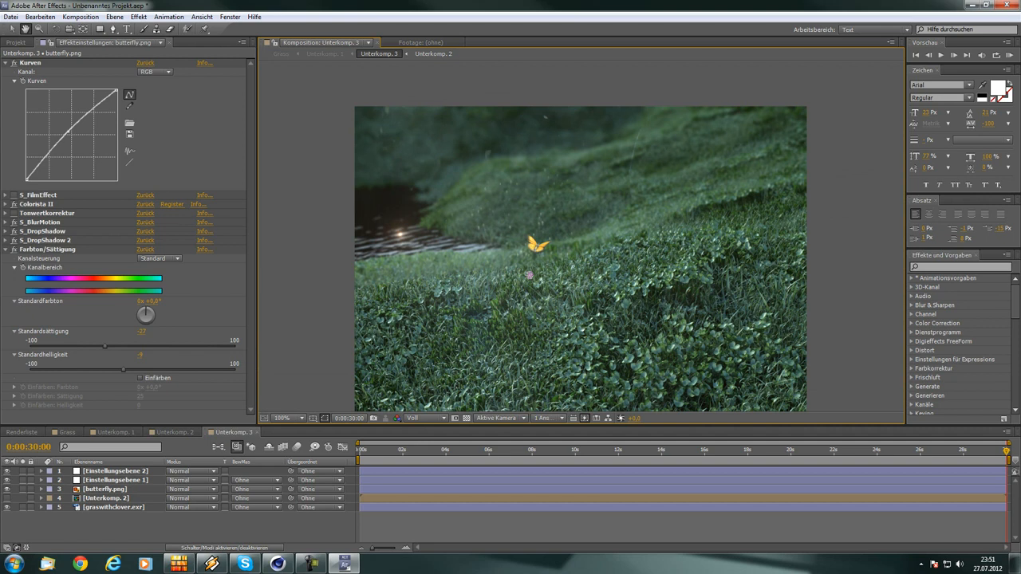
# - Compare the butterfly with the S_DropShadow and S_DropShadow 2 effects switched off and on, both close up and in the whole frame
pyautogui.click(12, 29)
pyautogui.click(143, 149)
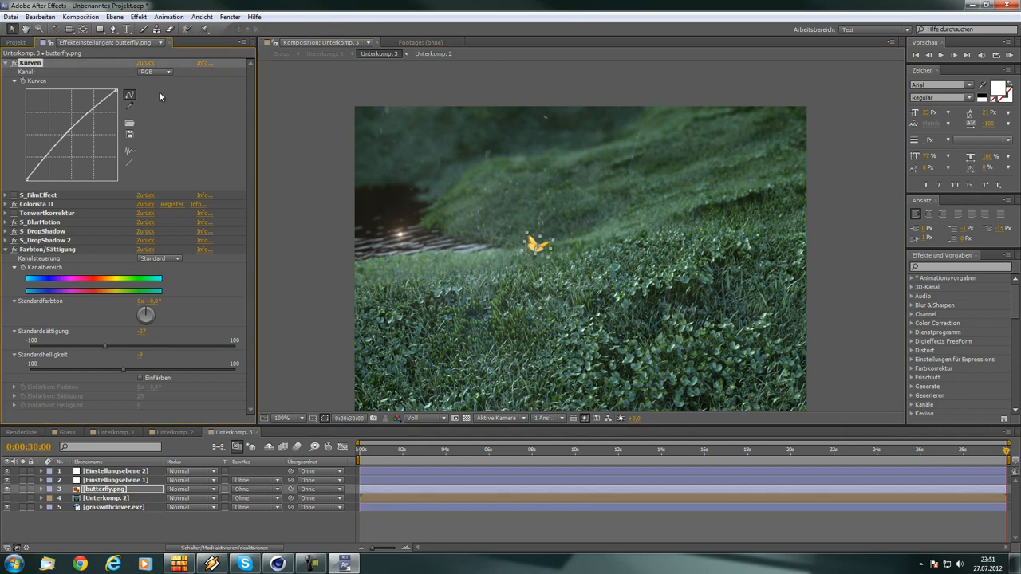
pyautogui.click(287, 211)
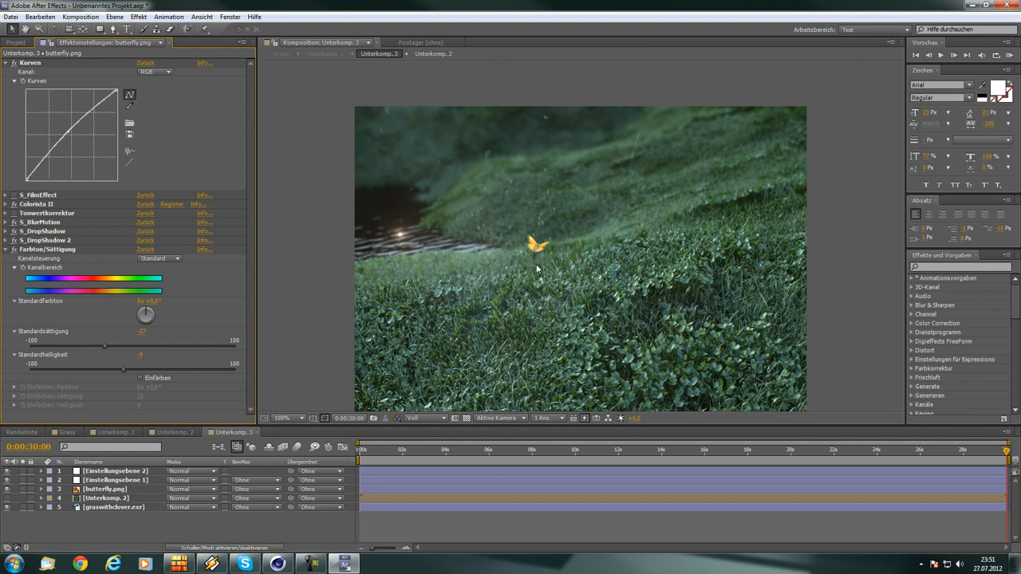
pyautogui.press('.')
pyautogui.press('.')
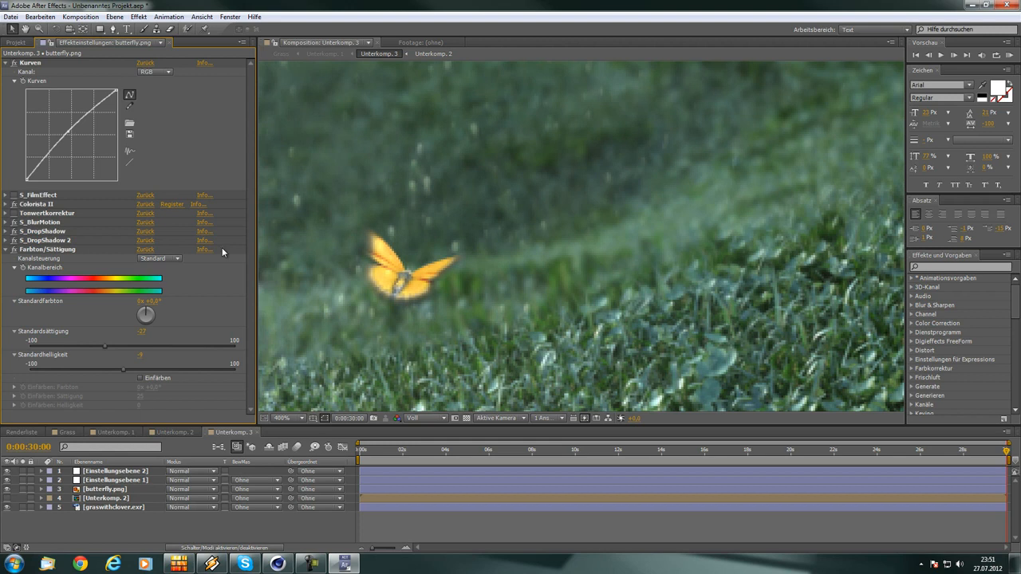
pyautogui.press(',')
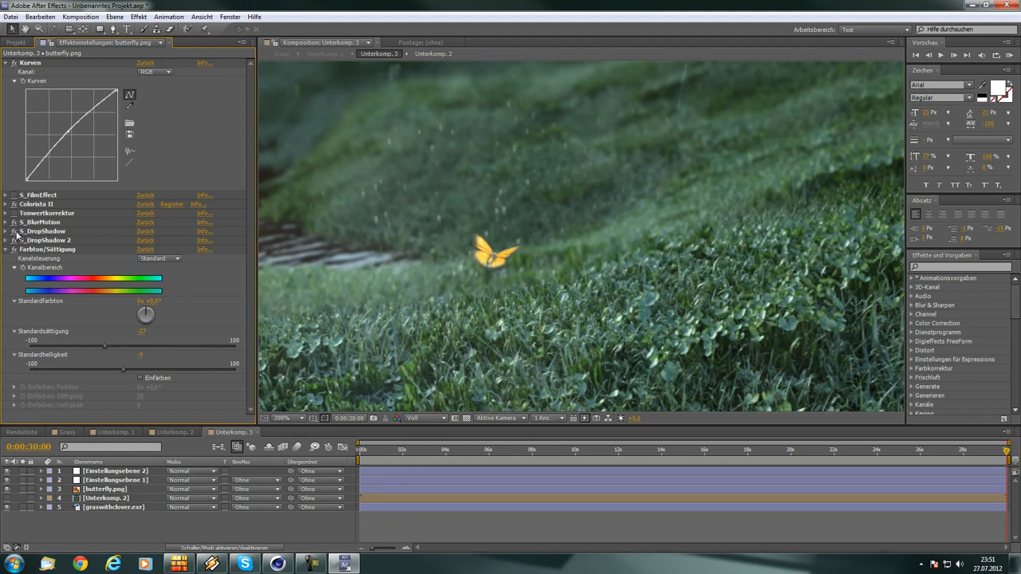
pyautogui.click(14, 232)
pyautogui.press(',')
pyautogui.click(14, 240)
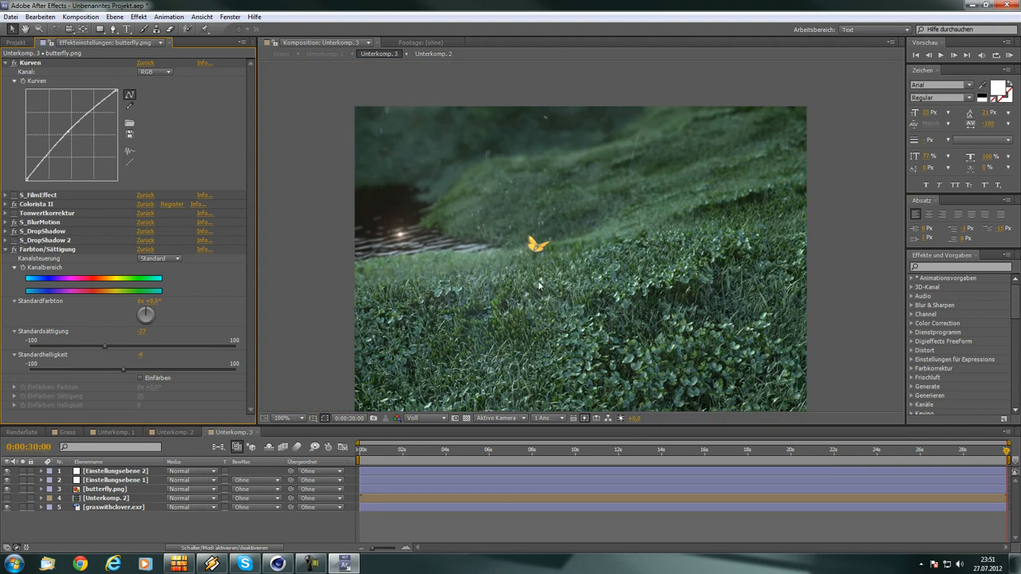
pyautogui.click(14, 241)
pyautogui.press('.')
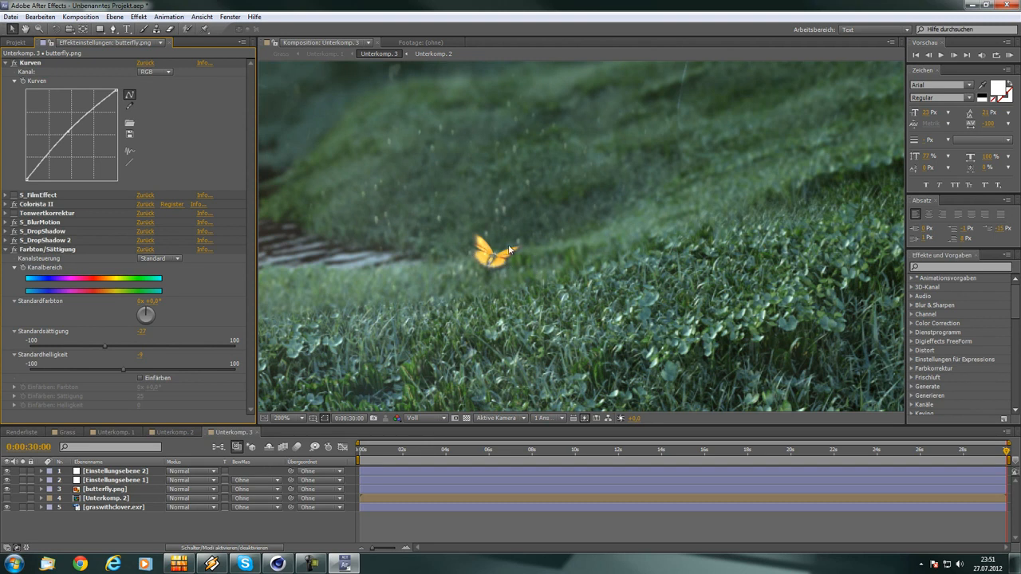
# - Inspect the butterfly and the grass around it at several magnifications
pyautogui.scroll(-1, 498, 247)
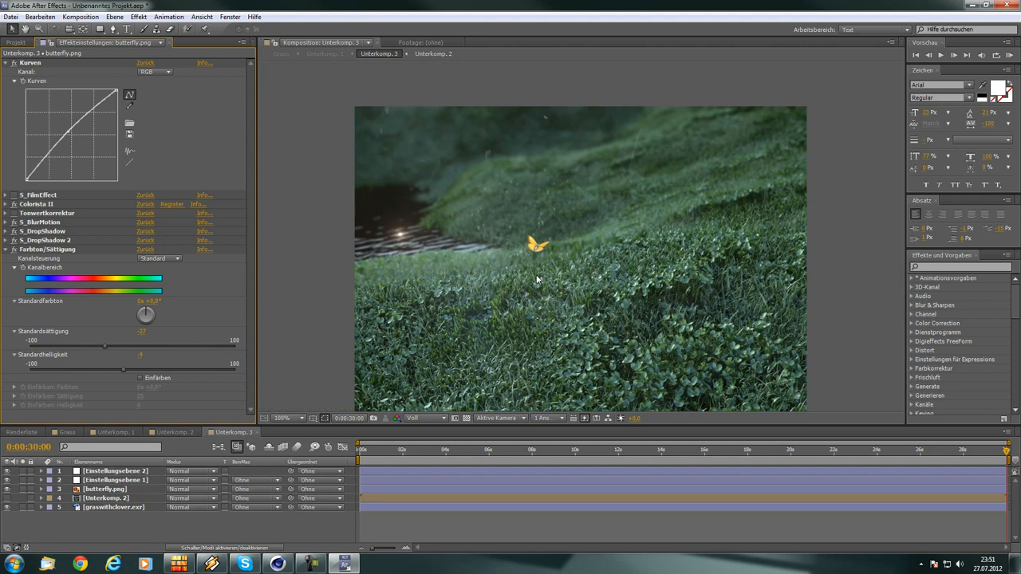
pyautogui.scroll(1, 537, 279)
pyautogui.scroll(-1, 537, 279)
pyautogui.scroll(1, 457, 278)
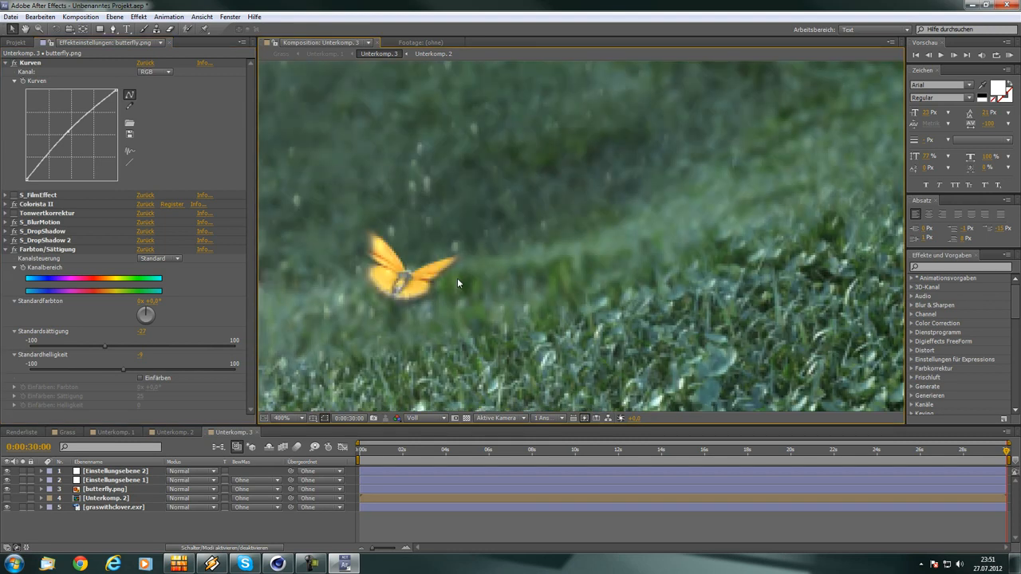
pyautogui.scroll(-1, 456, 267)
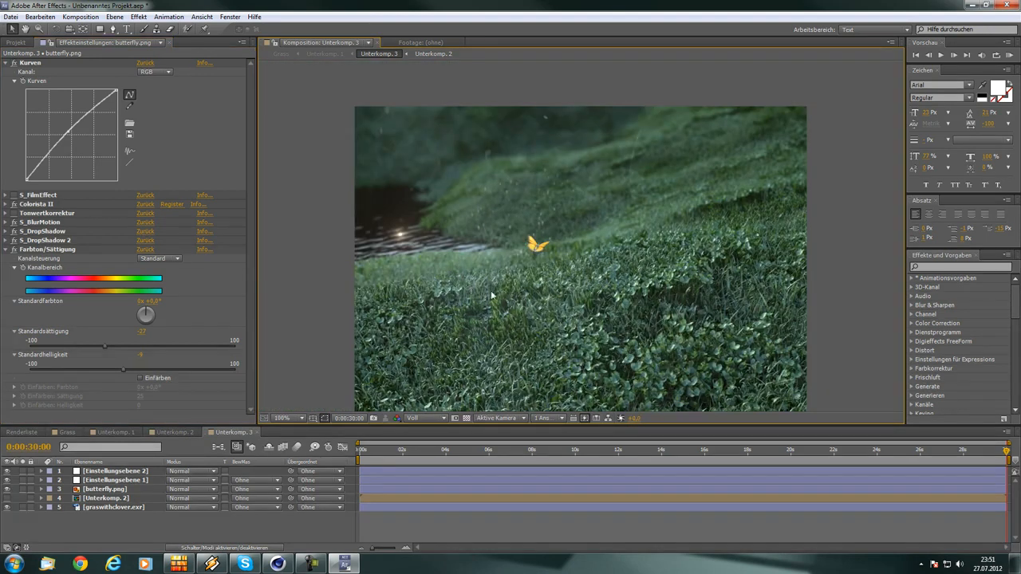
pyautogui.scroll(2, 498, 243)
pyautogui.scroll(-2, 524, 274)
pyautogui.scroll(-3, 525, 283)
pyautogui.scroll(3, 525, 288)
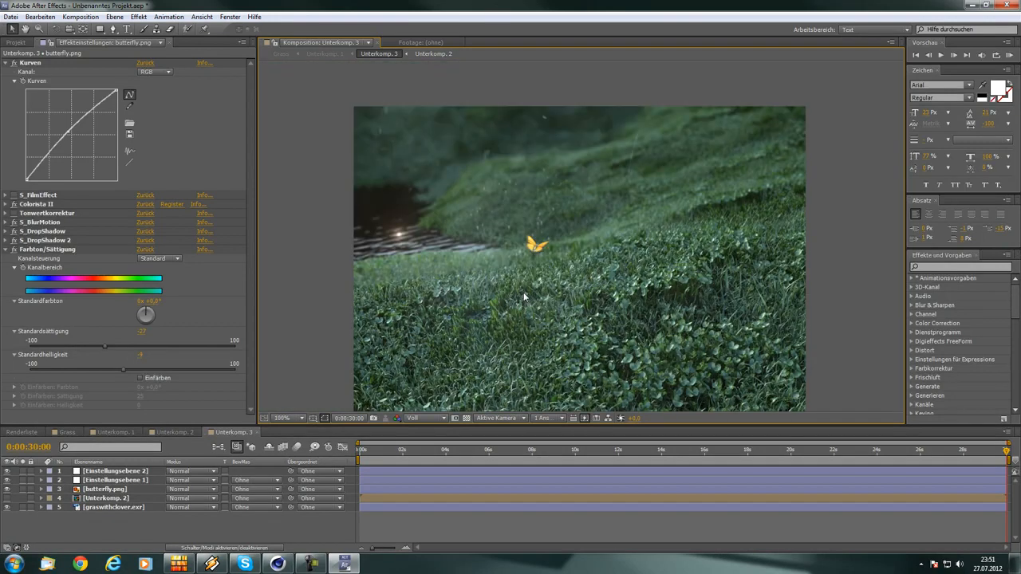
# - Examine how the butterfly sits in the full composition between the water and the clover hillside
pyautogui.click(26, 29)
pyautogui.moveTo(542, 271); pyautogui.dragTo(536, 225)
pyautogui.moveTo(530, 373); pyautogui.dragTo(494, 310)
pyautogui.moveTo(535, 232); pyautogui.dragTo(503, 267)
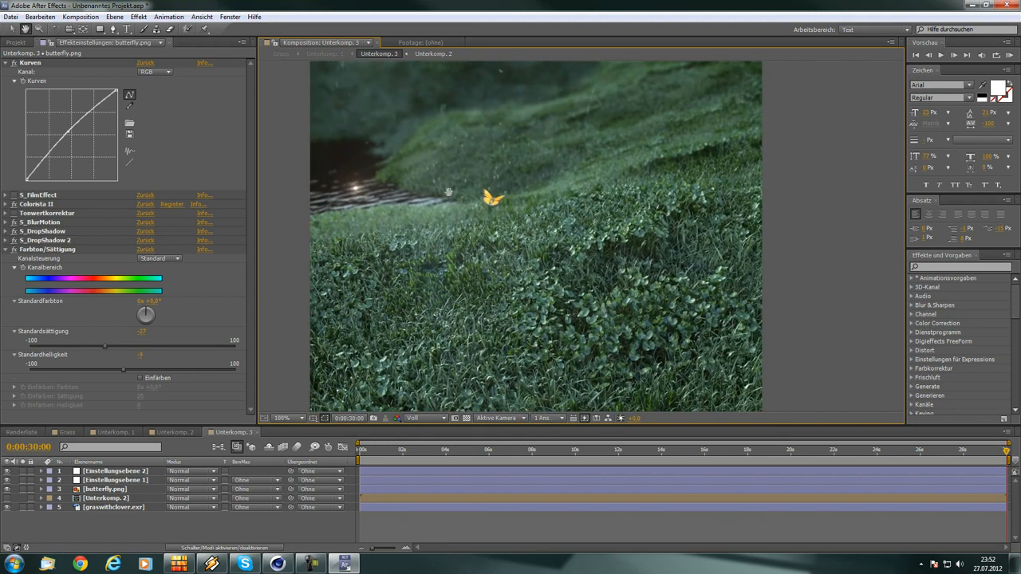
pyautogui.scroll(1, 449, 192)
pyautogui.scroll(-2, 454, 200)
pyautogui.scroll(1, 511, 243)
pyautogui.moveTo(480, 227); pyautogui.dragTo(482, 240)
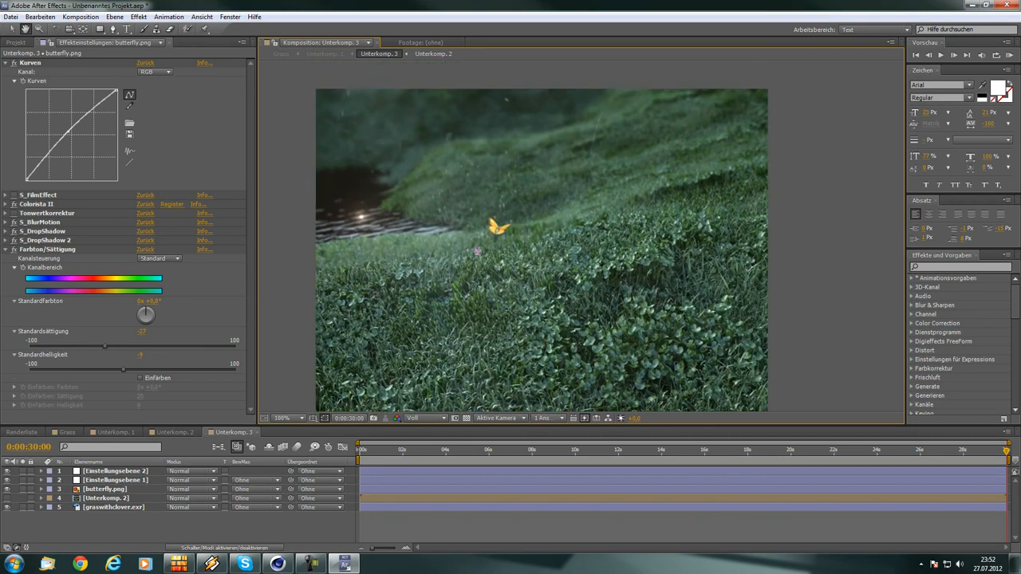
pyautogui.scroll(1, 482, 241)
pyautogui.scroll(-3, 471, 236)
pyautogui.scroll(1, 529, 266)
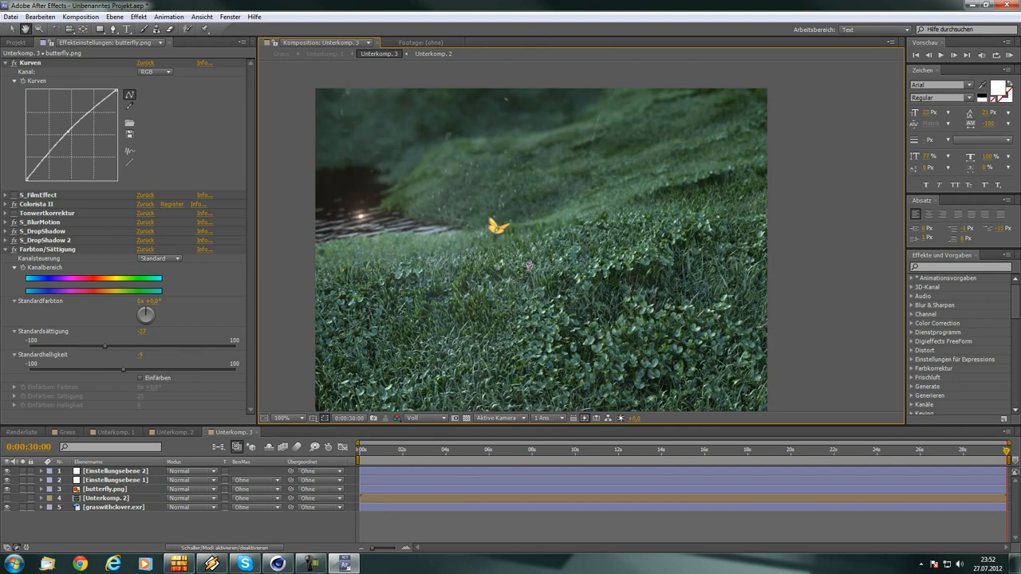
pyautogui.scroll(1, 475, 275)
pyautogui.scroll(-1, 477, 273)
# - Compare the butterfly with Farbton/Sättigung switched off and on, and set its Standardsättigung to -26
pyautogui.click(11, 28)
pyautogui.click(13, 252)
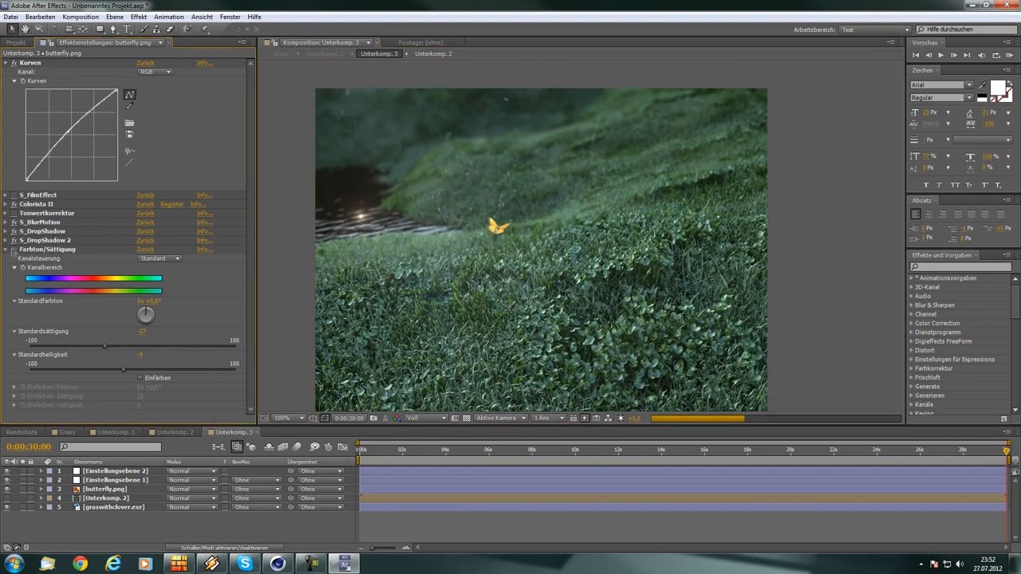
pyautogui.click(64, 249)
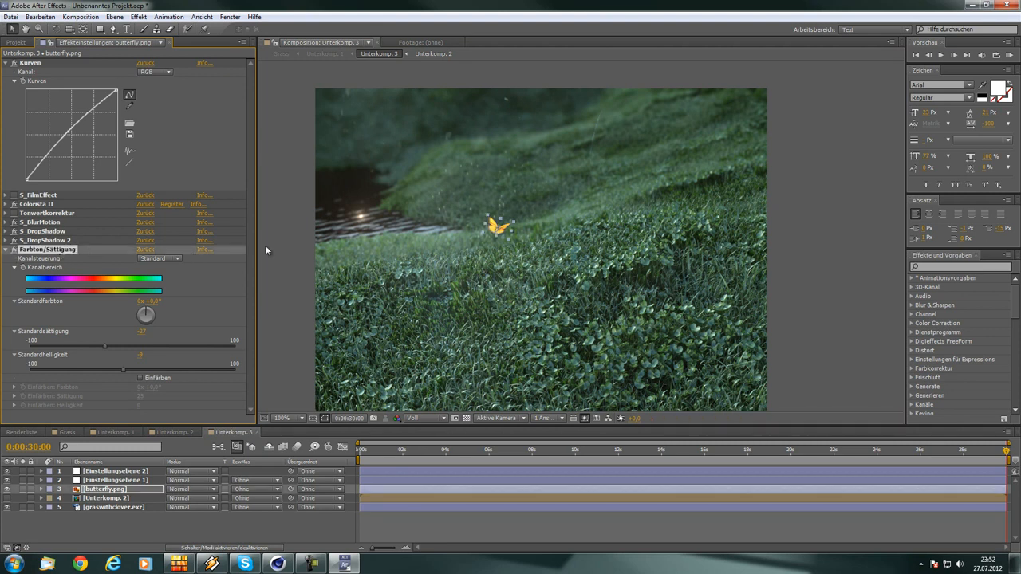
pyautogui.click(77, 304)
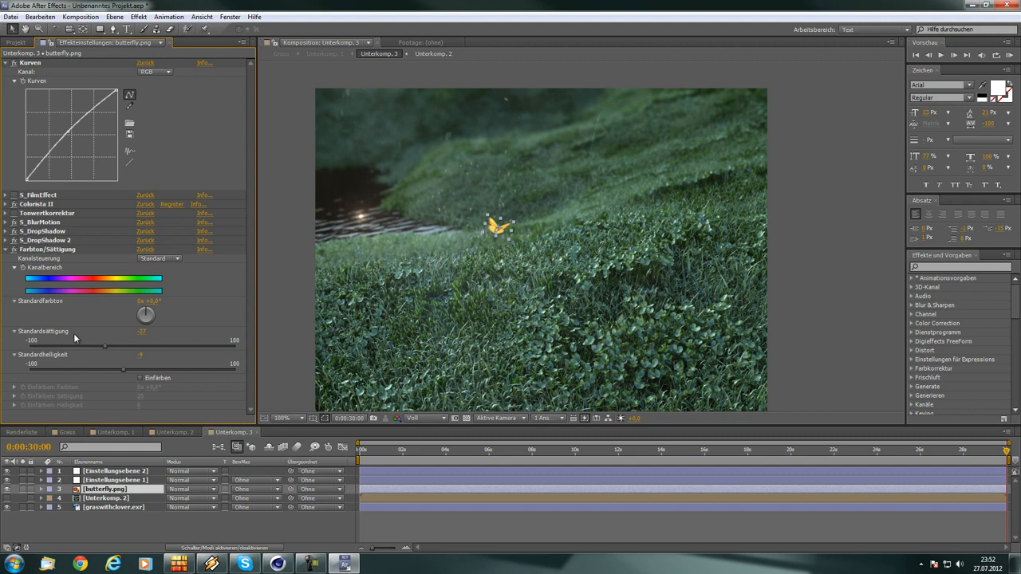
pyautogui.click(109, 345)
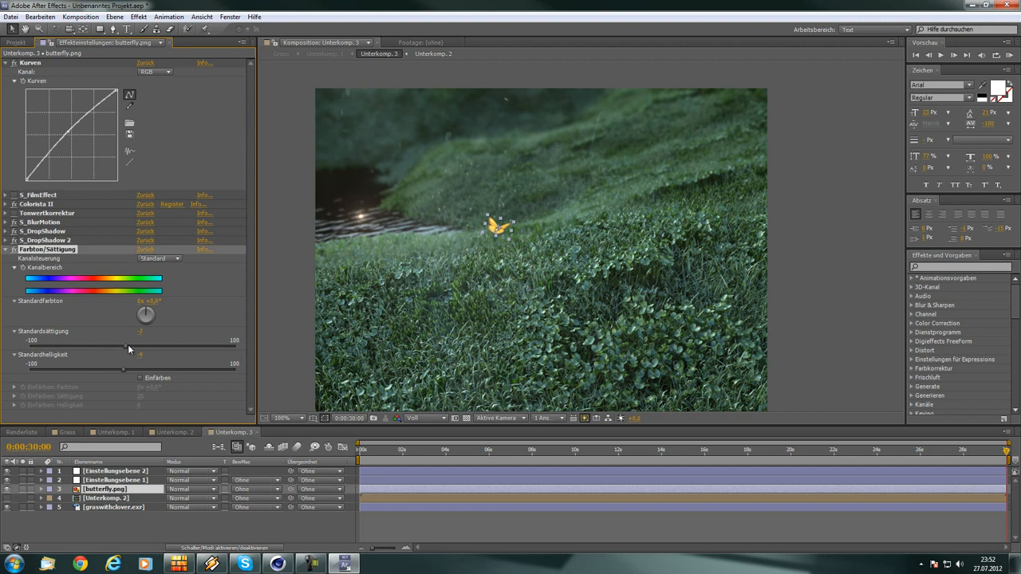
pyautogui.moveTo(136, 343); pyautogui.dragTo(103, 351)
# - Collapse the Kurven and Farbton/Sättigung settings of the butterfly.png layer
pyautogui.click(7, 63)
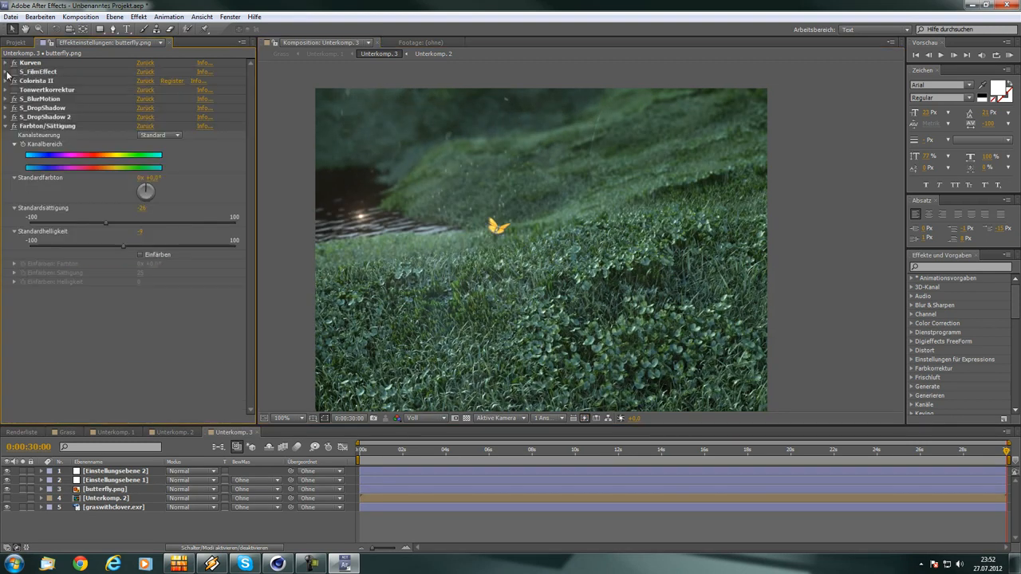
pyautogui.click(5, 126)
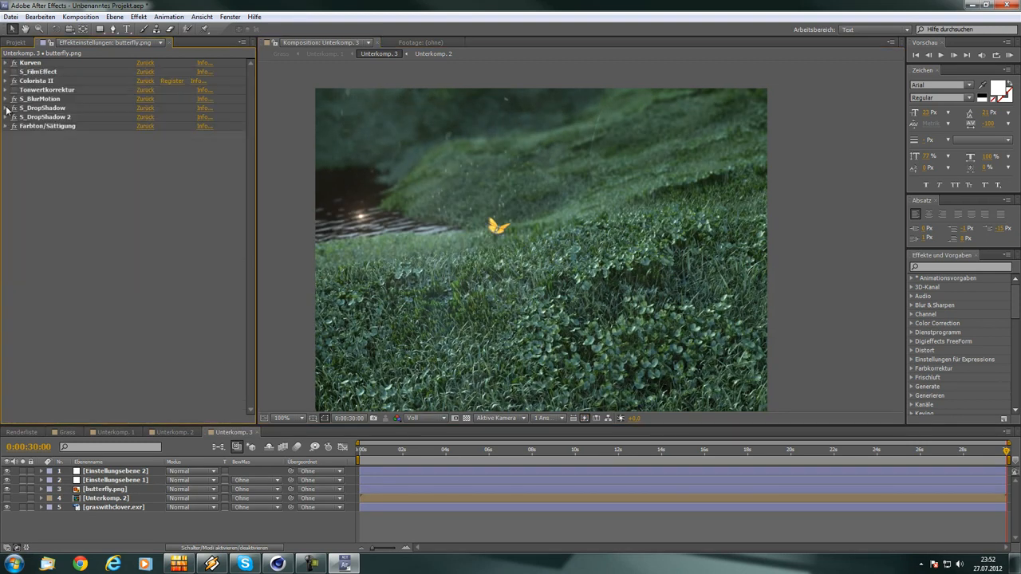
pyautogui.click(282, 299)
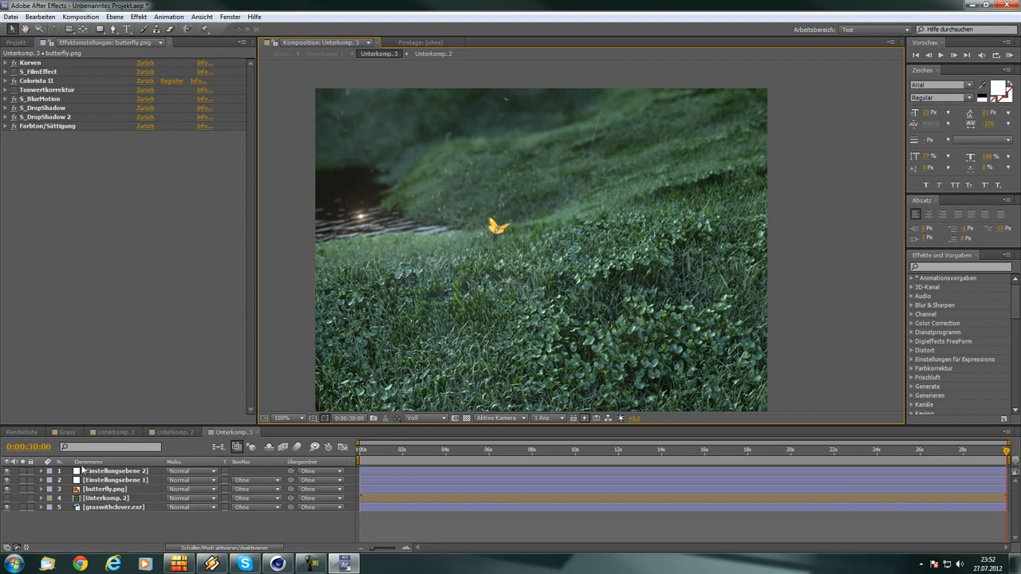
# - Show the effects of Einstellungsebene 1 and 2, and compare the image with Einstellungsebene 2's Optical Flares switched off and on
pyautogui.click(95, 480)
pyautogui.click(112, 472)
pyautogui.click(111, 480)
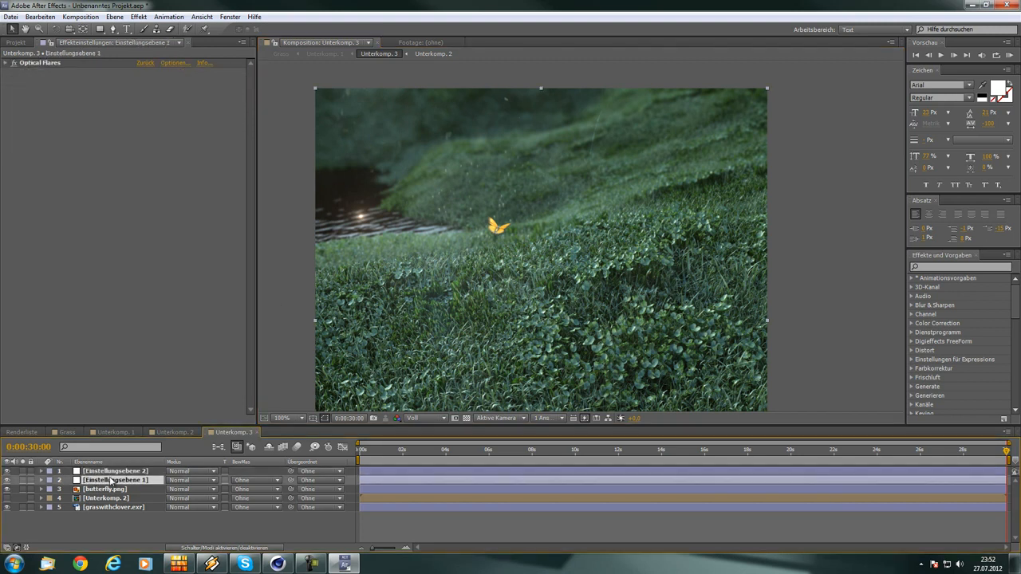
pyautogui.click(111, 472)
pyautogui.click(13, 62)
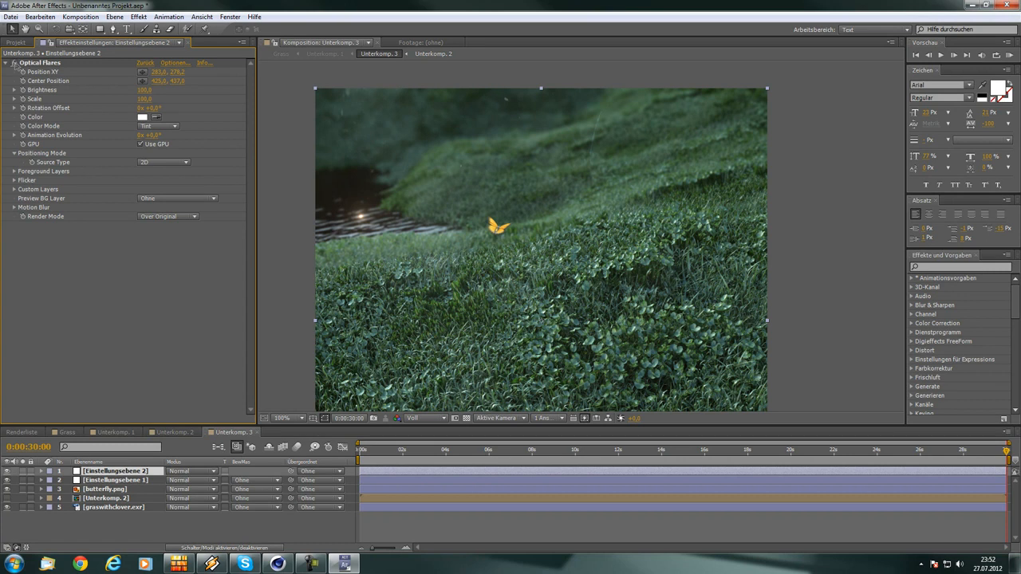
pyautogui.click(14, 64)
pyautogui.click(14, 63)
pyautogui.click(14, 64)
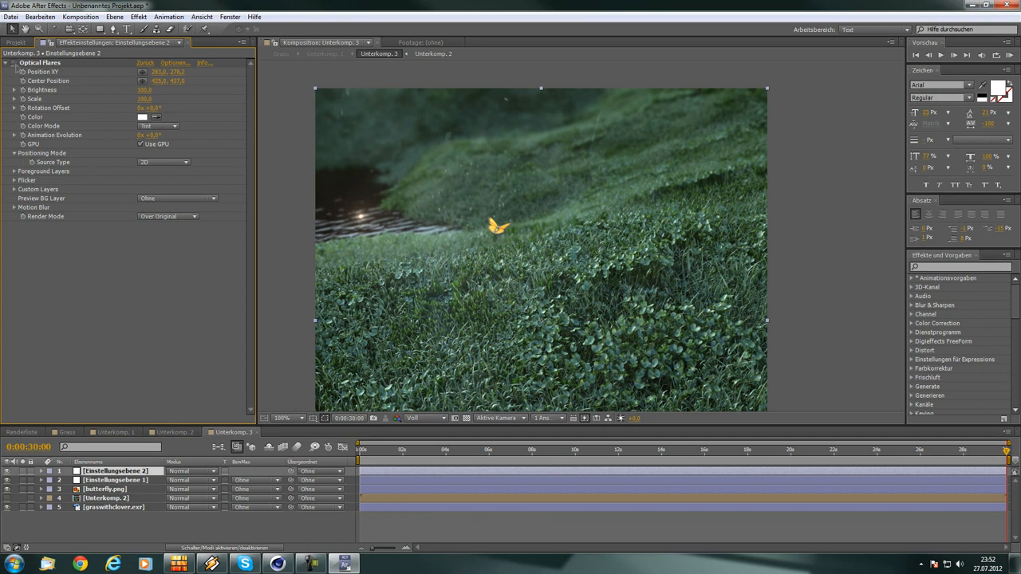
# - Show the Optical Flares options of Einstellungsebene 2 and review the texture image choices under Lens Texture
pyautogui.click(165, 63)
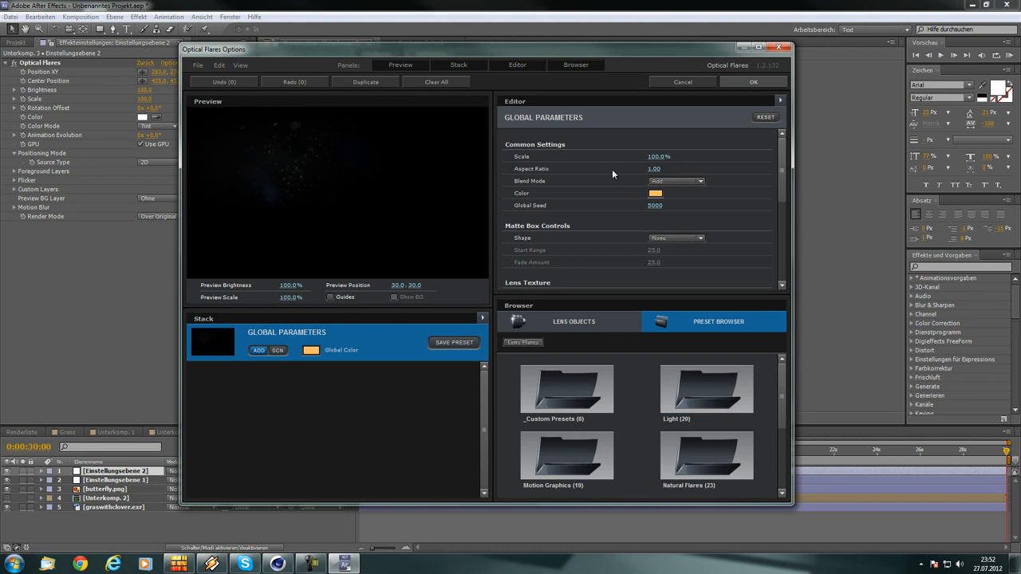
pyautogui.moveTo(780, 161); pyautogui.dragTo(779, 193)
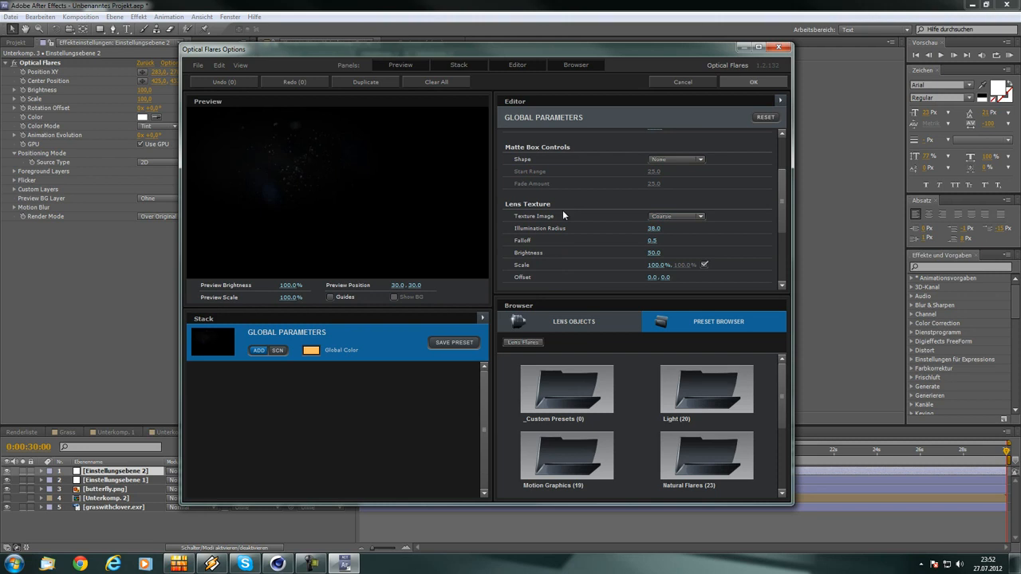
pyautogui.click(670, 216)
pyautogui.click(691, 235)
# - Load the Beached preset from the Light presets and delete all of its lens objects from the stack
pyautogui.click(707, 391)
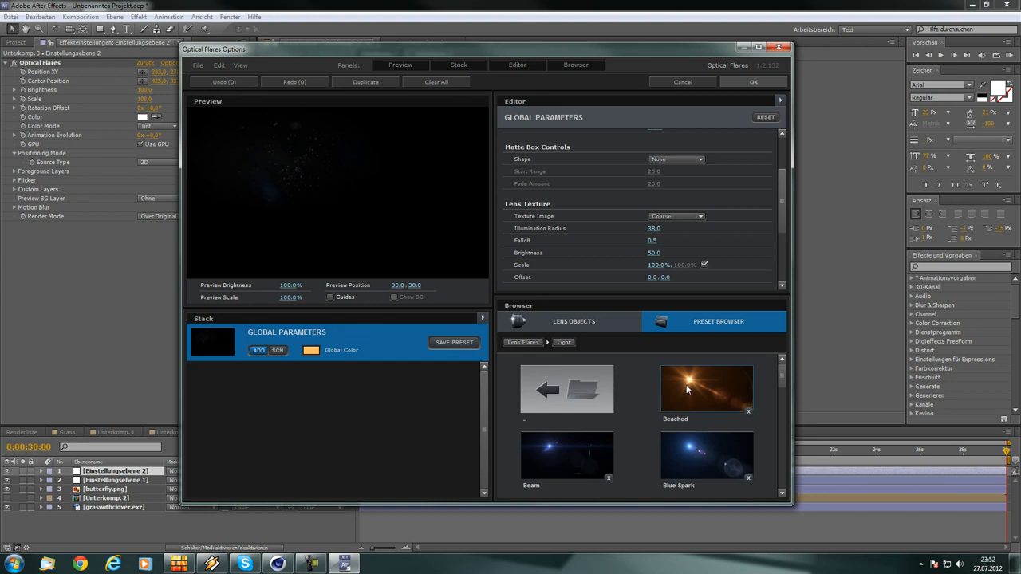
pyautogui.click(685, 384)
pyautogui.click(466, 380)
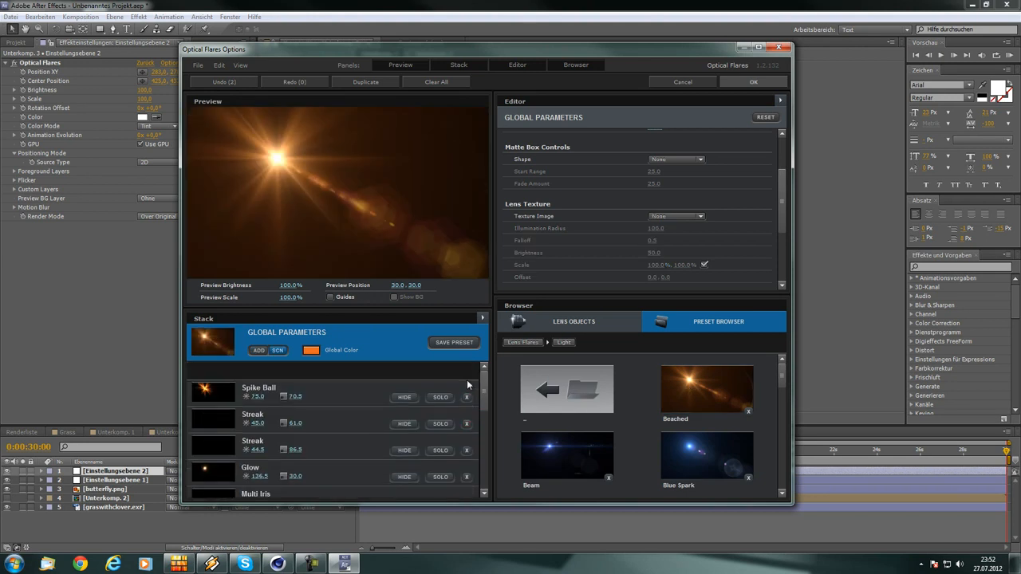
pyautogui.click(467, 379)
pyautogui.click(467, 379)
pyautogui.click(466, 380)
pyautogui.click(466, 379)
pyautogui.click(466, 379)
pyautogui.click(466, 380)
pyautogui.click(466, 379)
pyautogui.click(466, 380)
pyautogui.click(467, 380)
pyautogui.click(467, 380)
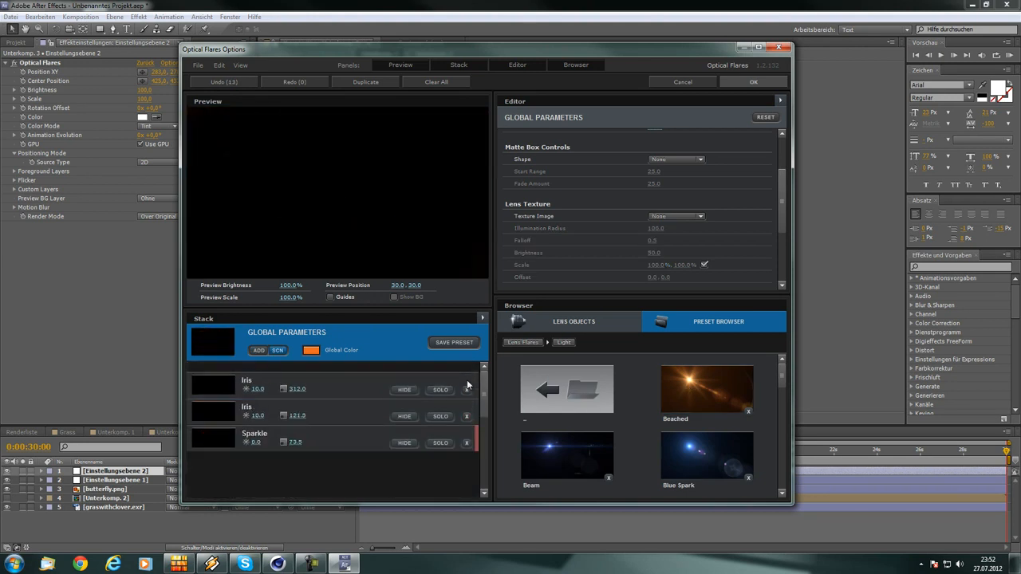
pyautogui.click(467, 379)
pyautogui.click(467, 379)
# - Set the lens texture image to Coarse in the global parameters and apply the flare options
pyautogui.moveTo(783, 209); pyautogui.dragTo(783, 250)
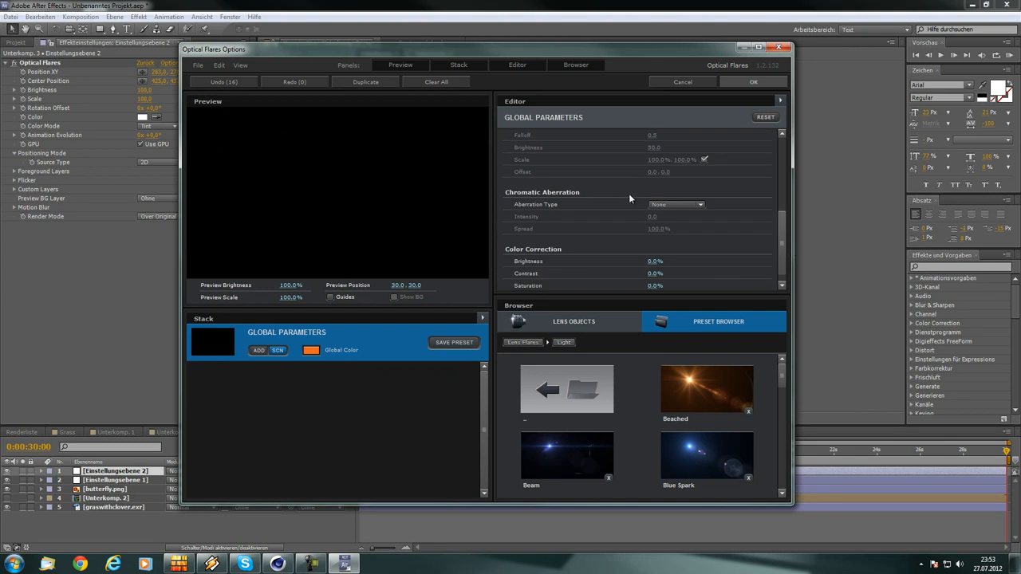
pyautogui.moveTo(777, 200); pyautogui.dragTo(778, 164)
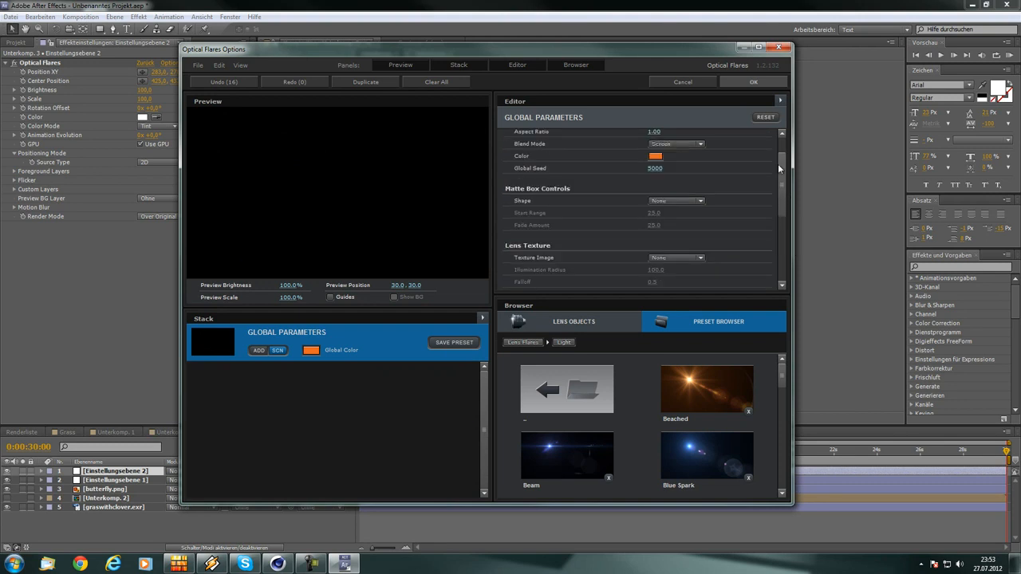
pyautogui.click(677, 257)
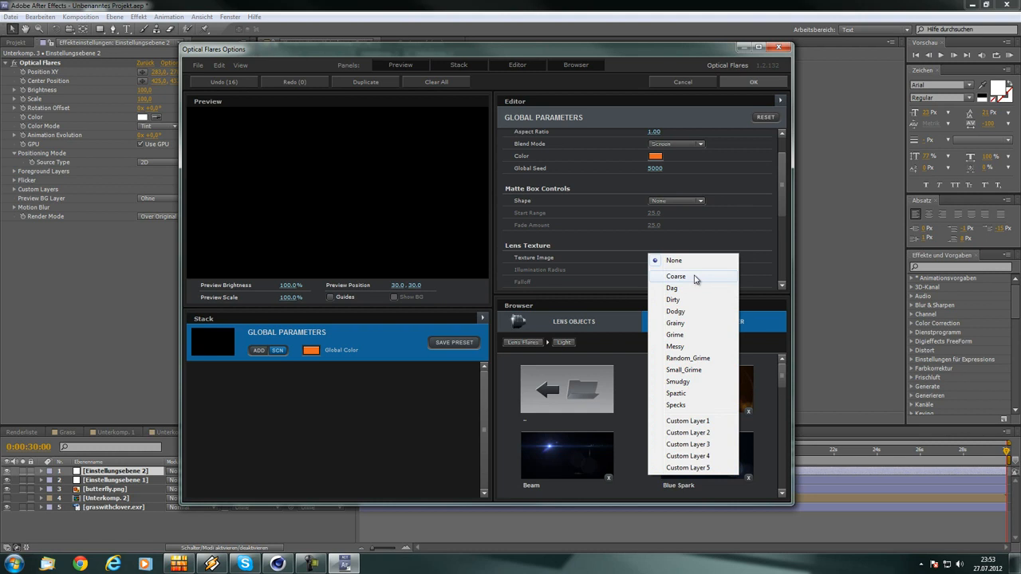
pyautogui.click(693, 276)
pyautogui.click(752, 81)
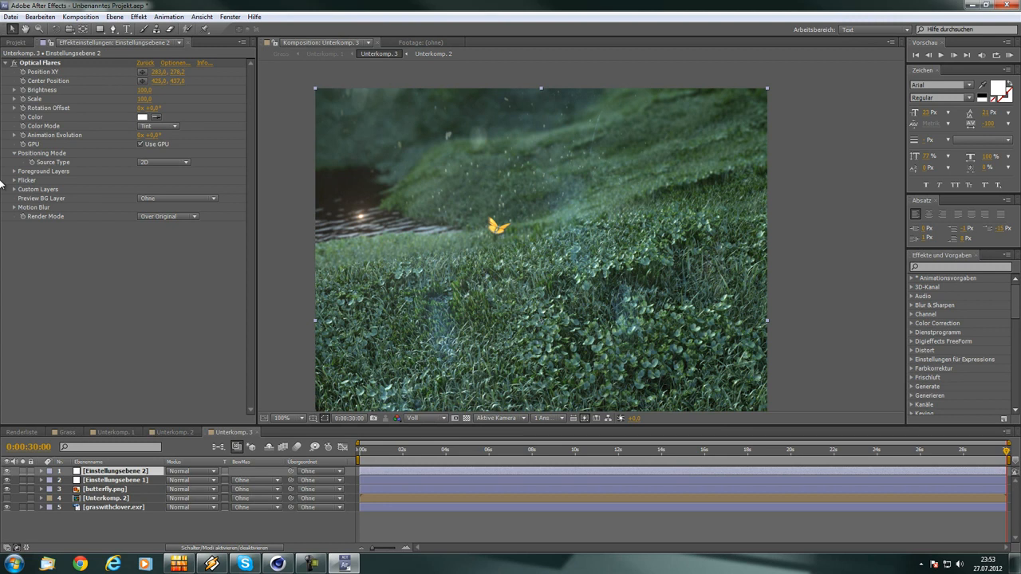
# - Switch off Optical Flares on Einstellungsebene 2 and compare the image with Einstellungsebene 1 hidden and shown
pyautogui.click(13, 63)
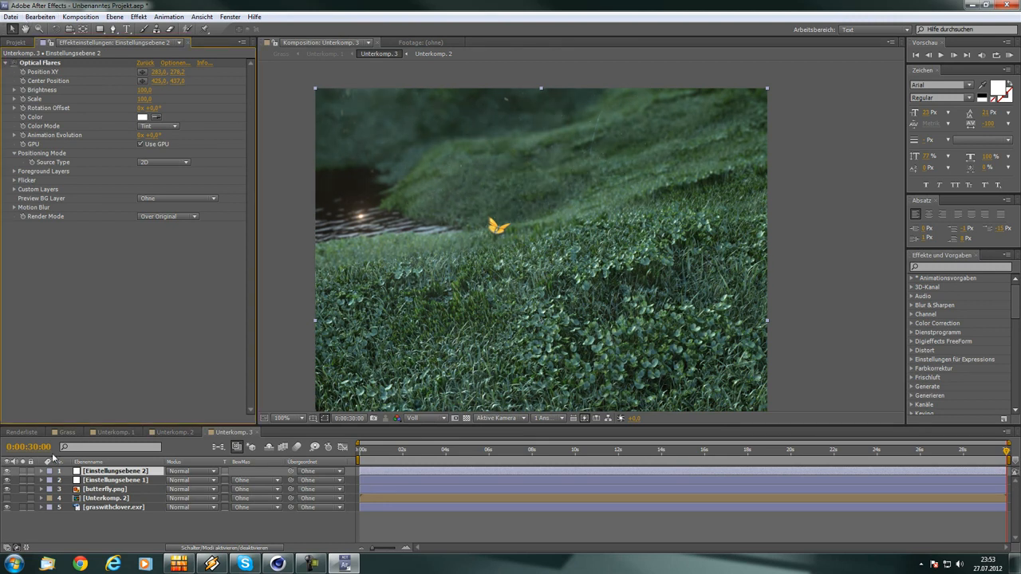
pyautogui.click(9, 481)
pyautogui.click(8, 481)
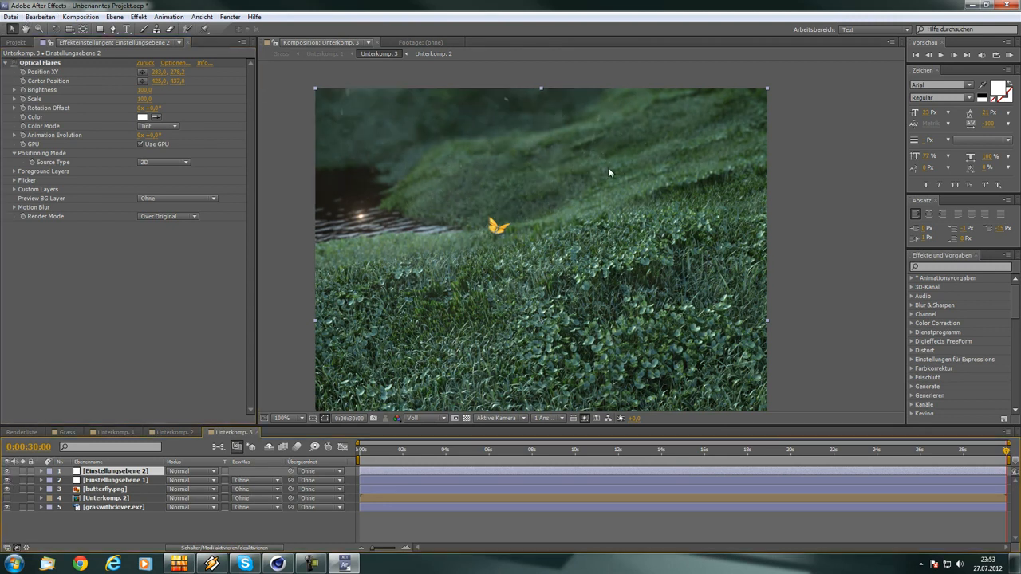
pyautogui.scroll(-4, 450, 200)
pyautogui.scroll(6, 558, 231)
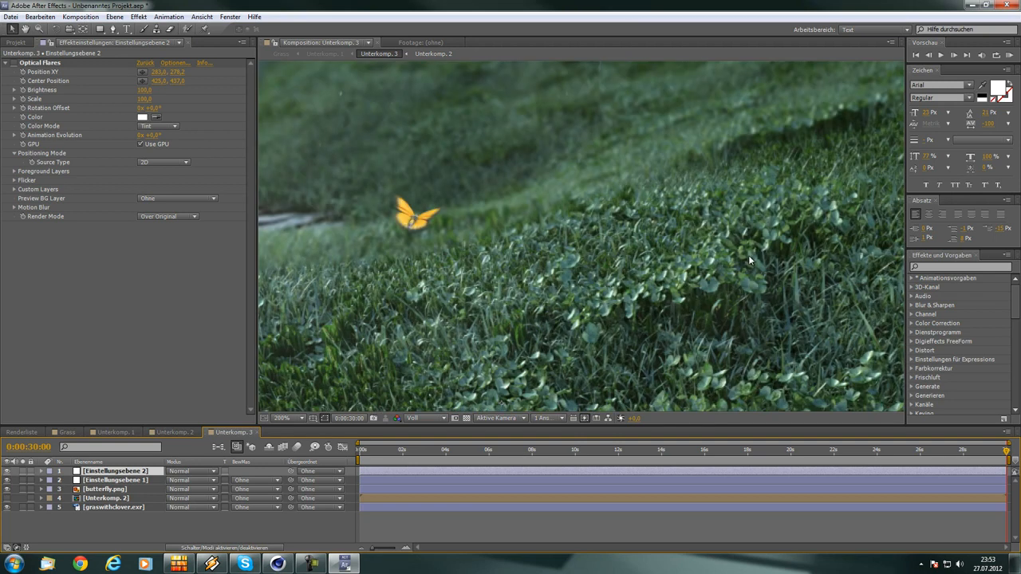
# - Compare the whole Unterkomp. 3 image at 50% magnification with Einstellungsebene 1 hidden and shown, leaving the layer visible
pyautogui.scroll(-4, 718, 263)
pyautogui.click(697, 277)
pyautogui.scroll(1, 466, 244)
pyautogui.scroll(-1, 464, 245)
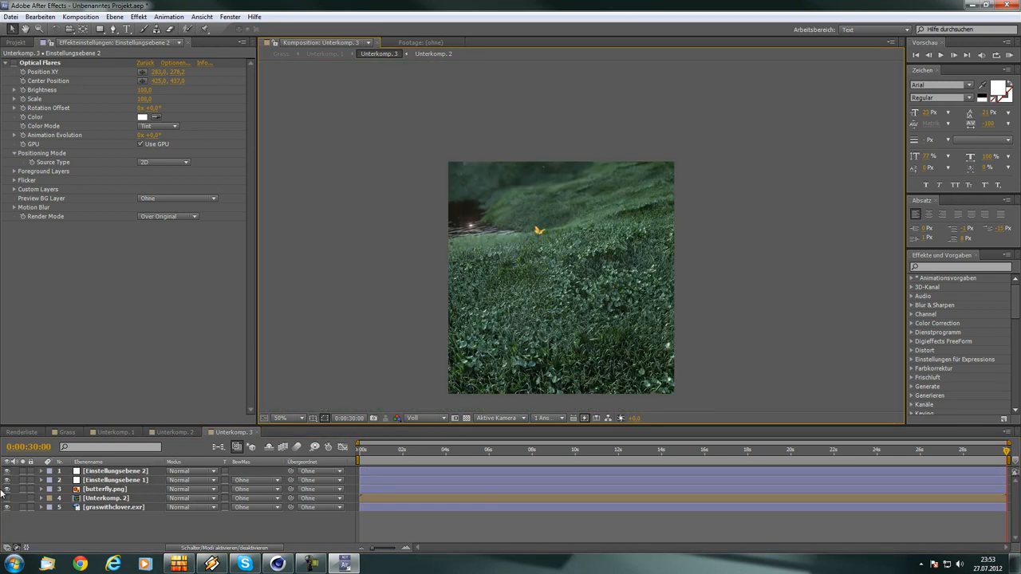
pyautogui.click(9, 482)
pyautogui.click(9, 481)
pyautogui.click(9, 482)
pyautogui.click(9, 482)
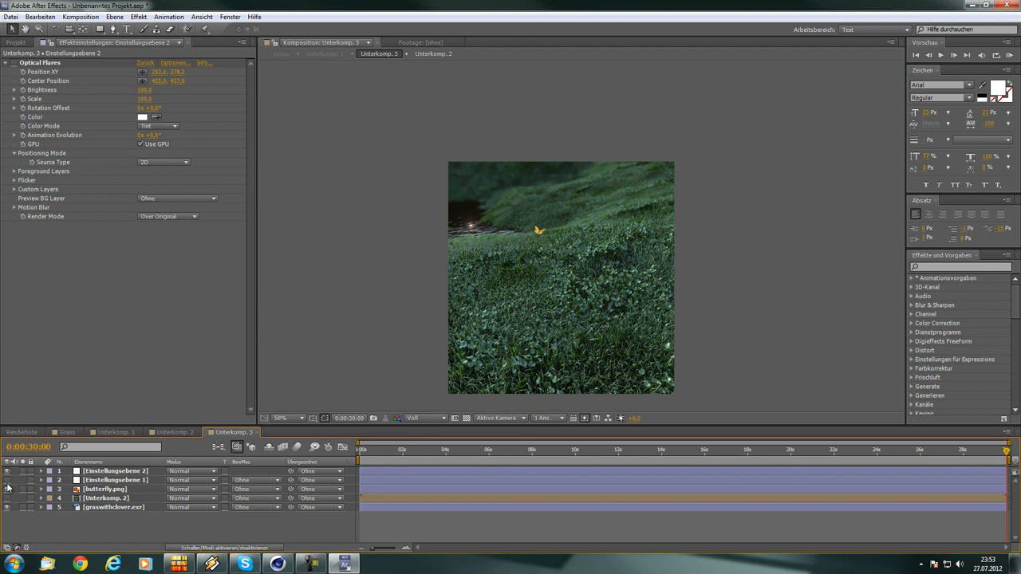
pyautogui.click(8, 481)
pyautogui.click(8, 481)
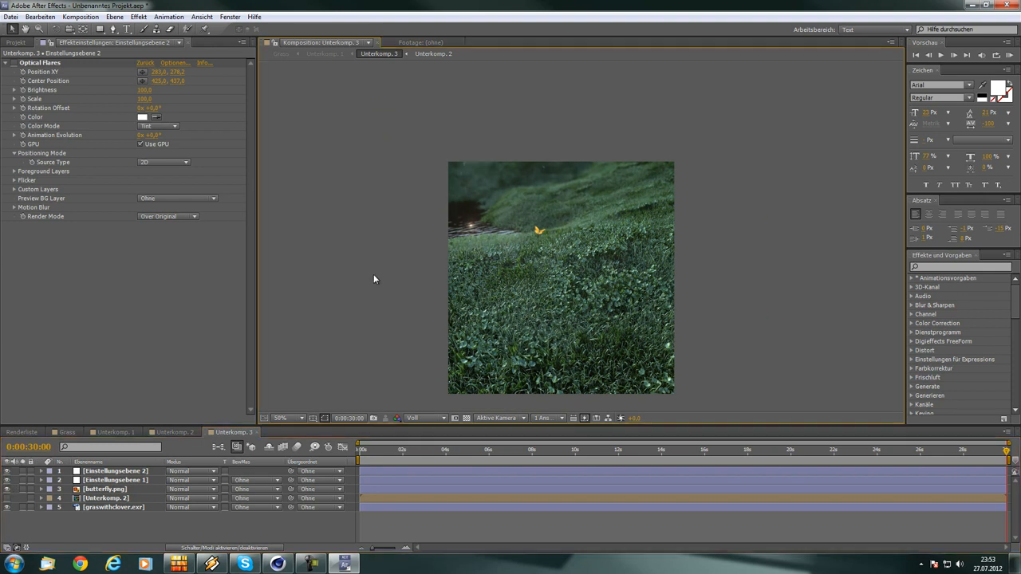
pyautogui.scroll(2, 424, 267)
pyautogui.scroll(-2, 424, 268)
pyautogui.scroll(-2, 714, 252)
pyautogui.scroll(2, 714, 253)
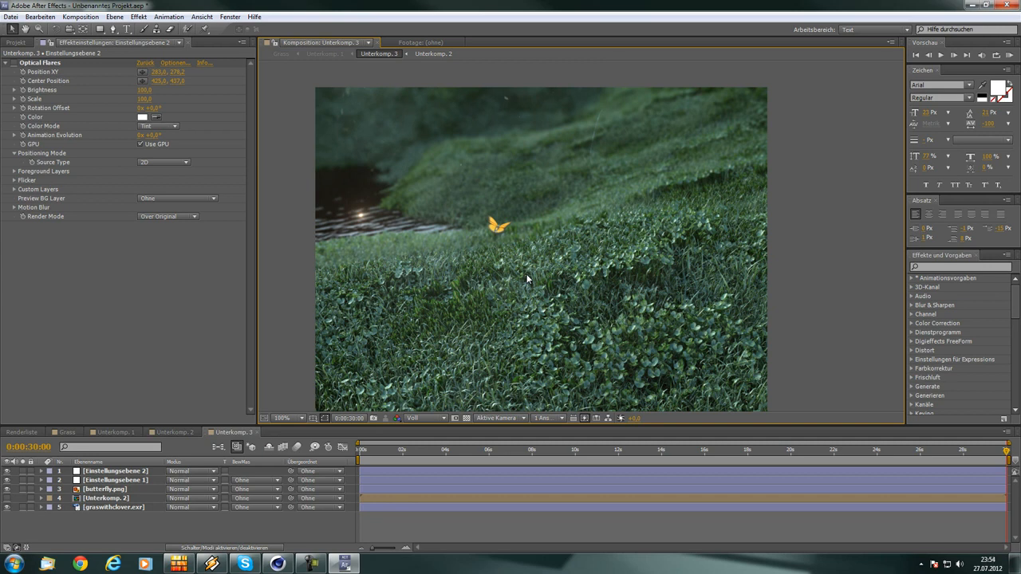
pyautogui.scroll(-1, 614, 237)
pyautogui.scroll(1, 656, 242)
pyautogui.click(25, 29)
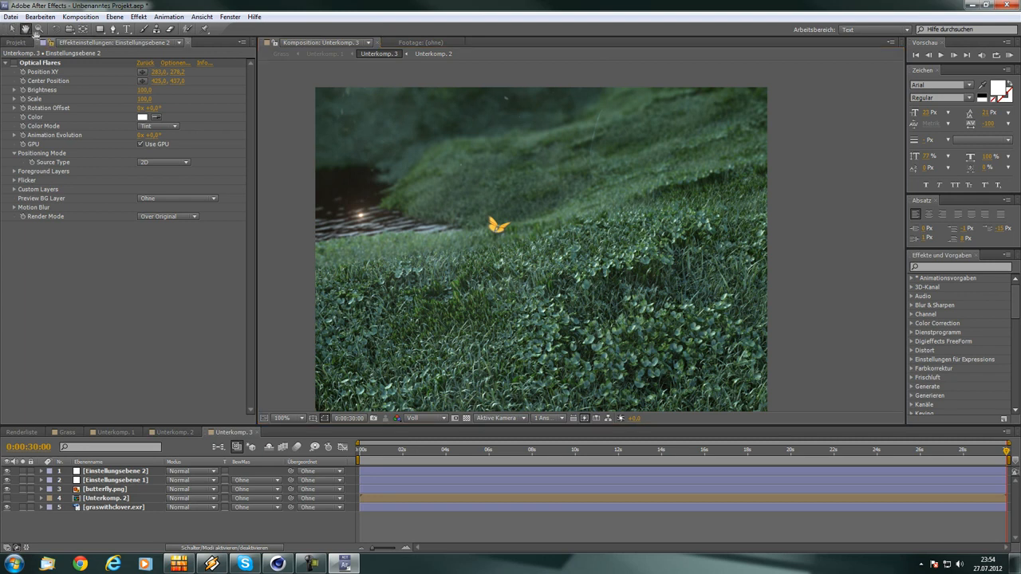
pyautogui.moveTo(454, 266)
pyautogui.mouseDown()
pyautogui.moveTo(442, 108)
pyautogui.moveTo(451, 253)
pyautogui.mouseUp()
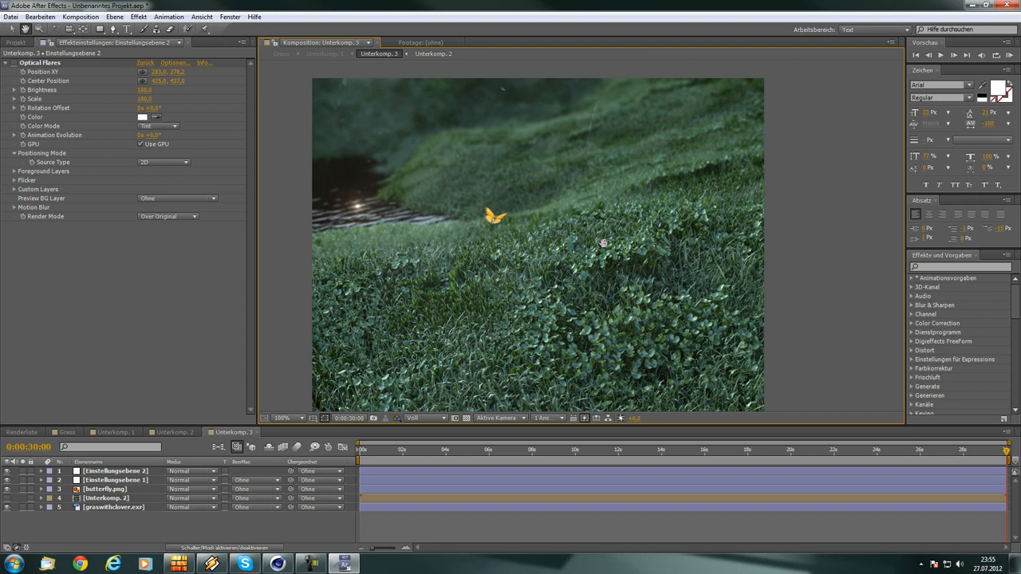
# - Minimize After Effects to show the bottle render on the desktop wallpaper, and return to the Unterkomp. 3 composition
pyautogui.click(968, 5)
pyautogui.moveTo(394, 16); pyautogui.dragTo(673, 554)
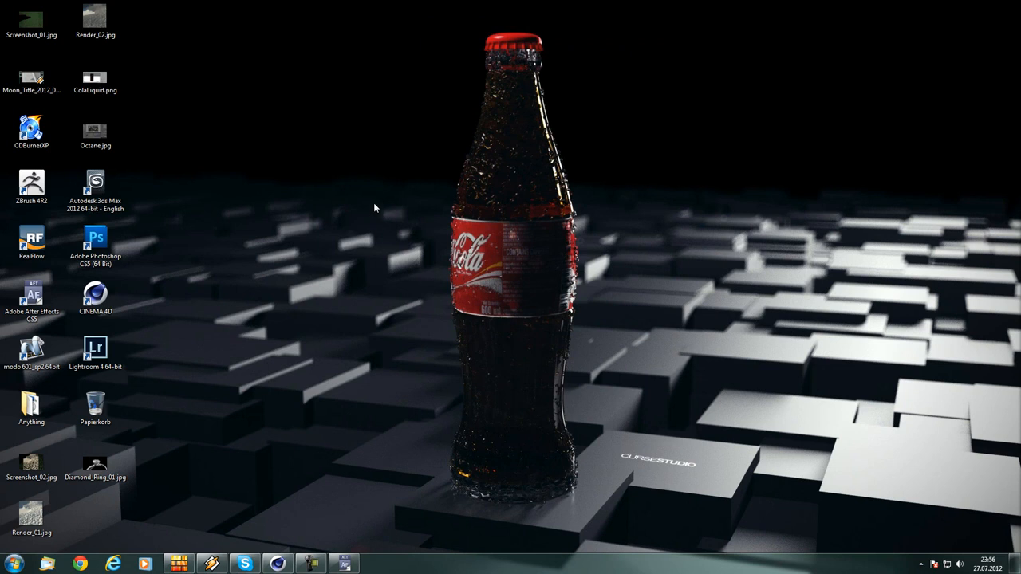
pyautogui.moveTo(410, 31); pyautogui.dragTo(614, 511)
pyautogui.click(344, 563)
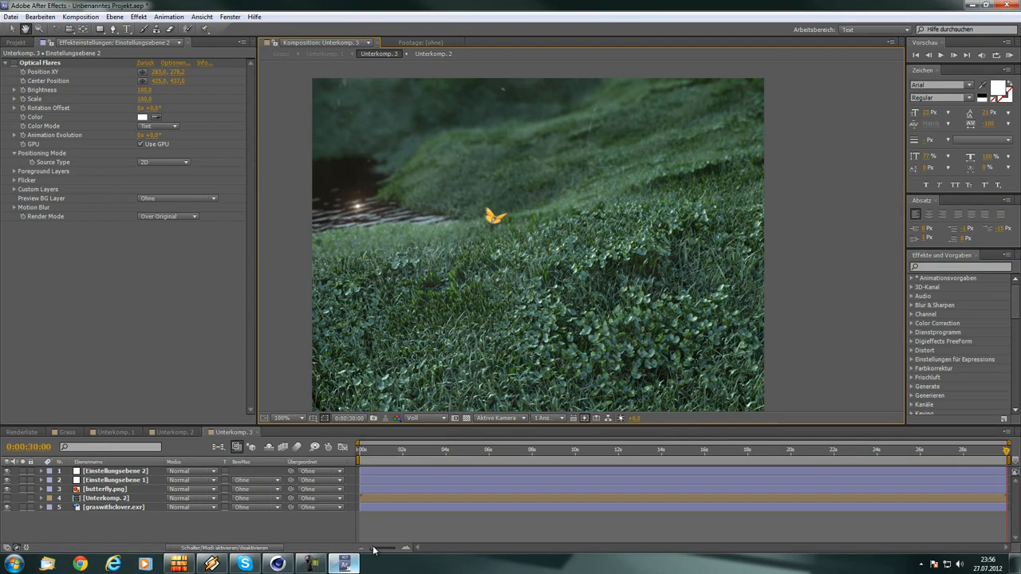
pyautogui.scroll(-1, 681, 292)
pyautogui.scroll(1, 586, 299)
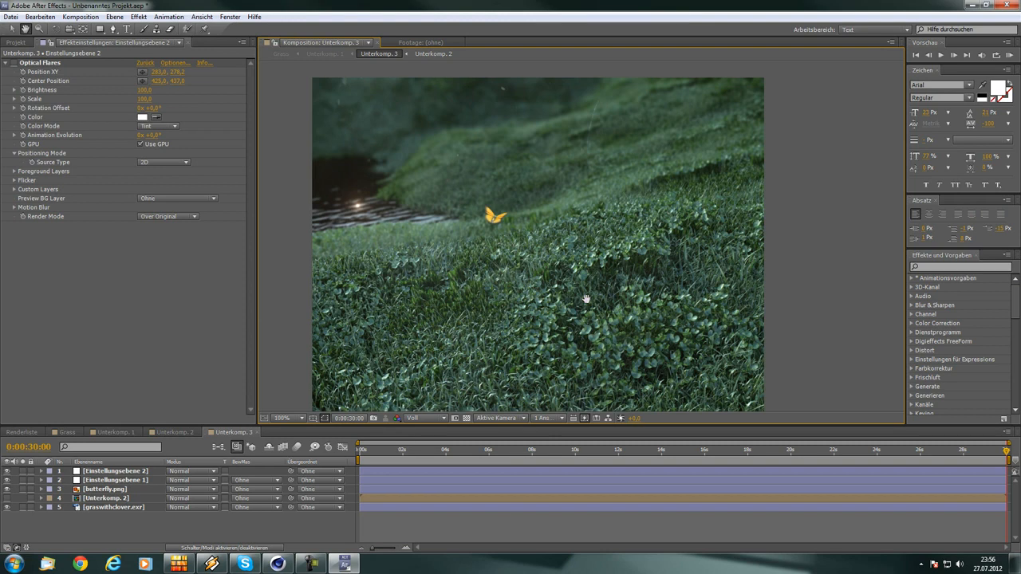
pyautogui.scroll(-1, 587, 299)
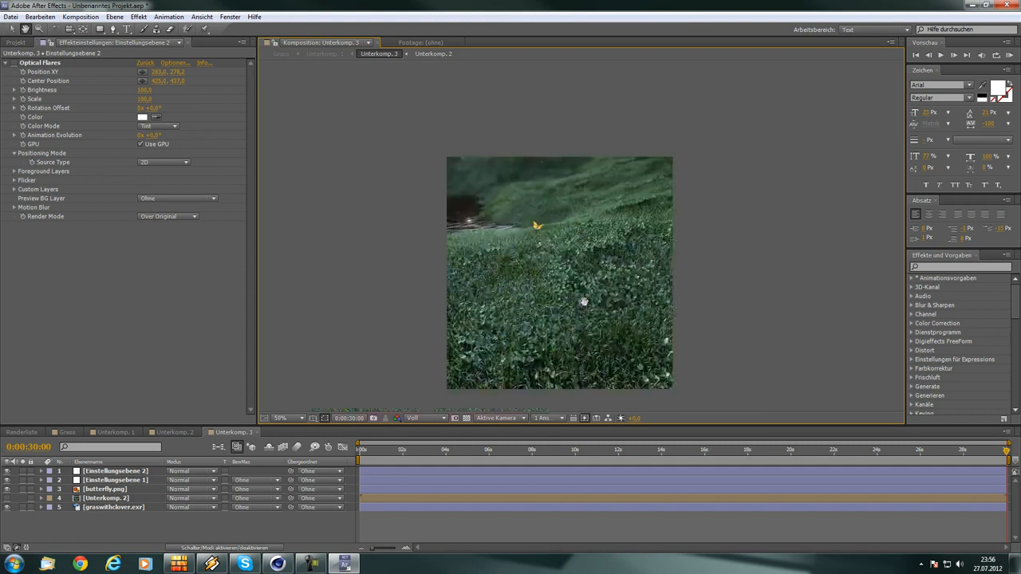
pyautogui.scroll(1, 583, 296)
pyautogui.moveTo(583, 289); pyautogui.dragTo(633, 189)
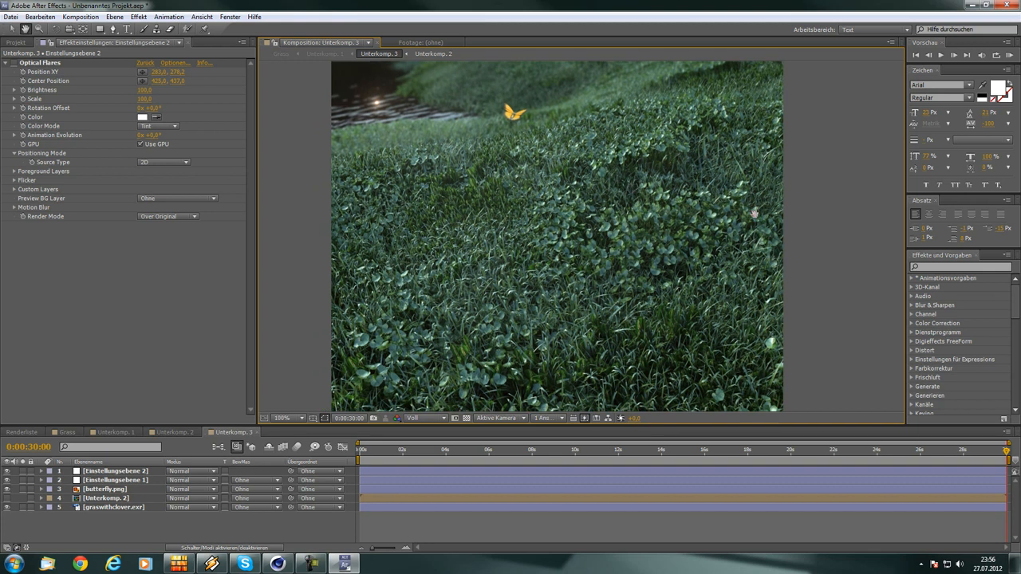